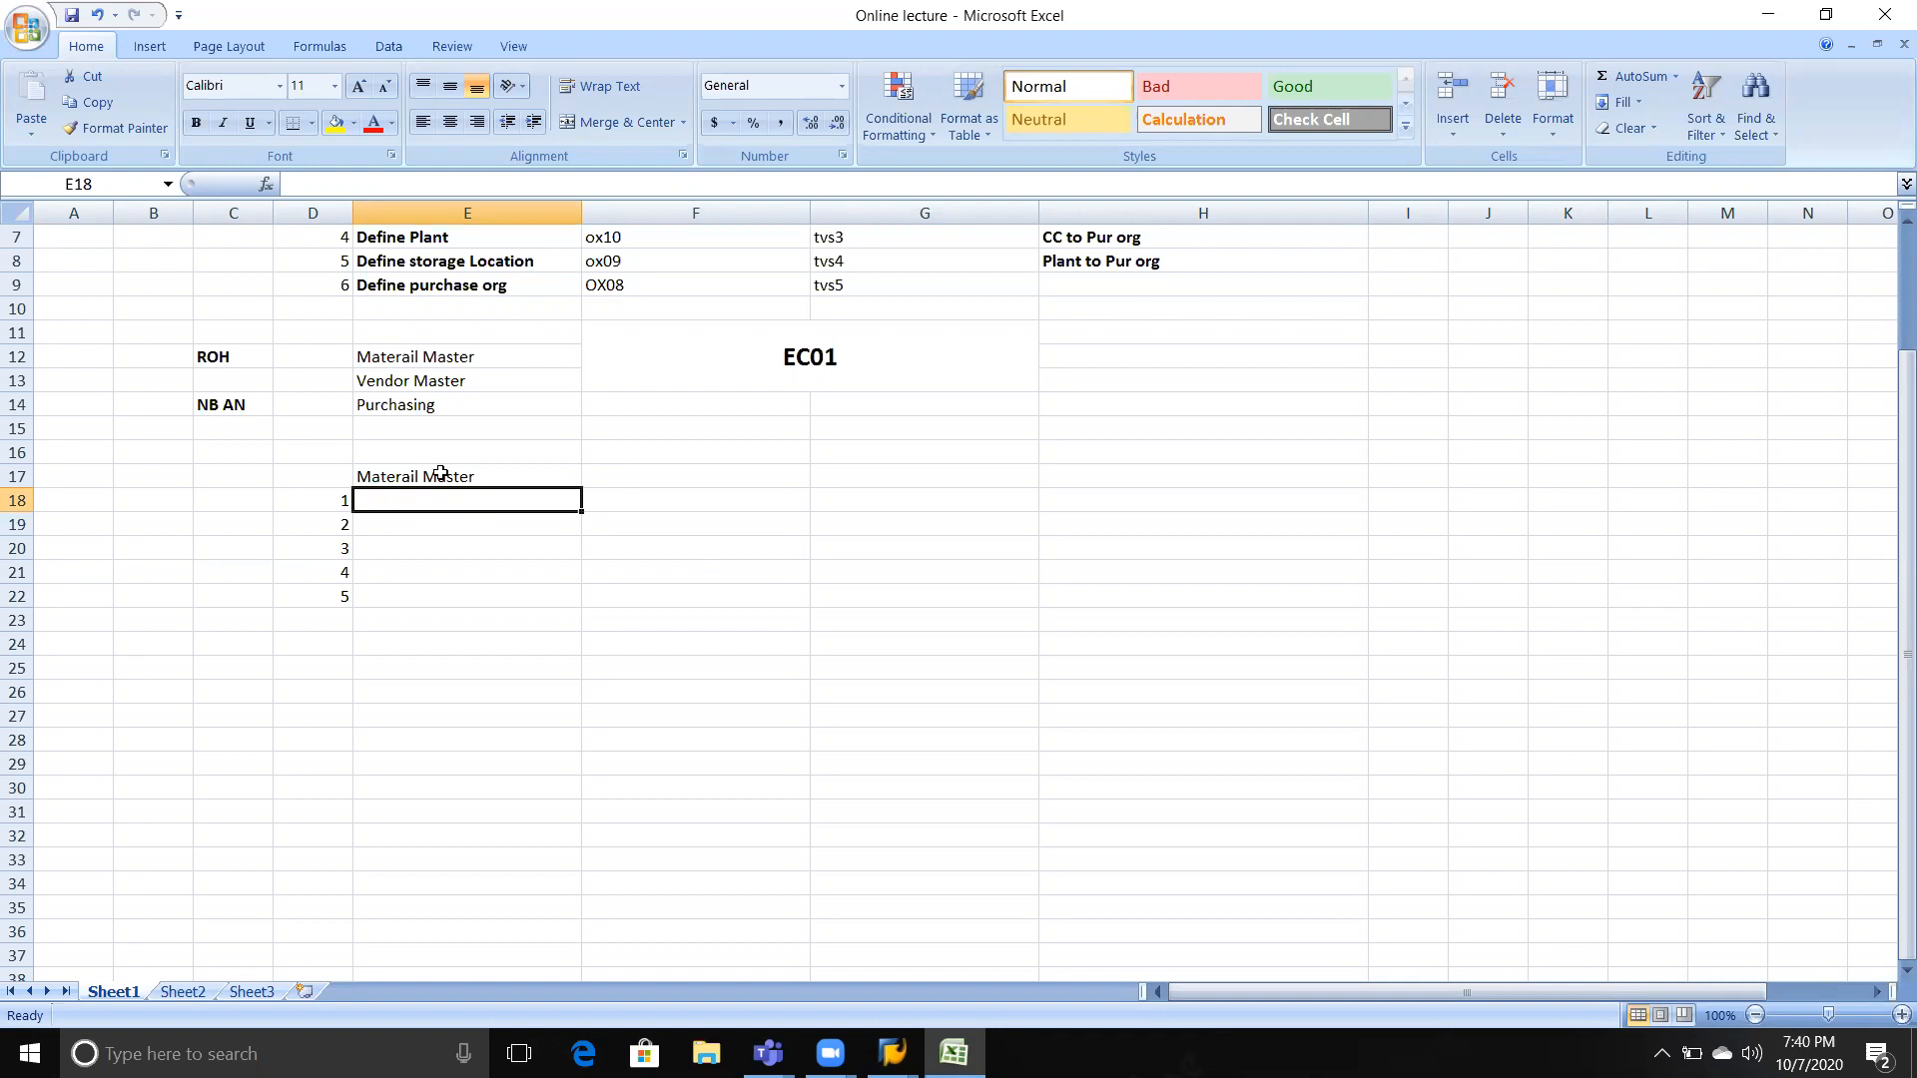
Enter "Material Type" in E18 and "number Ranges" in E19 as items 1 and 2 of the list.
text(Material)
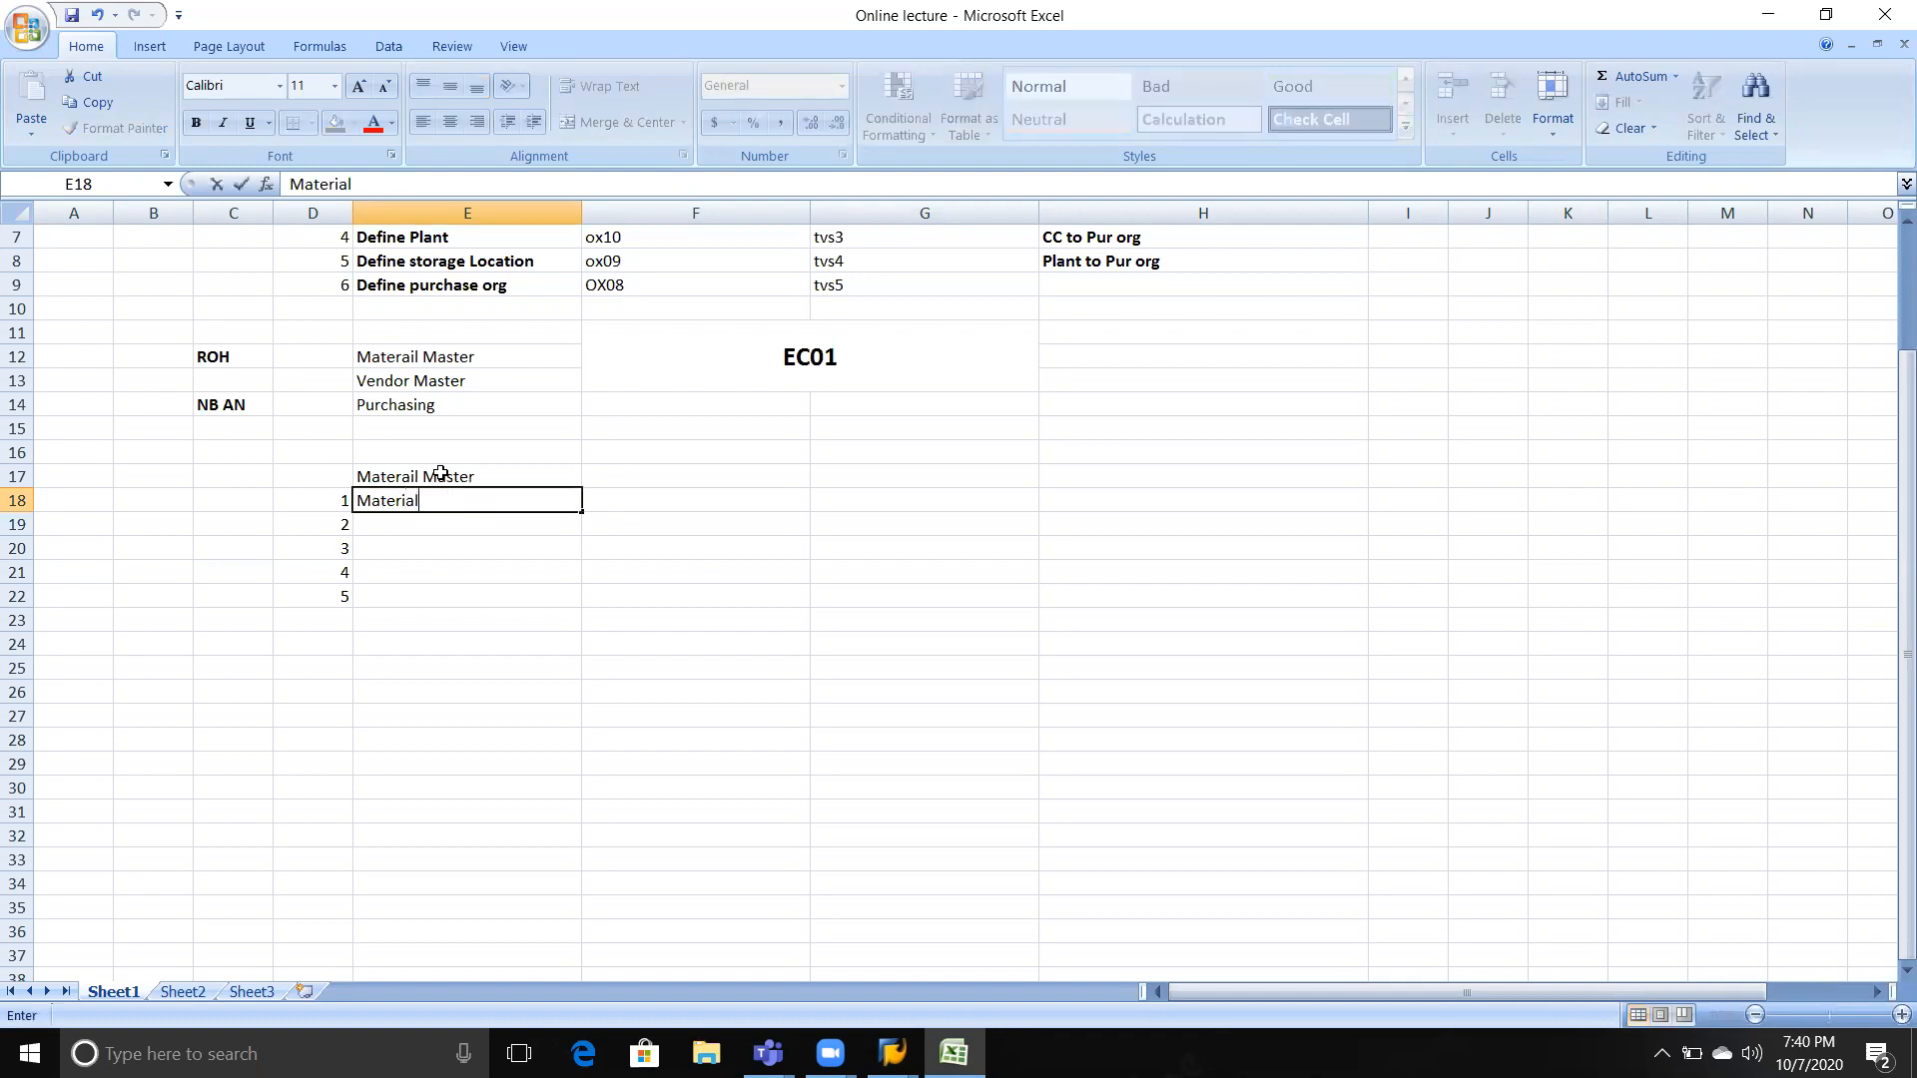
text( Type)
key(Return)
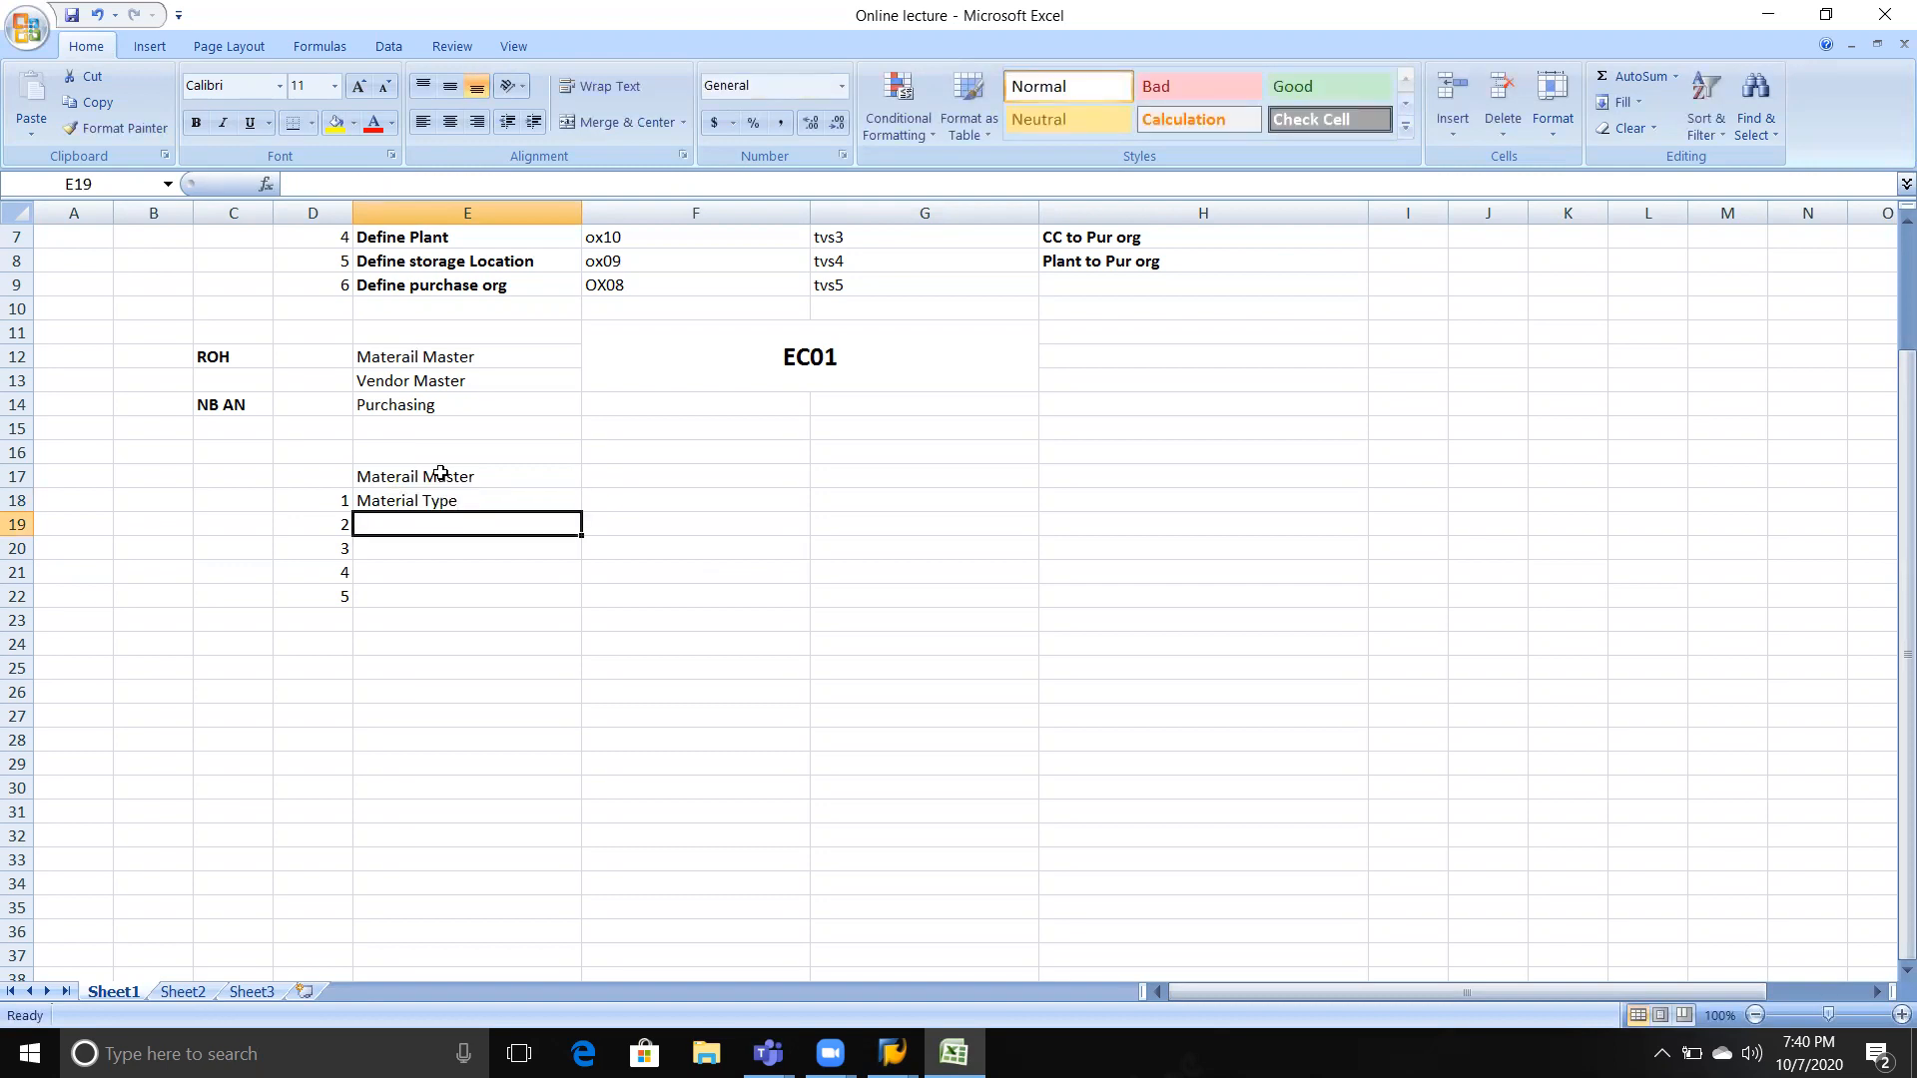
text(n)
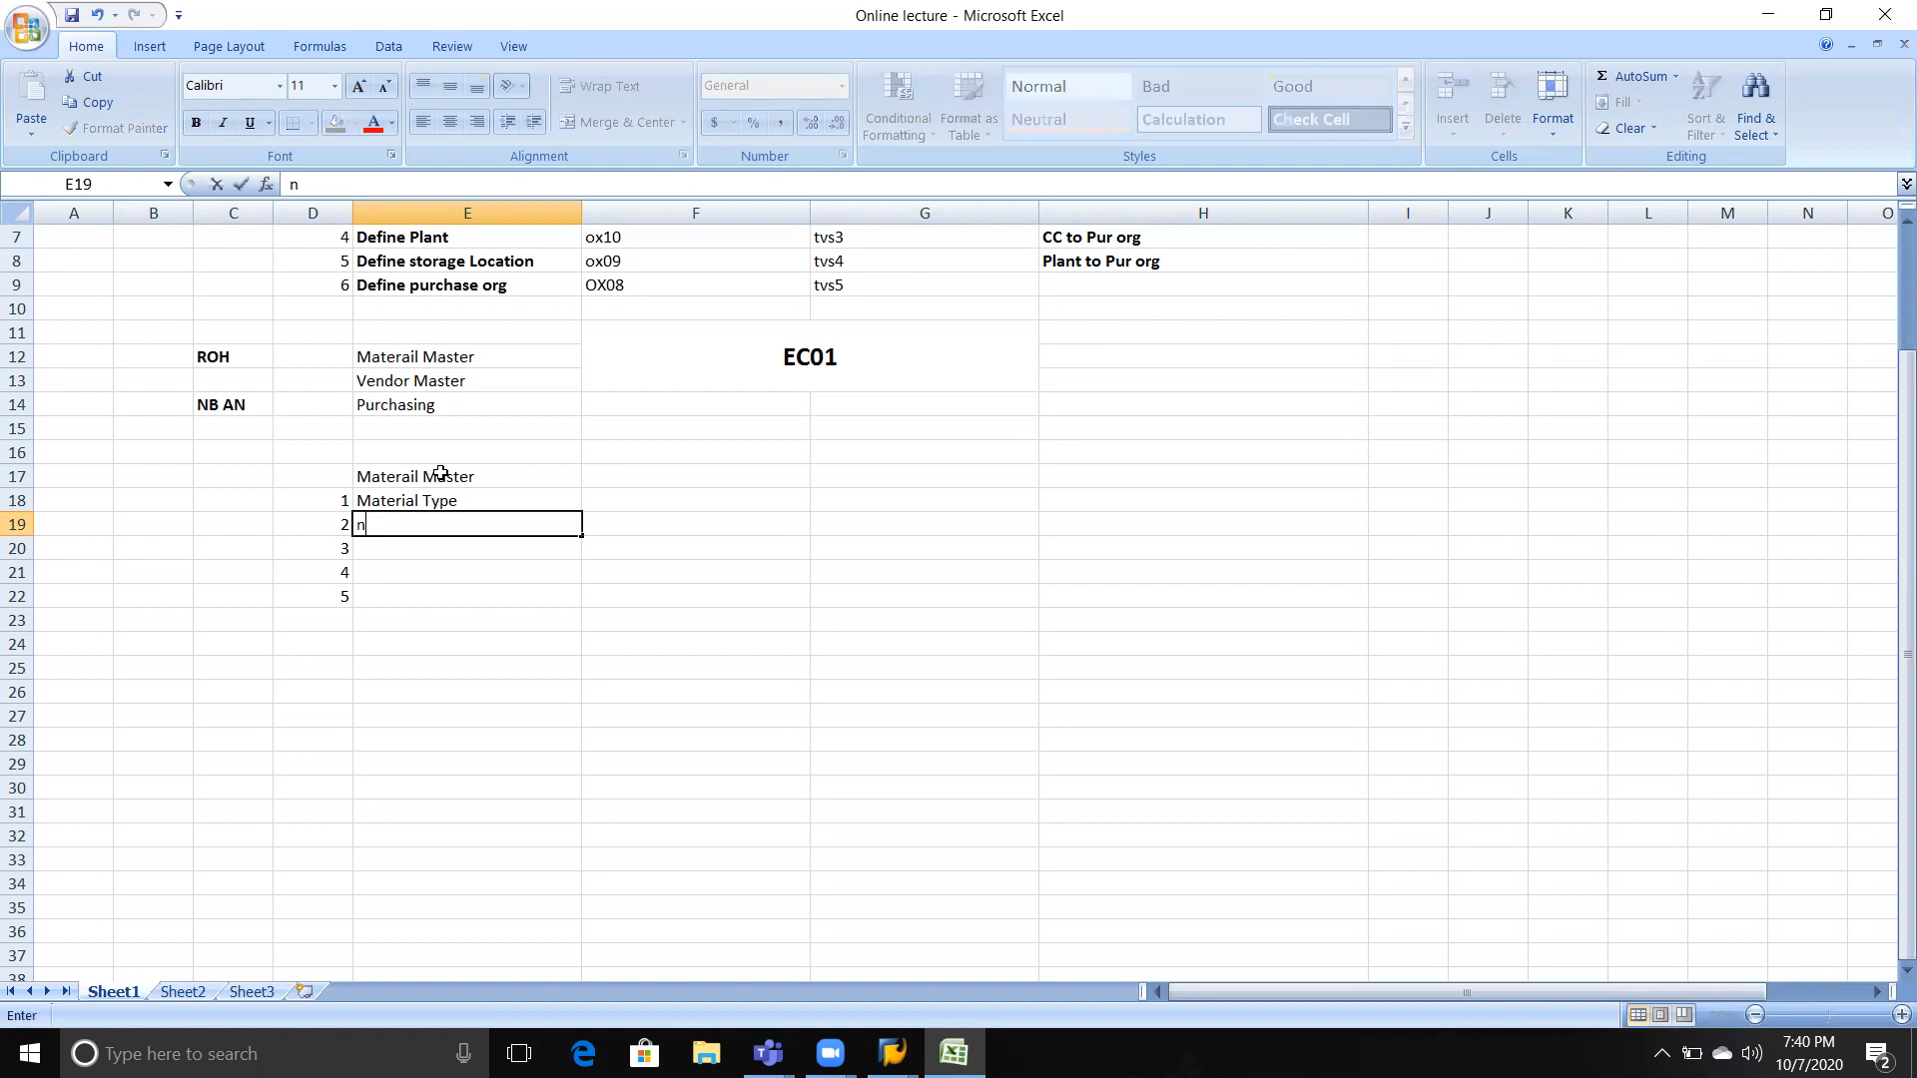
text(umber Ranges)
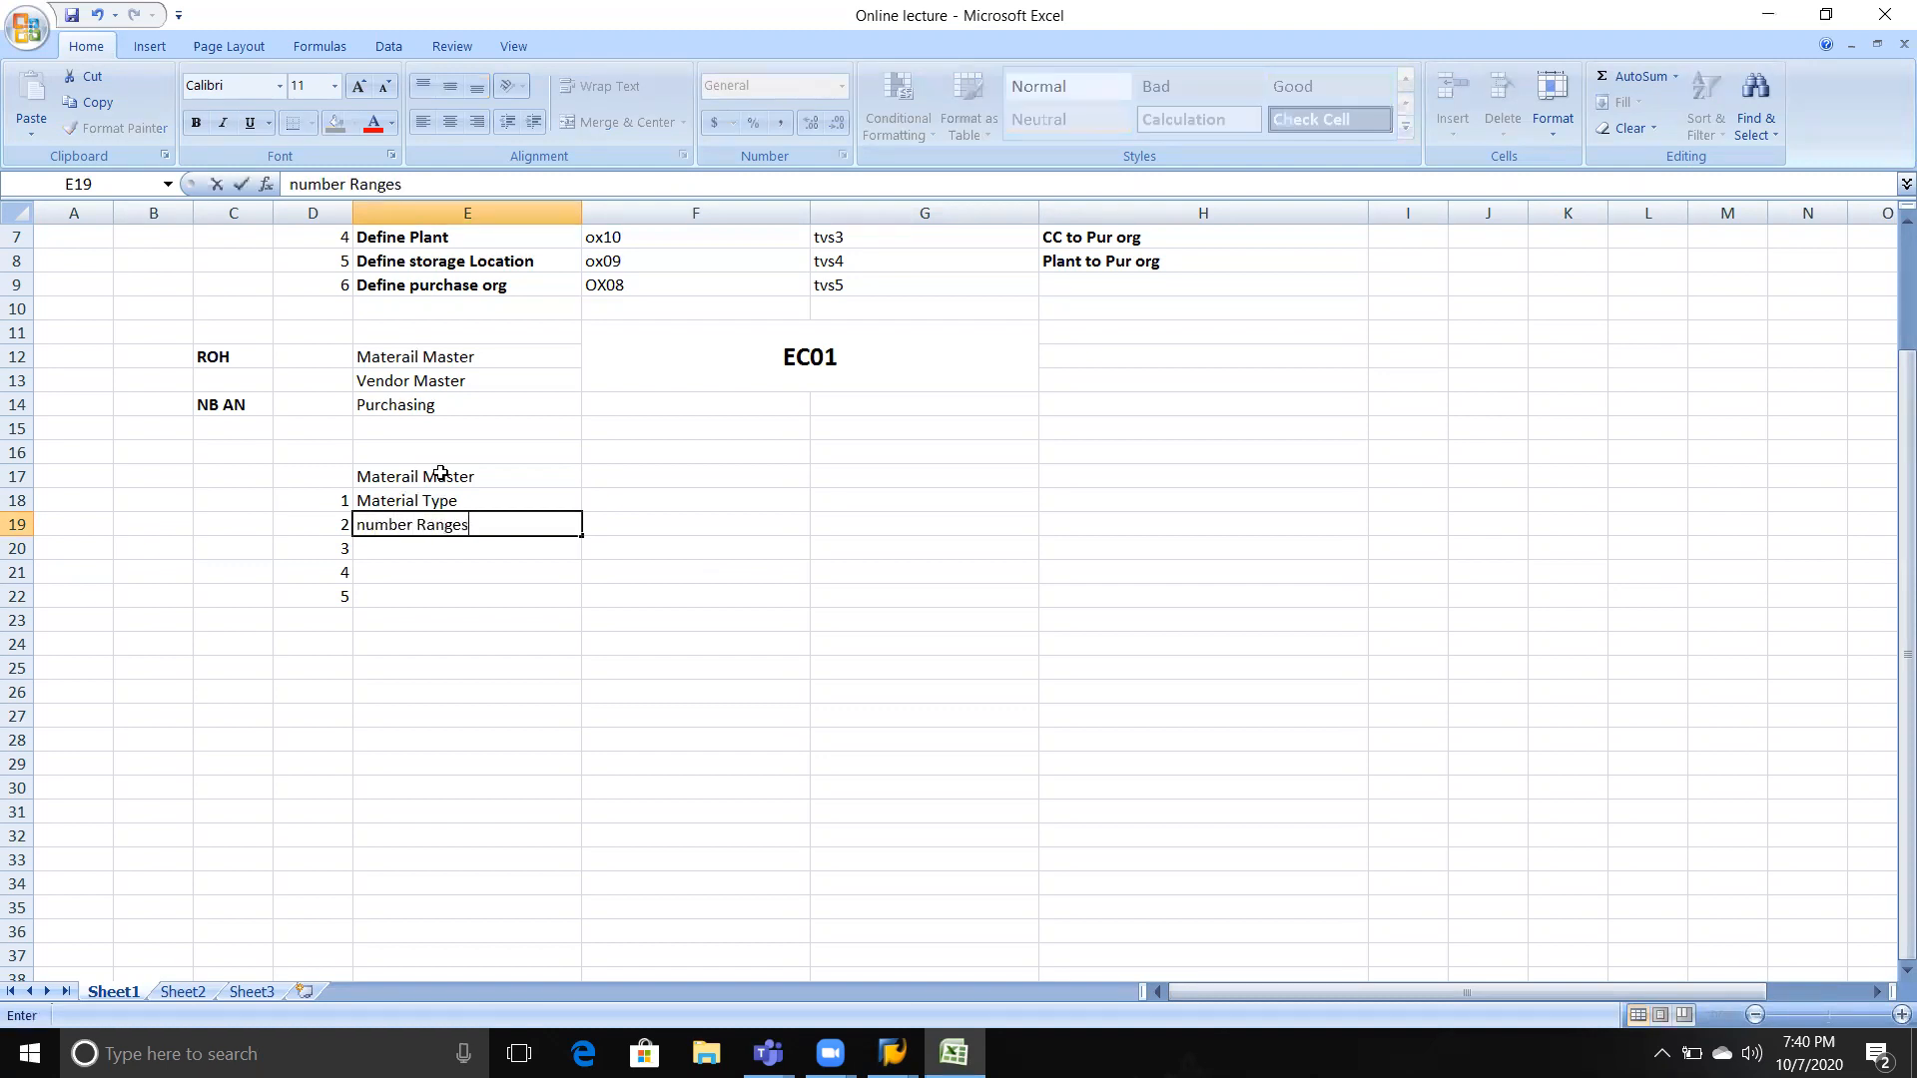
key(Return)
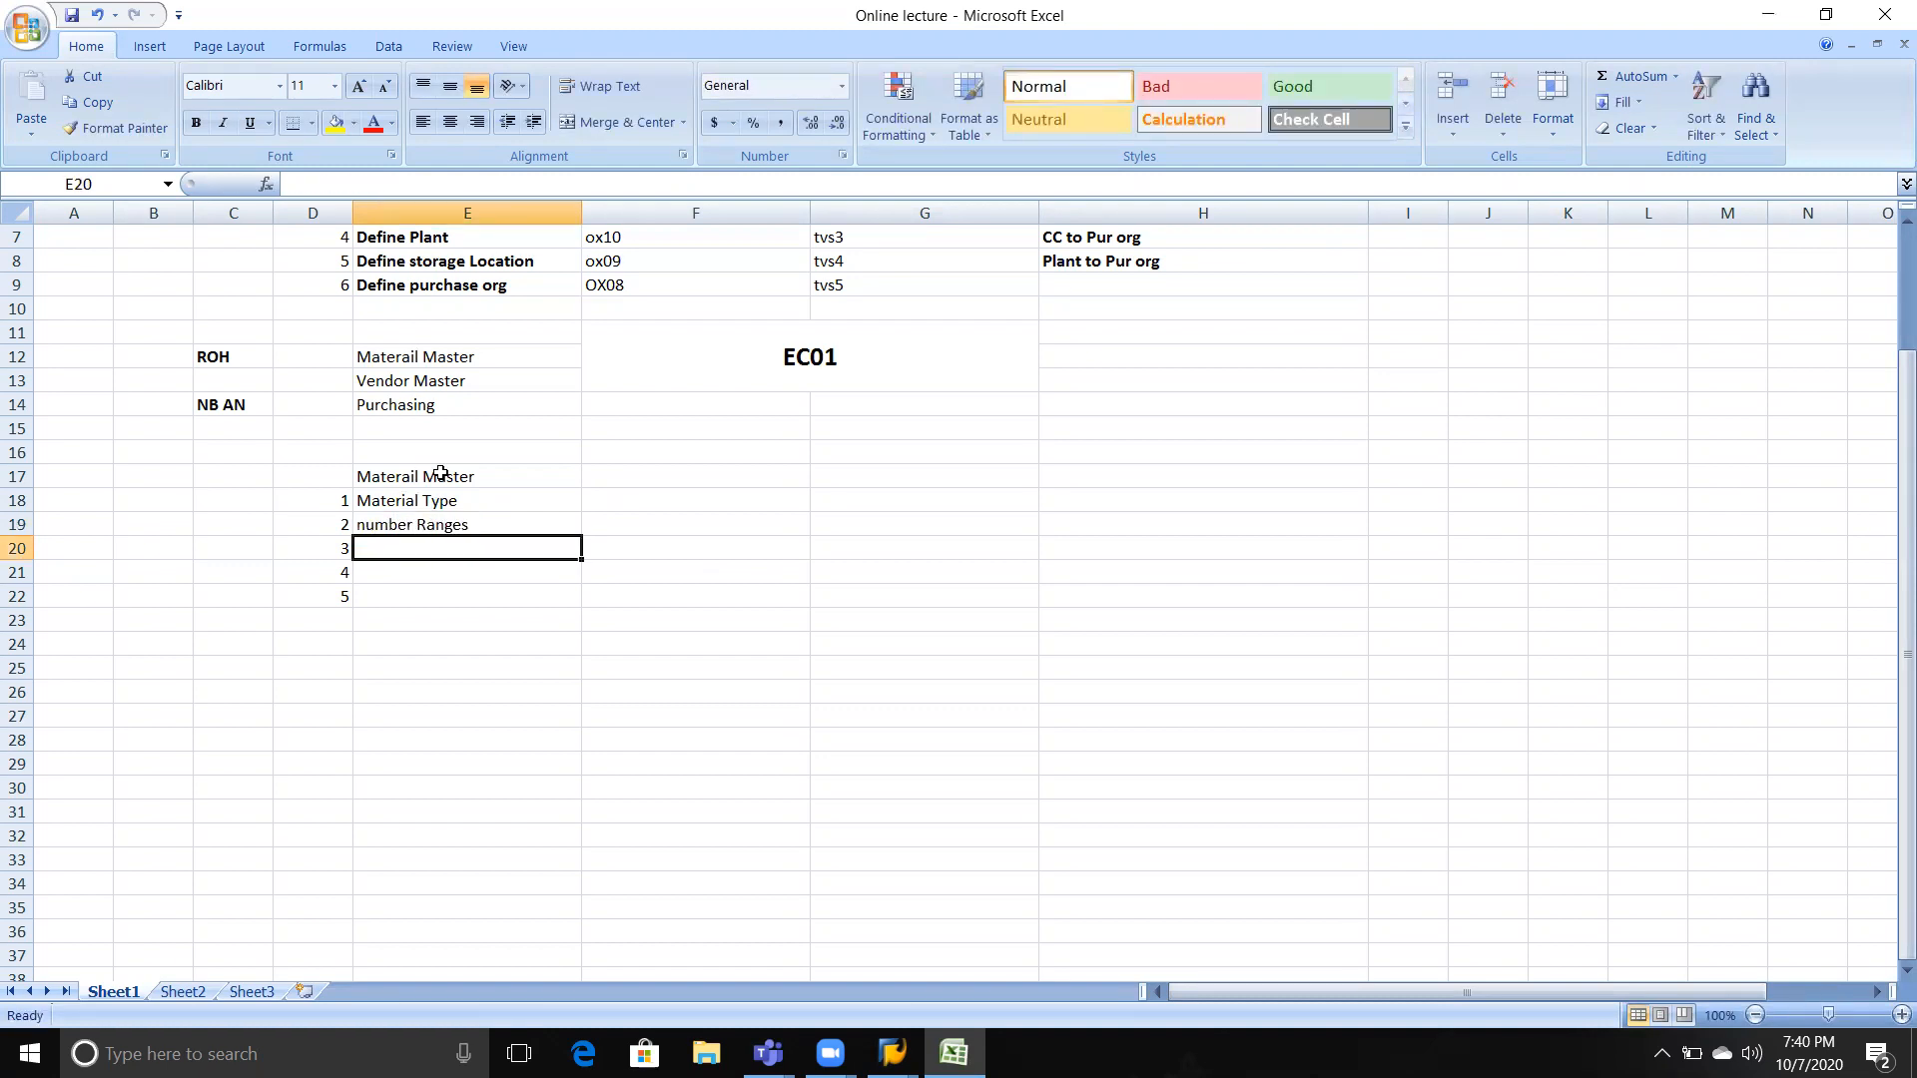
Enter "Materail Group" in E20 and "Purchase group" in E21 as items 3 and 4.
text(Materail )
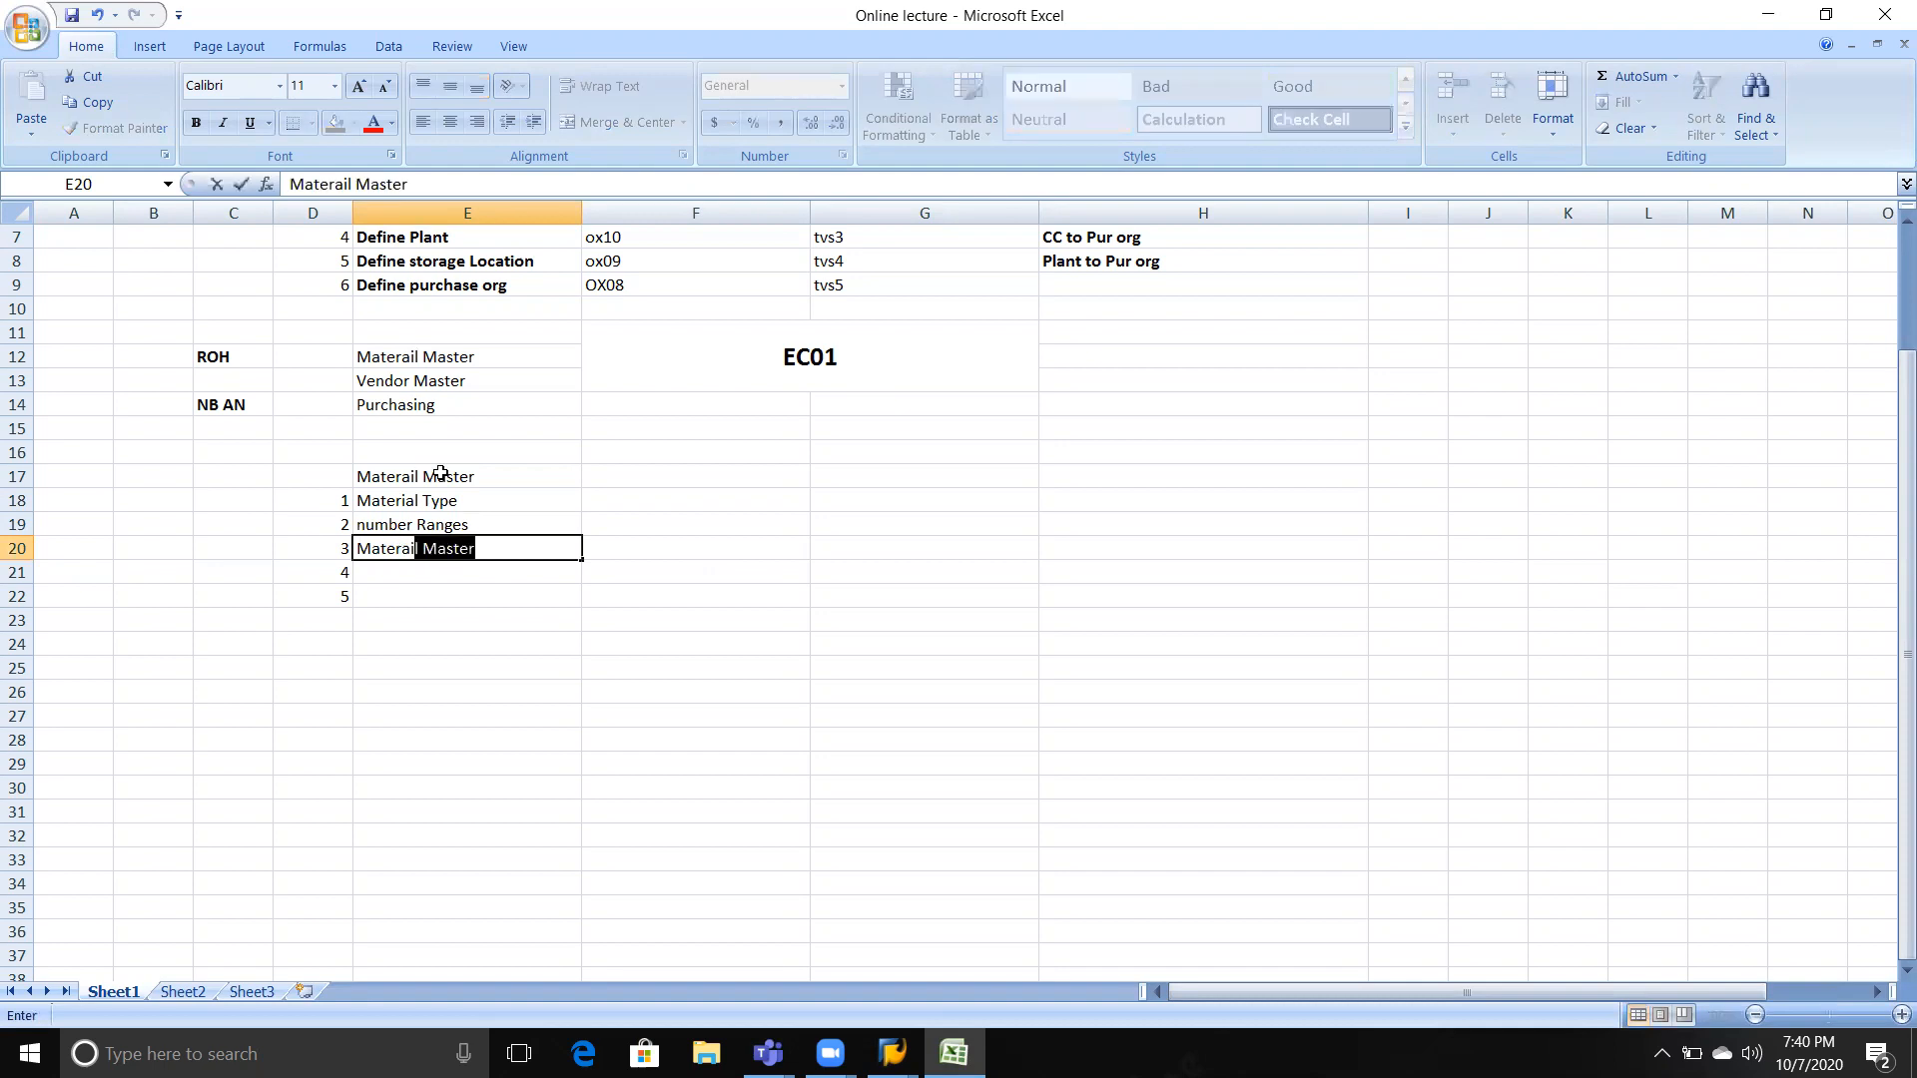
text(Group)
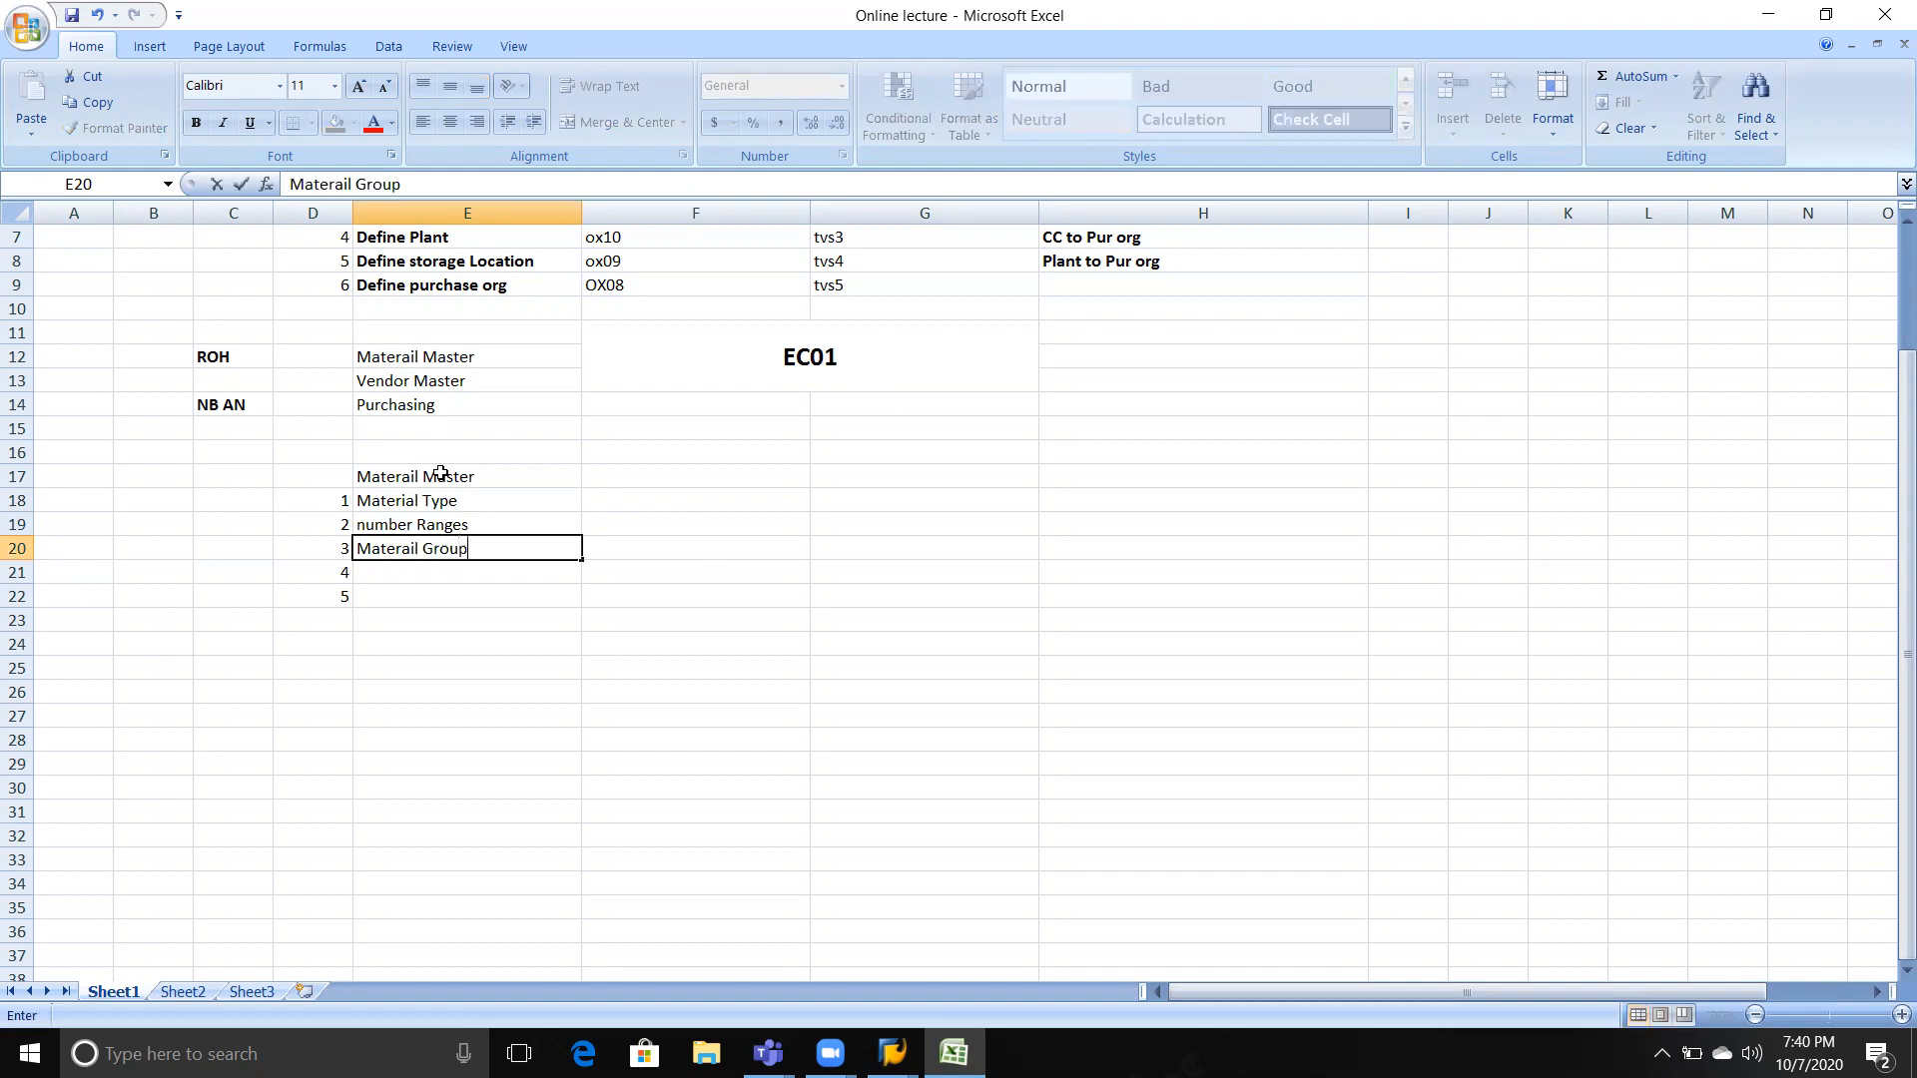
key(Tab)
key(Down)
key(Left)
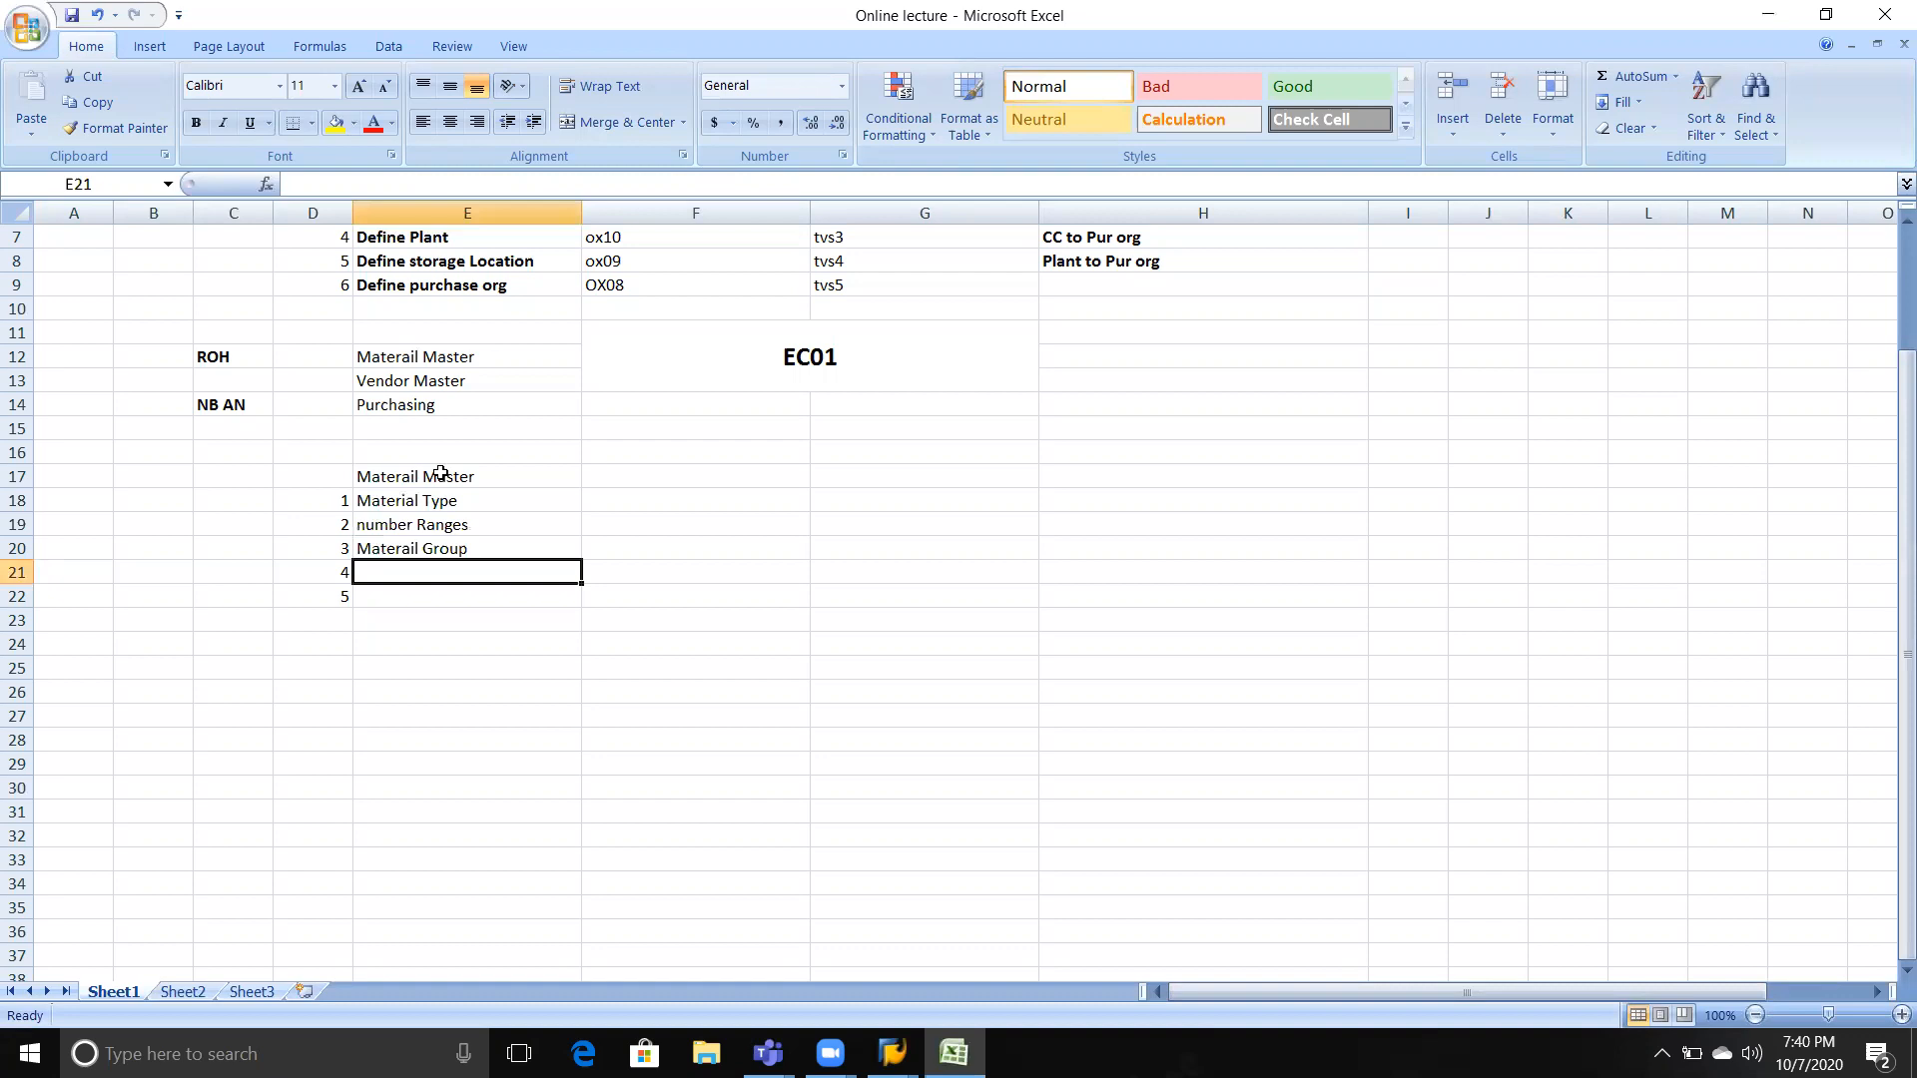
text(Purch)
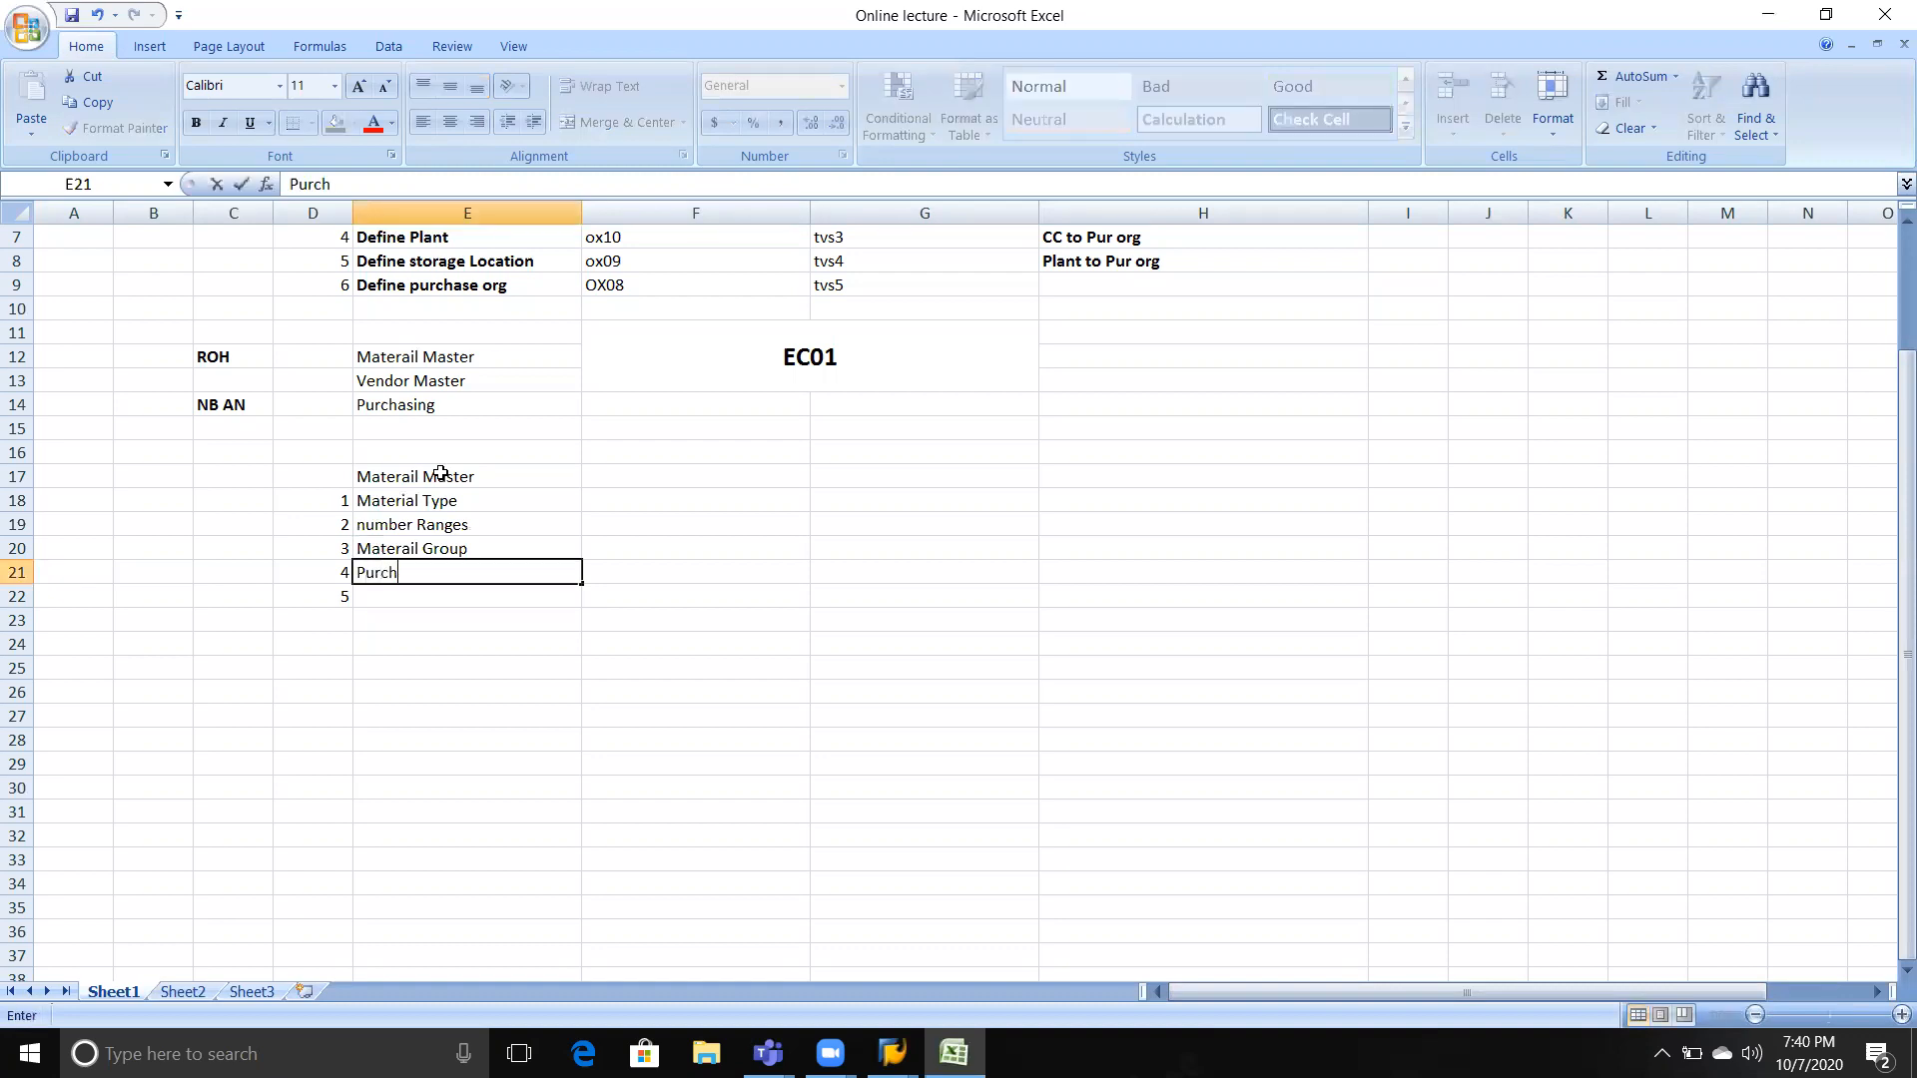
text(ase group)
key(Return)
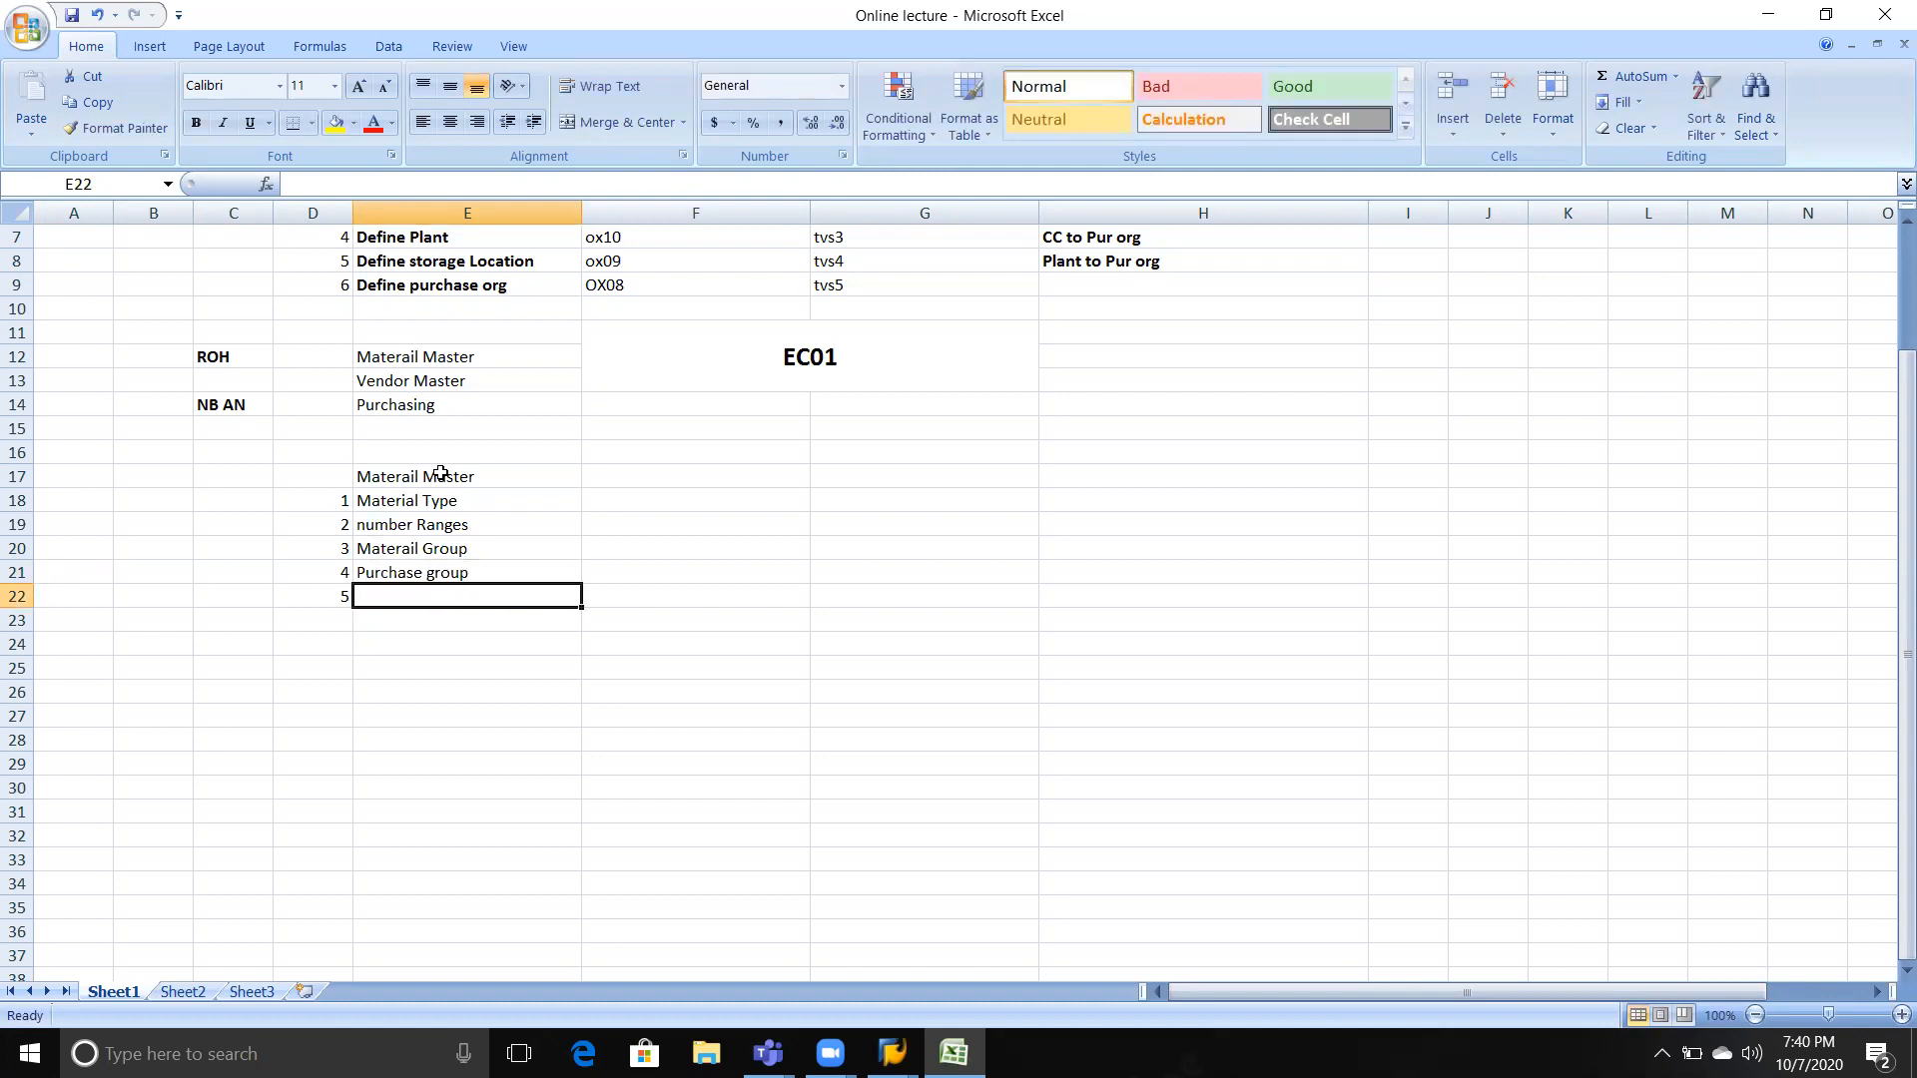
Enter "Create Material" in E22 as item 5 of the Materail Master list.
text(Create)
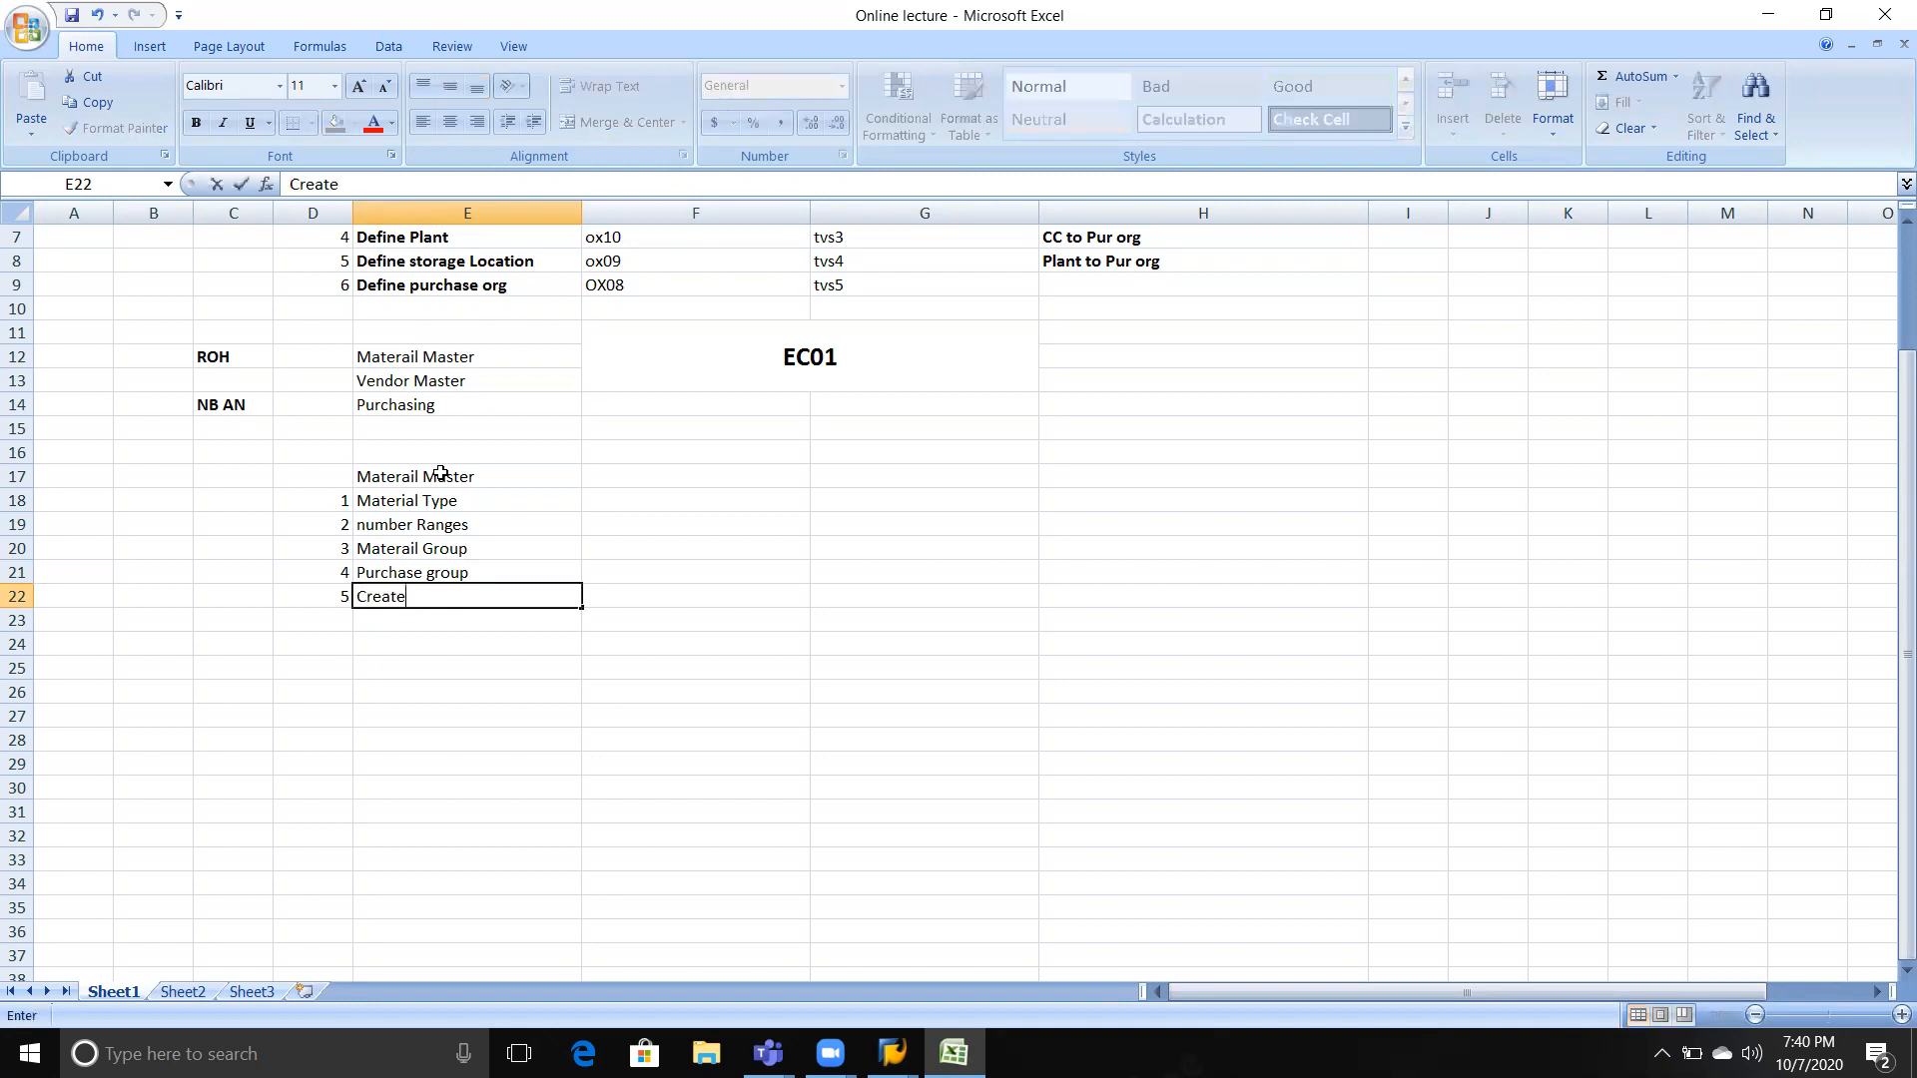
text( Mayerial)
key(BackSpace)
key(BackSpace)
key(BackSpace)
key(BackSpace)
key(BackSpace)
key(BackSpace)
text(terial)
key(Return)
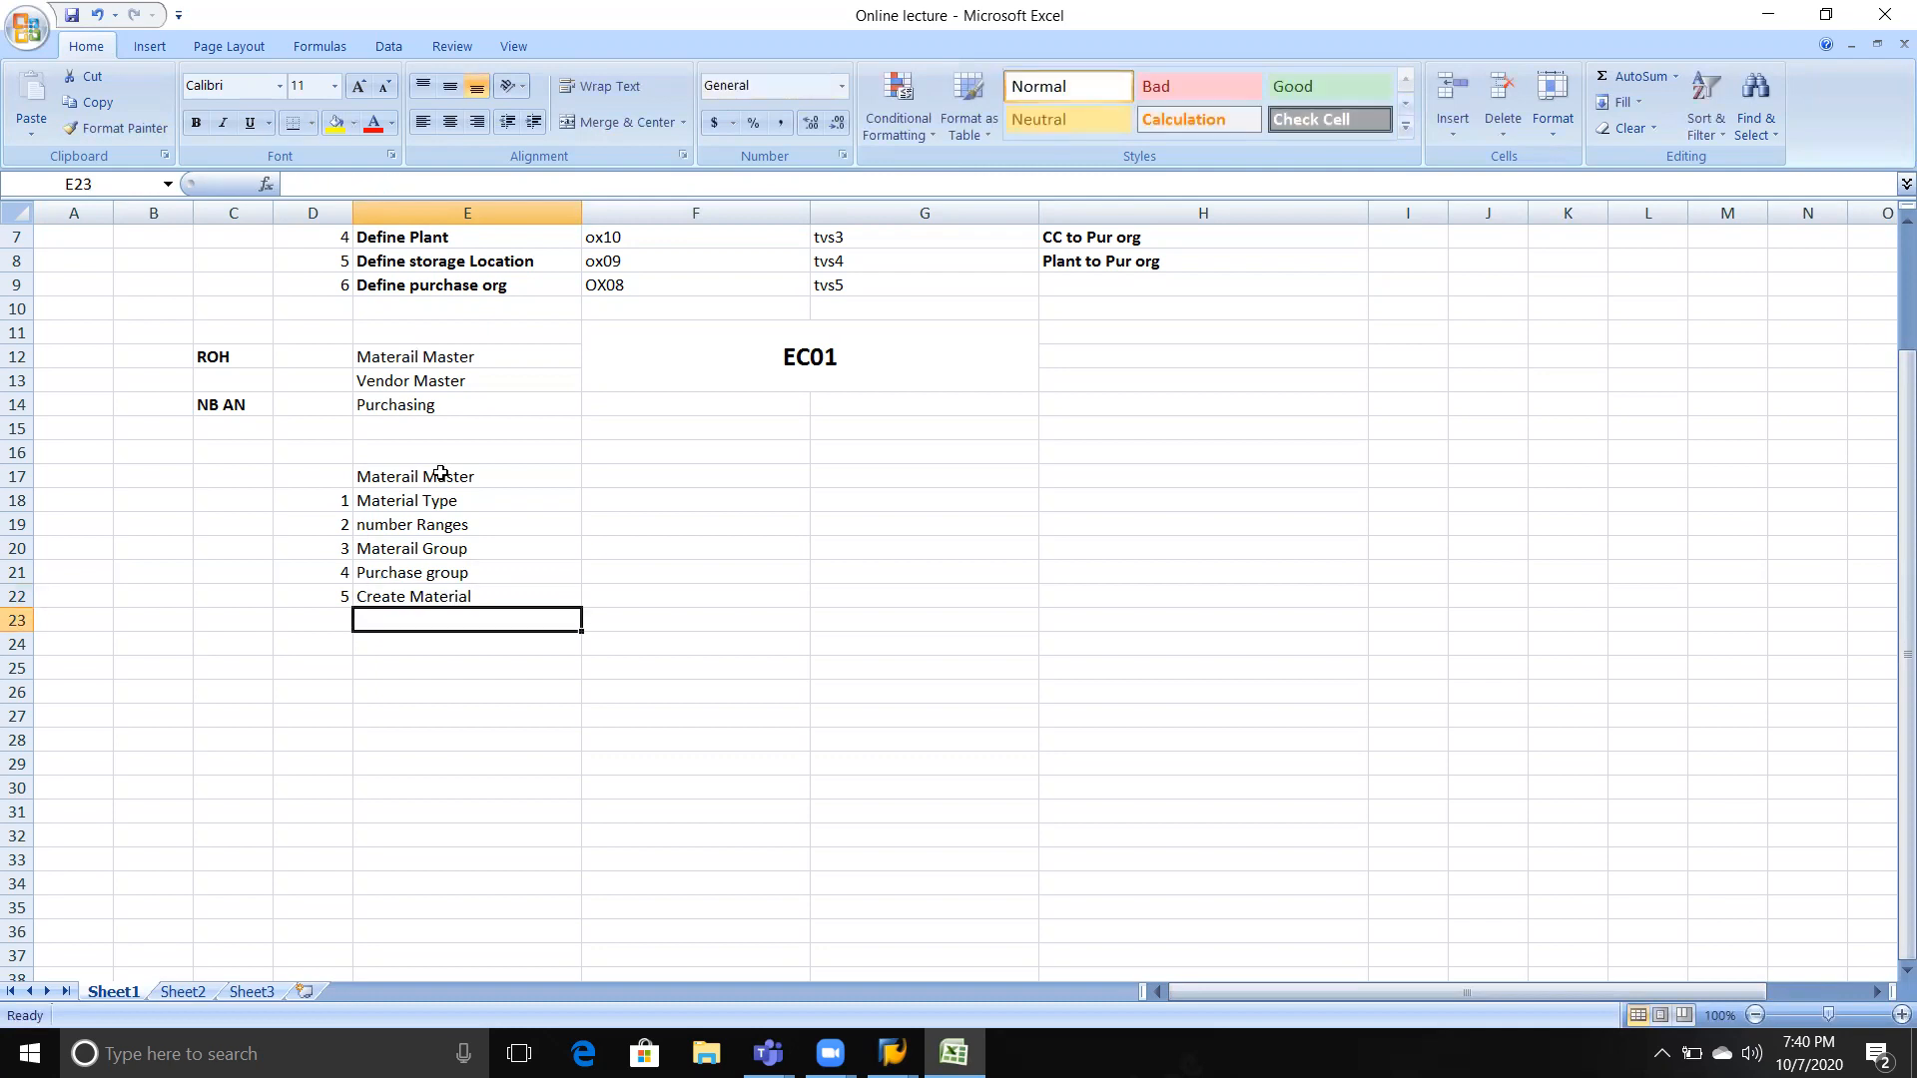
Add the column heading "t-code" in F17, beside the Materail Master heading.
key(Return)
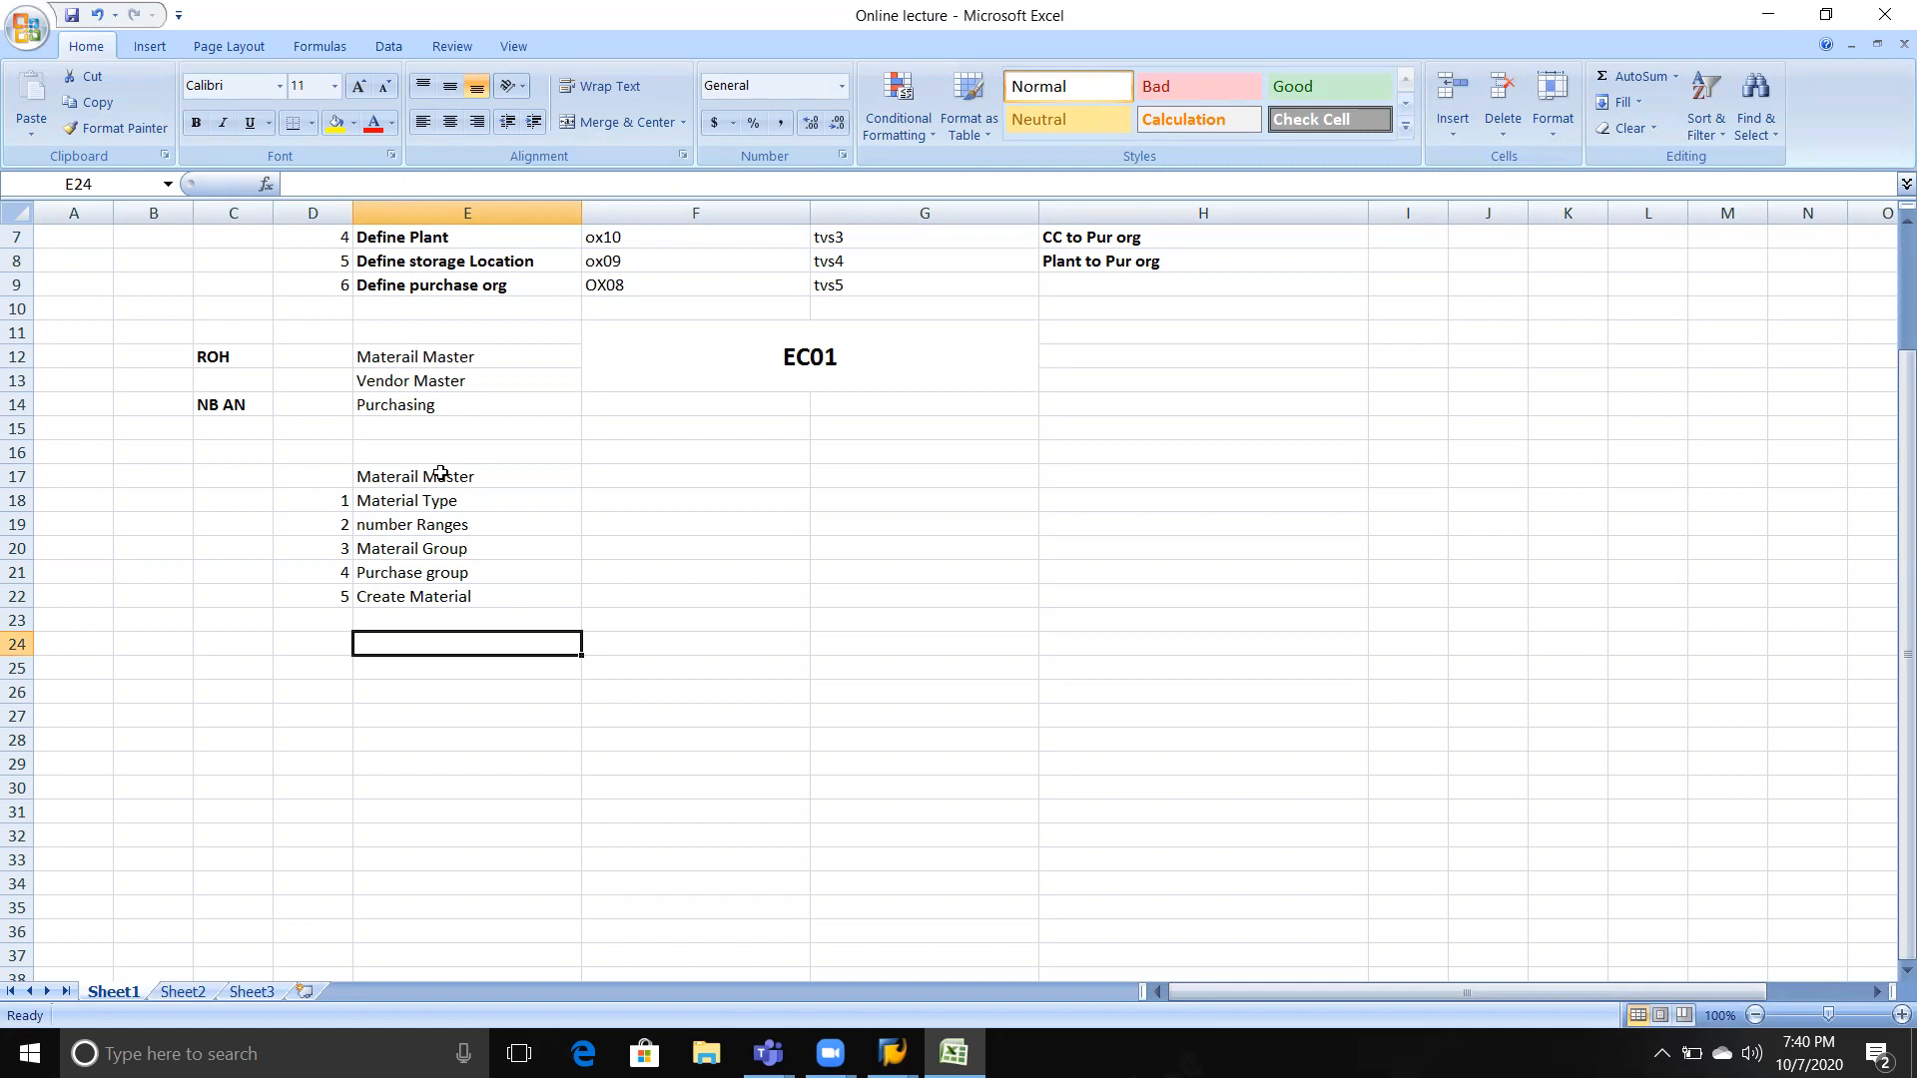
key(Right)
key(Up)
key(Up)
key(Up)
key(Up)
key(Up)
key(Up)
key(Up)
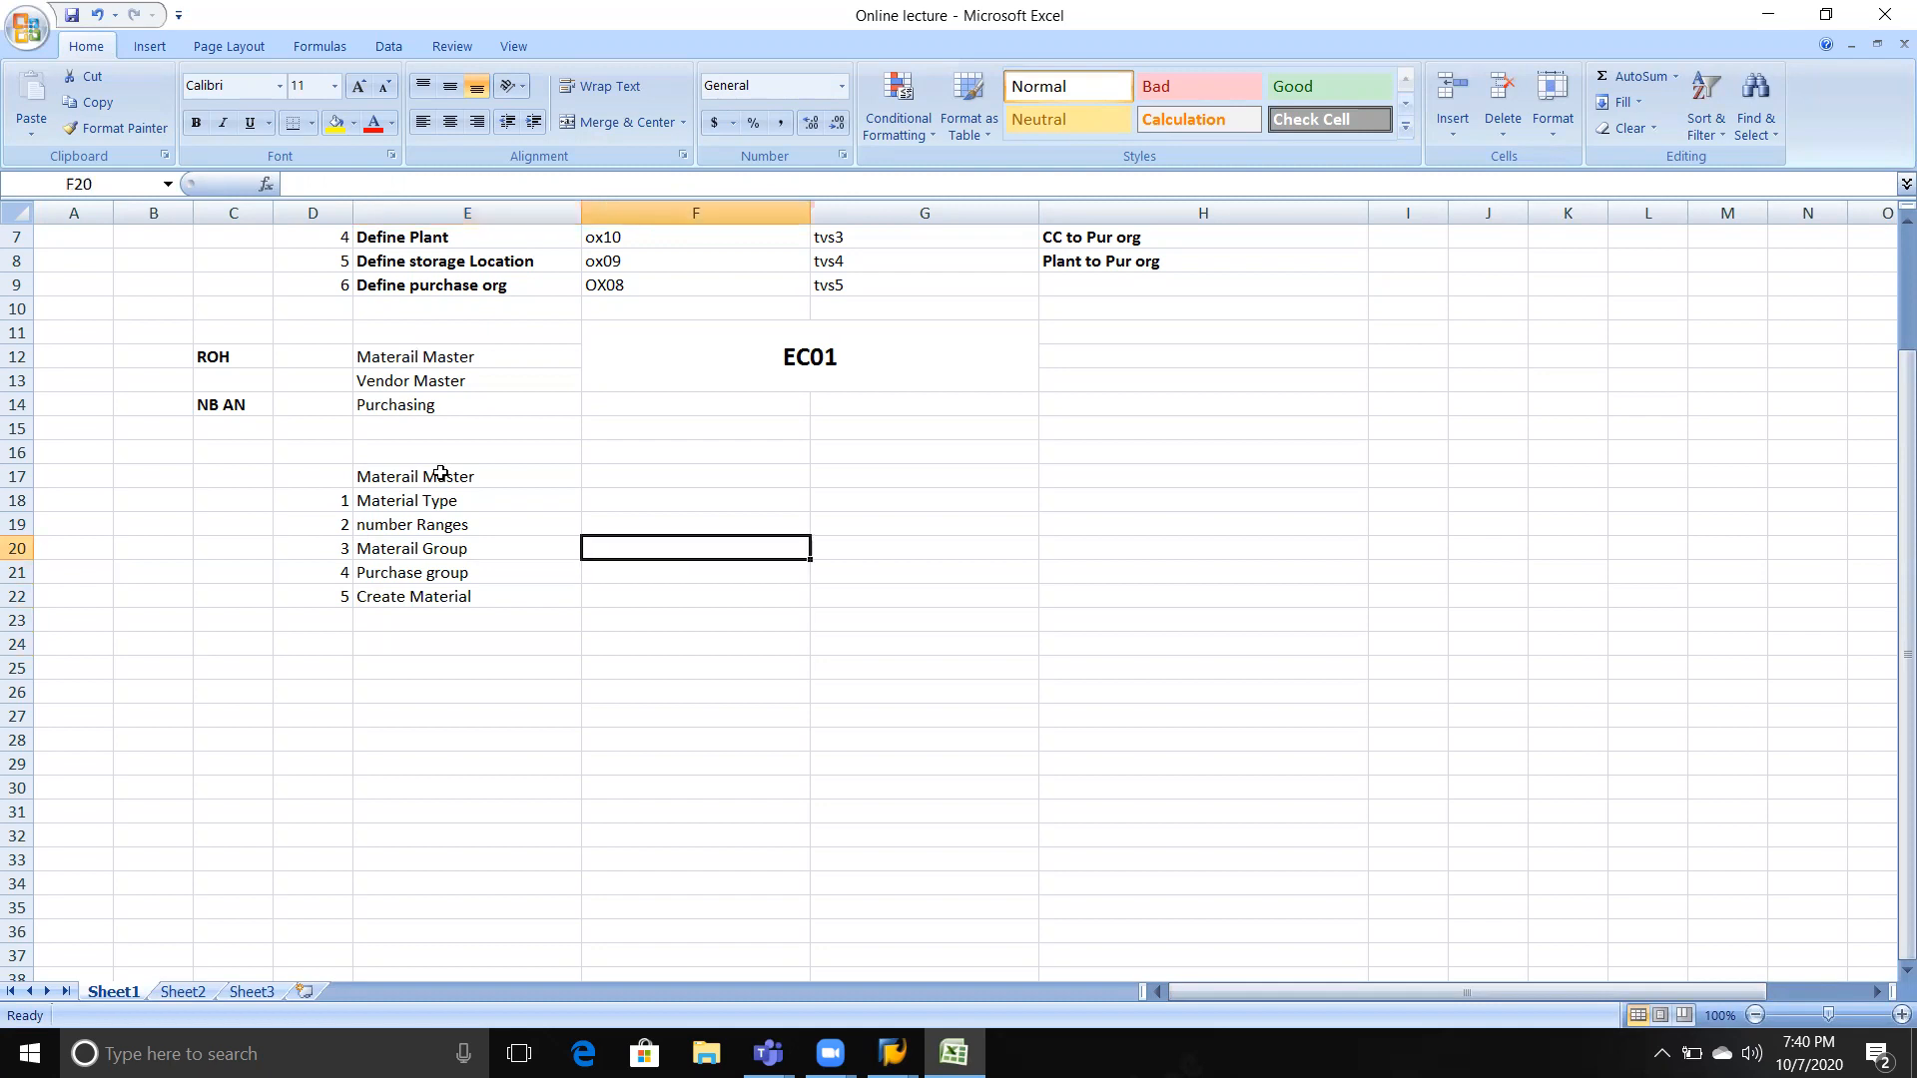
text(t-code)
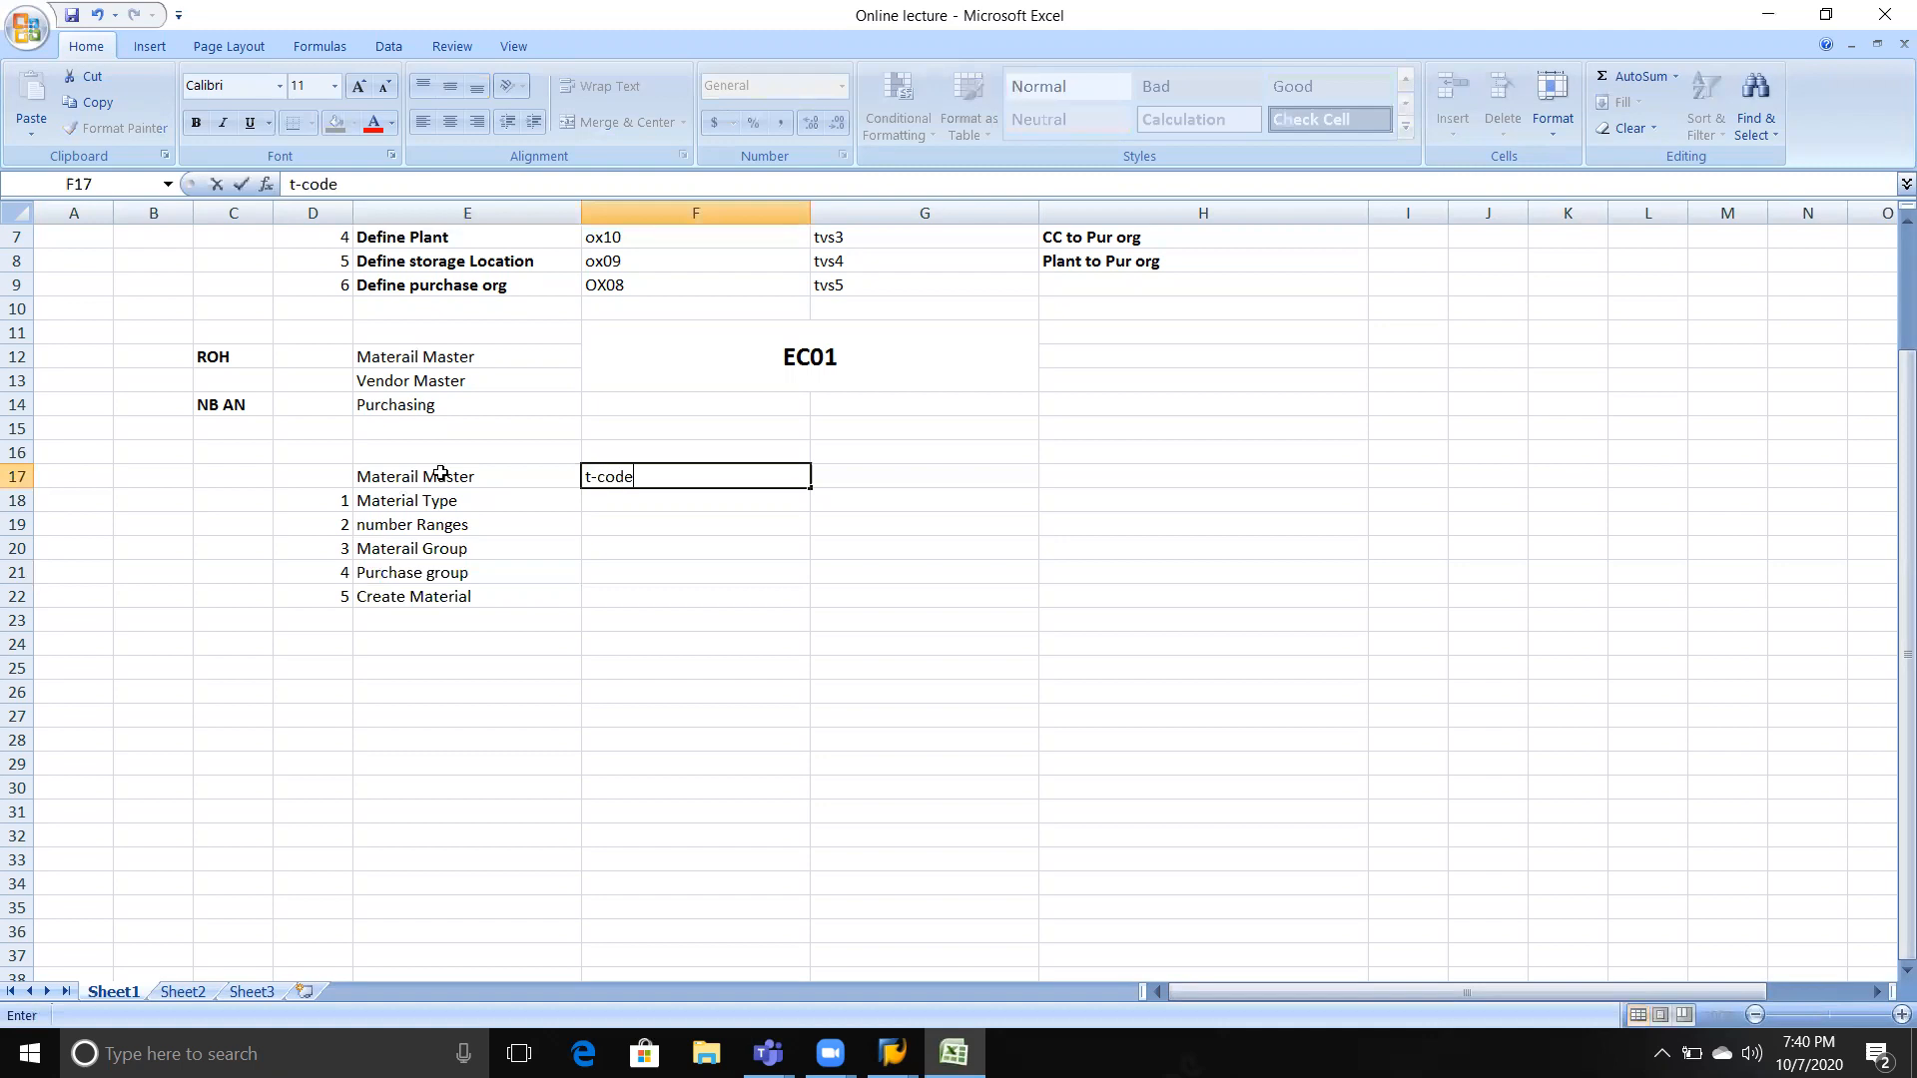
key(Return)
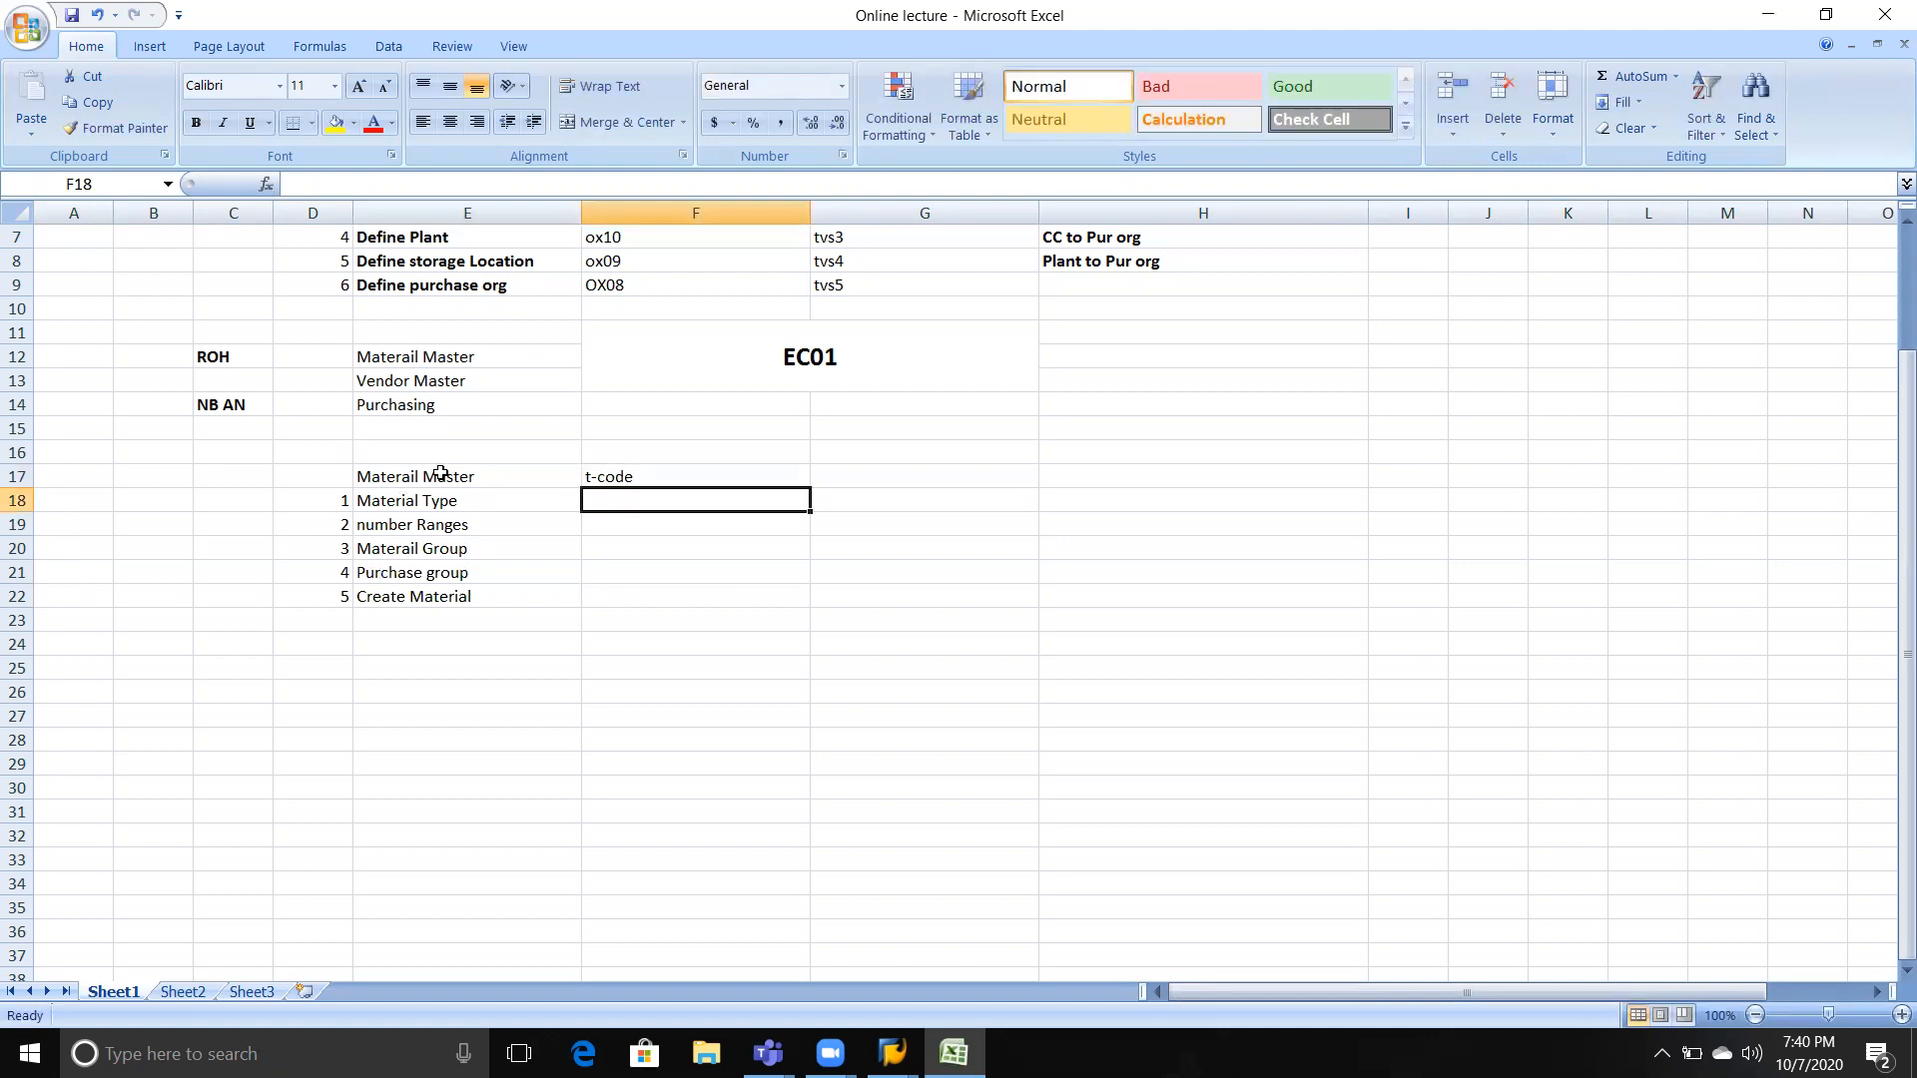
Fill in the t-codes OMS2 for Material Type, MMNR for number Ranges and OMSF for Materail Group in F18:F20.
text(OMS2)
key(Return)
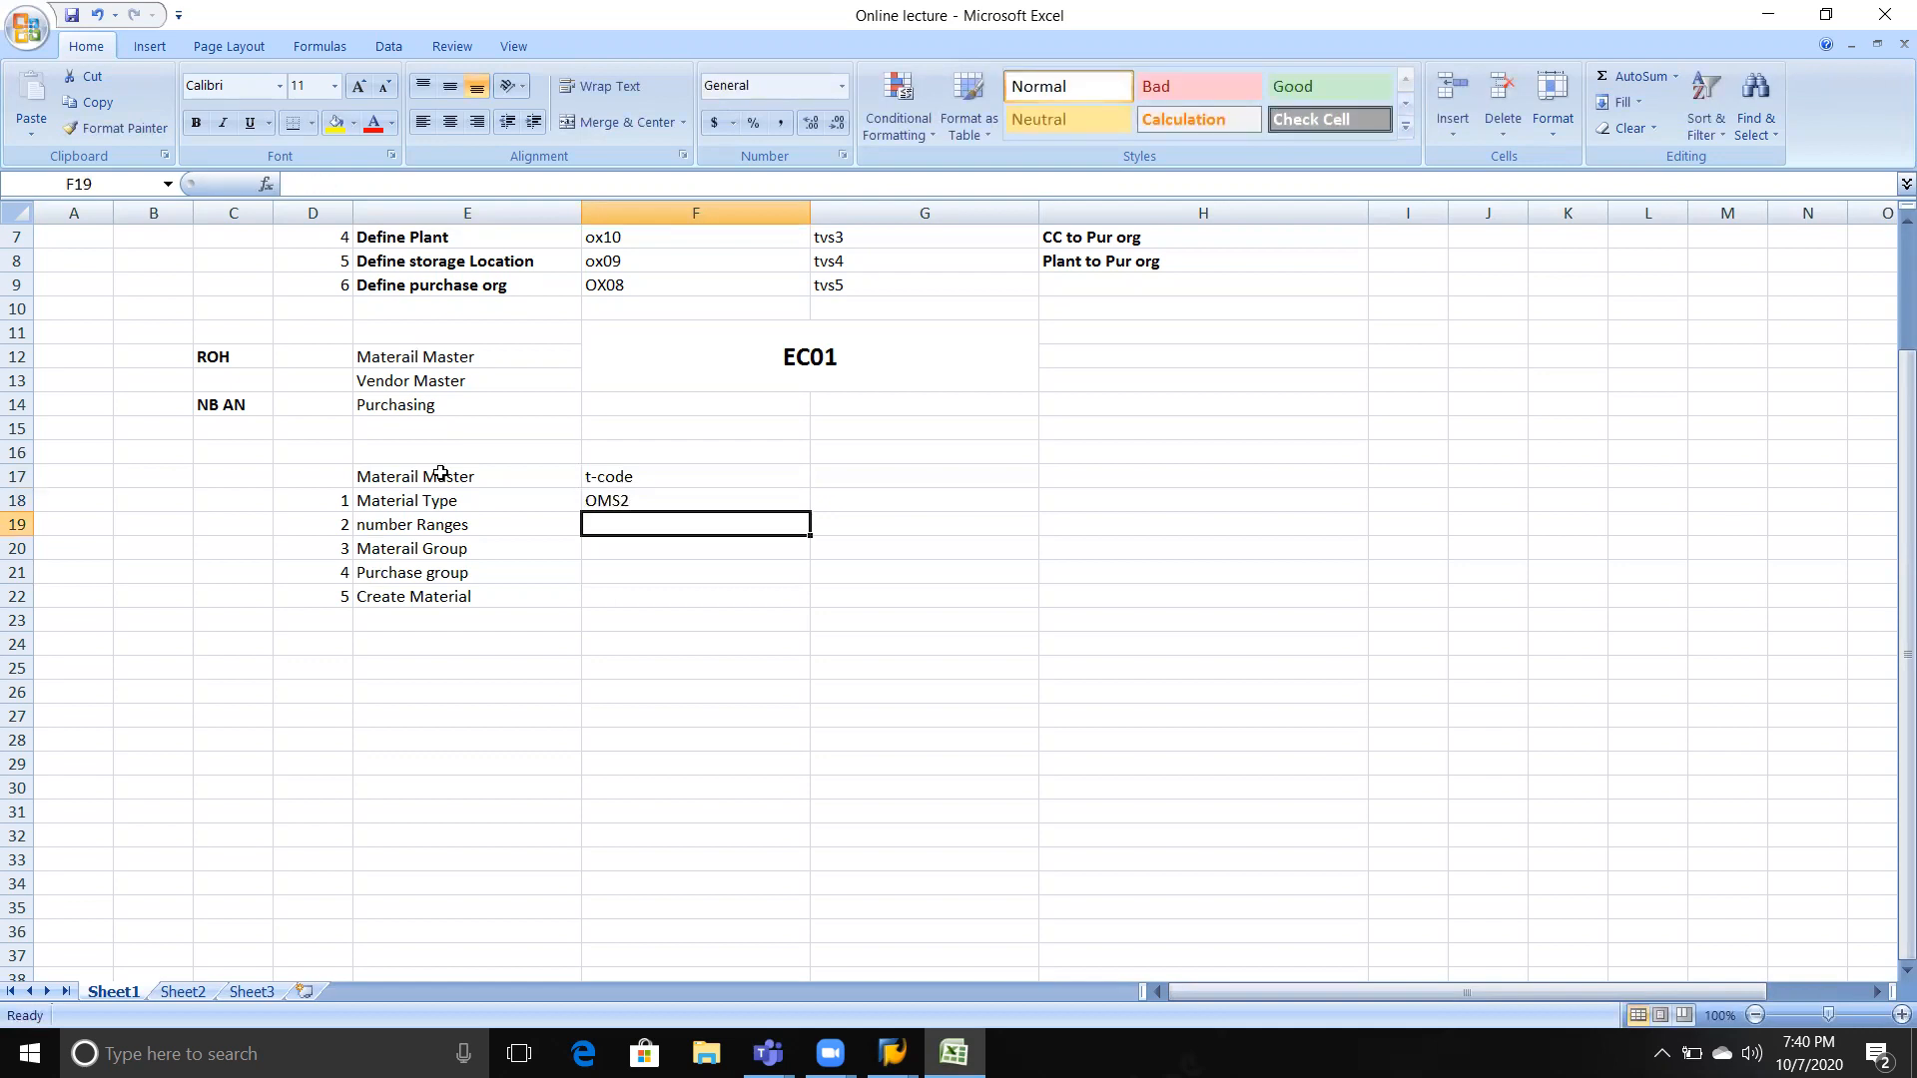
text(MMNR)
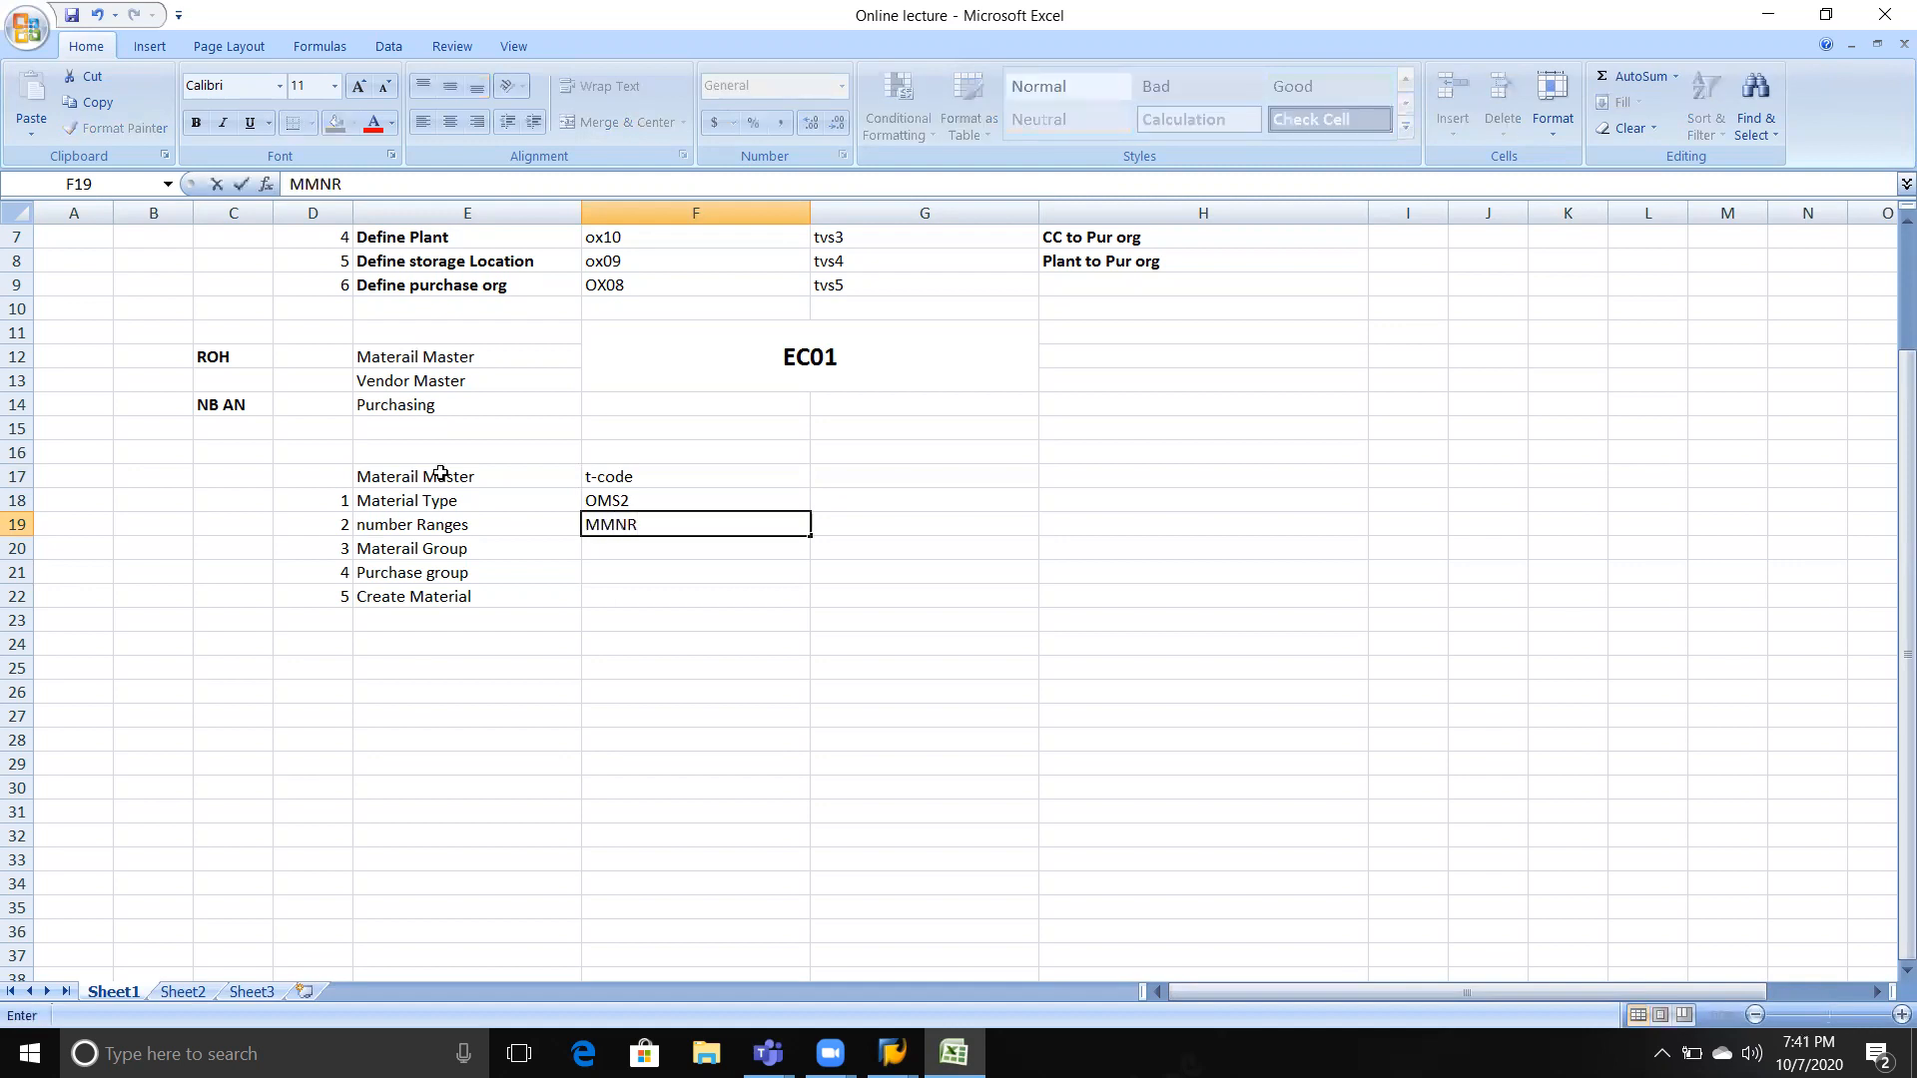
key(Return)
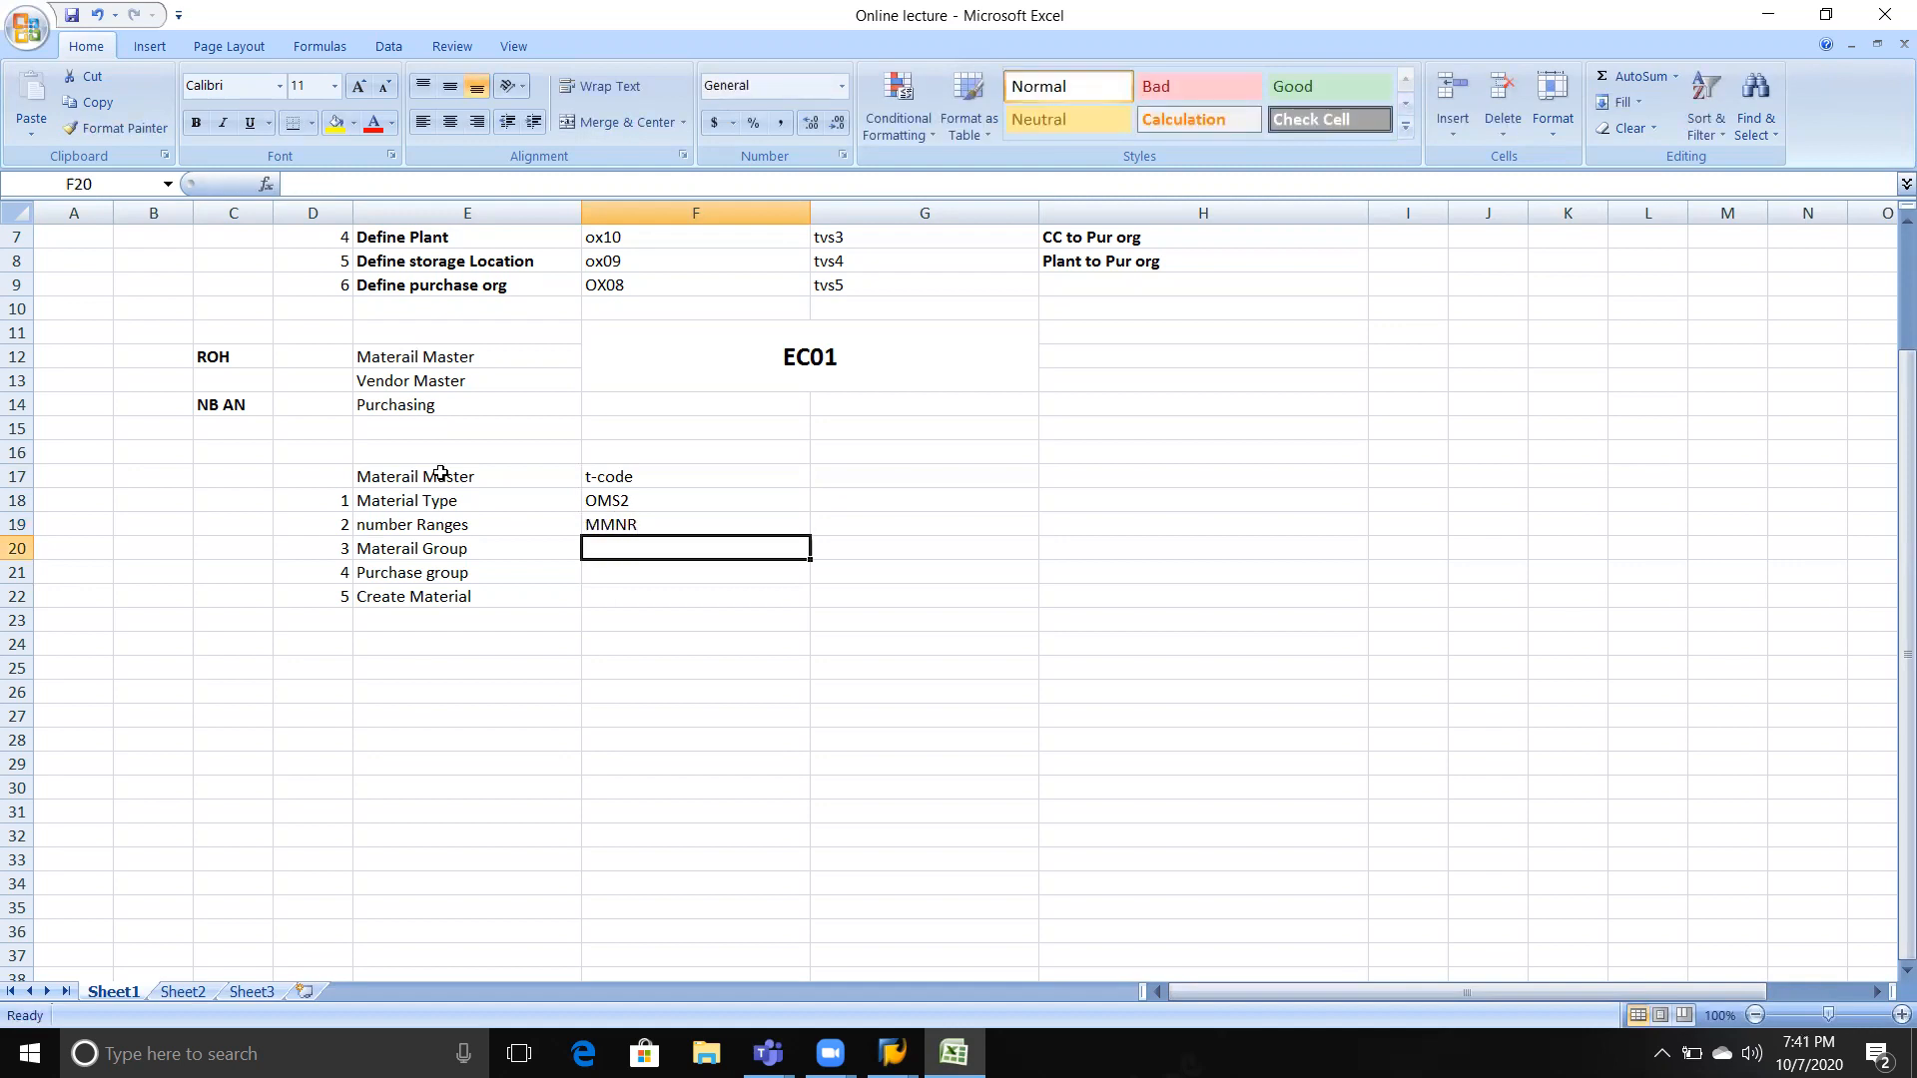
text(OMSF)
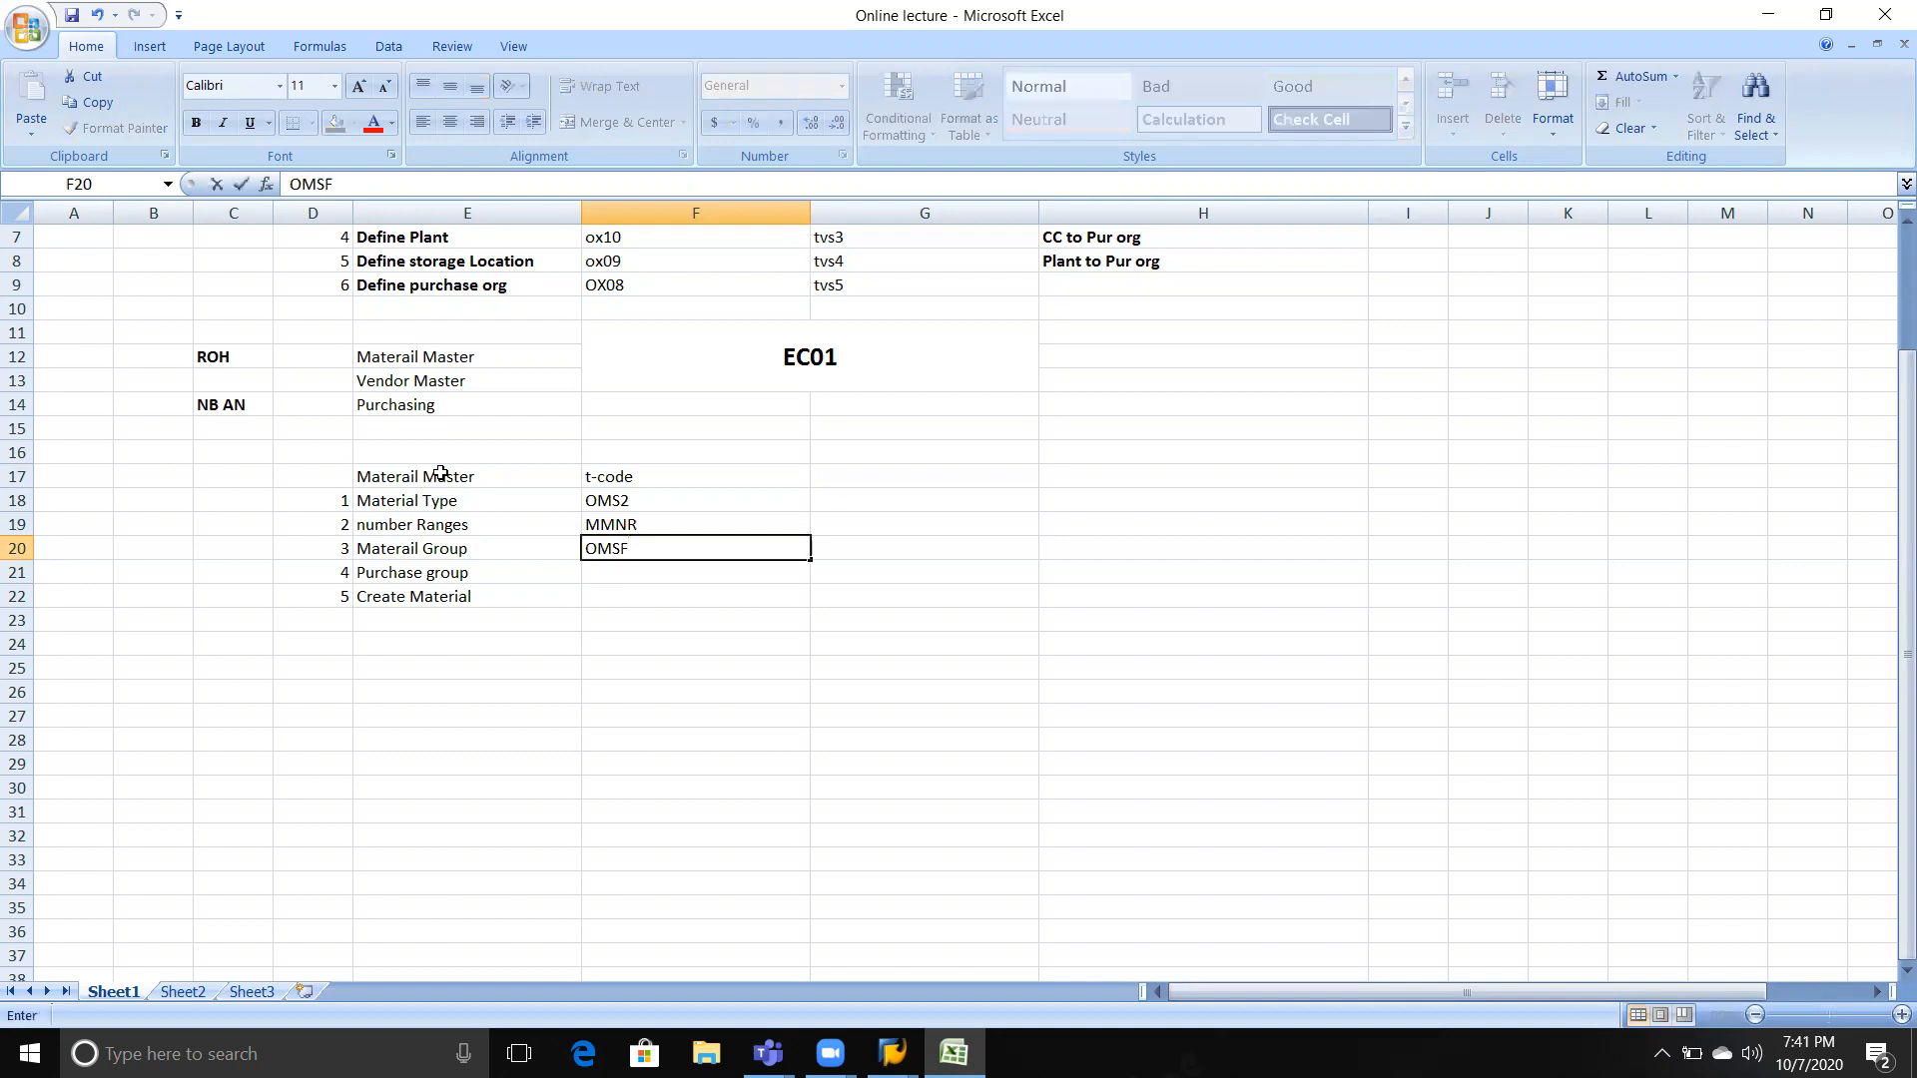
key(Return)
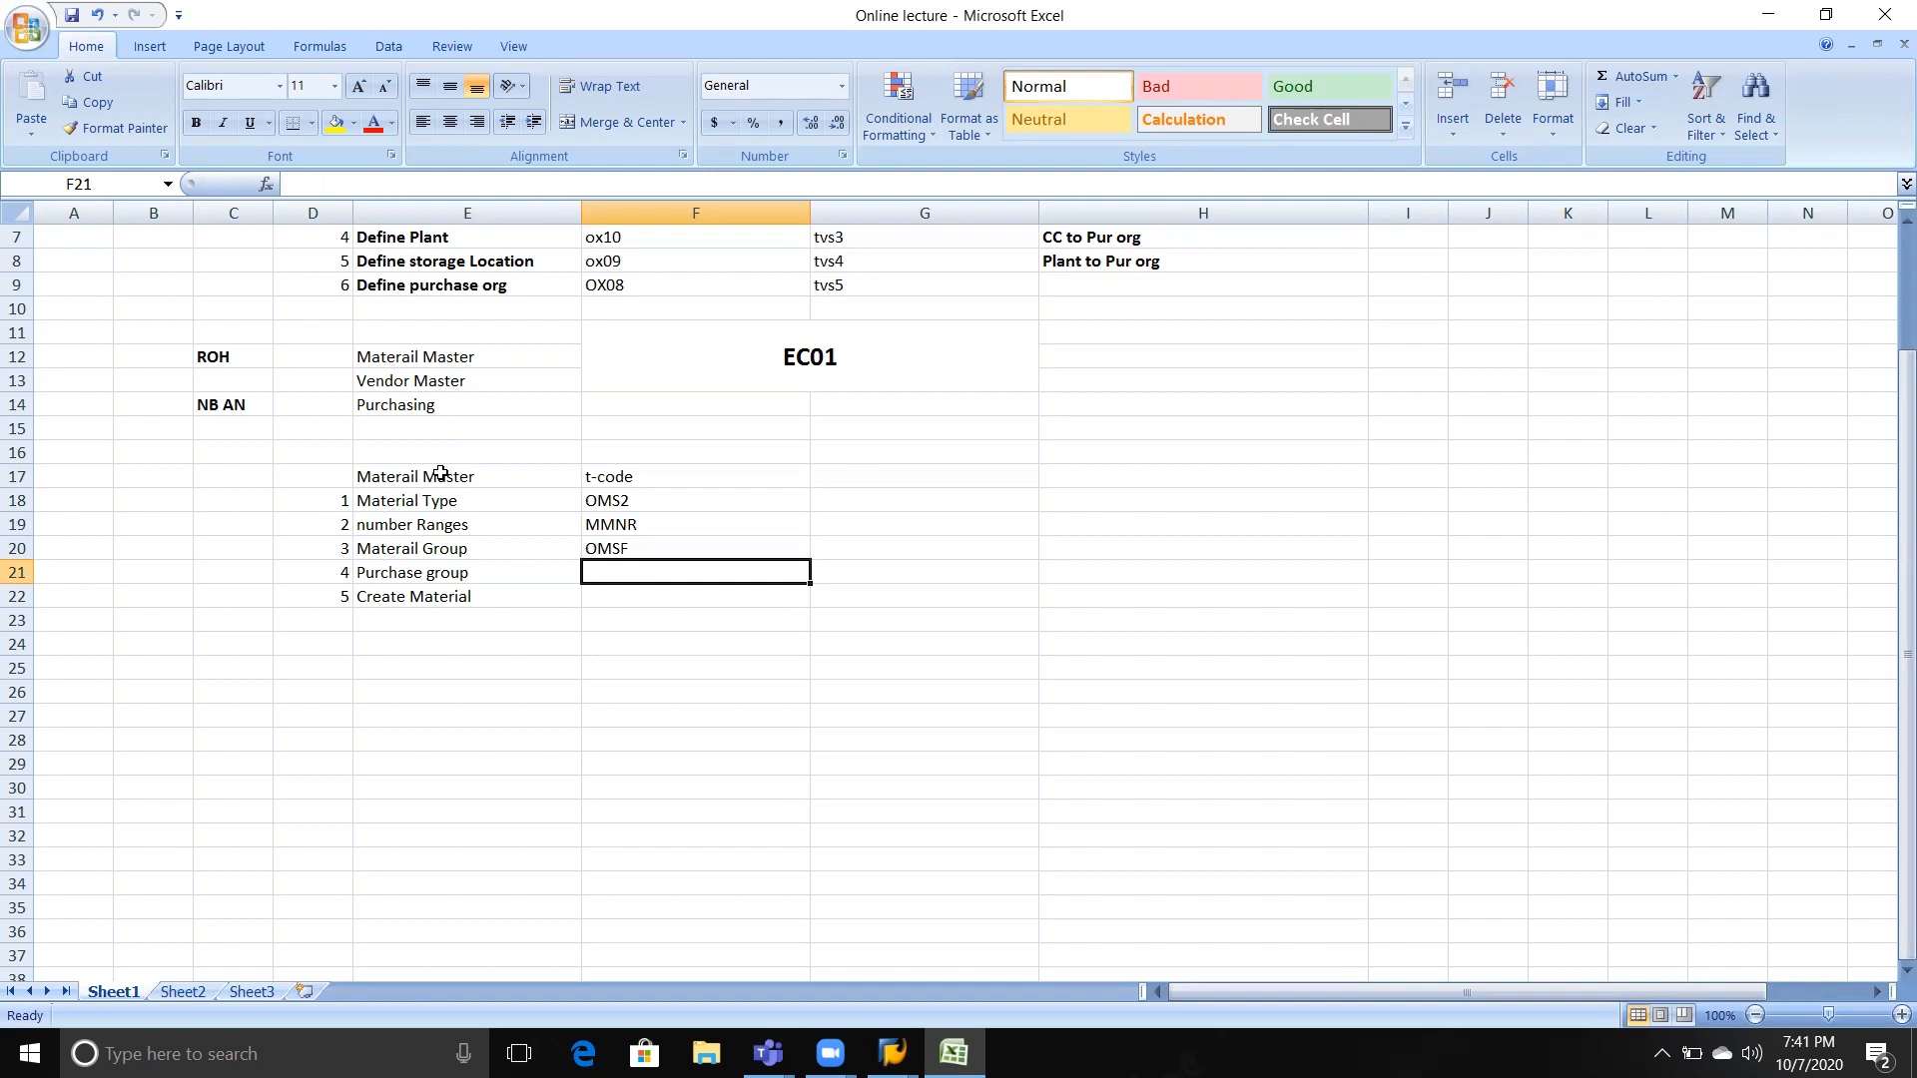
Fill in the t-codes OME4 for Purchase group in F21 and MM01 for Create Material in F22.
text(OME)
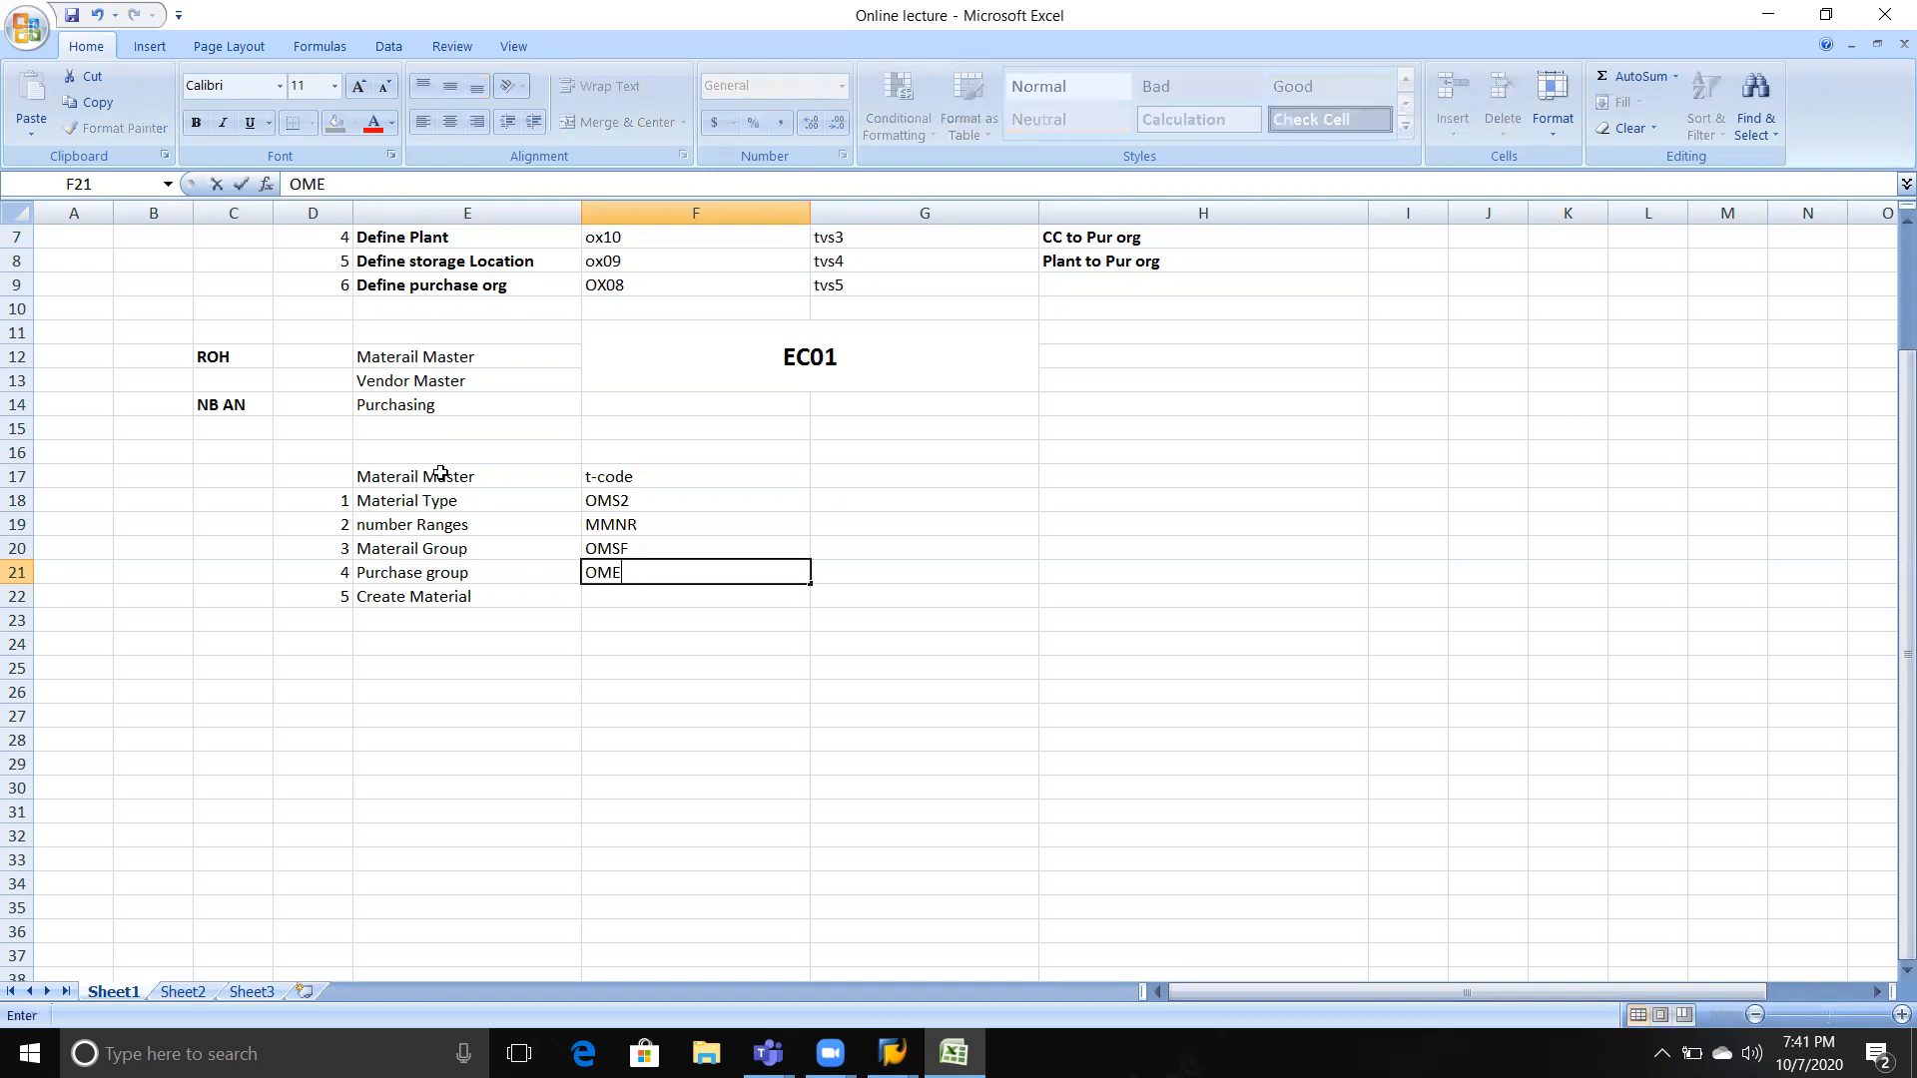
text(4)
key(Return)
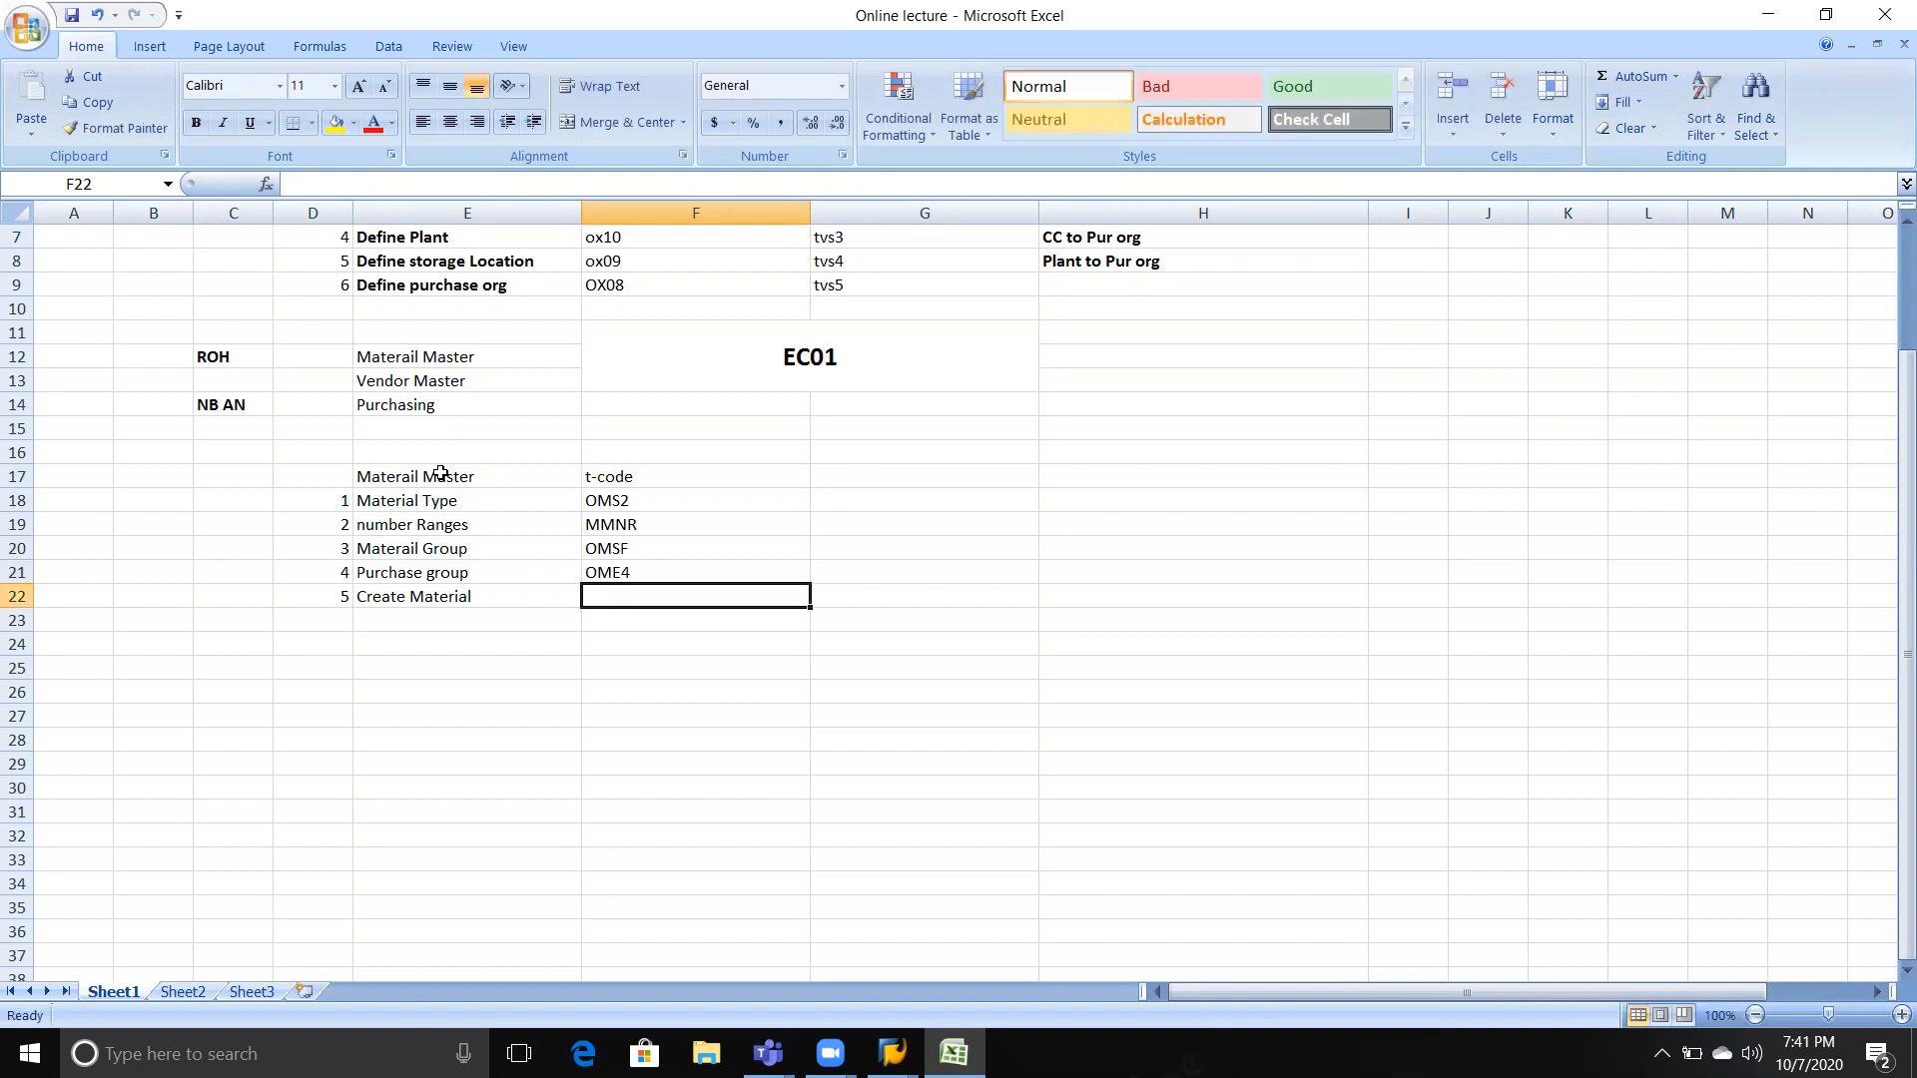
text(MM01)
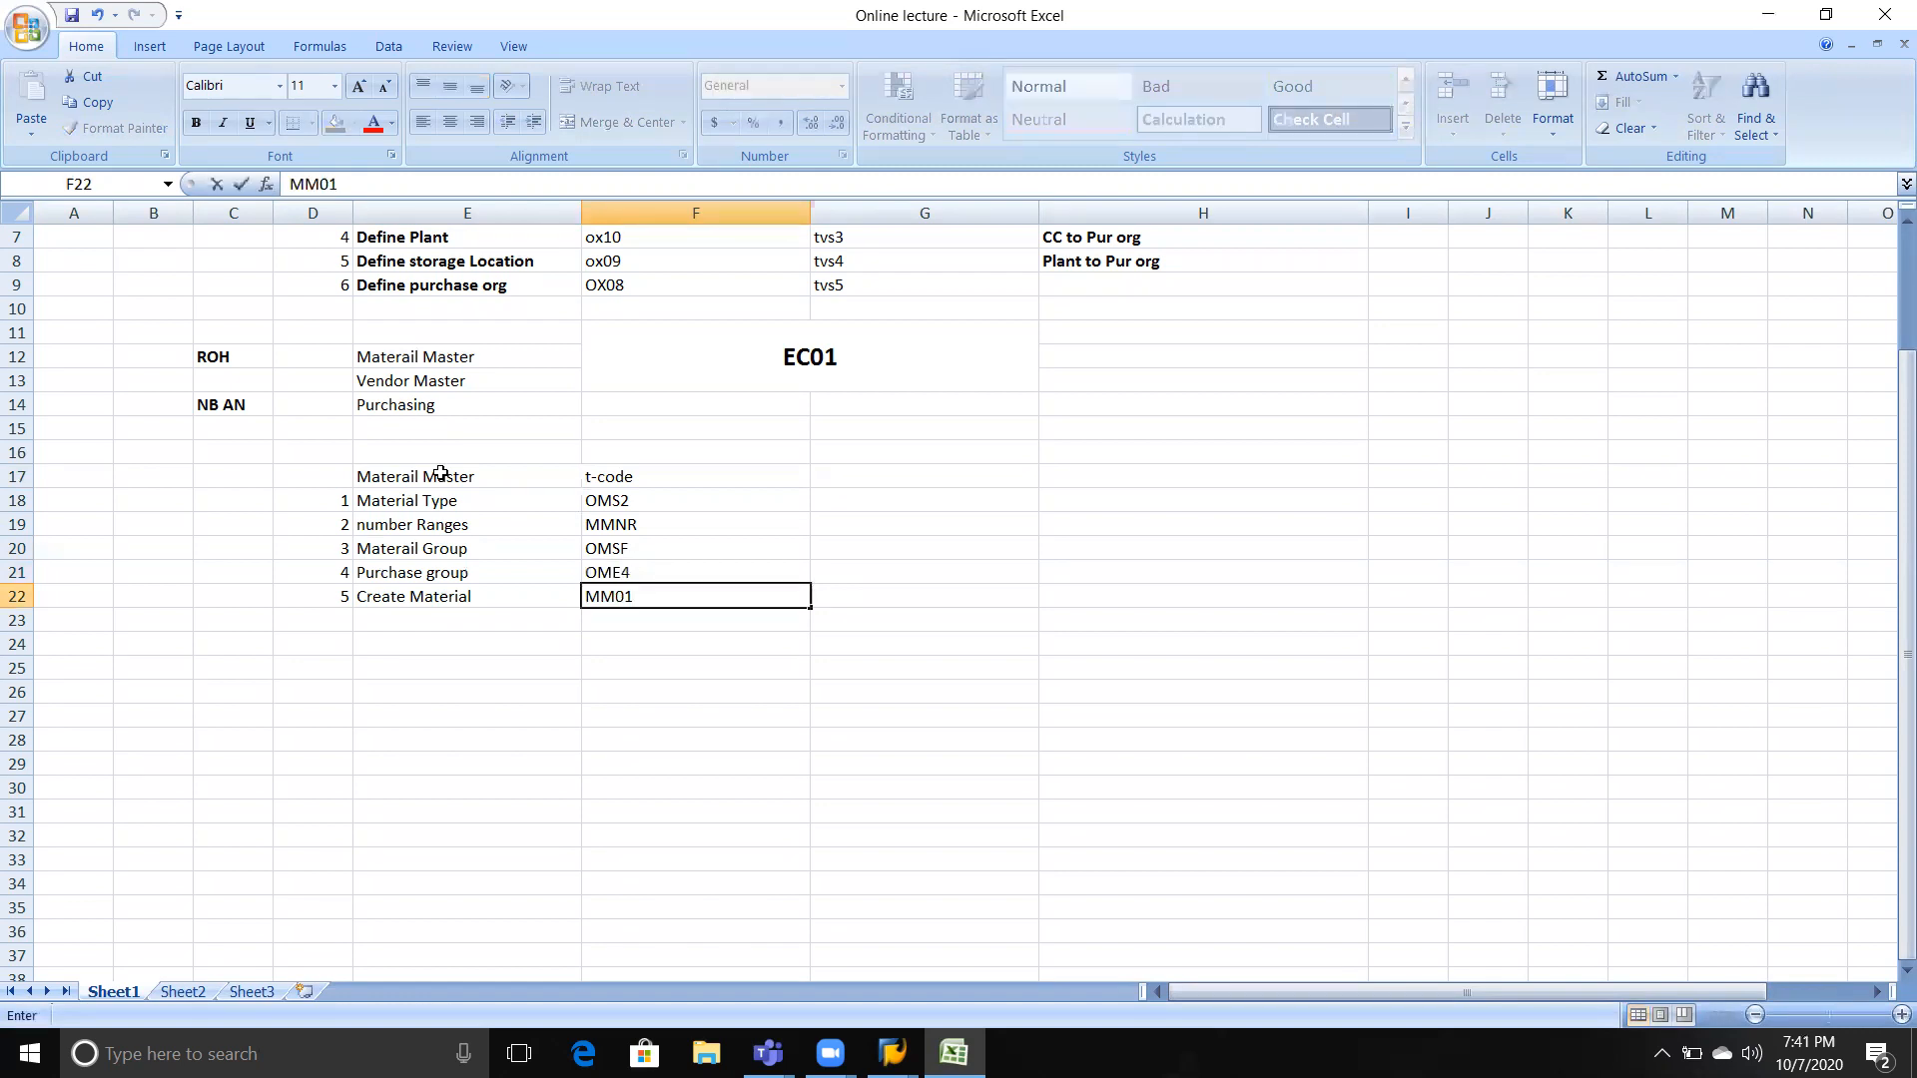
key(Return)
Add a row 24 entry with "change Materail" in E24 and its t-code MM02 in F24.
key(Left)
key(Down)
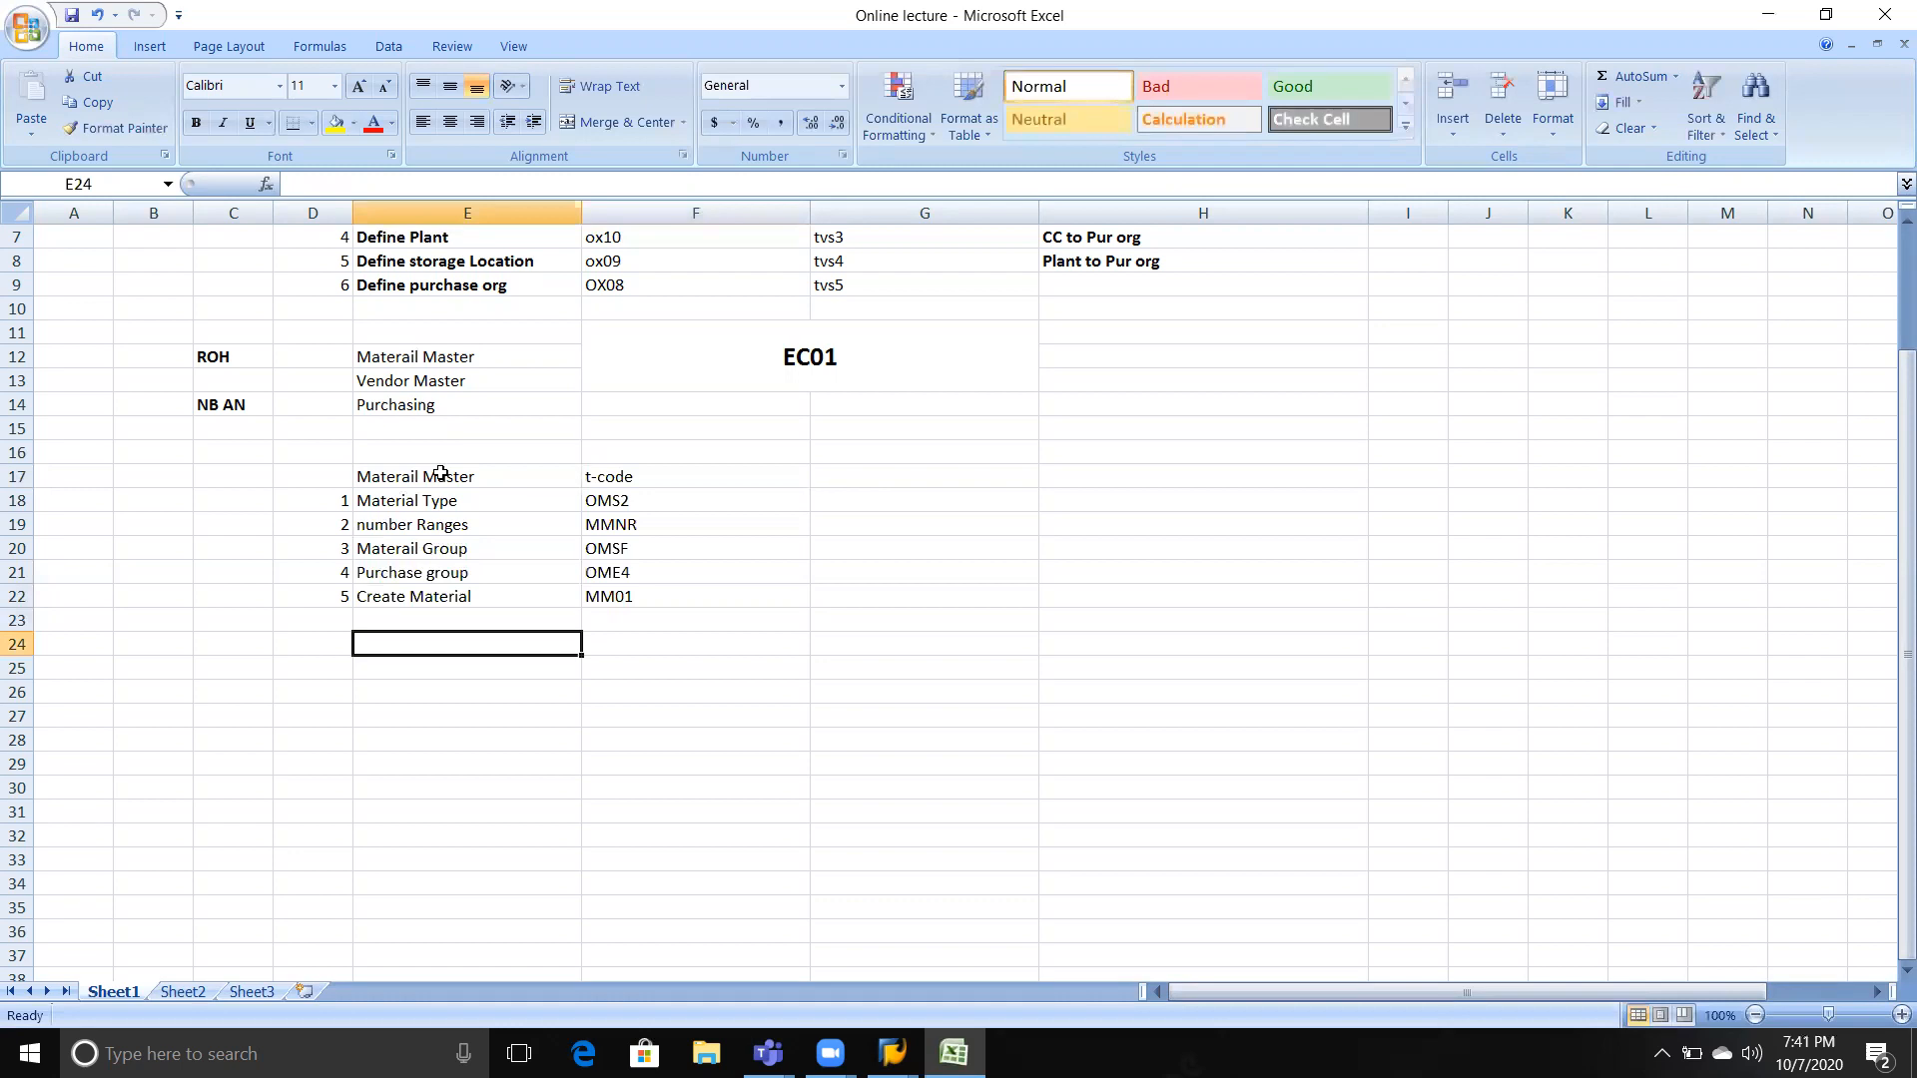
text(change Mat)
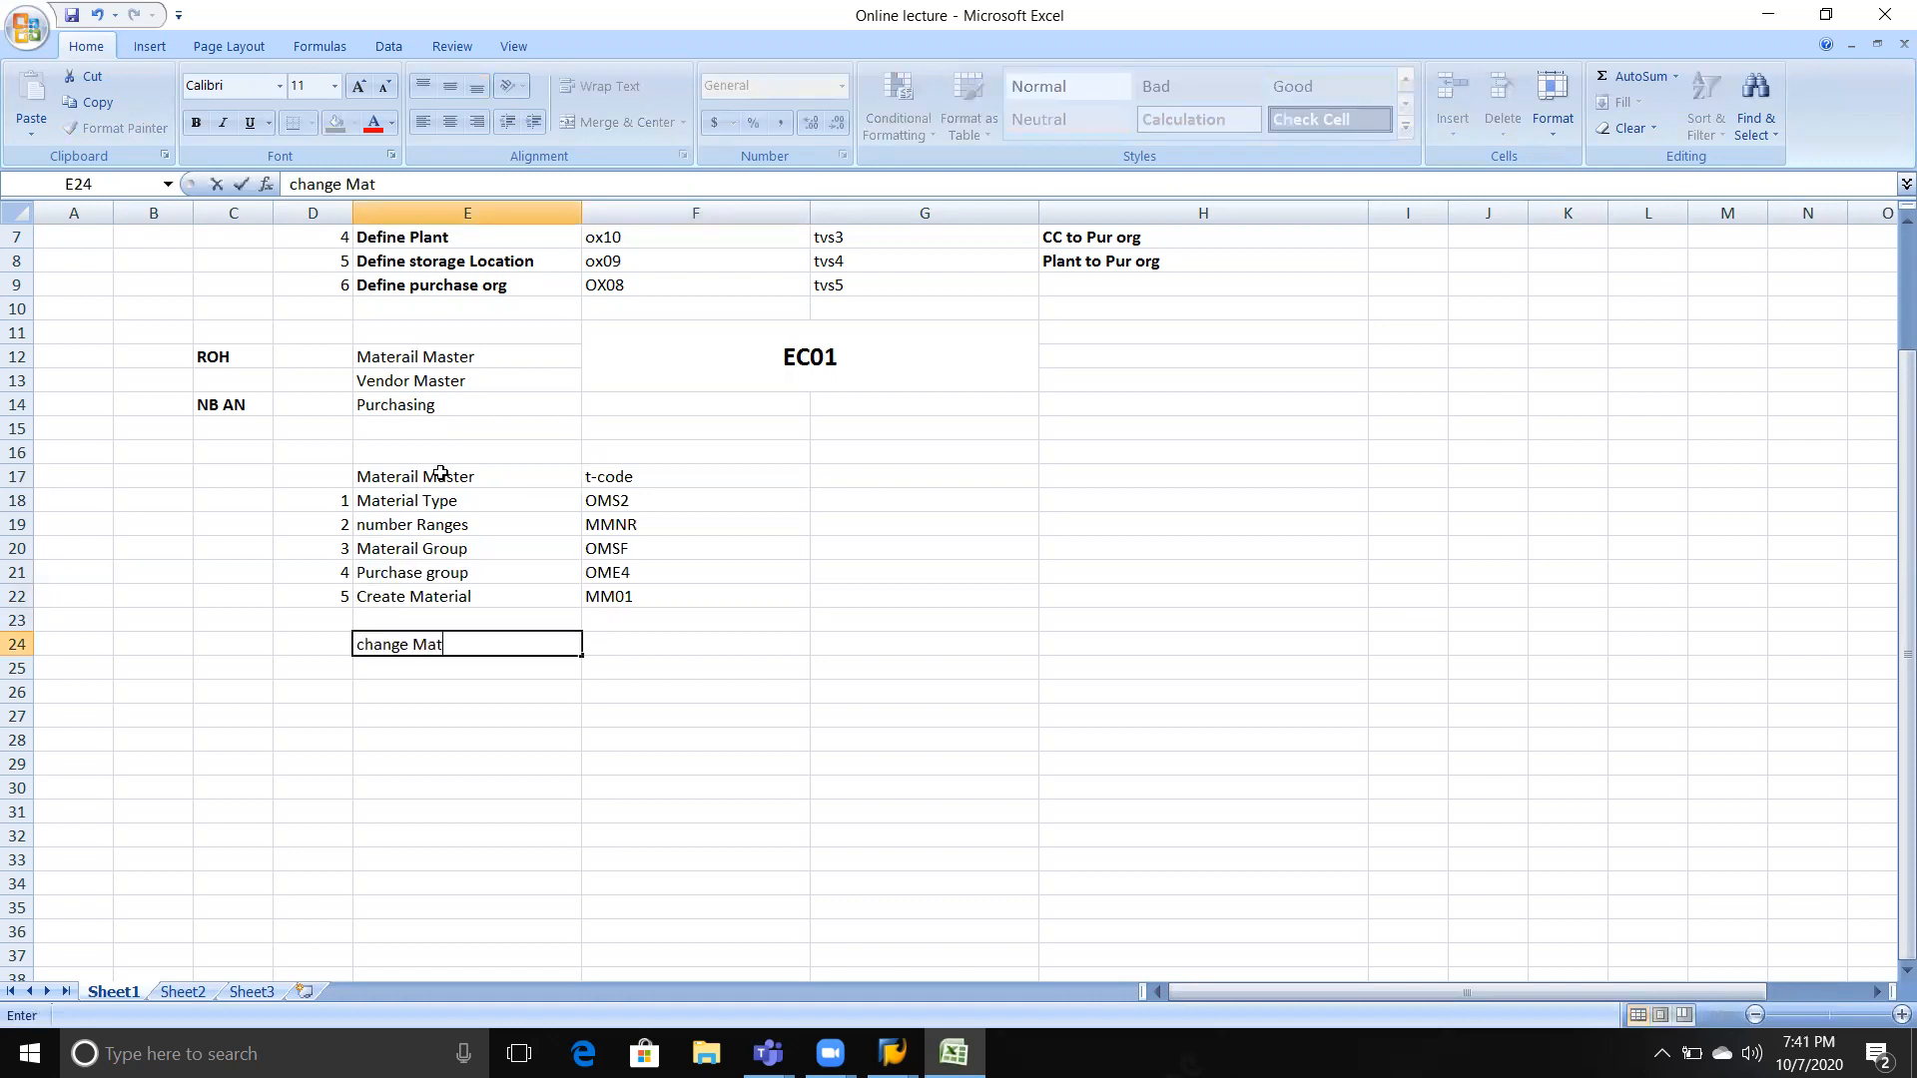
text(erail)
key(Tab)
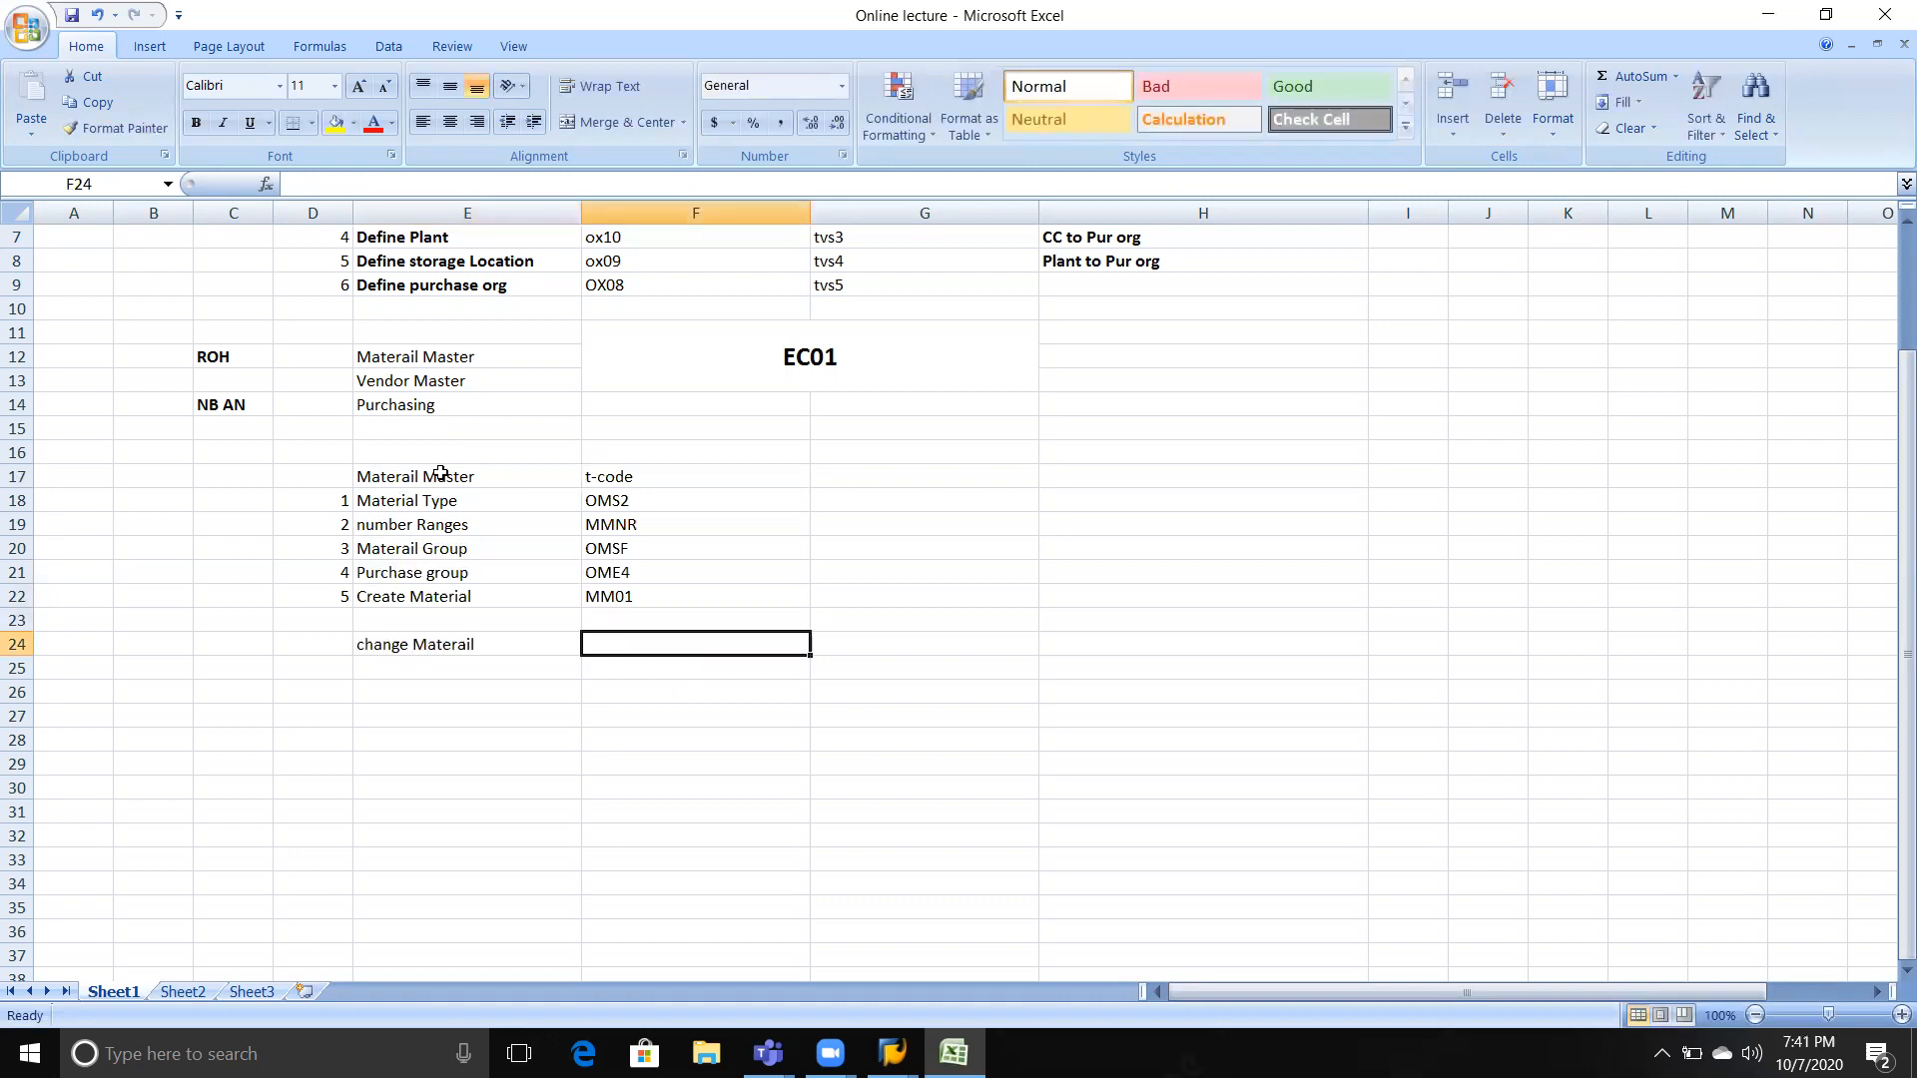
text(MM02)
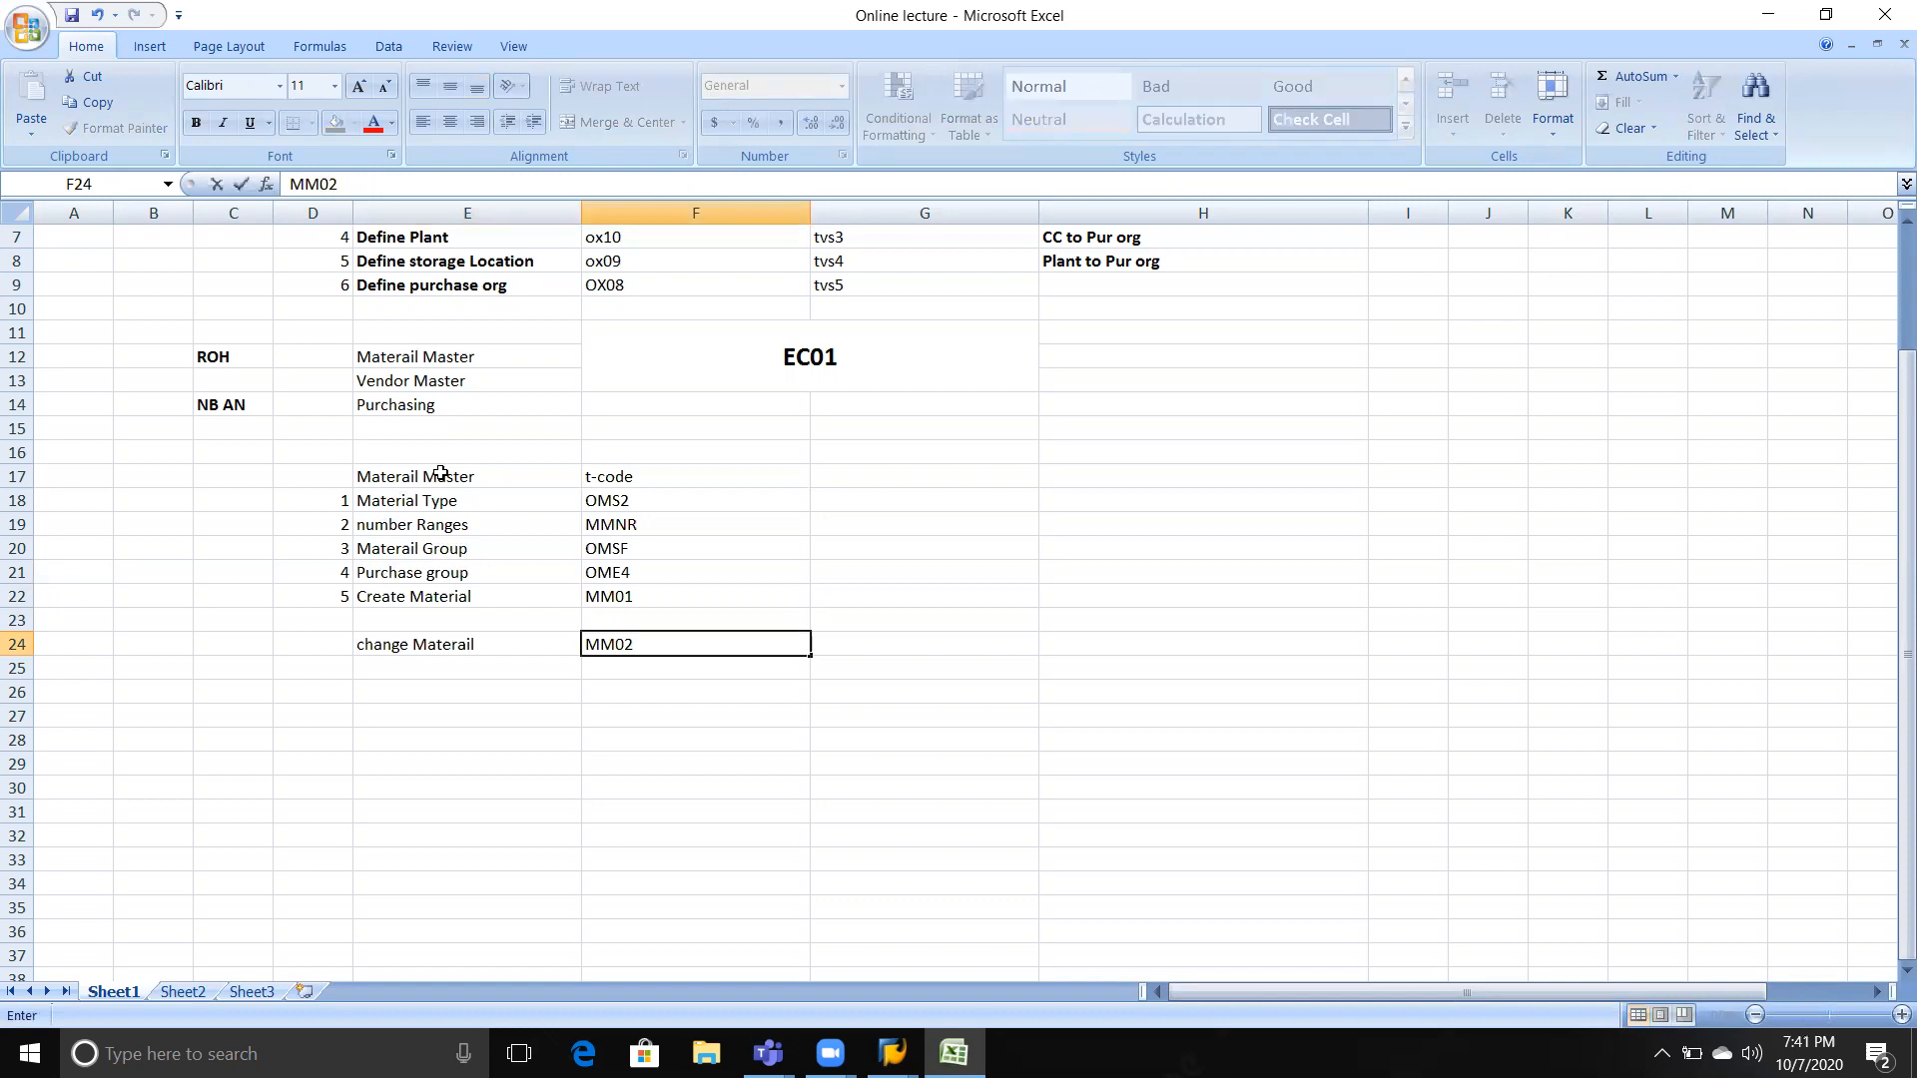
key(Return)
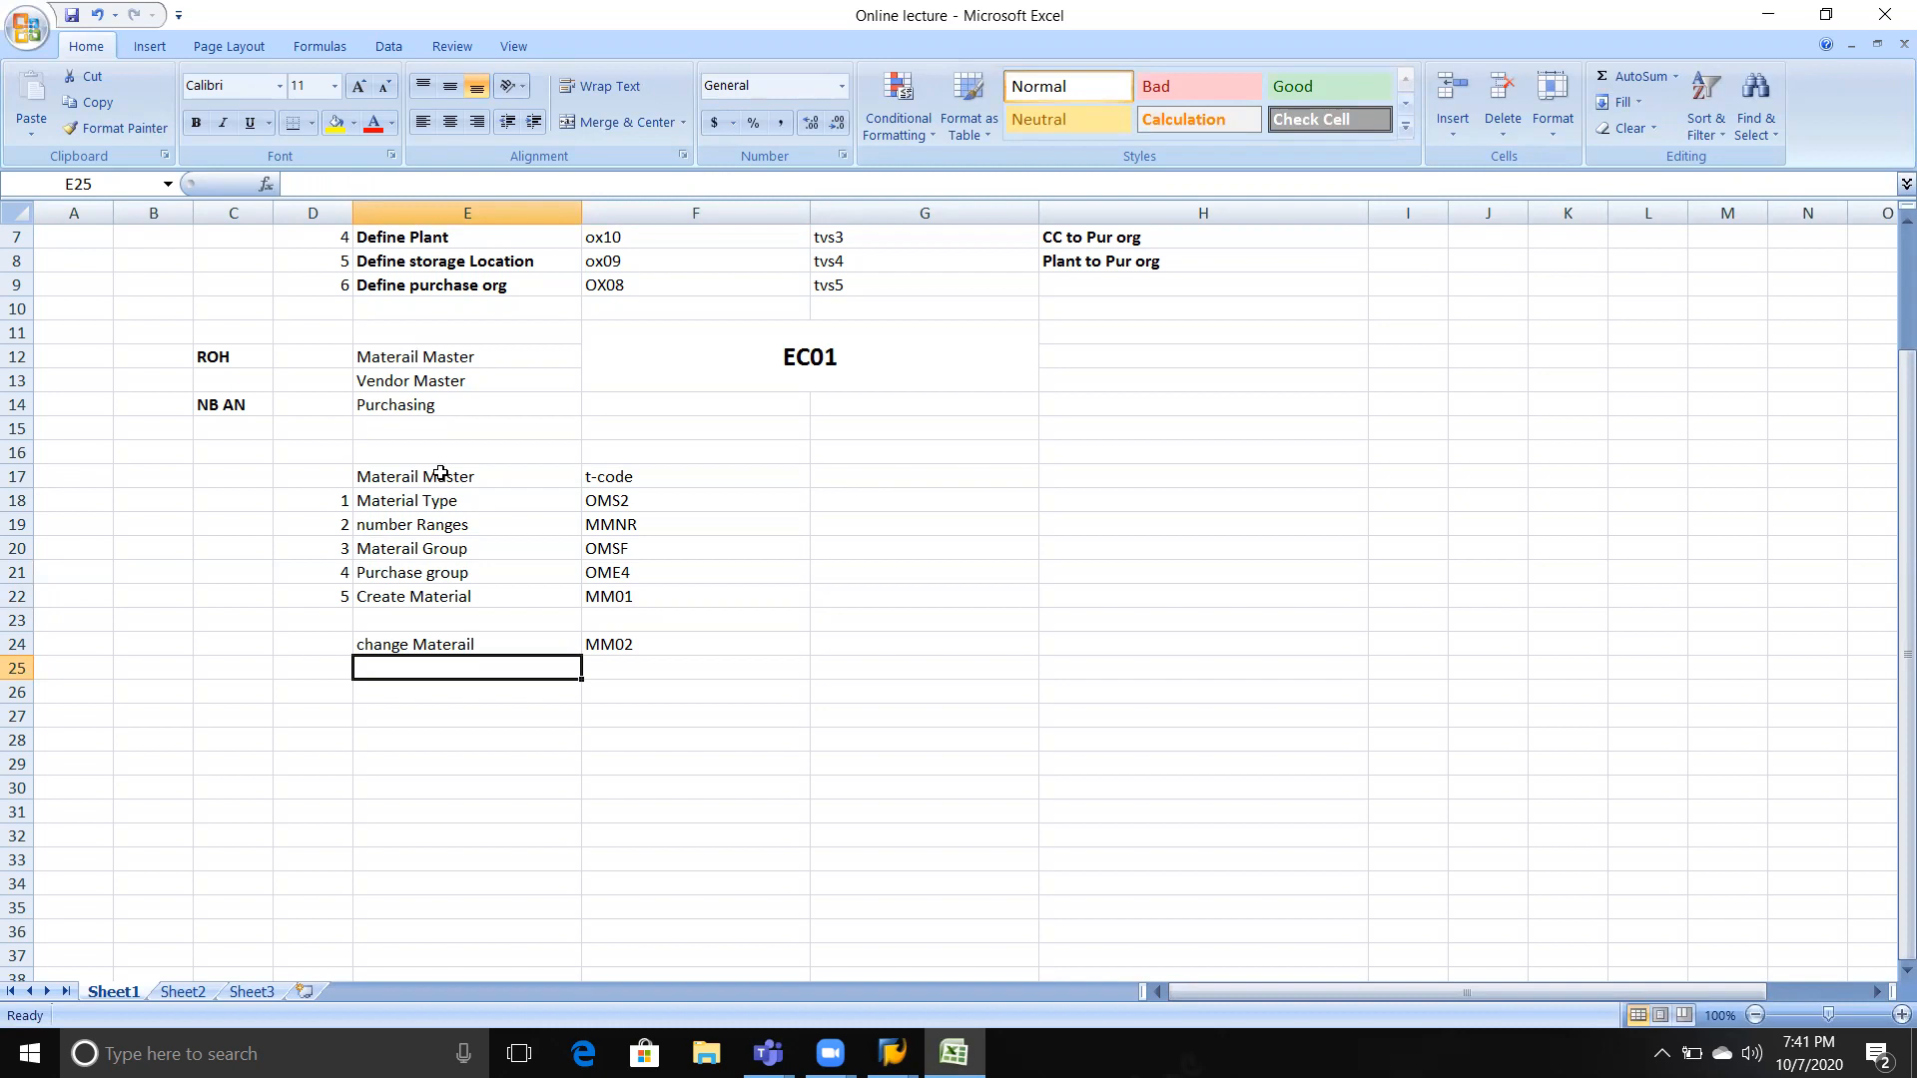
Add a row 25 entry with "Display Materail" in E25 and its t-code MM03 in F25.
text(Display Materail)
key(Tab)
text(MM03)
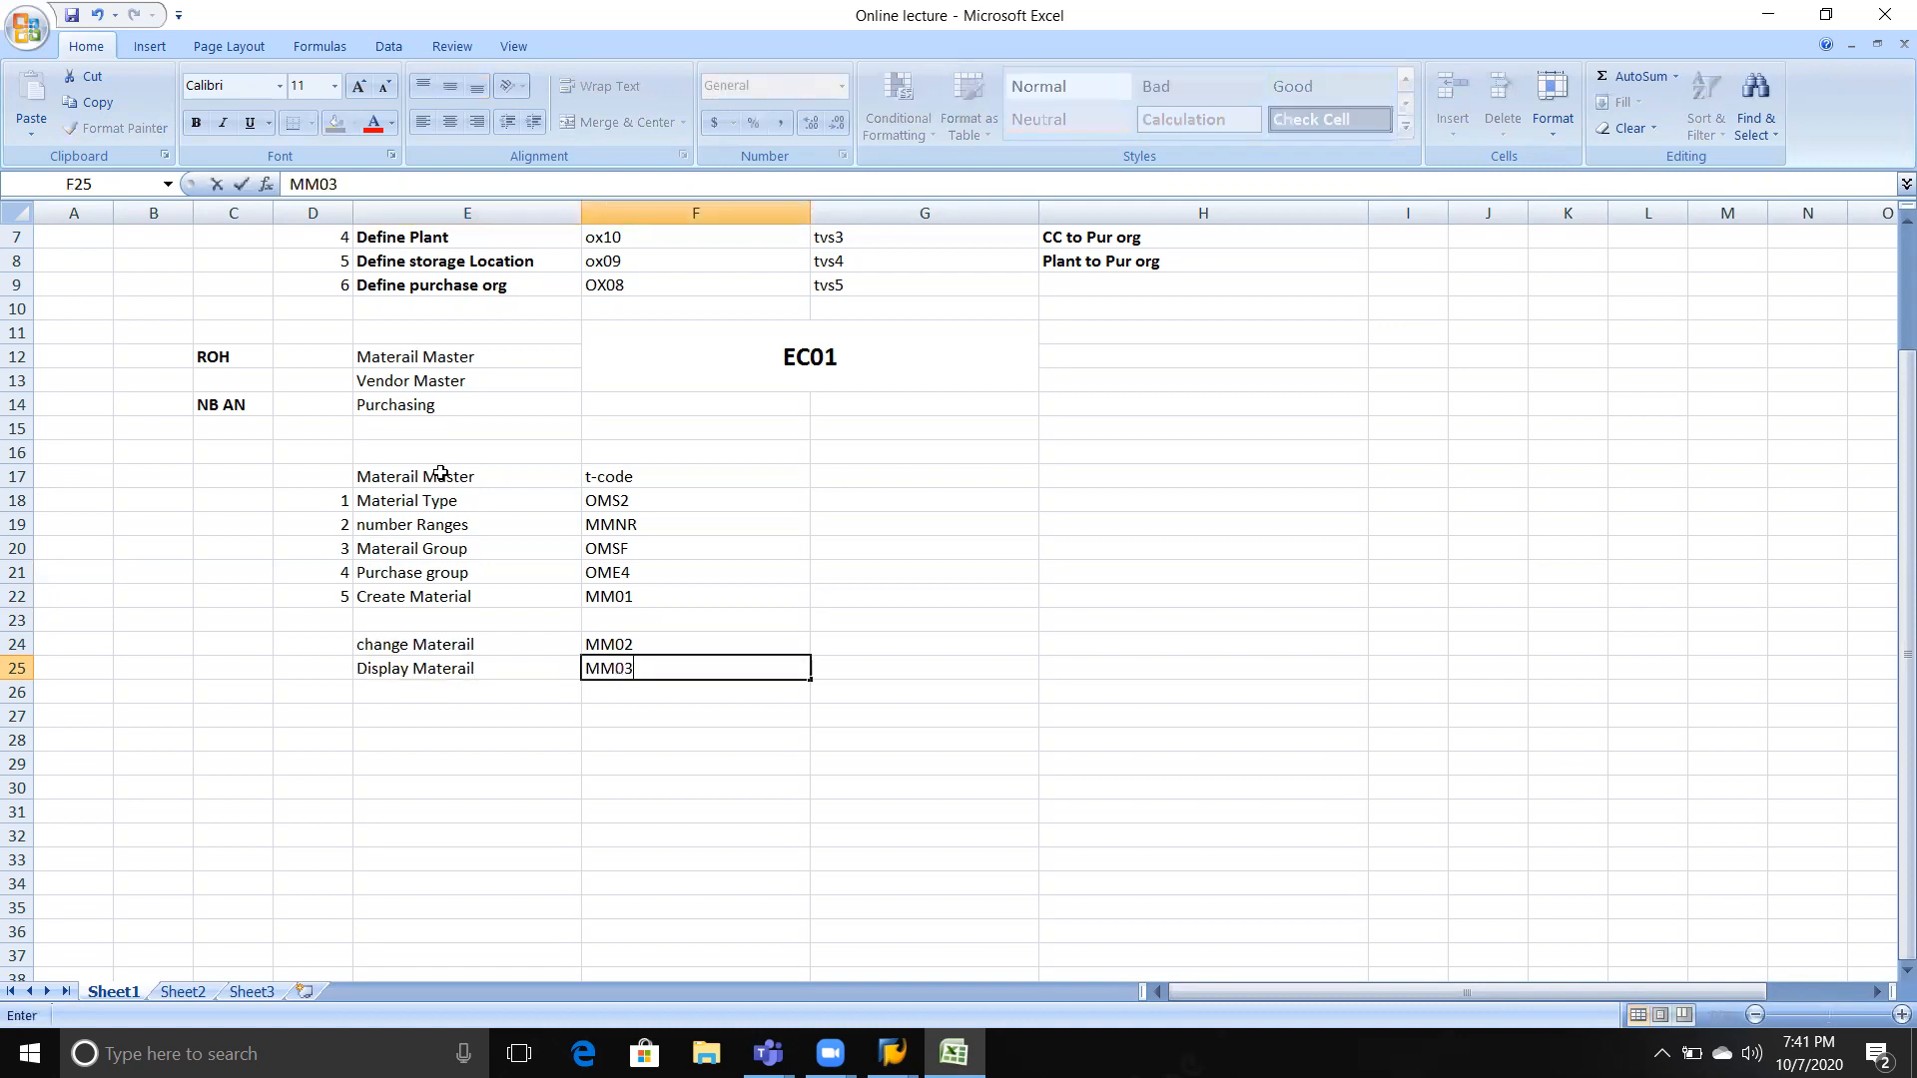
key(Return)
Add a row 27 entry with "List display of Material" in E27 and its t-code MM60 in F27.
key(Down)
key(Left)
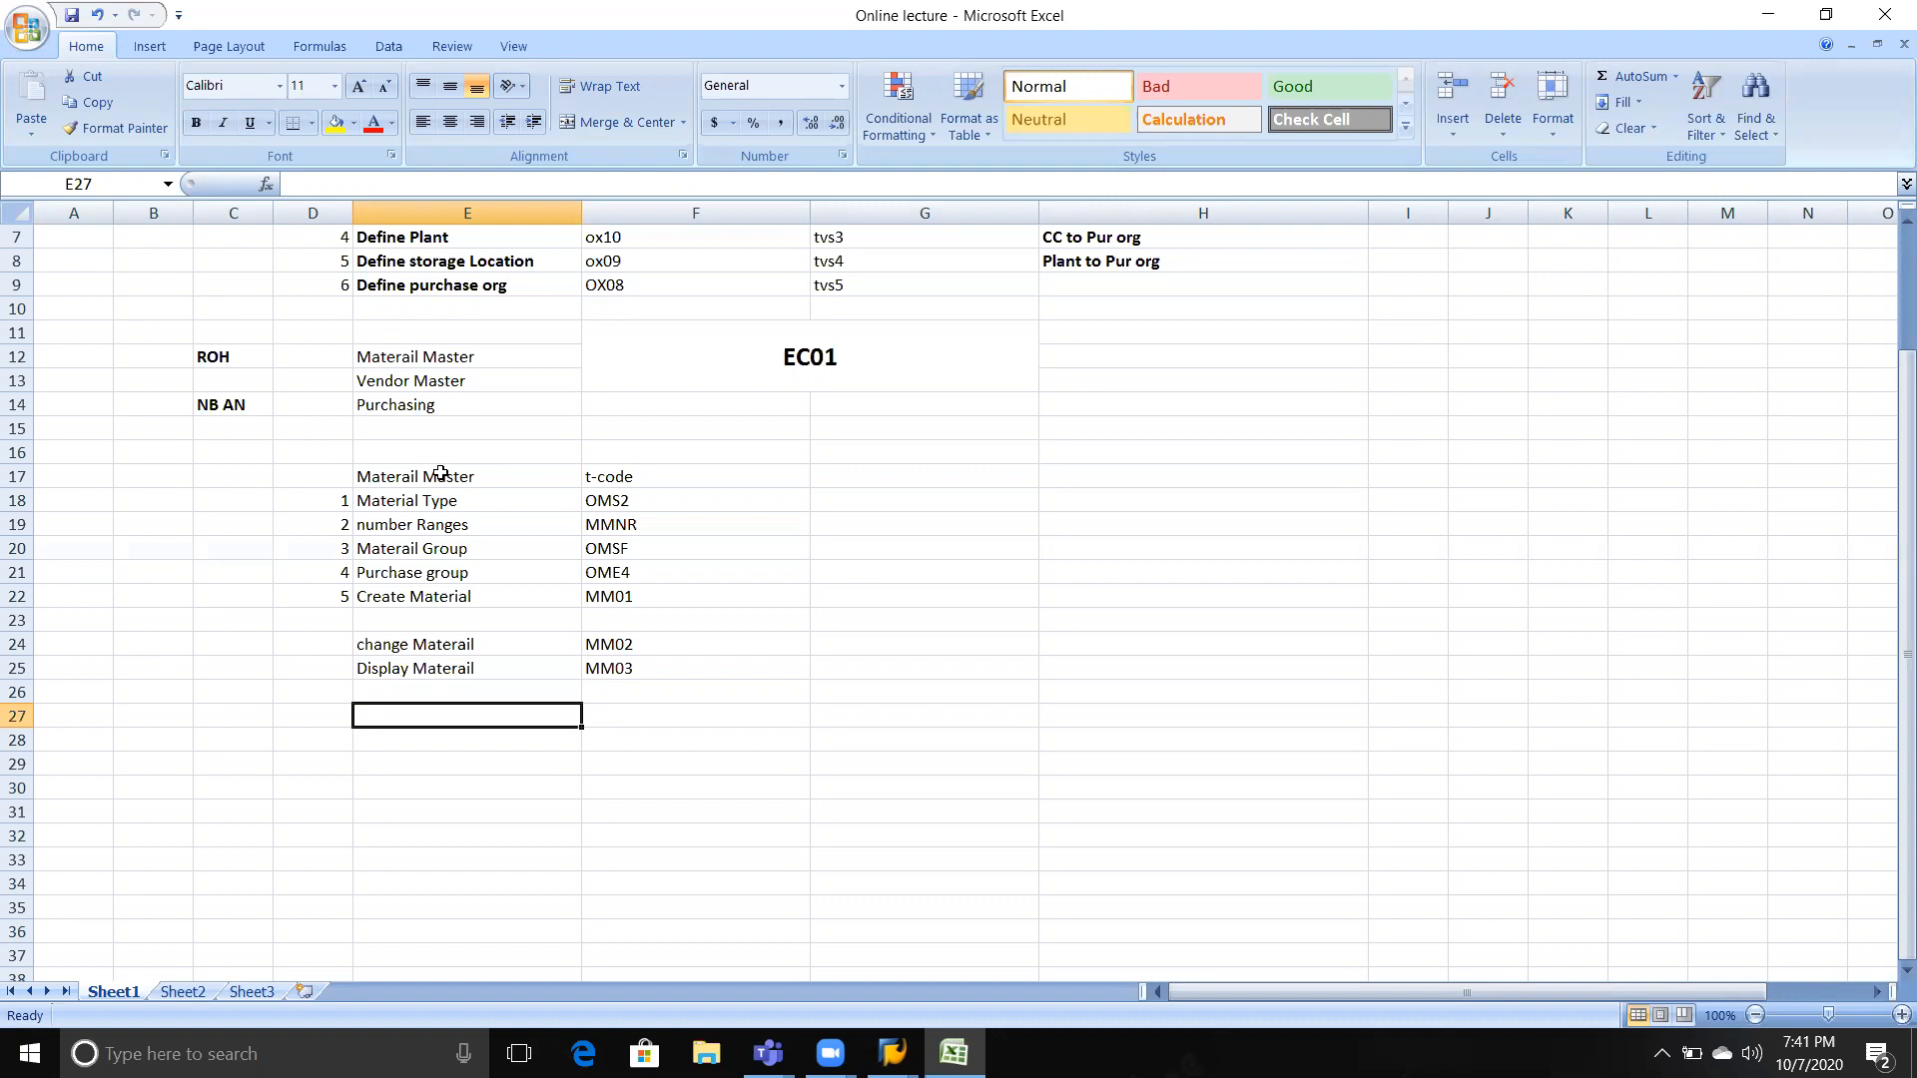
text(List disp)
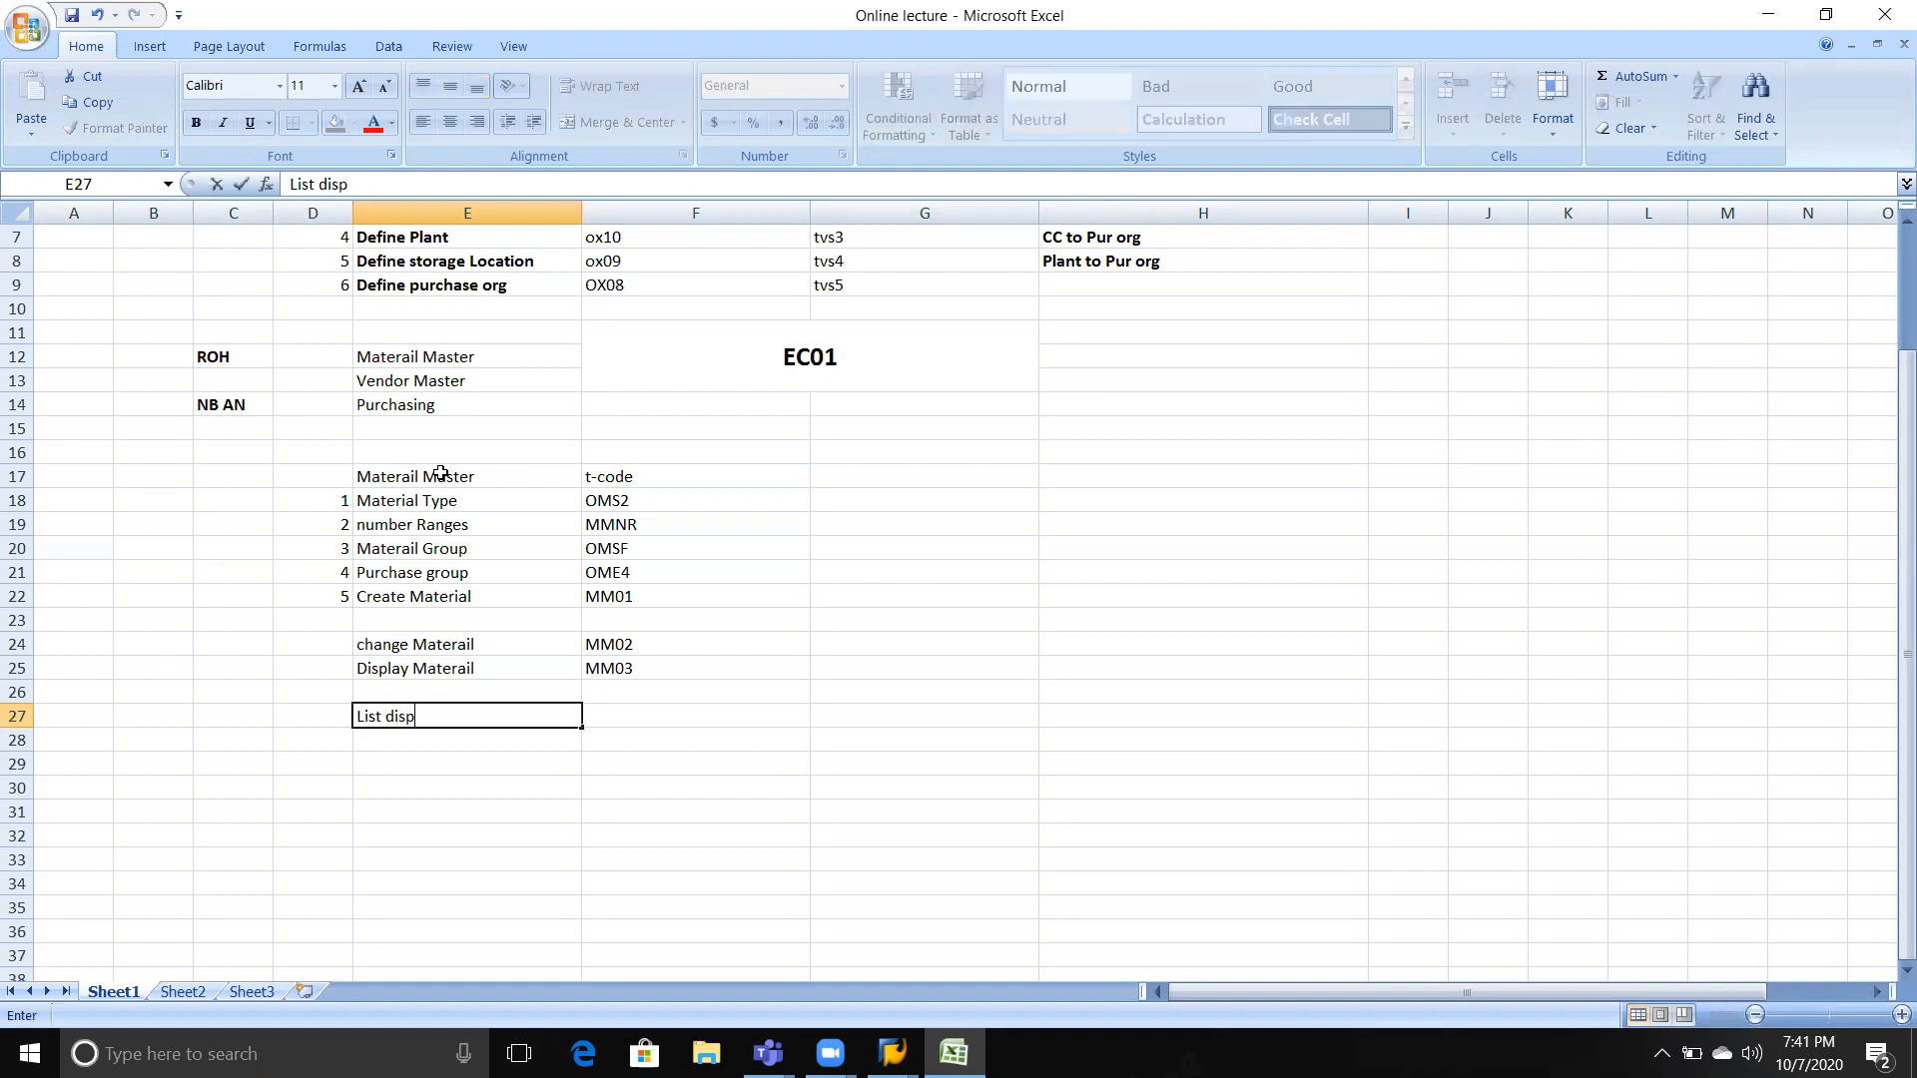
text(lay of Material)
key(Tab)
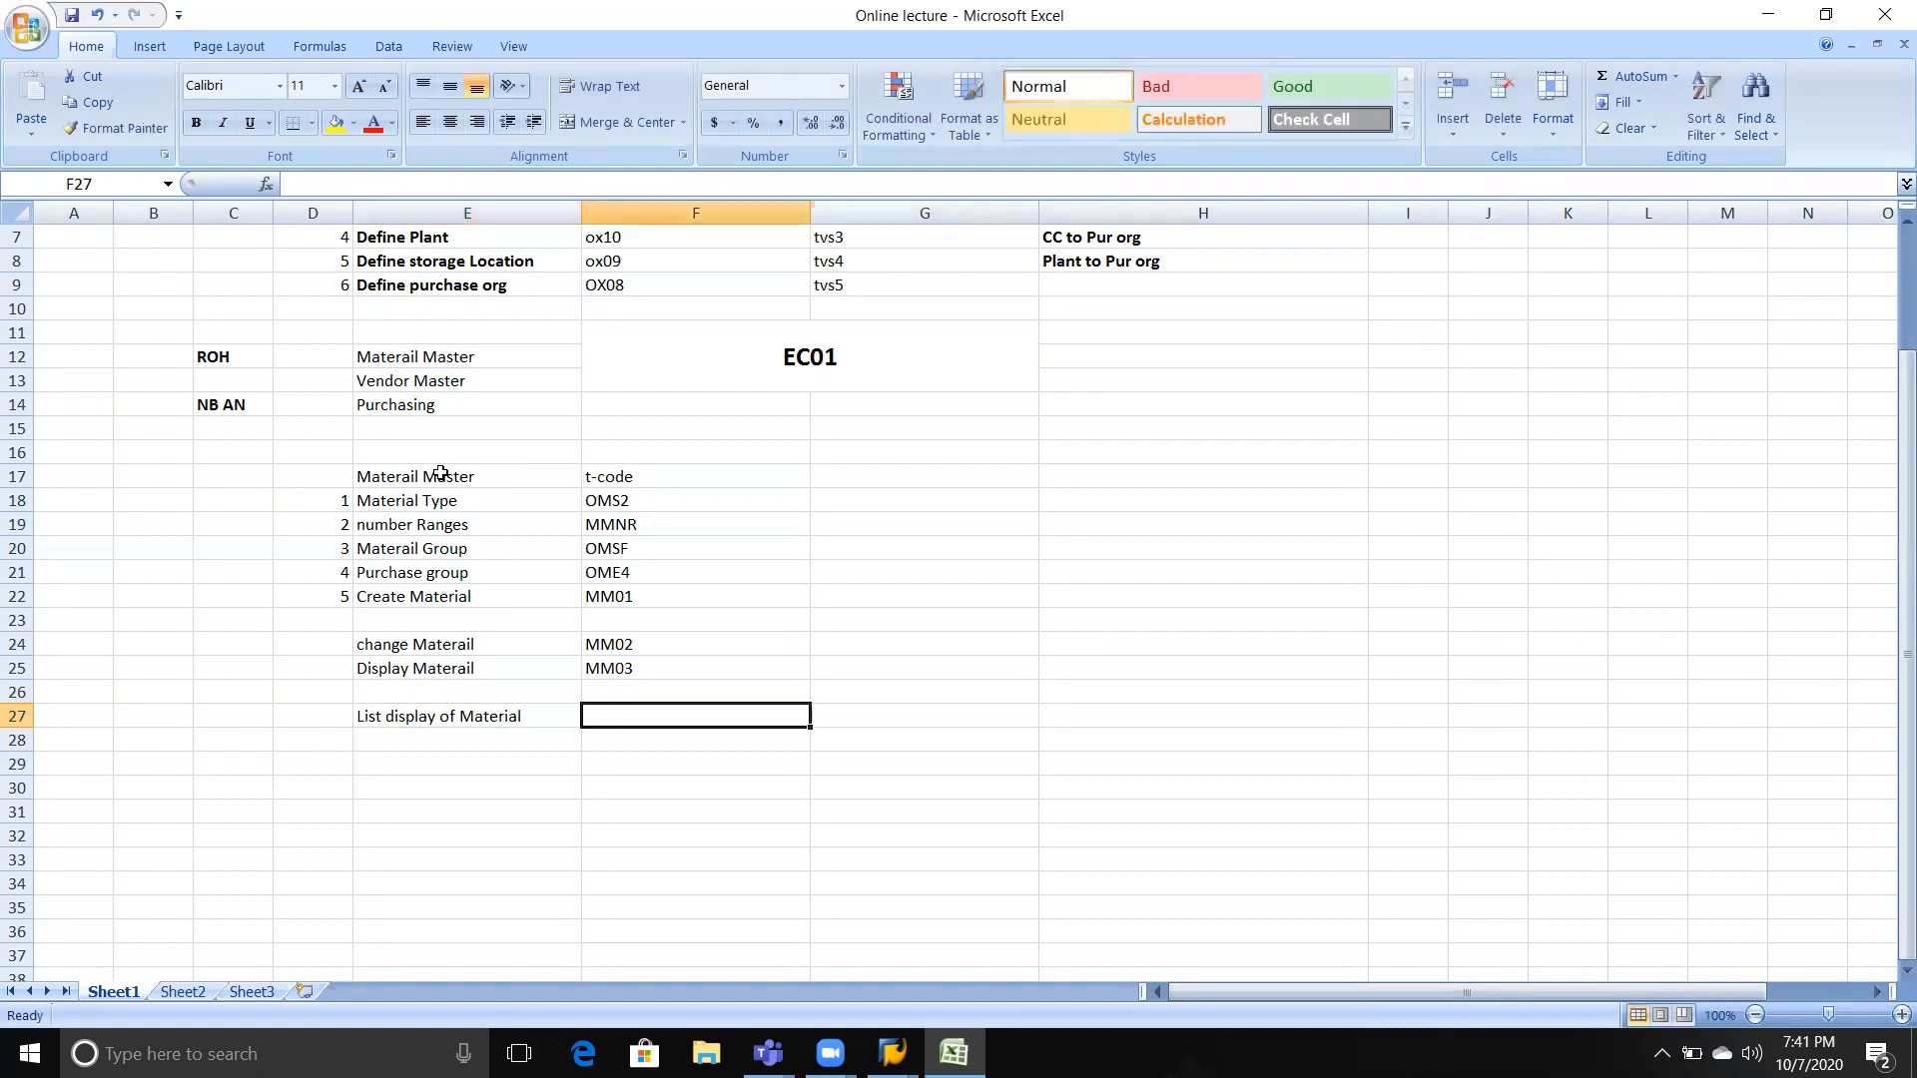
text(MM60)
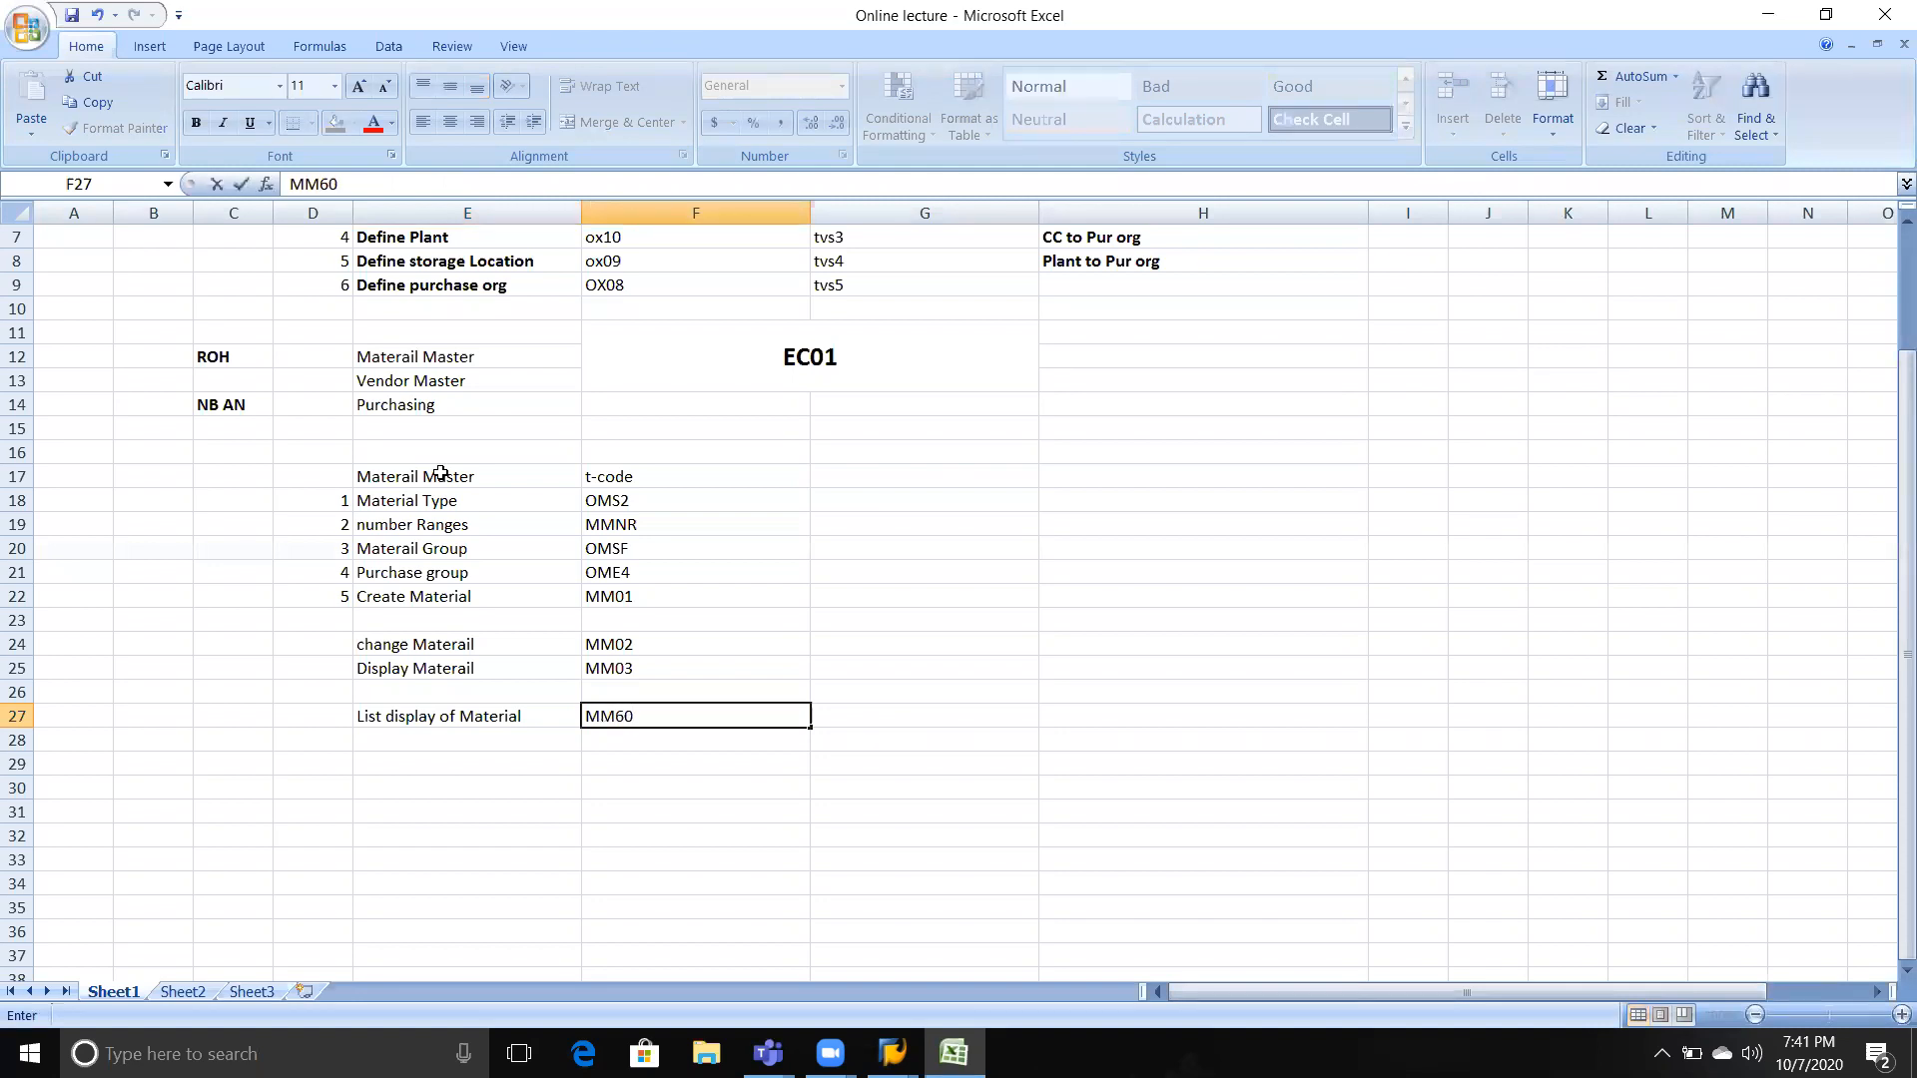
key(Return)
key(Up)
key(Up)
key(Up)
key(Up)
key(Up)
key(Up)
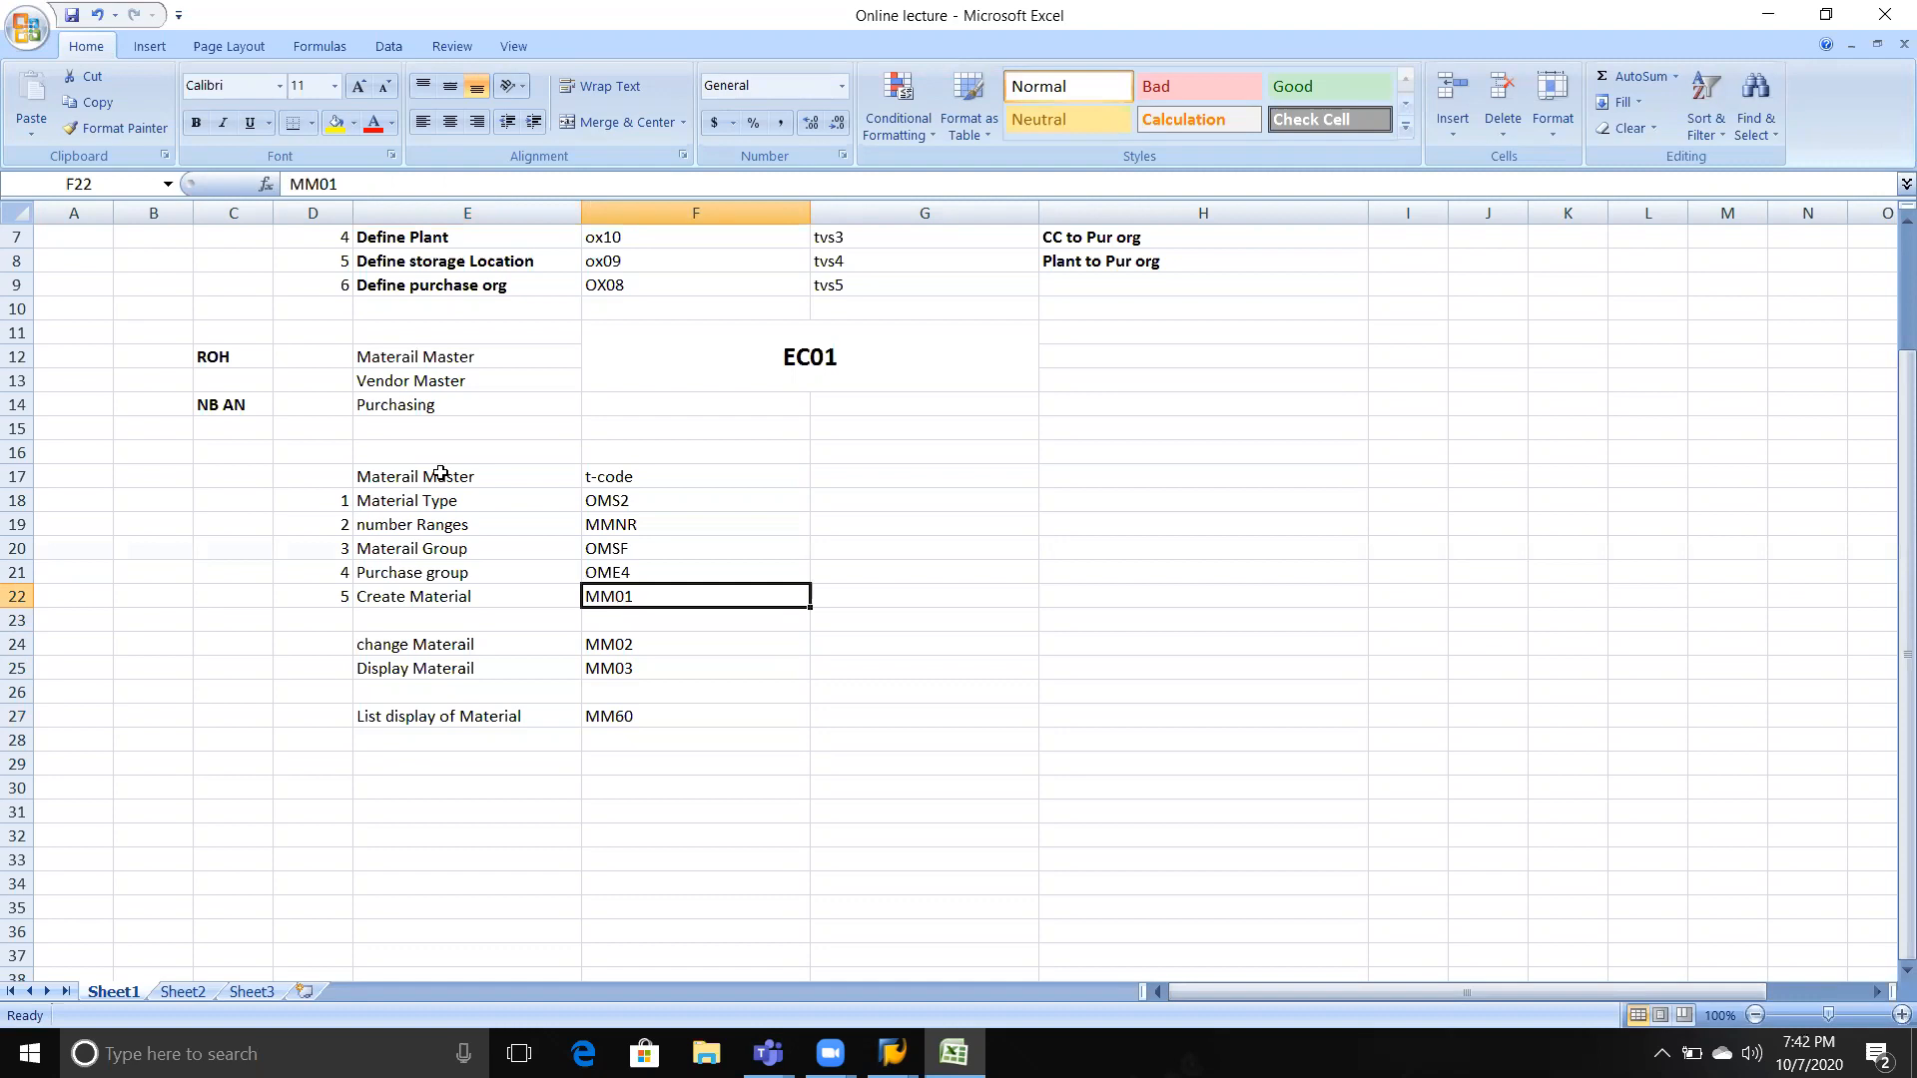
Review the t-codes for creating, changing, displaying and listing materials in rows 22 to 27, and the Material Type code in F18.
key(Down)
key(Down)
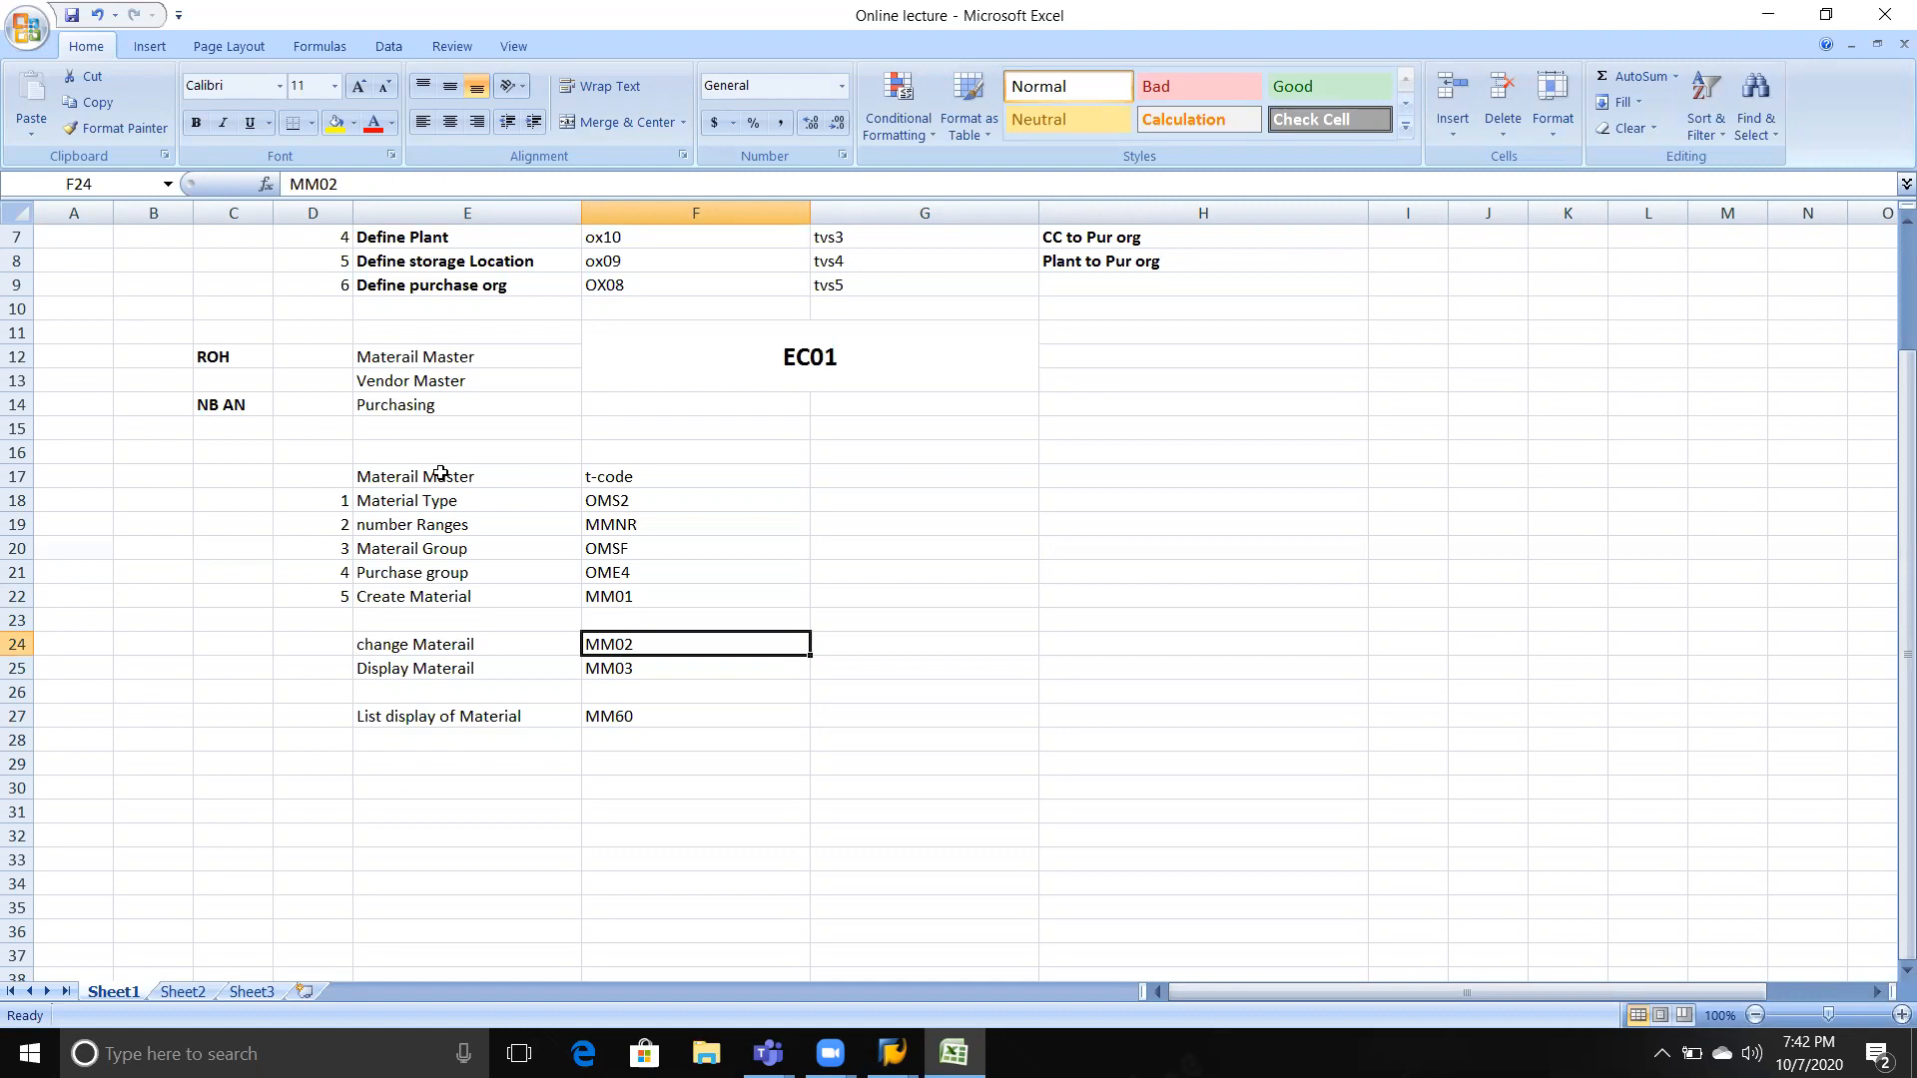
key(Down)
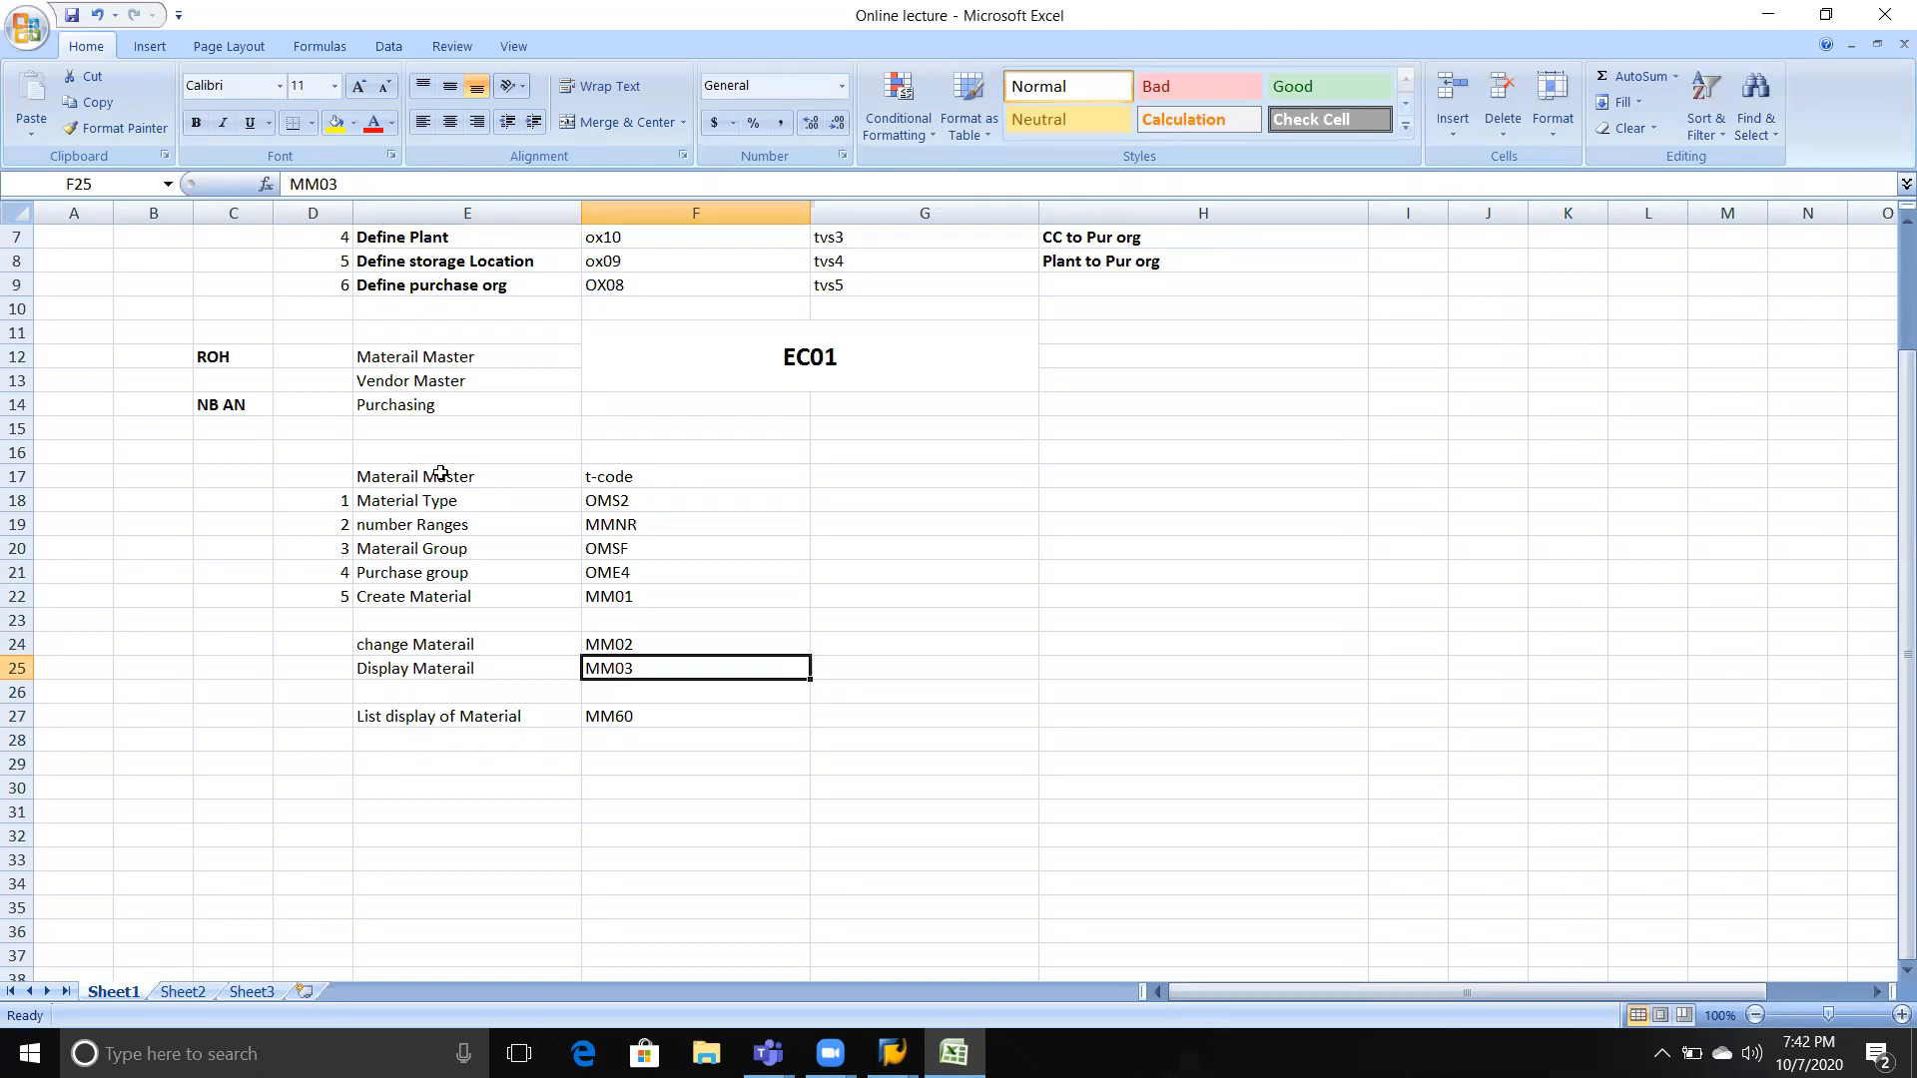
key(Down)
key(Down)
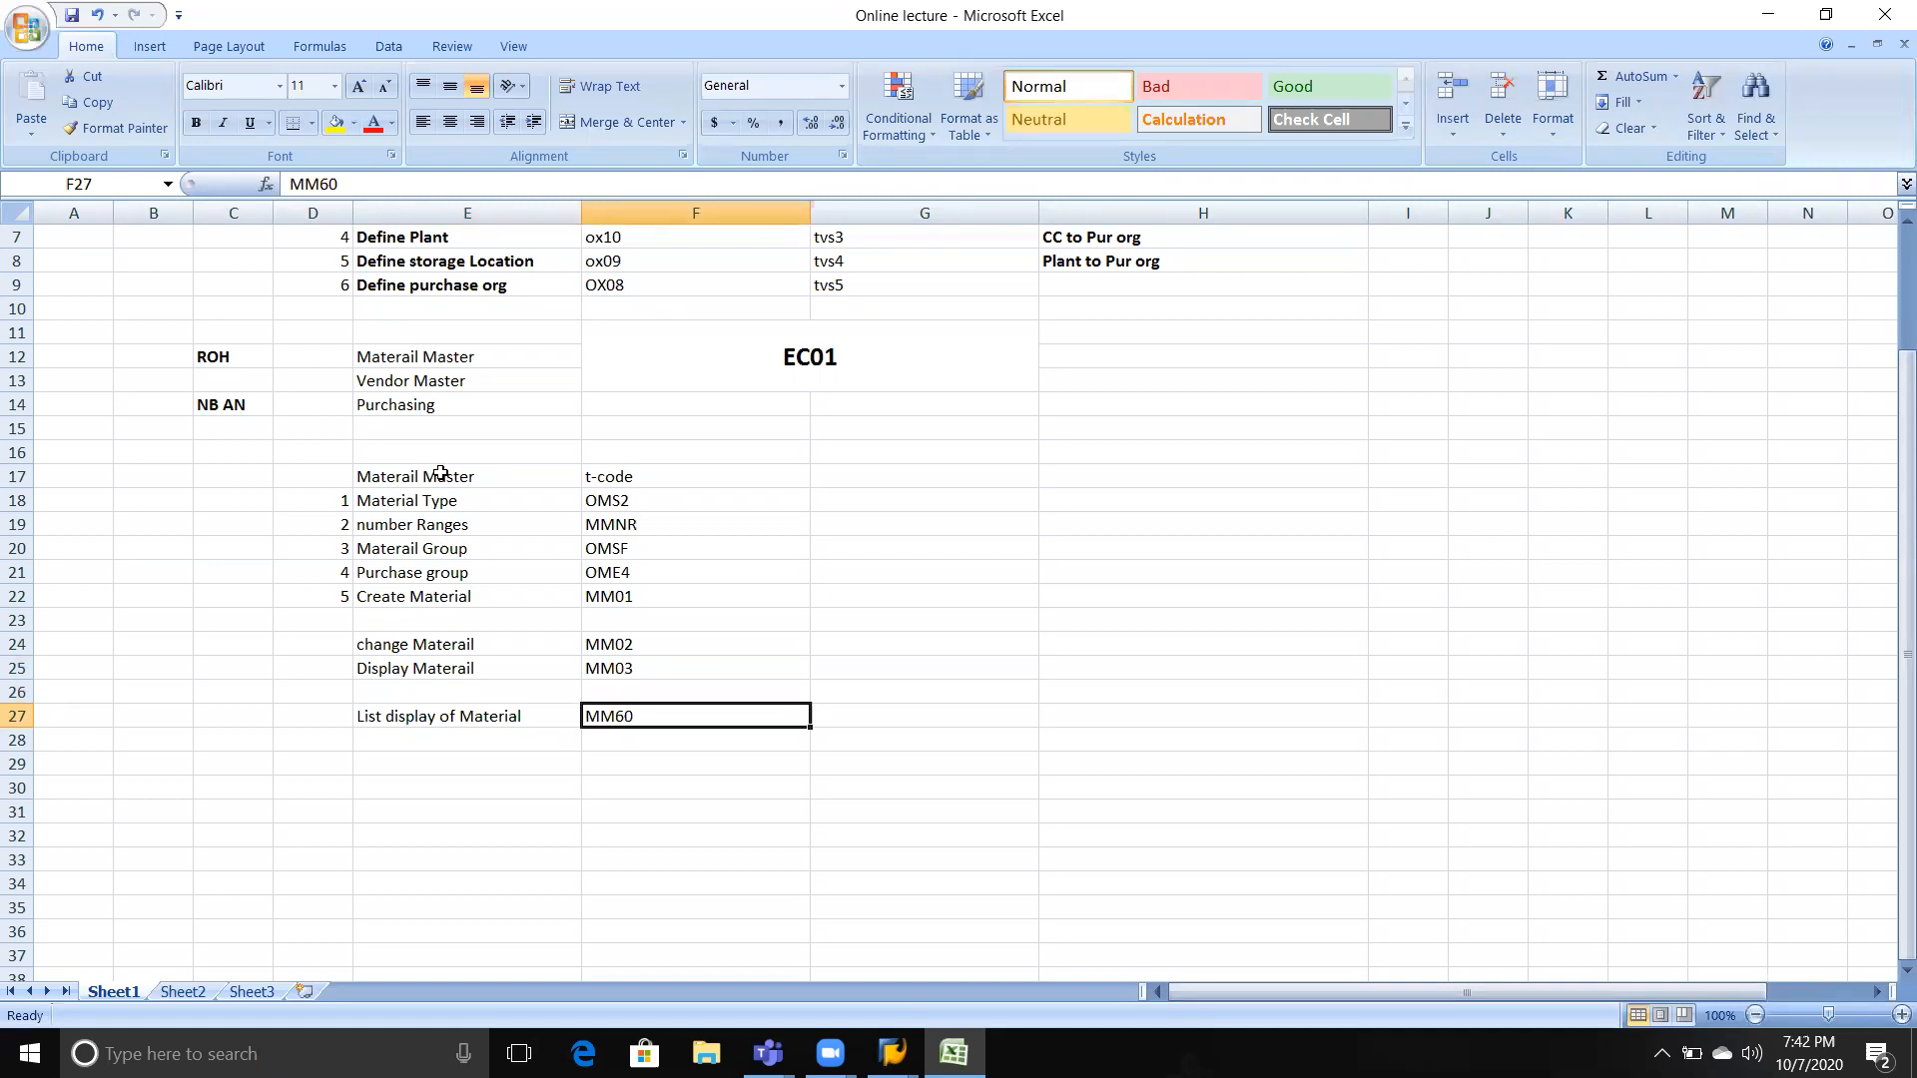
key(Left)
key(Up)
key(Up)
key(Up)
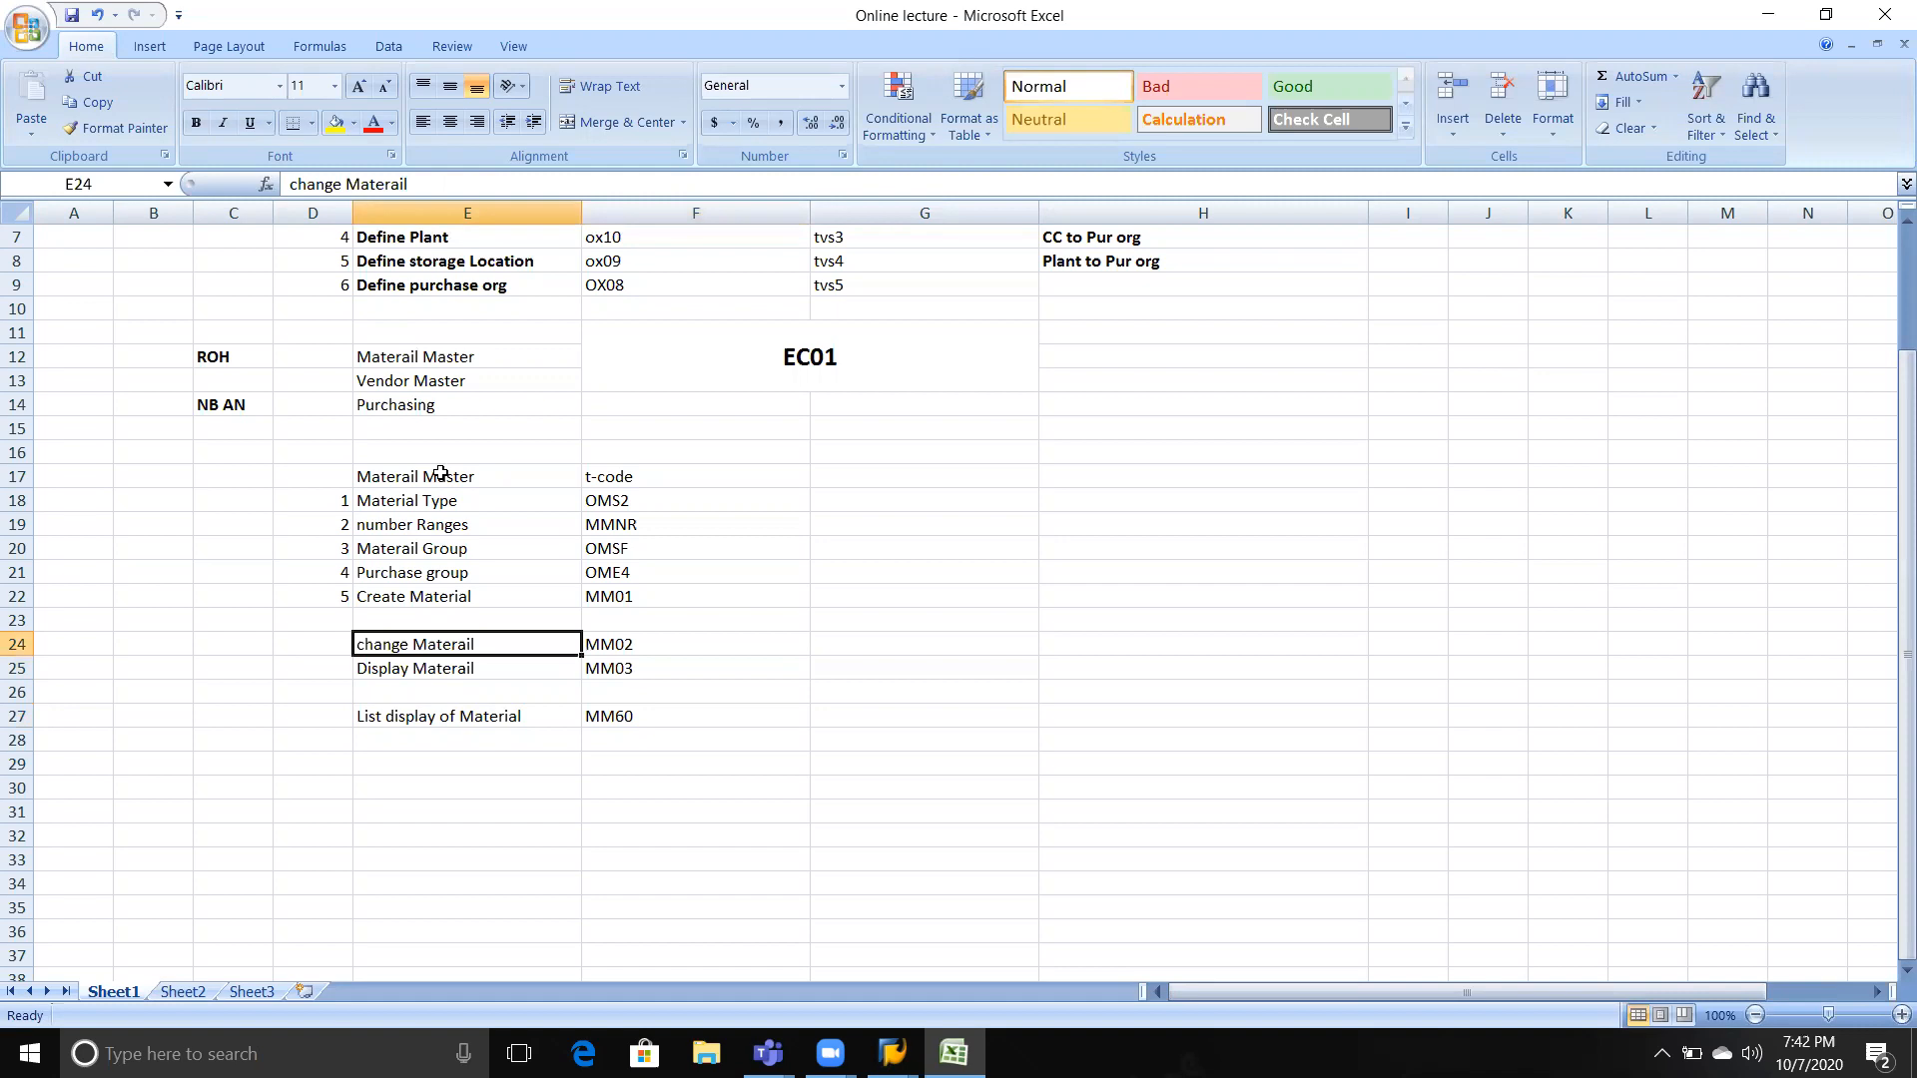
key(XF86MonBrightnessDown)
key(XF86MonBrightnessUp)
click(639, 502)
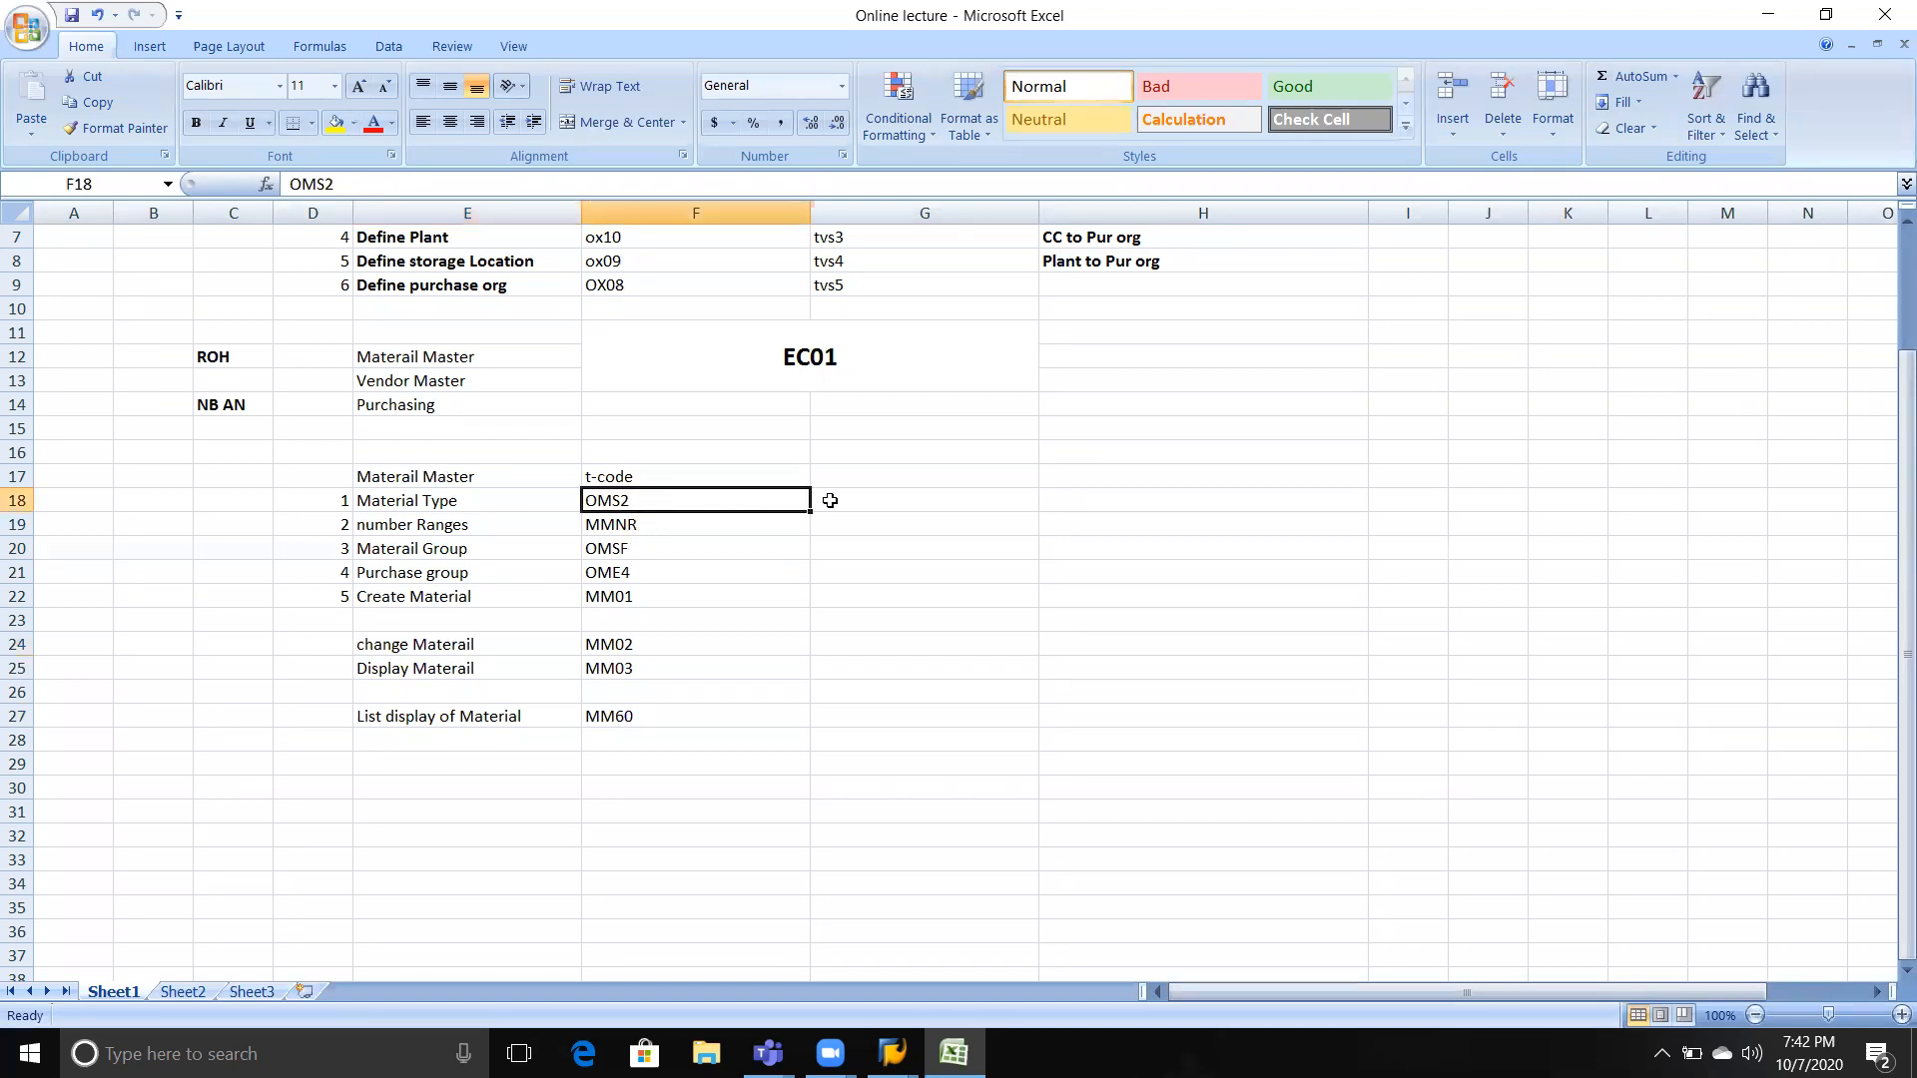
Make the table range E17:F27 bold and apply all borders to it.
drag(440, 476, 646, 719)
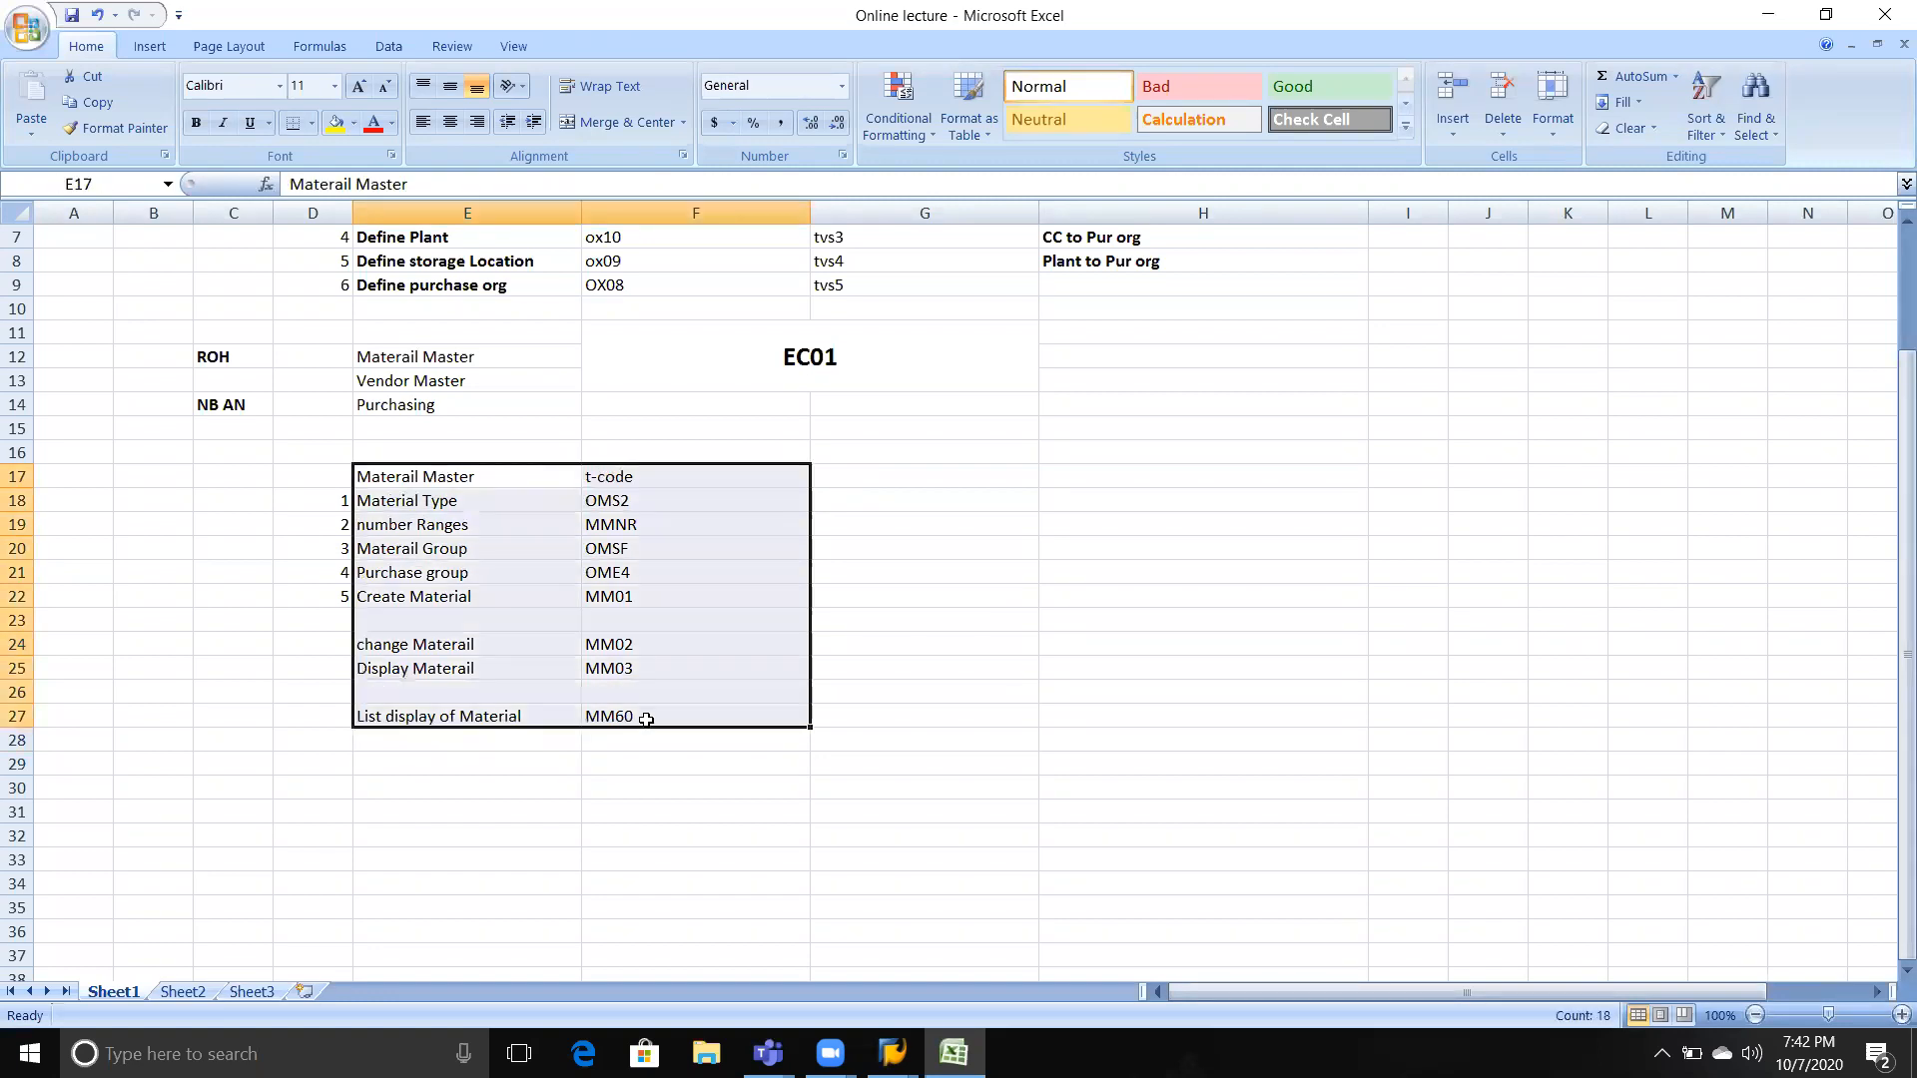
key(ctrl+b)
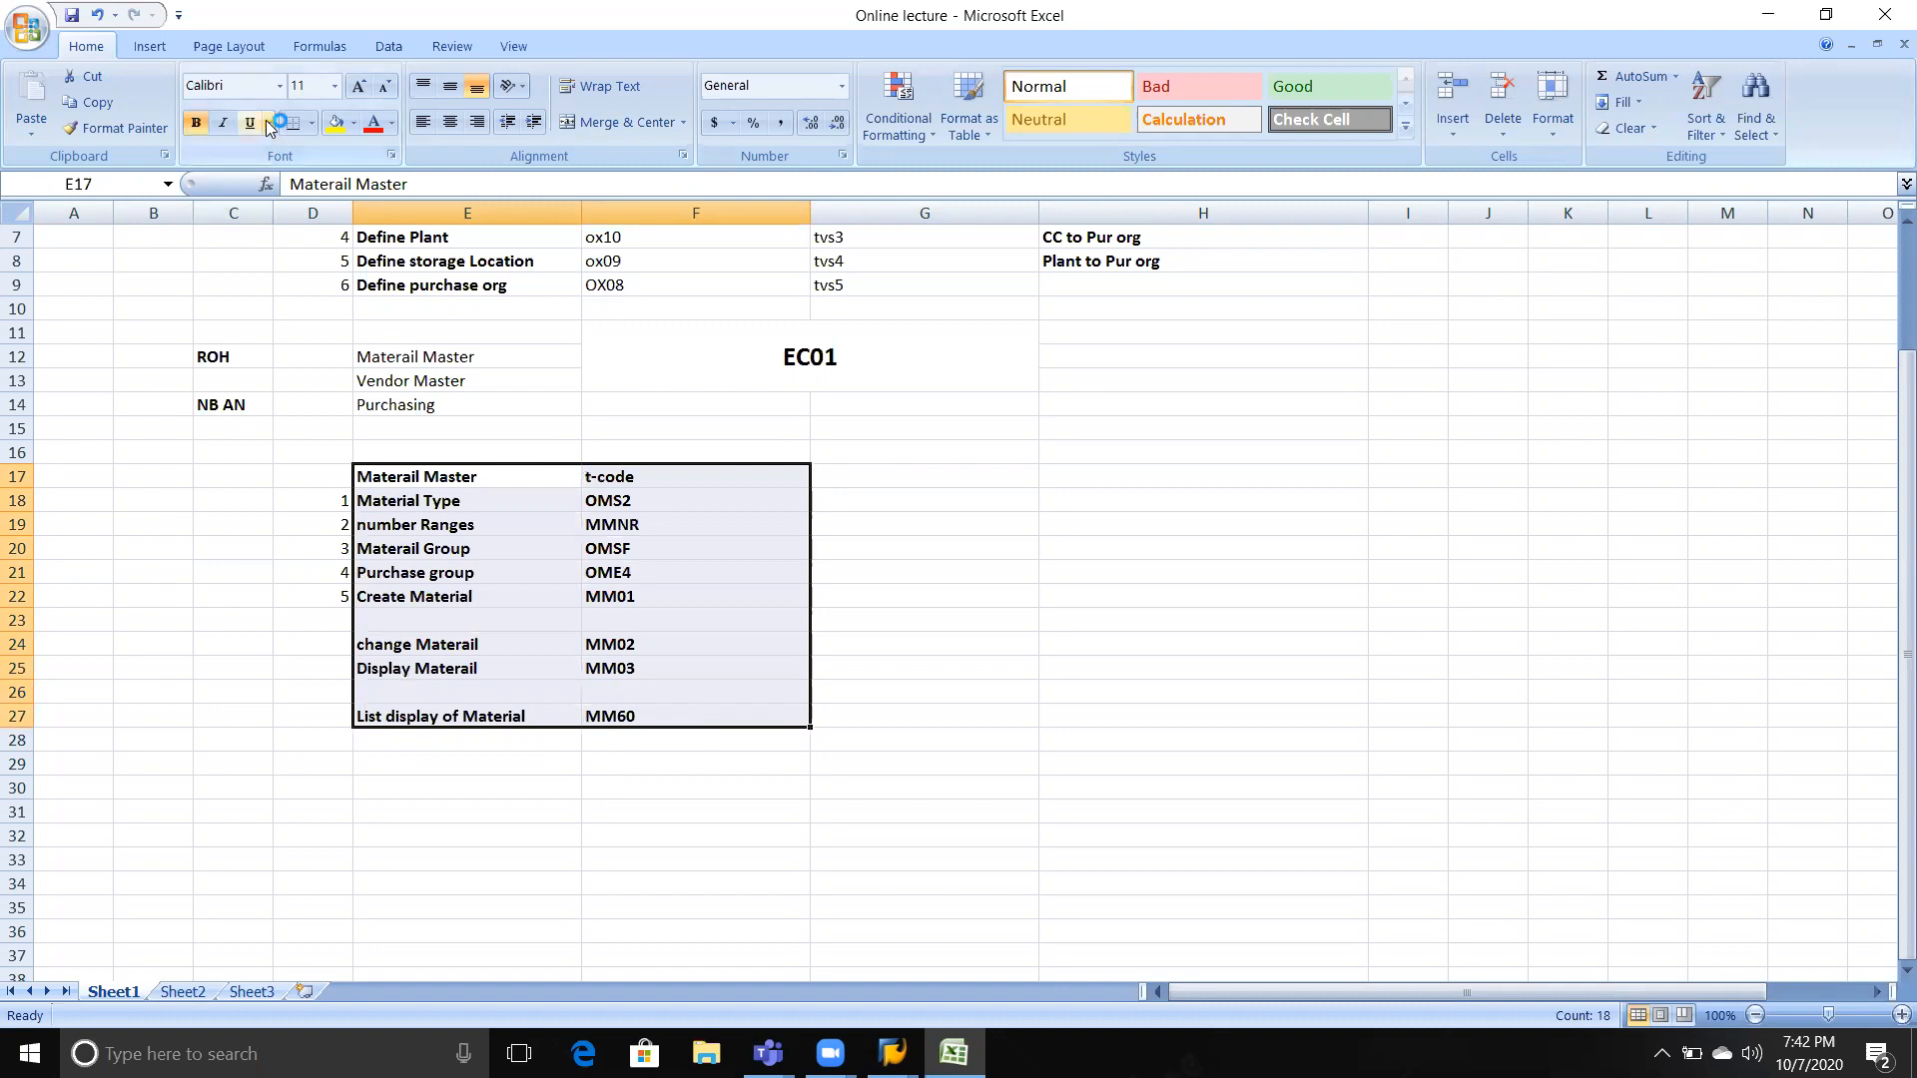
click(317, 128)
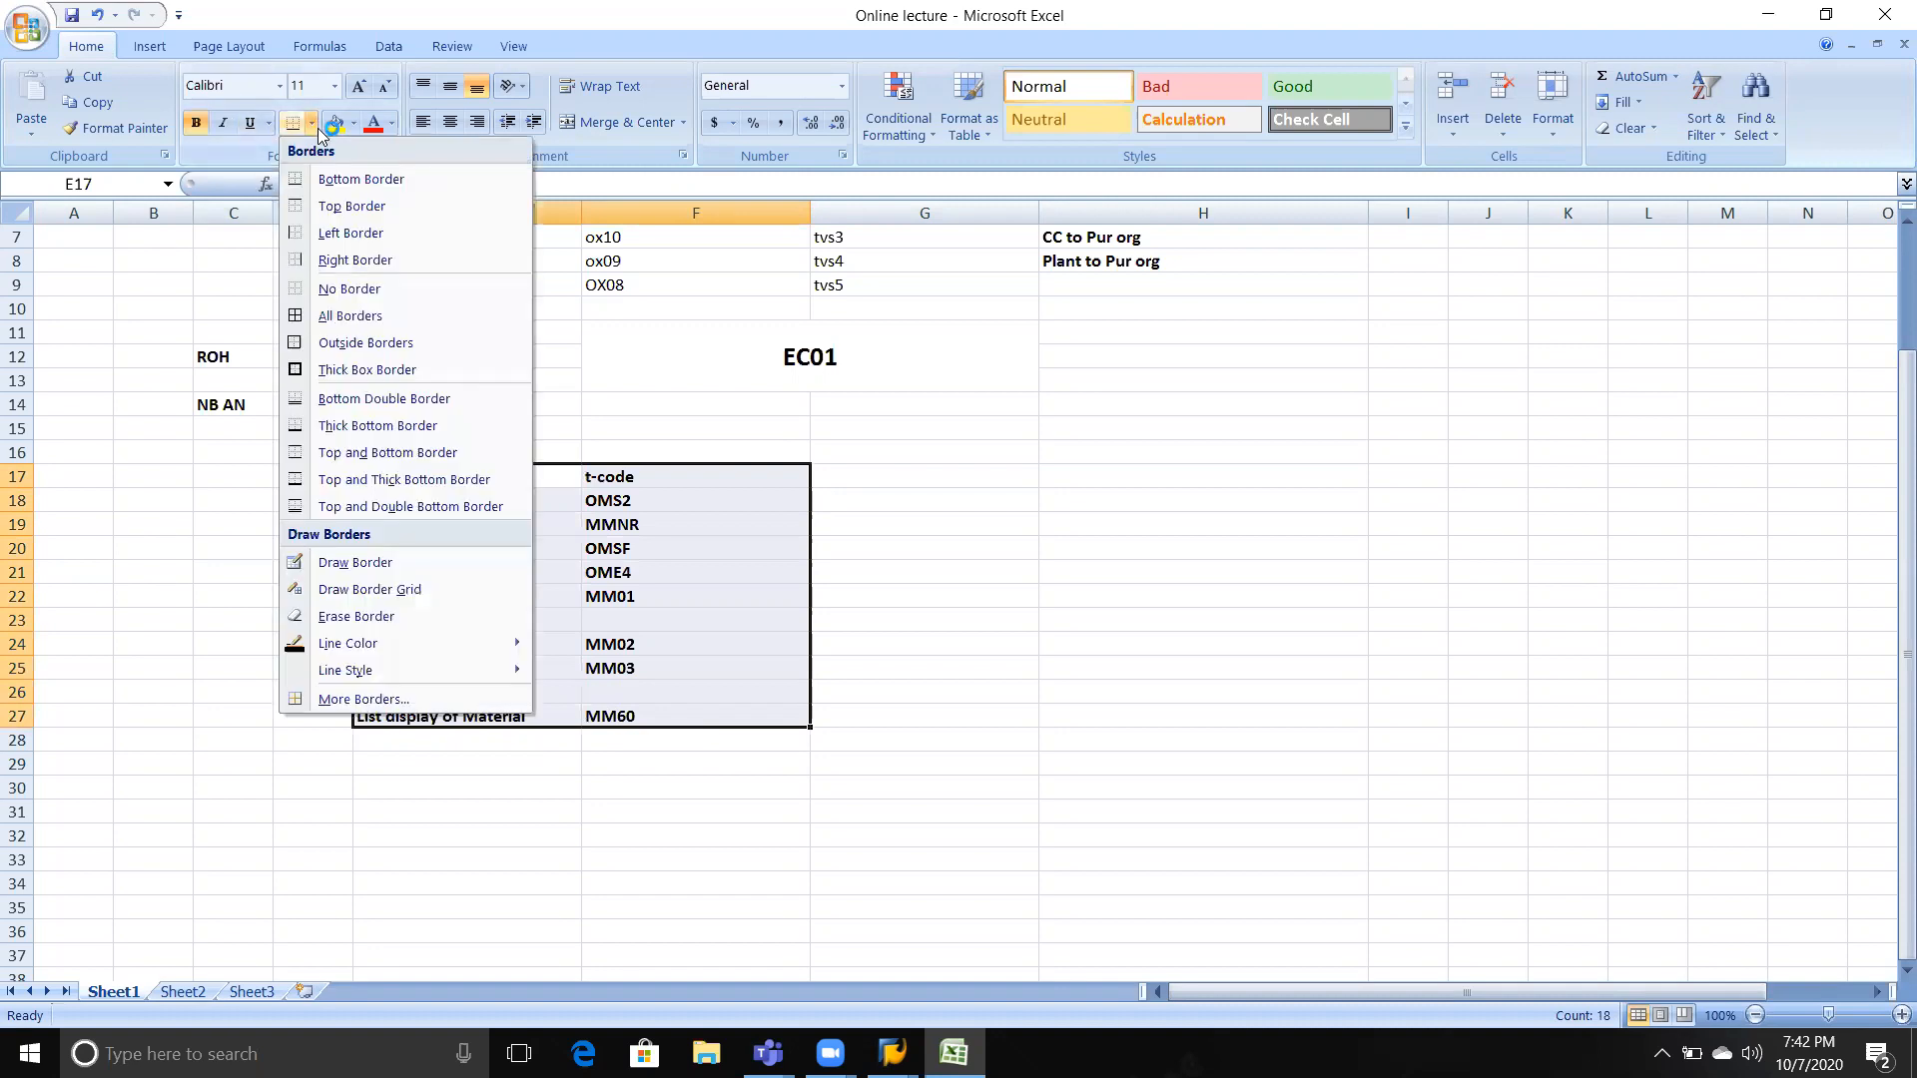
click(338, 315)
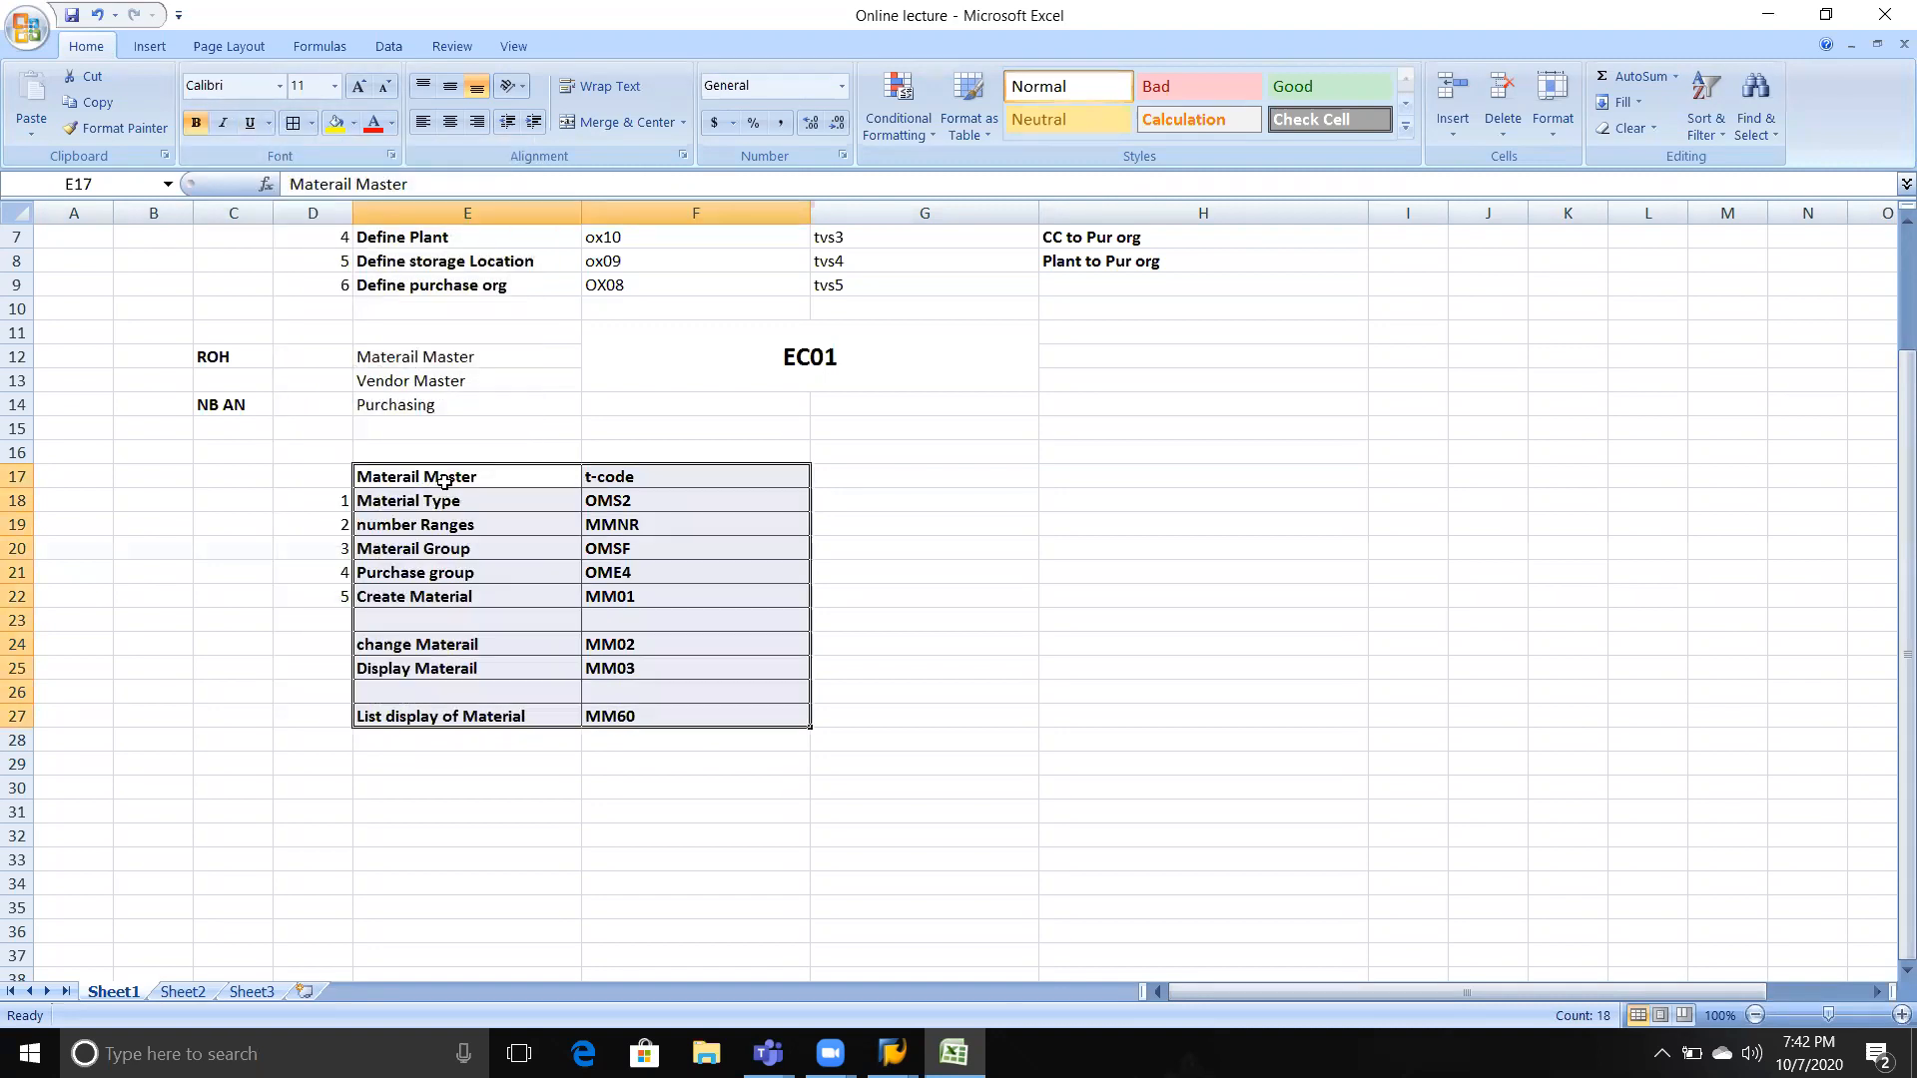
Remove the bold formatting from E18:F27, keeping only the header row bold.
drag(446, 499, 650, 711)
key(ctrl+b)
click(664, 548)
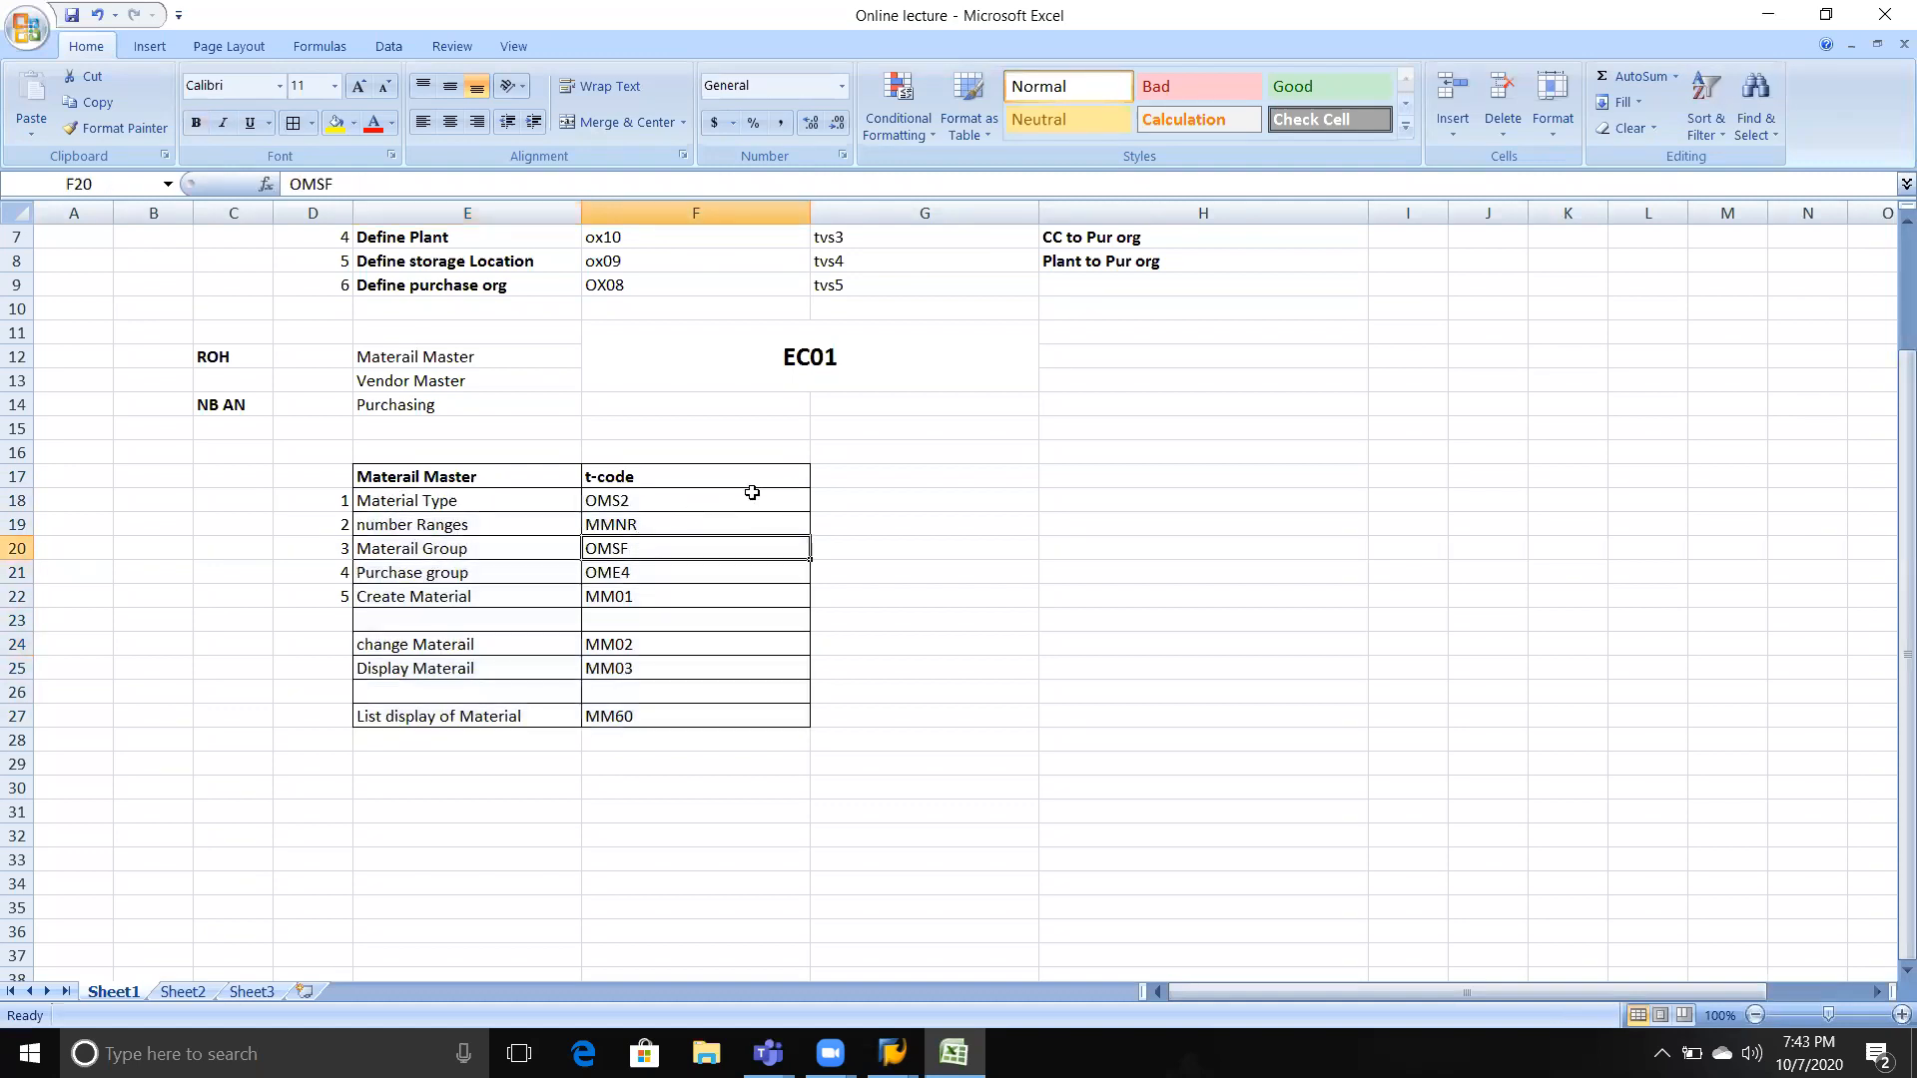
Review the Material Type row and the number Ranges row of the Materail Master table.
click(446, 505)
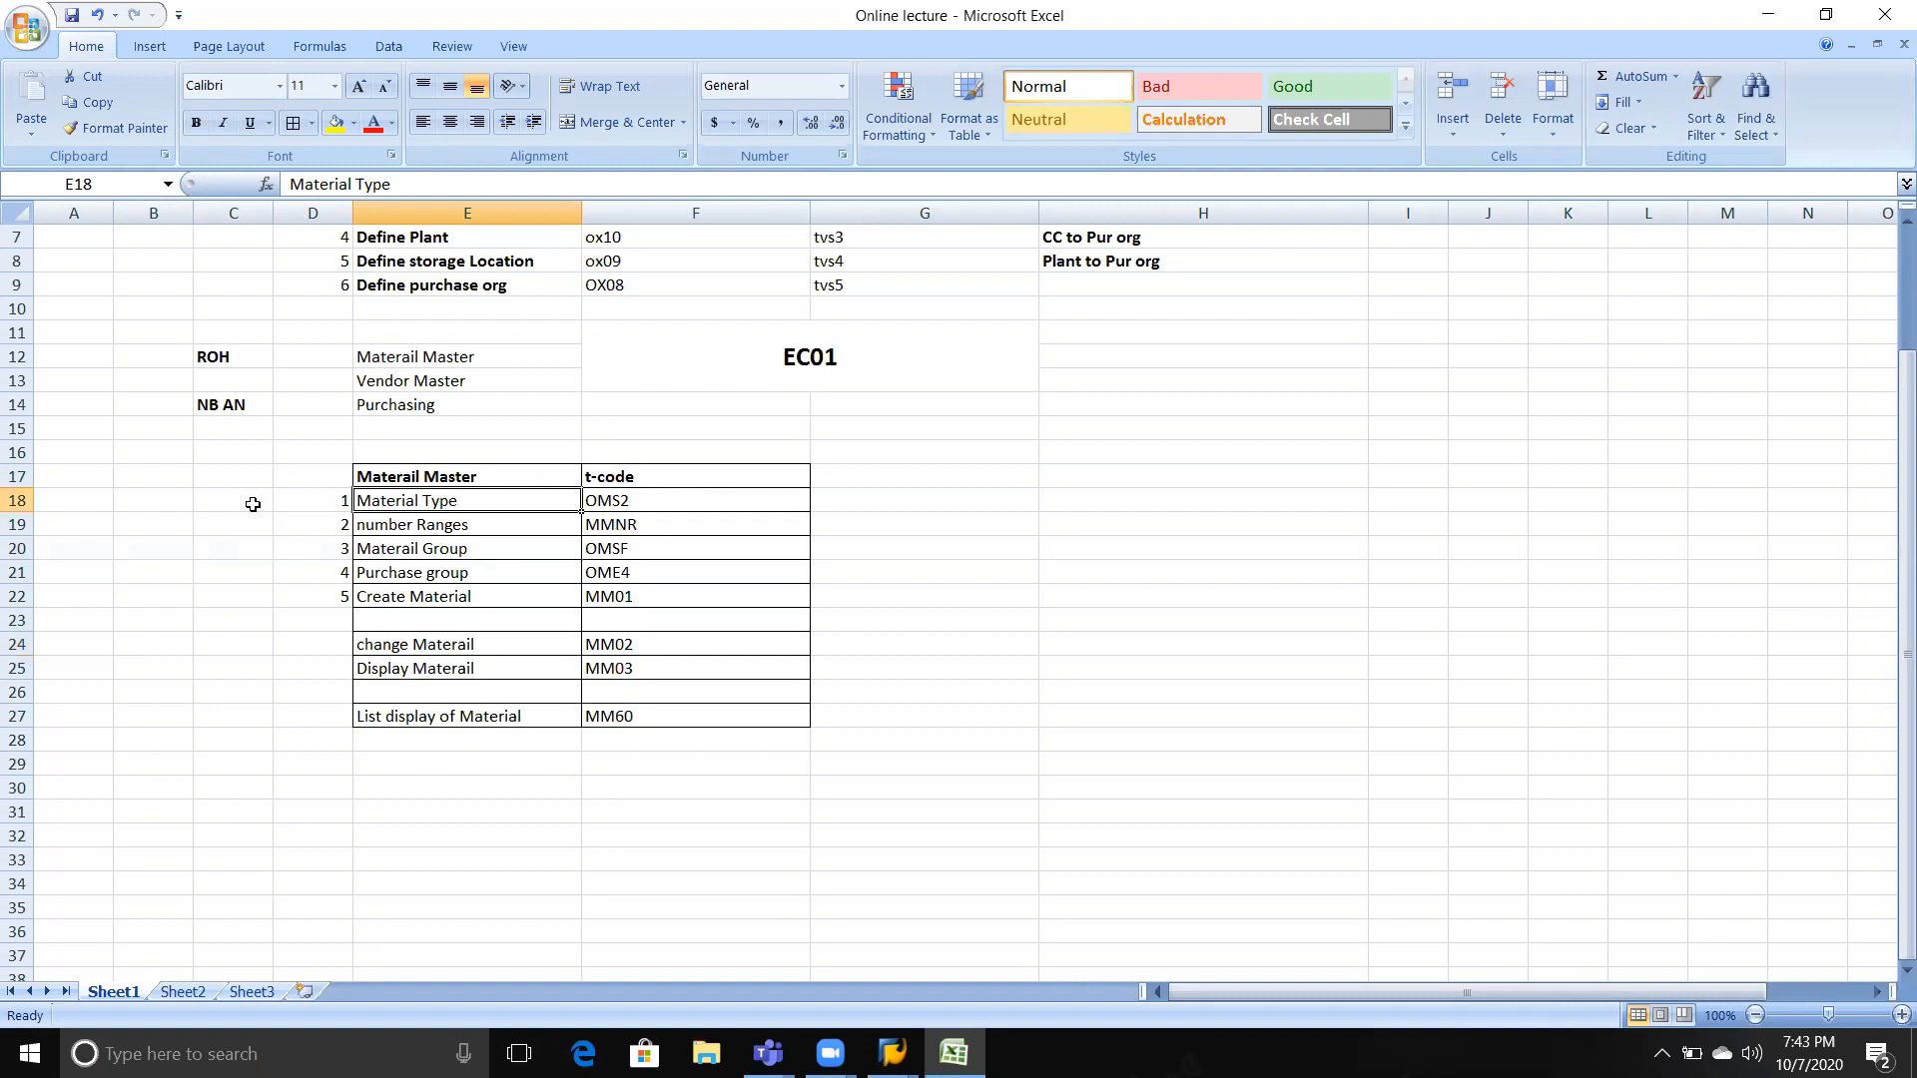
click(253, 504)
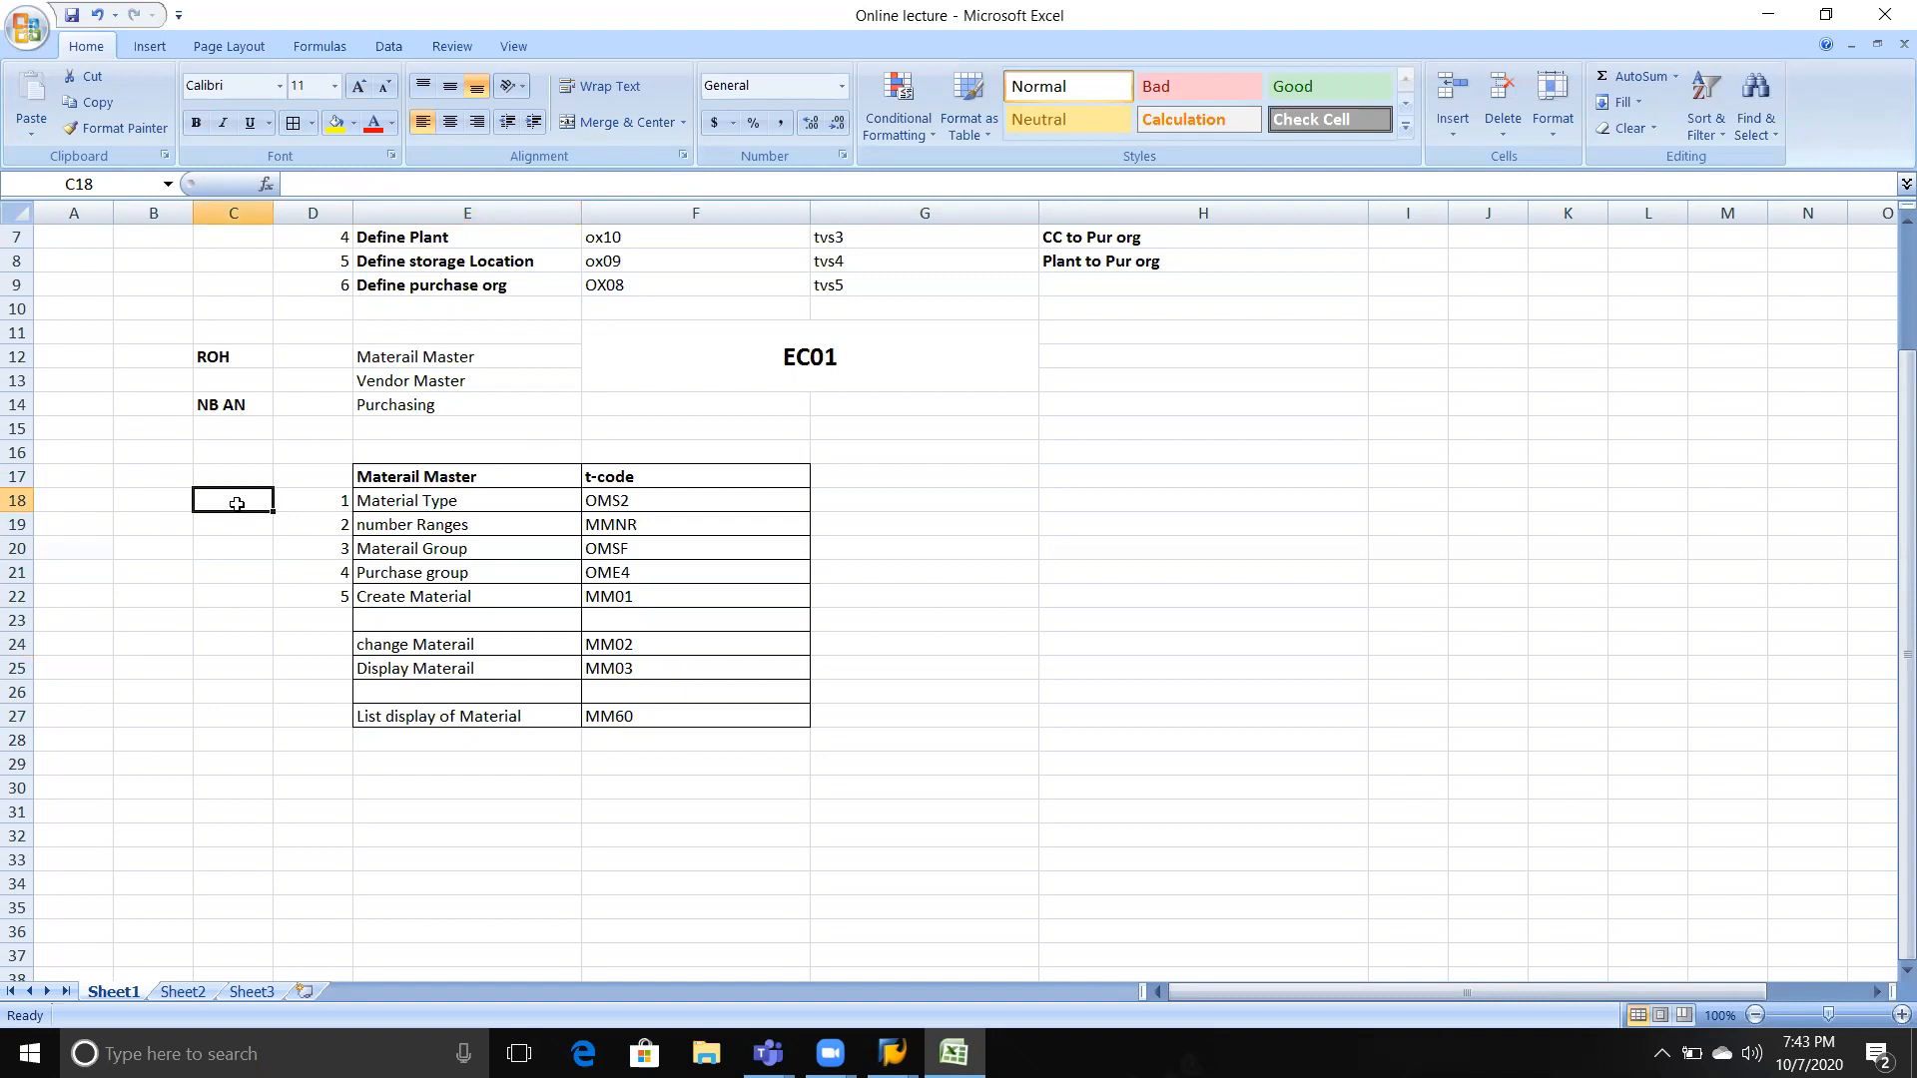
key(Right)
key(Right)
key(Right)
key(Right)
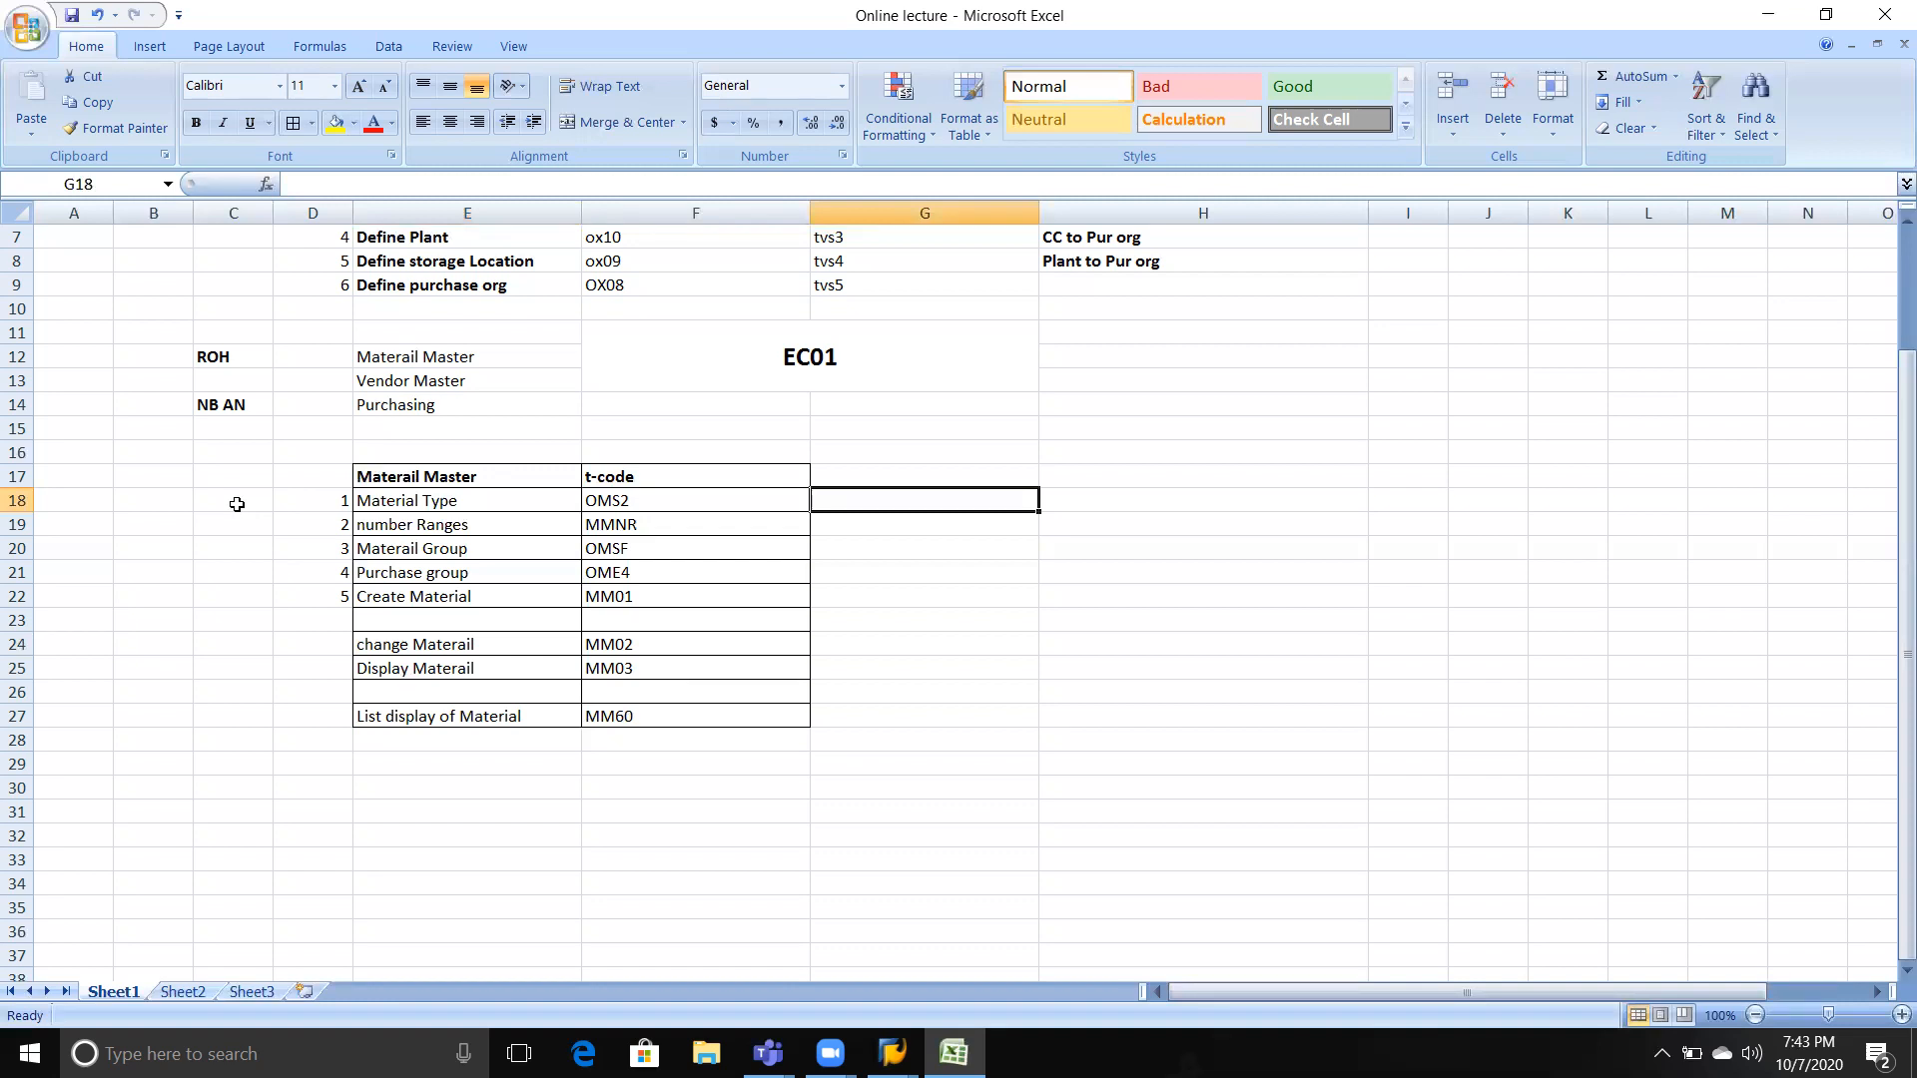
key(Down)
key(Left)
key(Left)
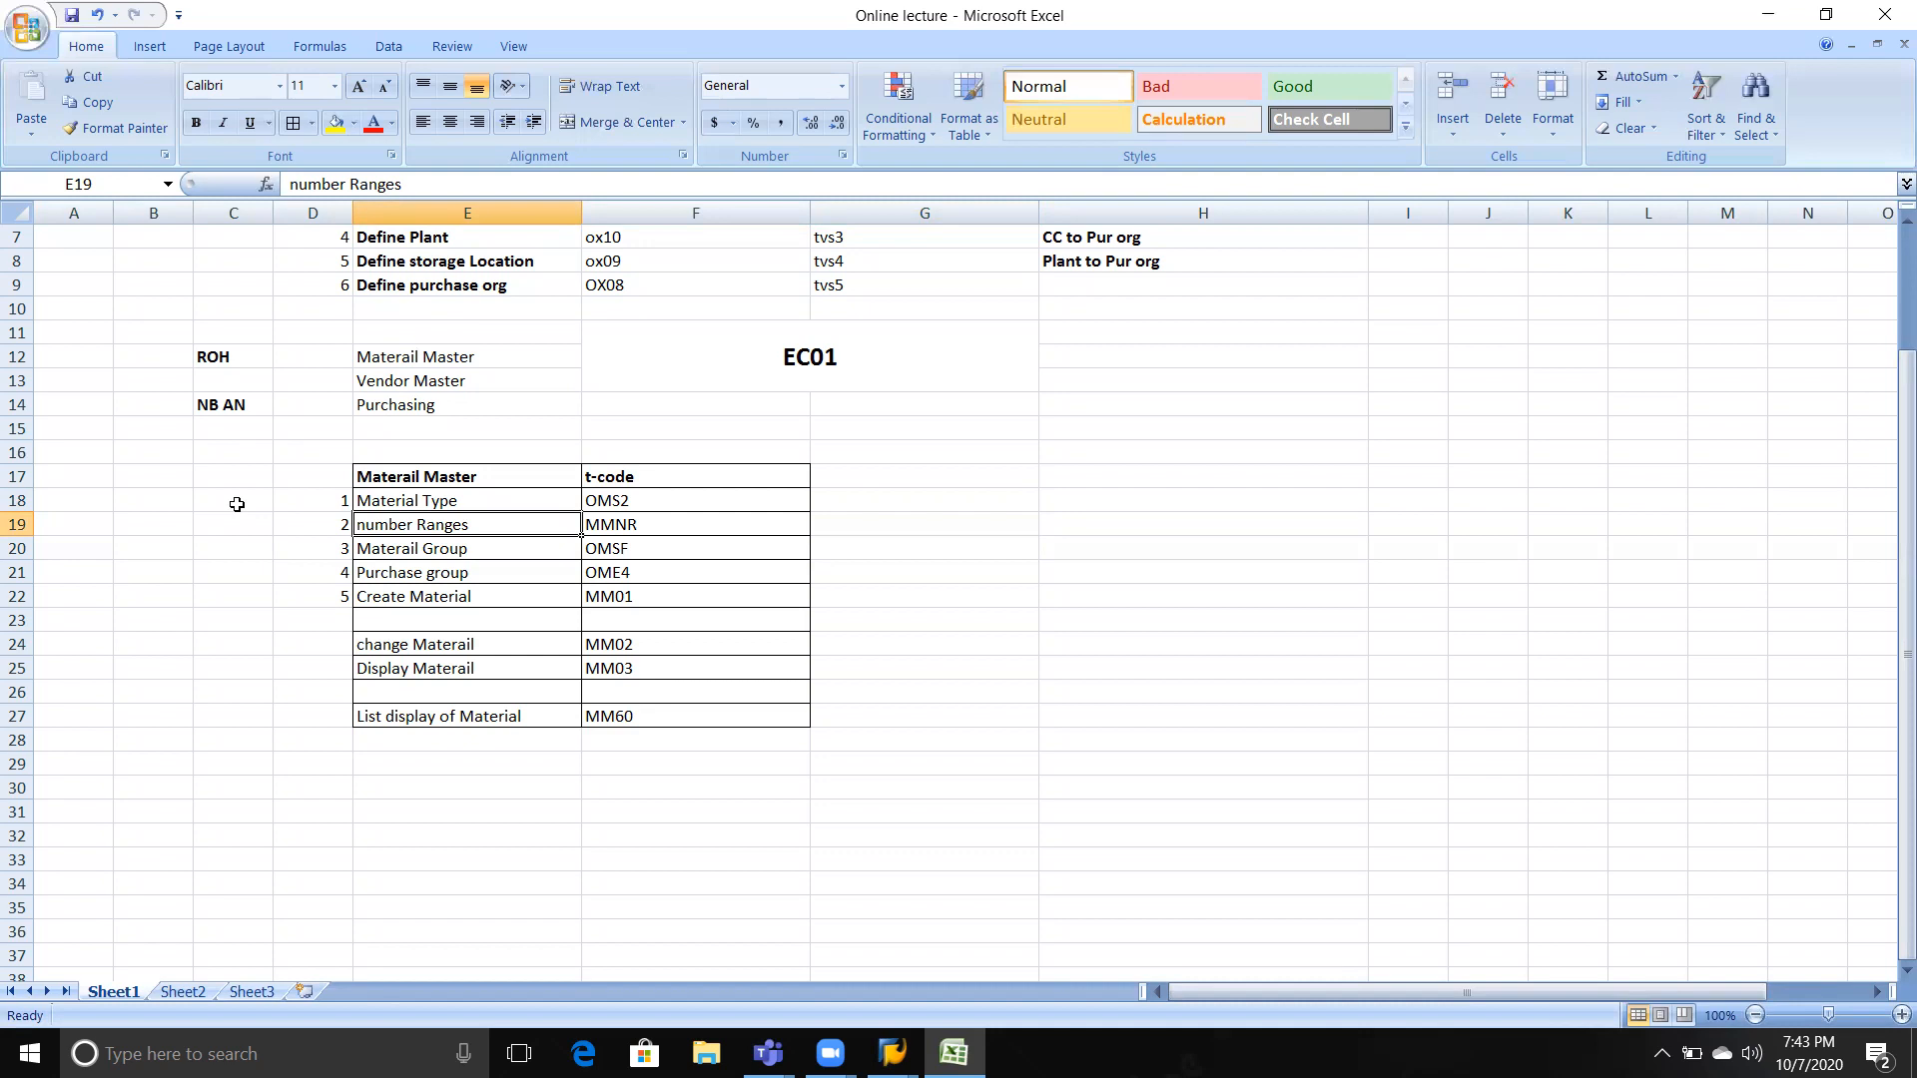
Compare the Define purchase org entry with the Purchase group row, and review the Materail Master steps from Material Type to Create Material.
scroll(343, 497, up, 2)
click(435, 436)
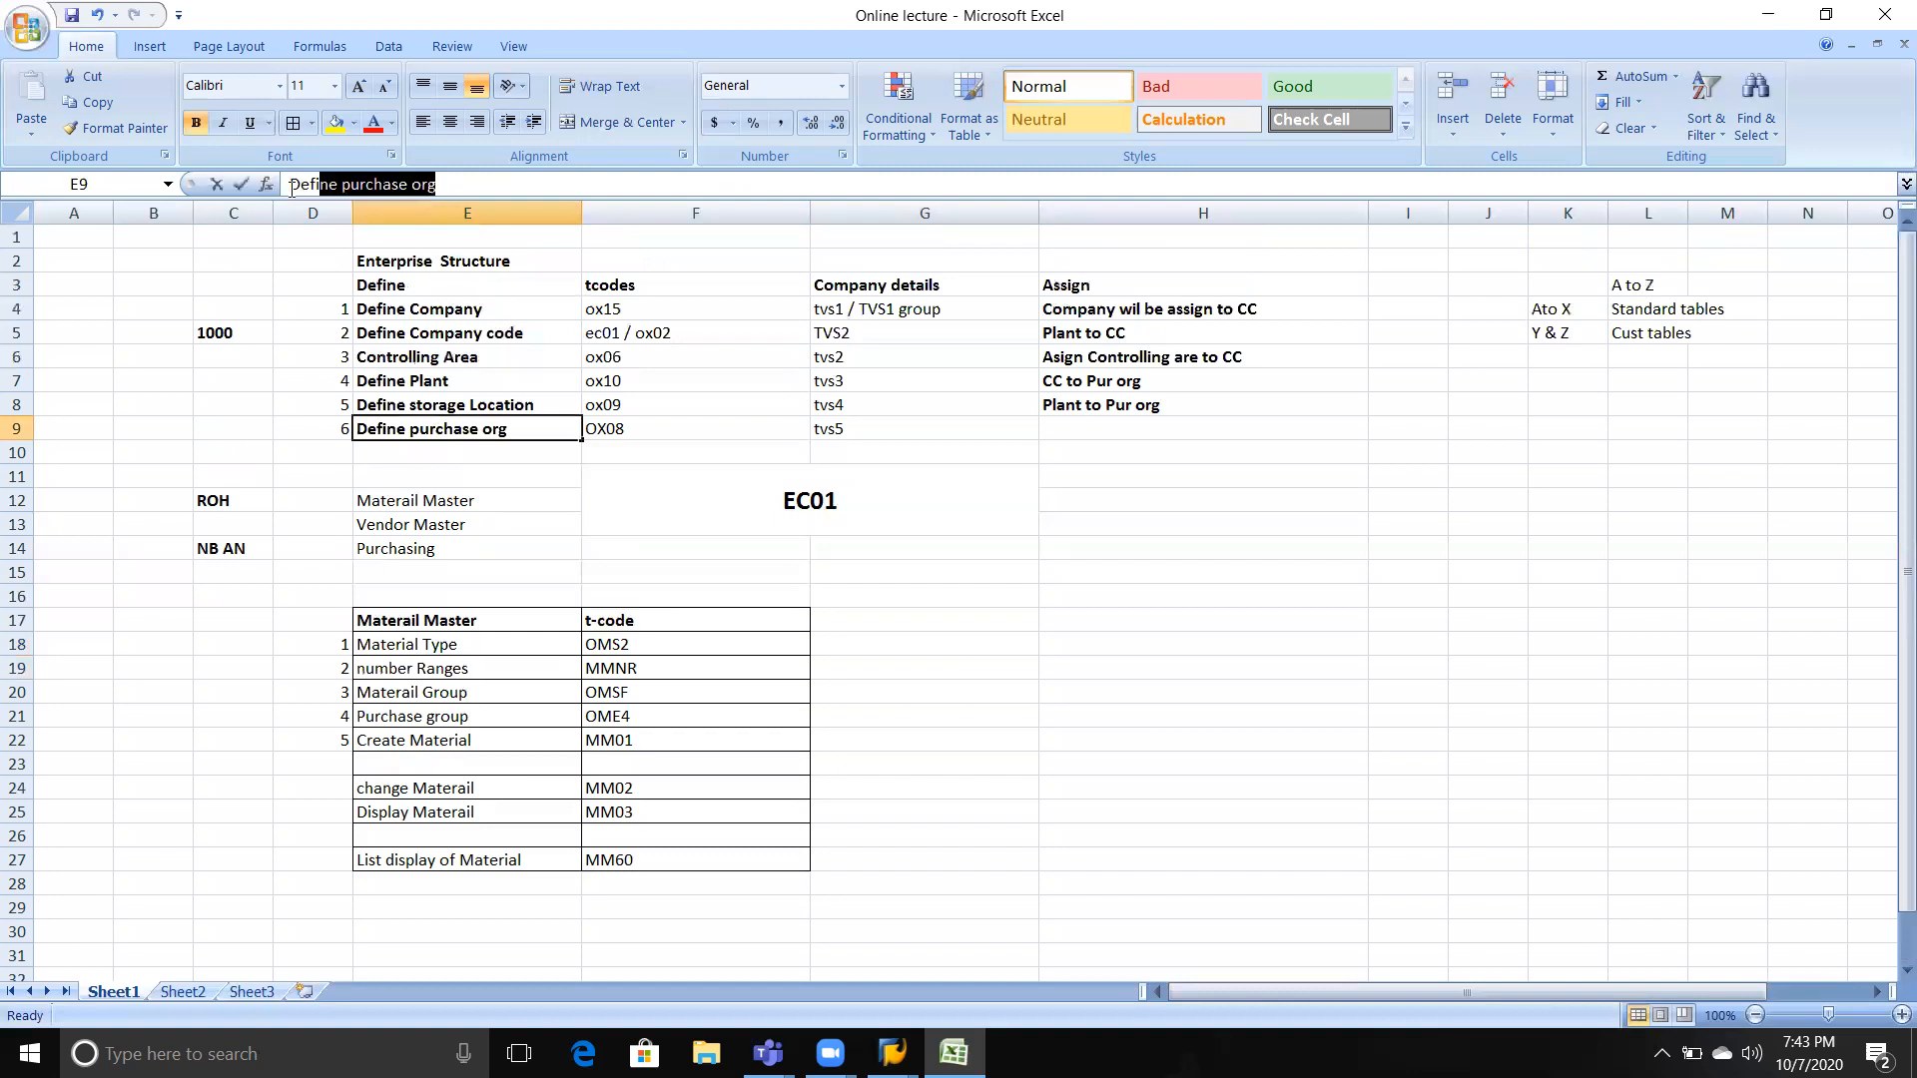
click(330, 784)
scroll(330, 778, down, 1)
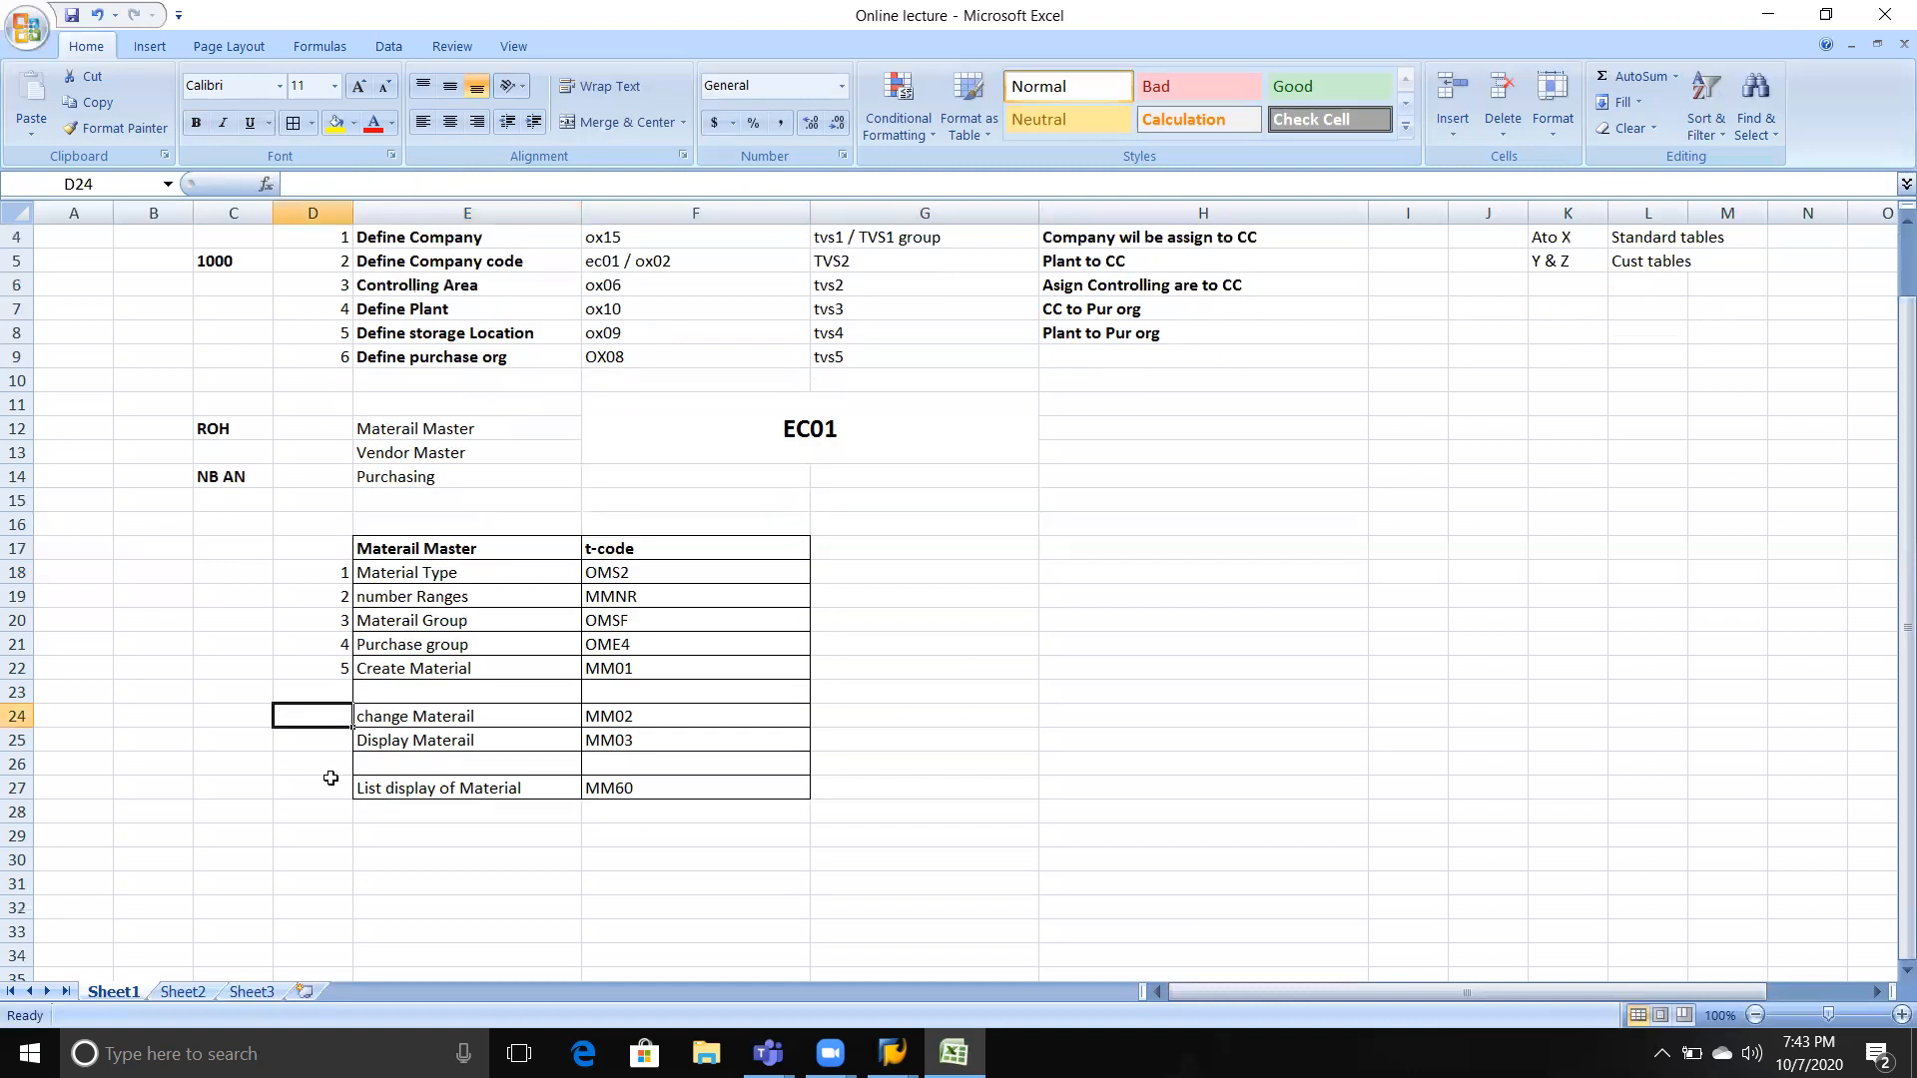
click(413, 645)
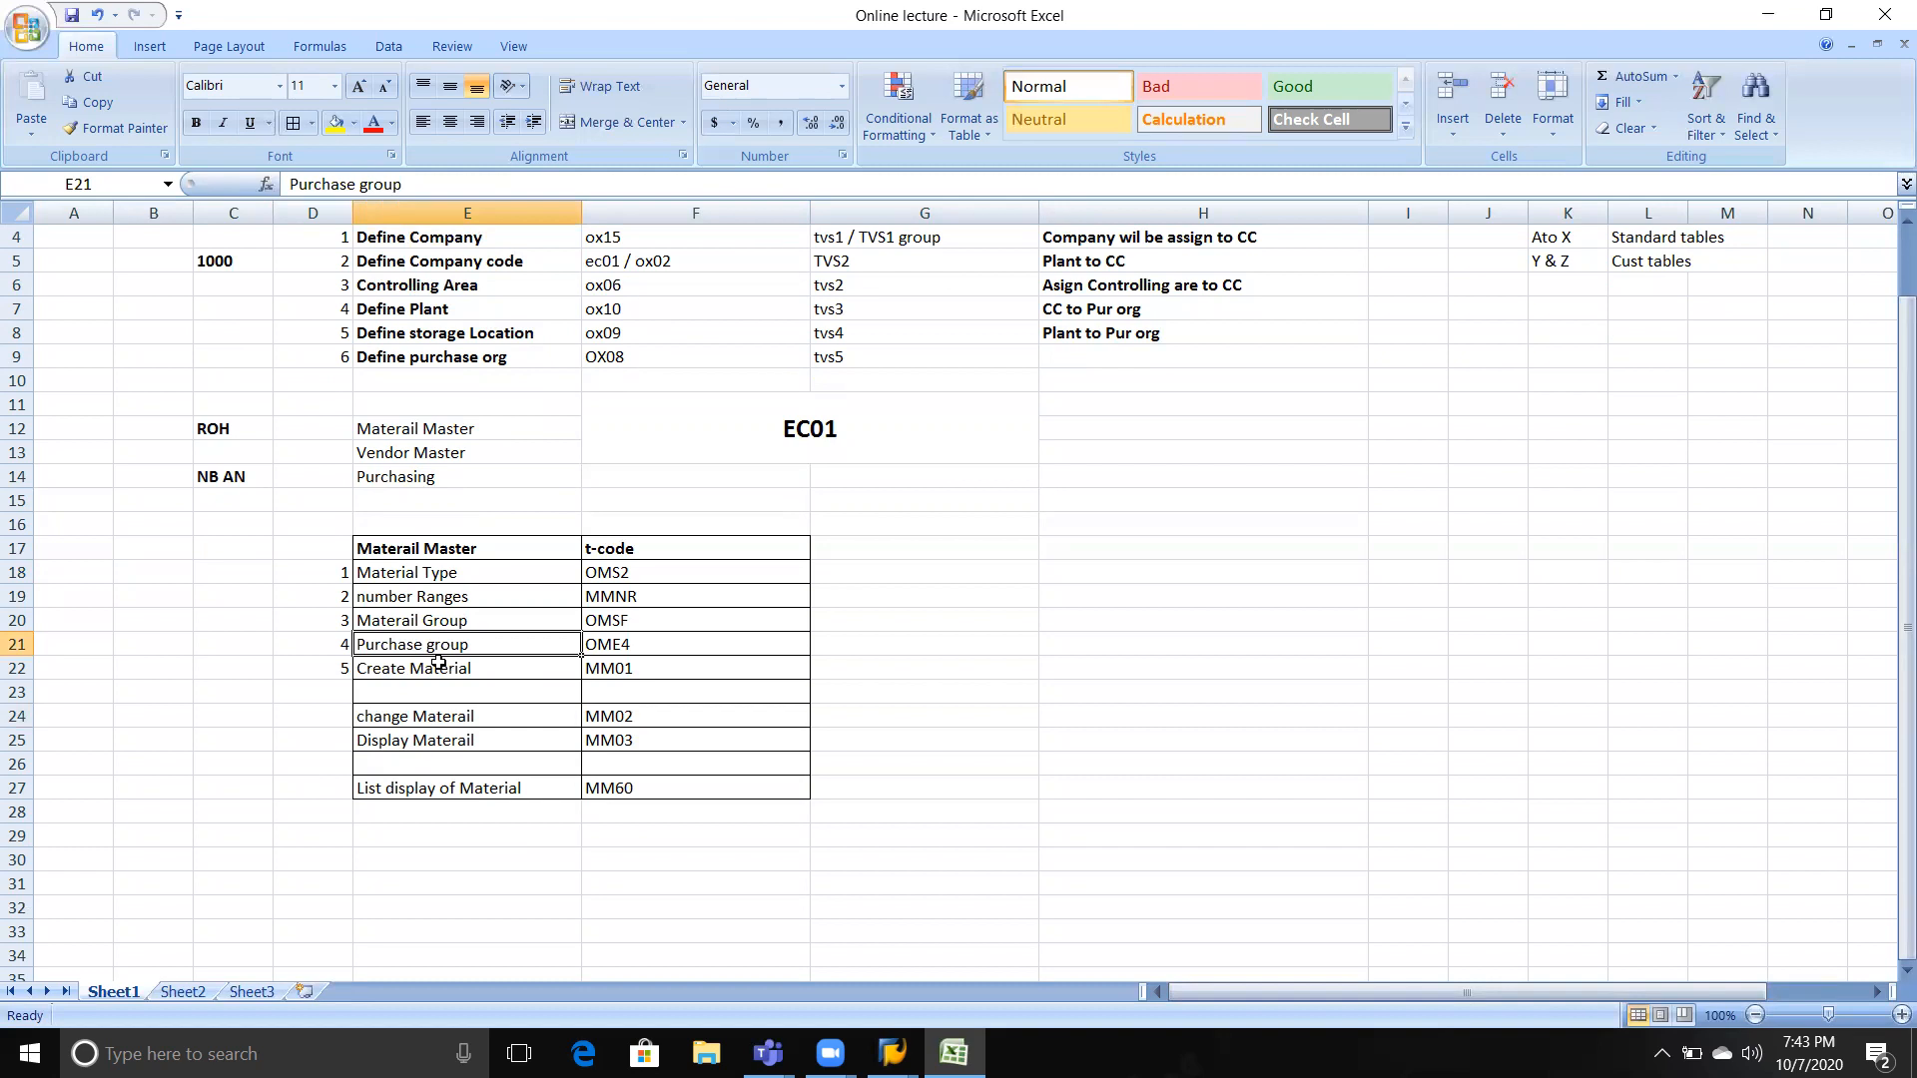
click(624, 646)
drag(395, 548, 651, 671)
click(719, 654)
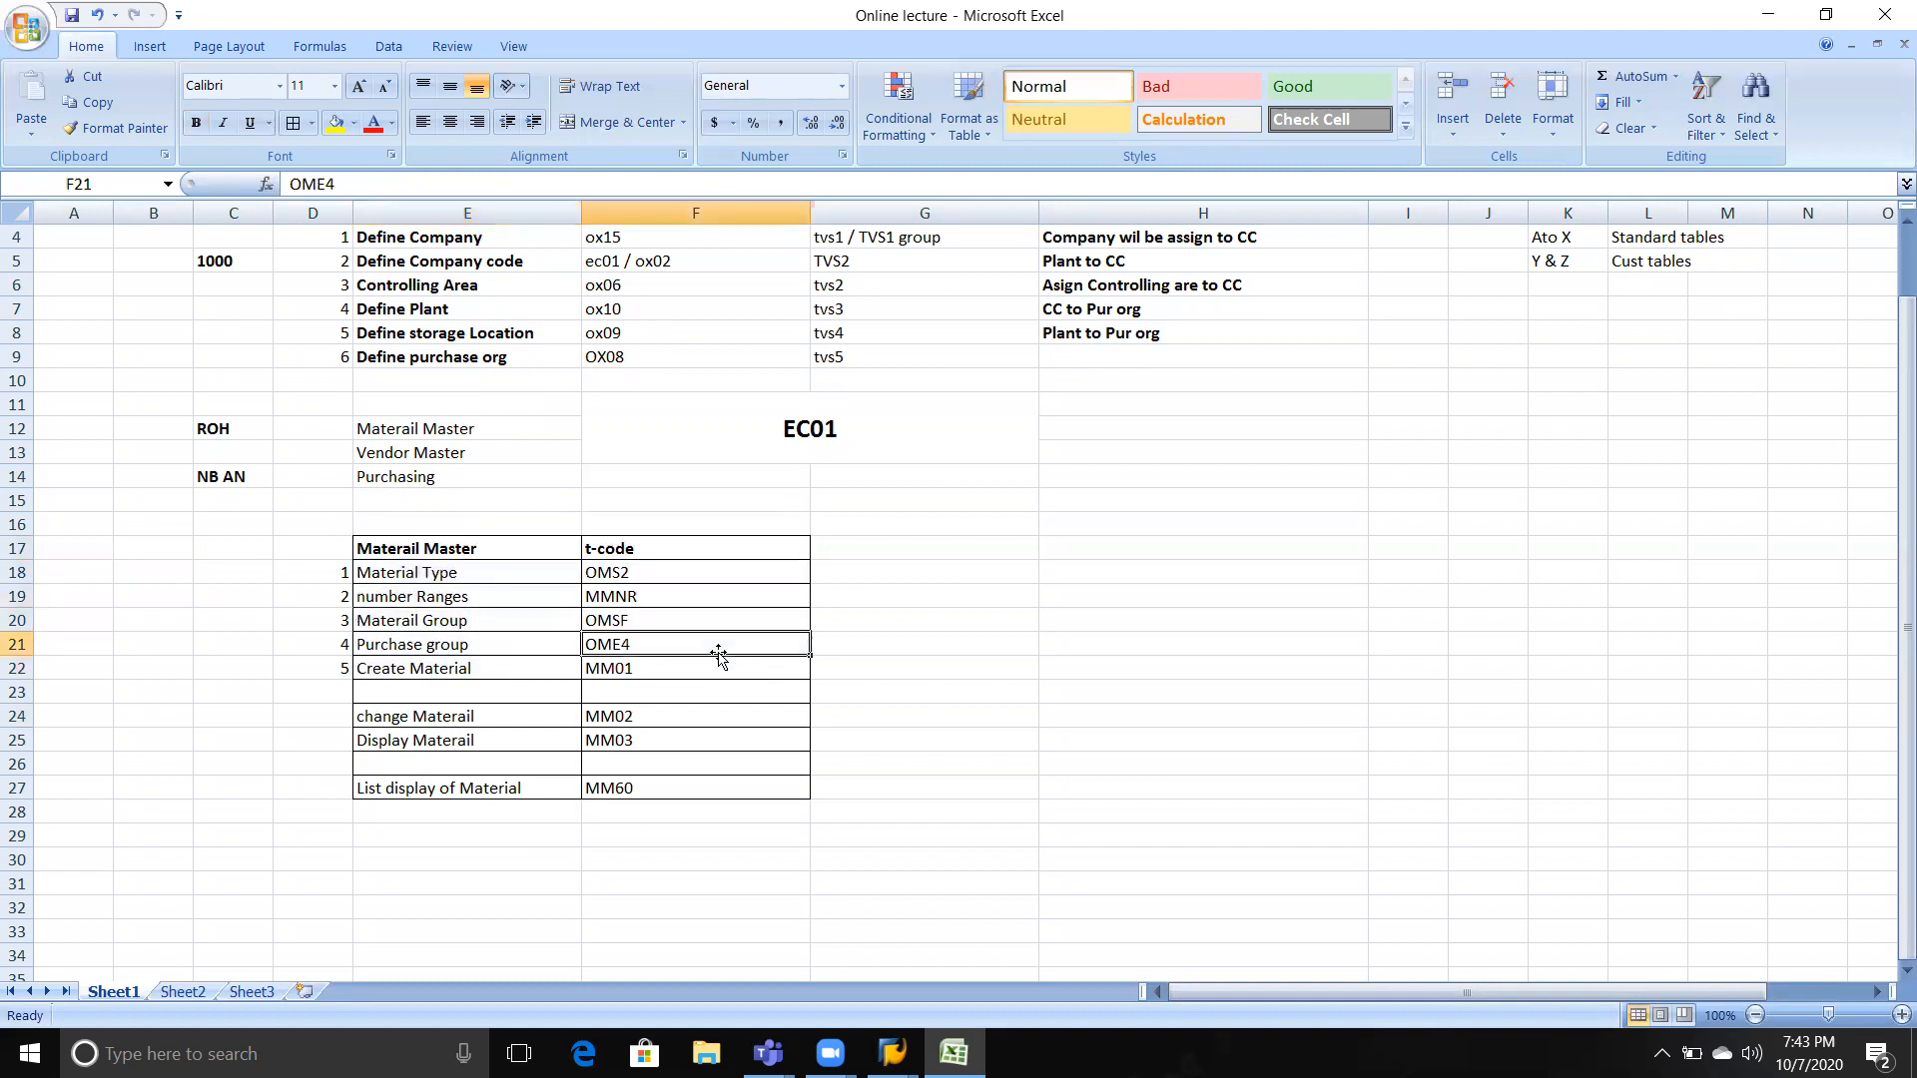
click(471, 644)
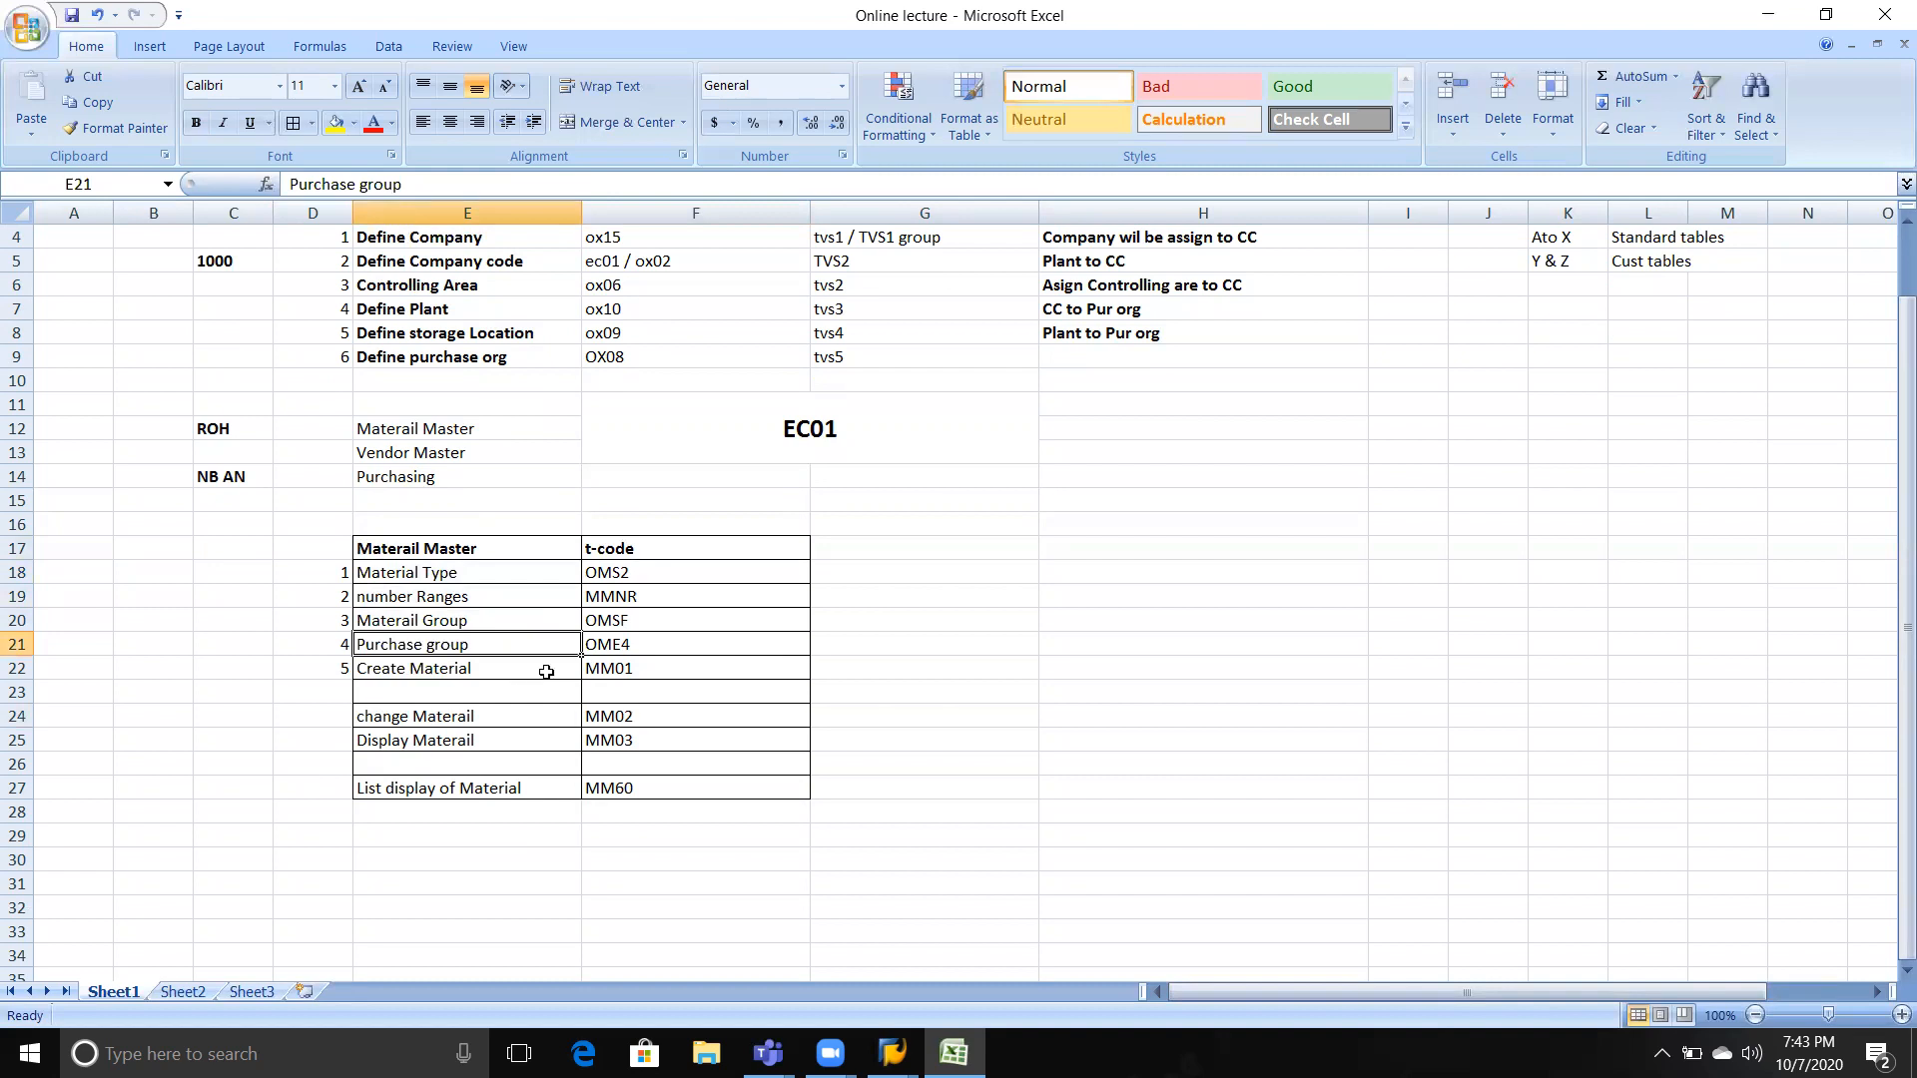
drag(539, 569, 623, 644)
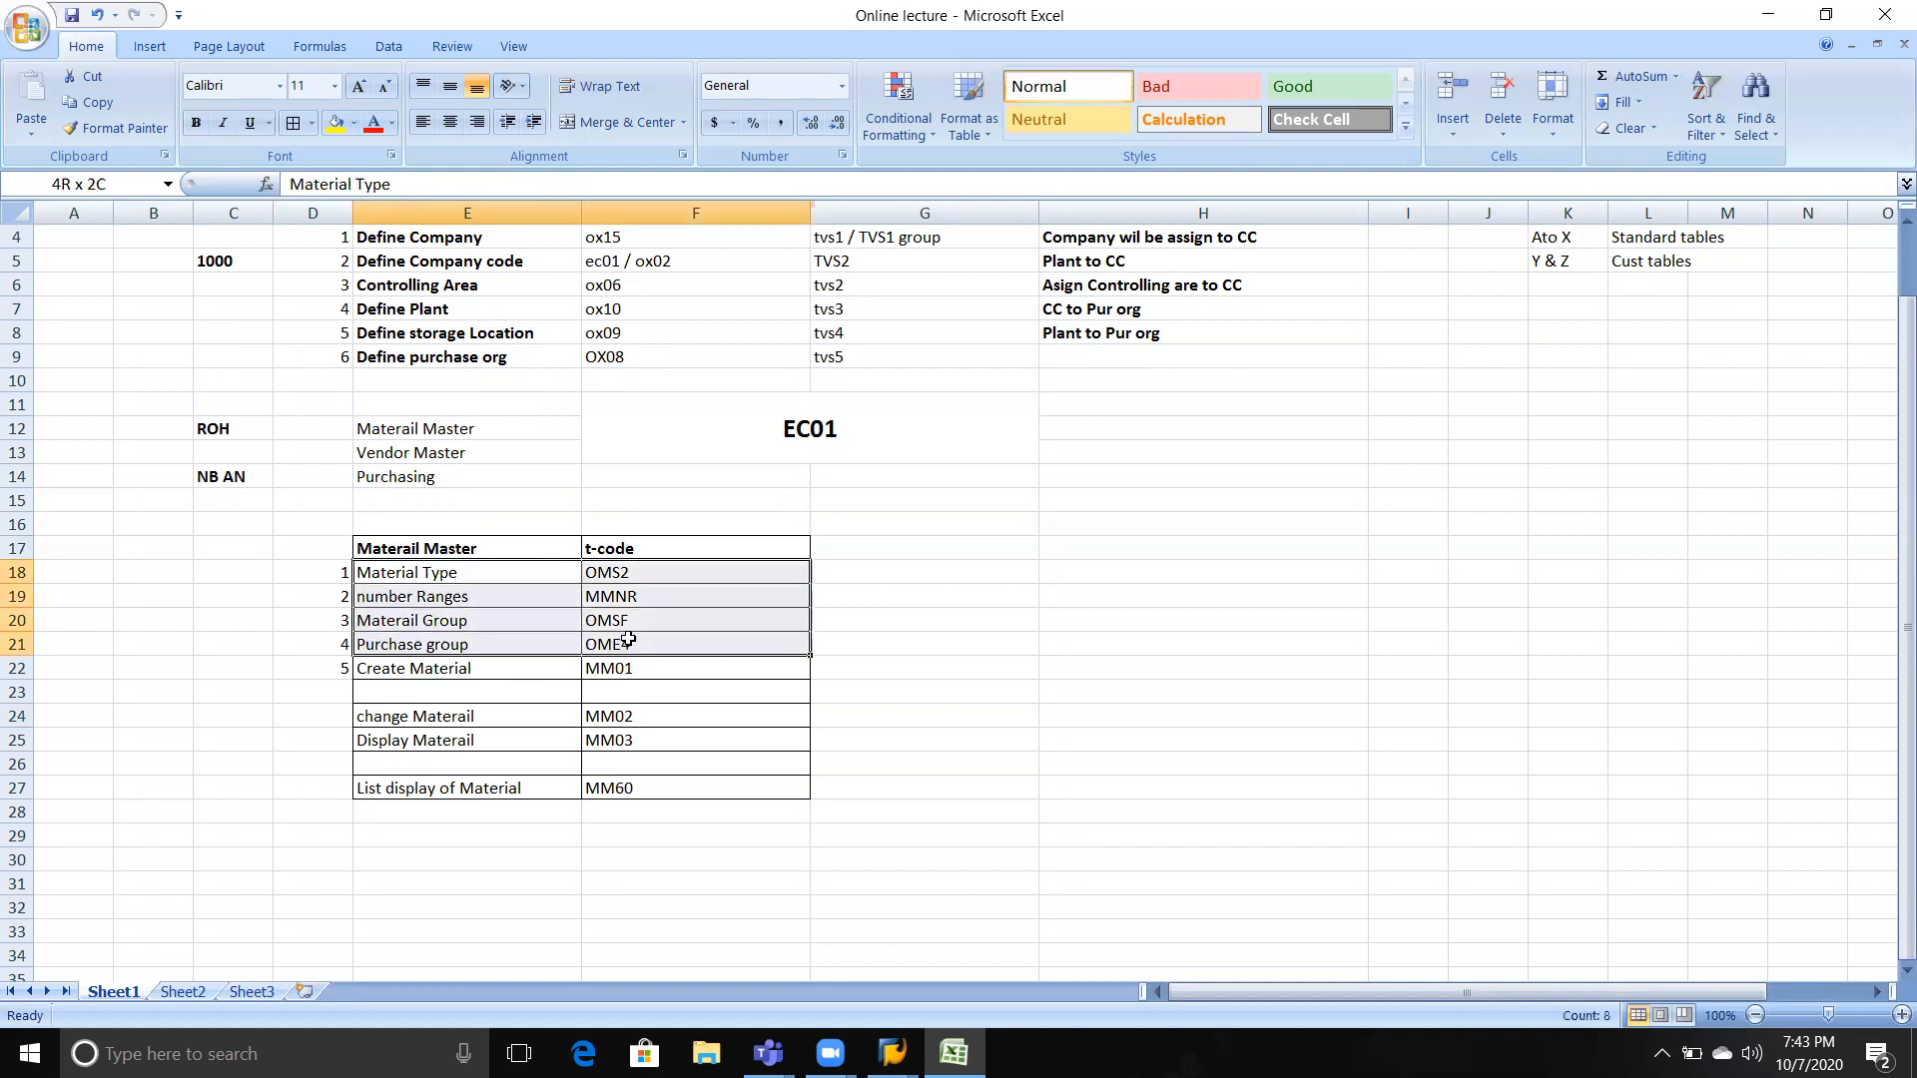
drag(485, 668, 634, 670)
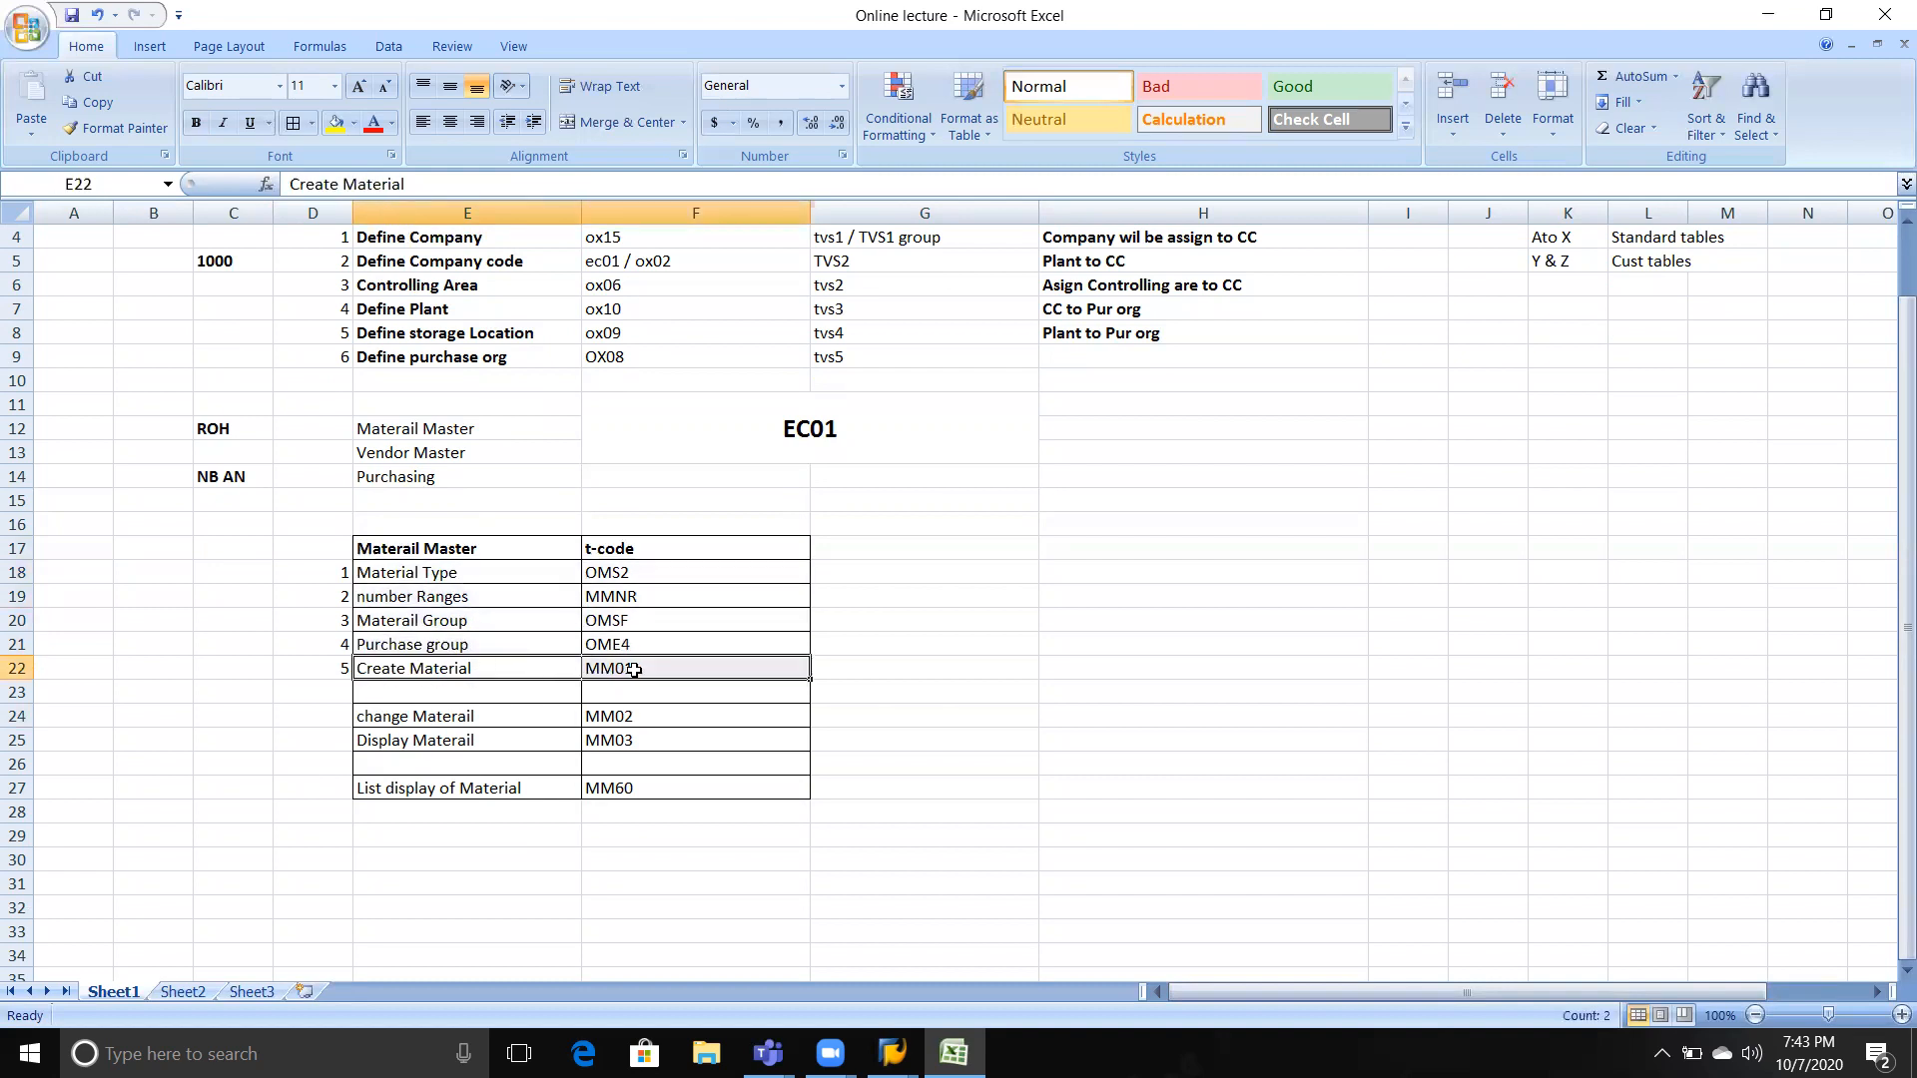
Review the Enterprise Structure's company details in G4:G9, the Material Type t-code, and the Define Company code row with its reference code 1000.
scroll(942, 651, up, 1)
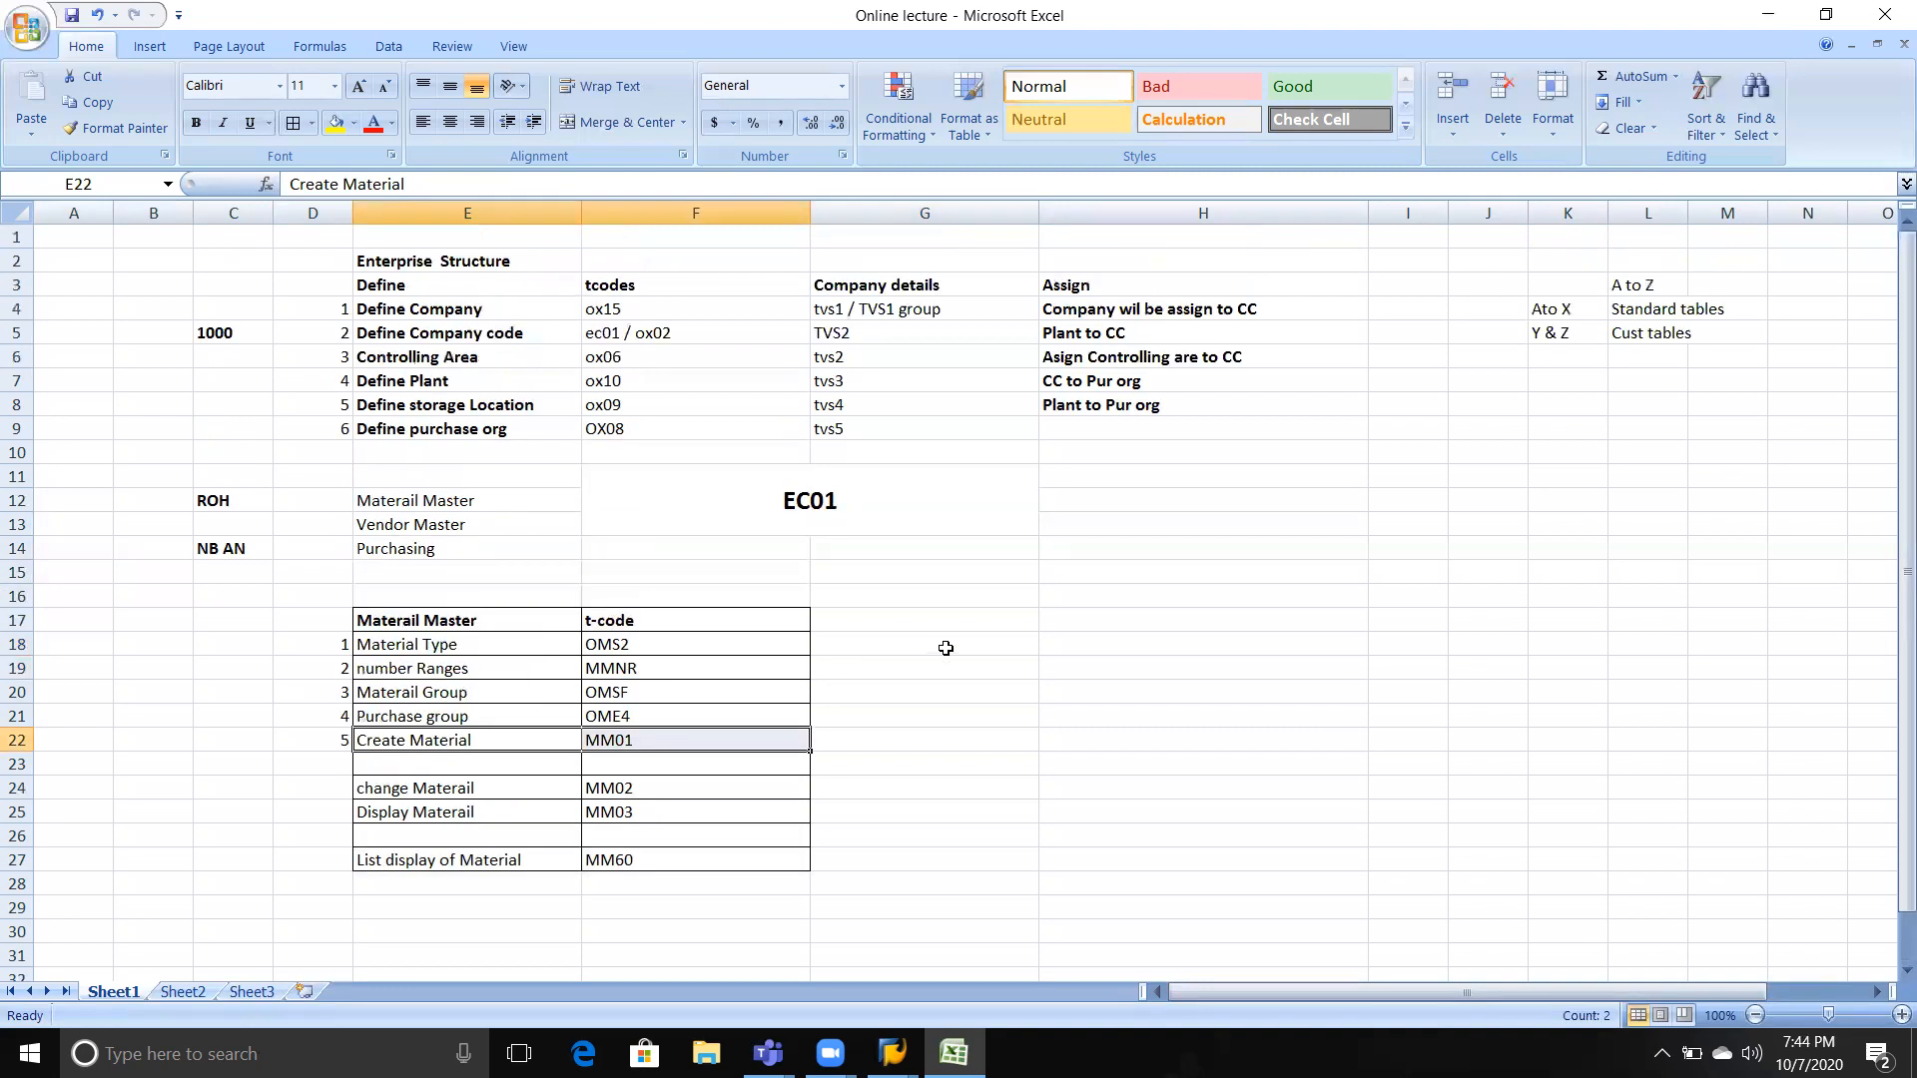
drag(845, 304, 843, 423)
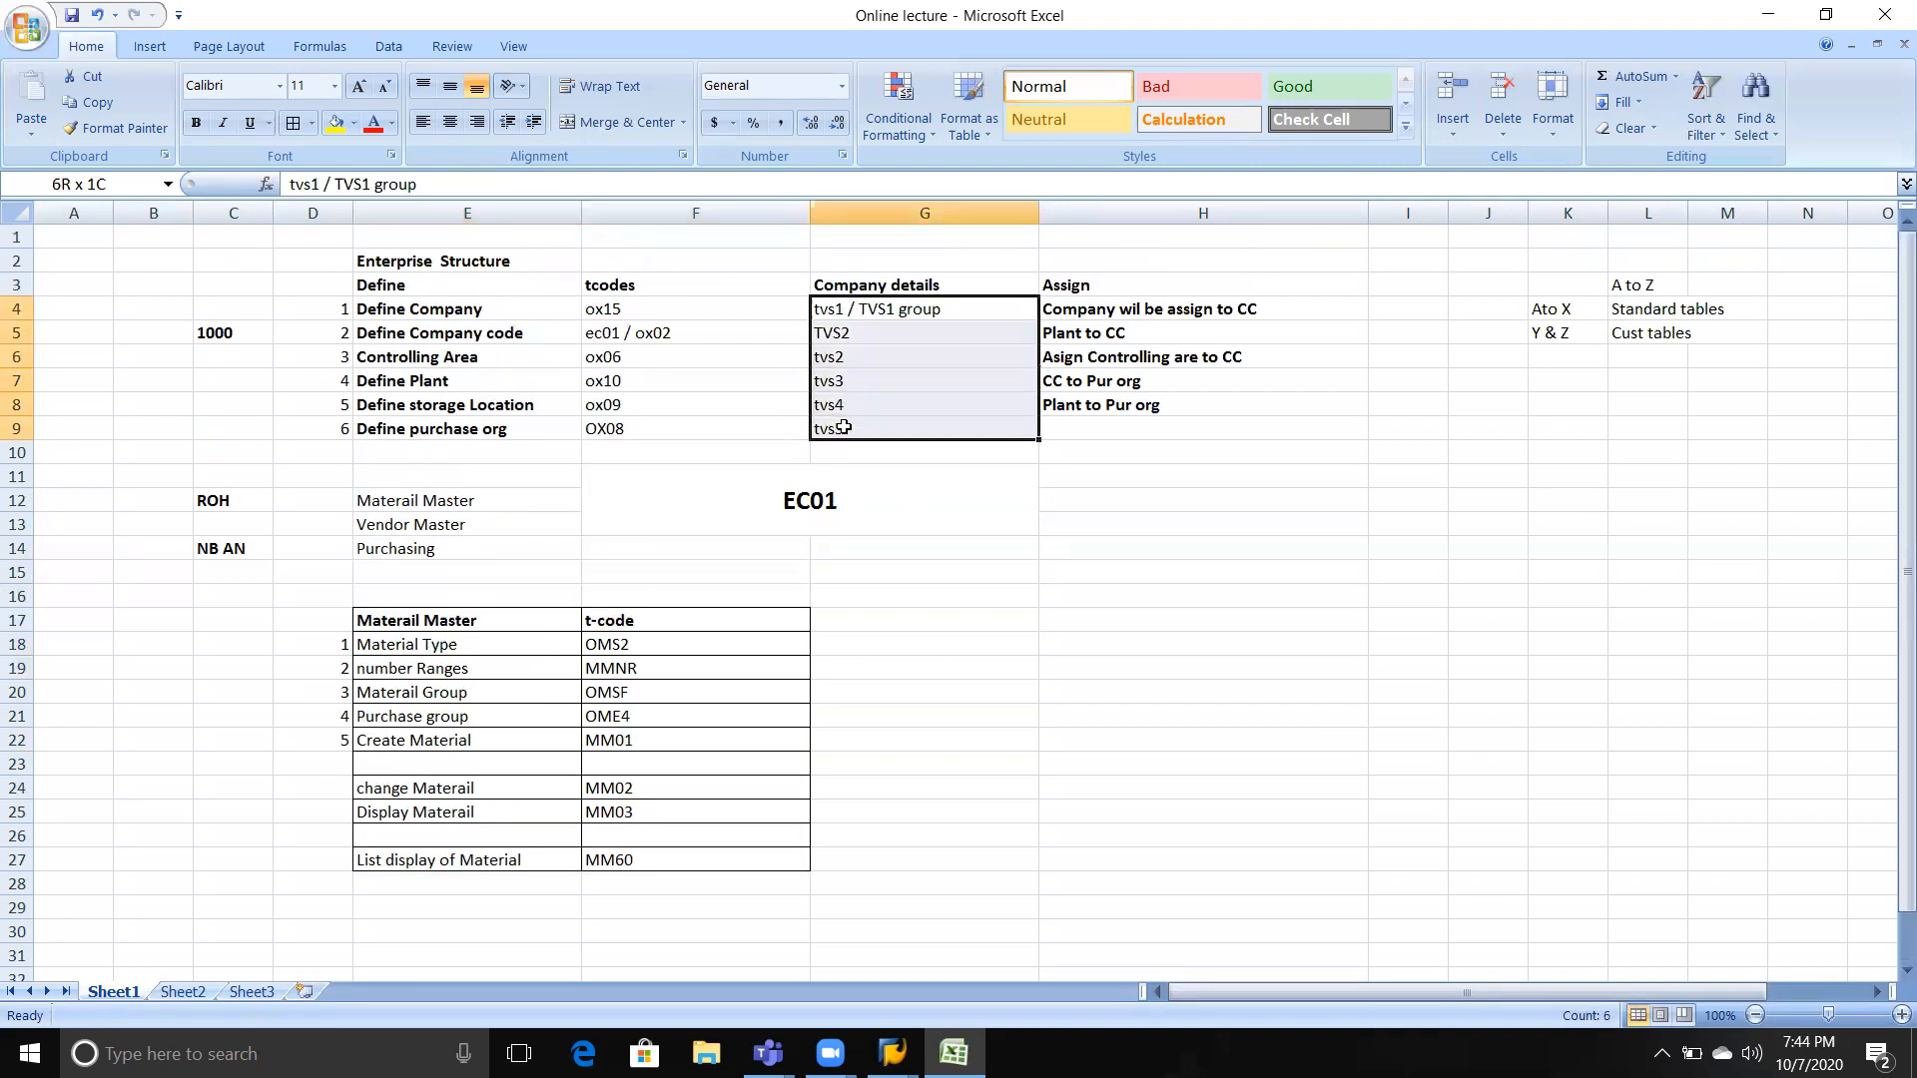
click(862, 372)
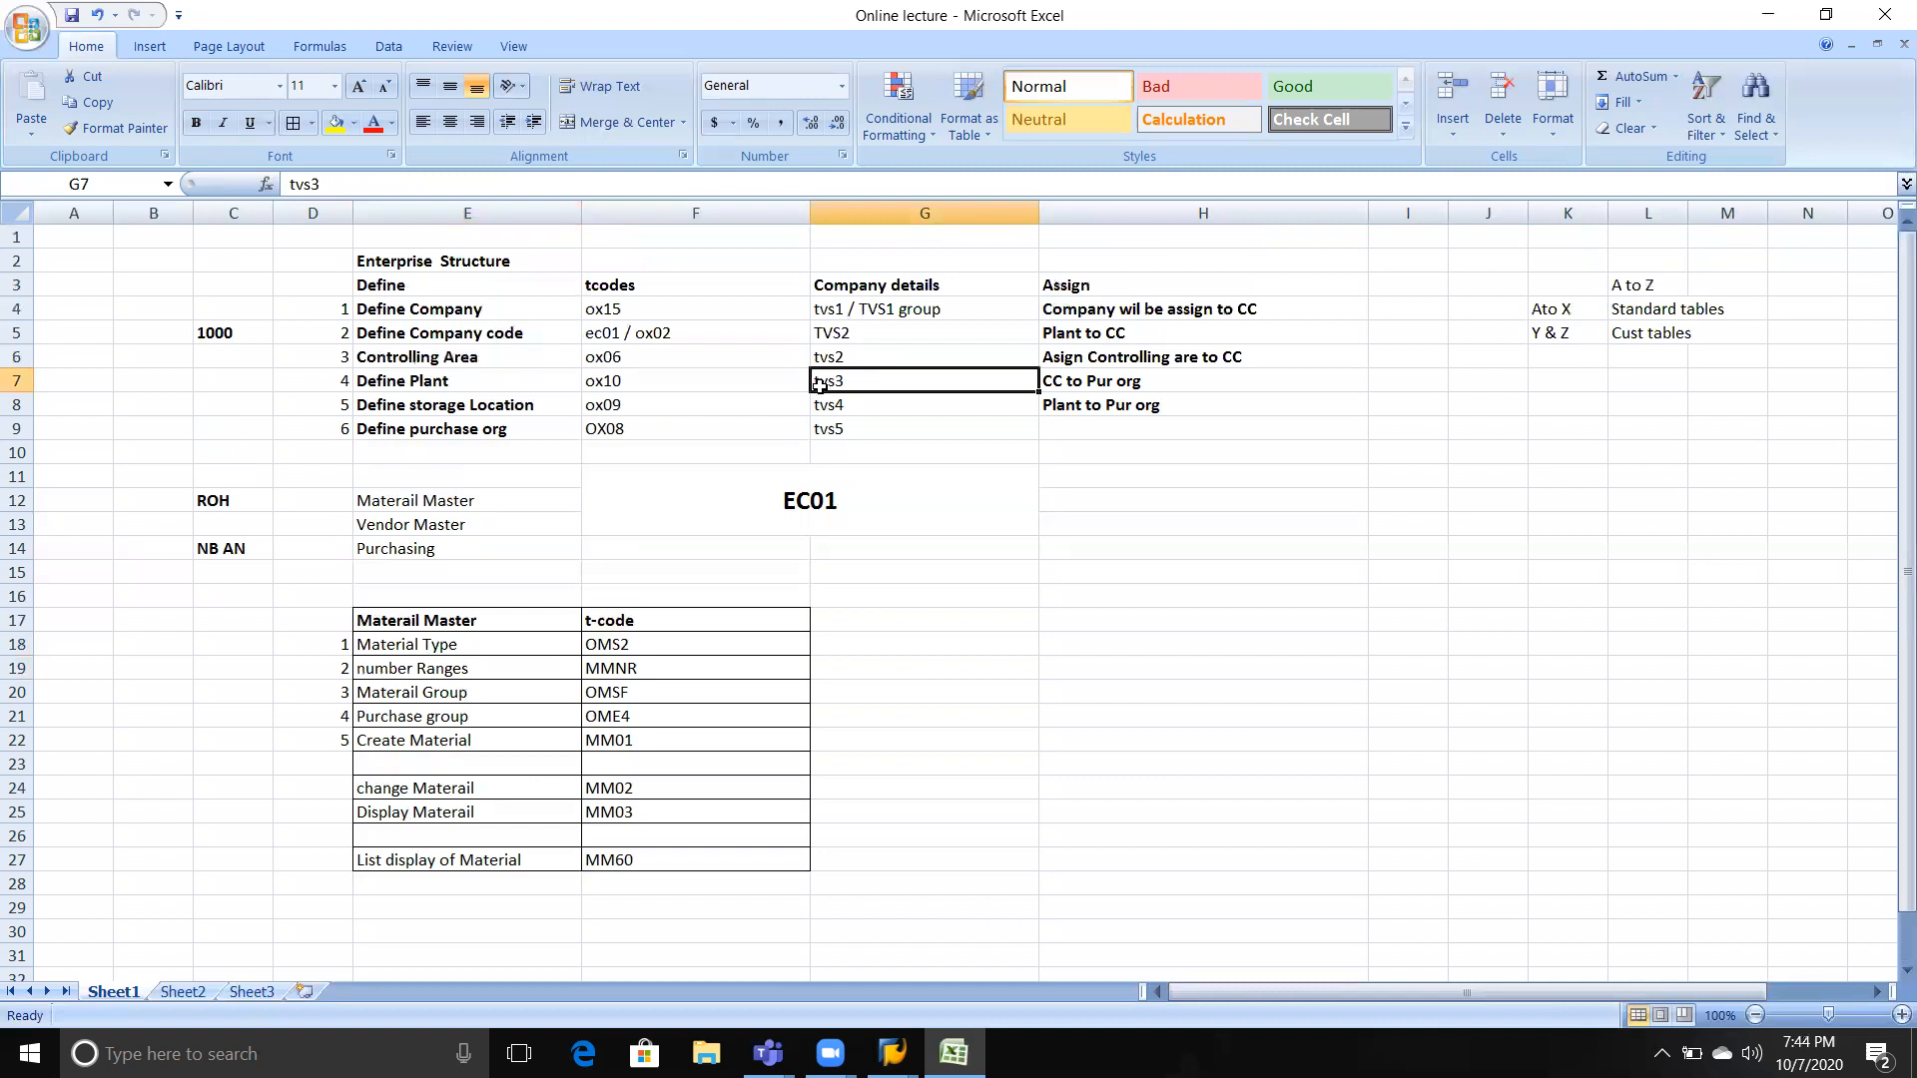
drag(540, 294, 877, 421)
click(877, 338)
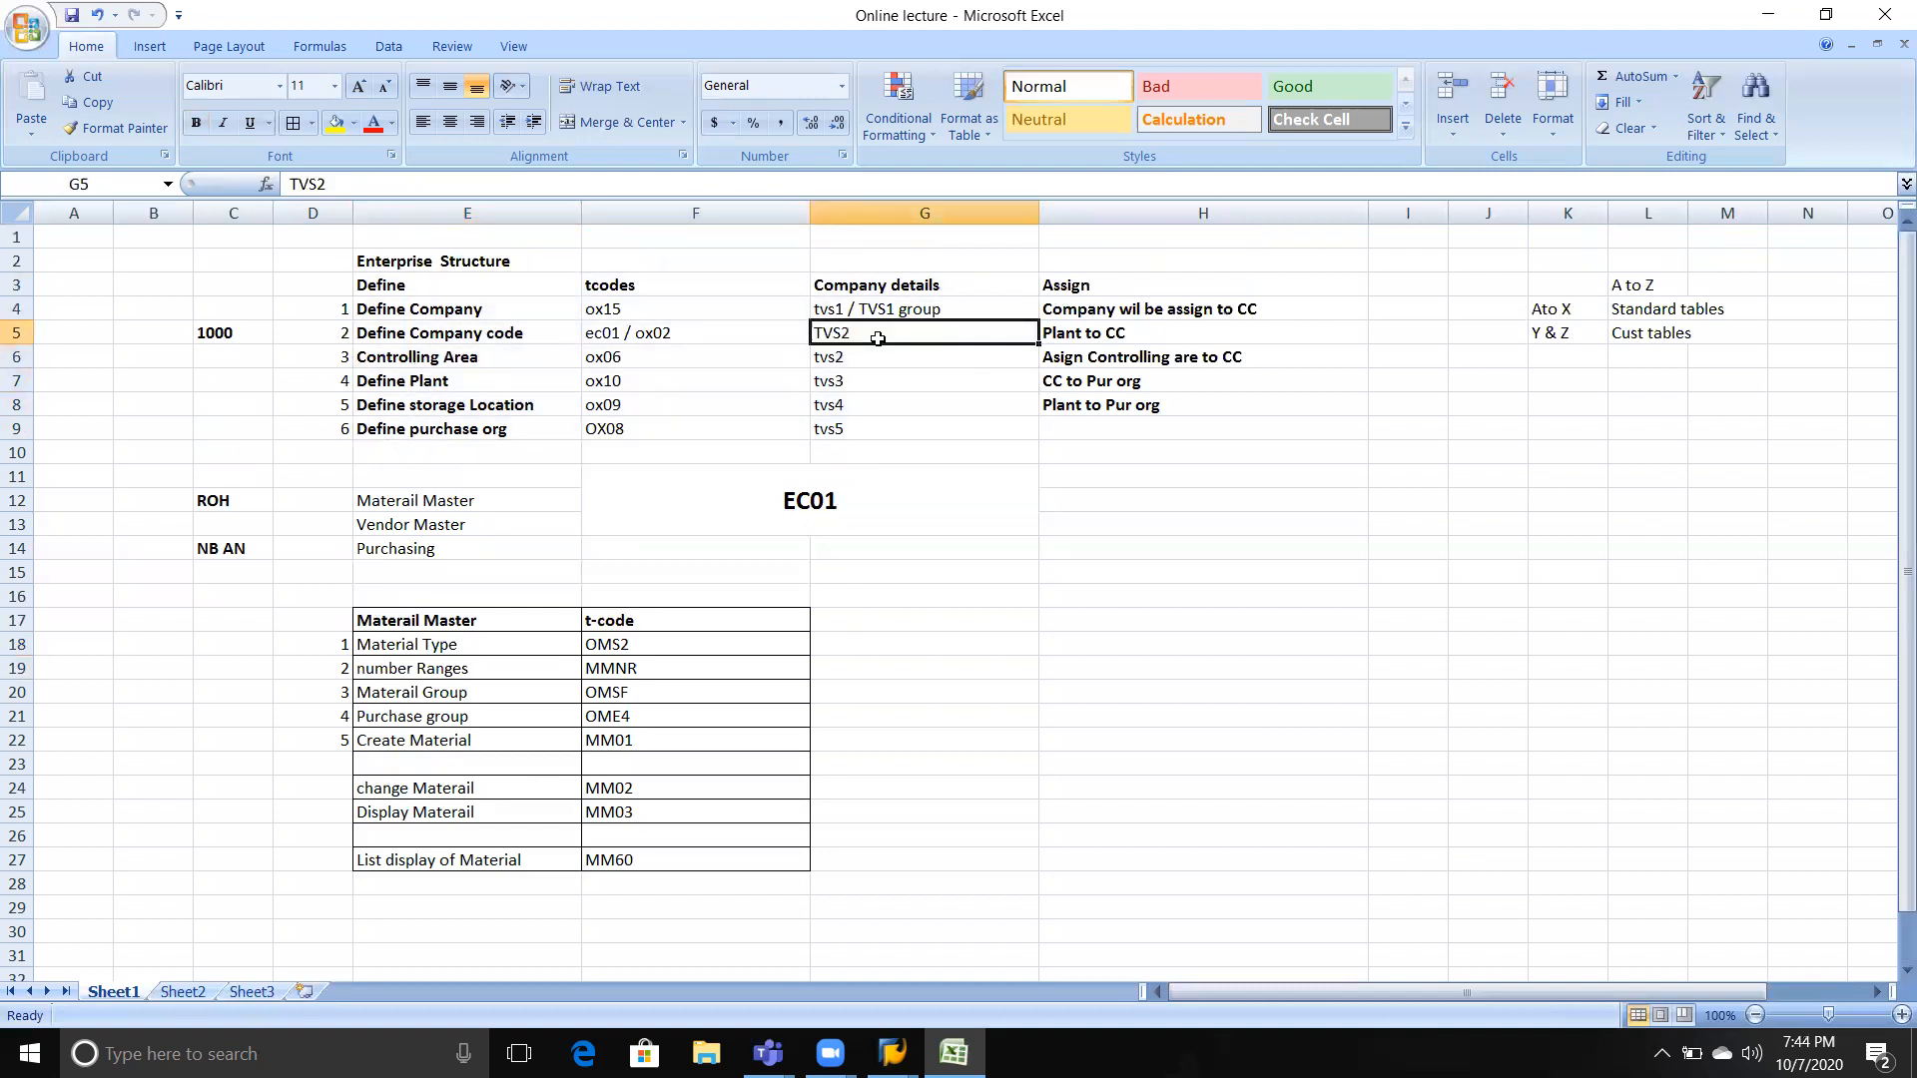
click(878, 368)
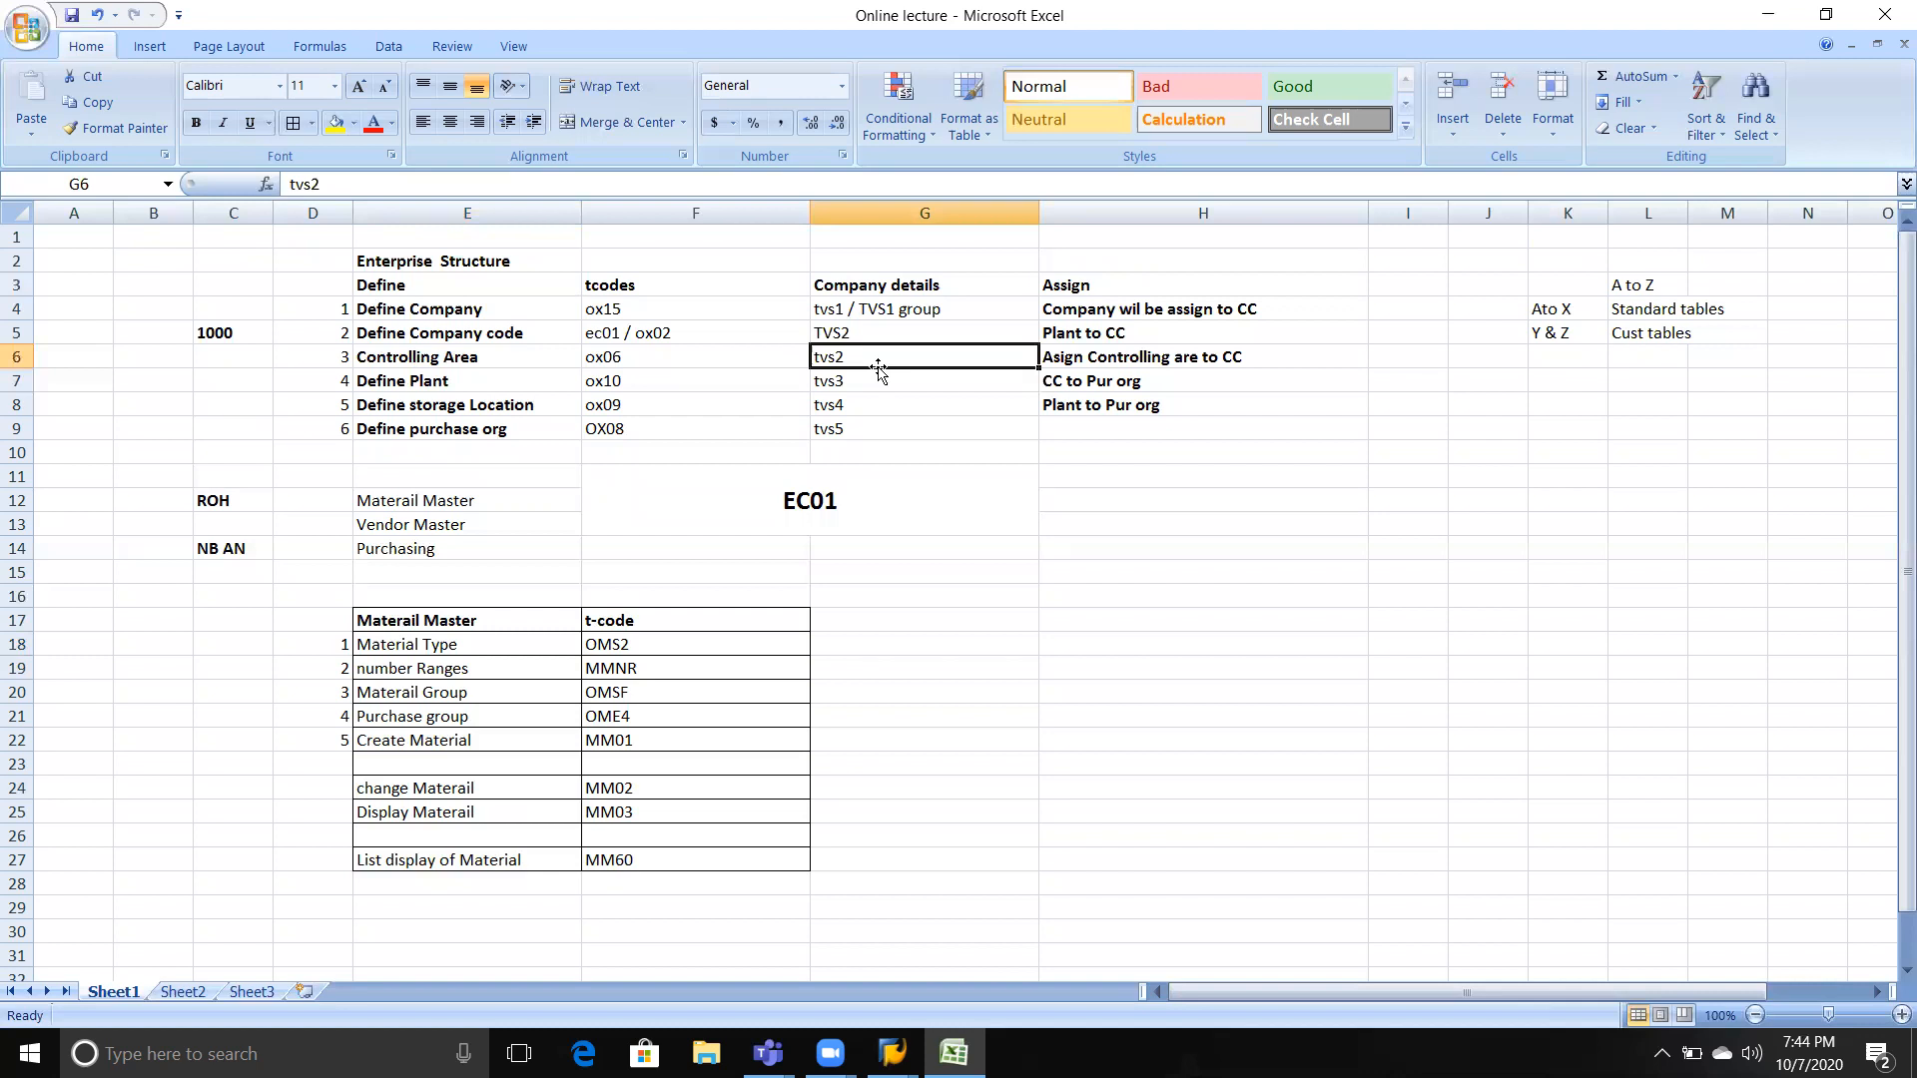
click(653, 643)
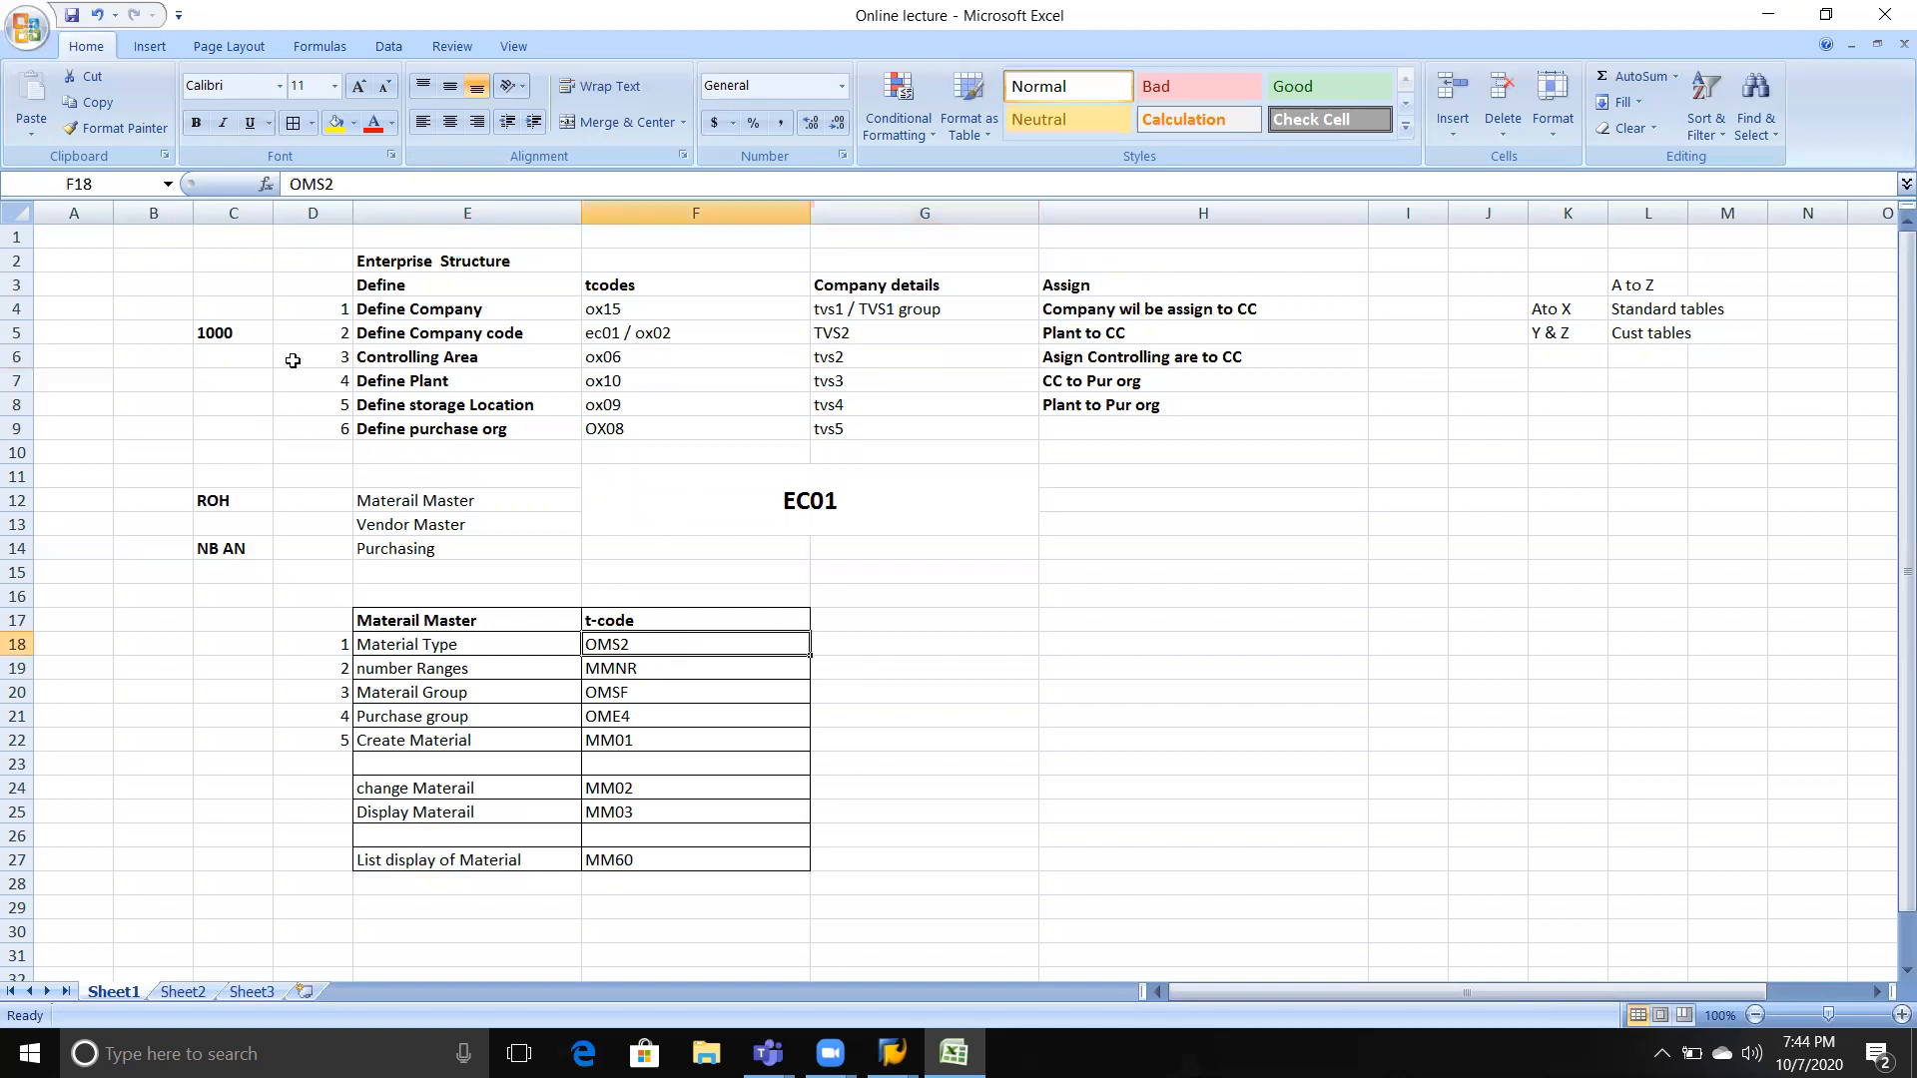
drag(199, 333, 469, 329)
click(225, 331)
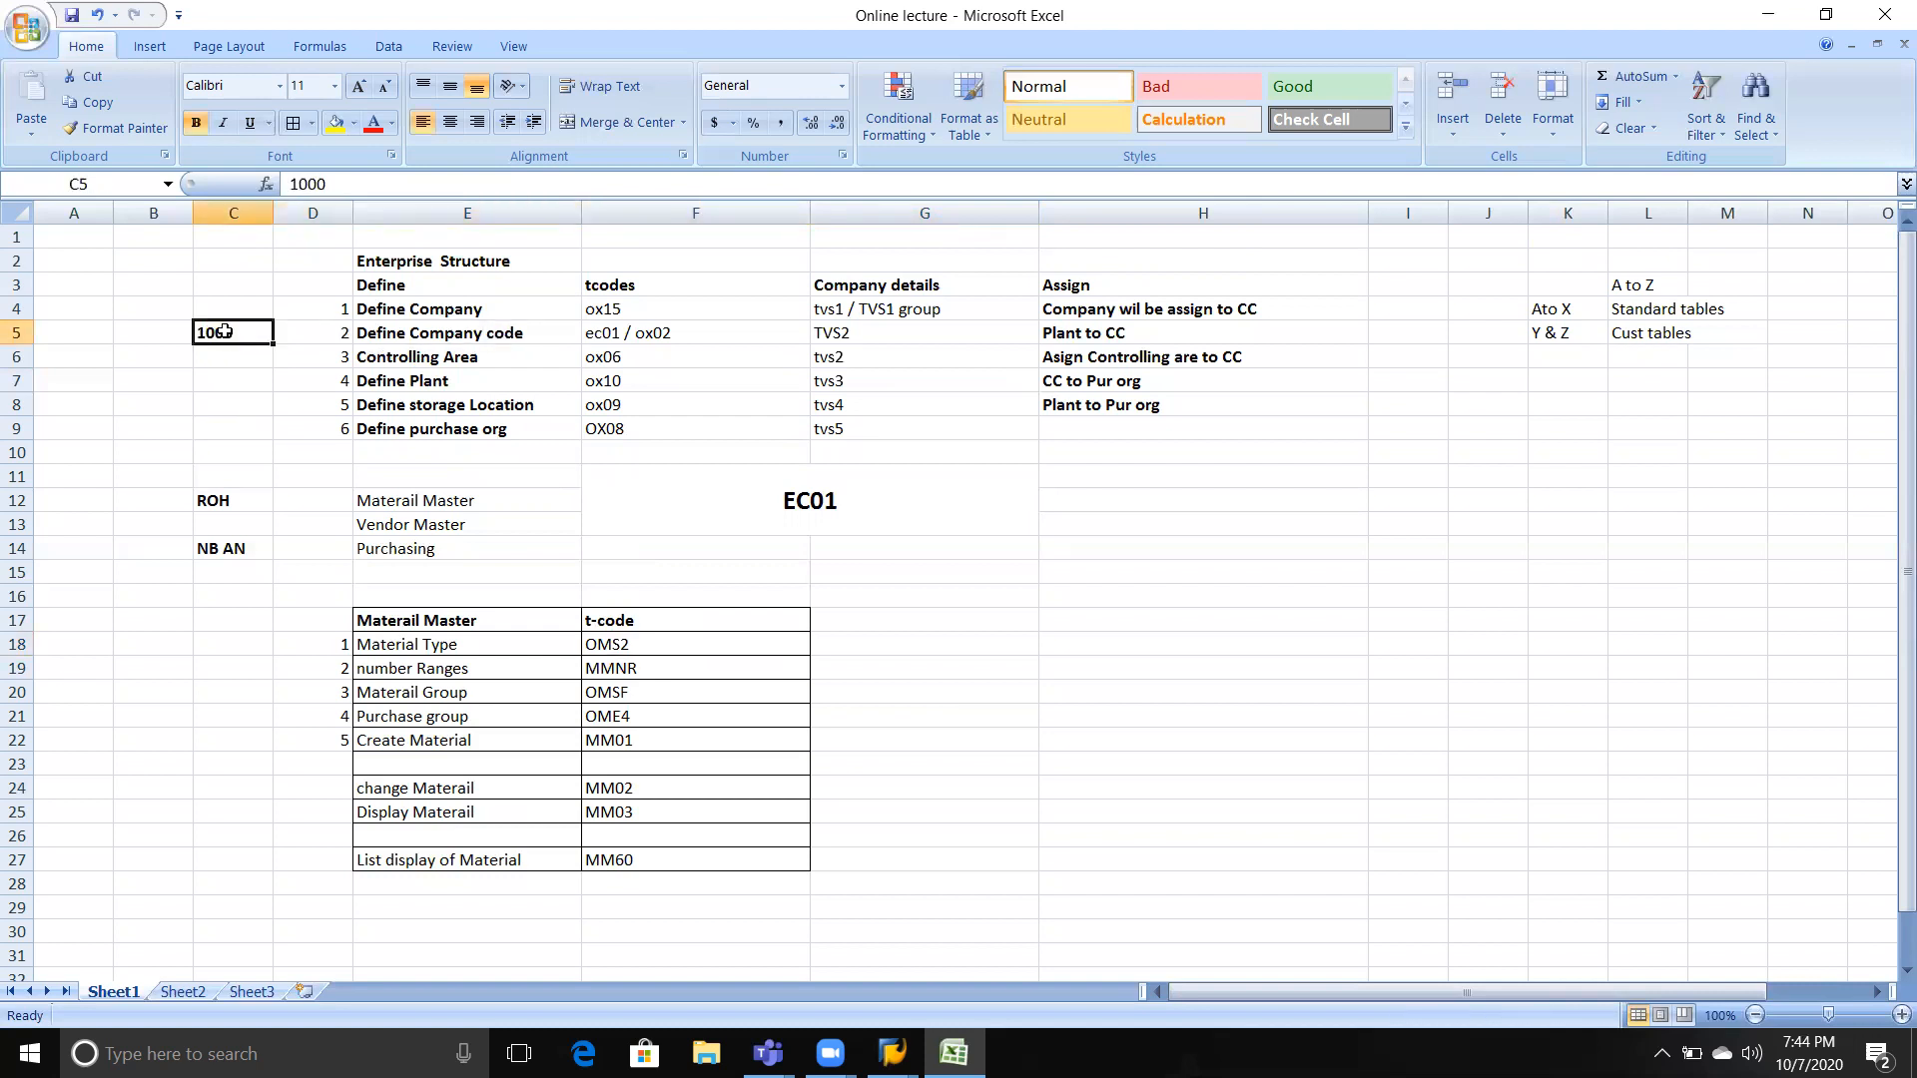
click(436, 333)
click(711, 333)
click(821, 329)
Copy ROH from C12 into C18, beside the Material Type row.
click(235, 645)
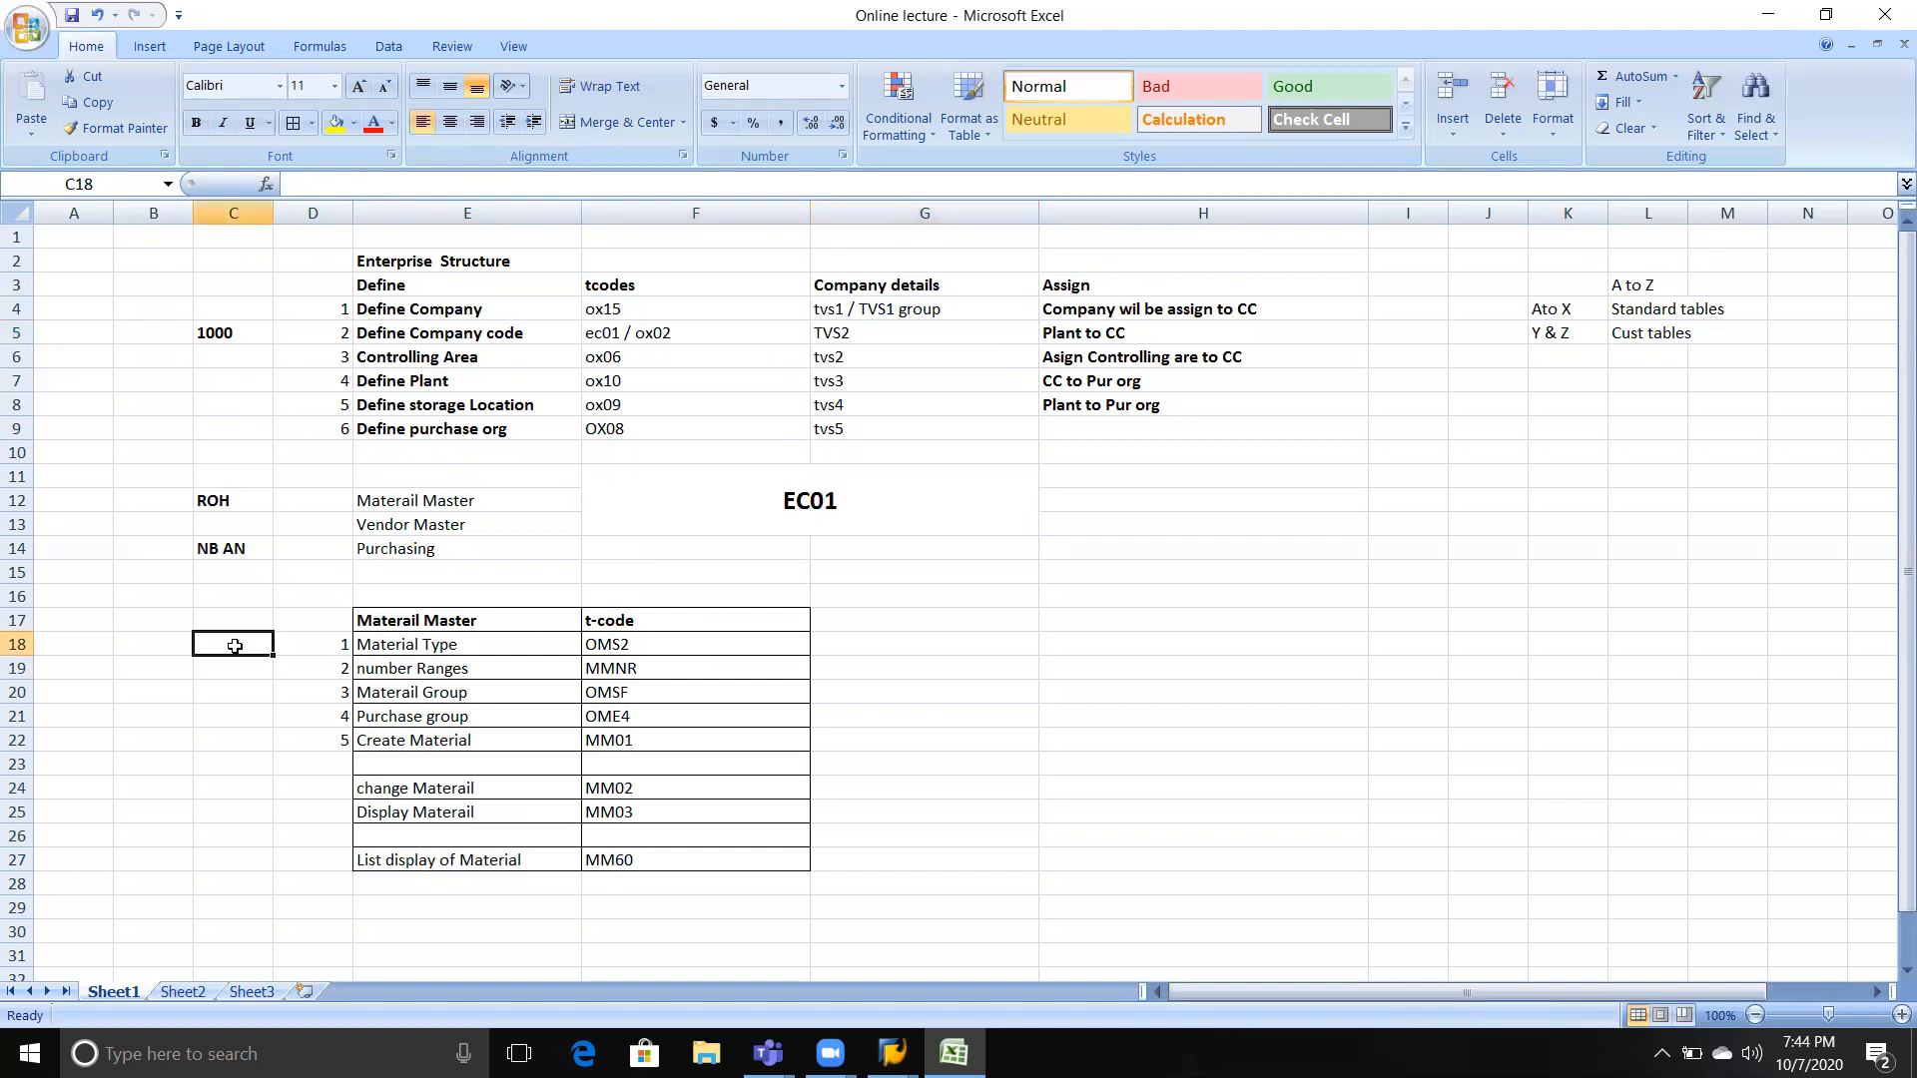
click(226, 499)
key(ctrl+c)
click(231, 640)
key(ctrl+v)
Enter "Raw material" in B18 and auto-fit column B to its contents.
click(169, 646)
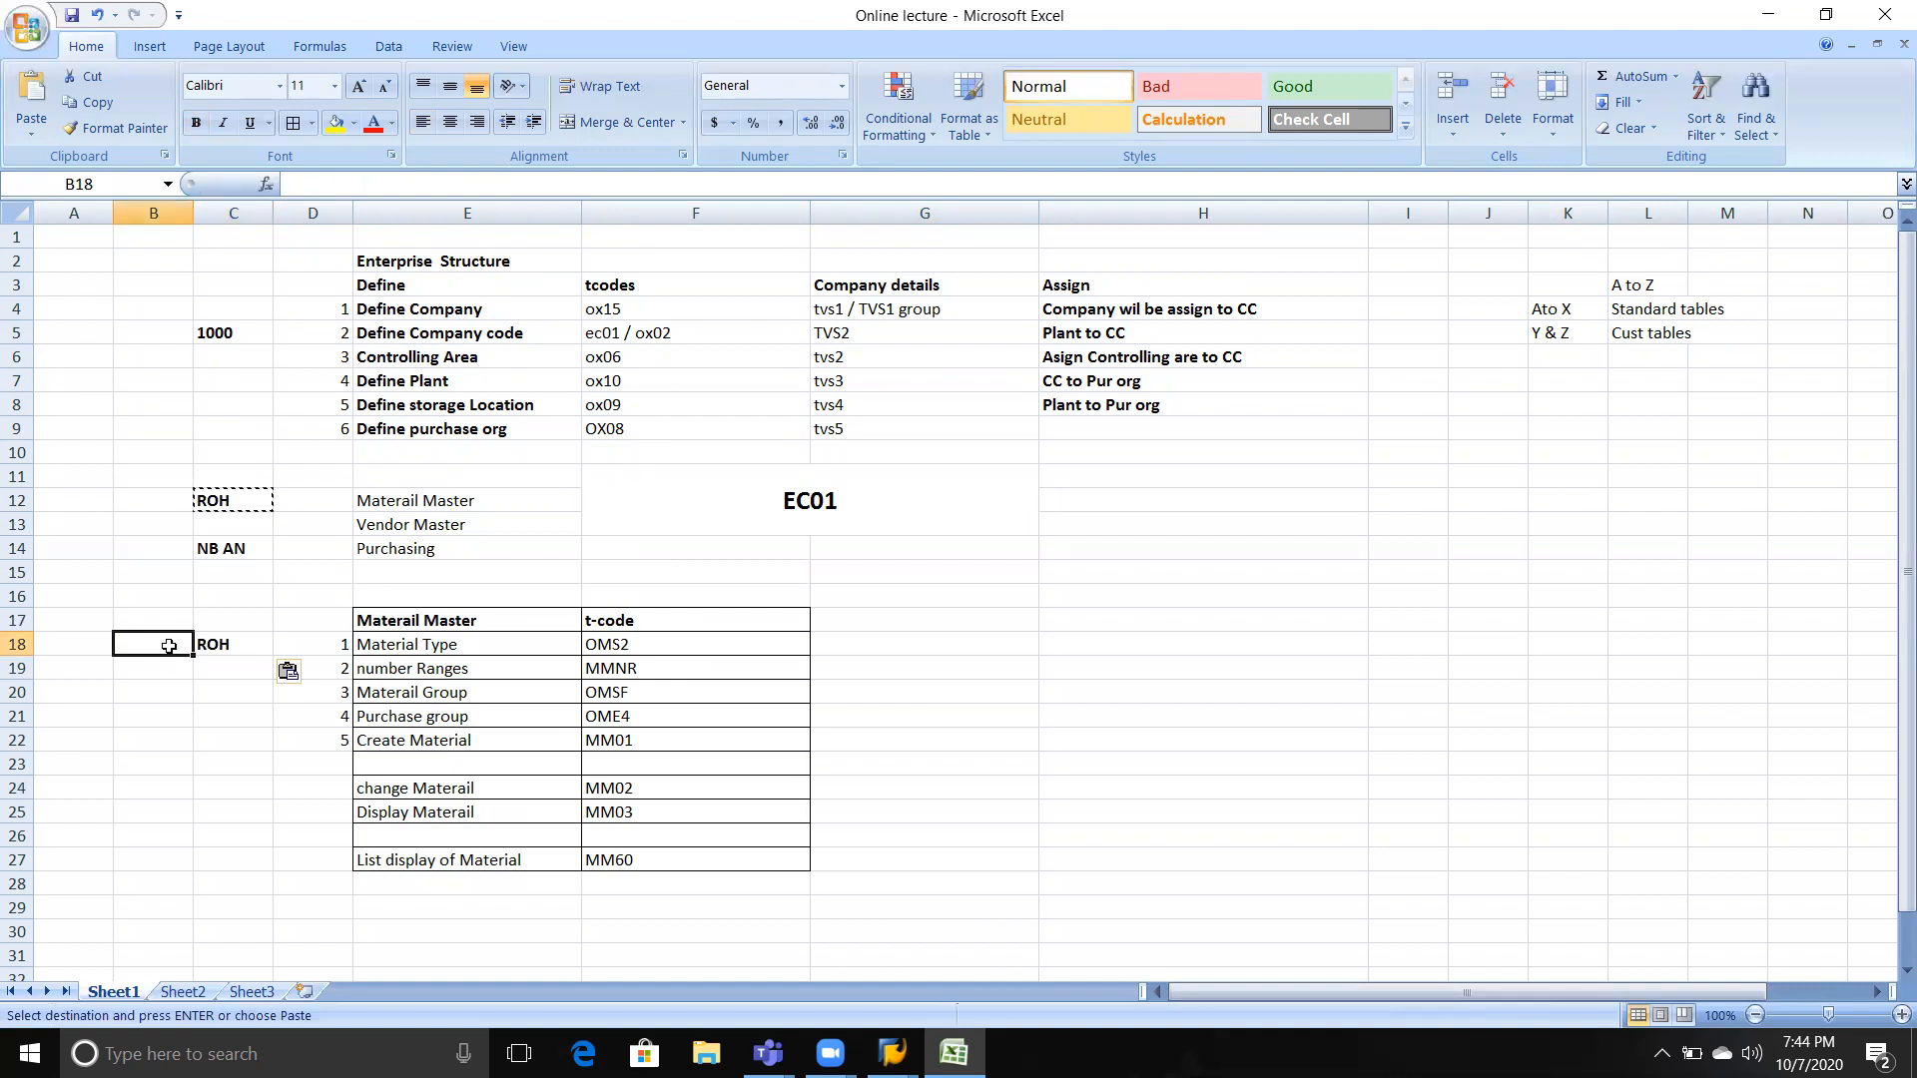
text(rA)
key(BackSpace)
key(BackSpace)
text(Raw material)
key(Tab)
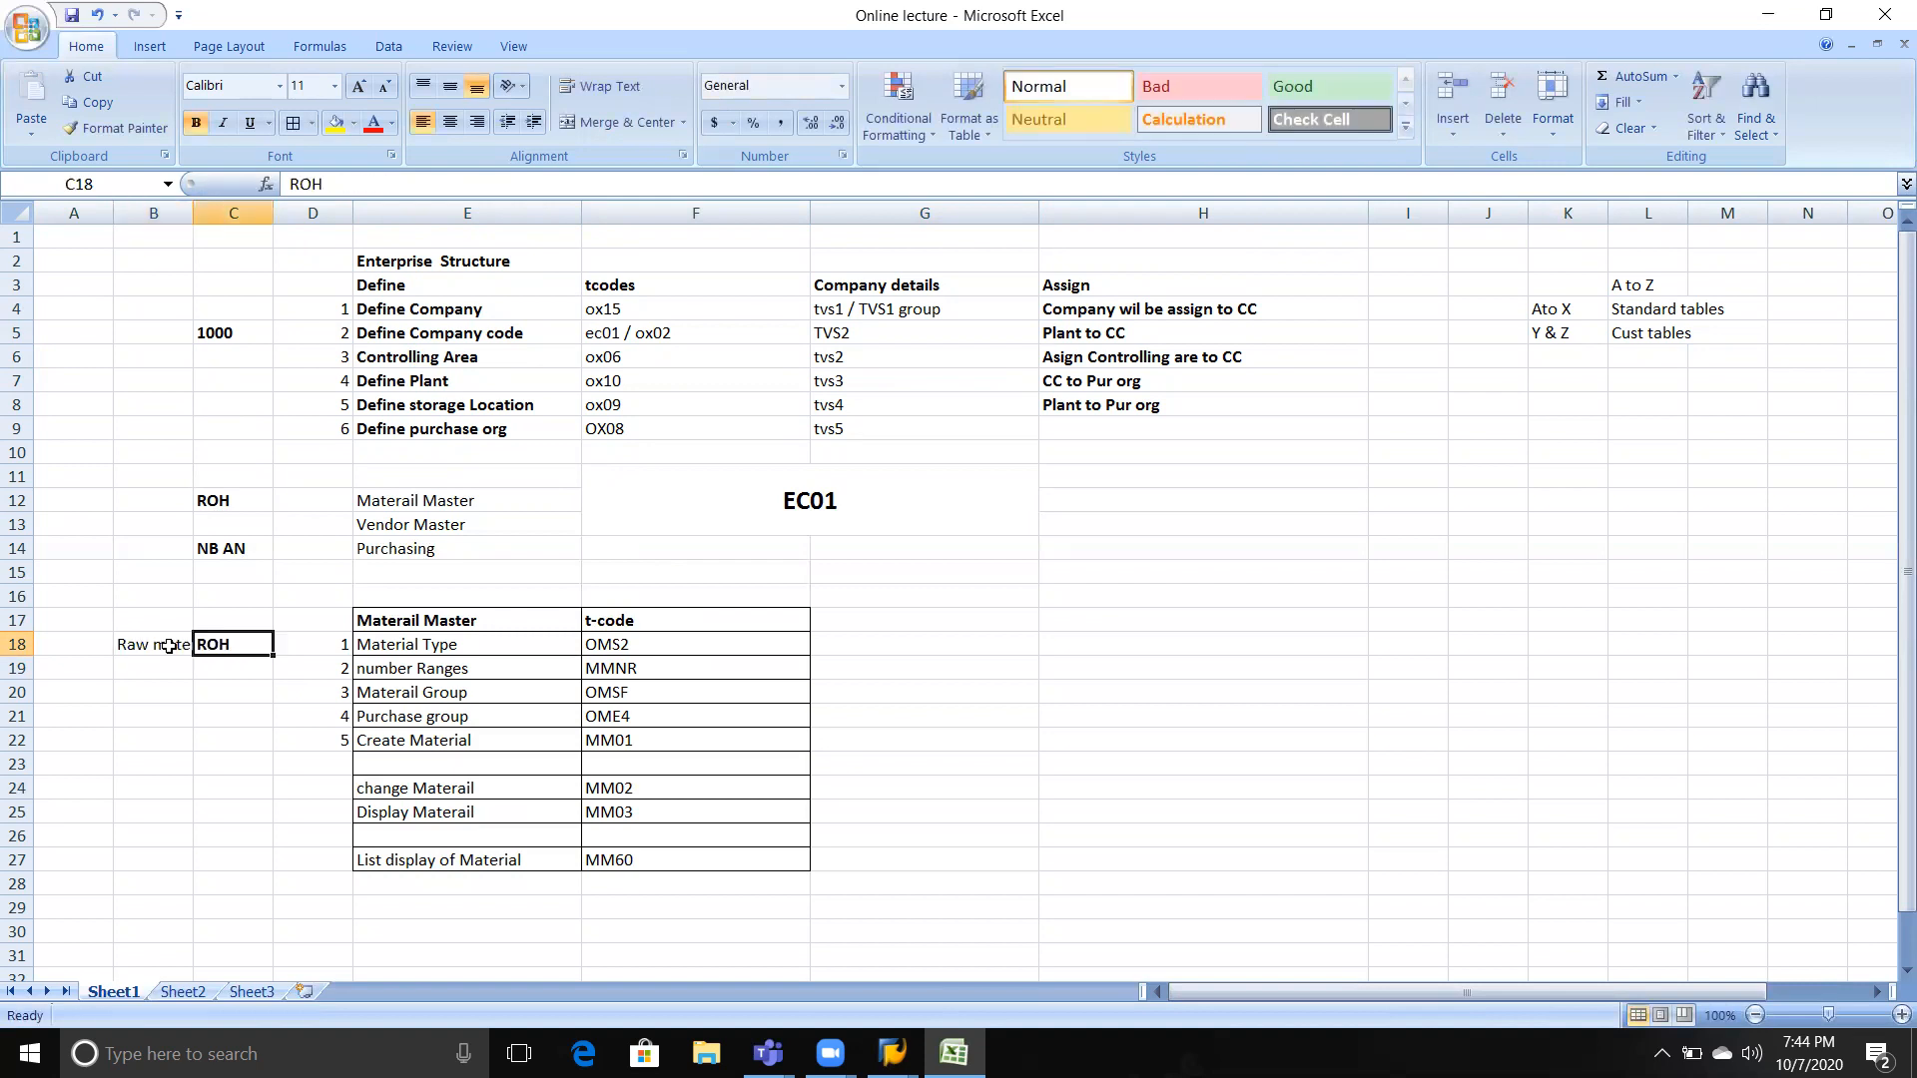
double_click(193, 212)
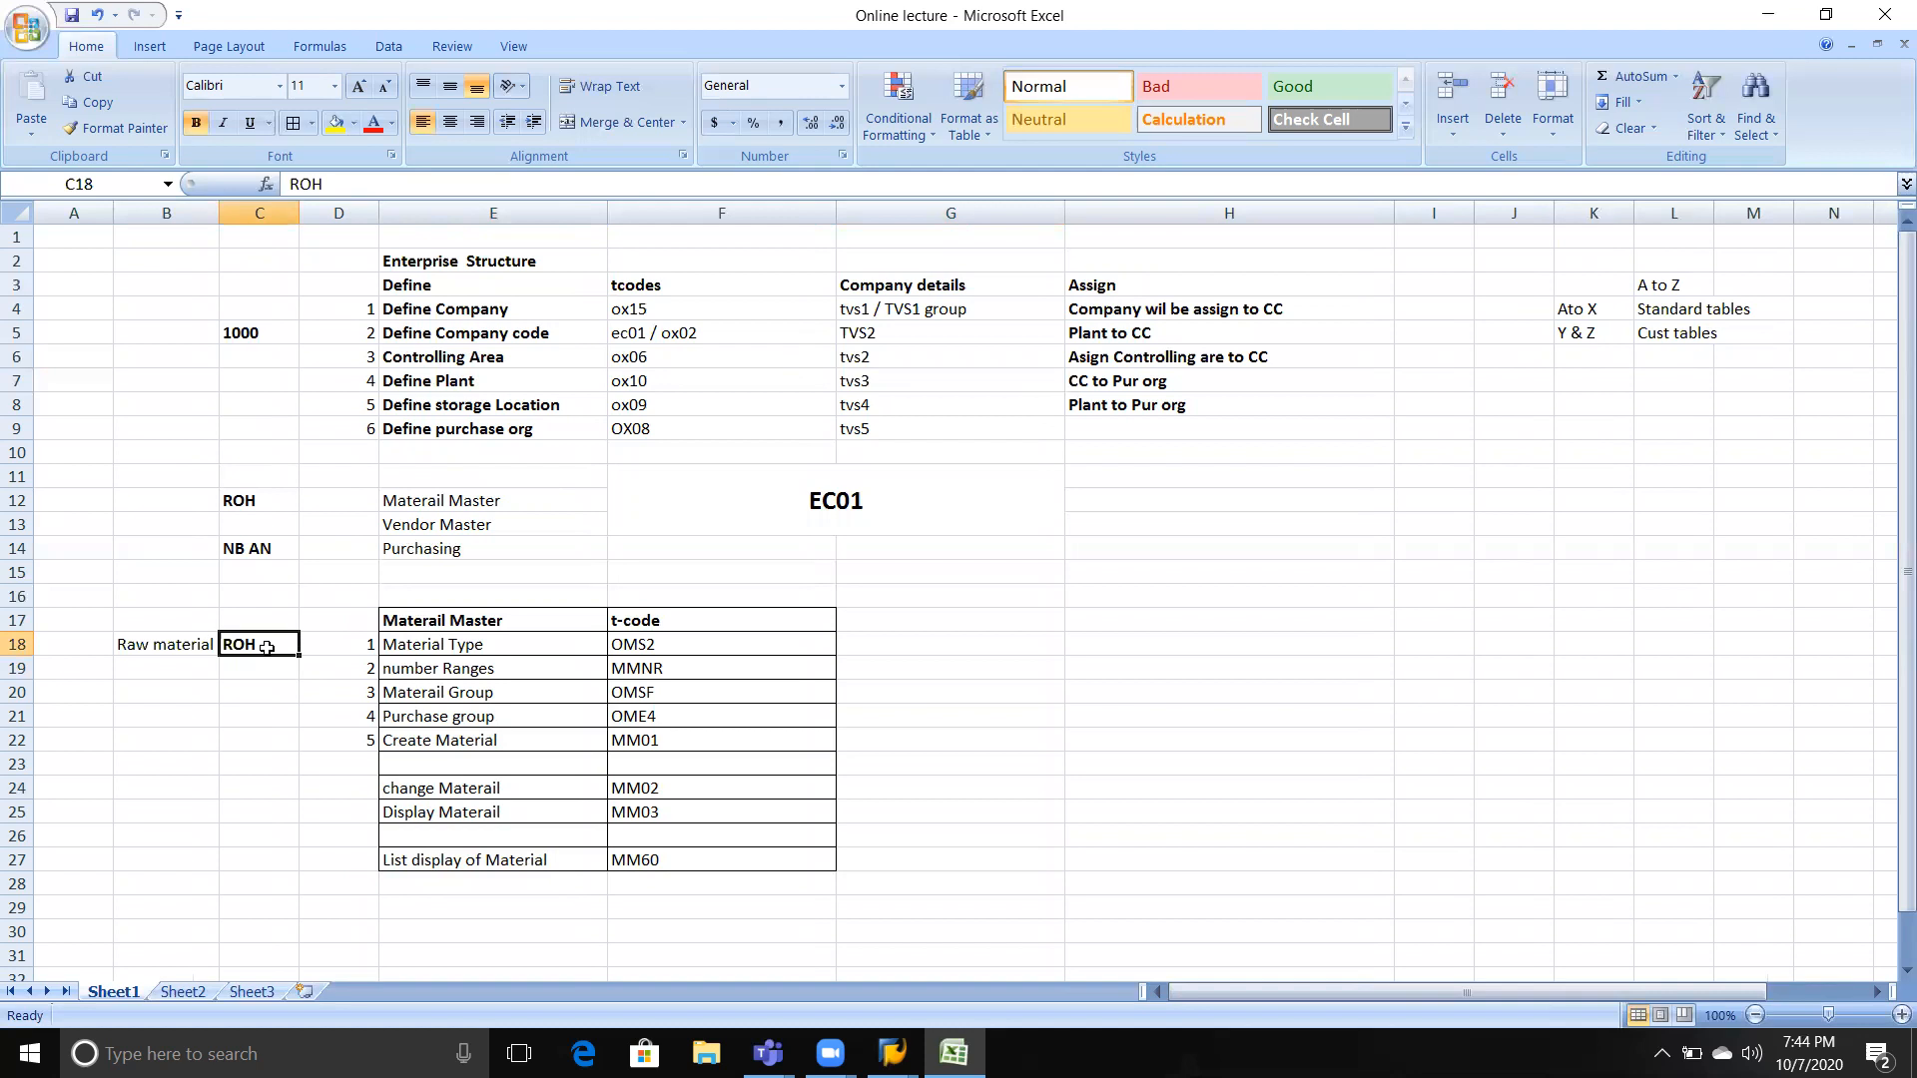
Check the Material Type t-code in row 18 and switch to the SAP Easy Access window.
click(467, 648)
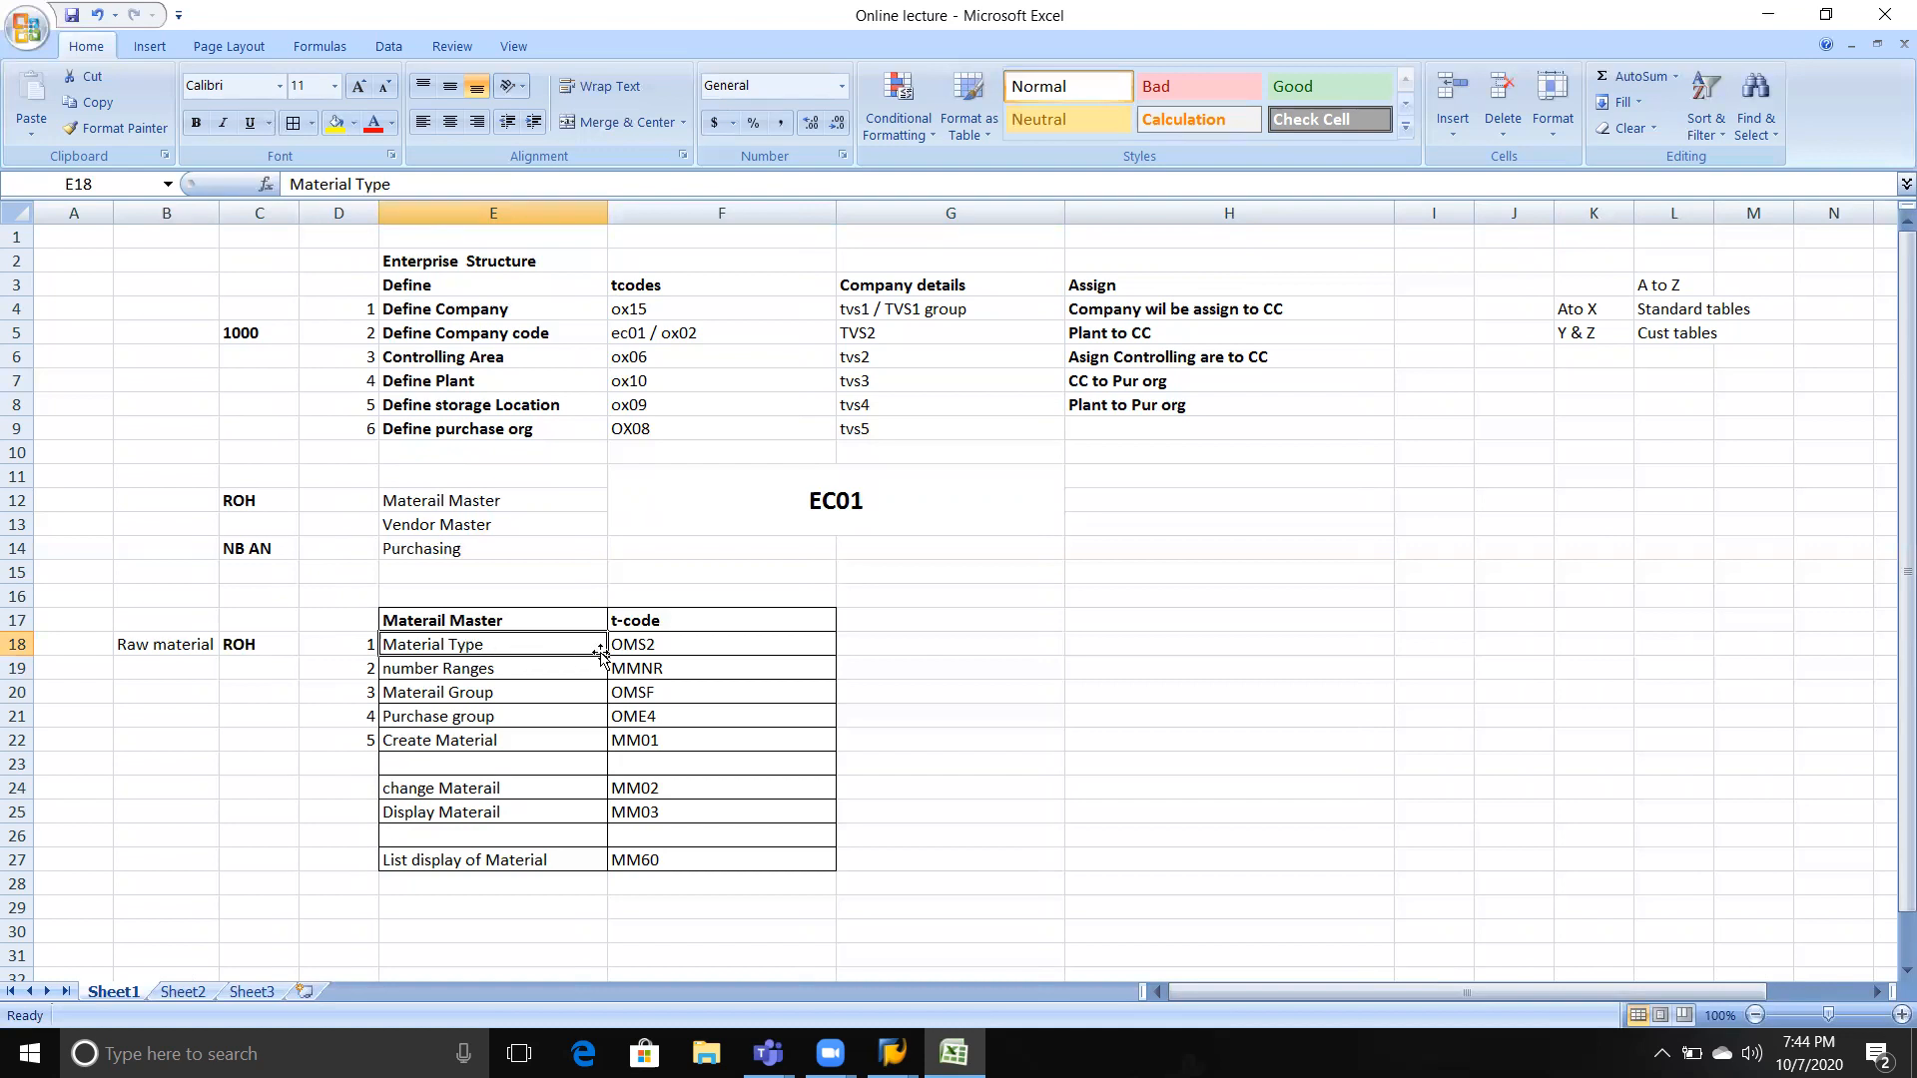
click(633, 645)
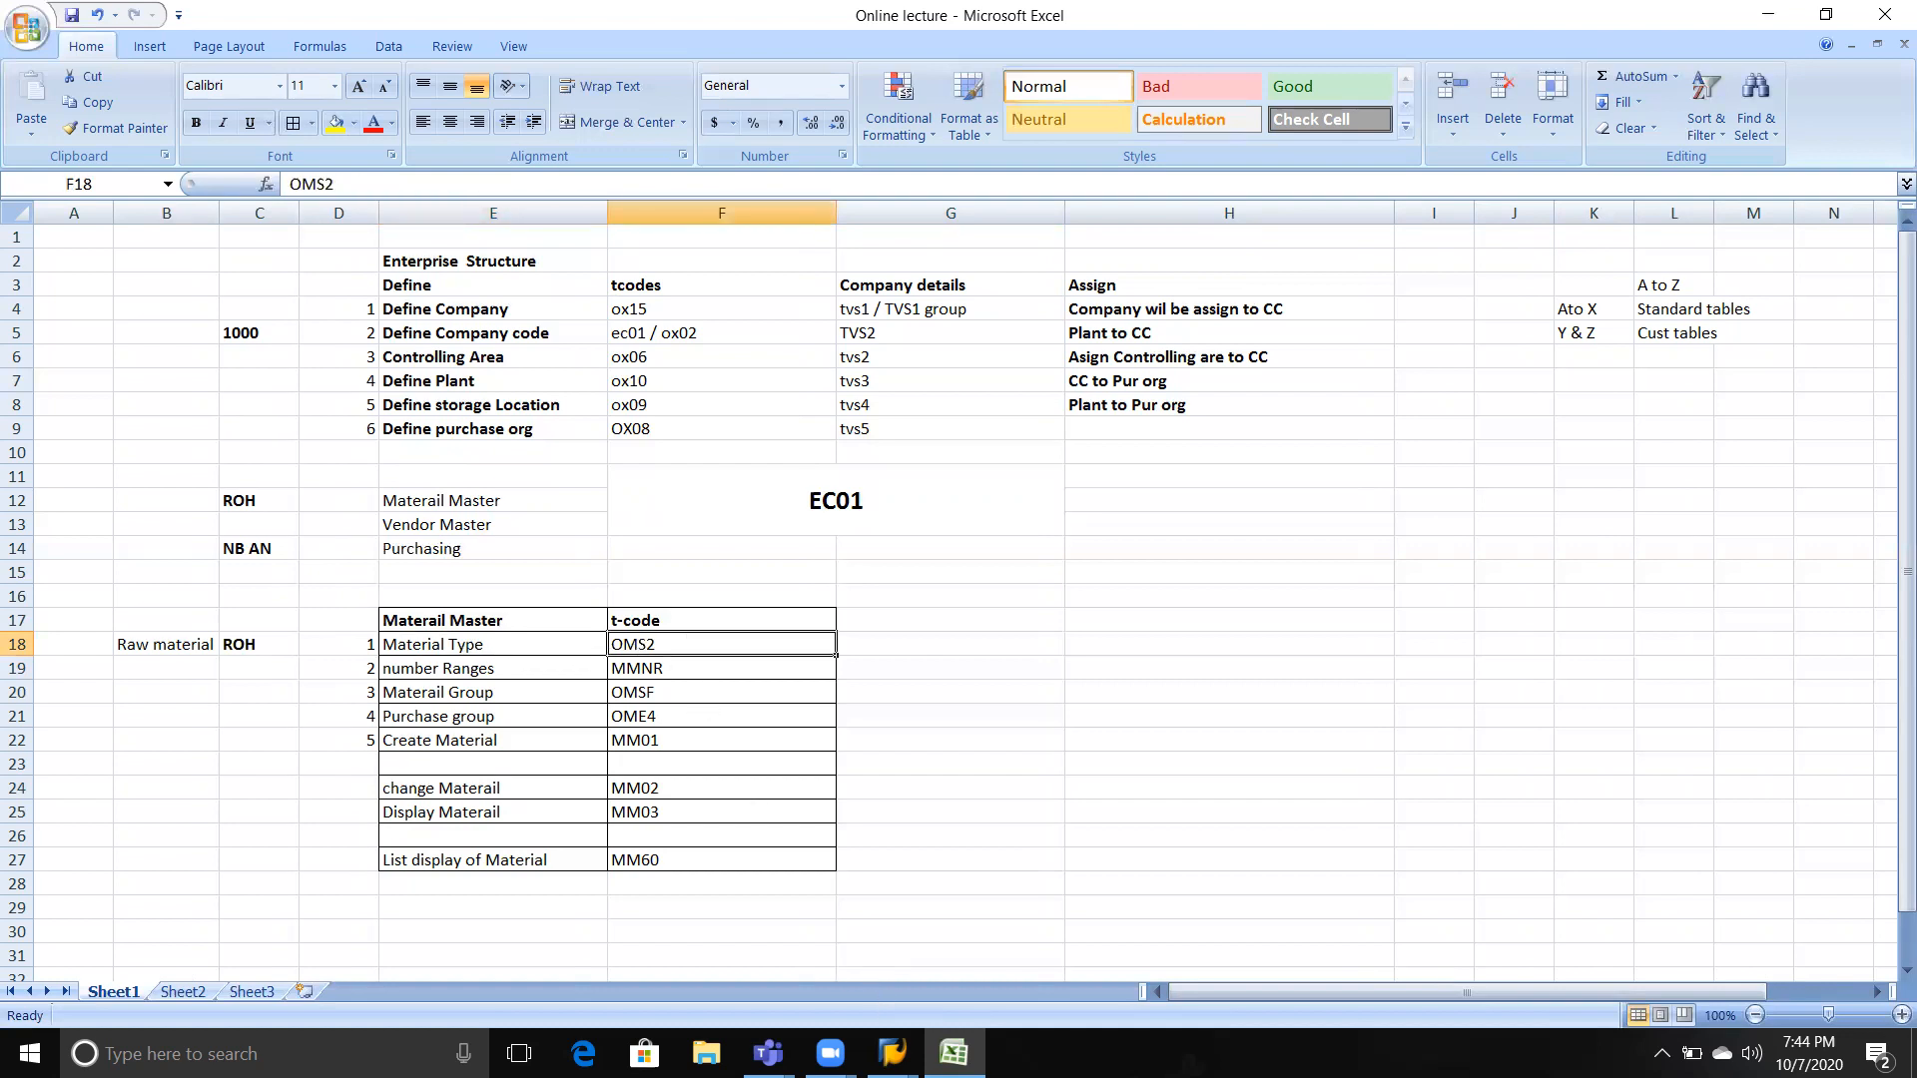
click(892, 1051)
click(928, 990)
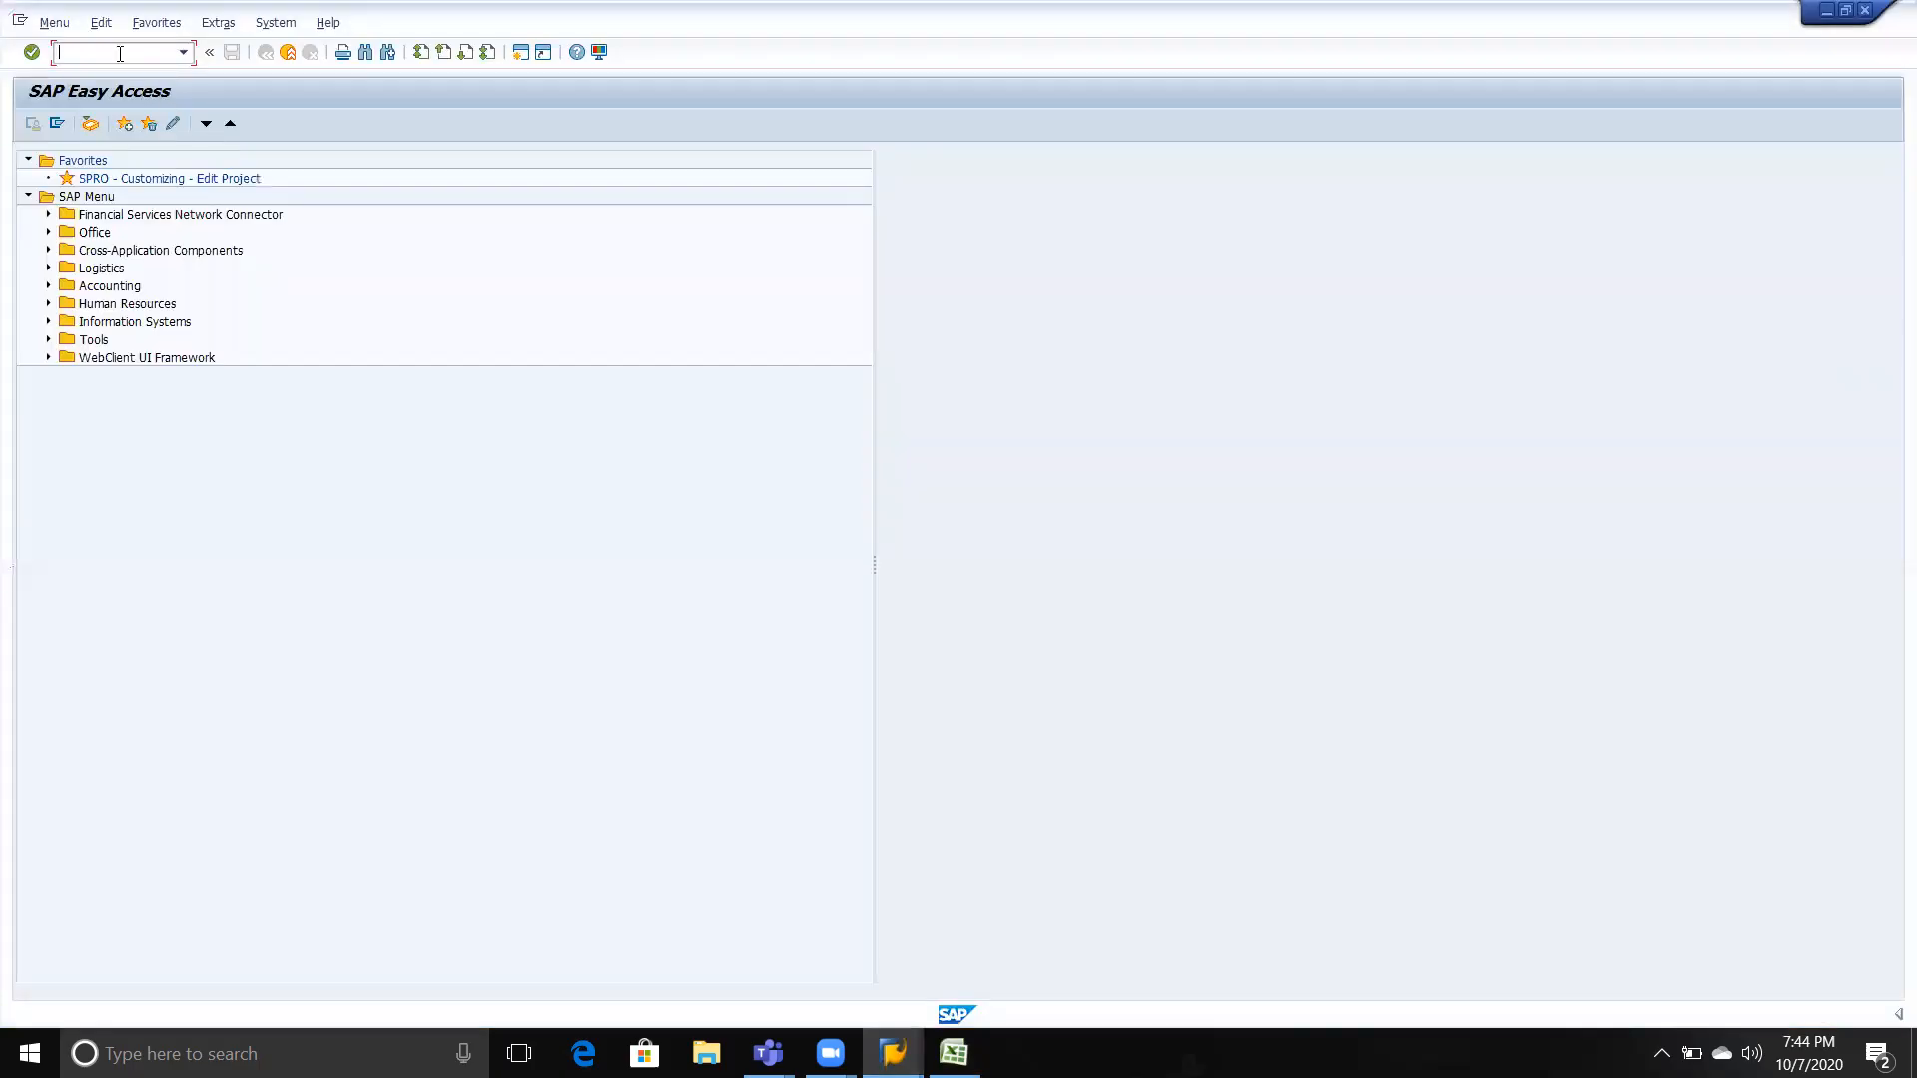
Open the material types overview with transaction oms2, start an additional SAP session, and return to the overview.
text(oms2)
key(Return)
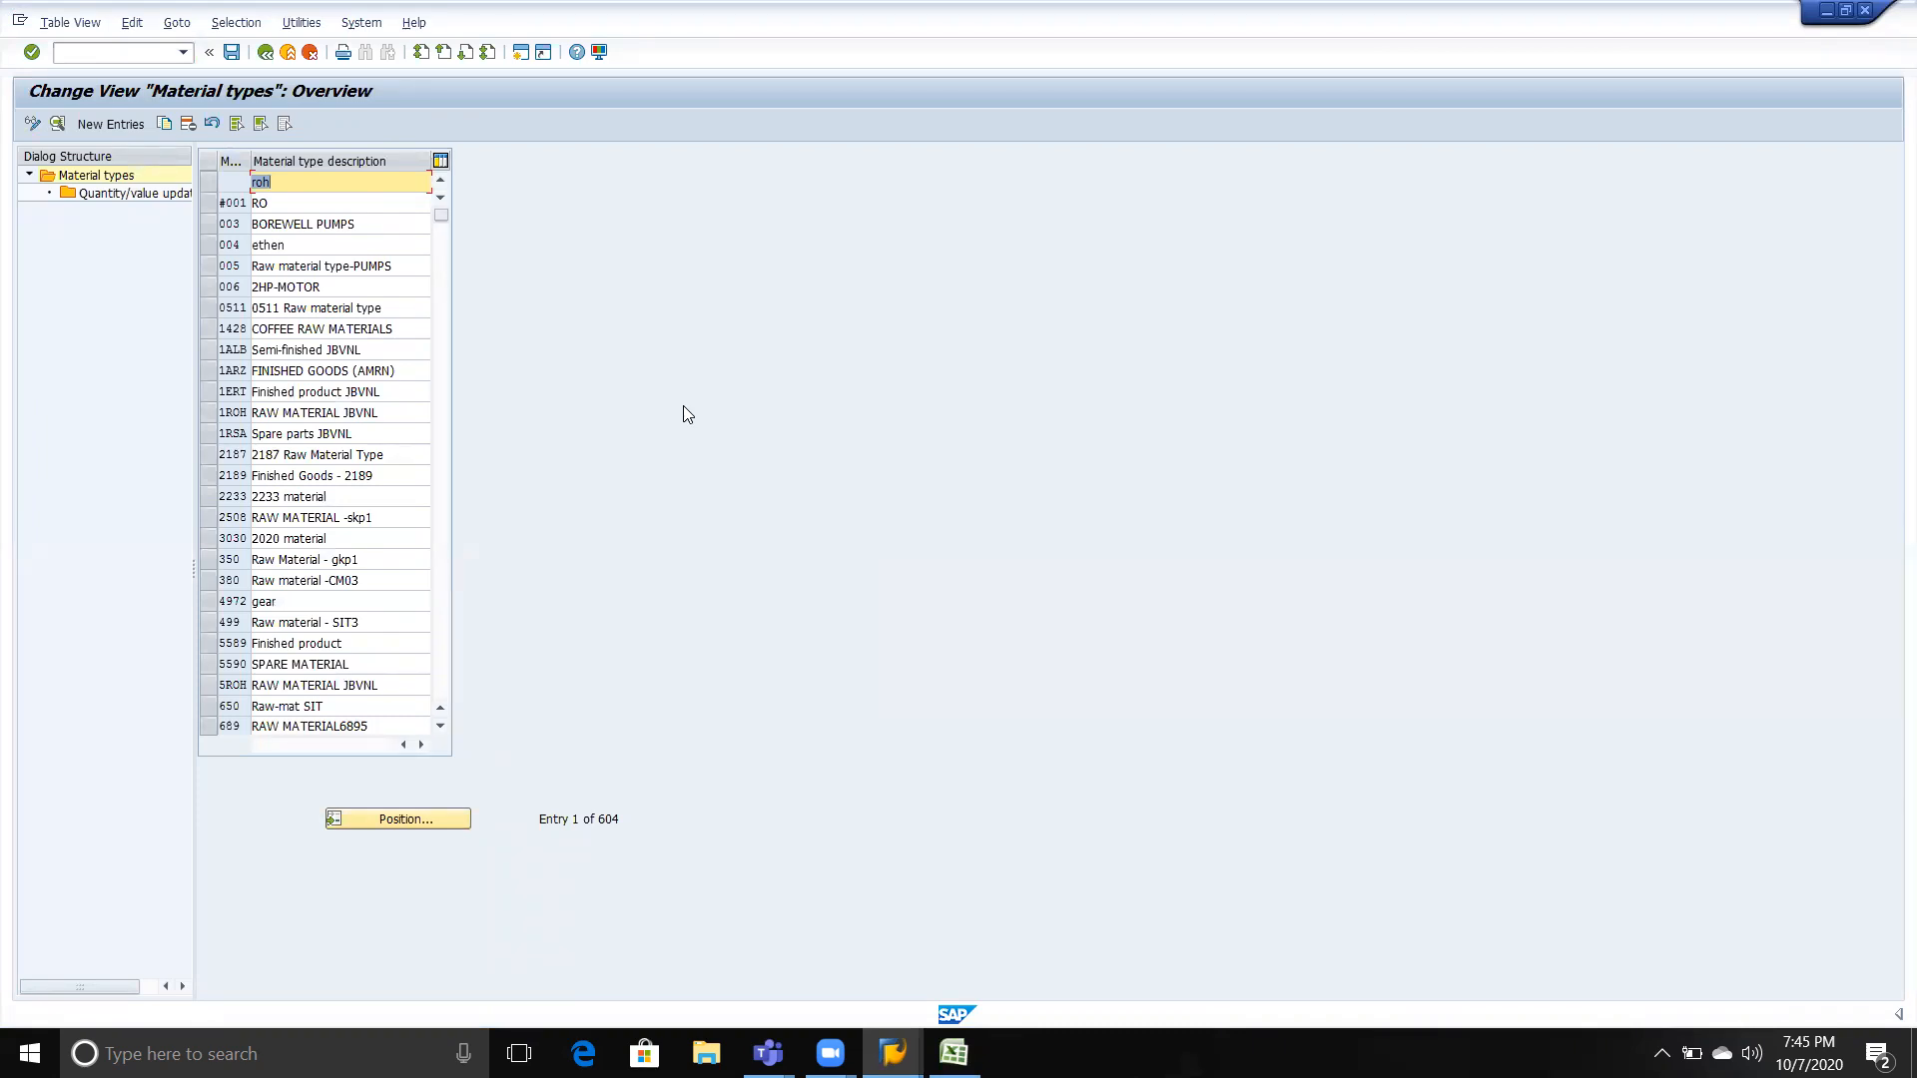
click(682, 405)
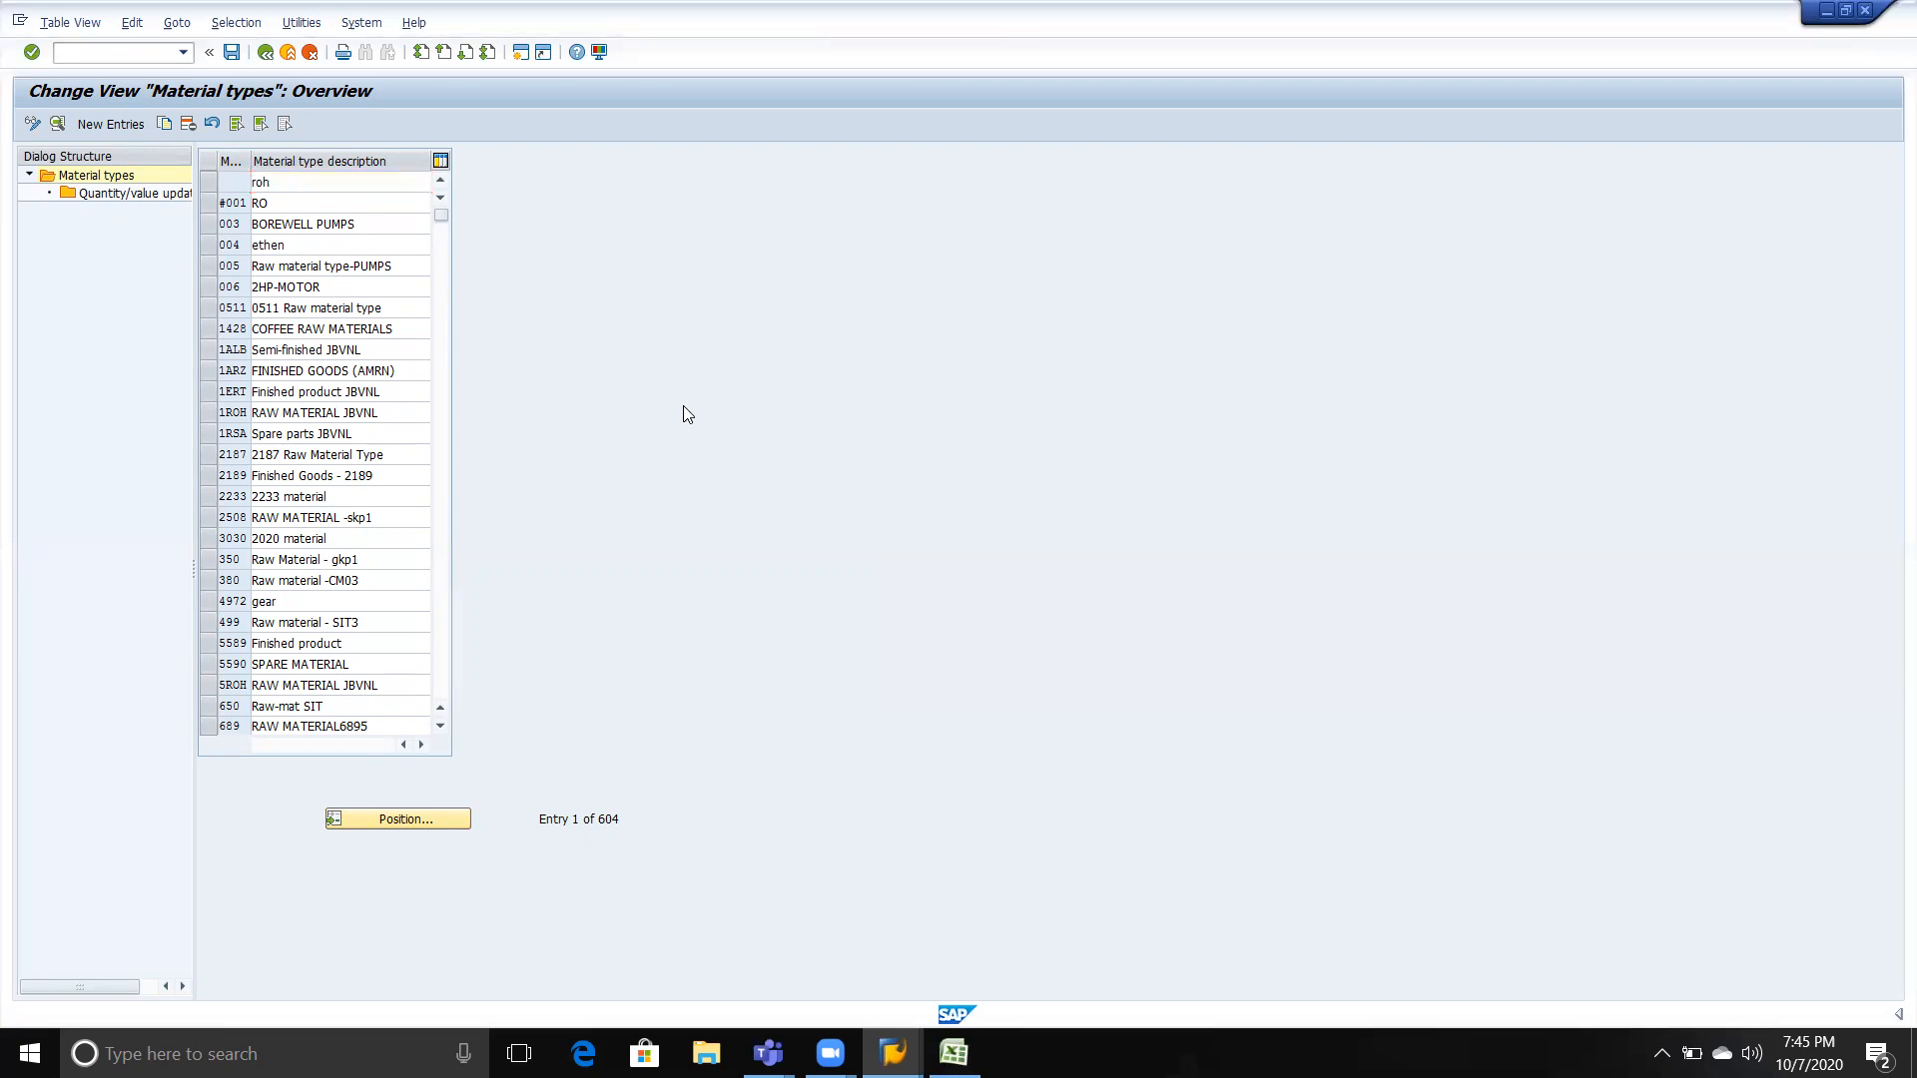
key(ctrl+n)
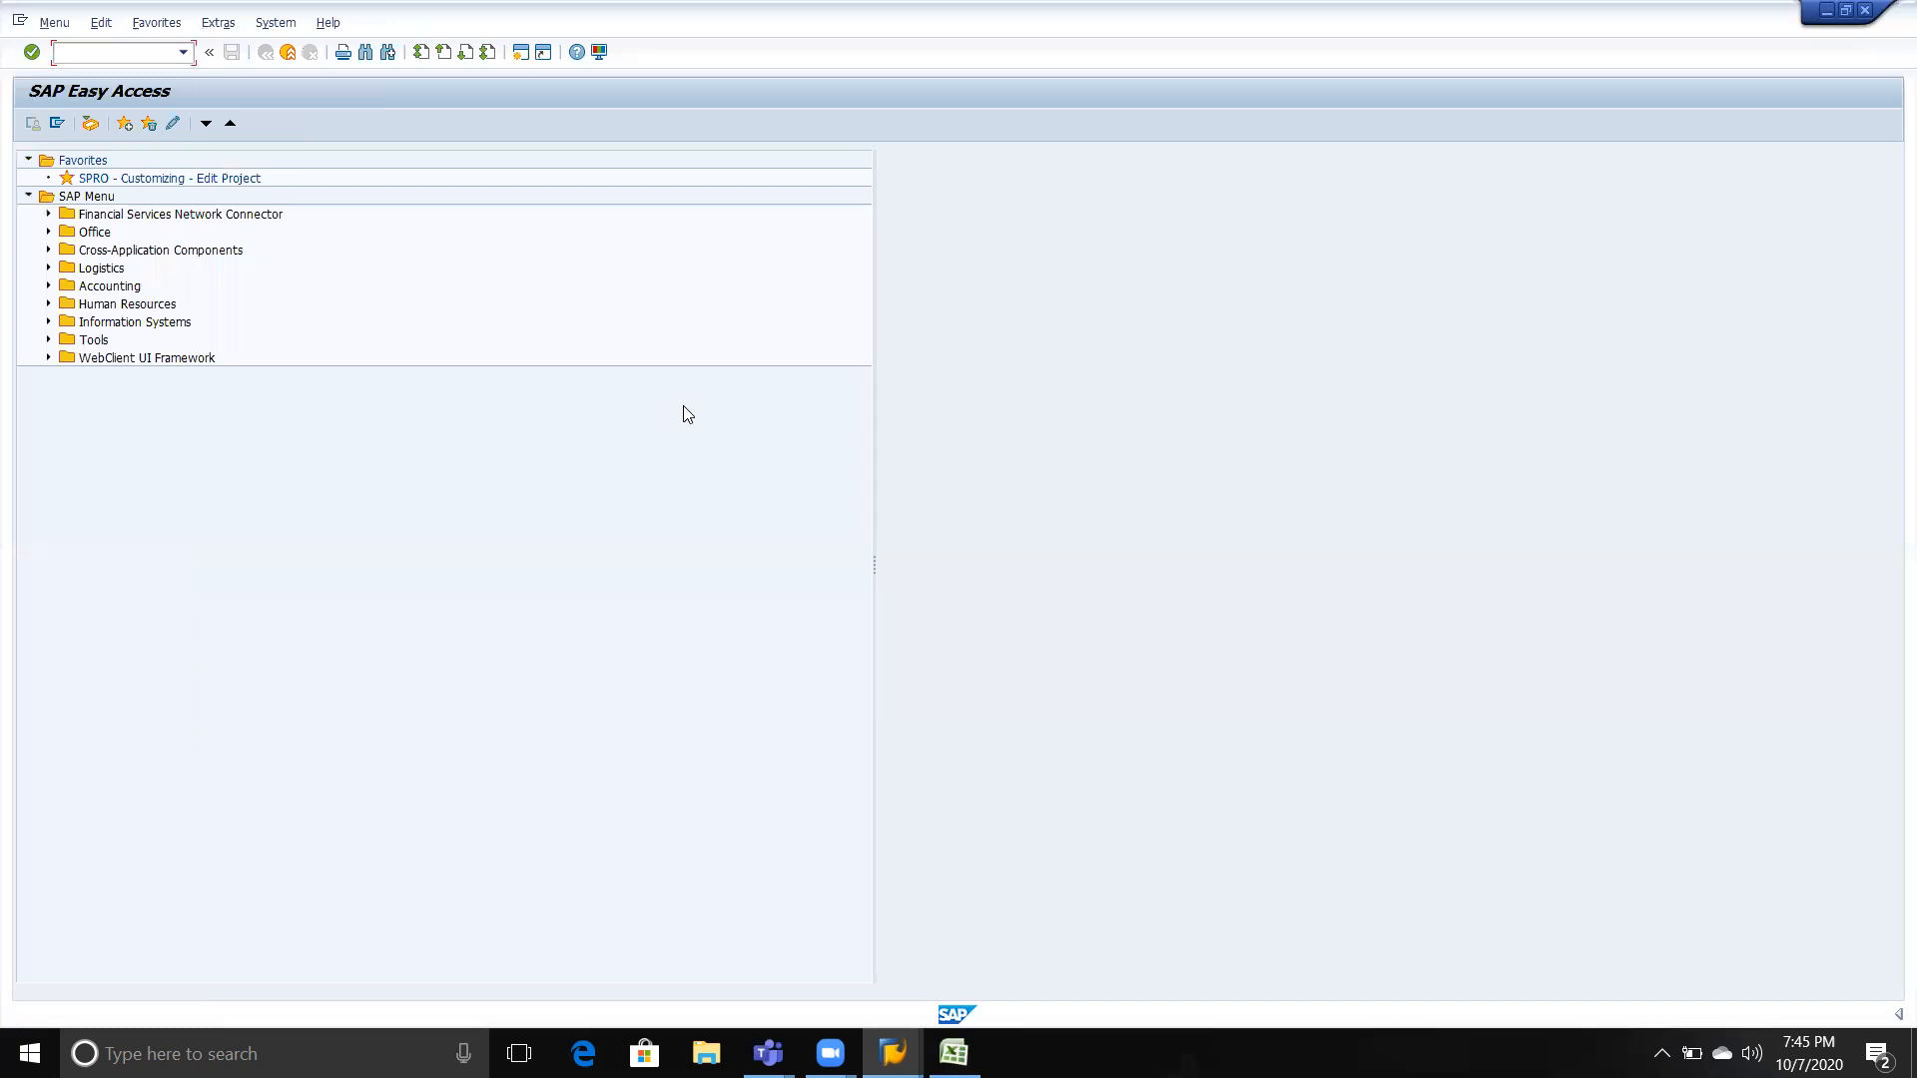
key(alt+Tab)
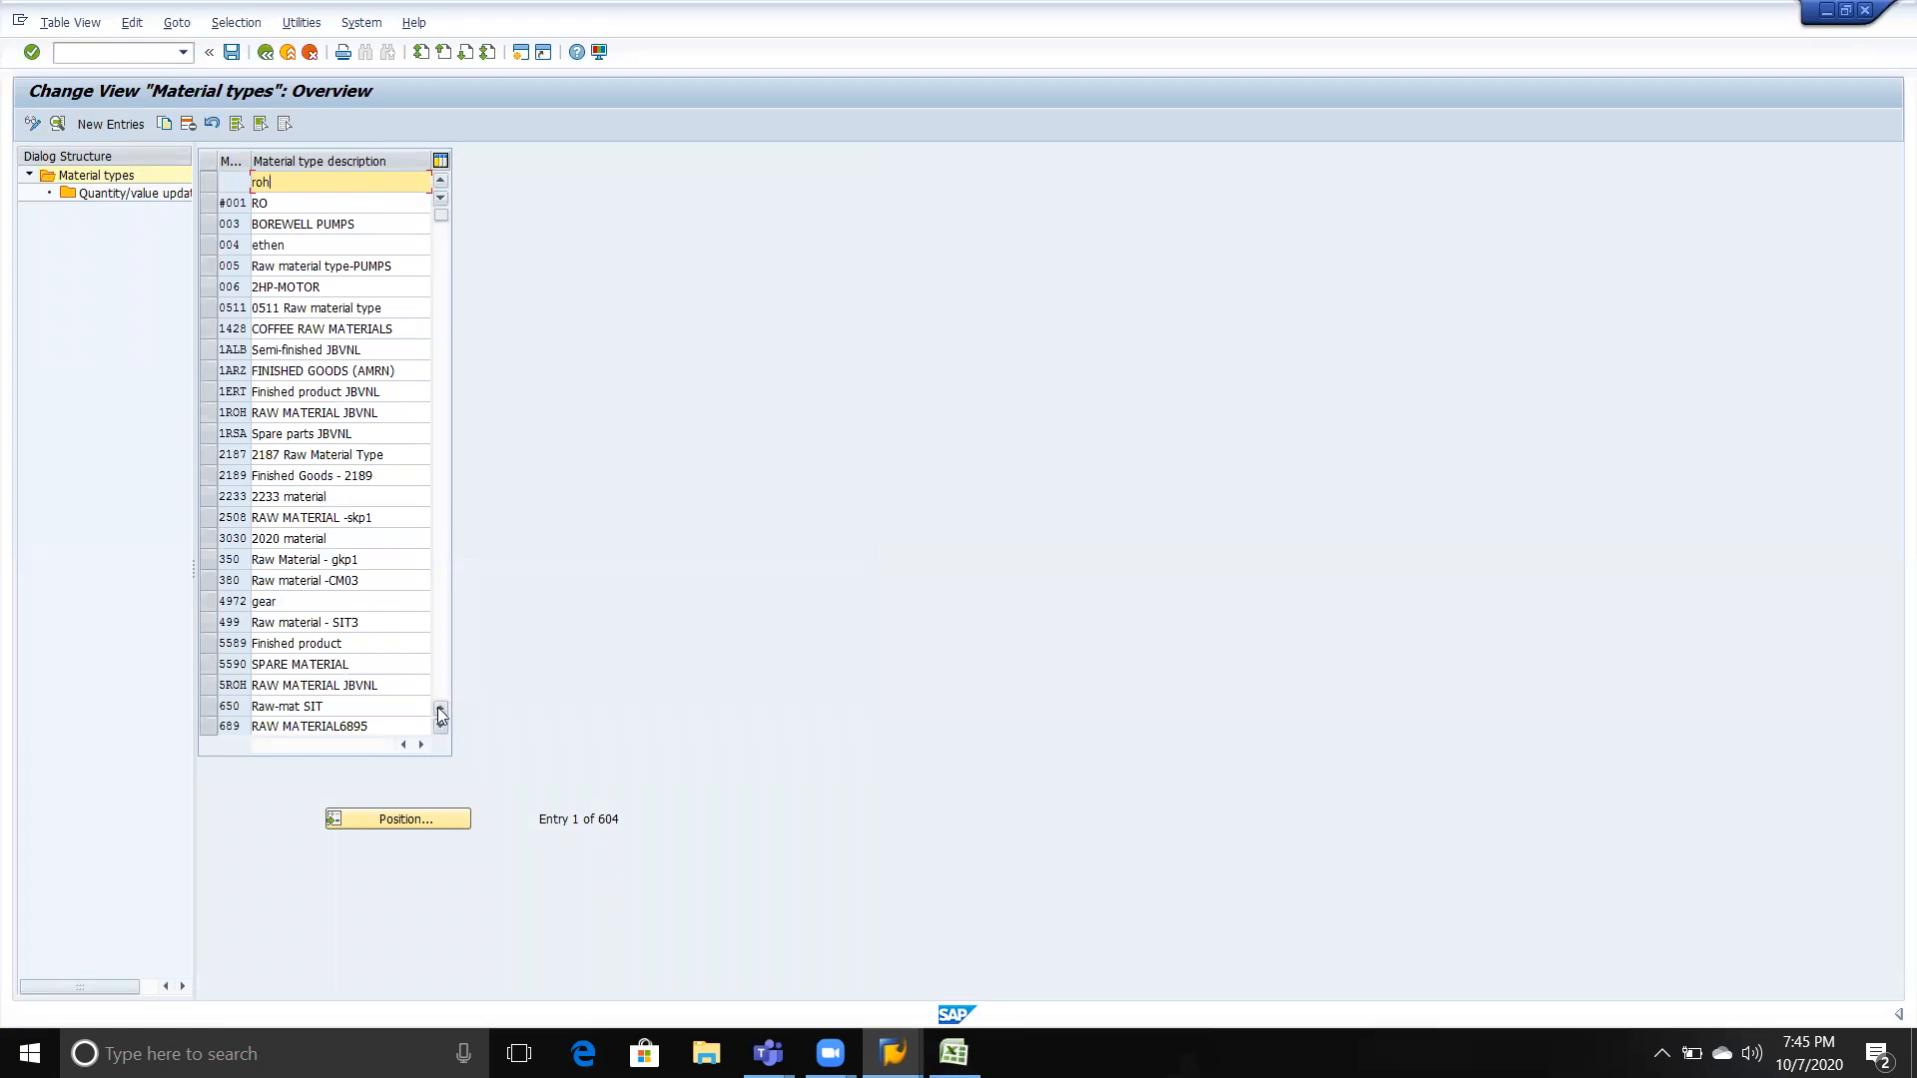
Locate material type ROH in the overview and begin copying its entry as the basis for a new type.
click(401, 818)
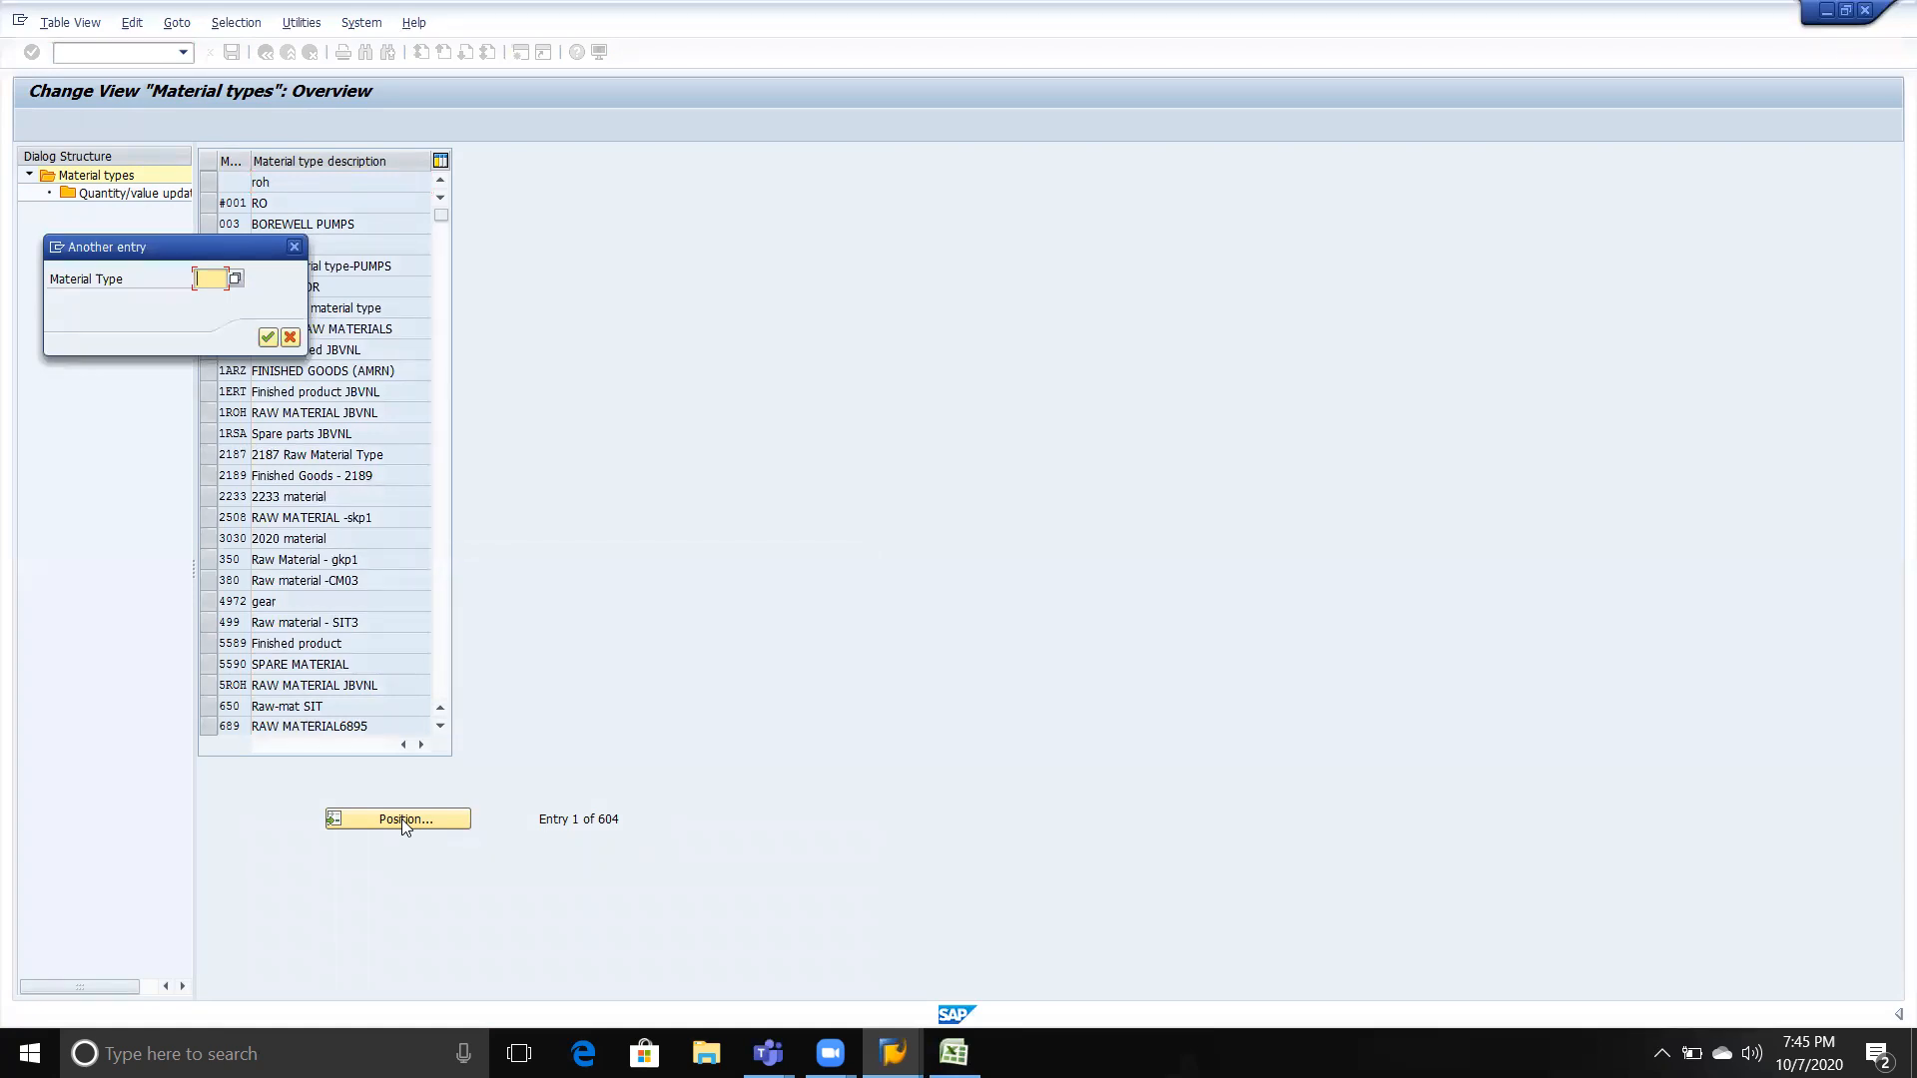
text(ROH)
key(Return)
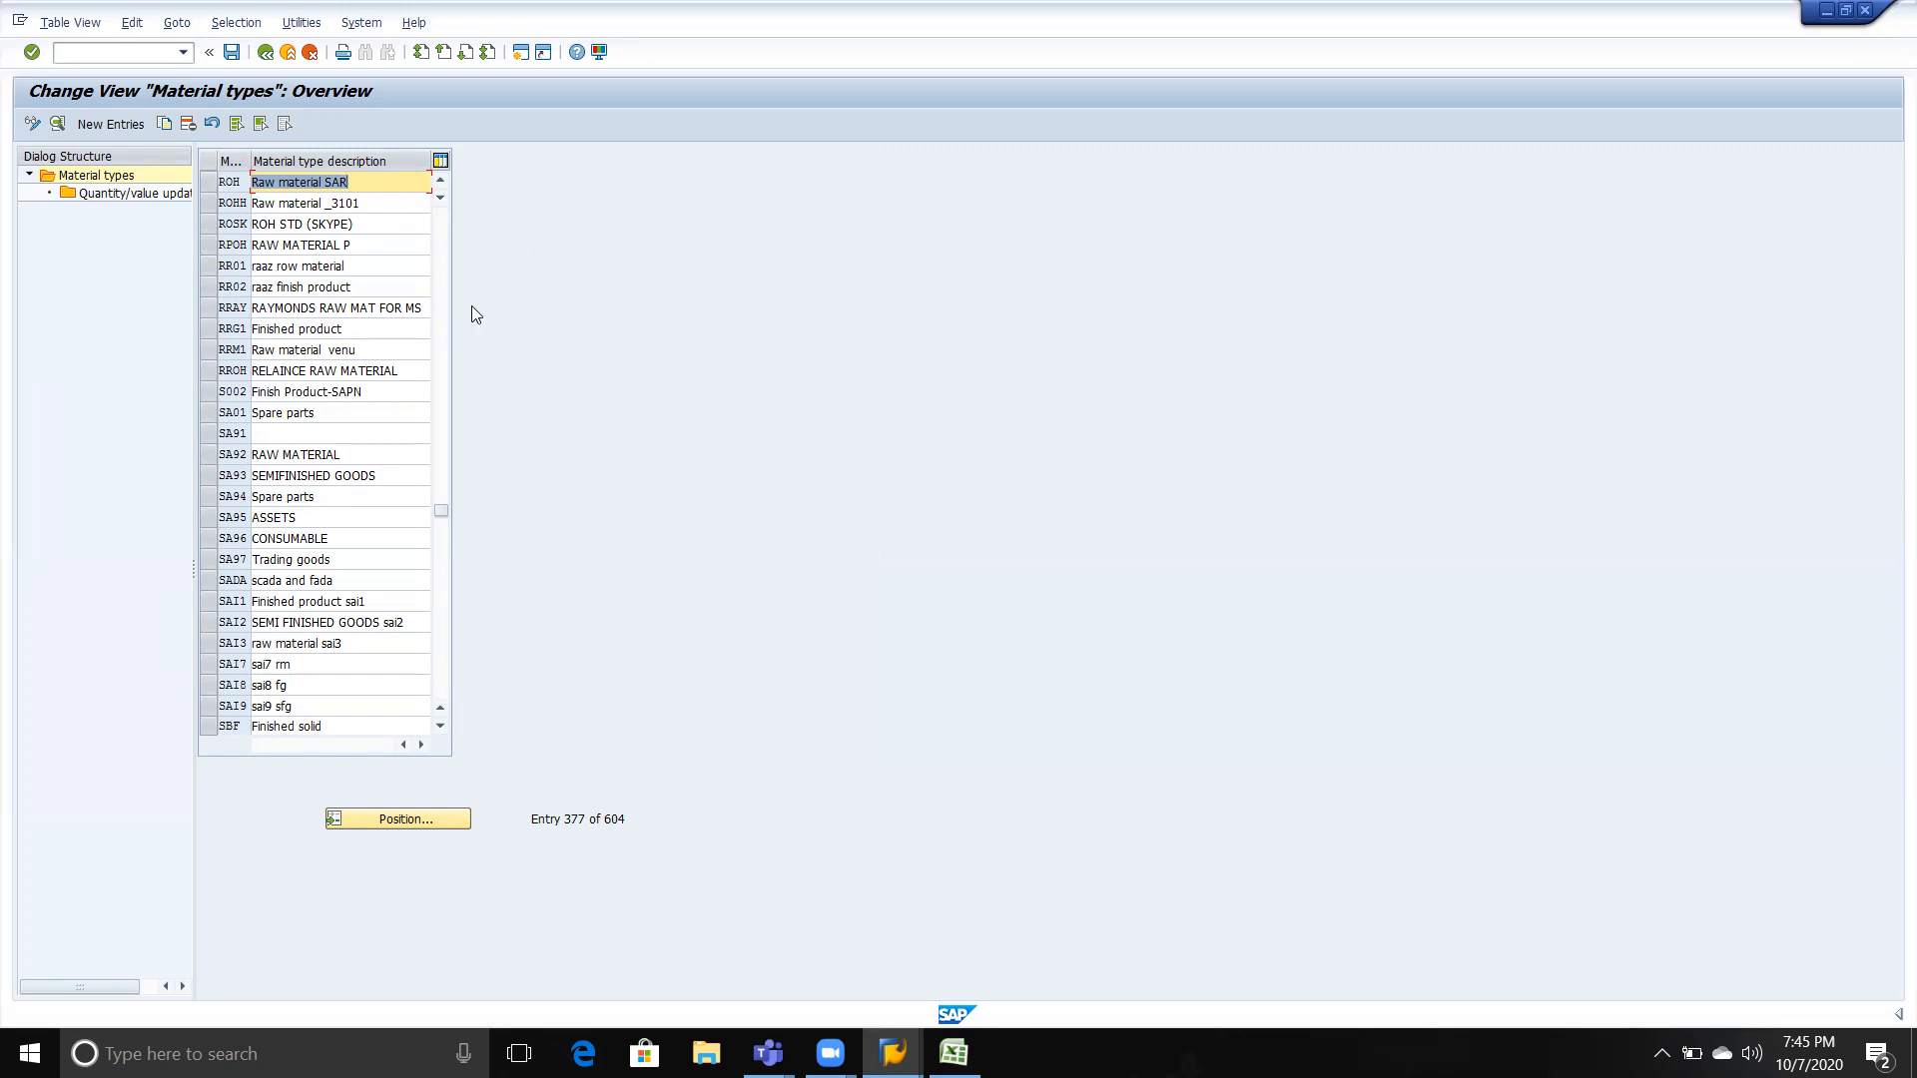
click(207, 183)
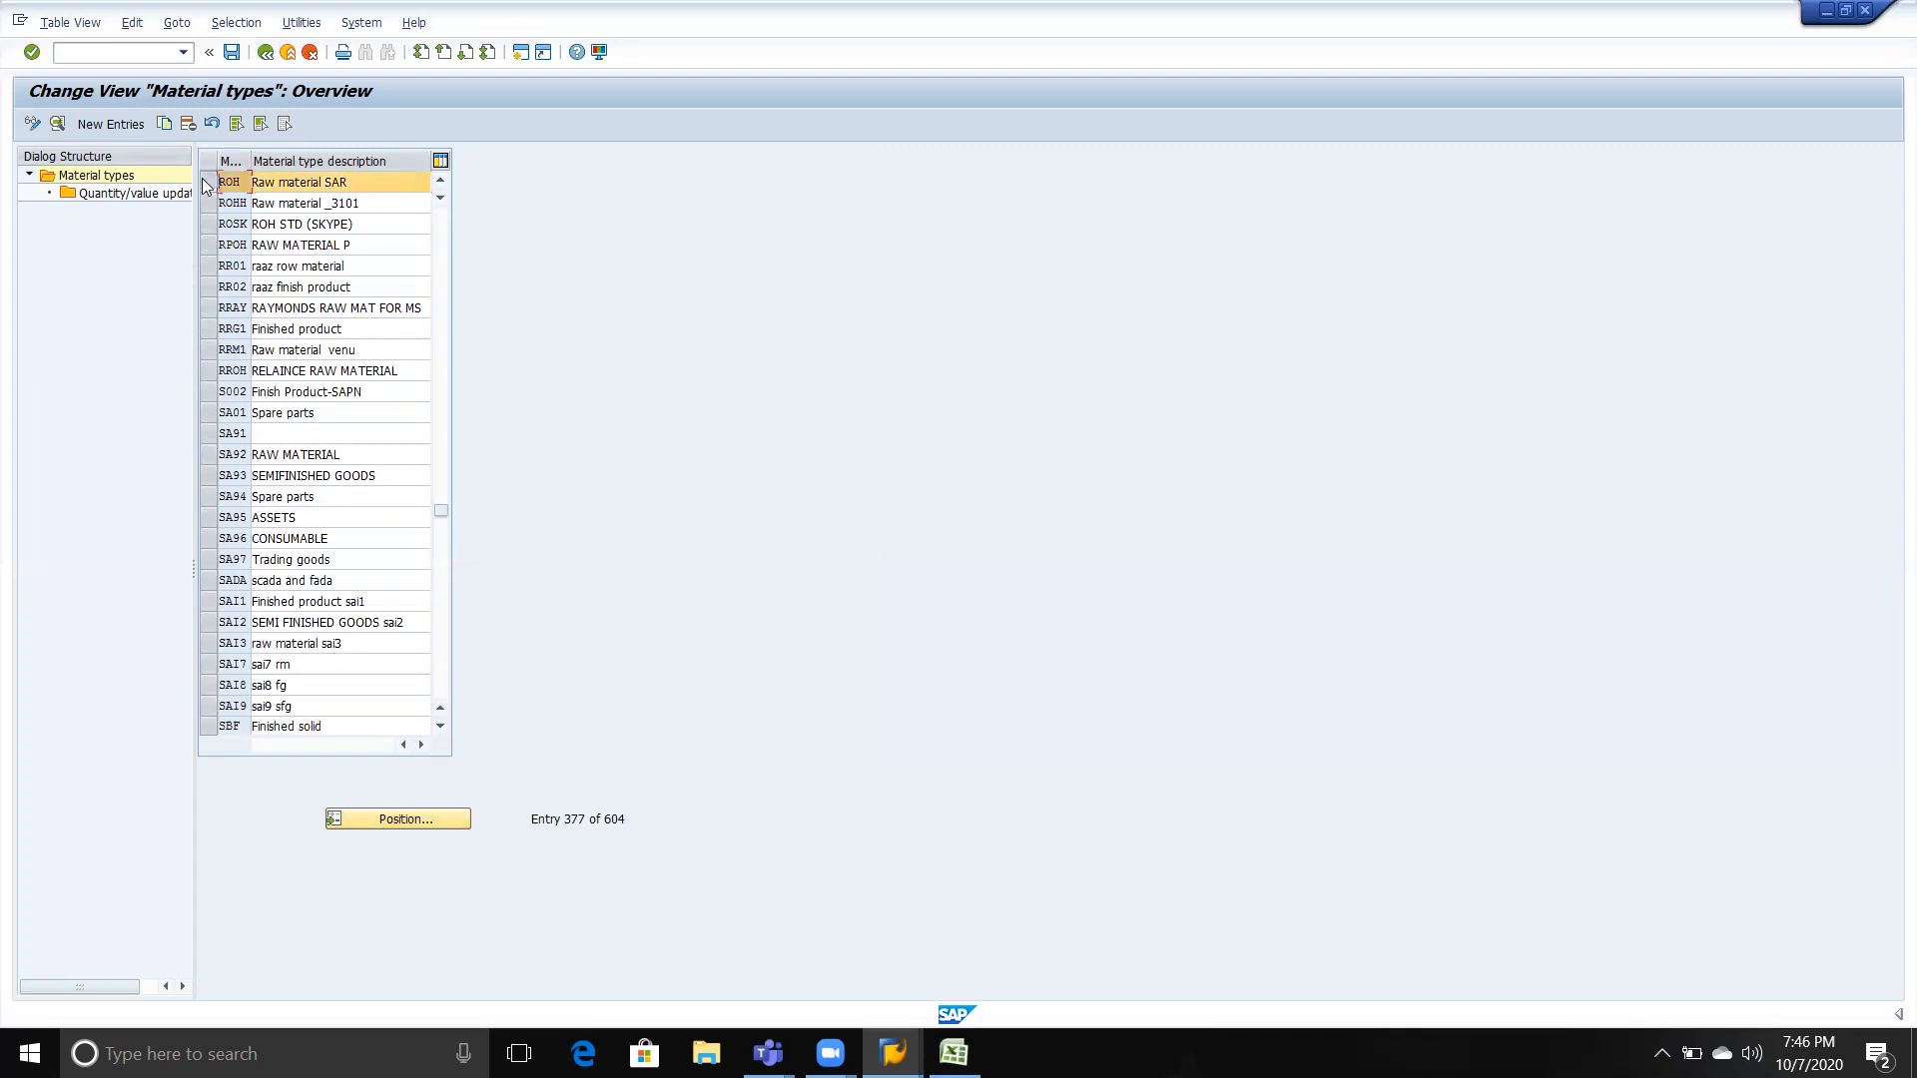
click(163, 123)
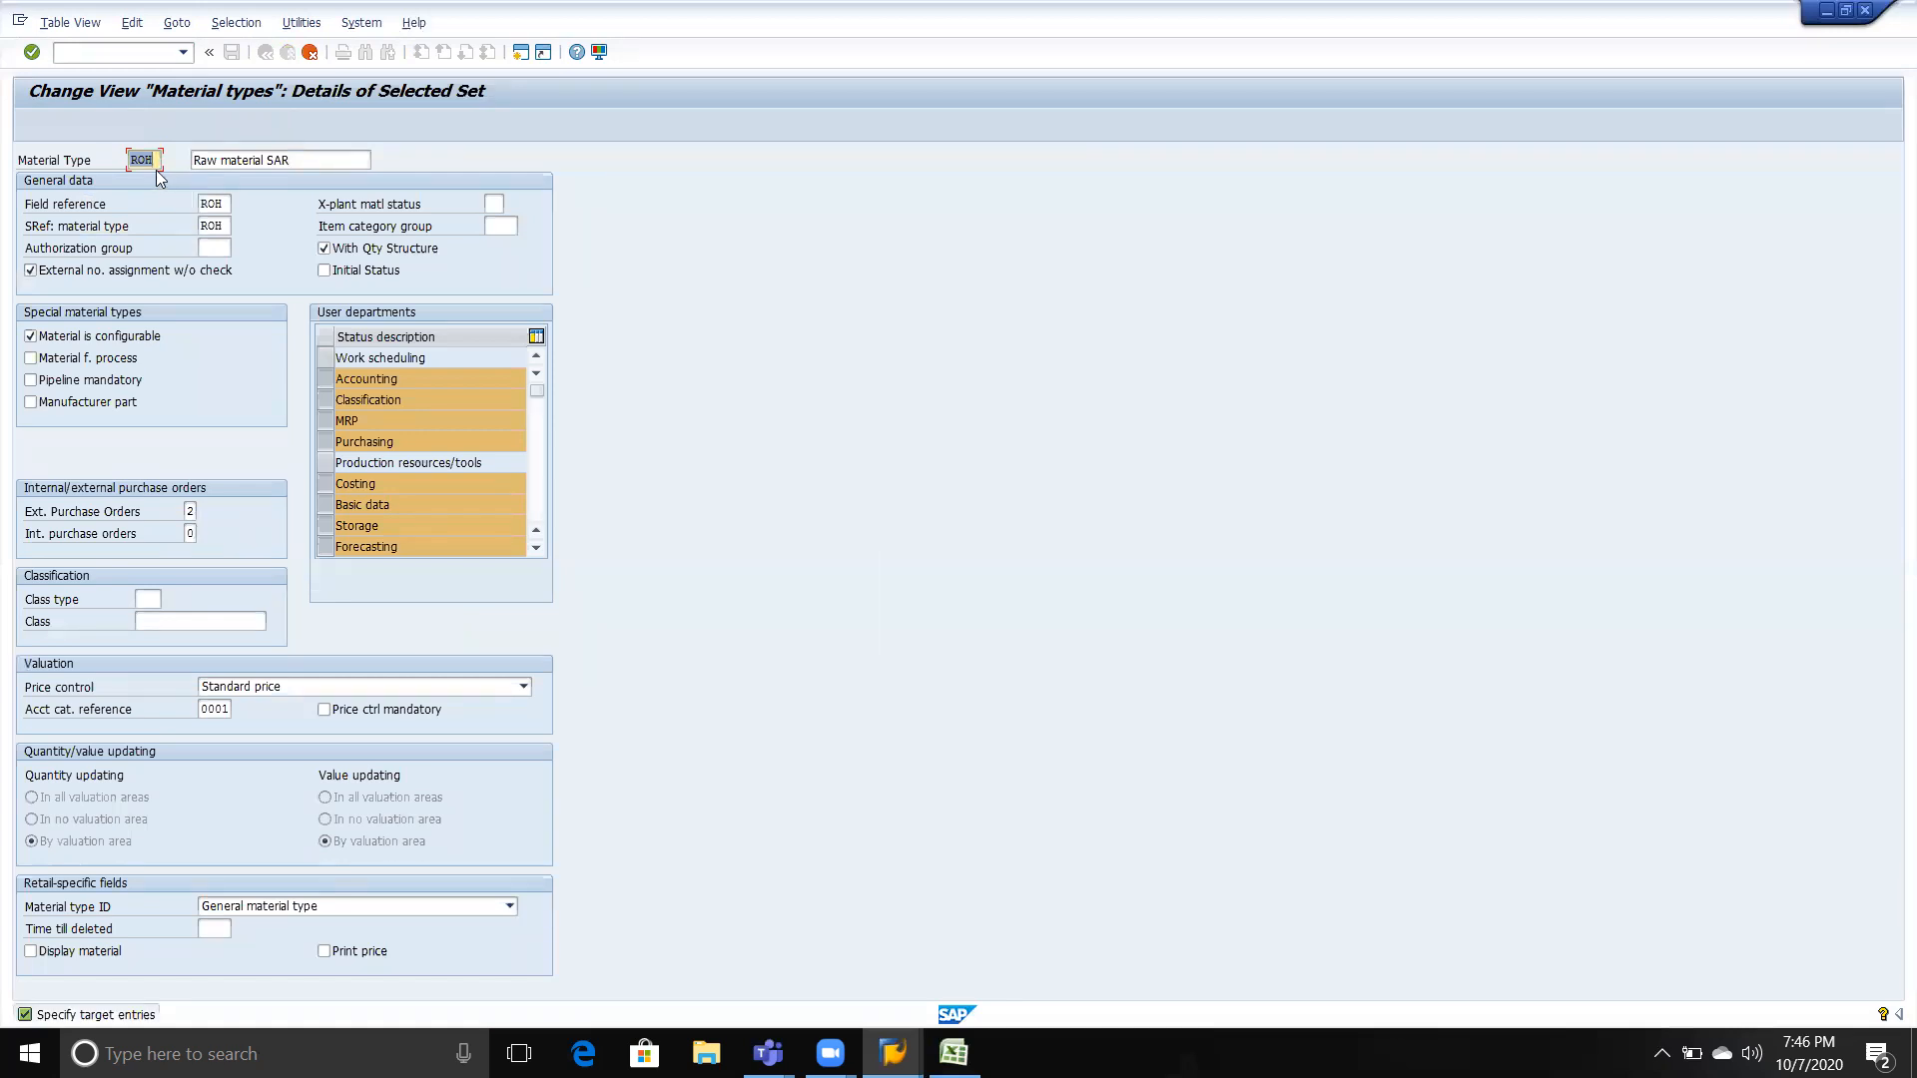
Glance at the spreadsheet list and set the copied entry's material type code to TVSM.
key(BackSpace)
key(alt+Tab)
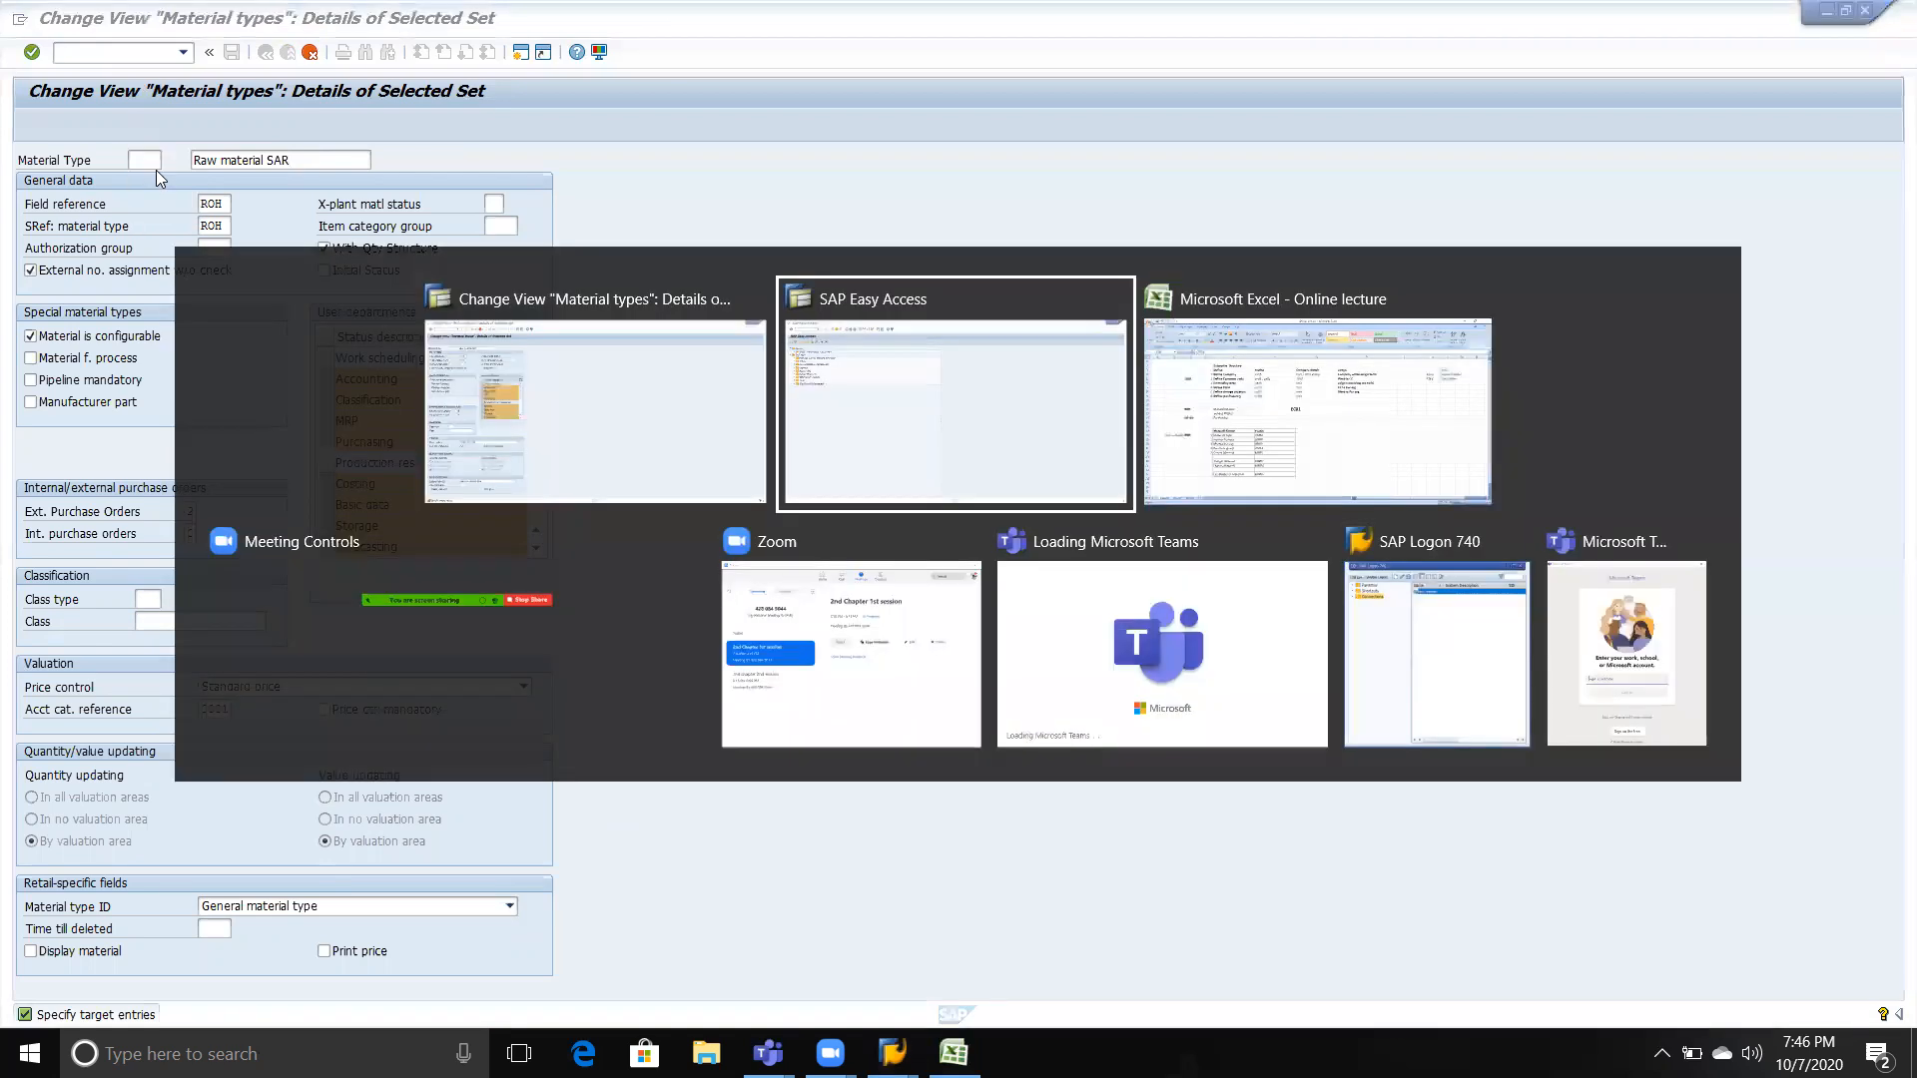
key(Tab)
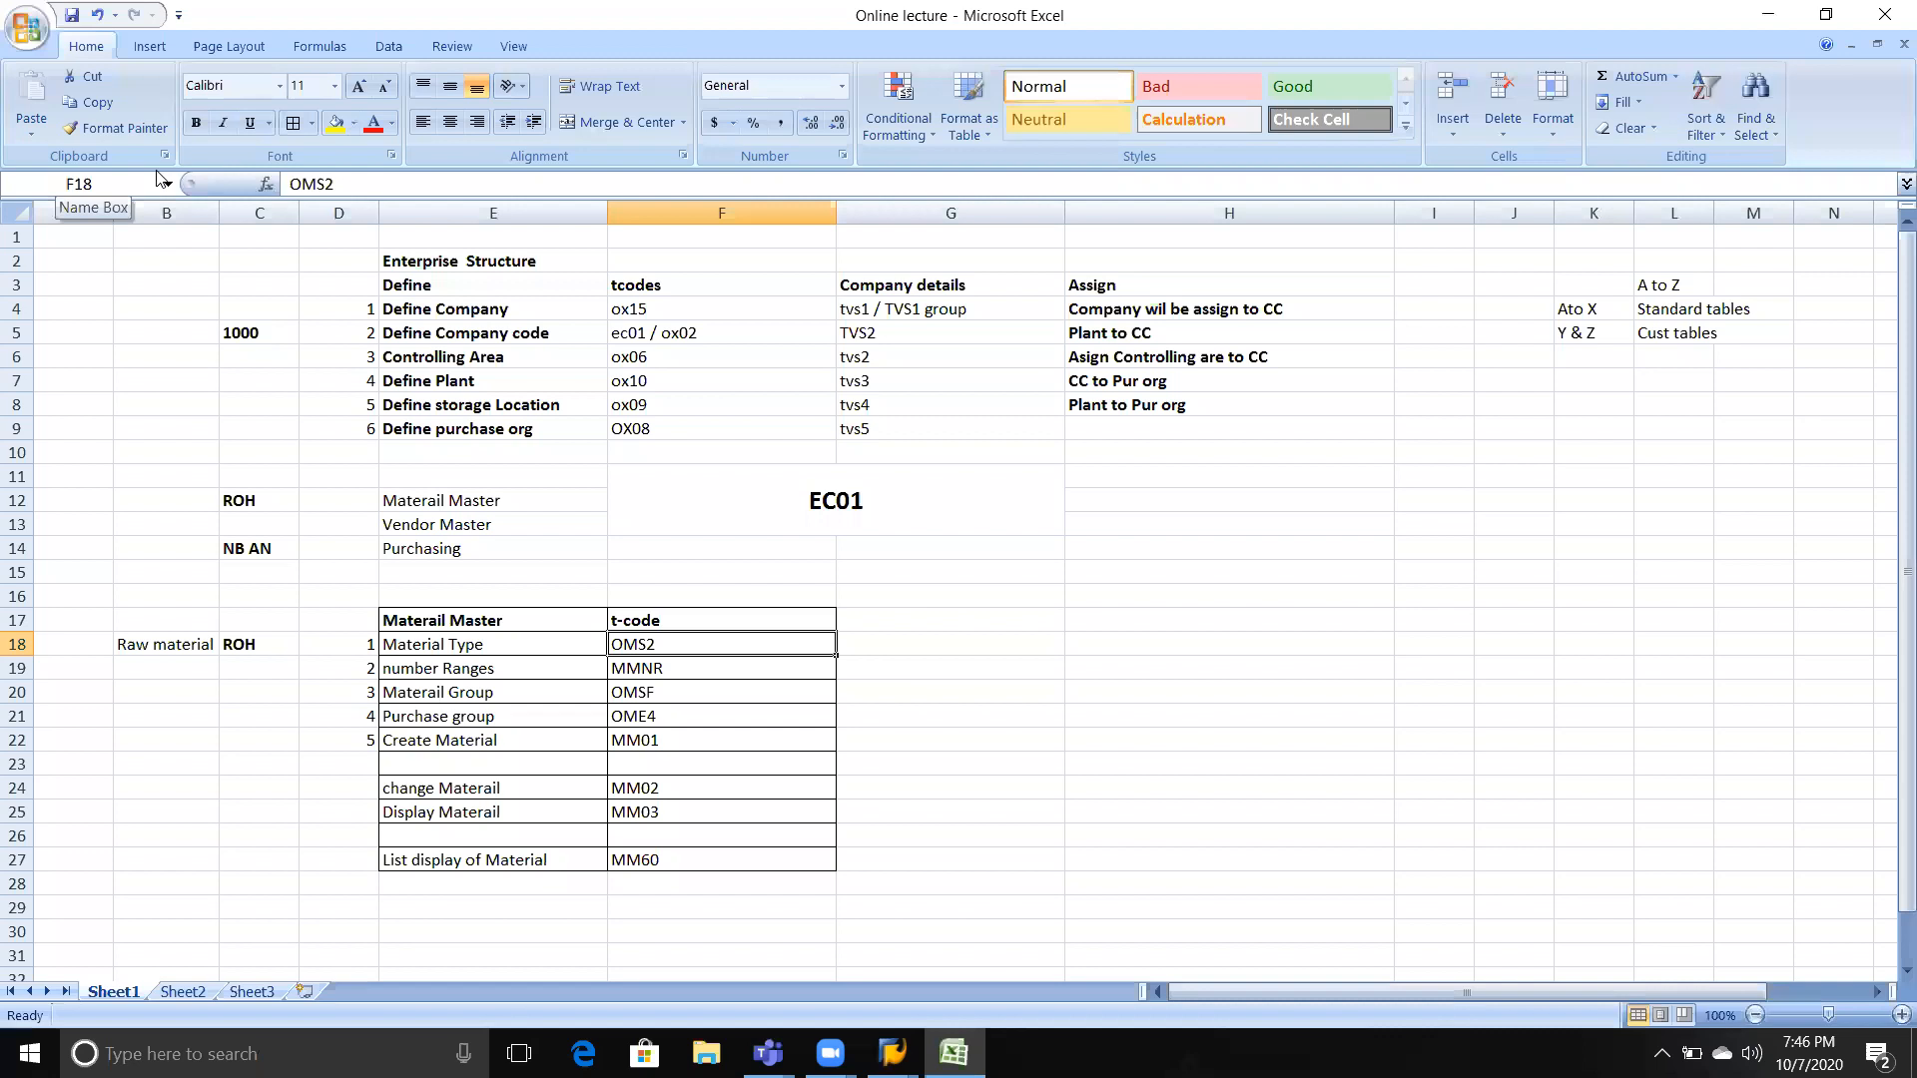
key(alt+Tab)
text(T)
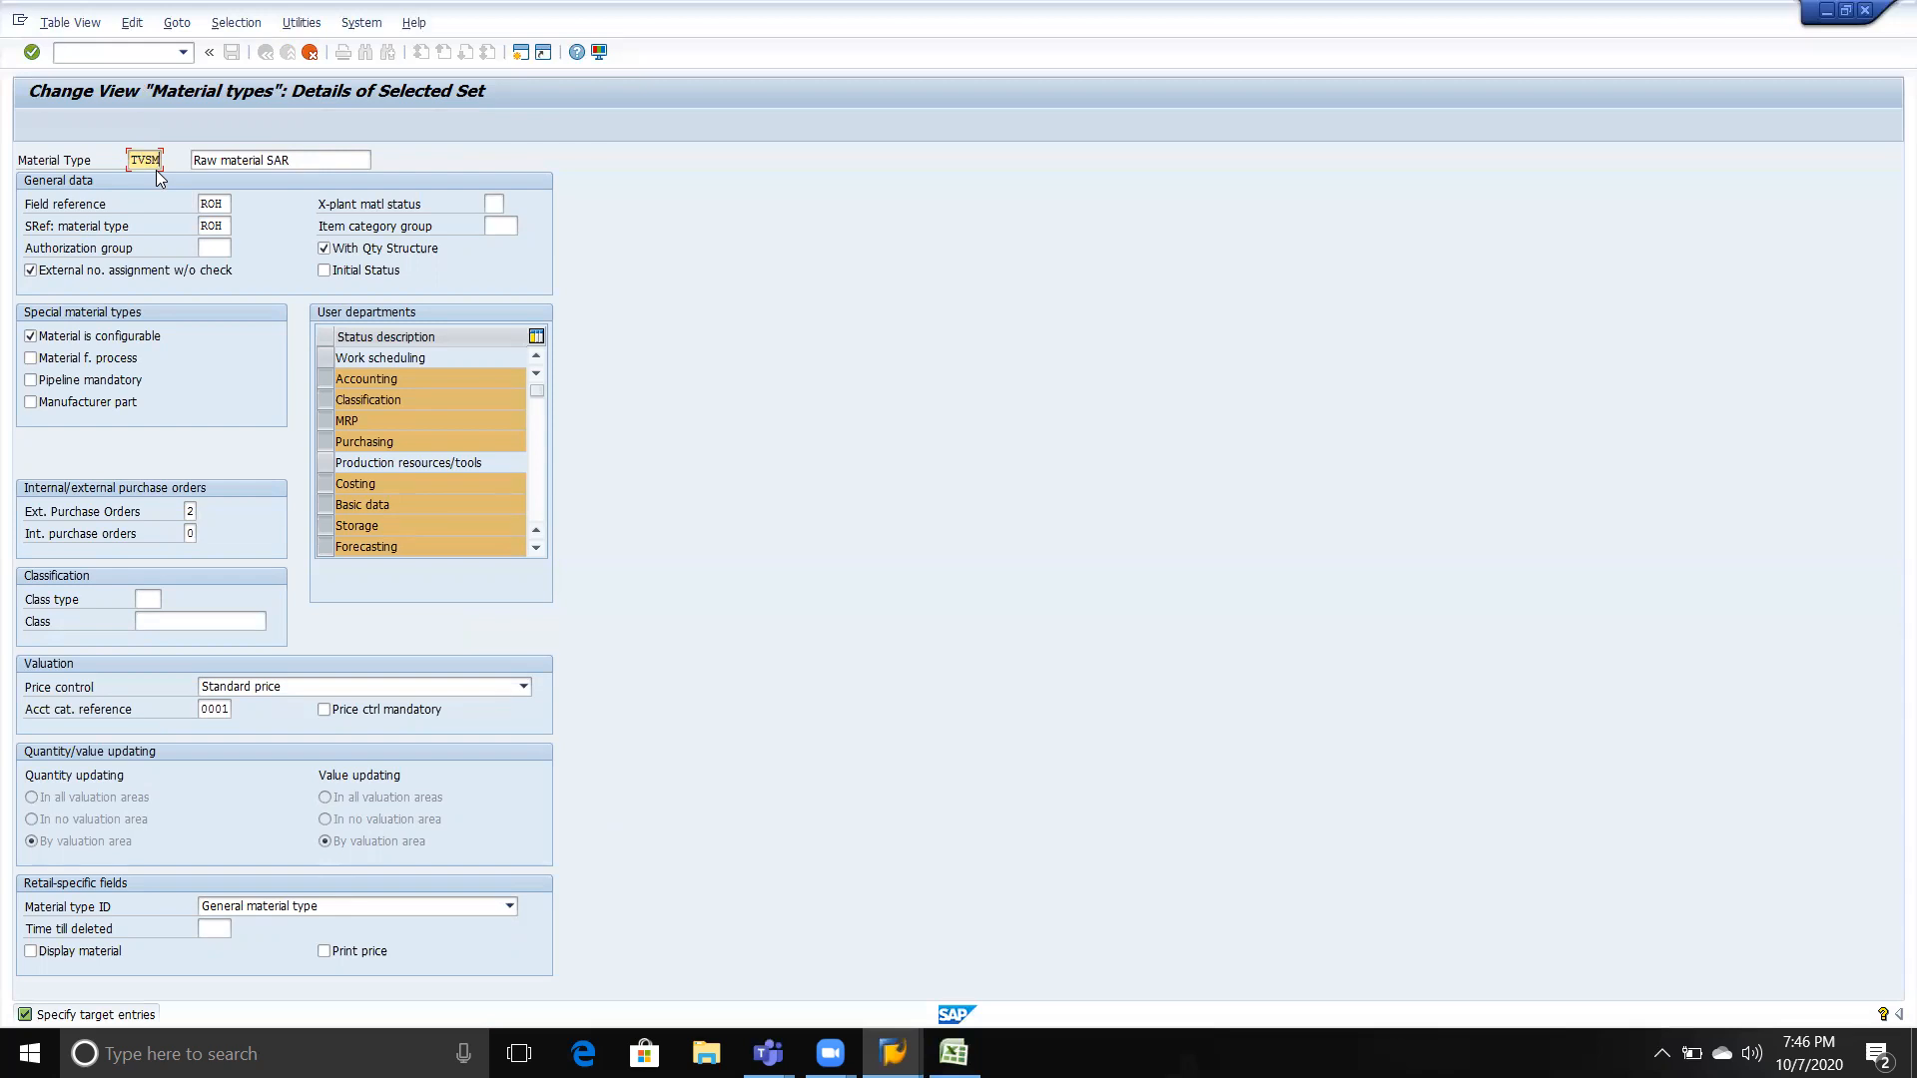
key(Tab)
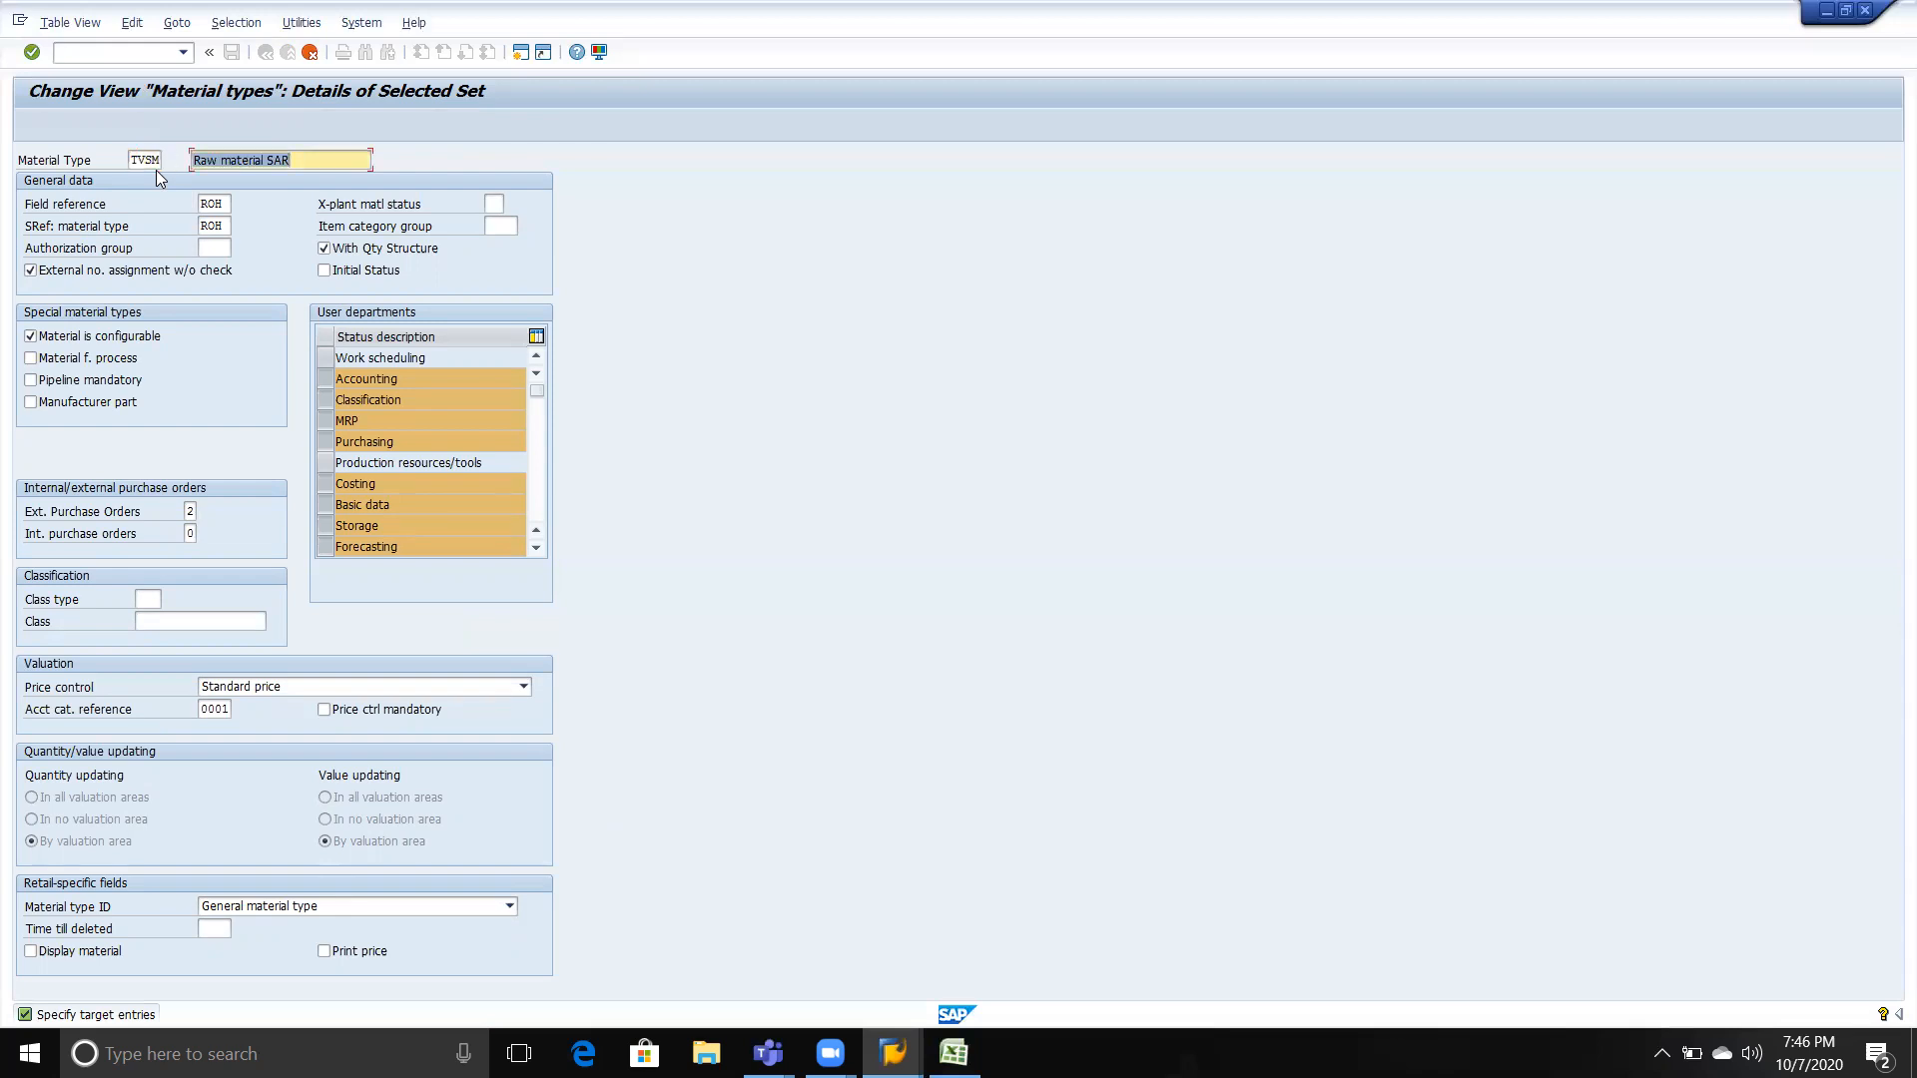
Add TVSM in front of the copied entry's description so it reads "TVSM Raw material SAR".
key(Left)
key(Left)
key(Left)
key(Left)
key(Left)
key(Left)
key(Left)
text(TVS)
key(BackSpace)
text(M)
Copy the code TVSM into G18 of the Excel sheet under a new CODE heading in G17, and return to SAP.
double_click(155, 169)
key(ctrl+c)
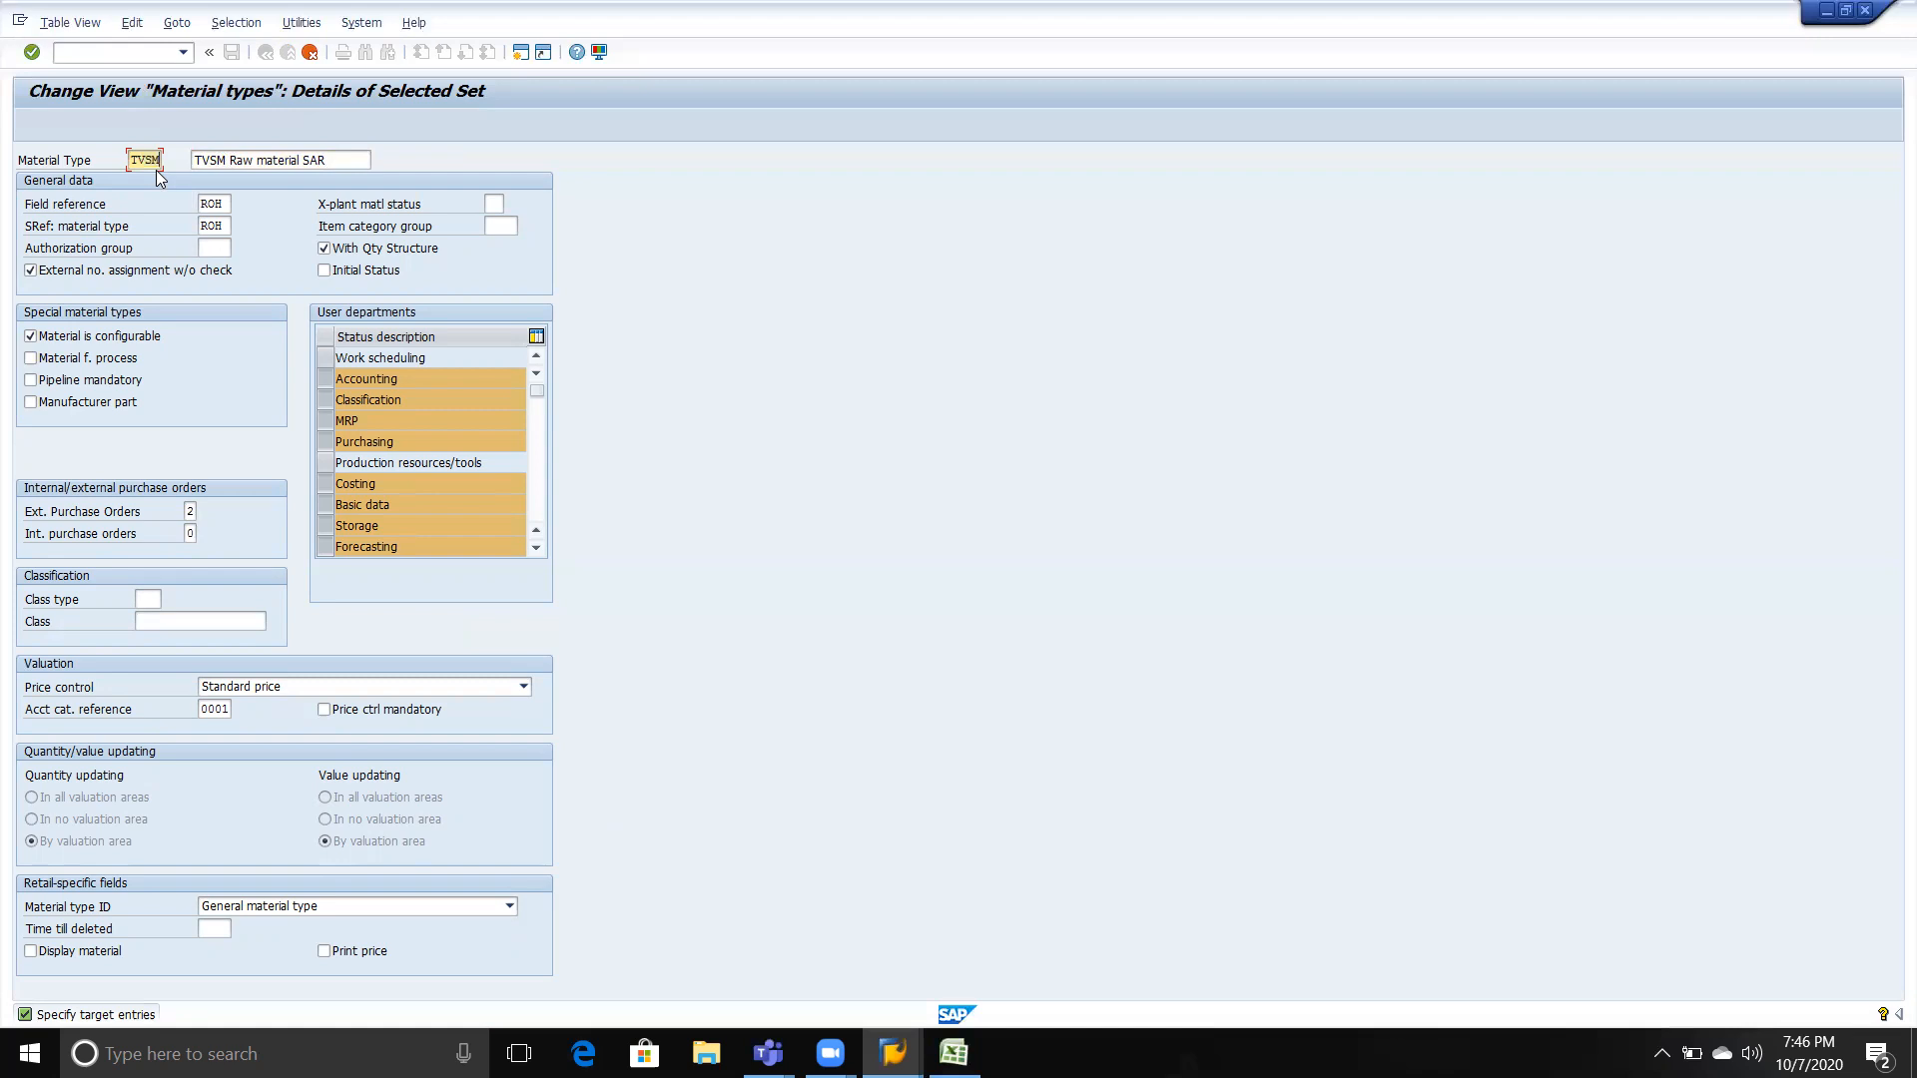
key(alt+Tab)
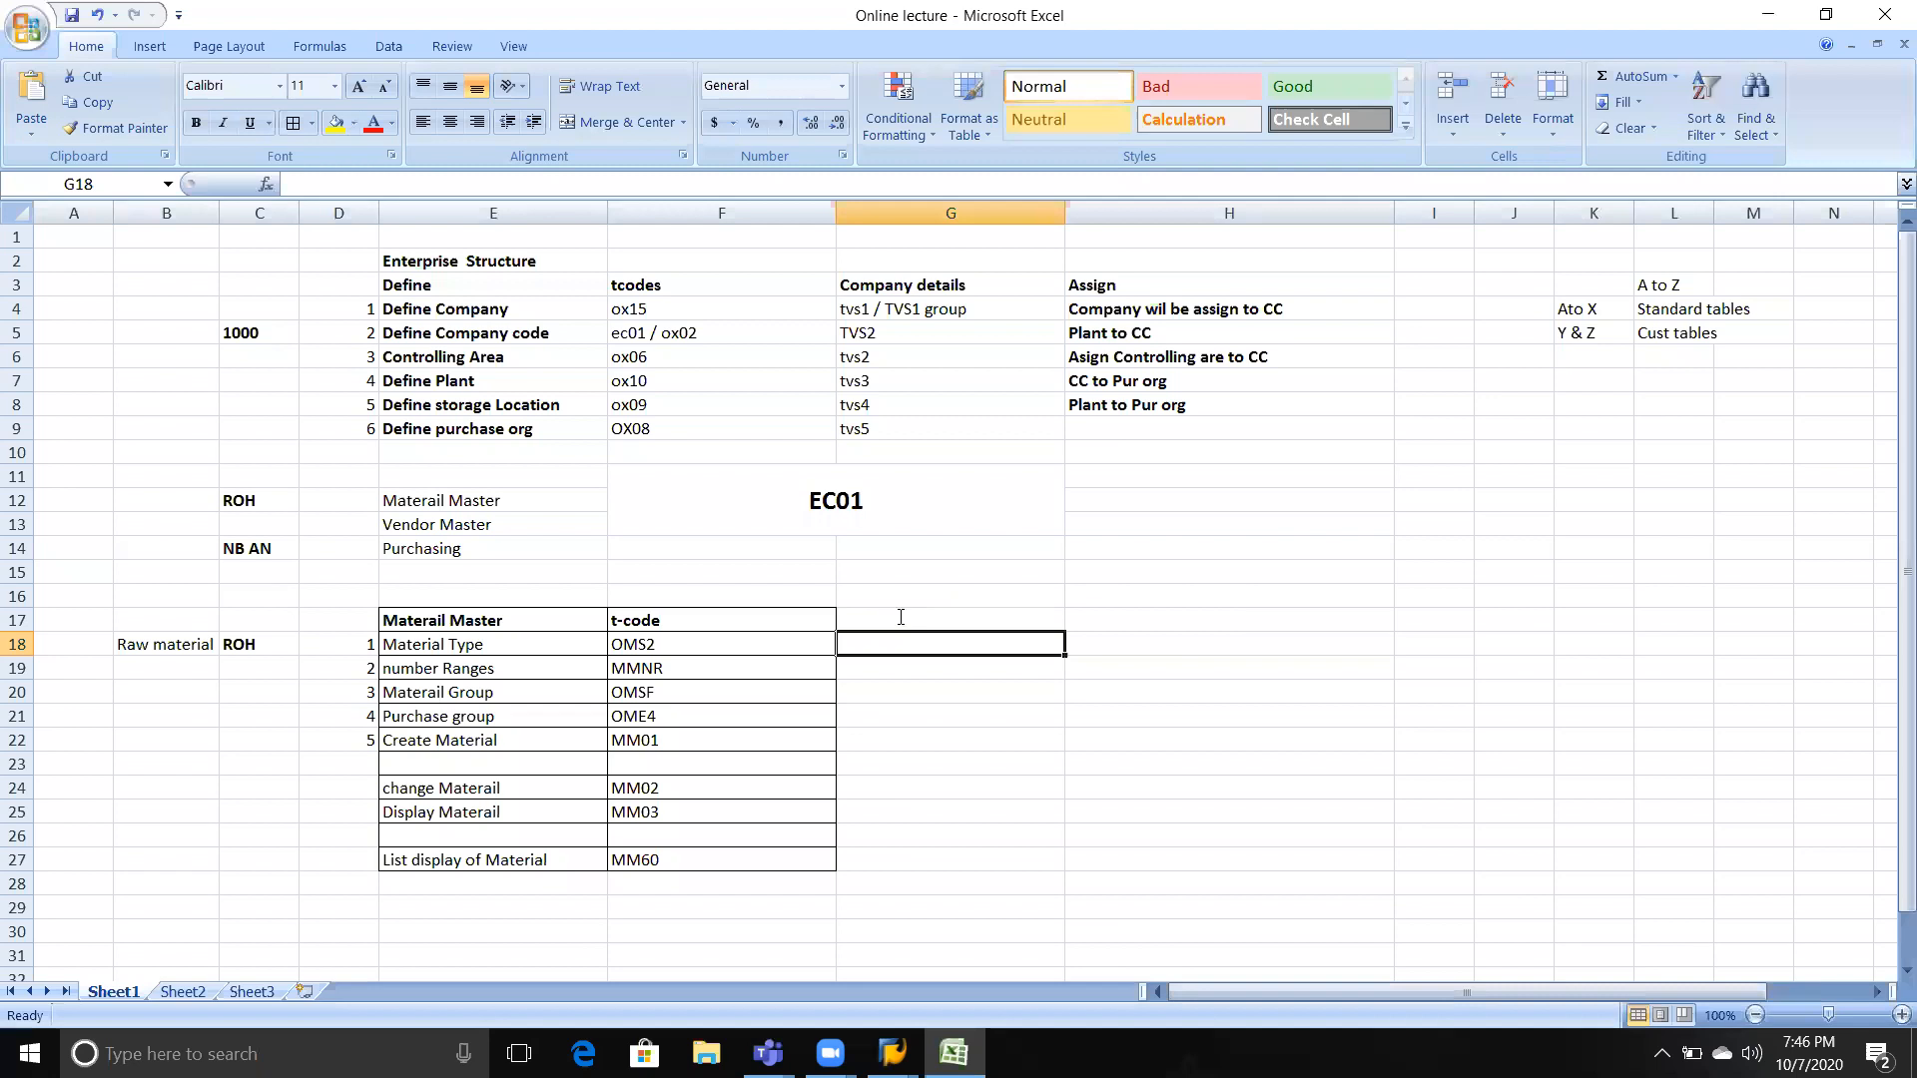
click(900, 617)
text(CODE)
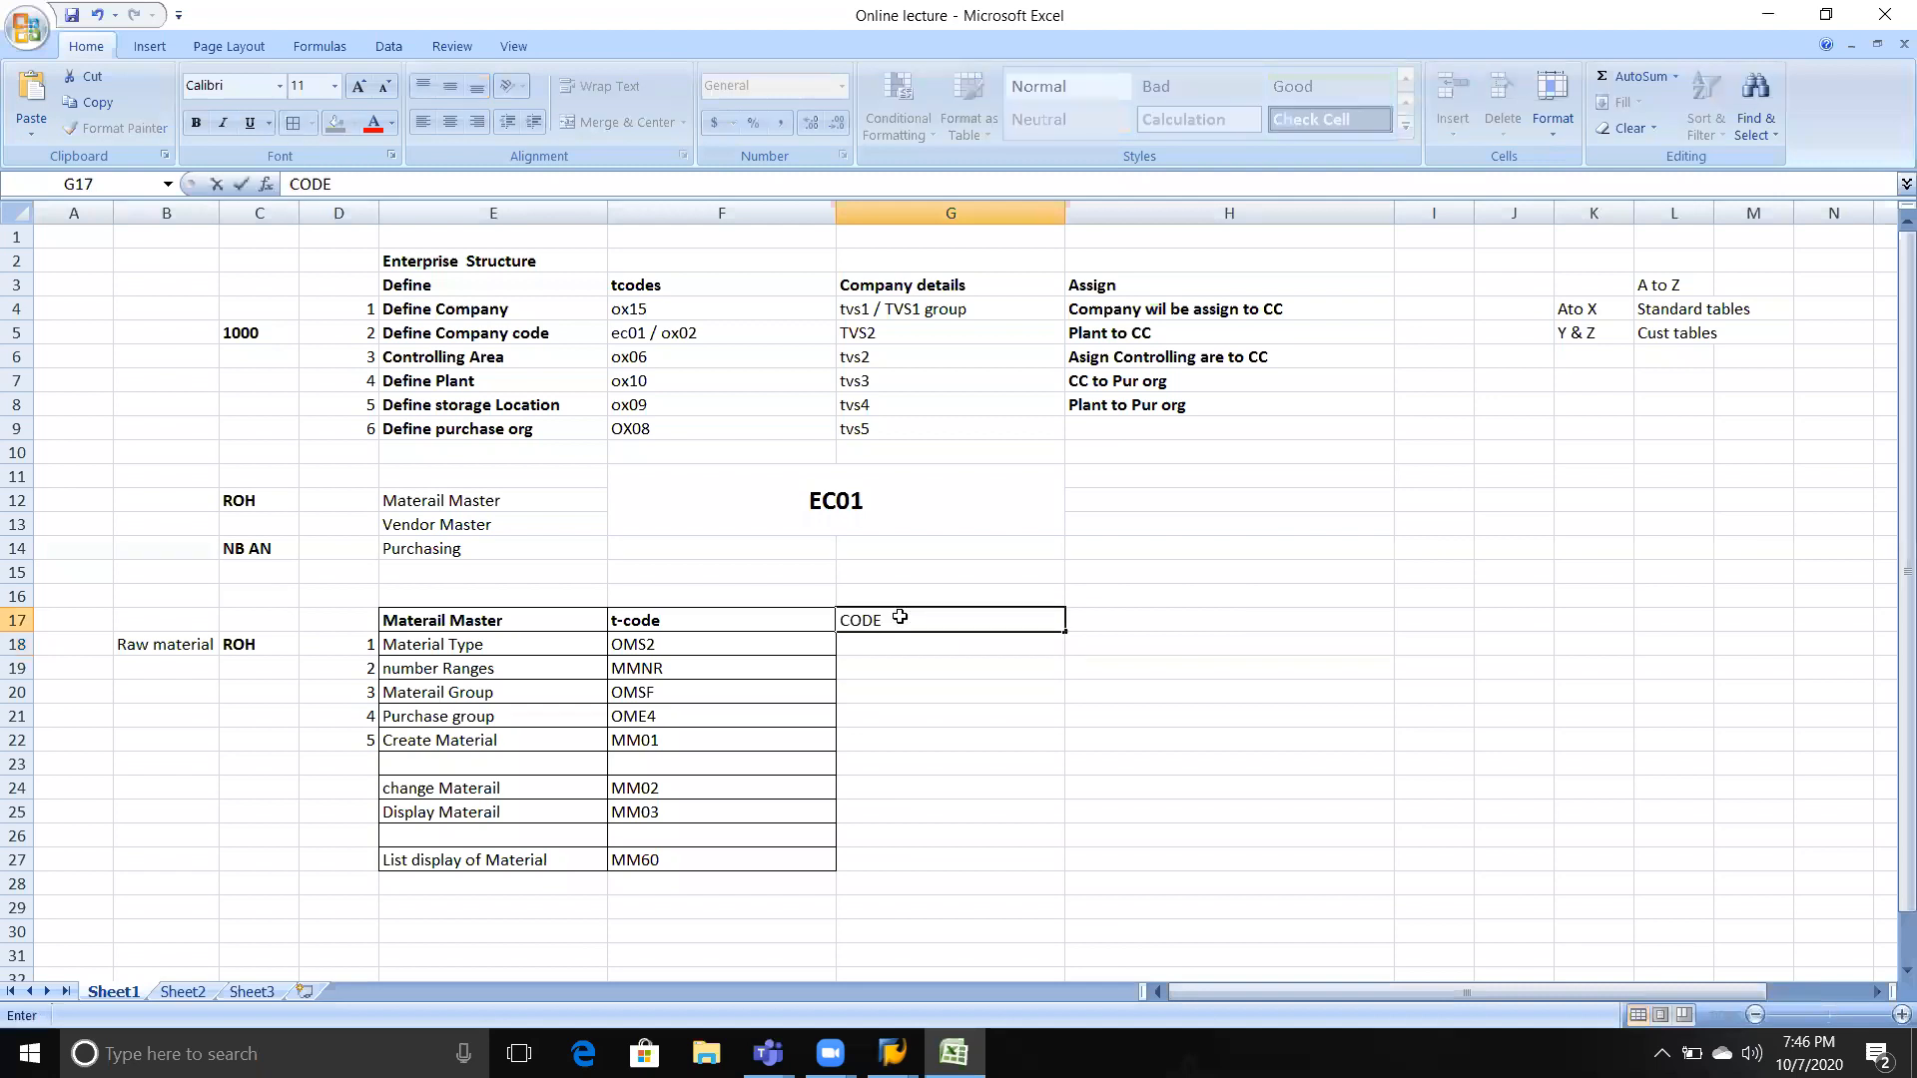
key(Return)
key(ctrl+v)
key(Return)
key(alt+Tab)
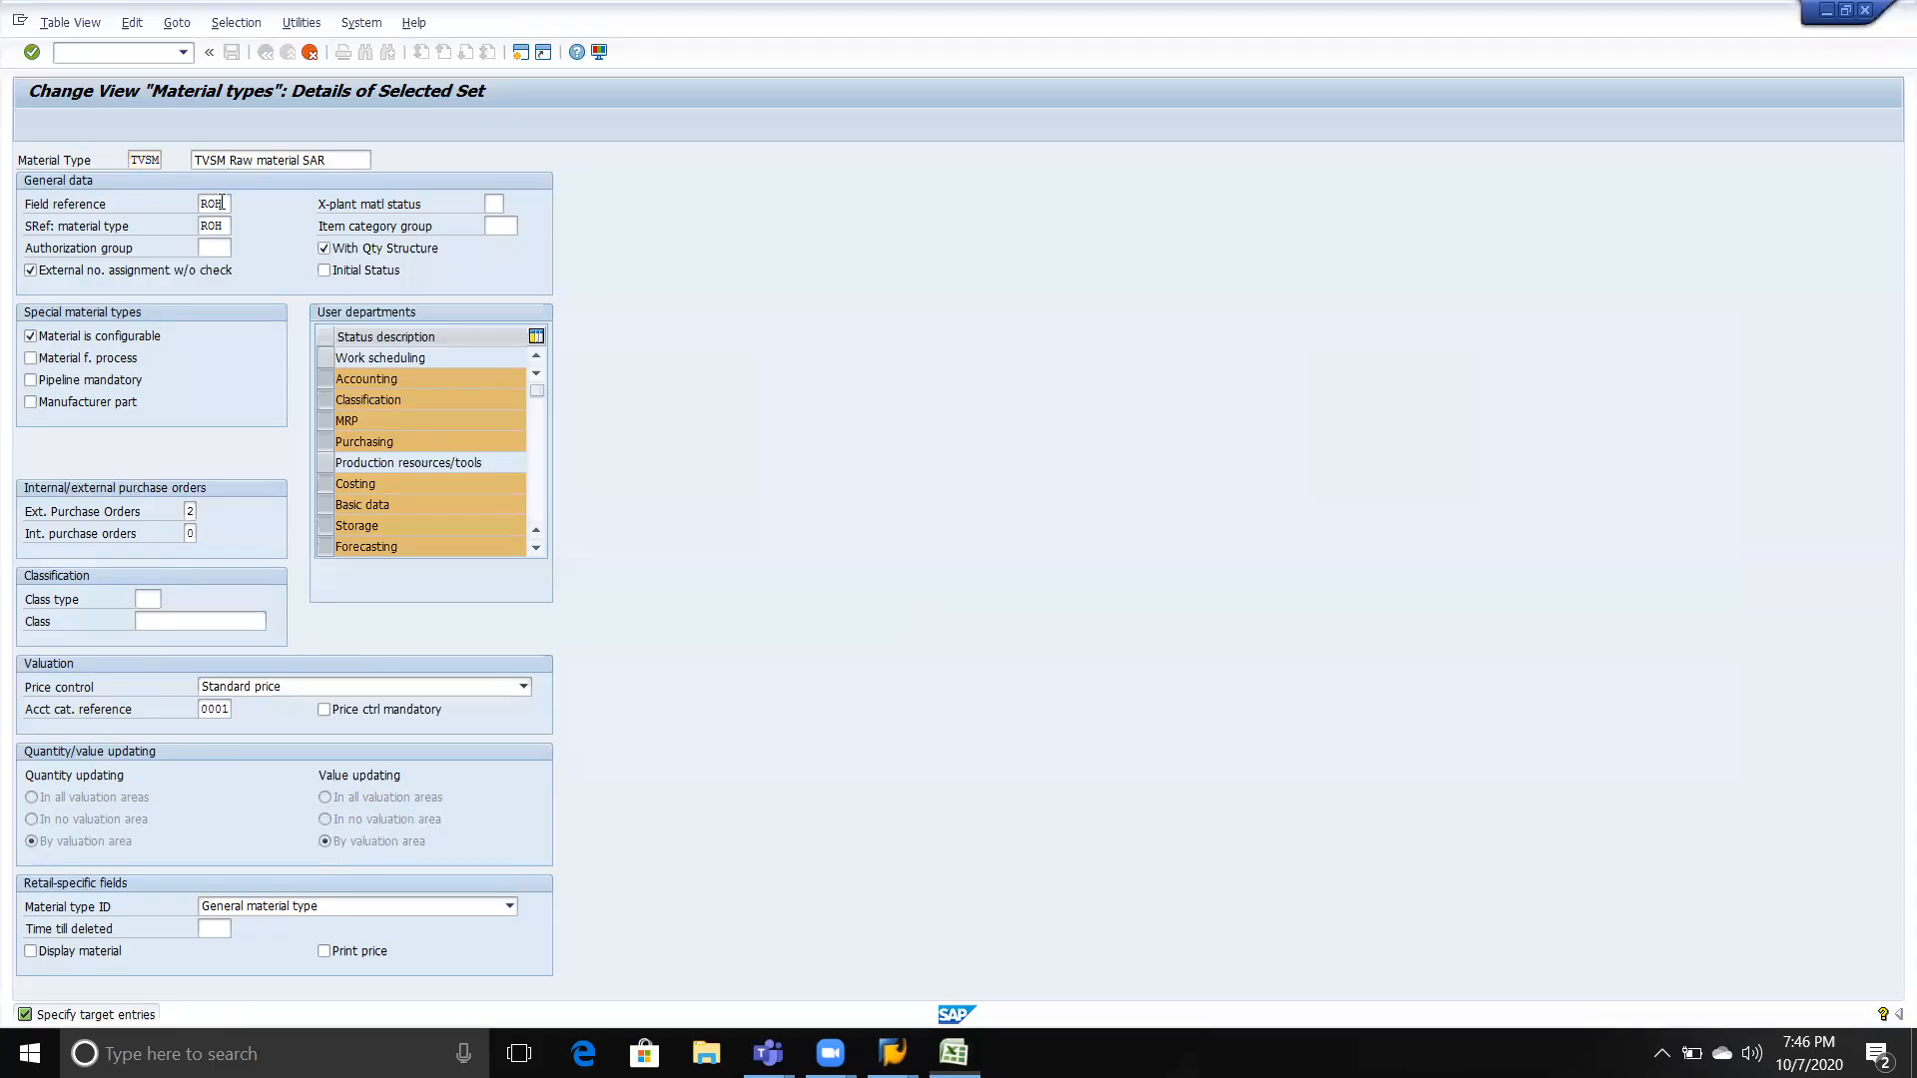
Check the number Ranges row in E19:F19 of the Excel sheet and the new material type's code and description in SAP.
click(336, 160)
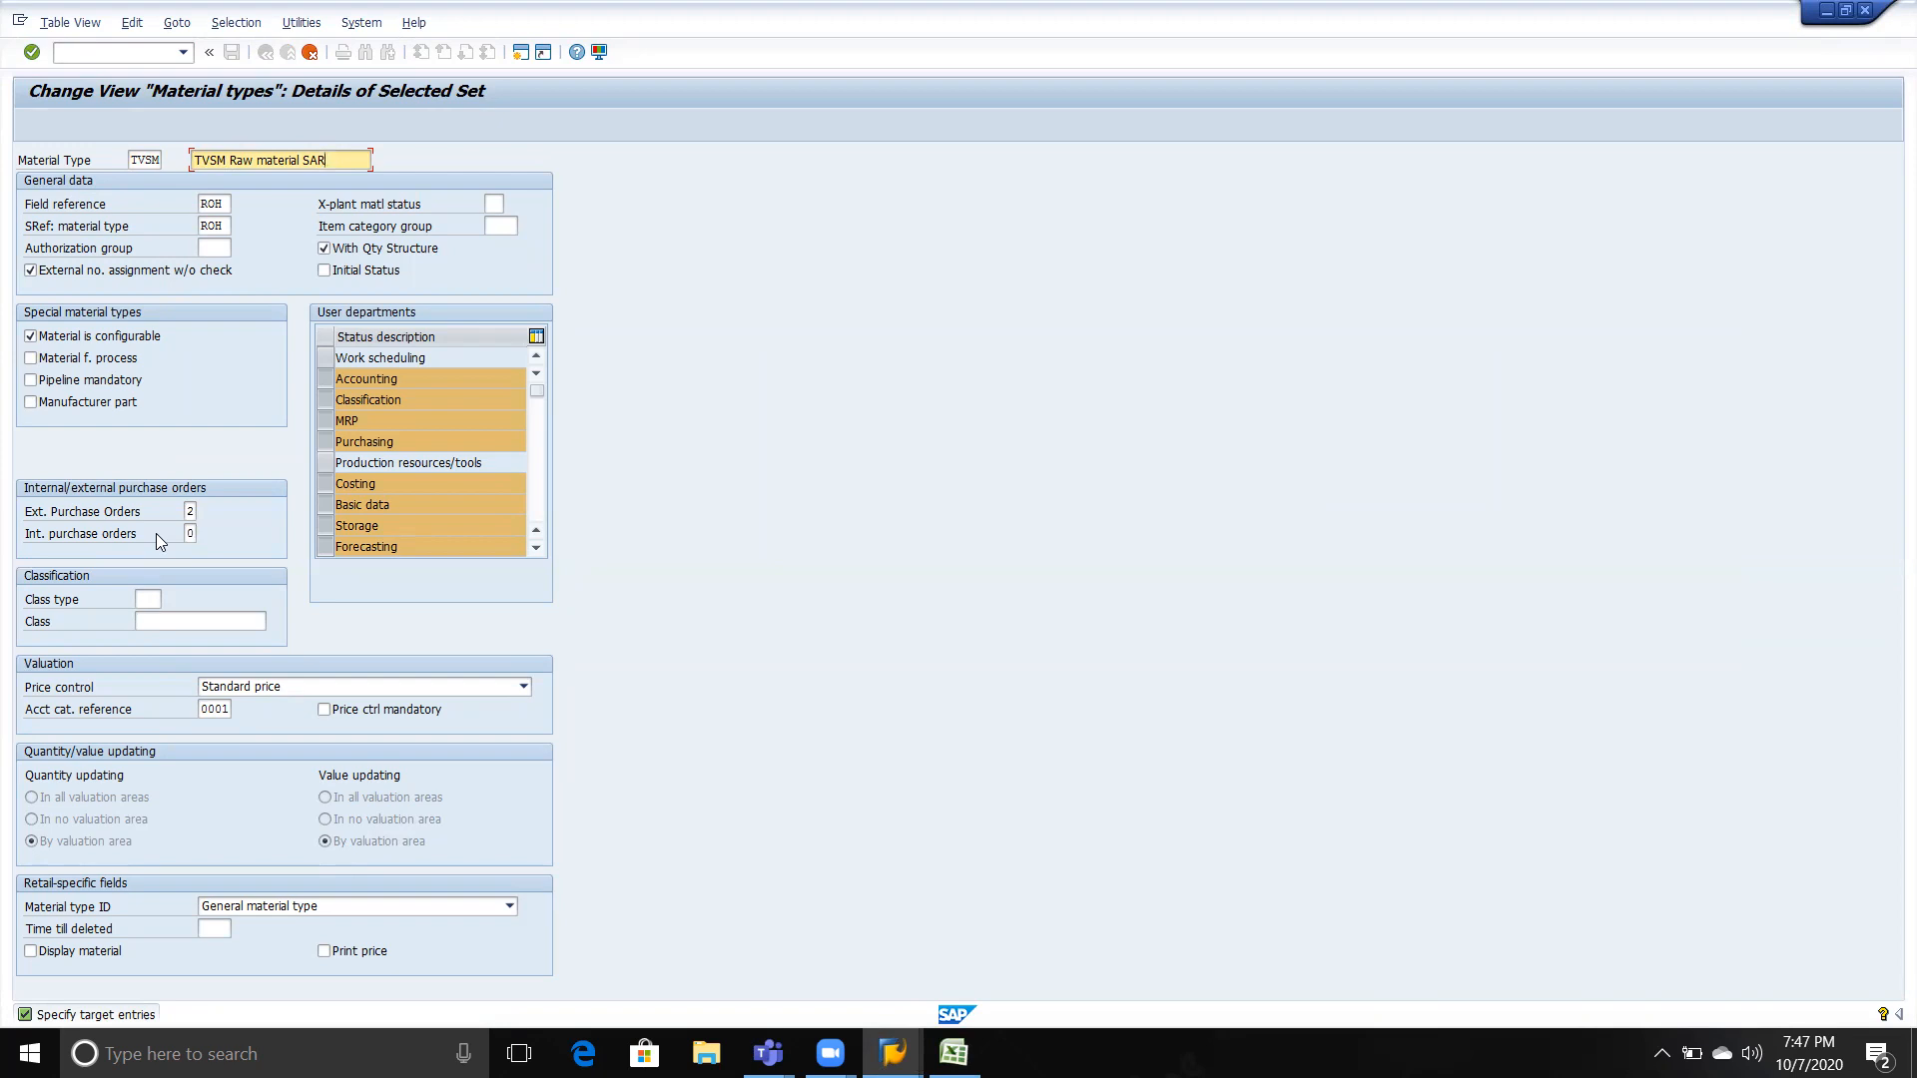
key(alt+Tab)
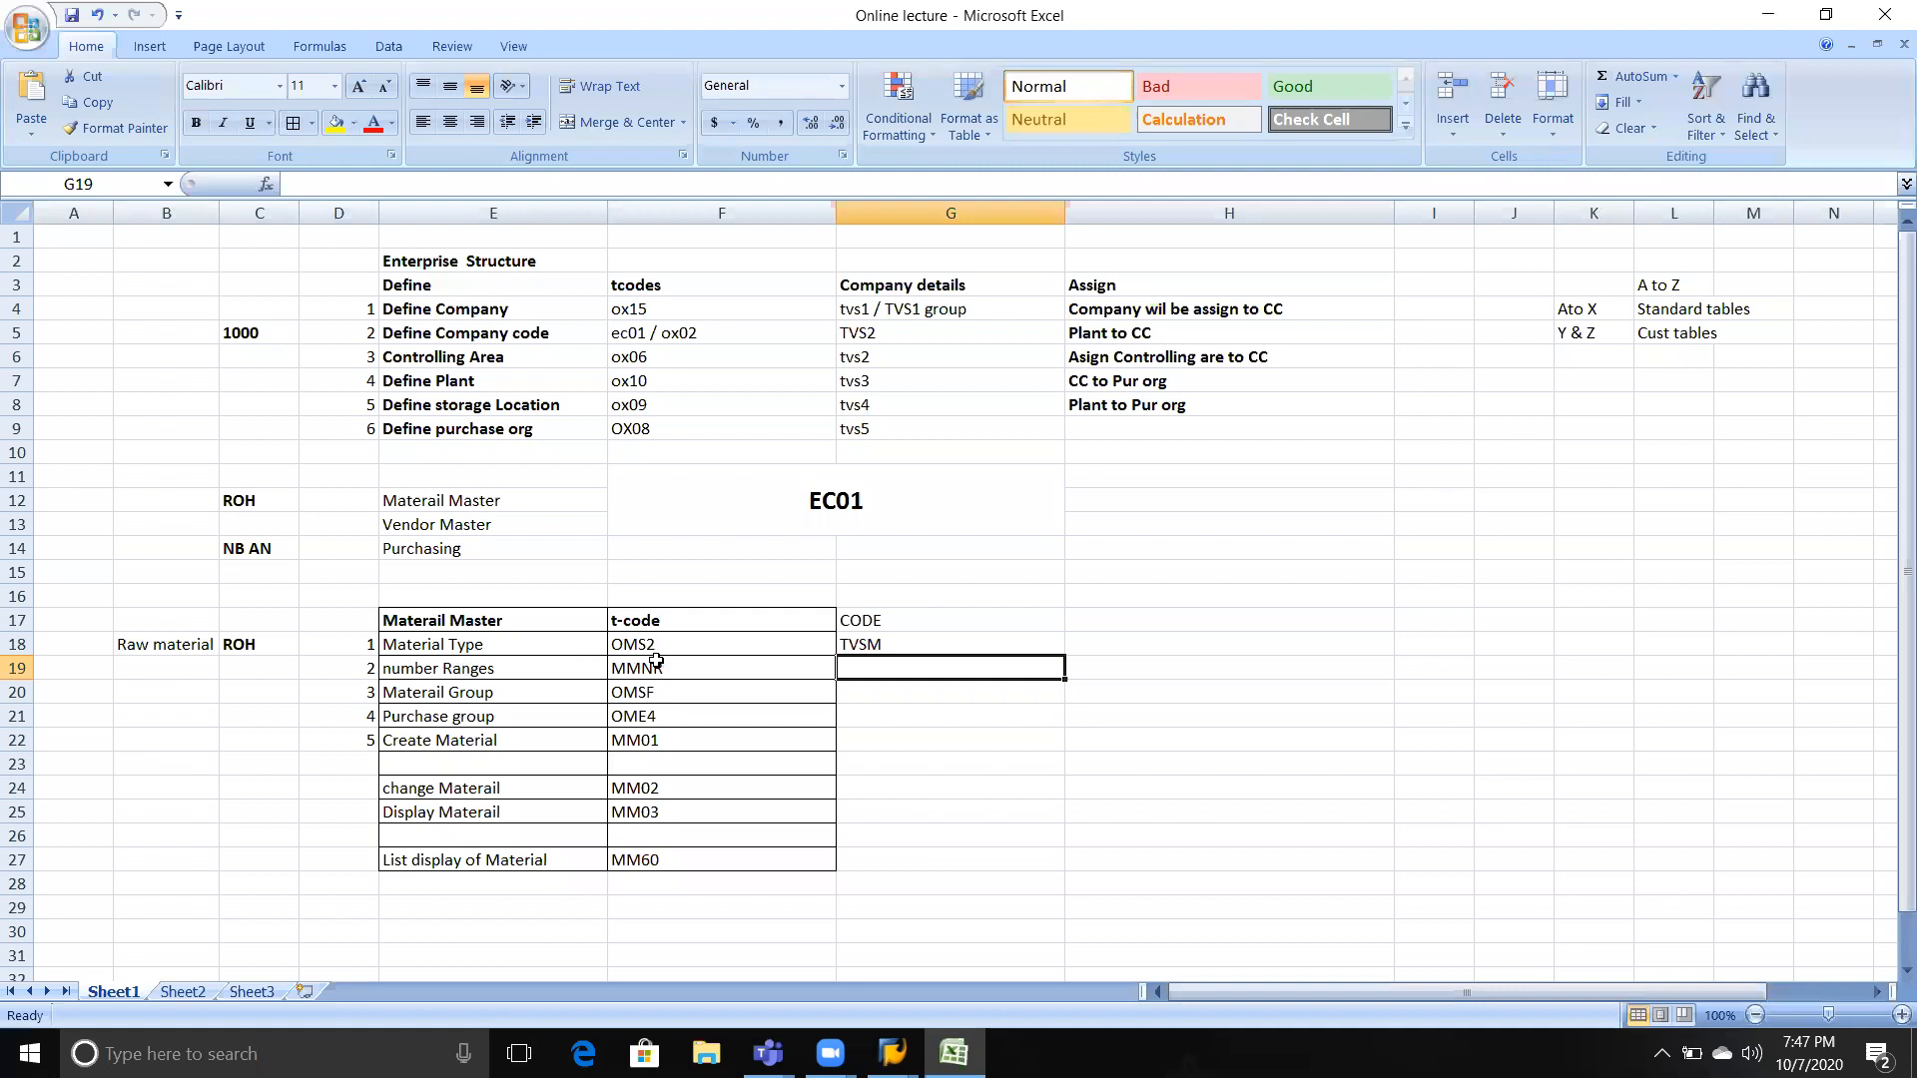
drag(519, 666, 655, 661)
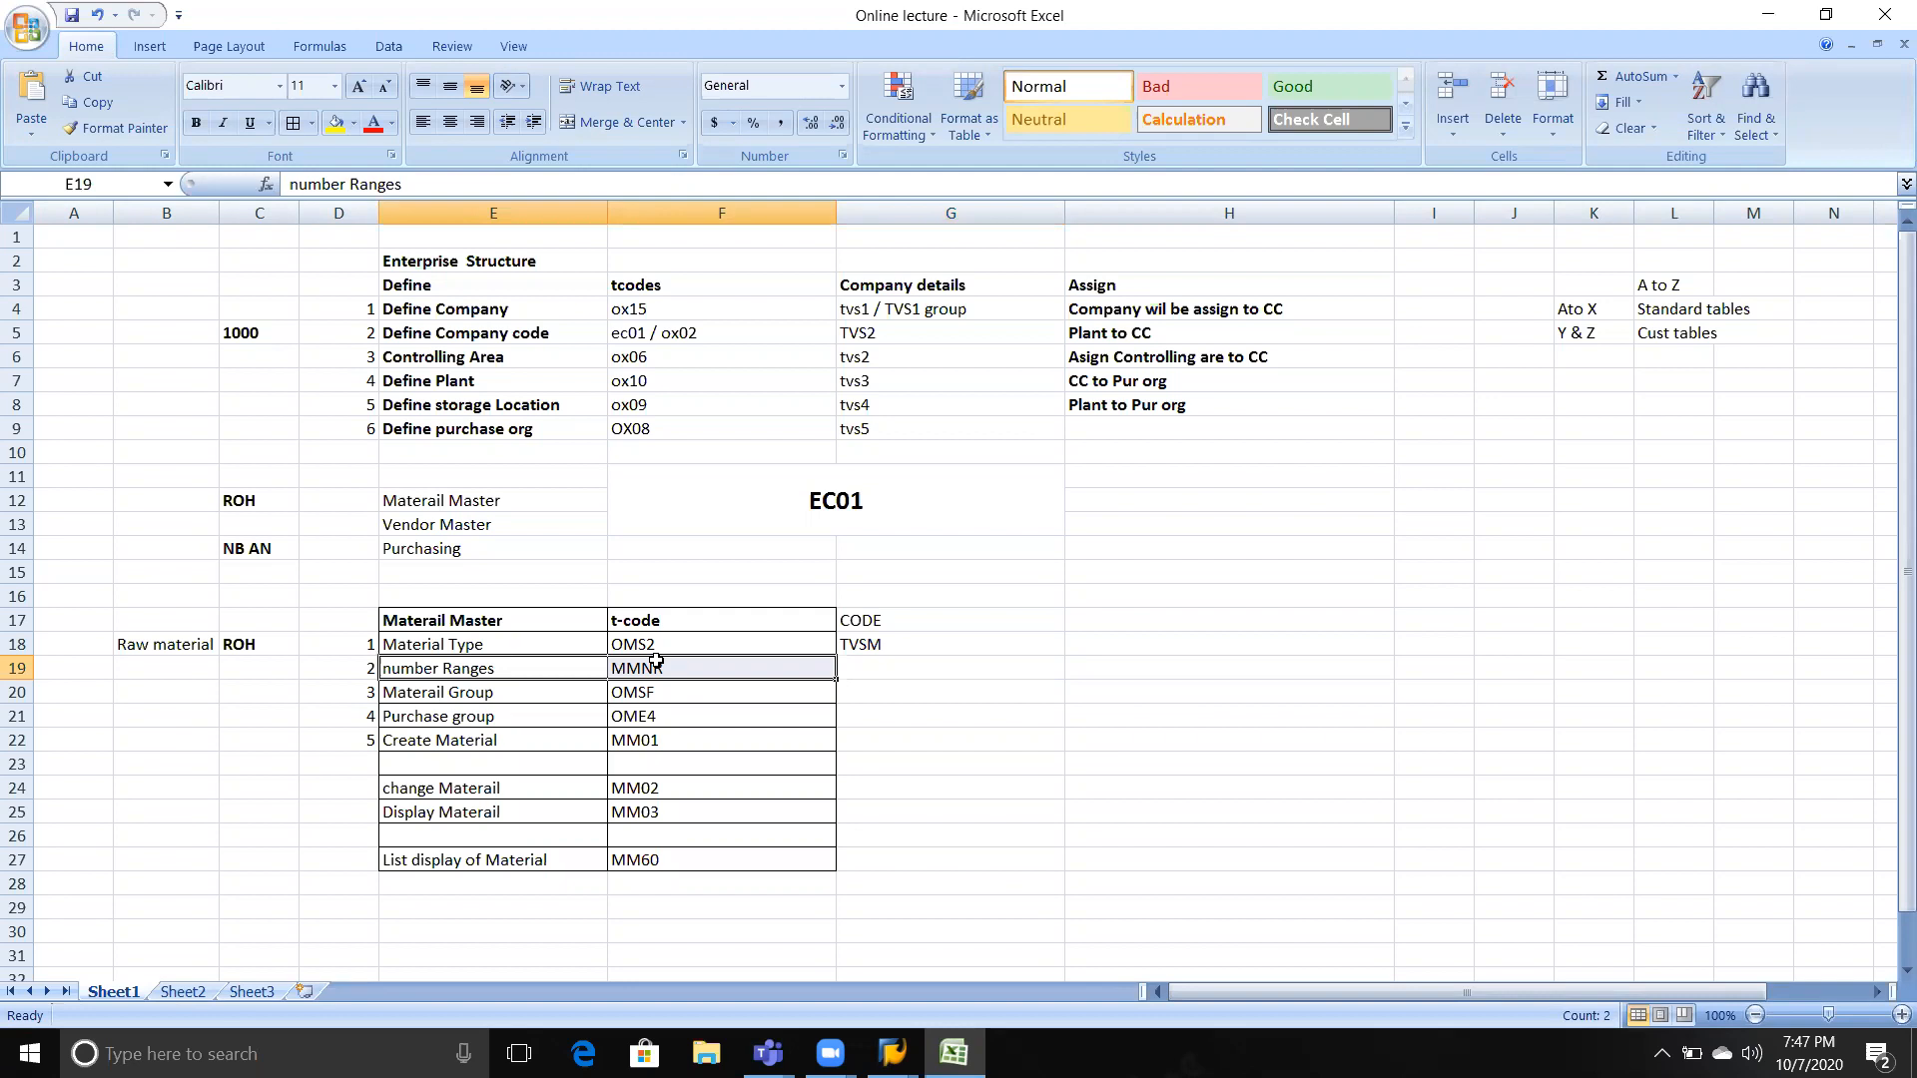
key(alt+Tab)
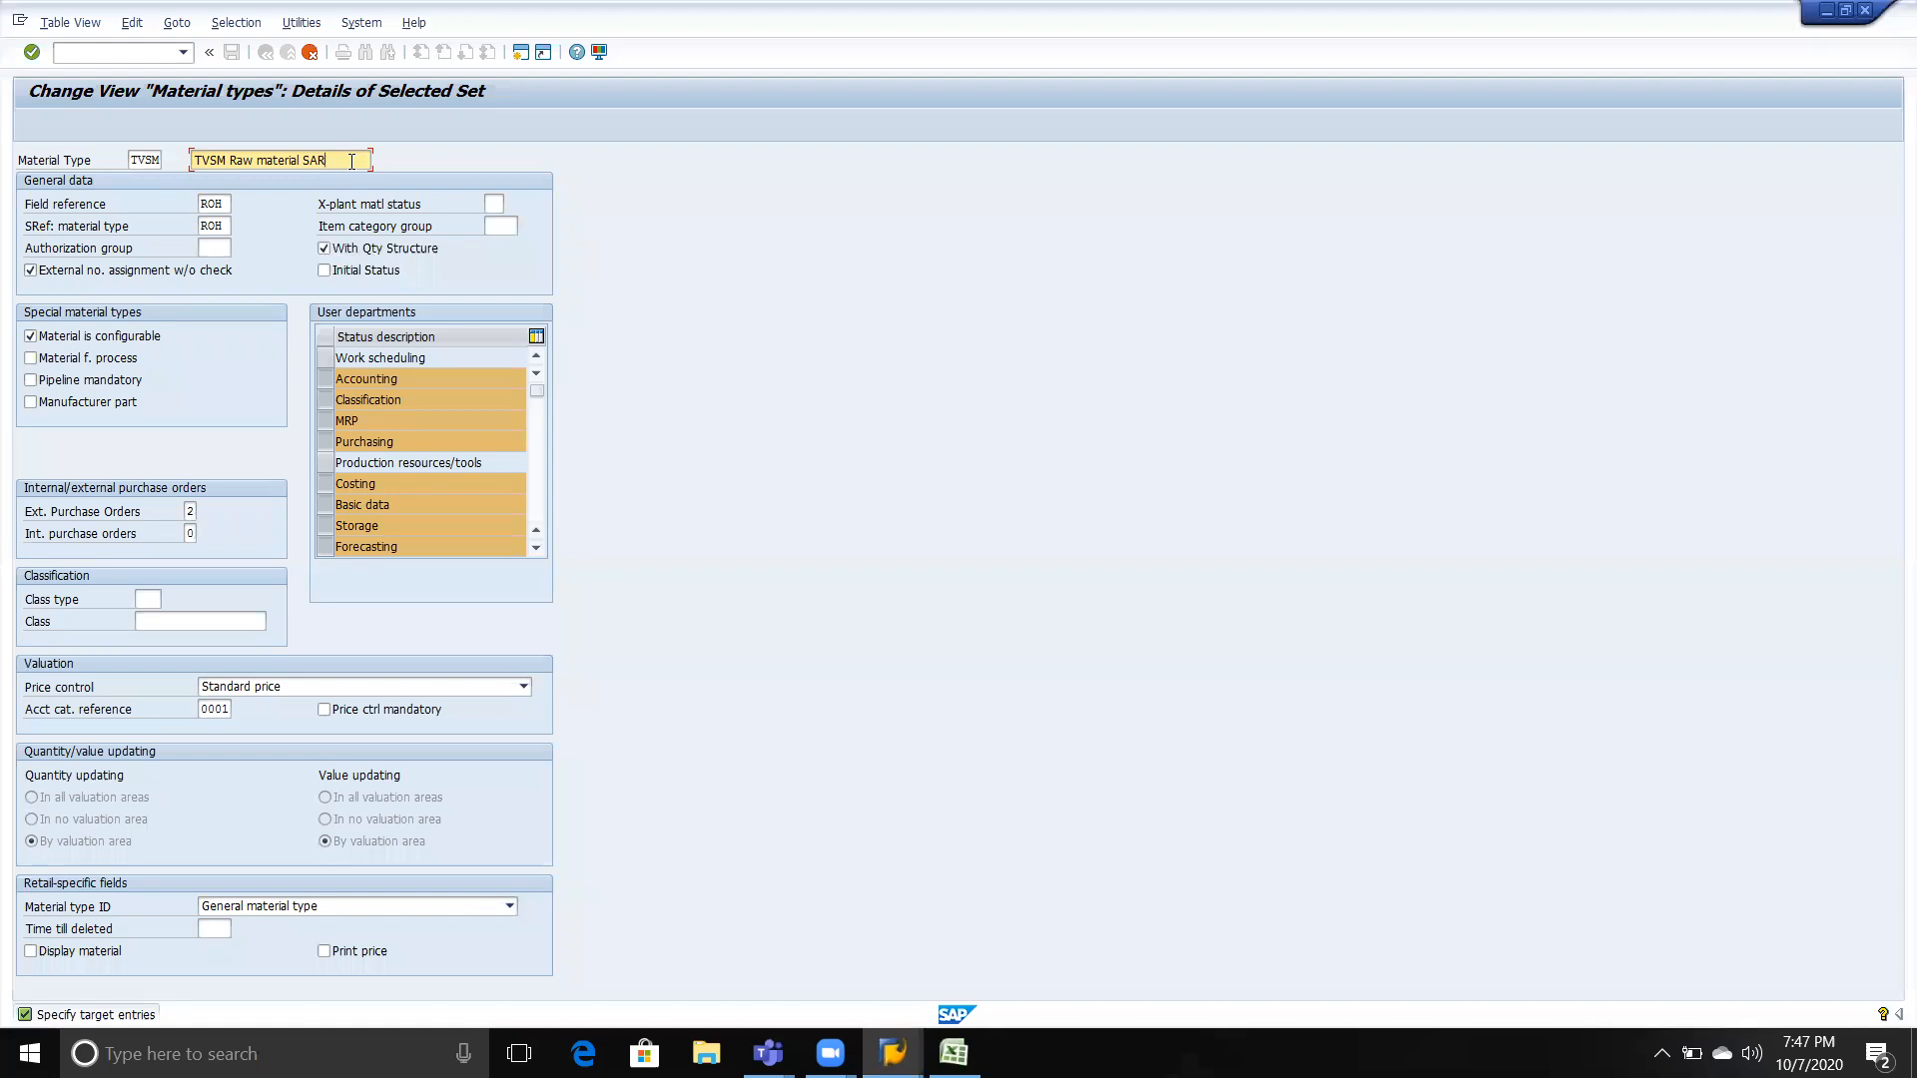
click(151, 161)
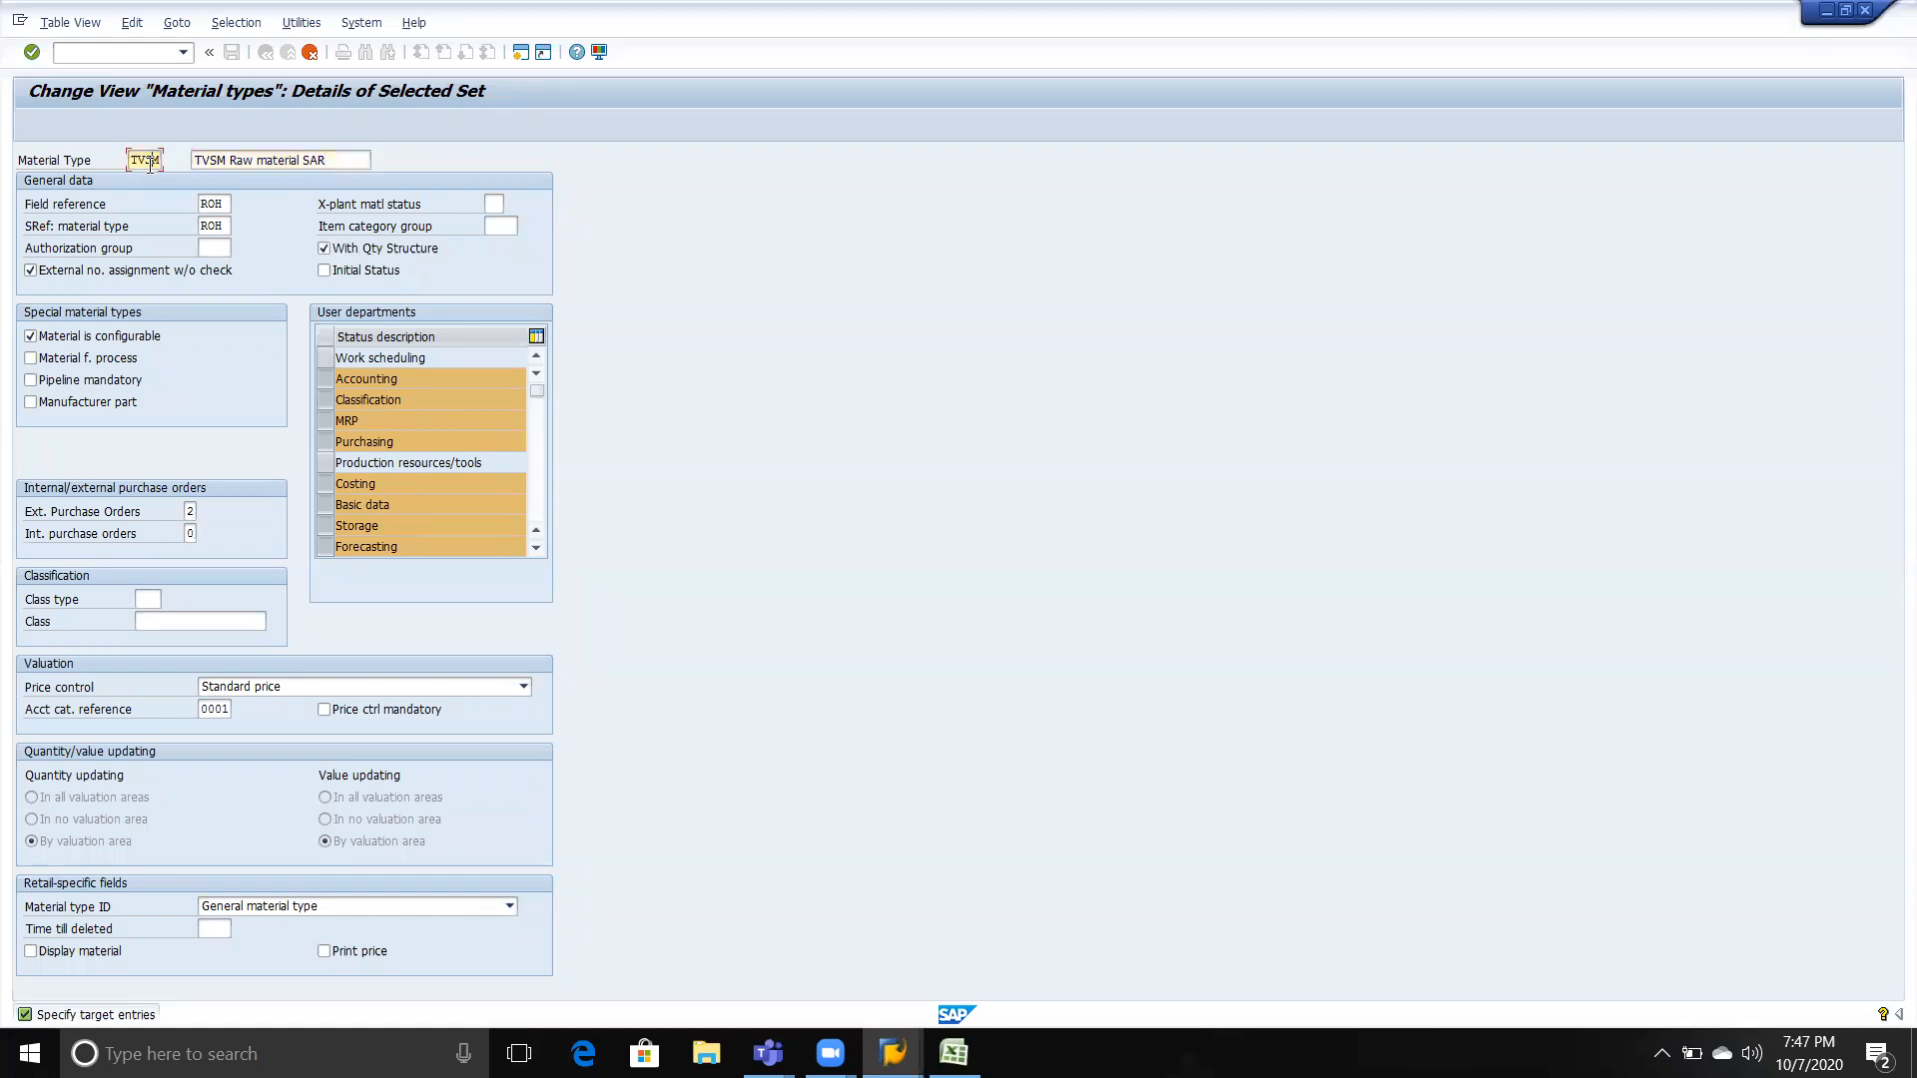
click(260, 159)
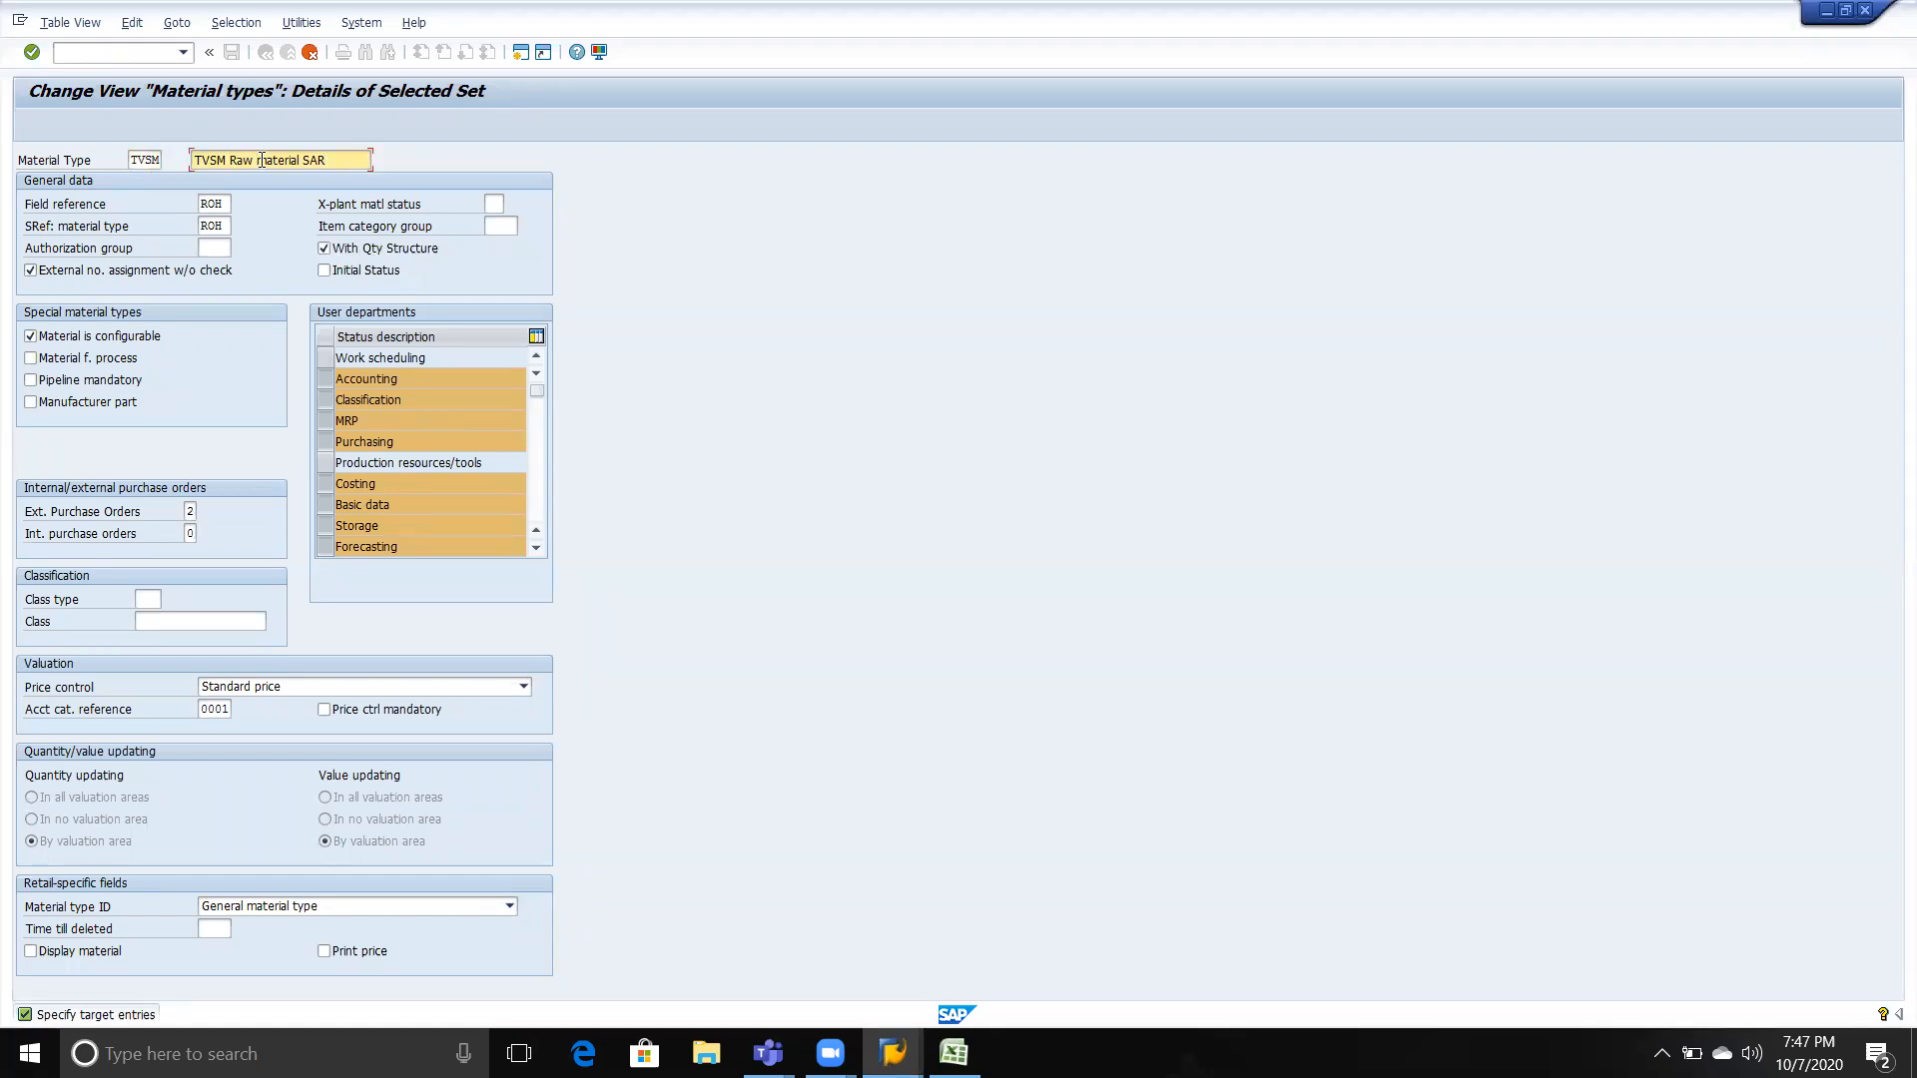
Confirm the TVSM material type copy together with its dependent quantity/value updating entries.
key(Return)
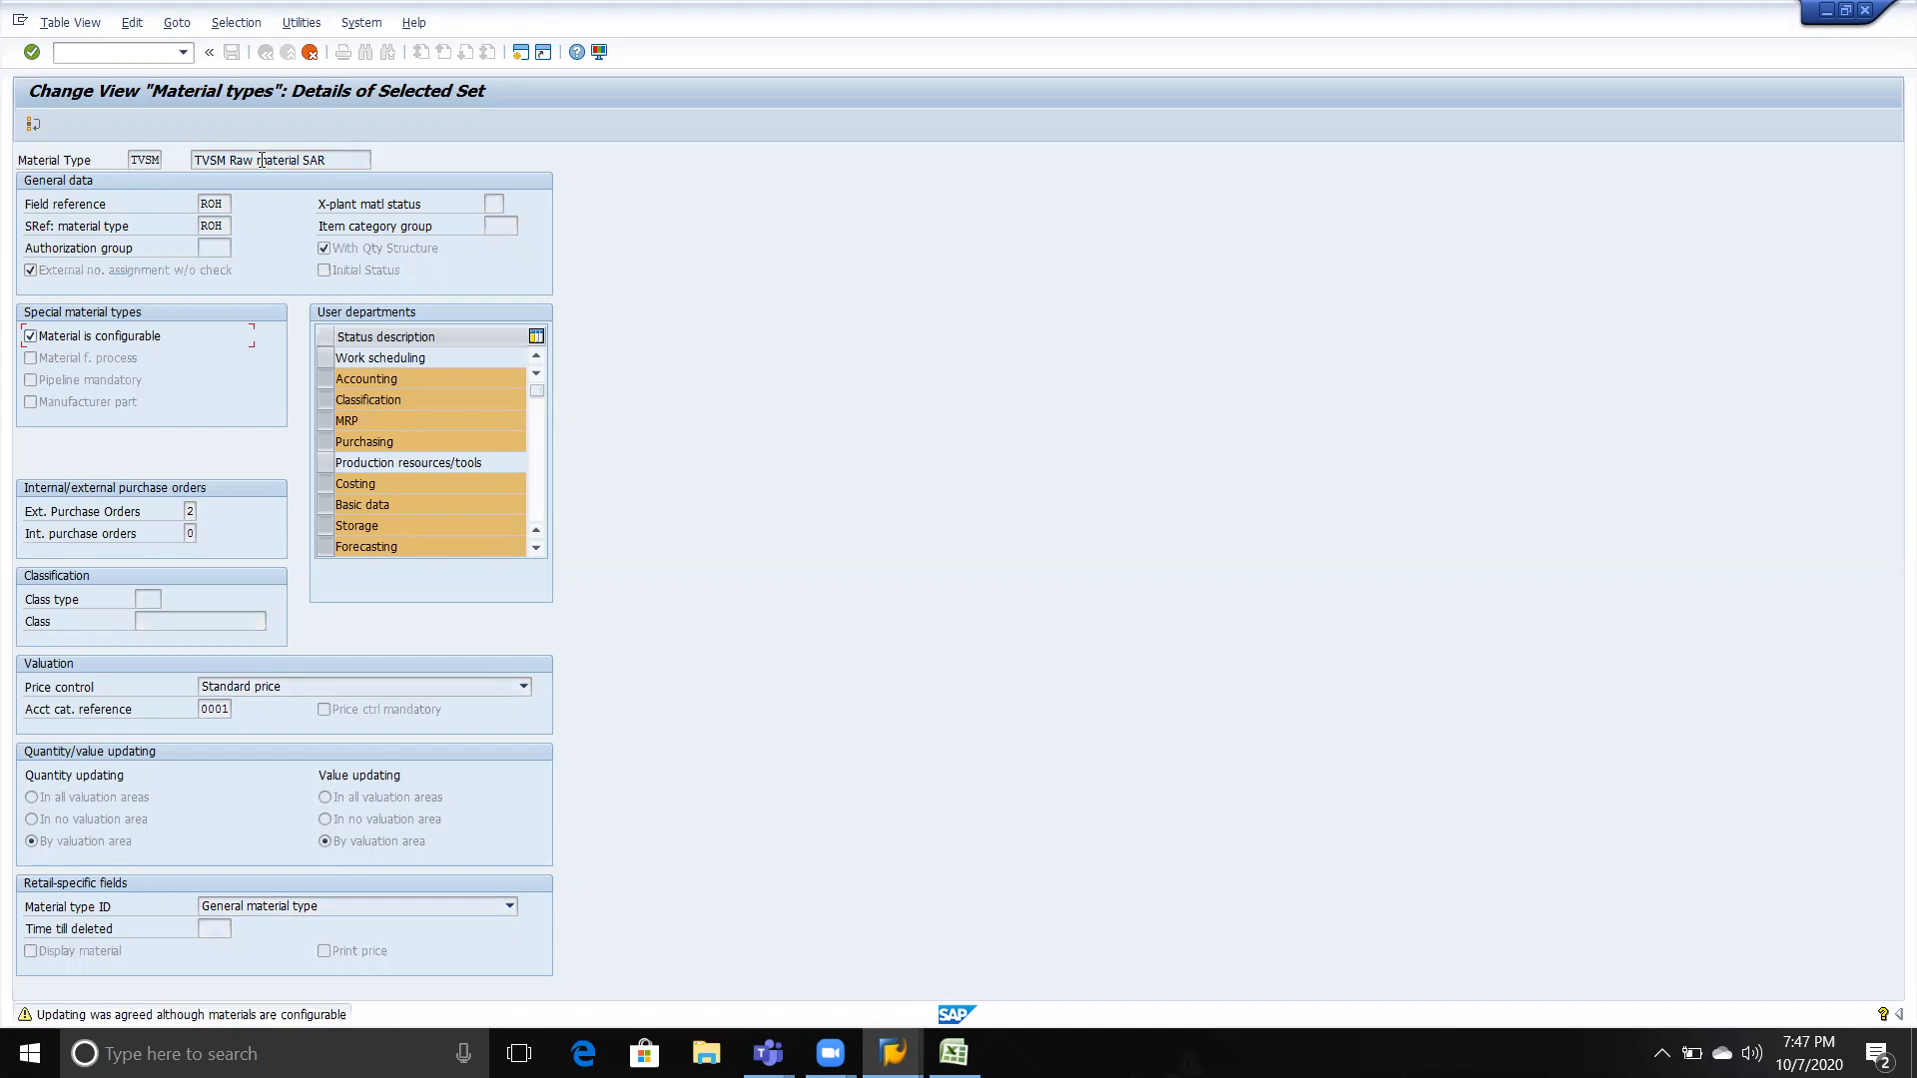
key(Return)
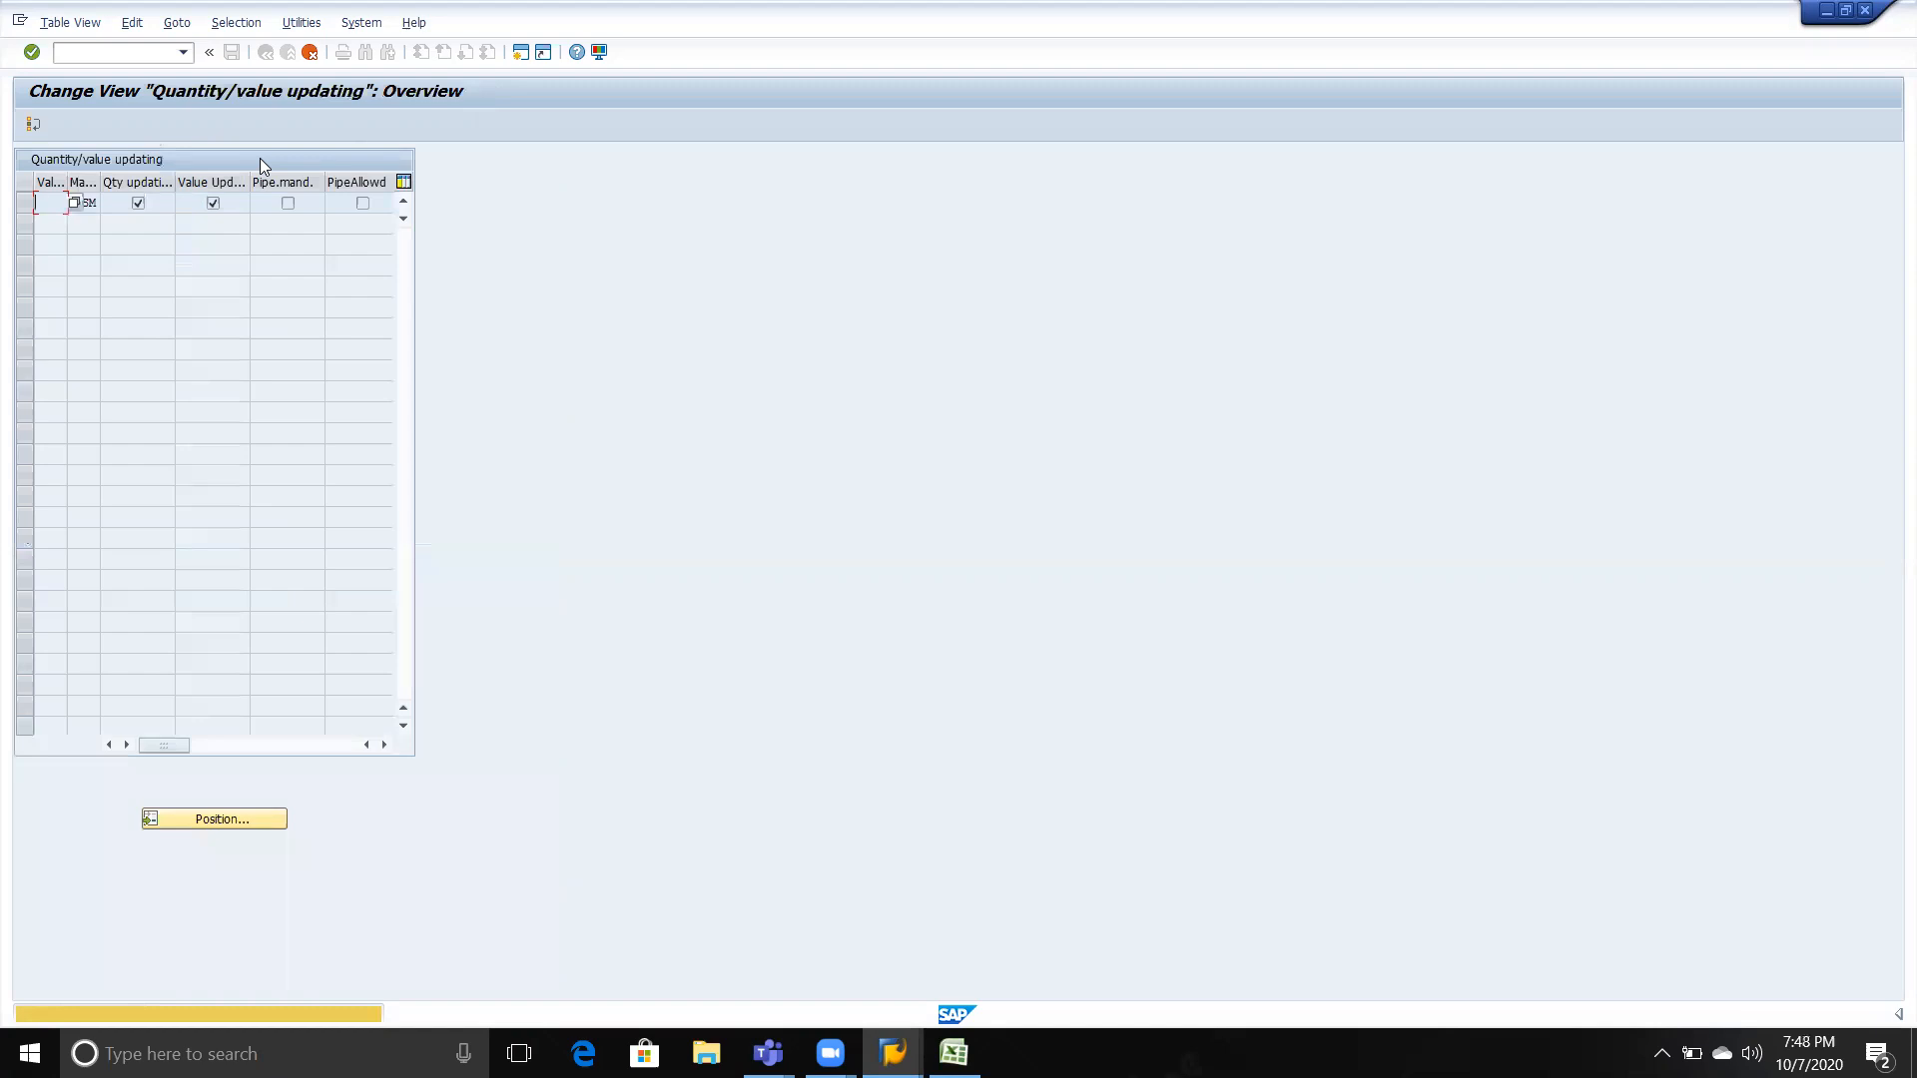
key(Return)
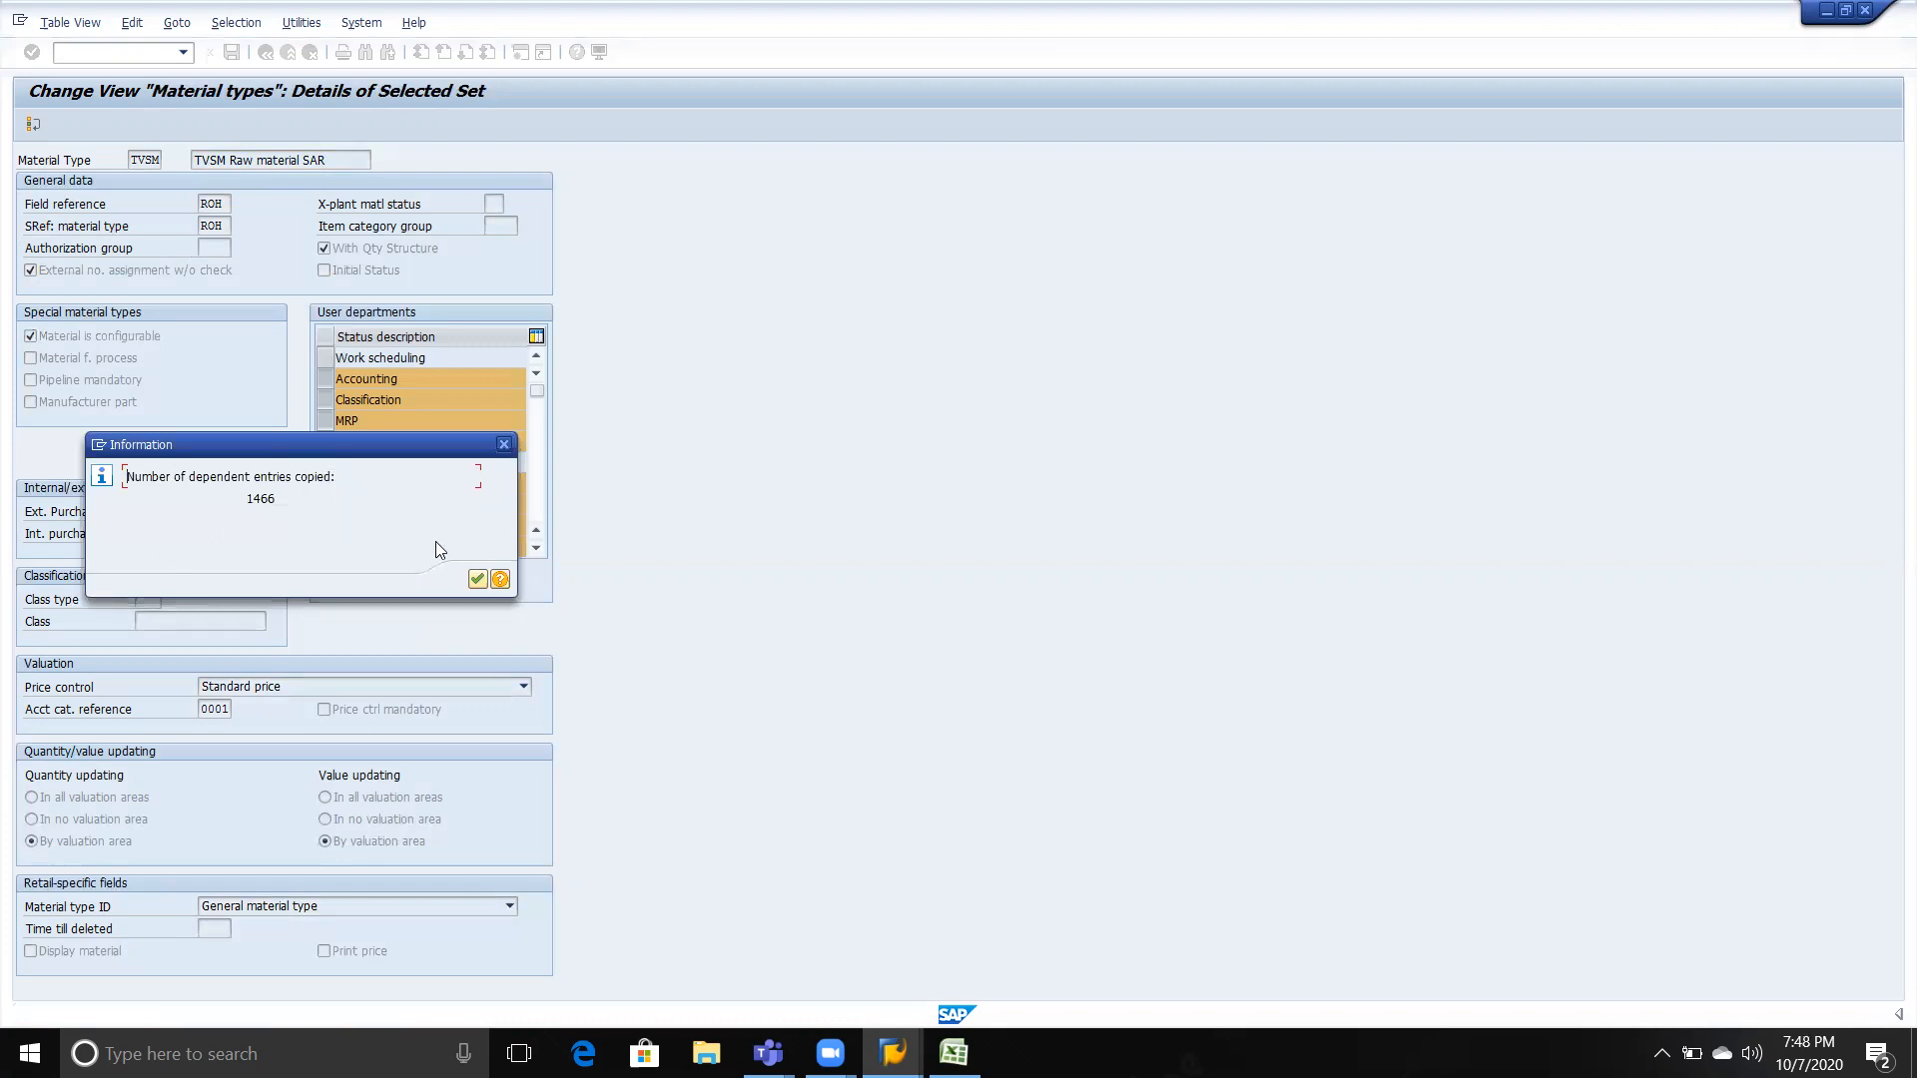
click(477, 579)
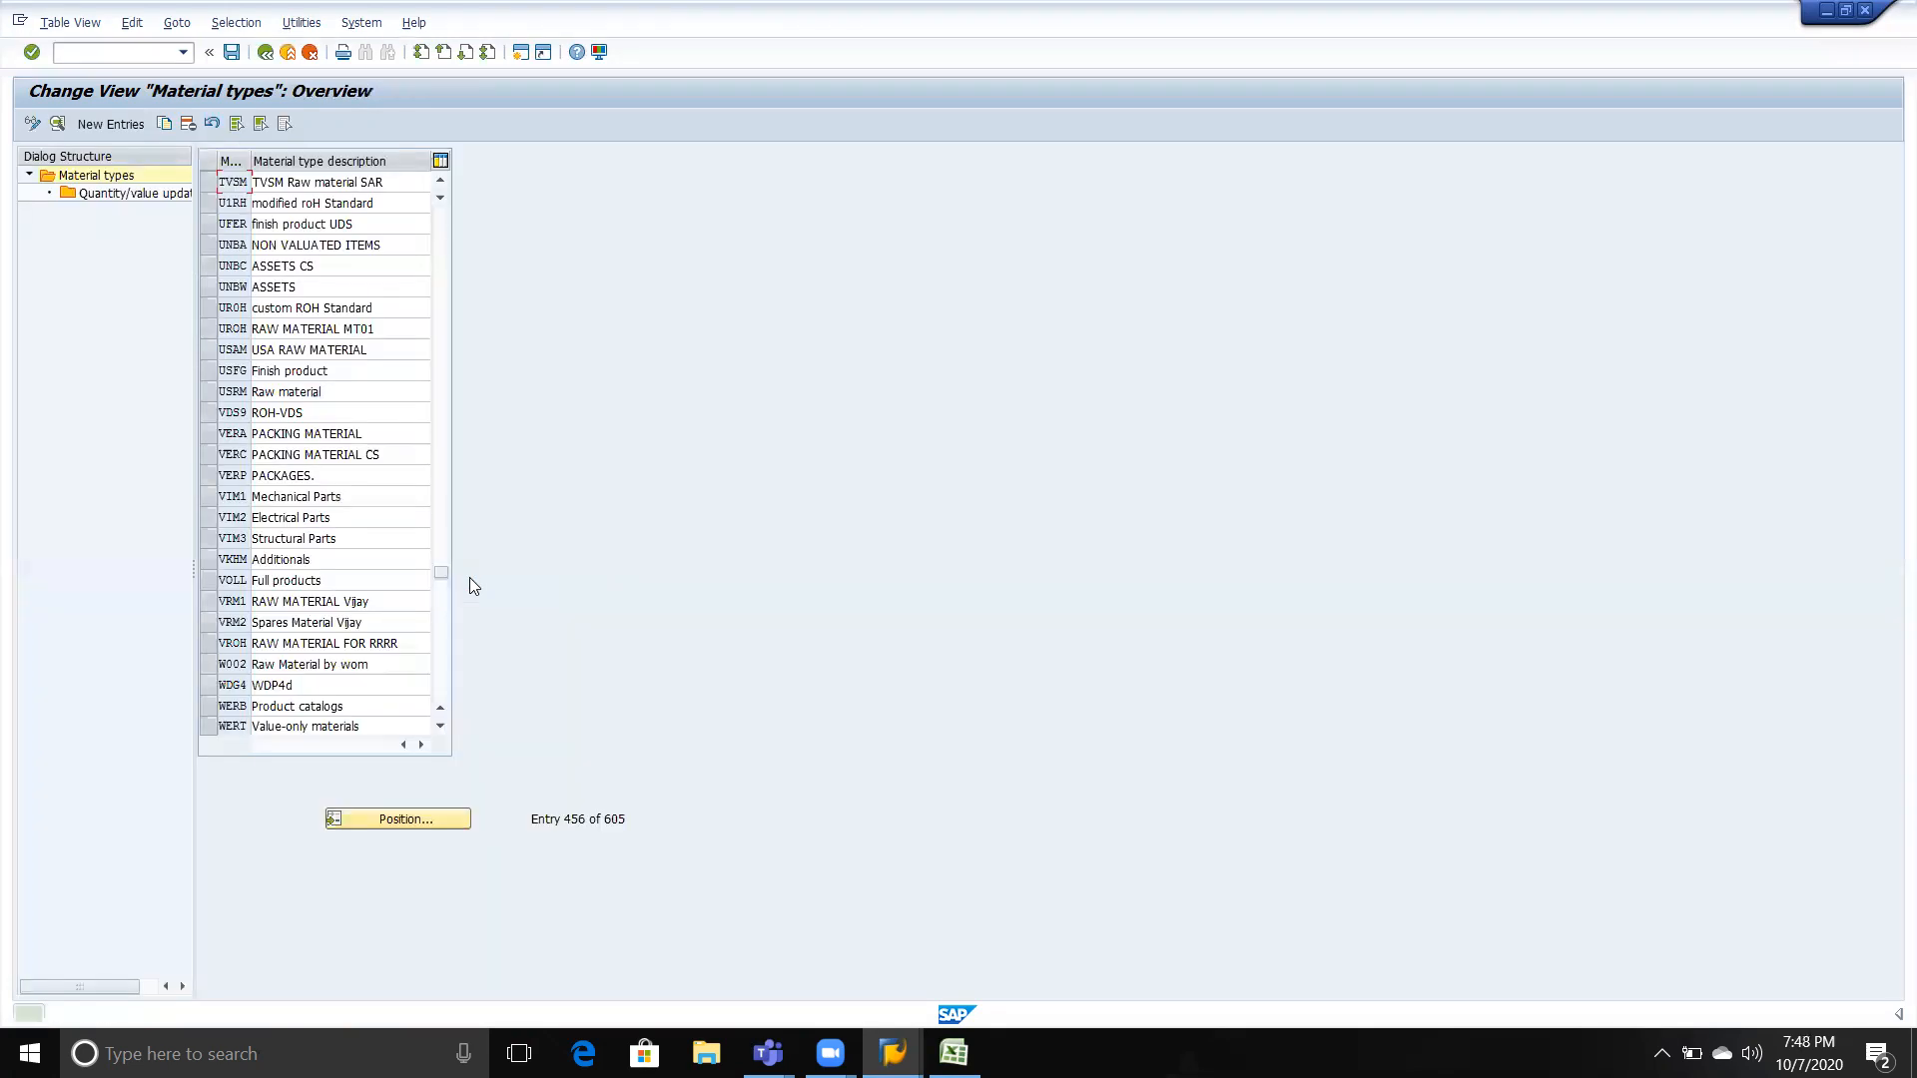
Save the new material type, assigning it to customizing request EC7K908195 from the own requests.
click(231, 53)
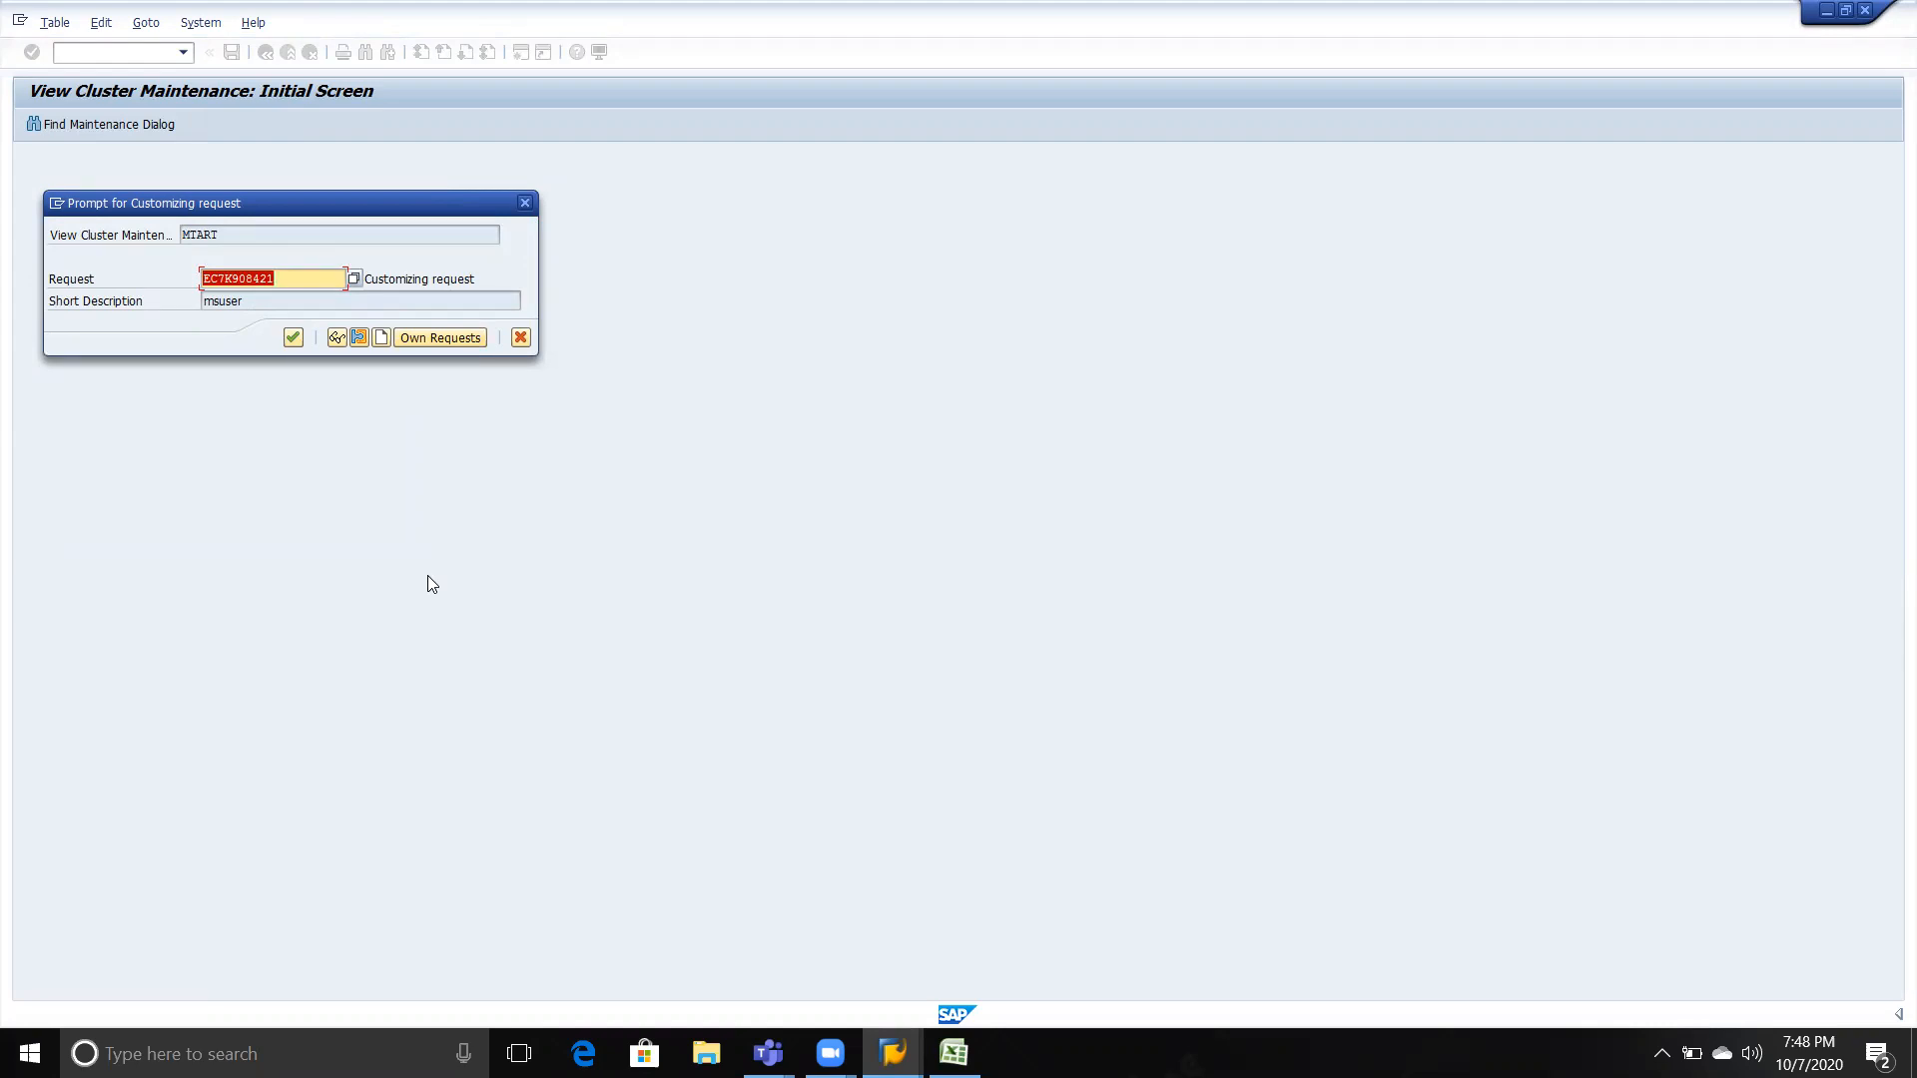
click(429, 339)
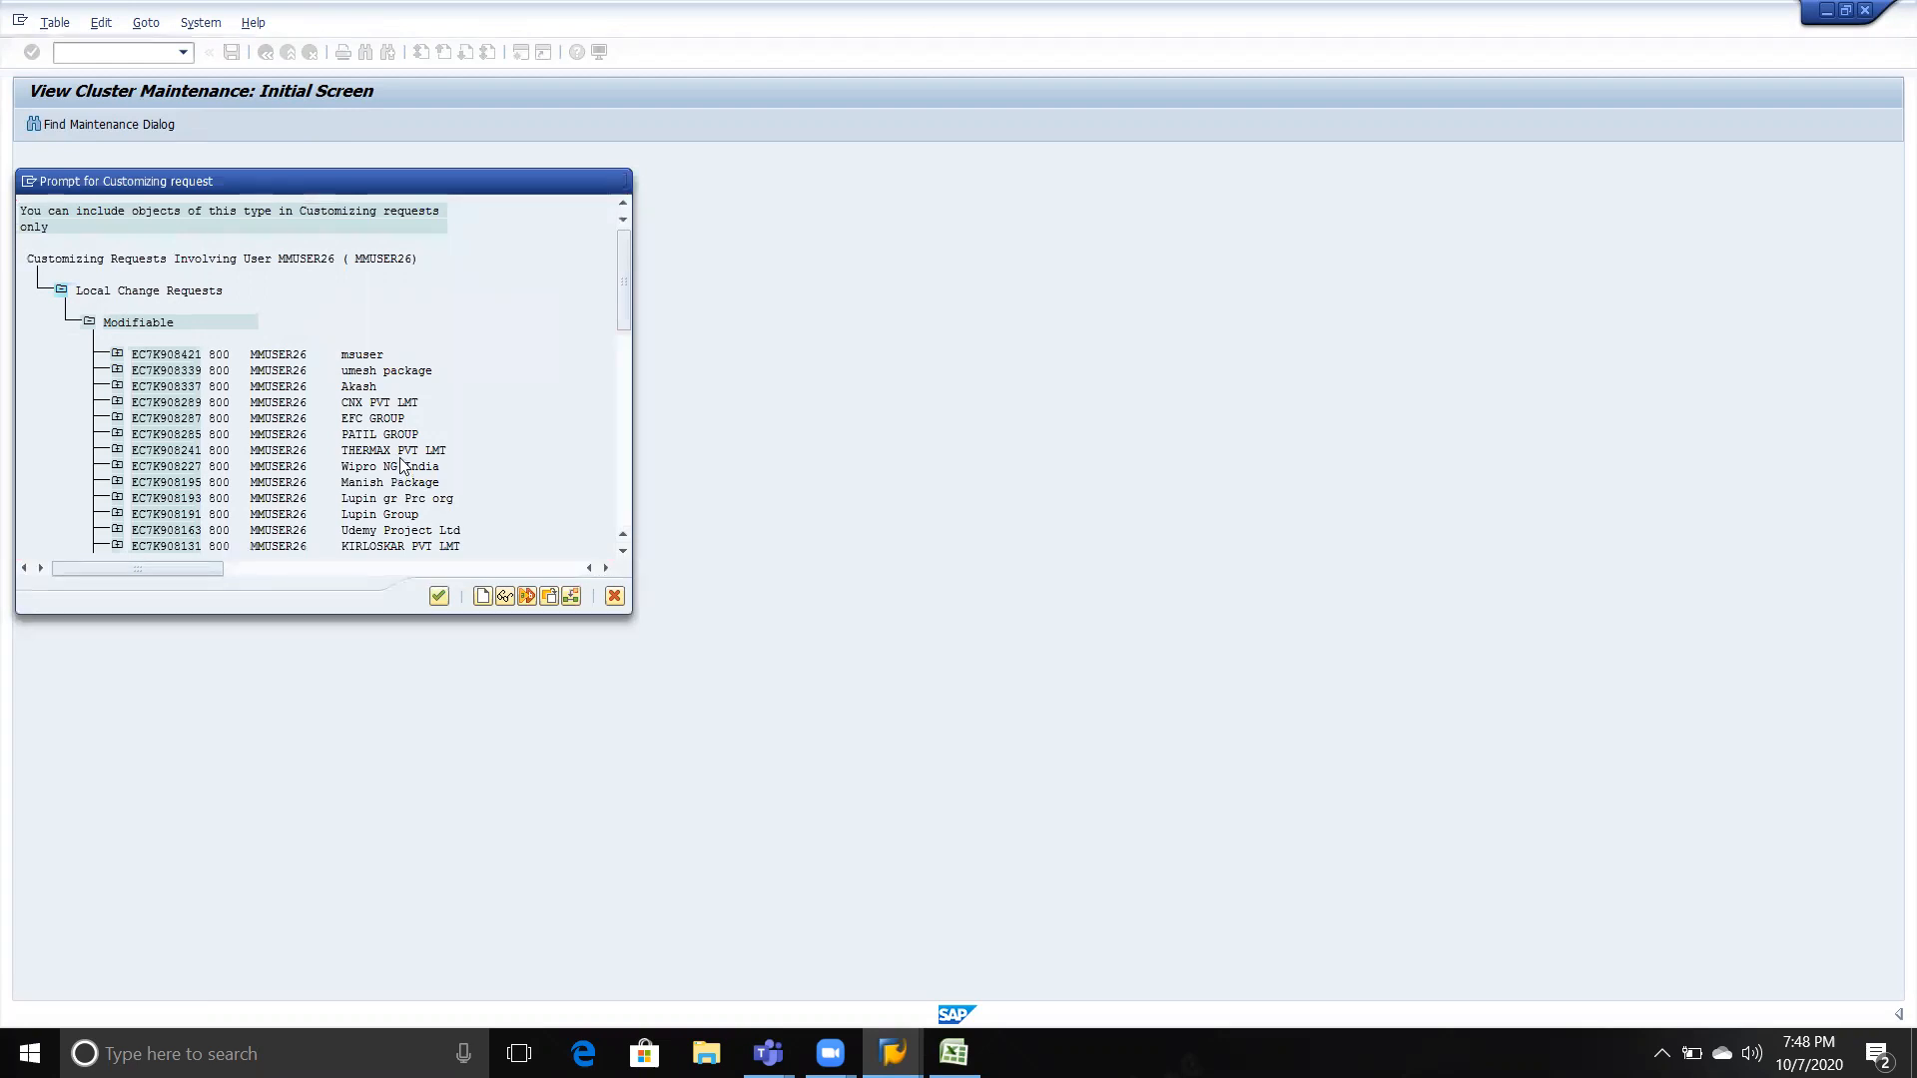
scroll(401, 466, down, 1)
scroll(401, 467, down, 2)
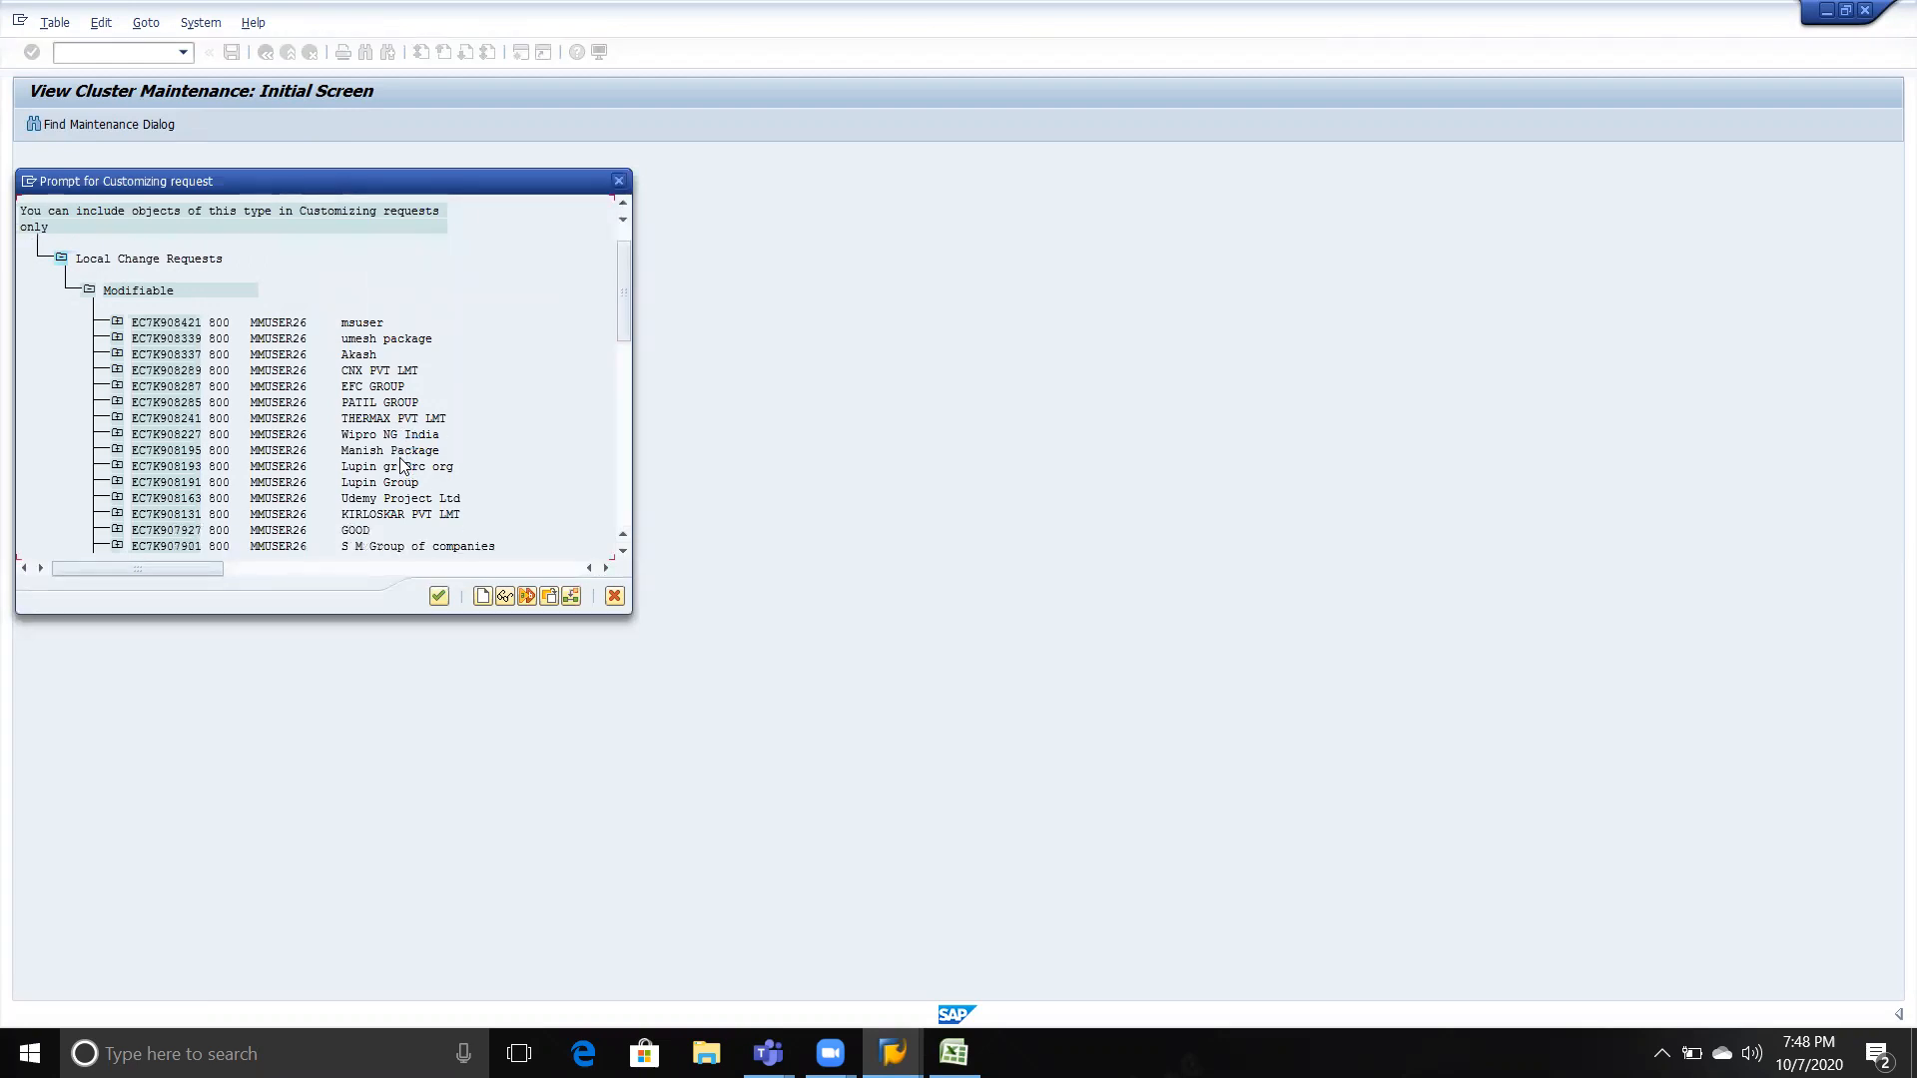
scroll(402, 466, down, 1)
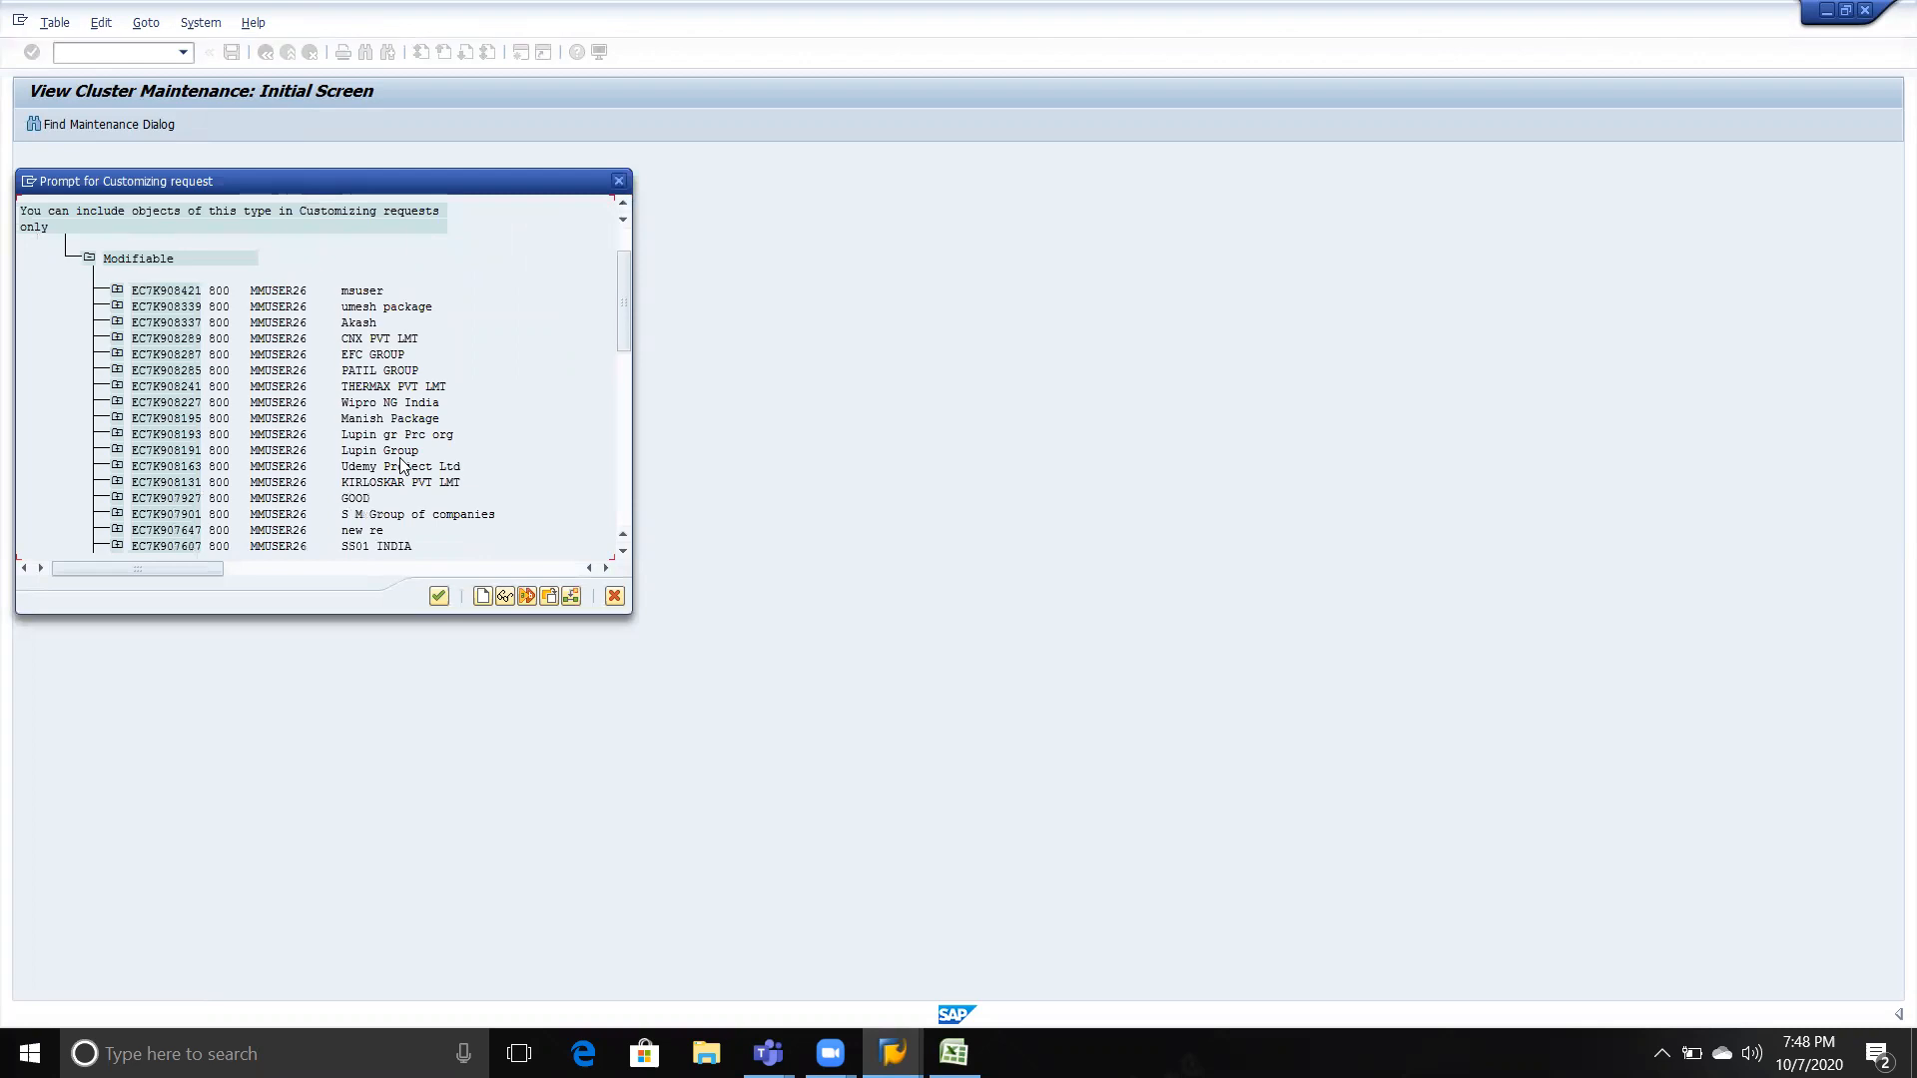
scroll(402, 466, down, 1)
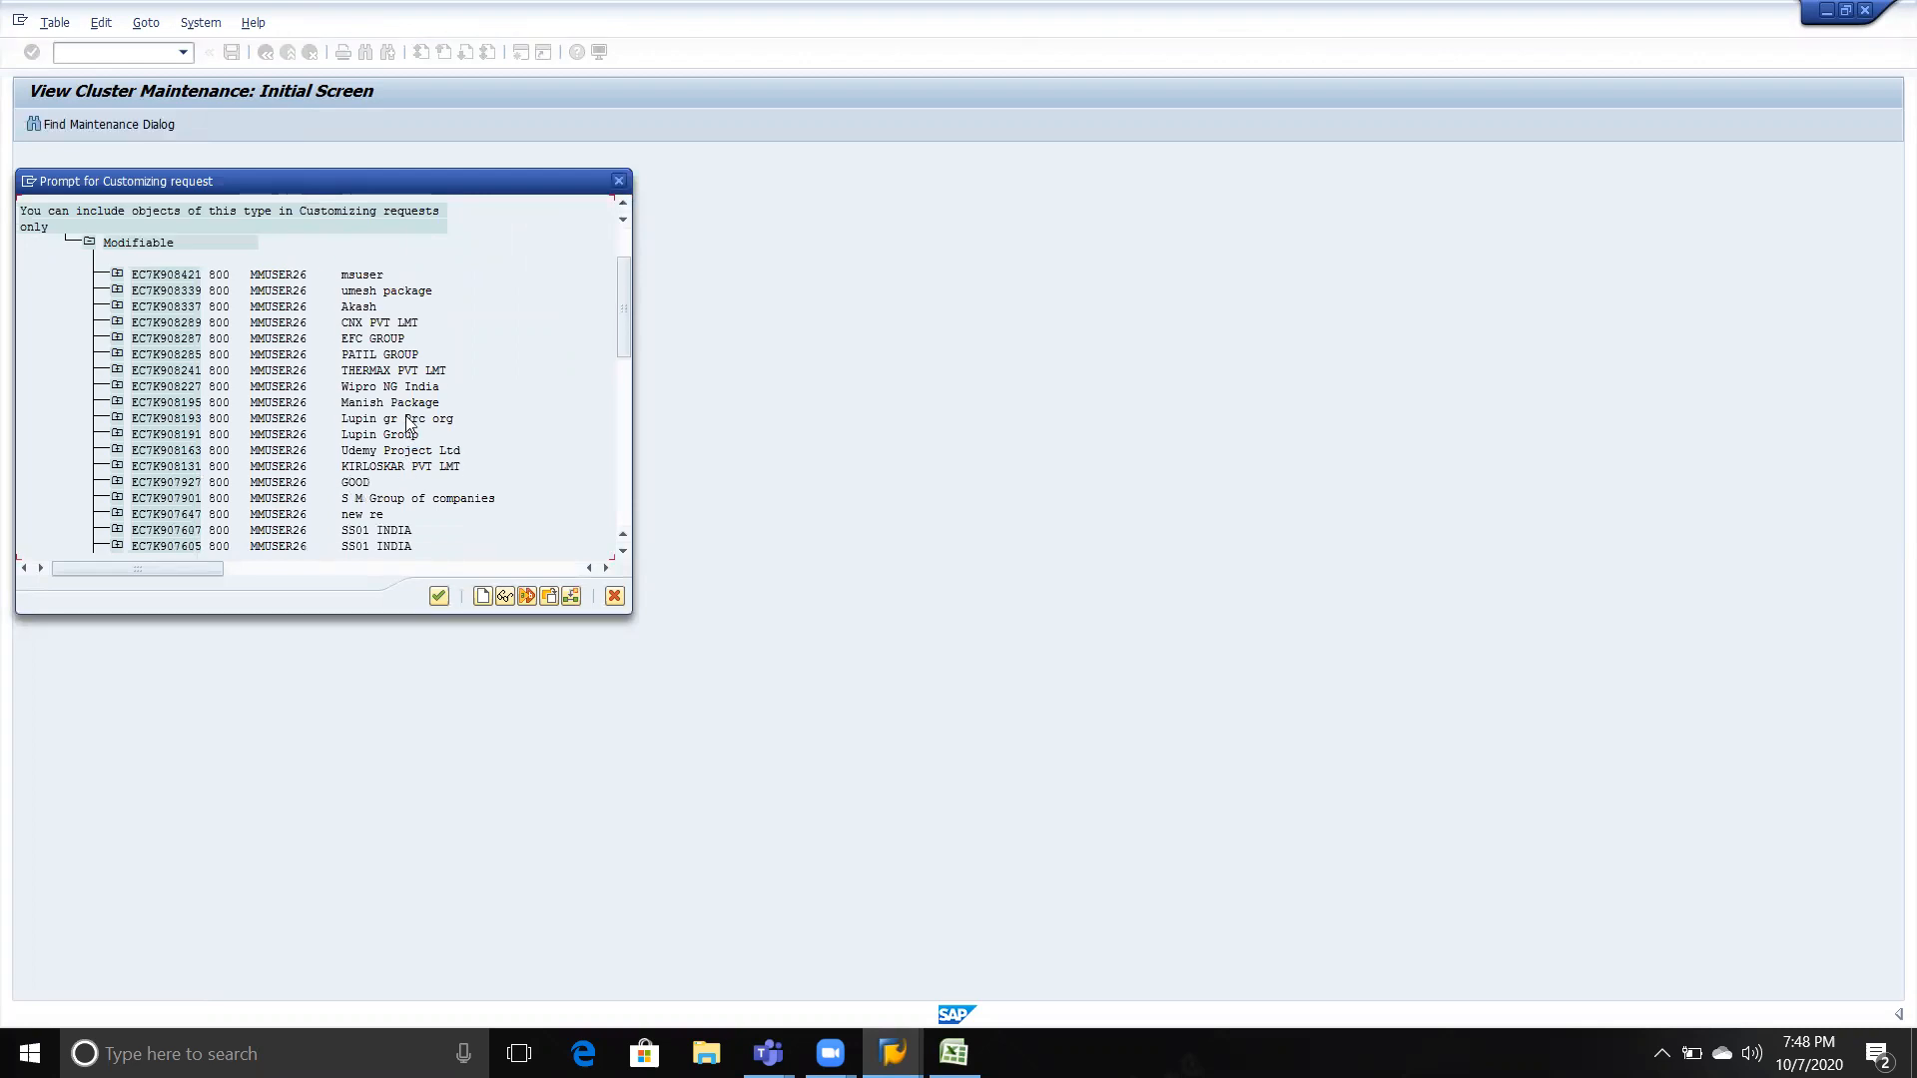
double_click(349, 404)
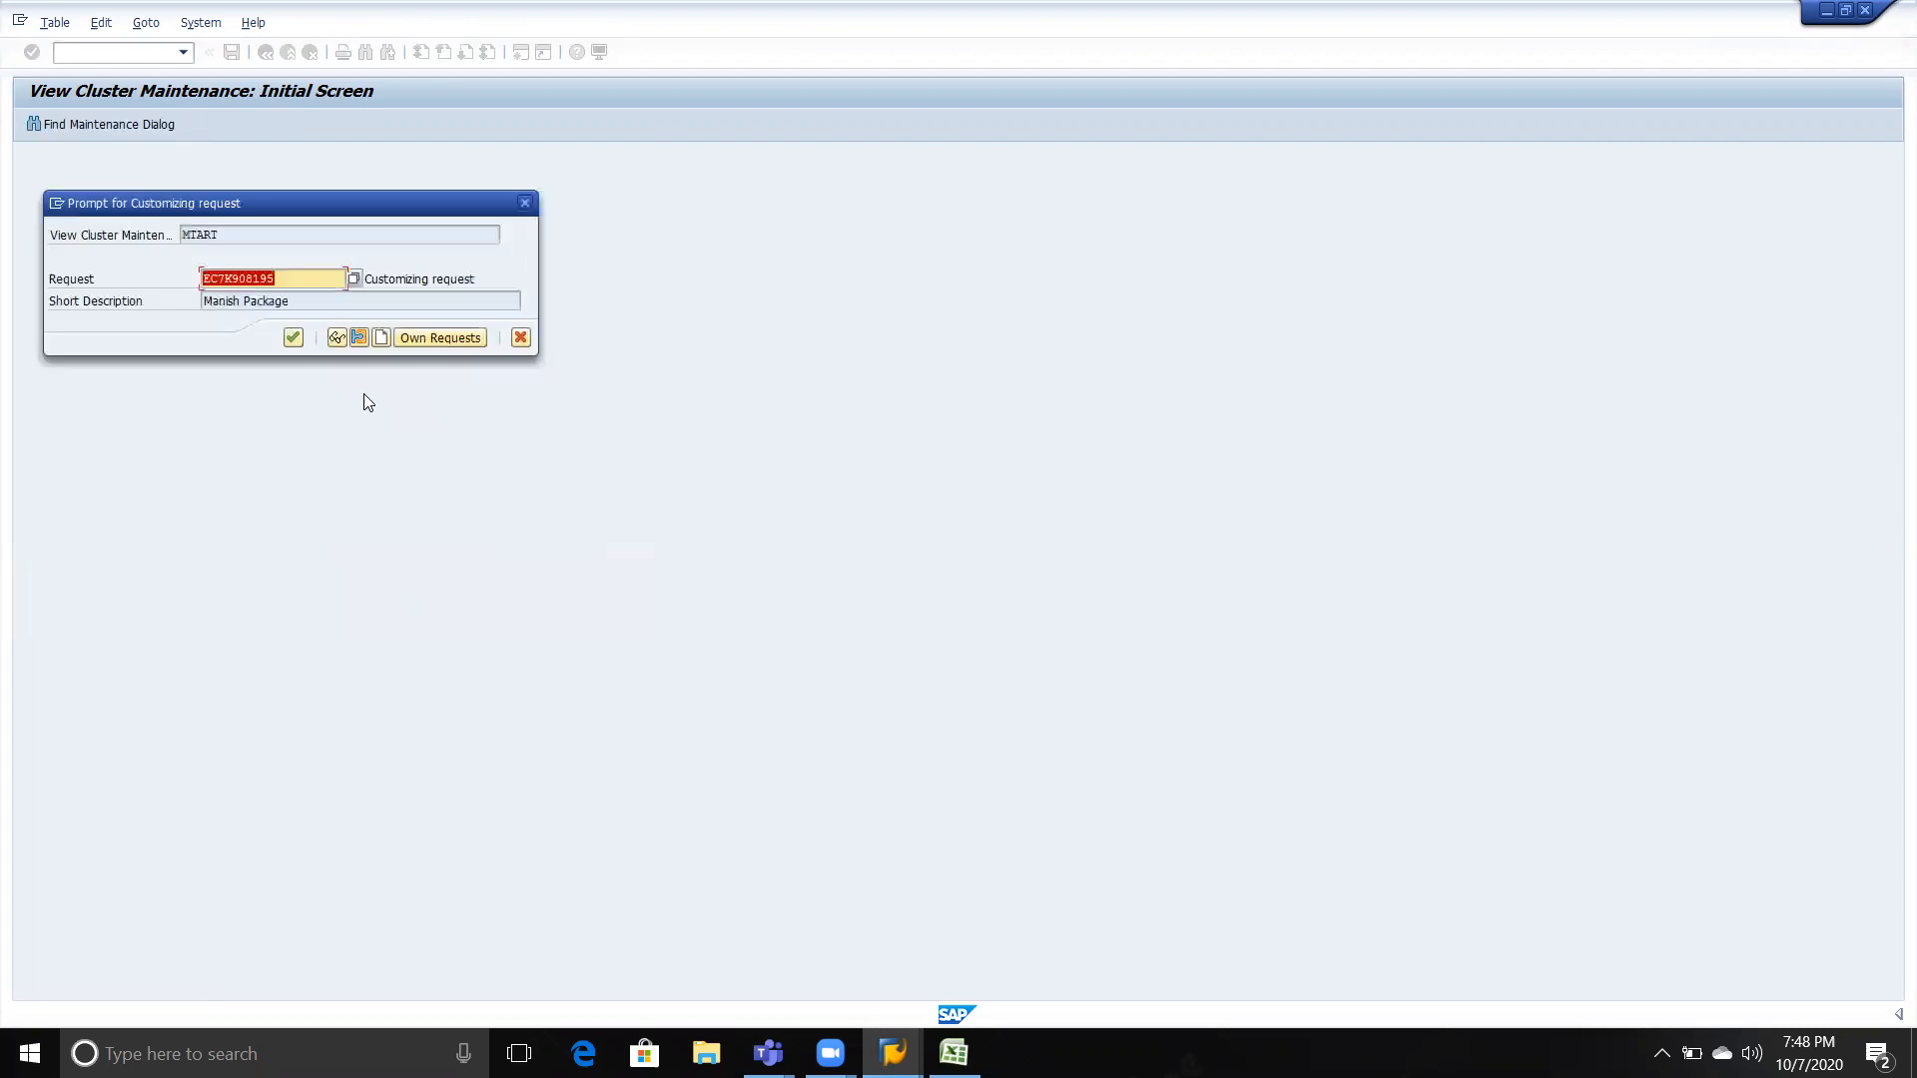
click(293, 337)
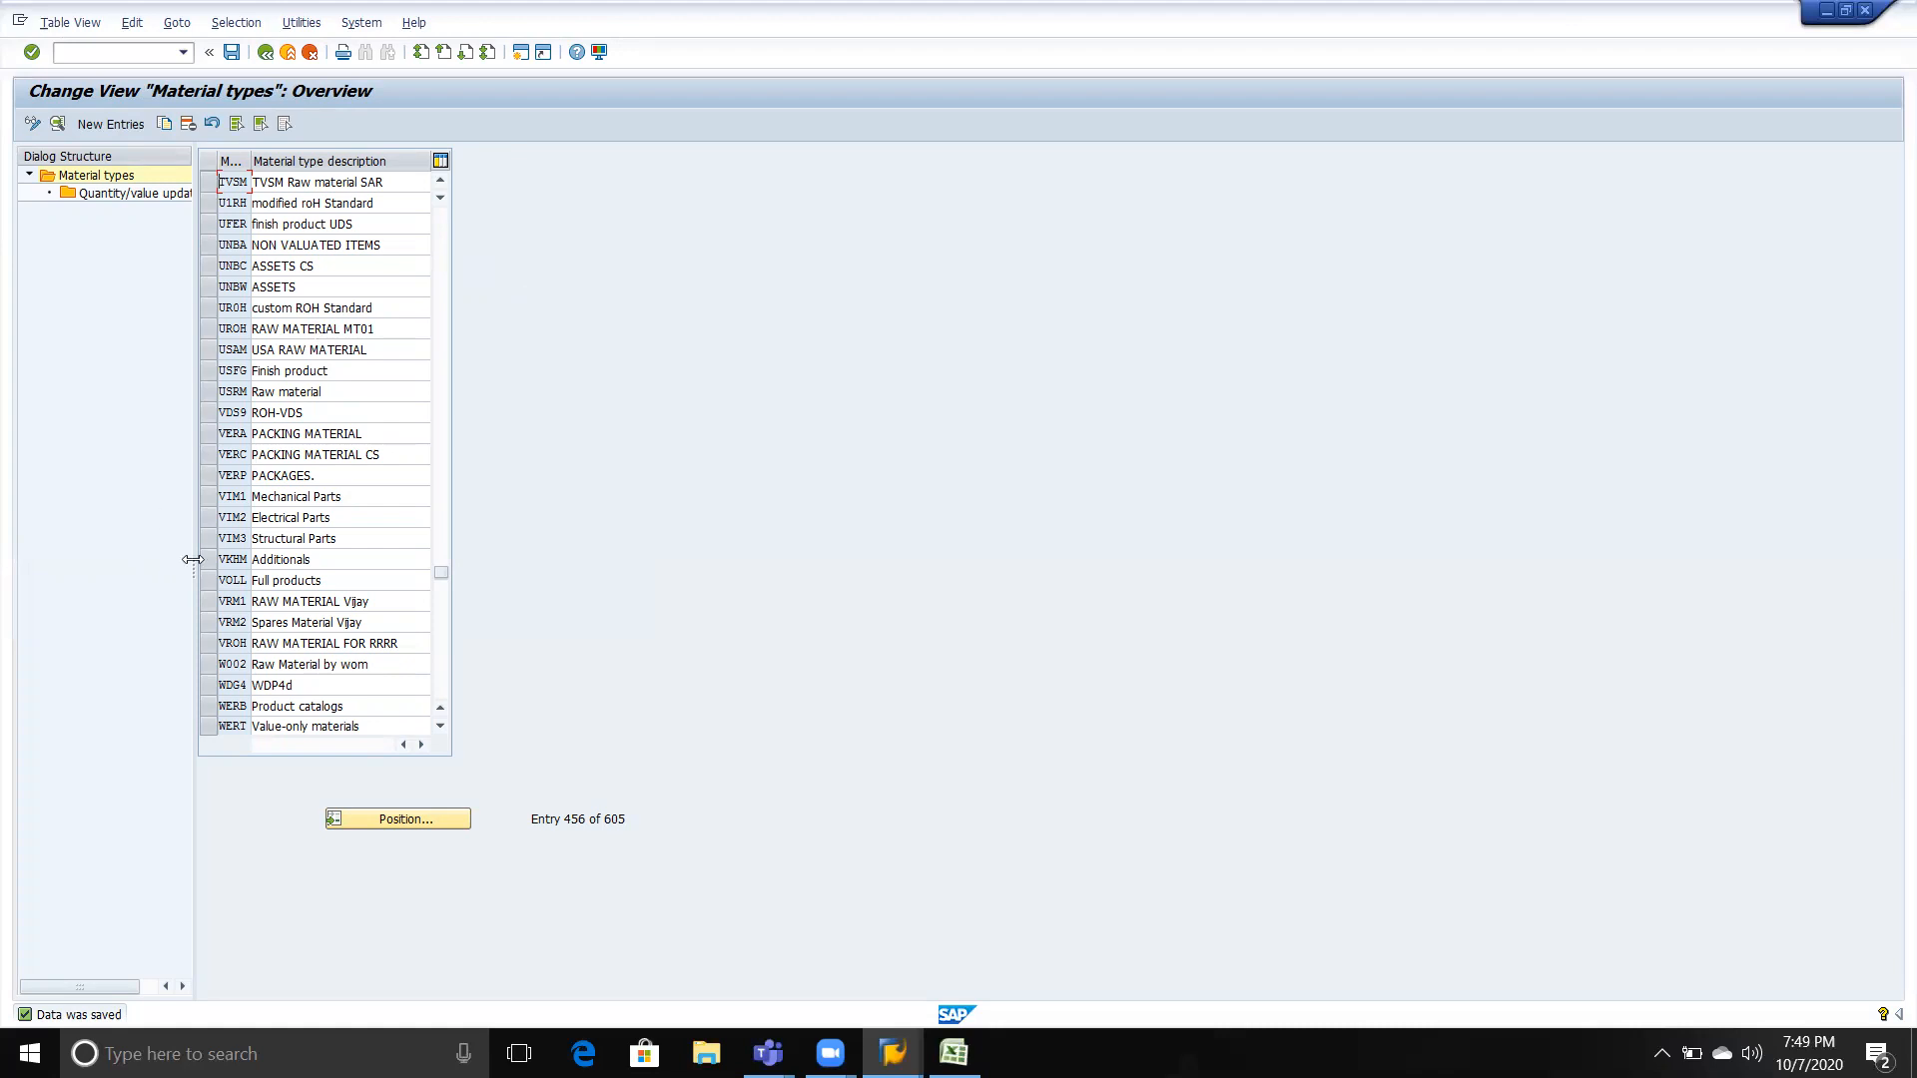
Widen the dialog structure area, select material type TVSM, and open its quantity/value updating entries.
drag(192, 559, 392, 559)
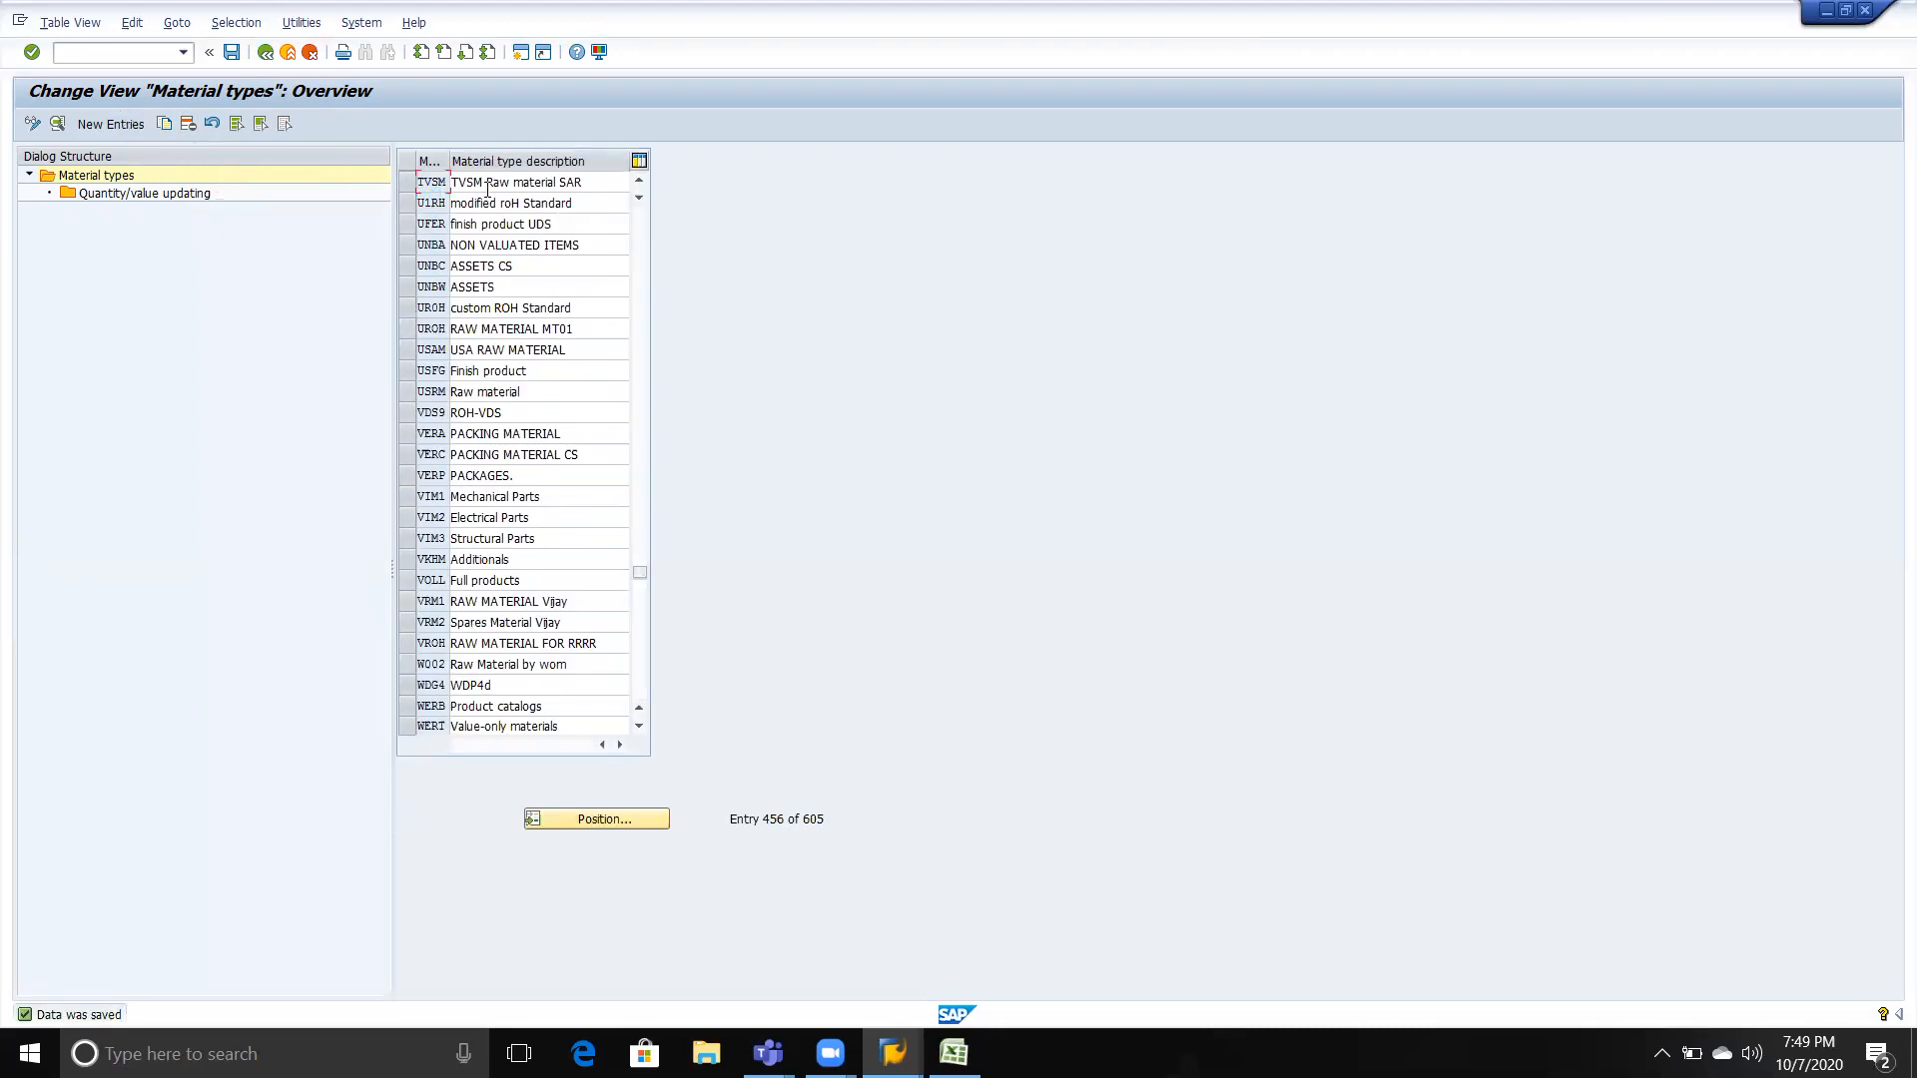
click(402, 183)
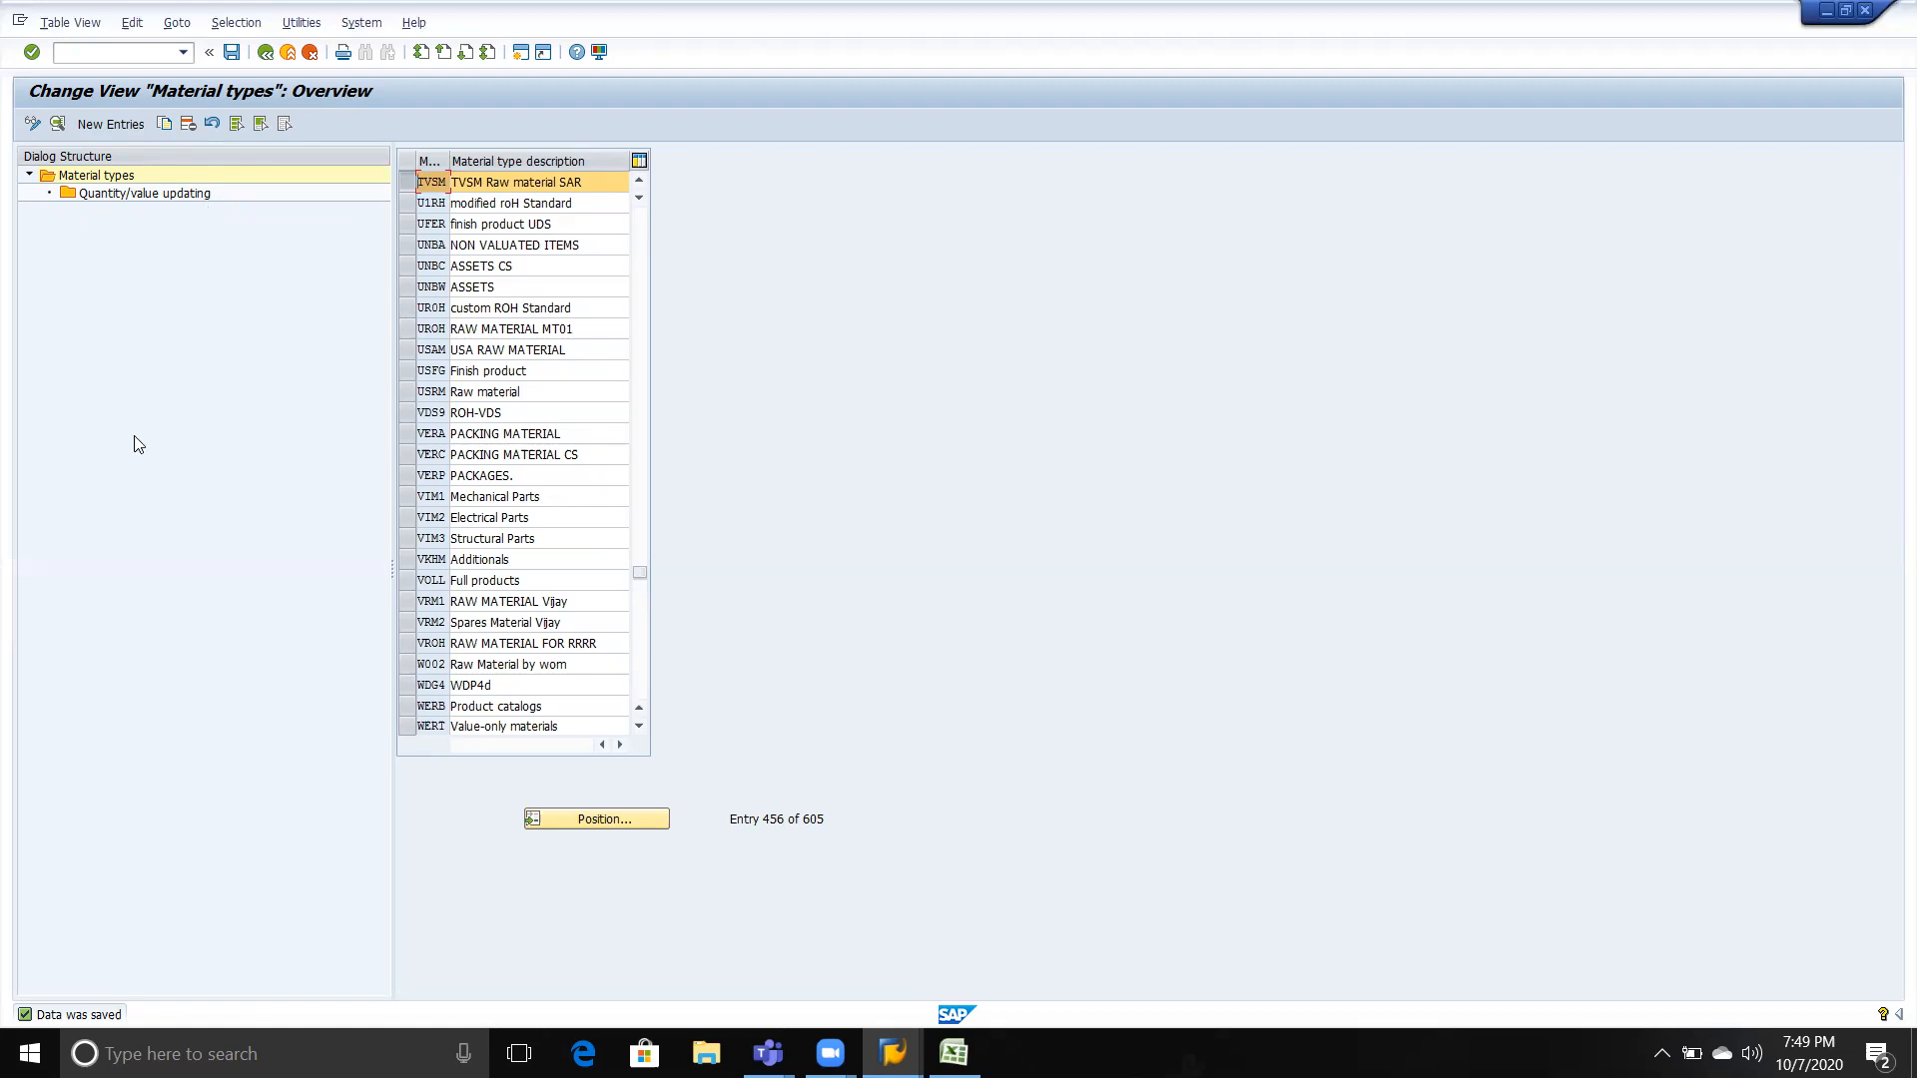
double_click(142, 194)
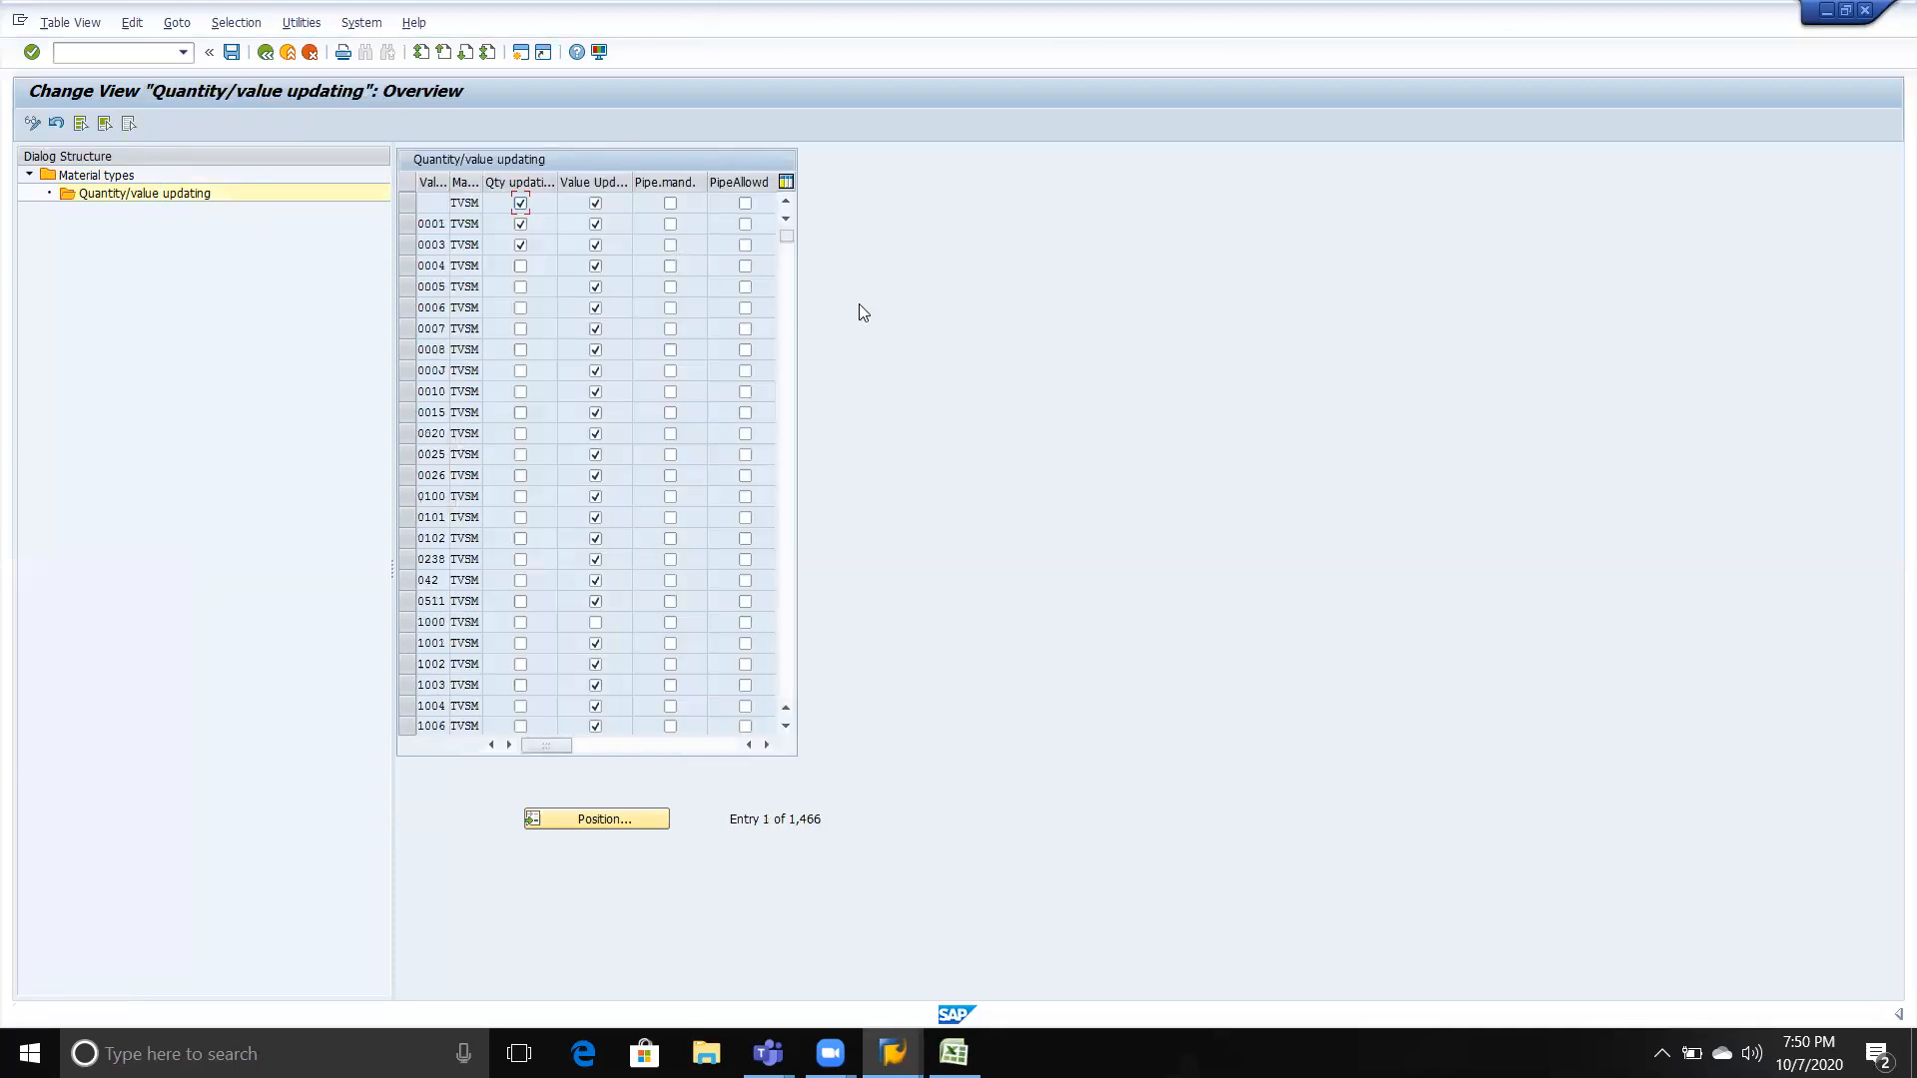
Position the quantity/value updating list at valuation area tvs3 and material type TVSM, checking the codes in the Excel sheet.
click(588, 818)
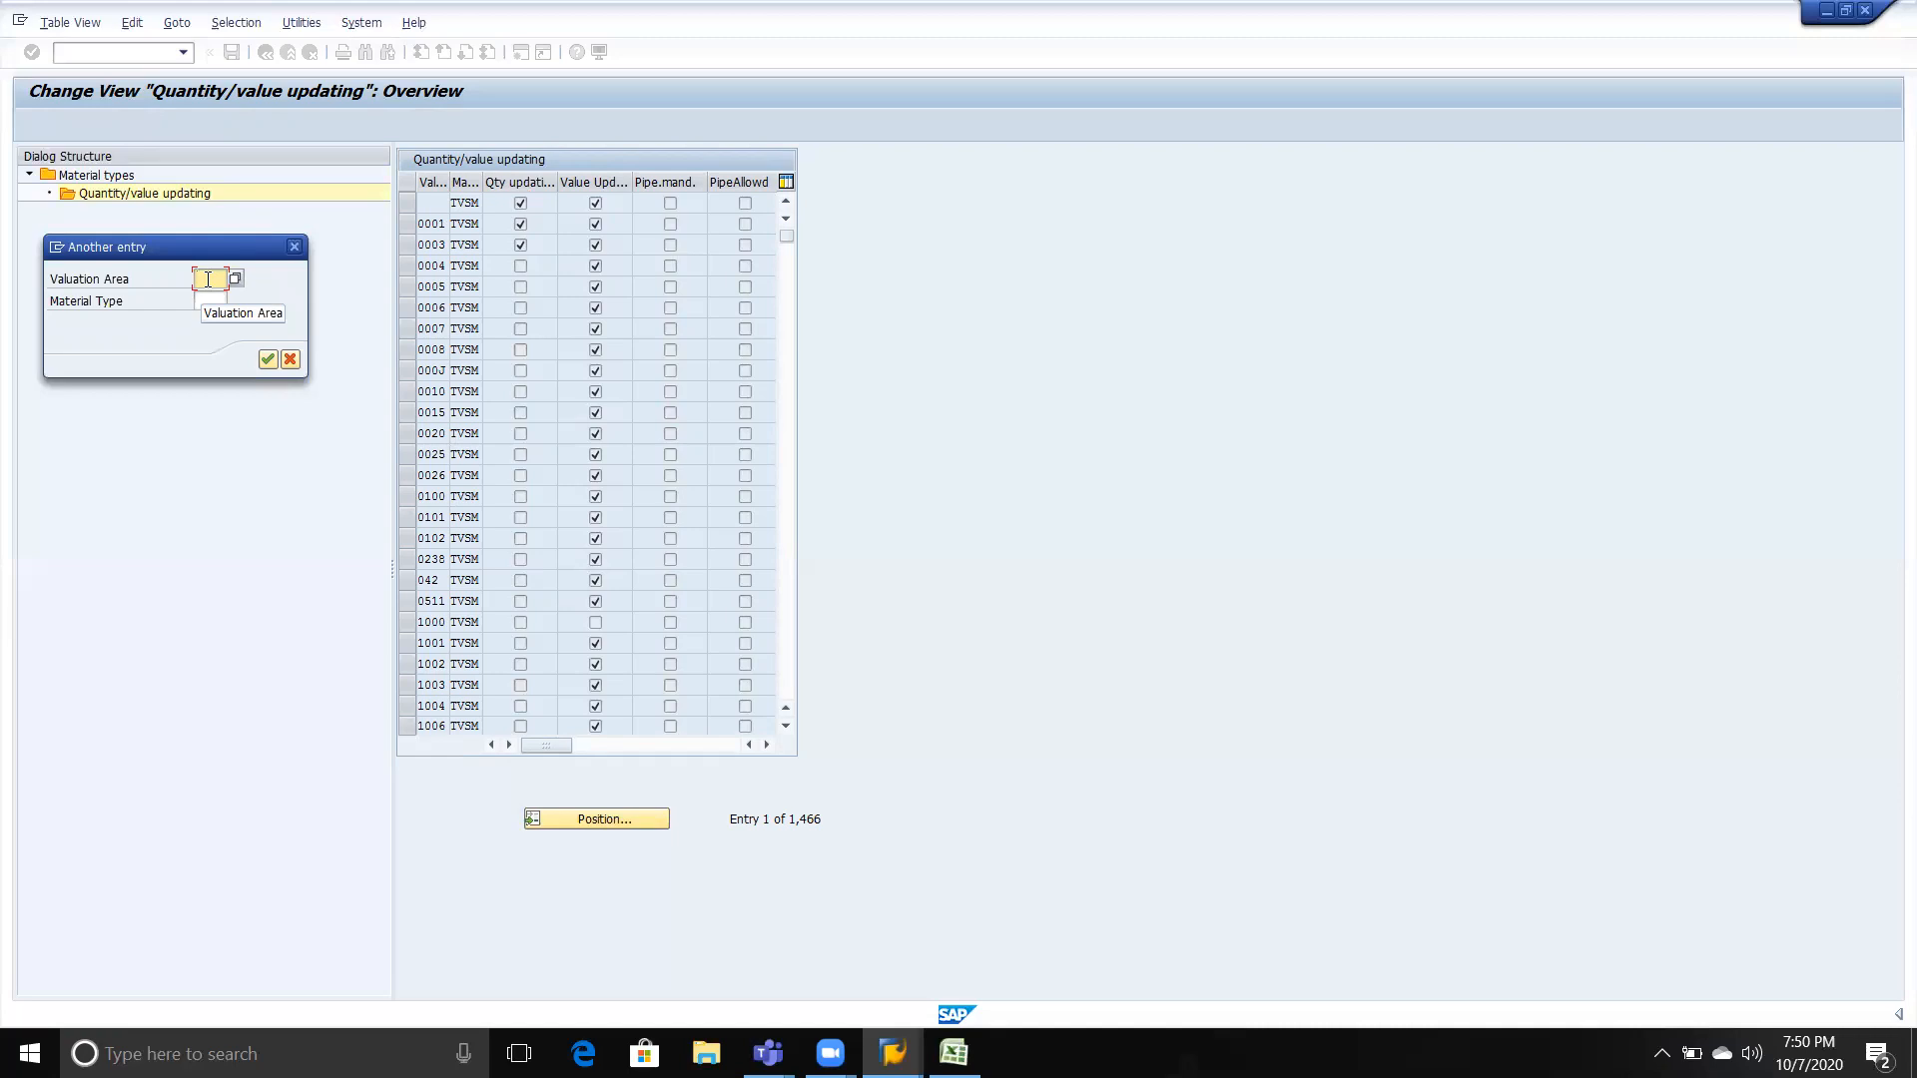
key(alt+Tab)
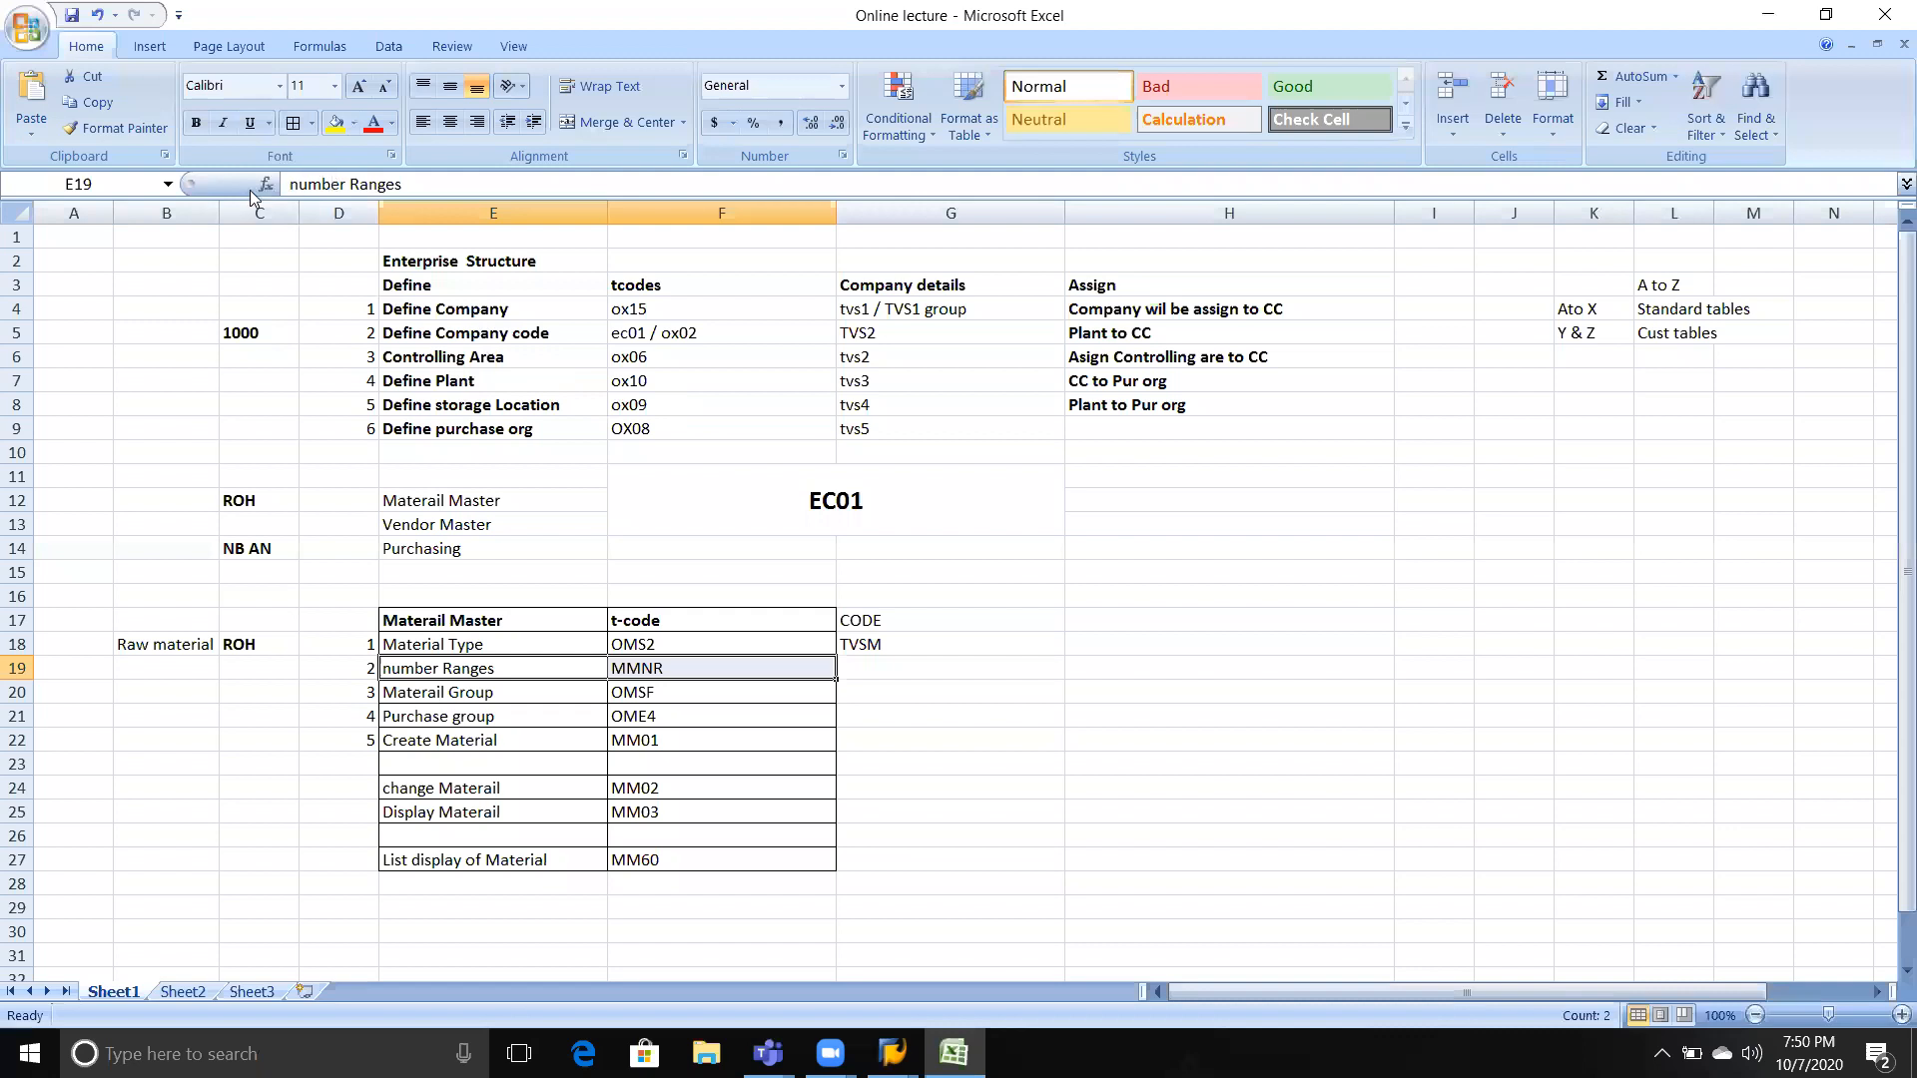
key(alt+Tab)
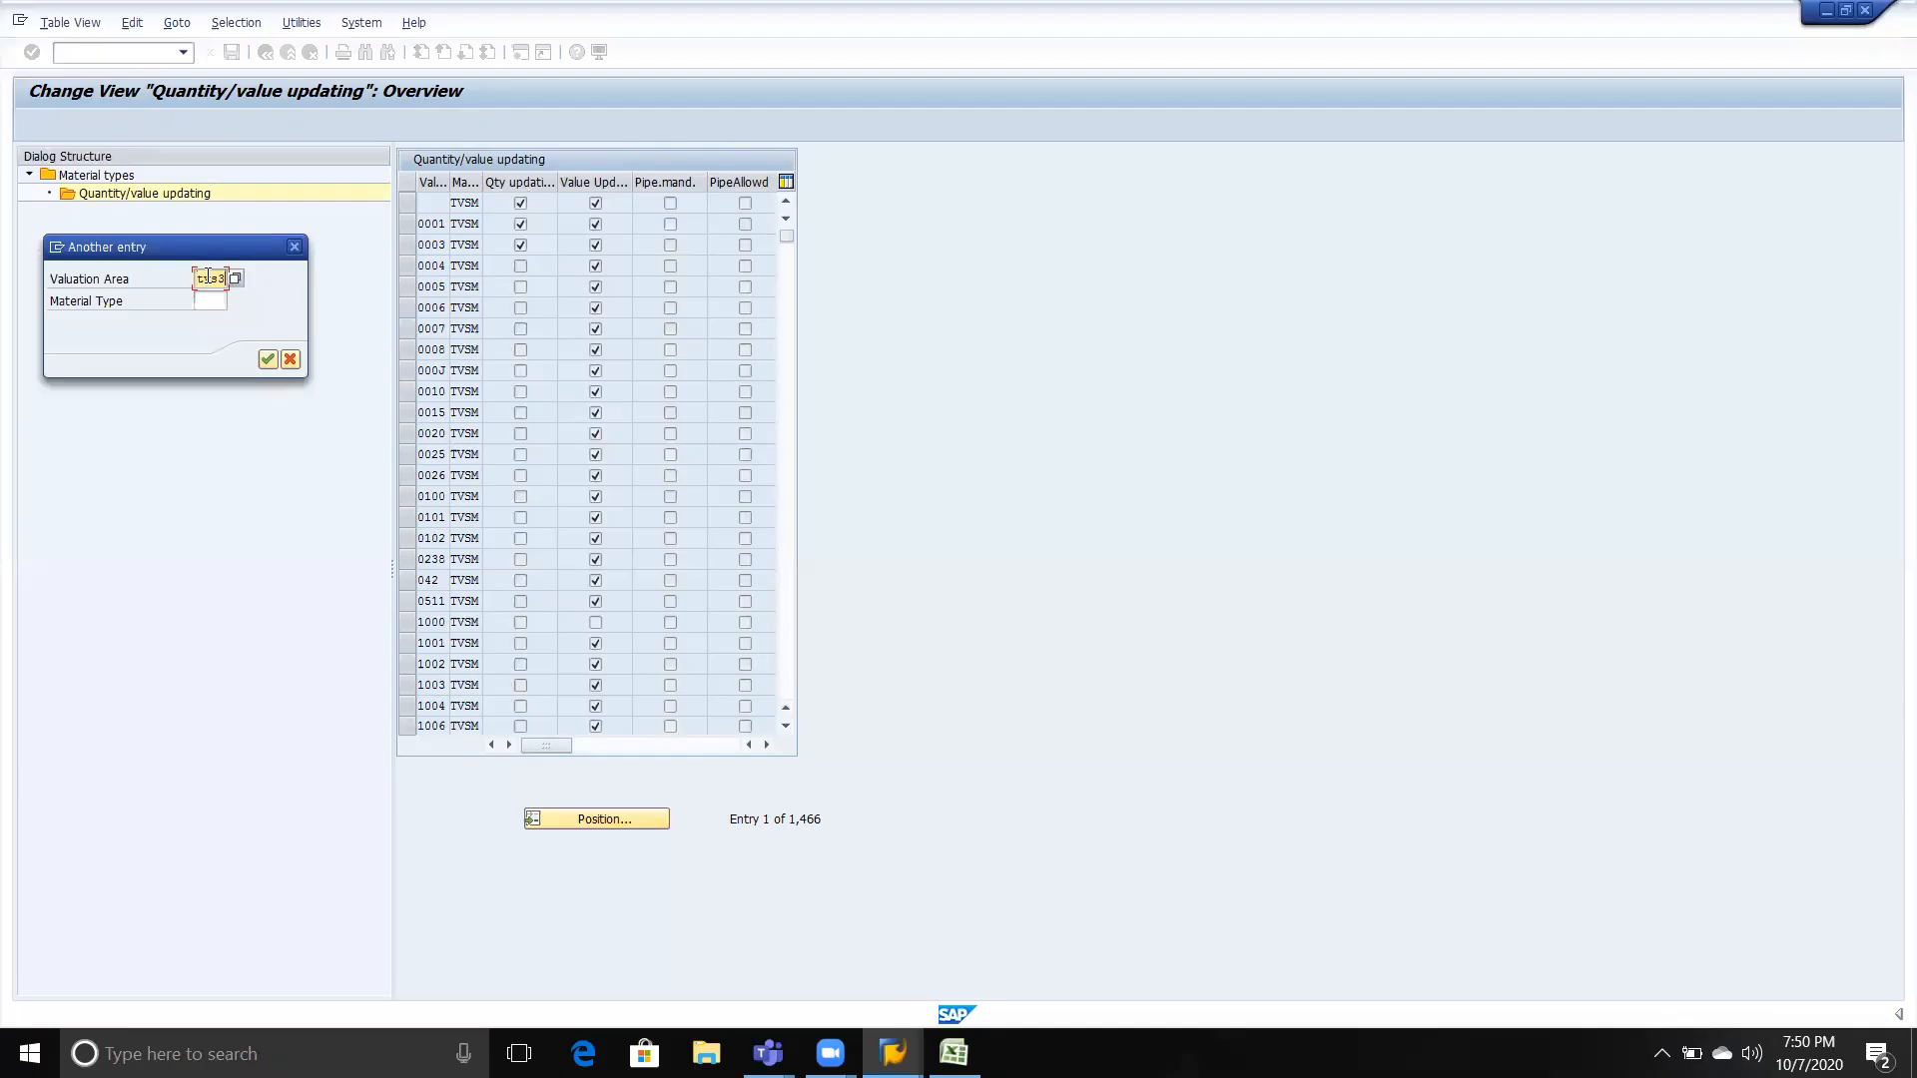
click(215, 299)
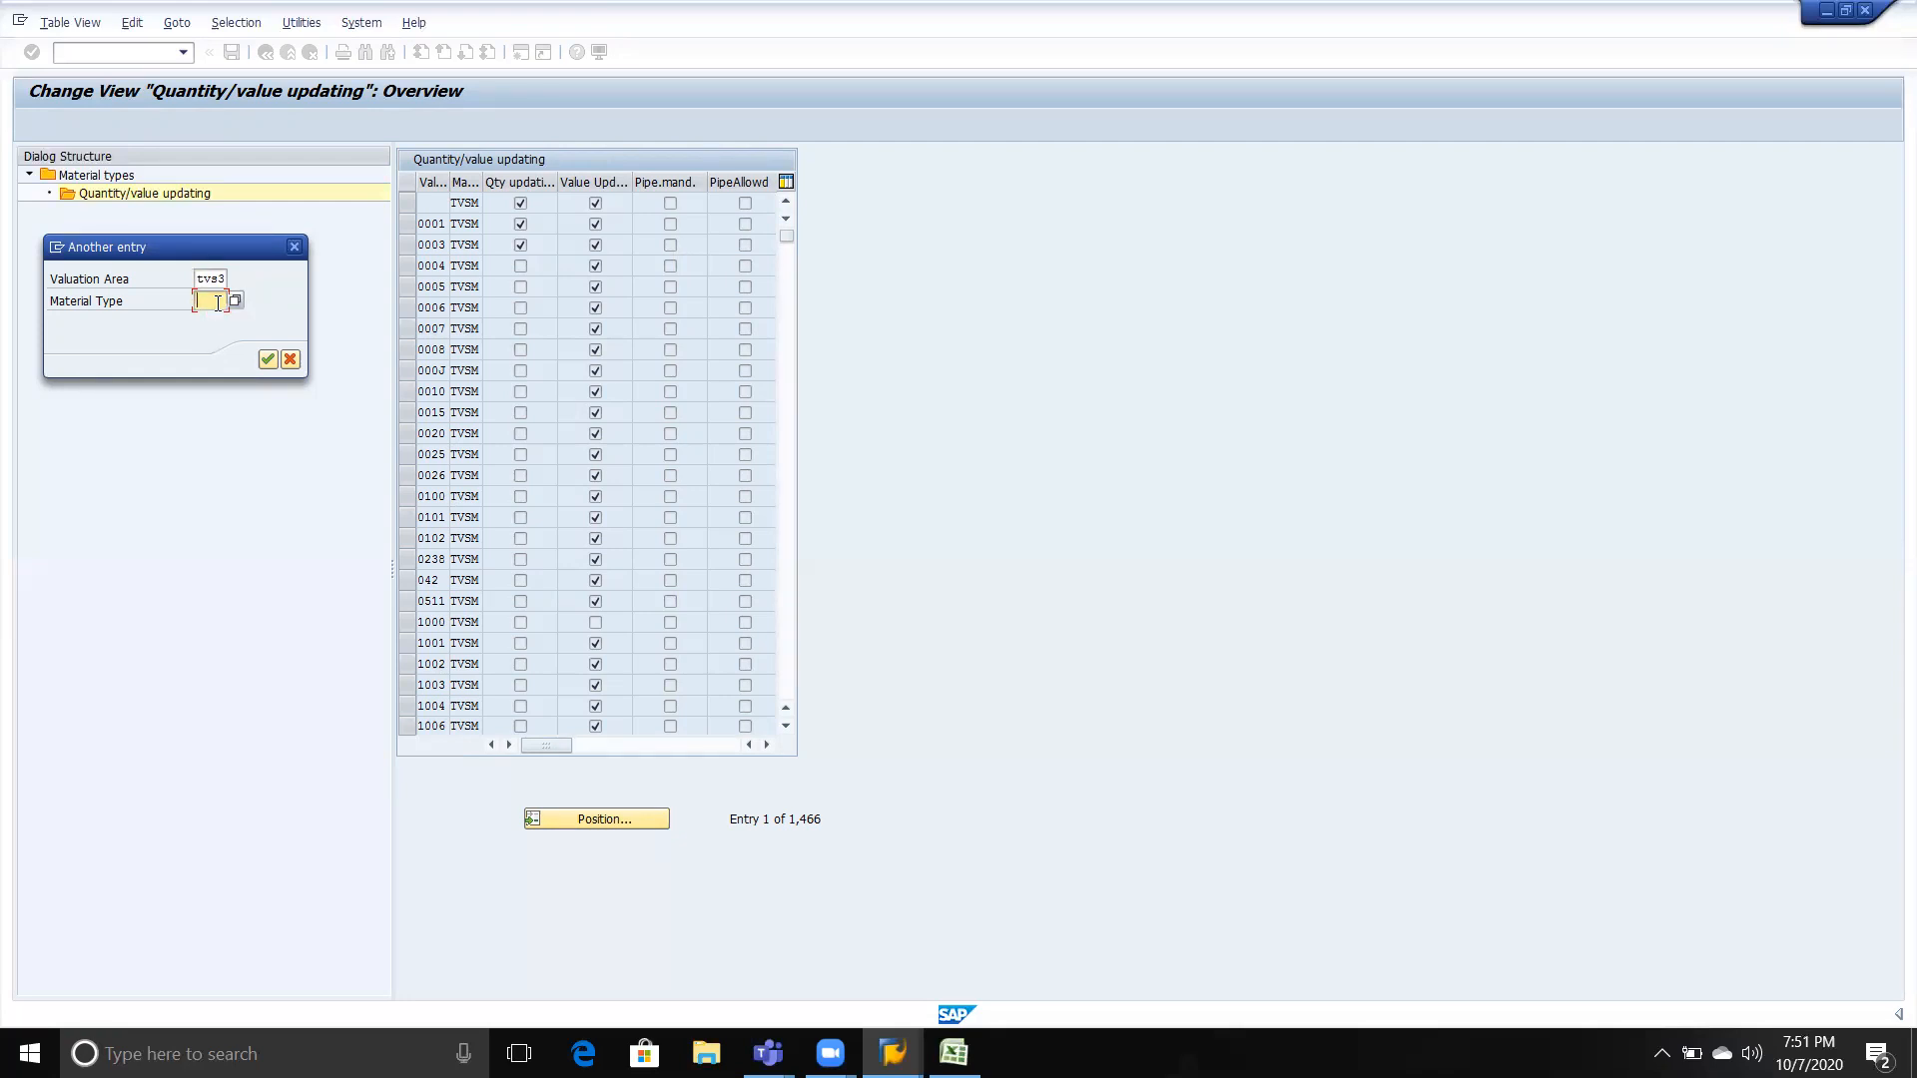
text(TVSM)
key(Tab)
double_click(218, 303)
key(alt+Tab)
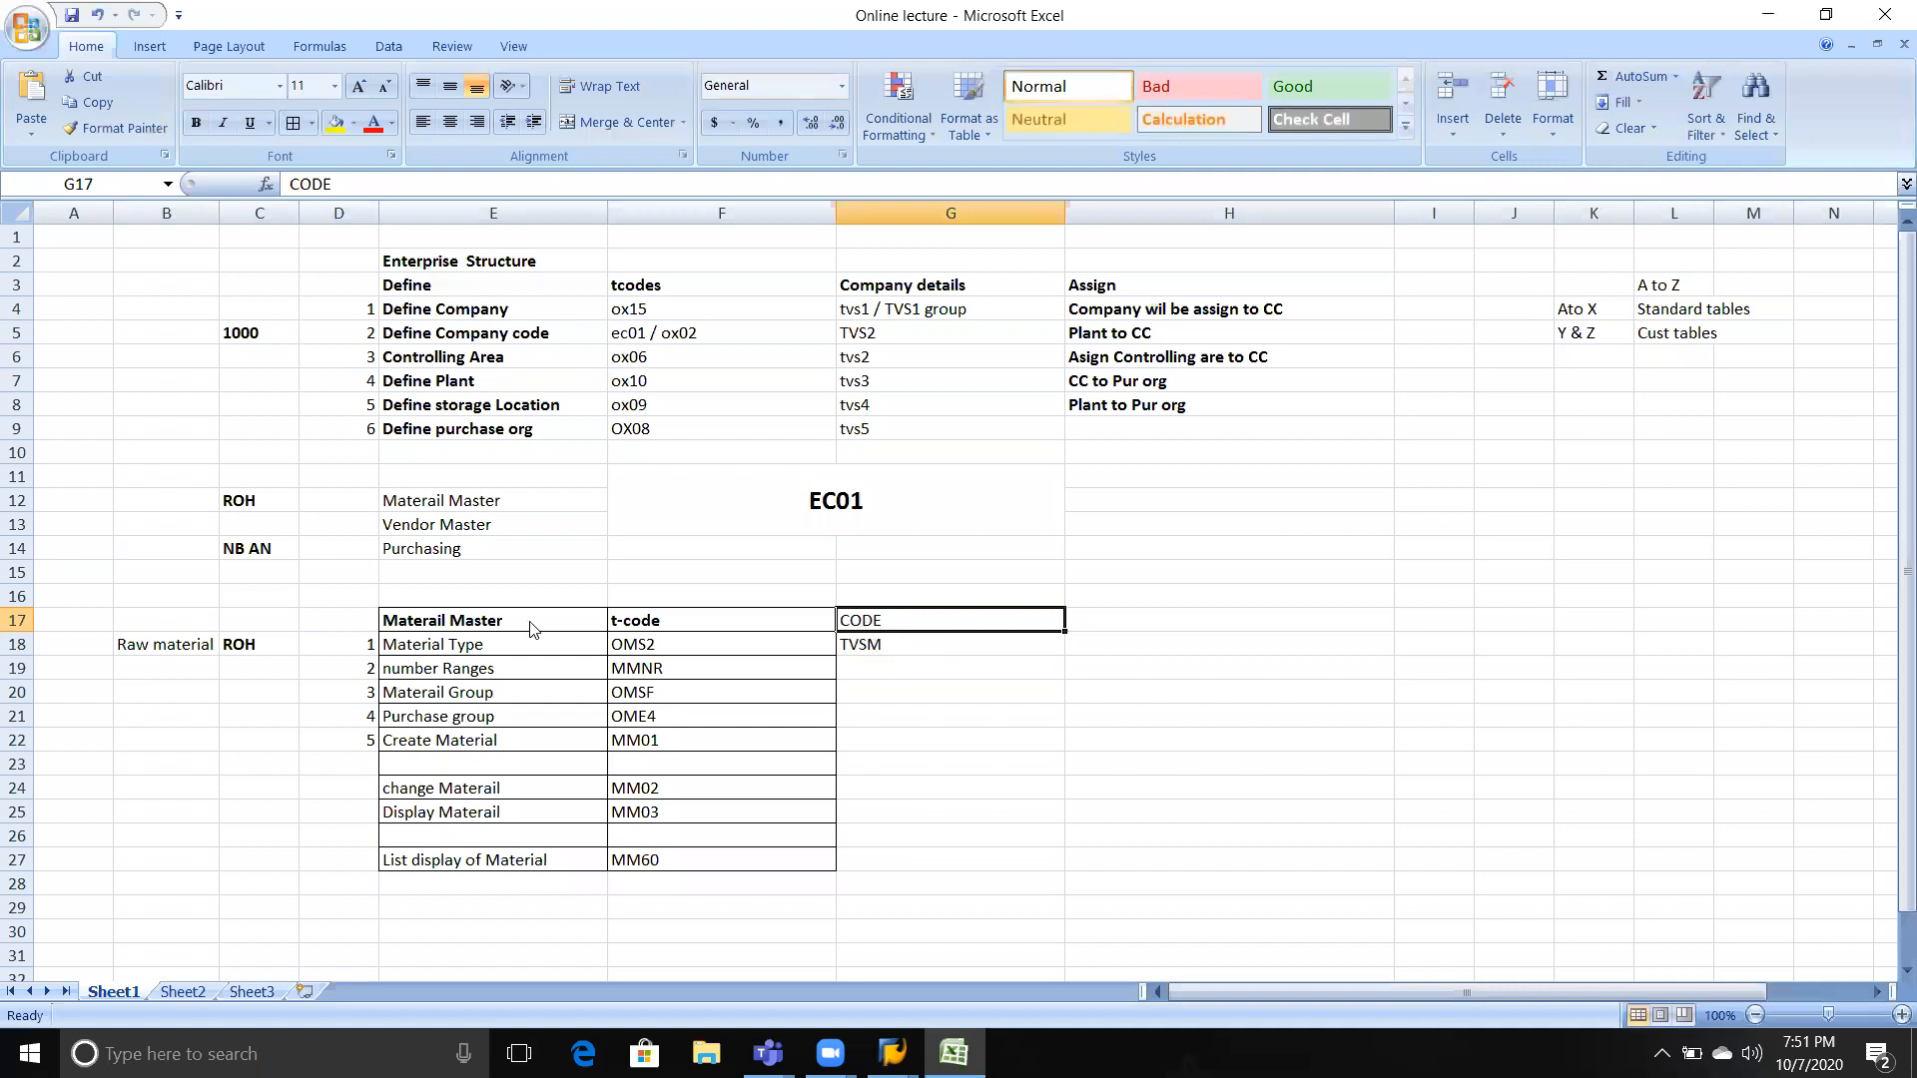
key(alt+Tab)
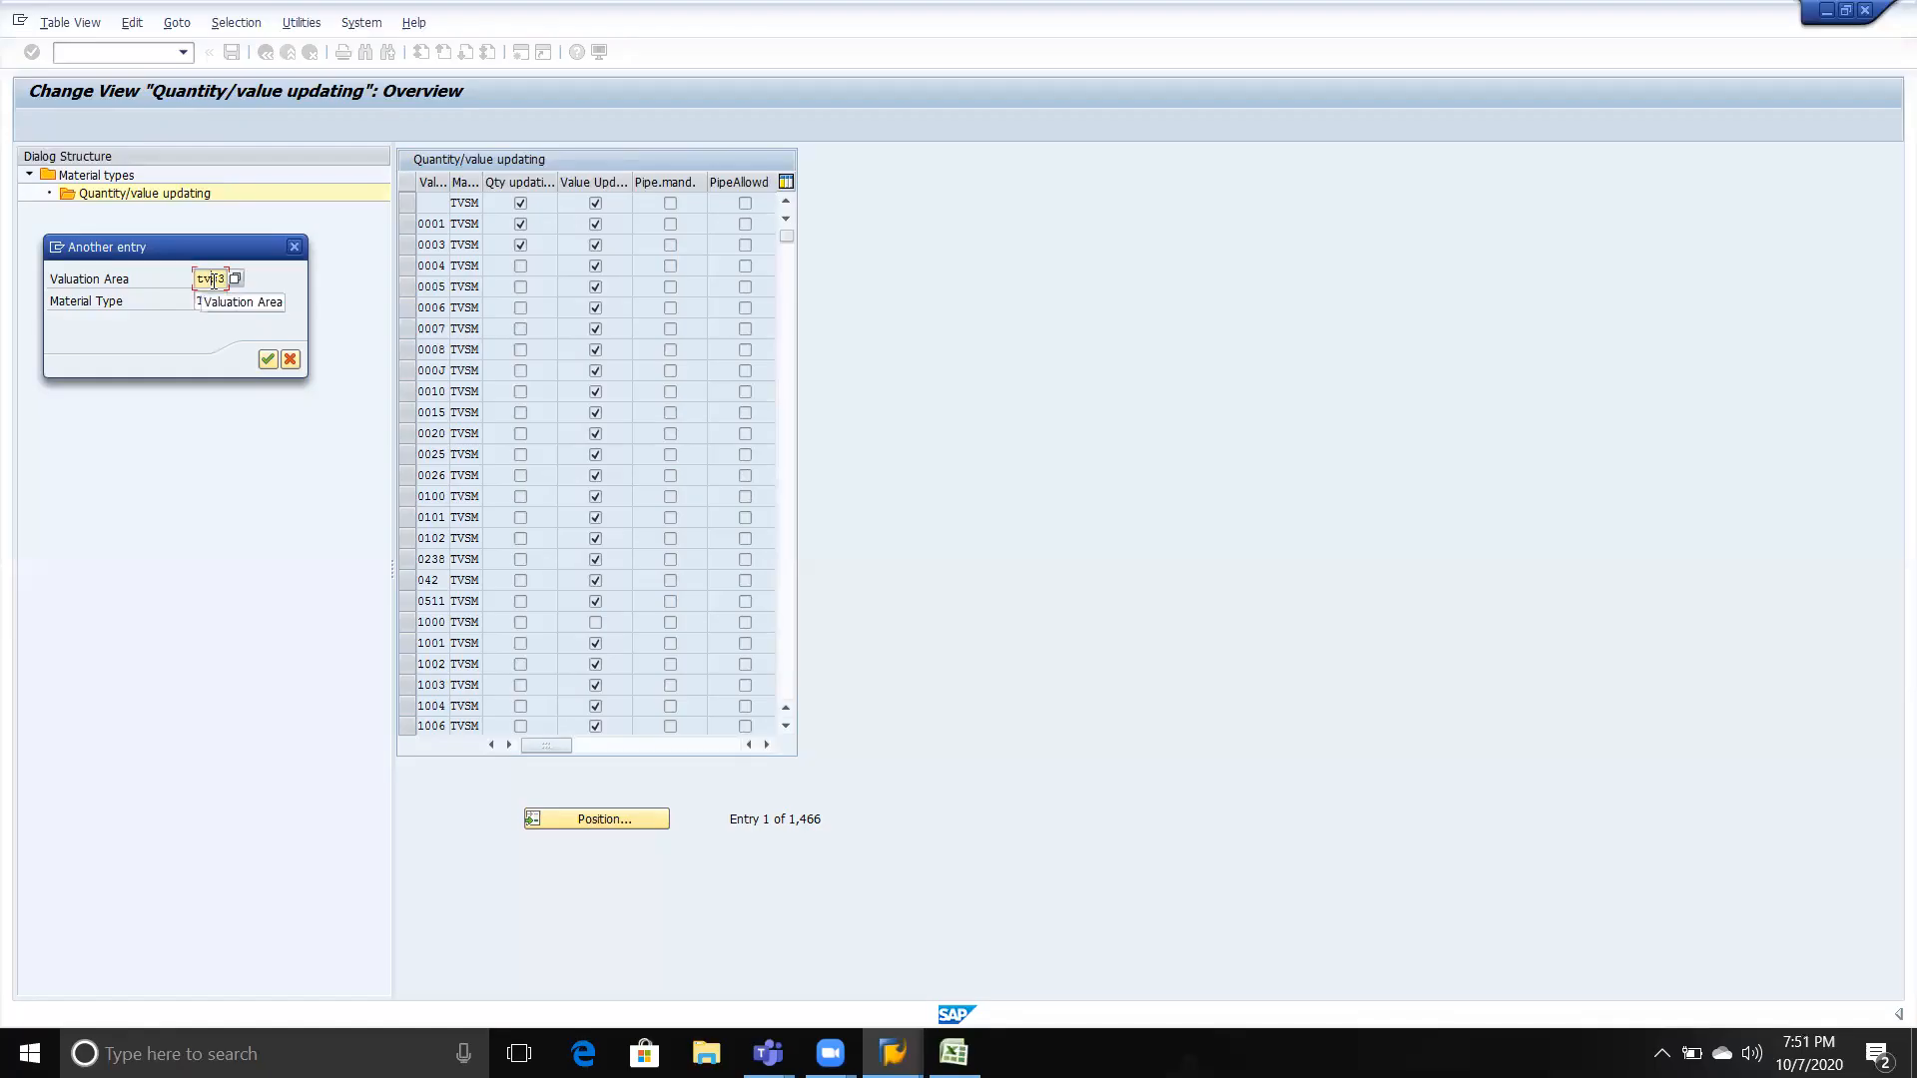
click(266, 360)
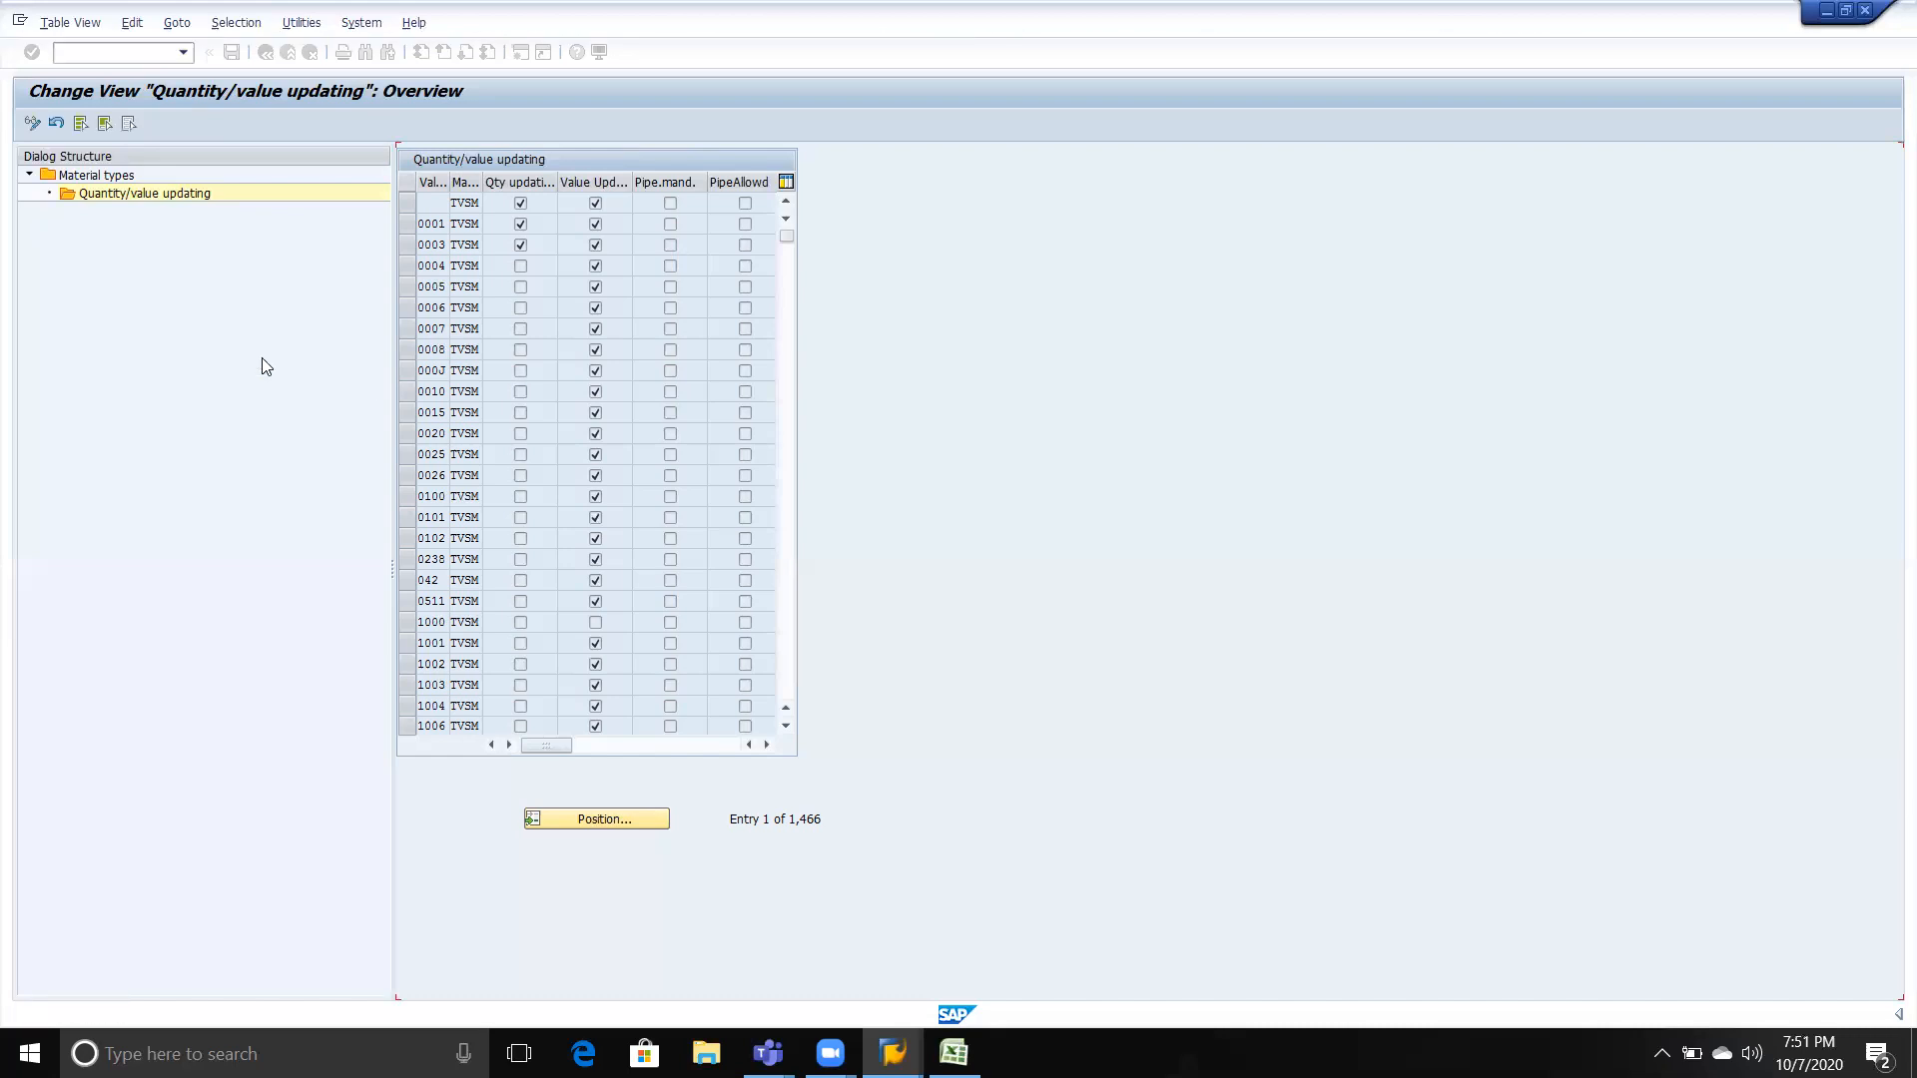
Enable quantity and value updating for TVSM in valuation area TVS3, save the entry, and return to the material types overview.
click(595, 204)
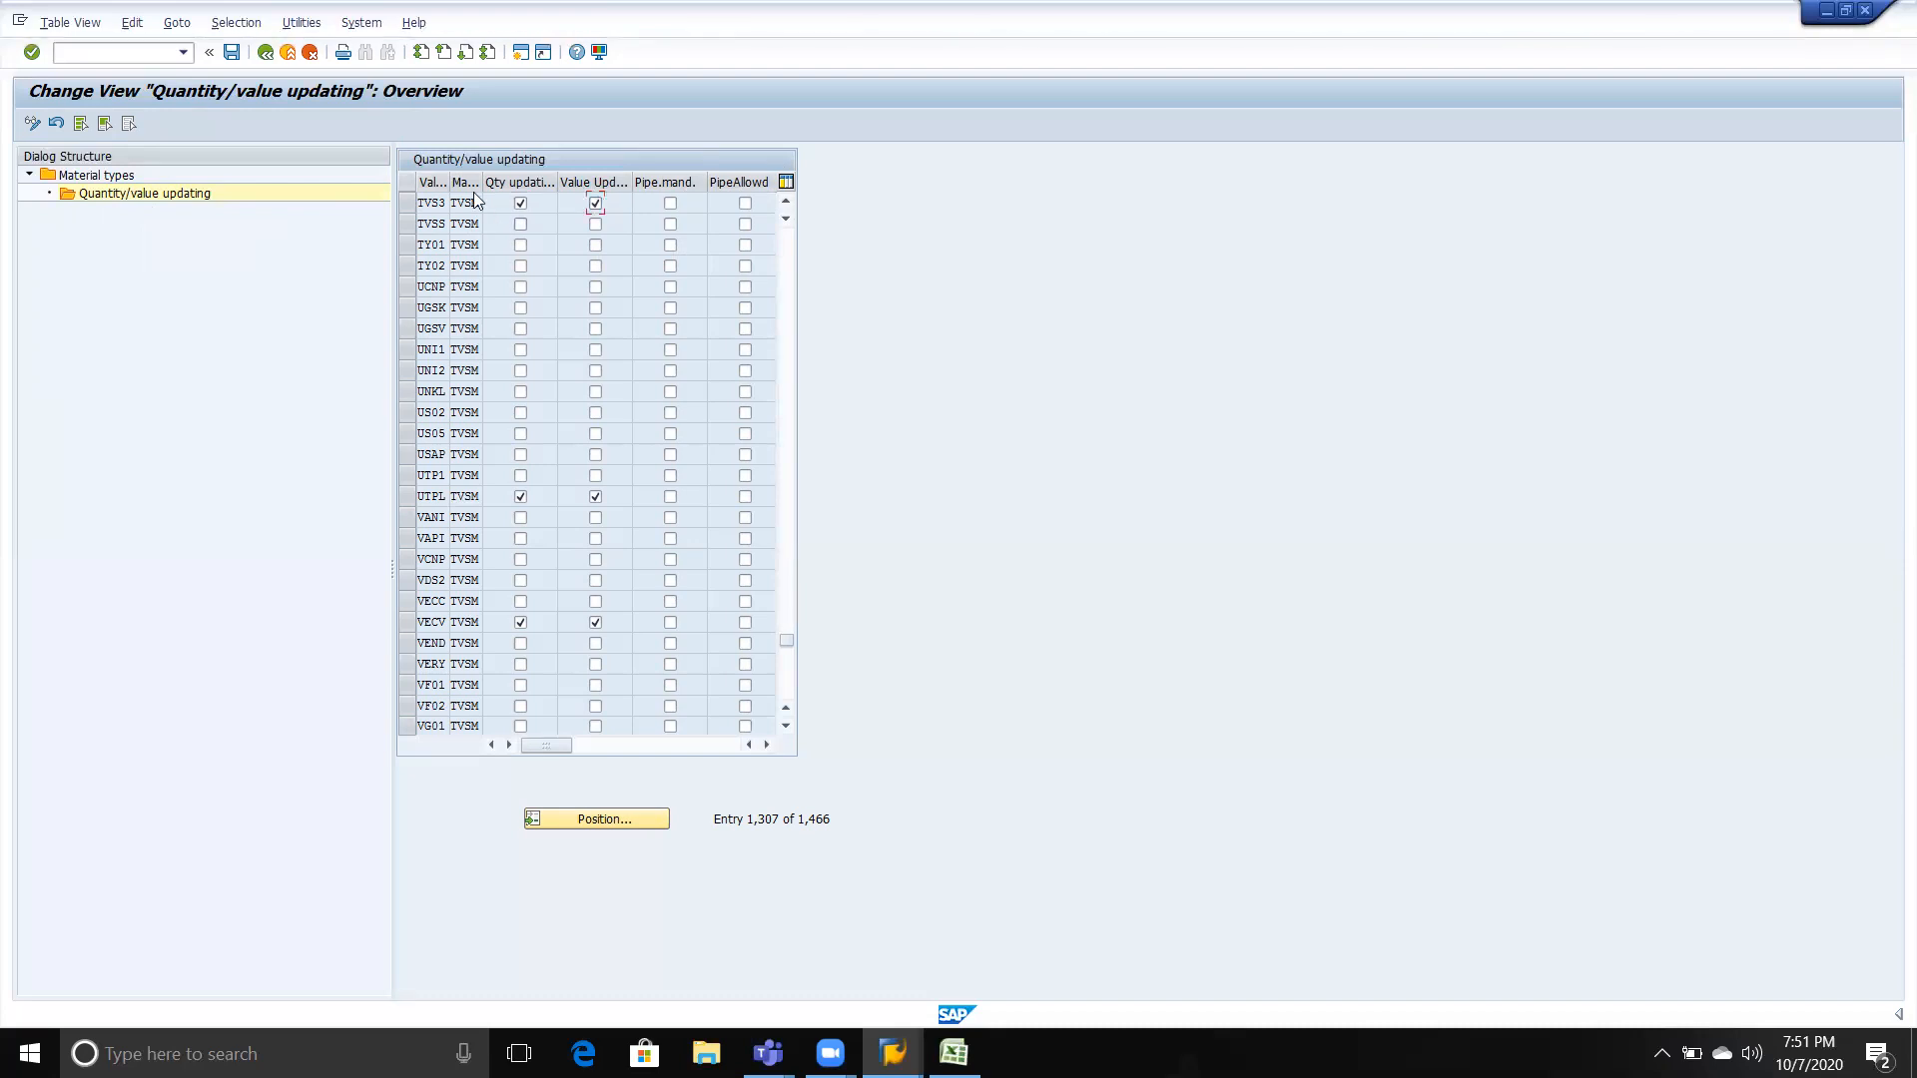
key(ctrl+s)
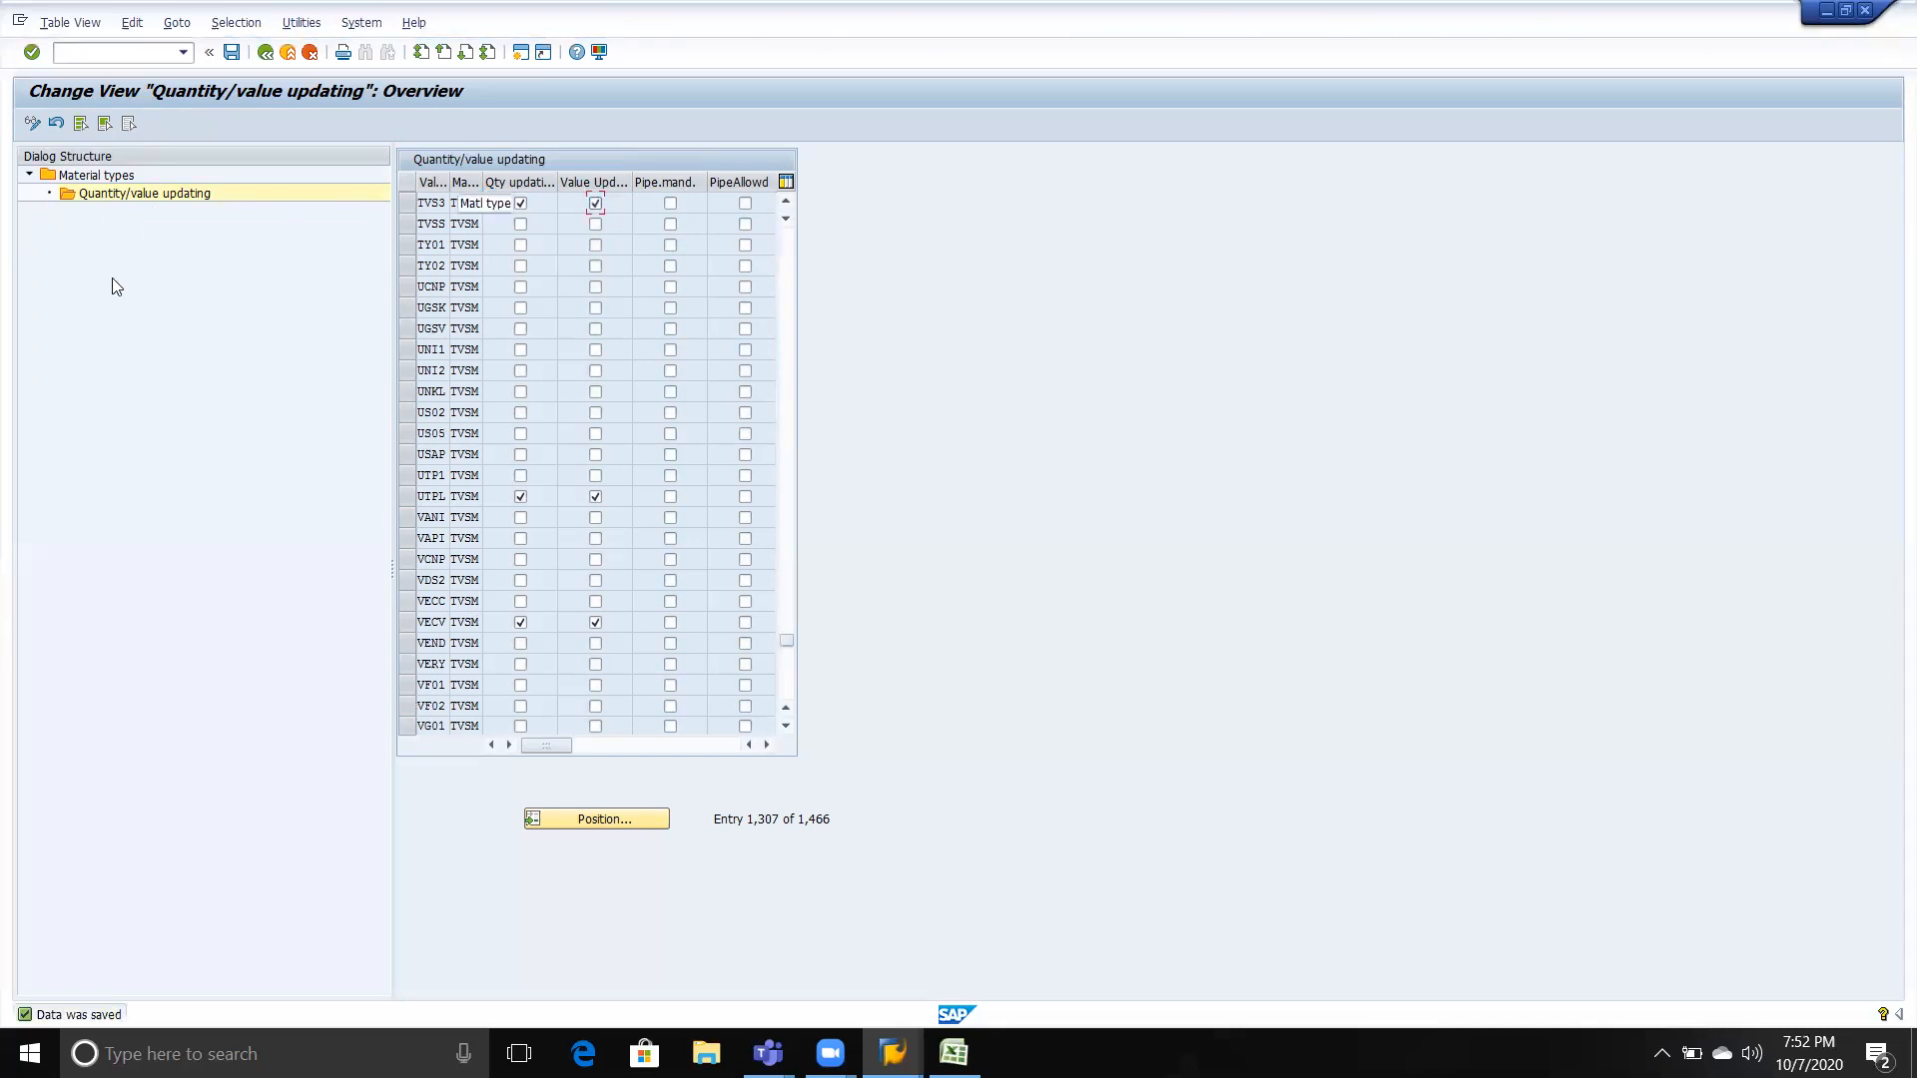
click(111, 52)
click(232, 53)
click(266, 54)
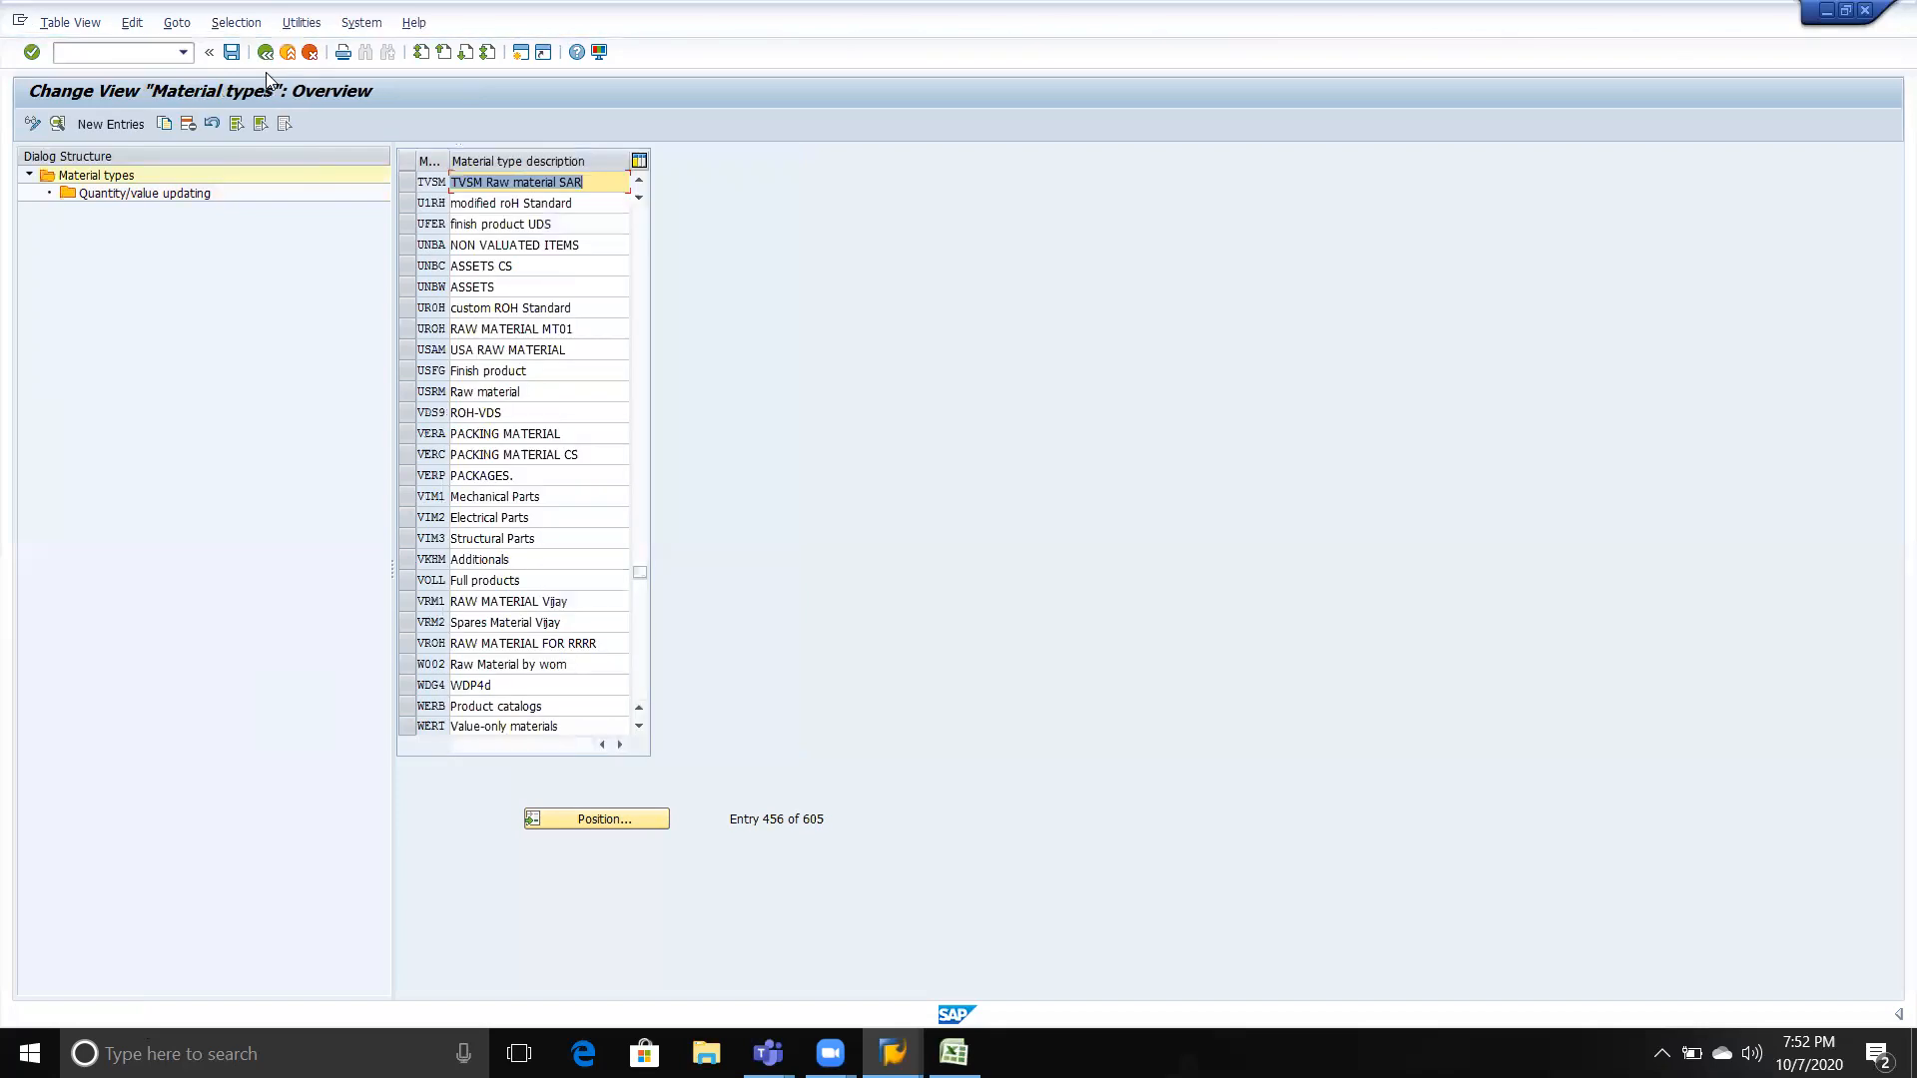
Look up the number Ranges t-code in F19 of the Excel sheet and try to run MMNR from SAP's material types overview.
key(alt+Tab)
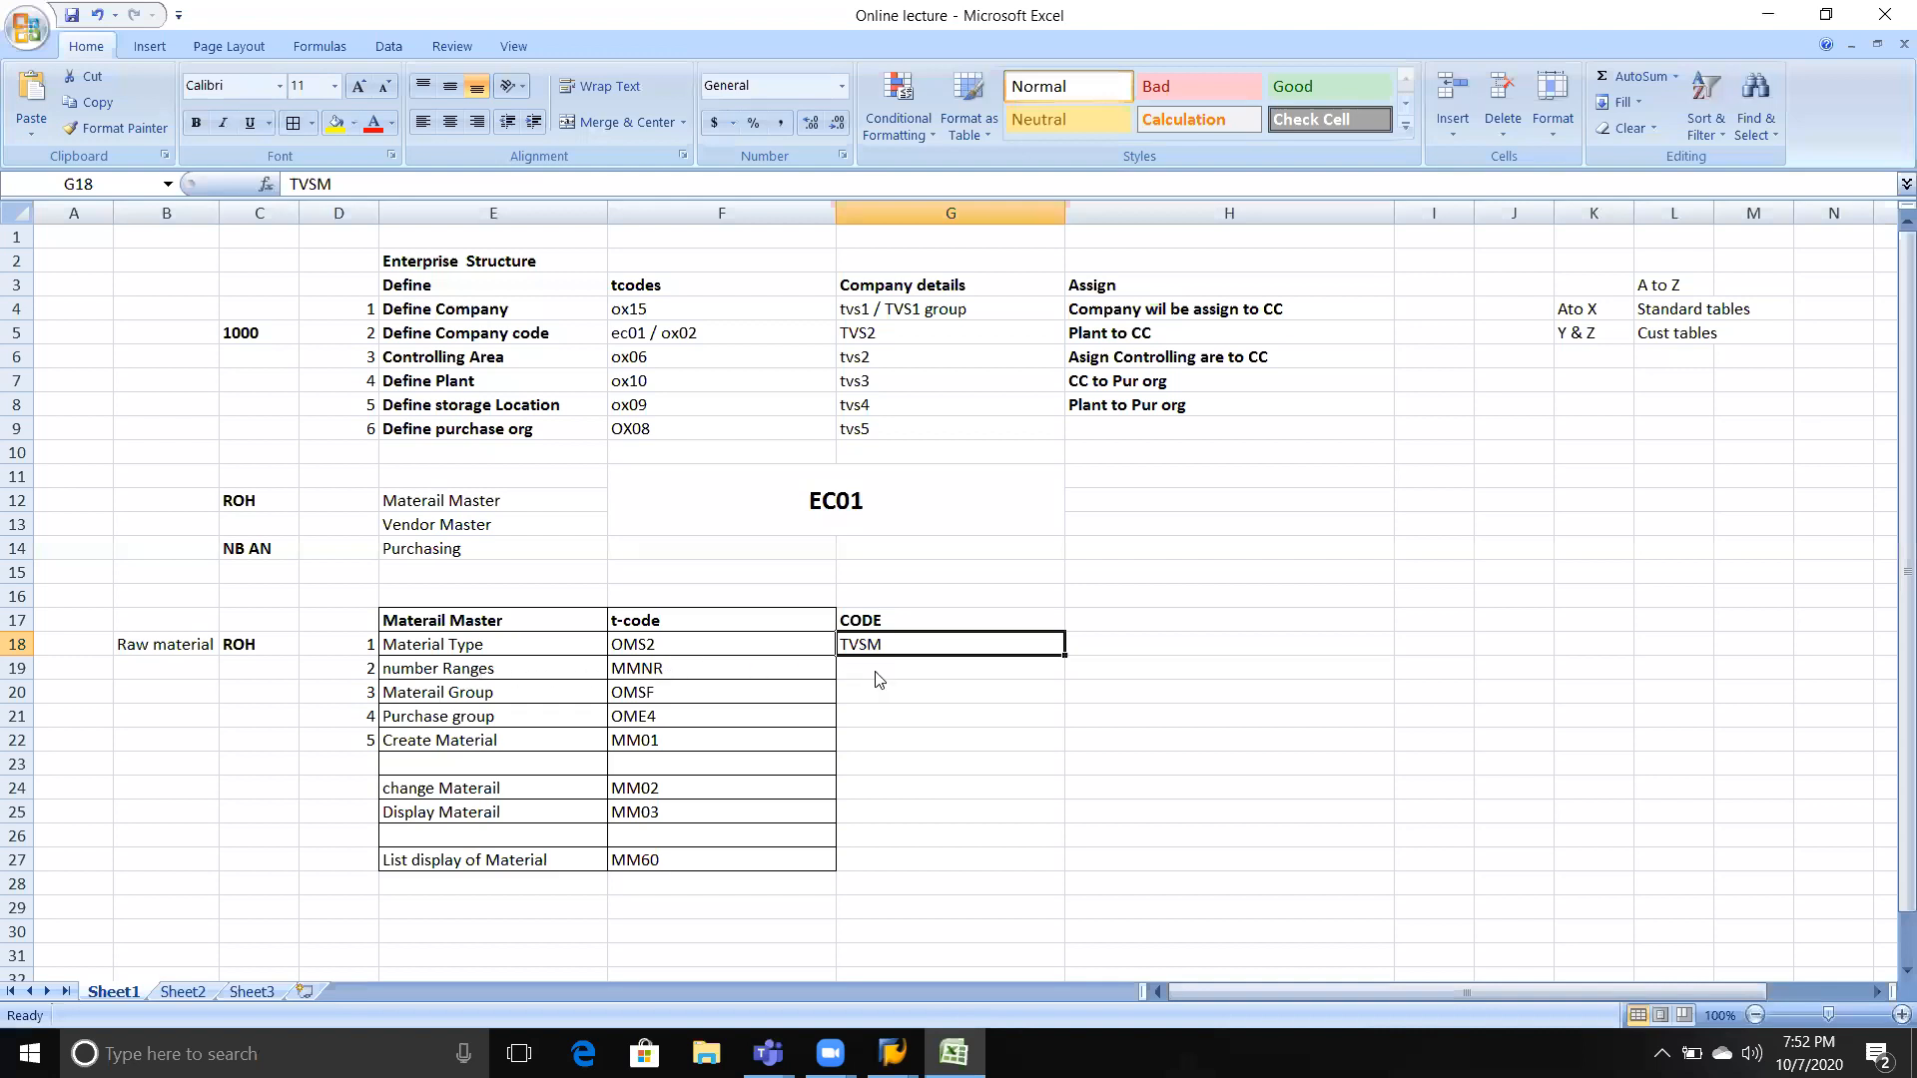
key(alt+Tab)
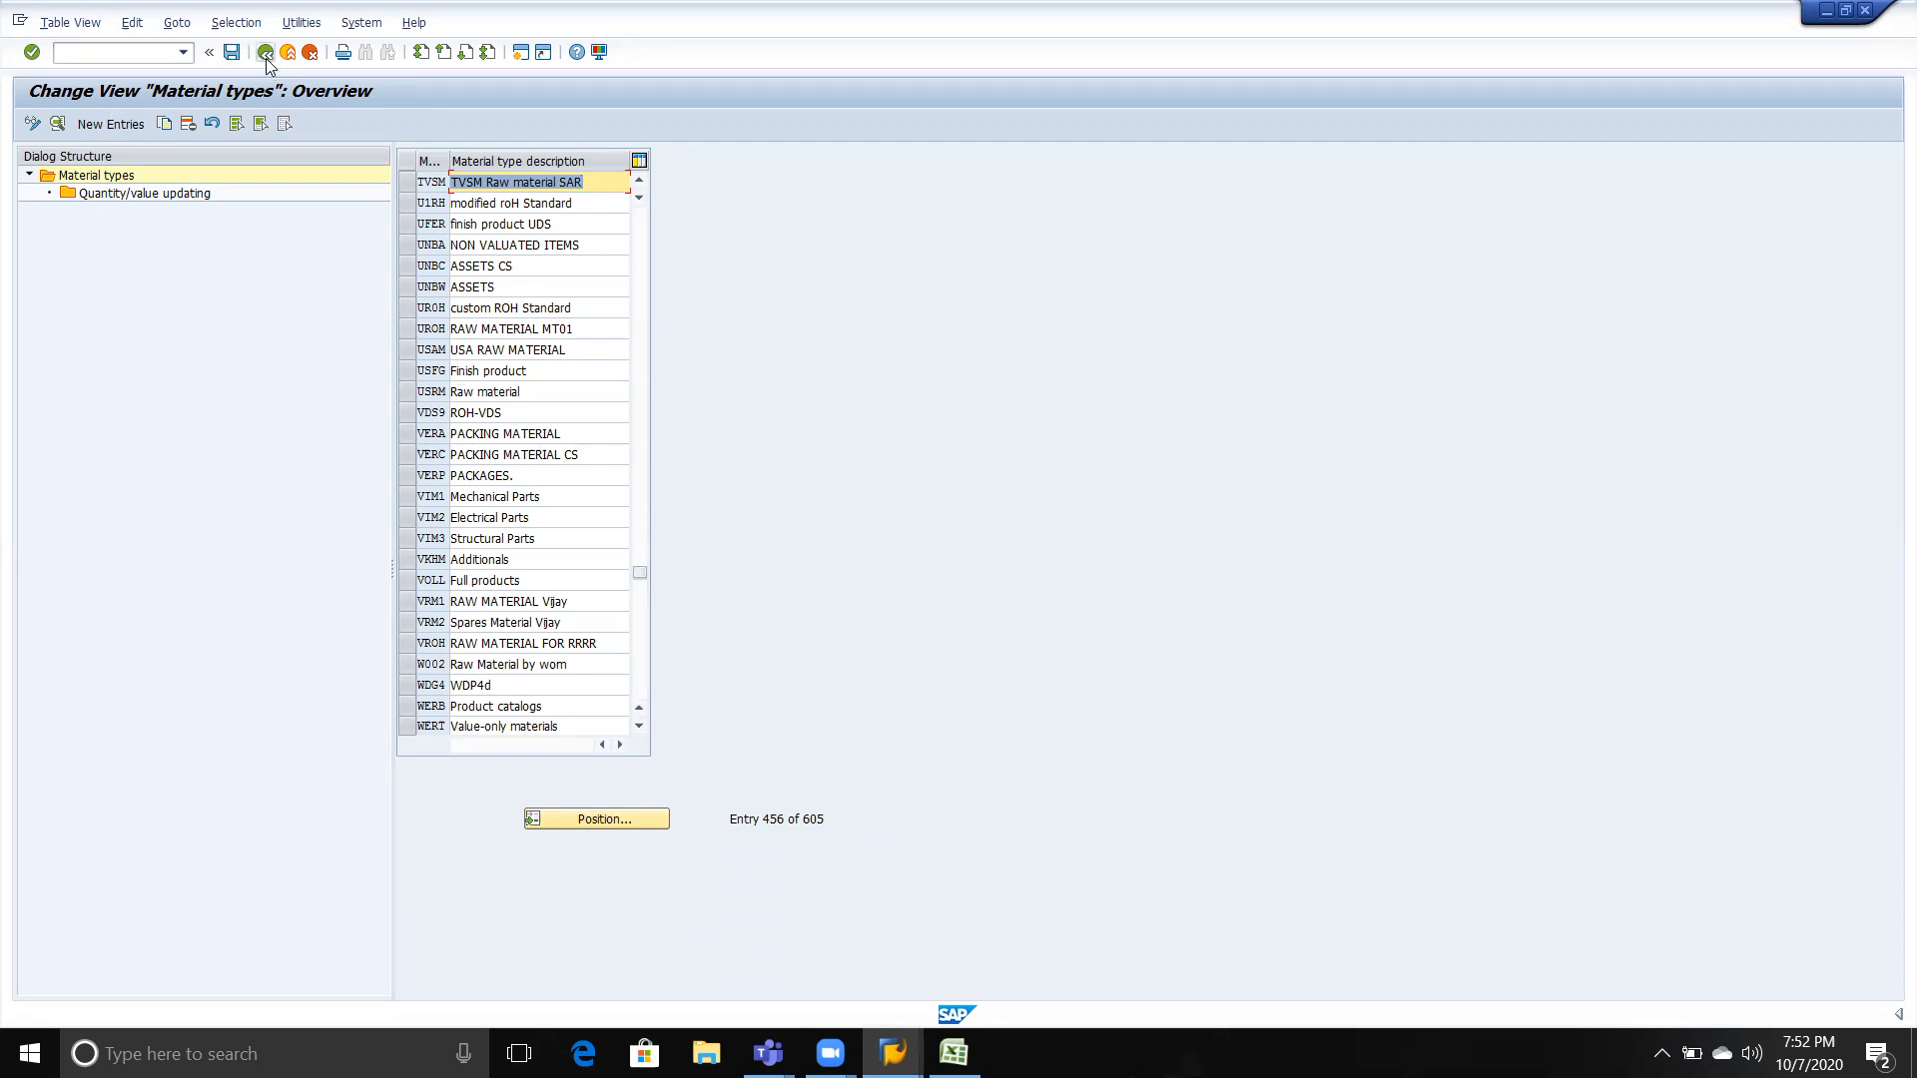
click(116, 55)
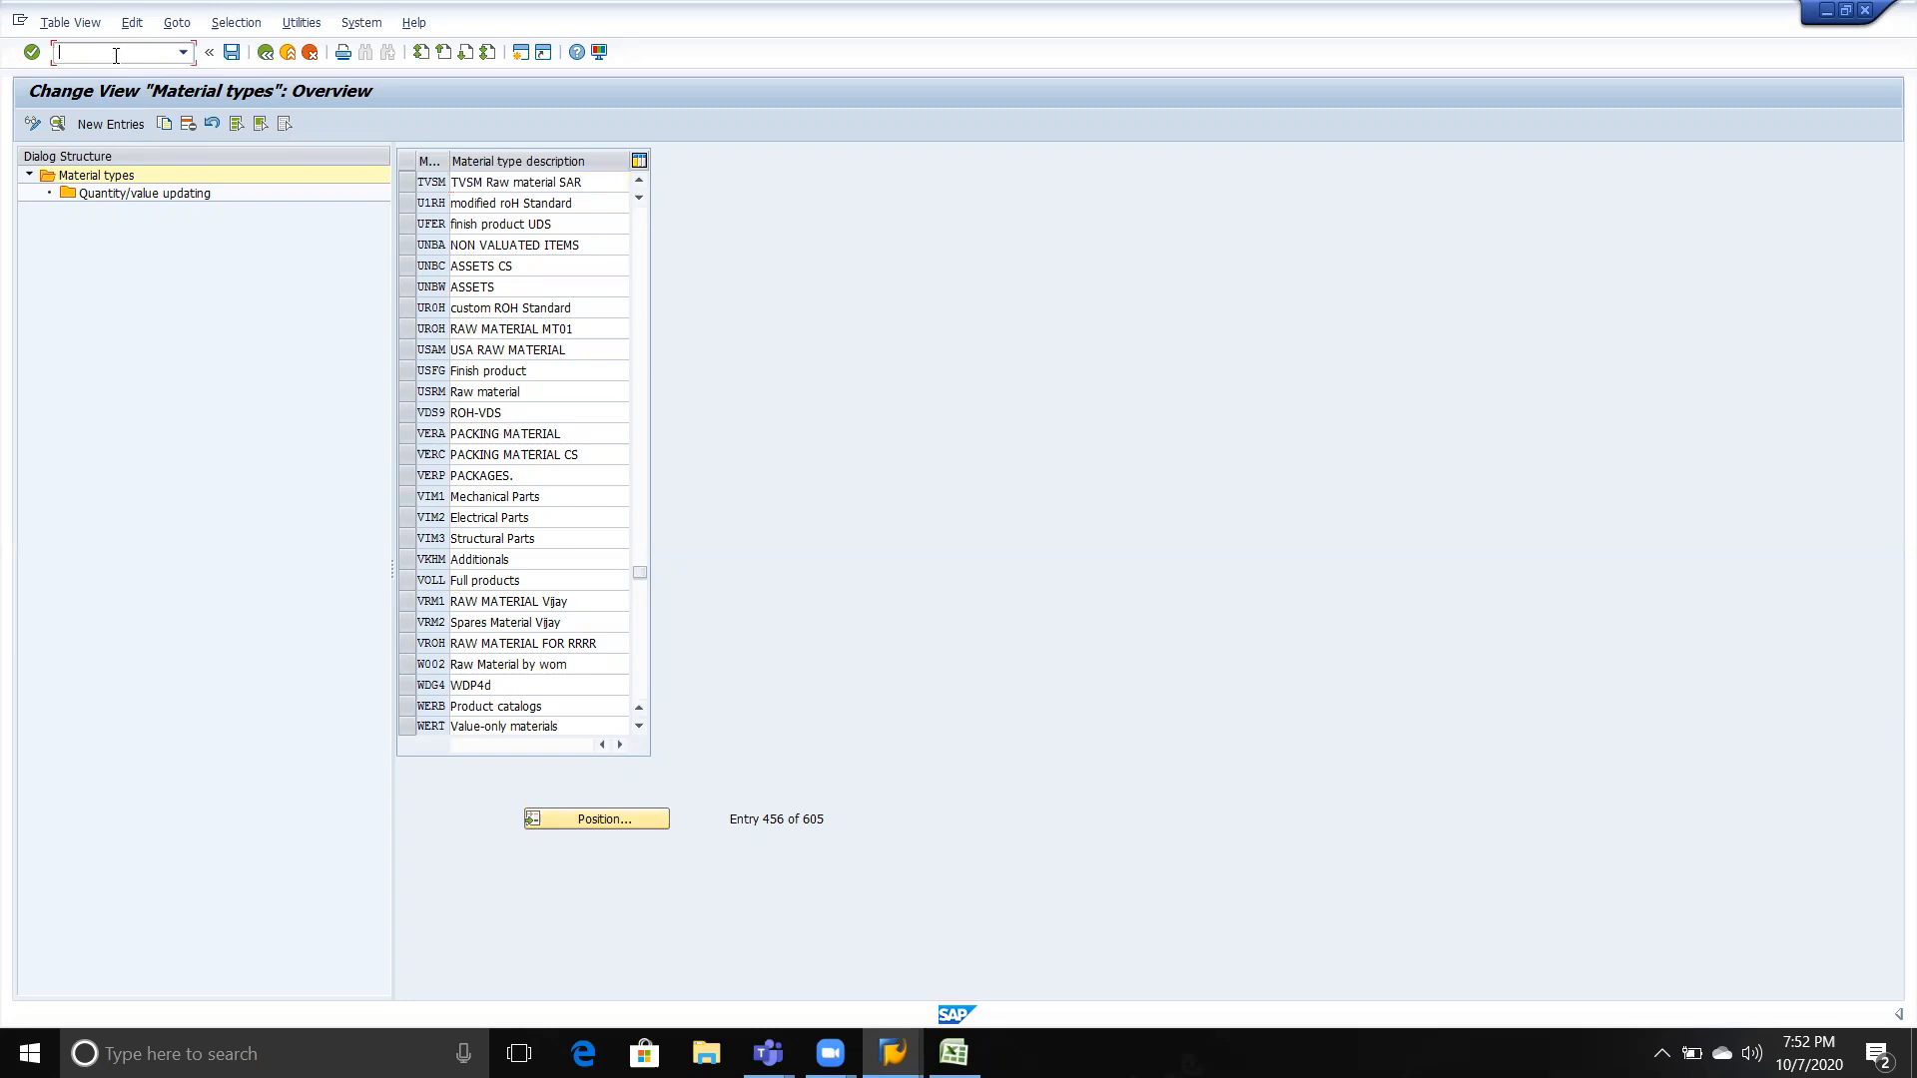
key(alt+Tab)
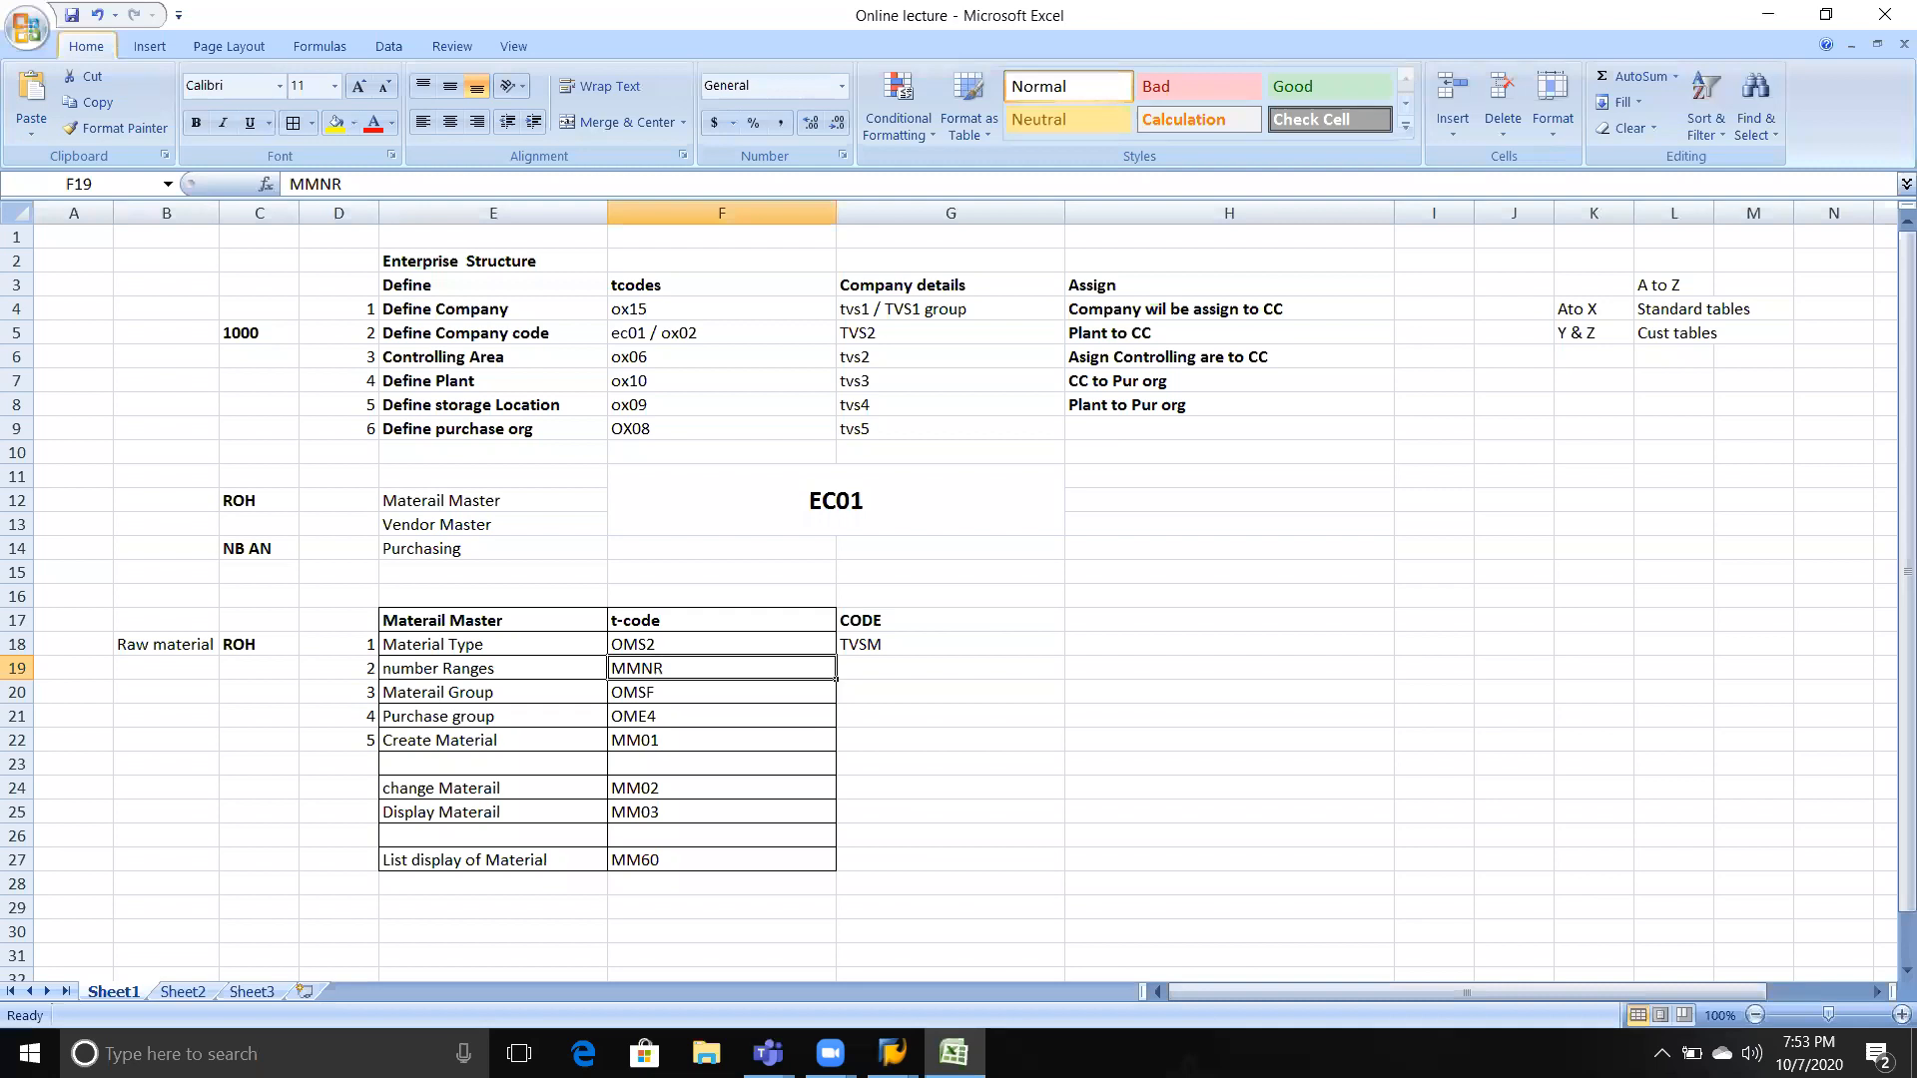
key(alt+Tab)
text(mmnr)
key(Return)
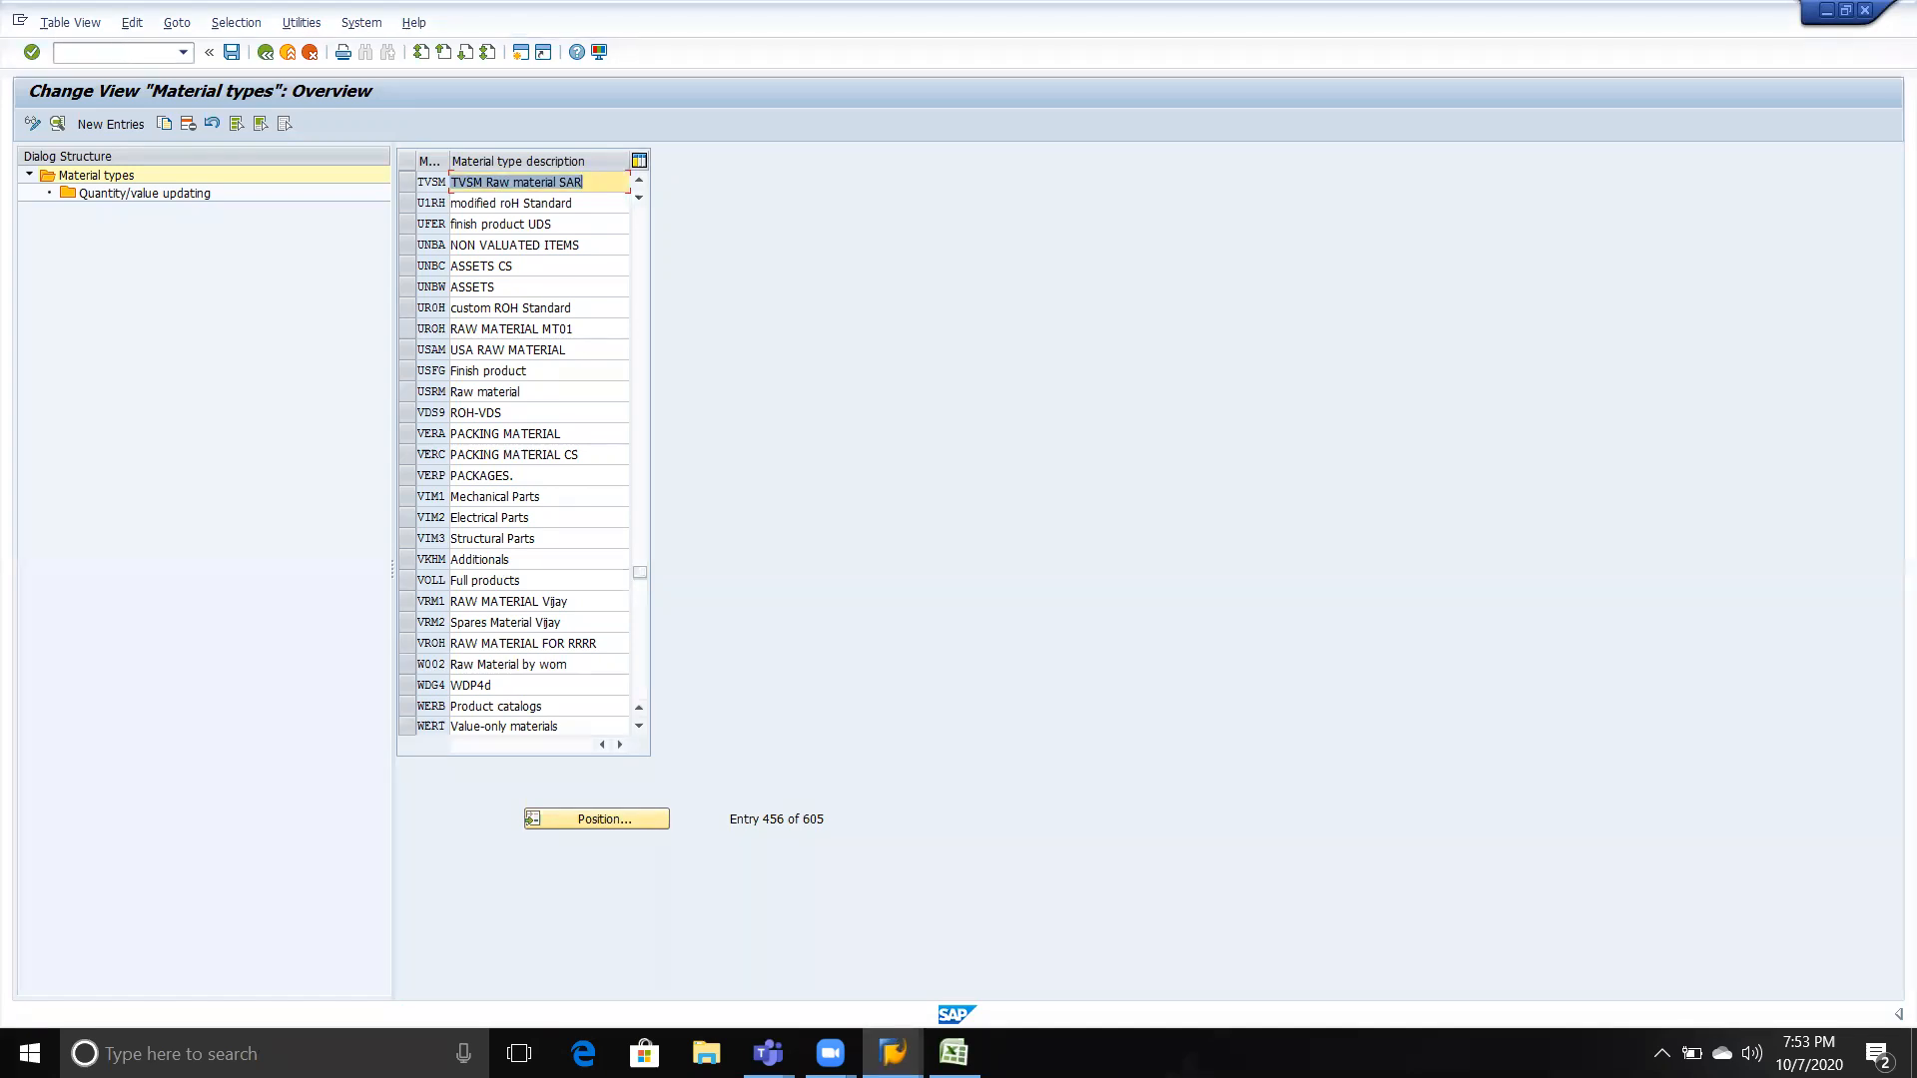
click(115, 52)
text(MMNR)
key(Return)
Switch to Excel, bold the Material Type row in E18:F18, and check the number Ranges t-code in F19.
key(alt+Tab)
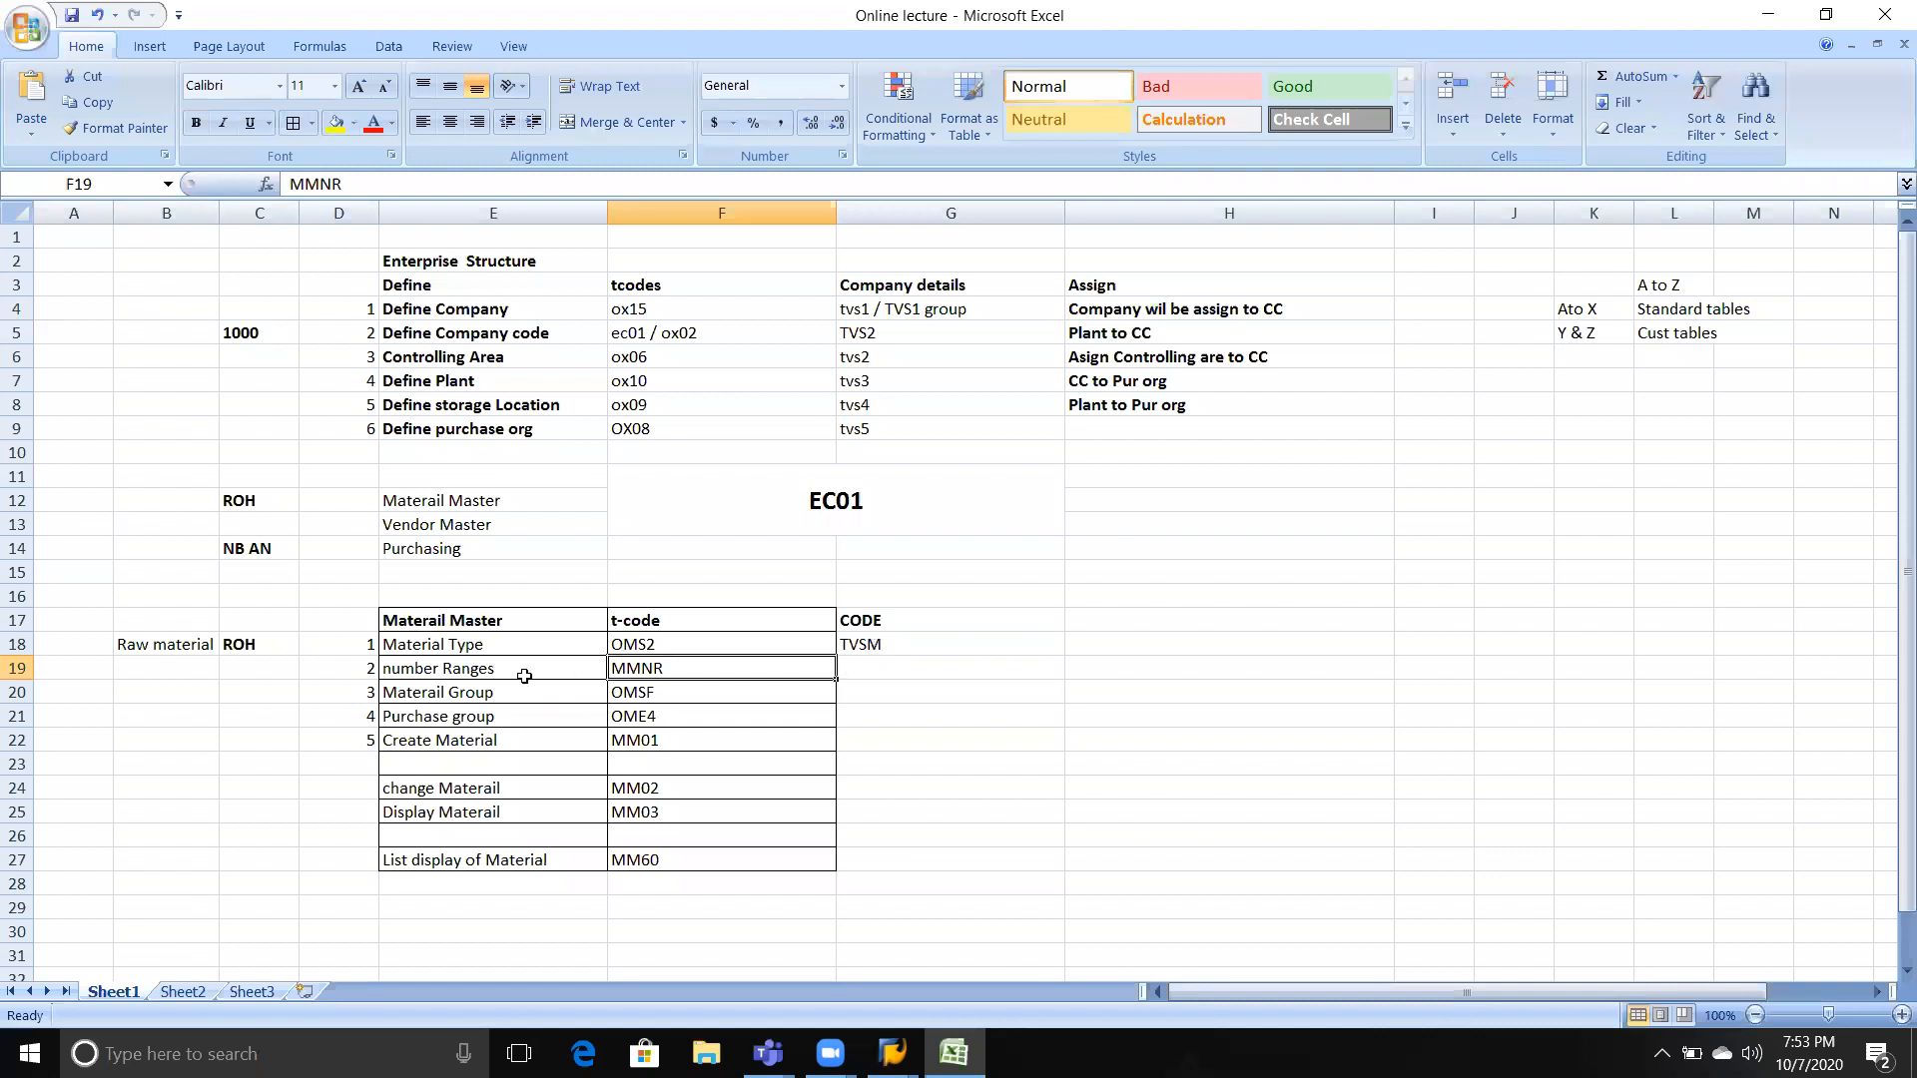
key(Up)
key(shift+Left)
key(ctrl+b)
key(Right)
click(449, 666)
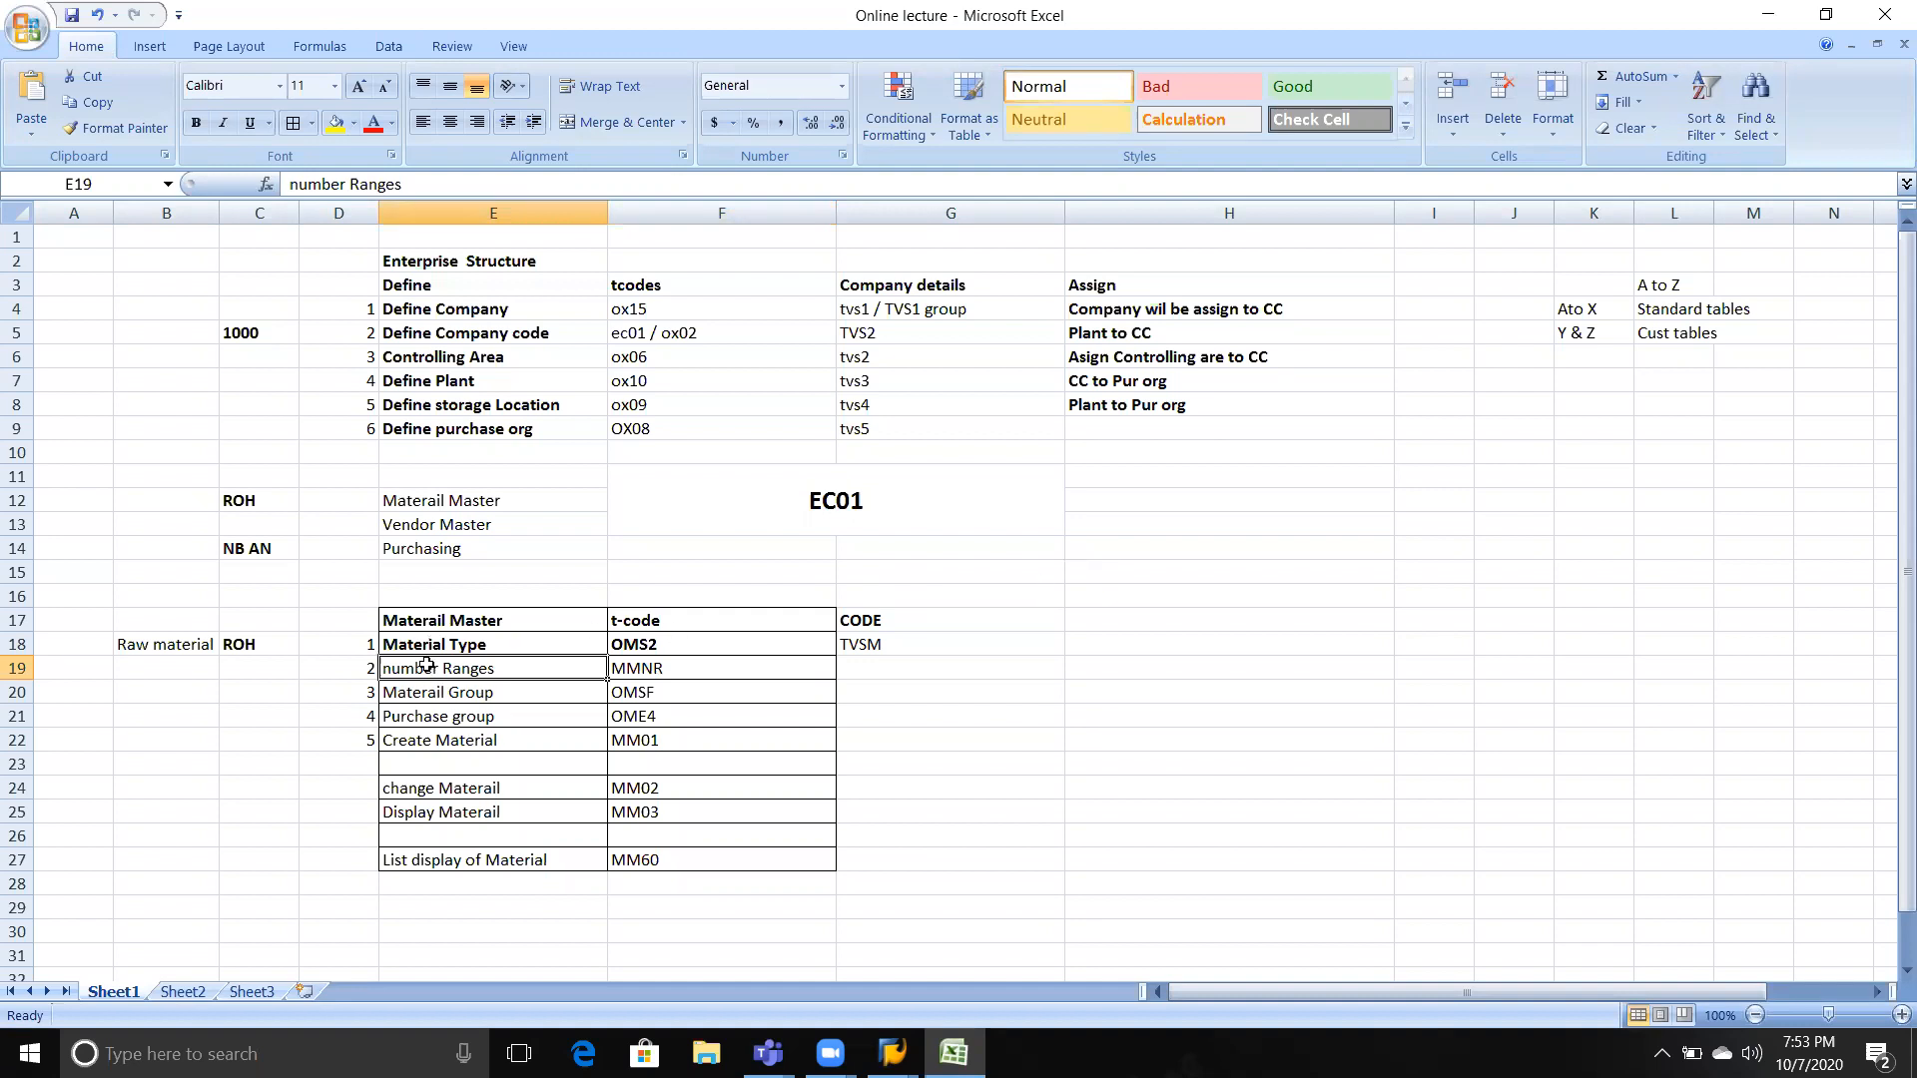
click(674, 670)
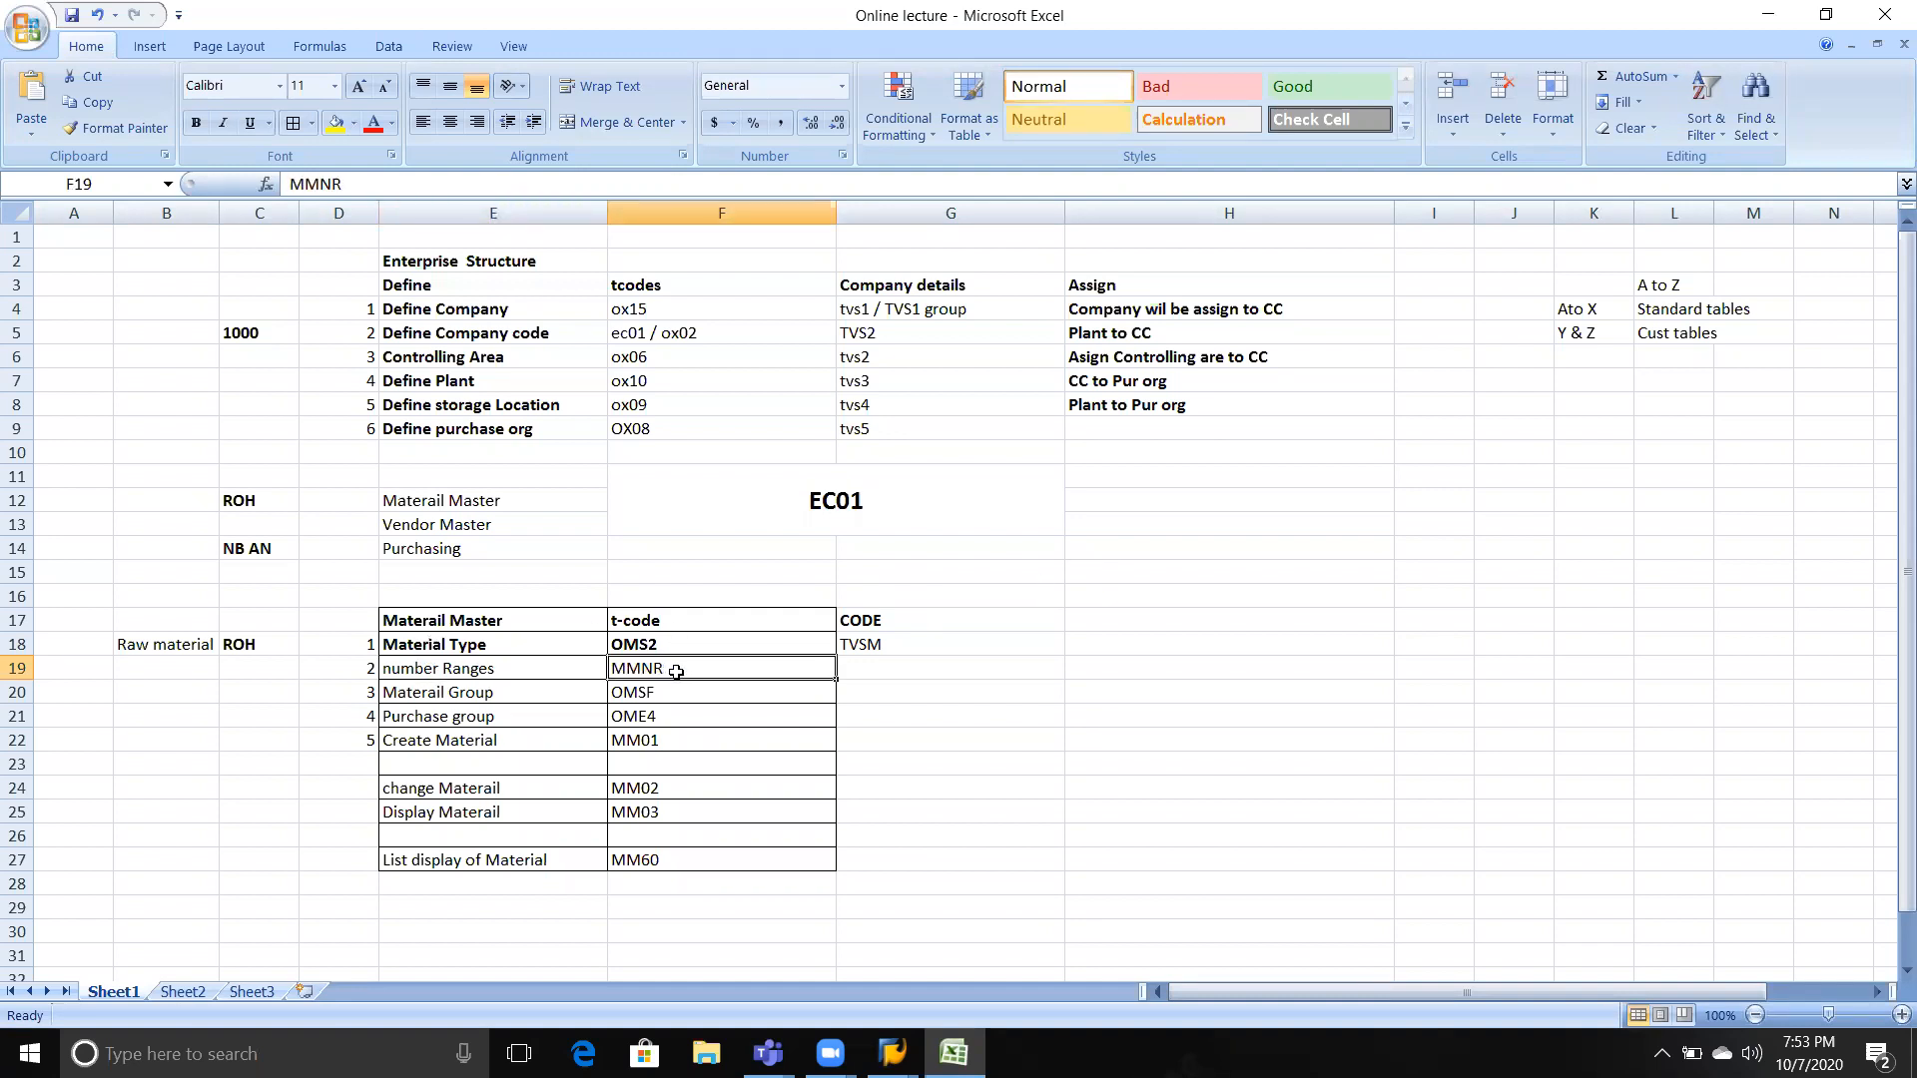
Return to SAP and try once more to run transaction MMNR without a prefix.
key(alt+Tab)
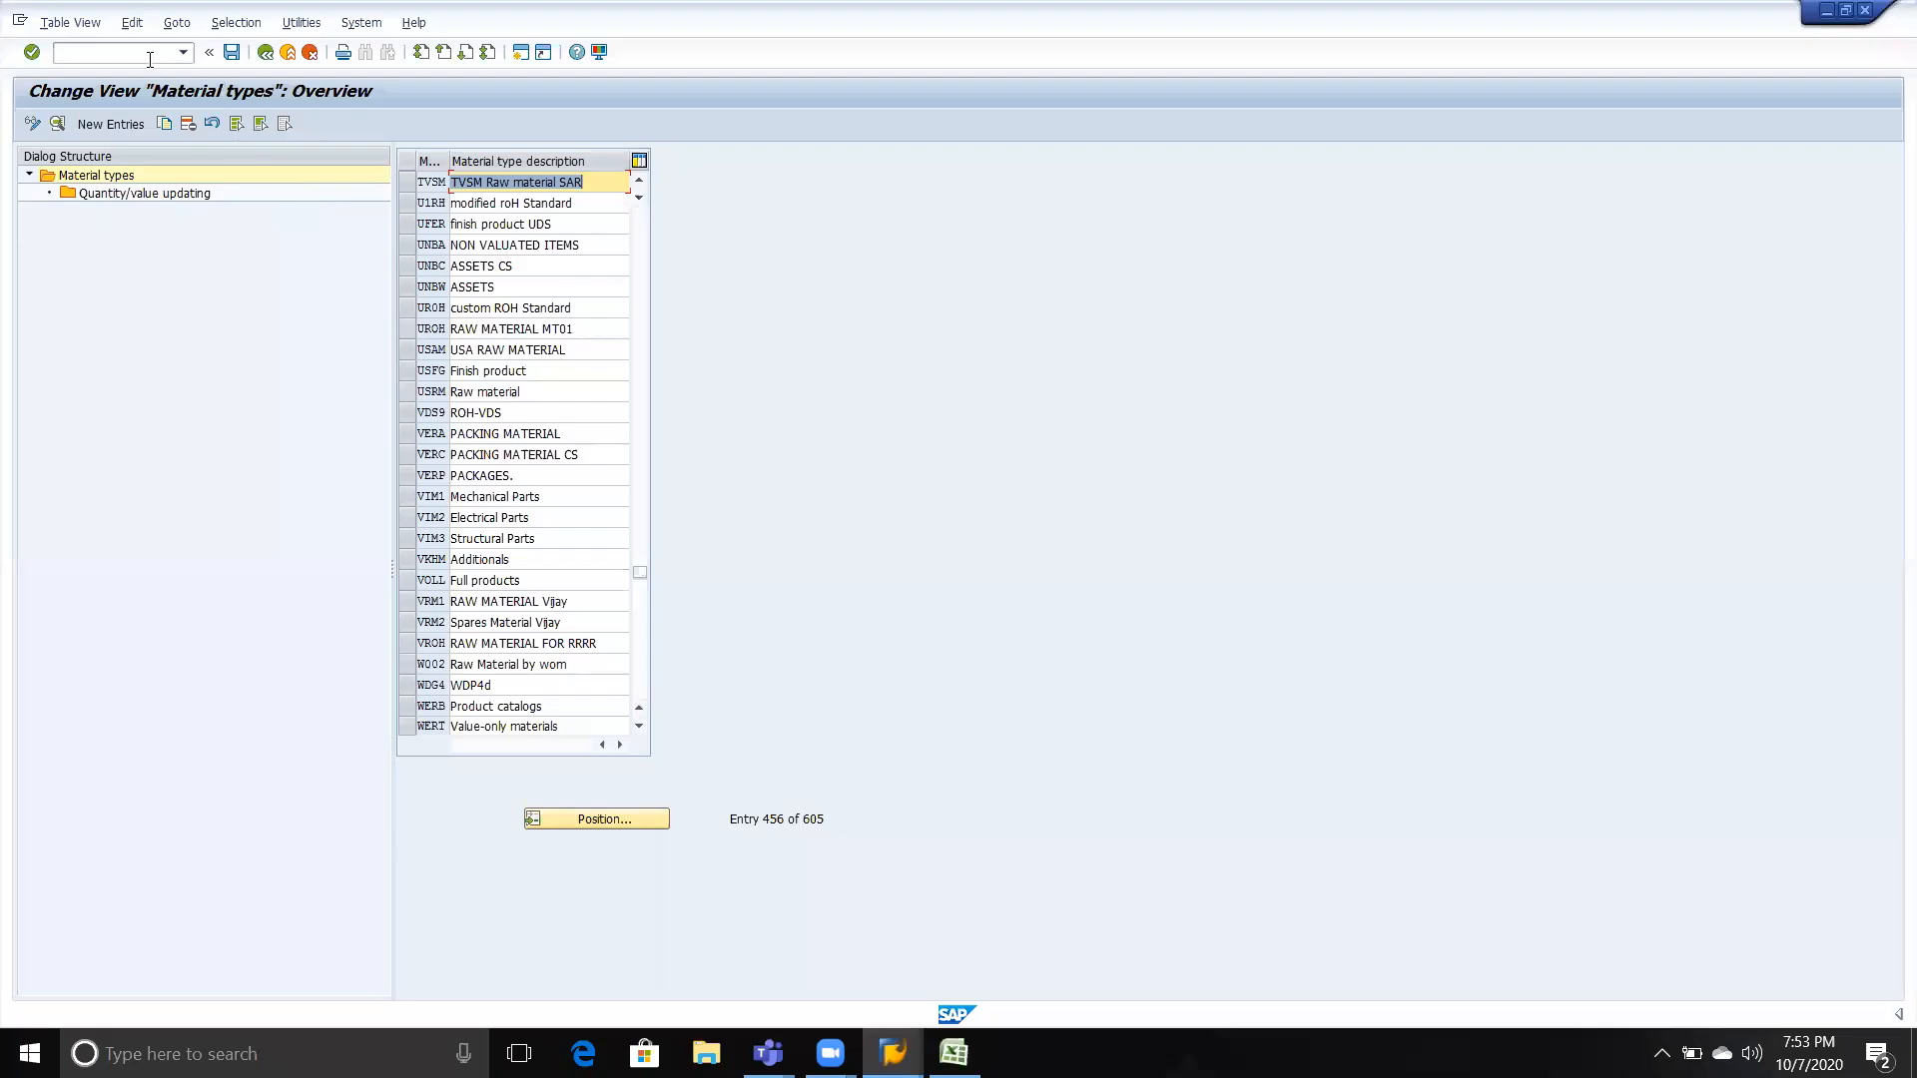
click(112, 53)
text(MMNR)
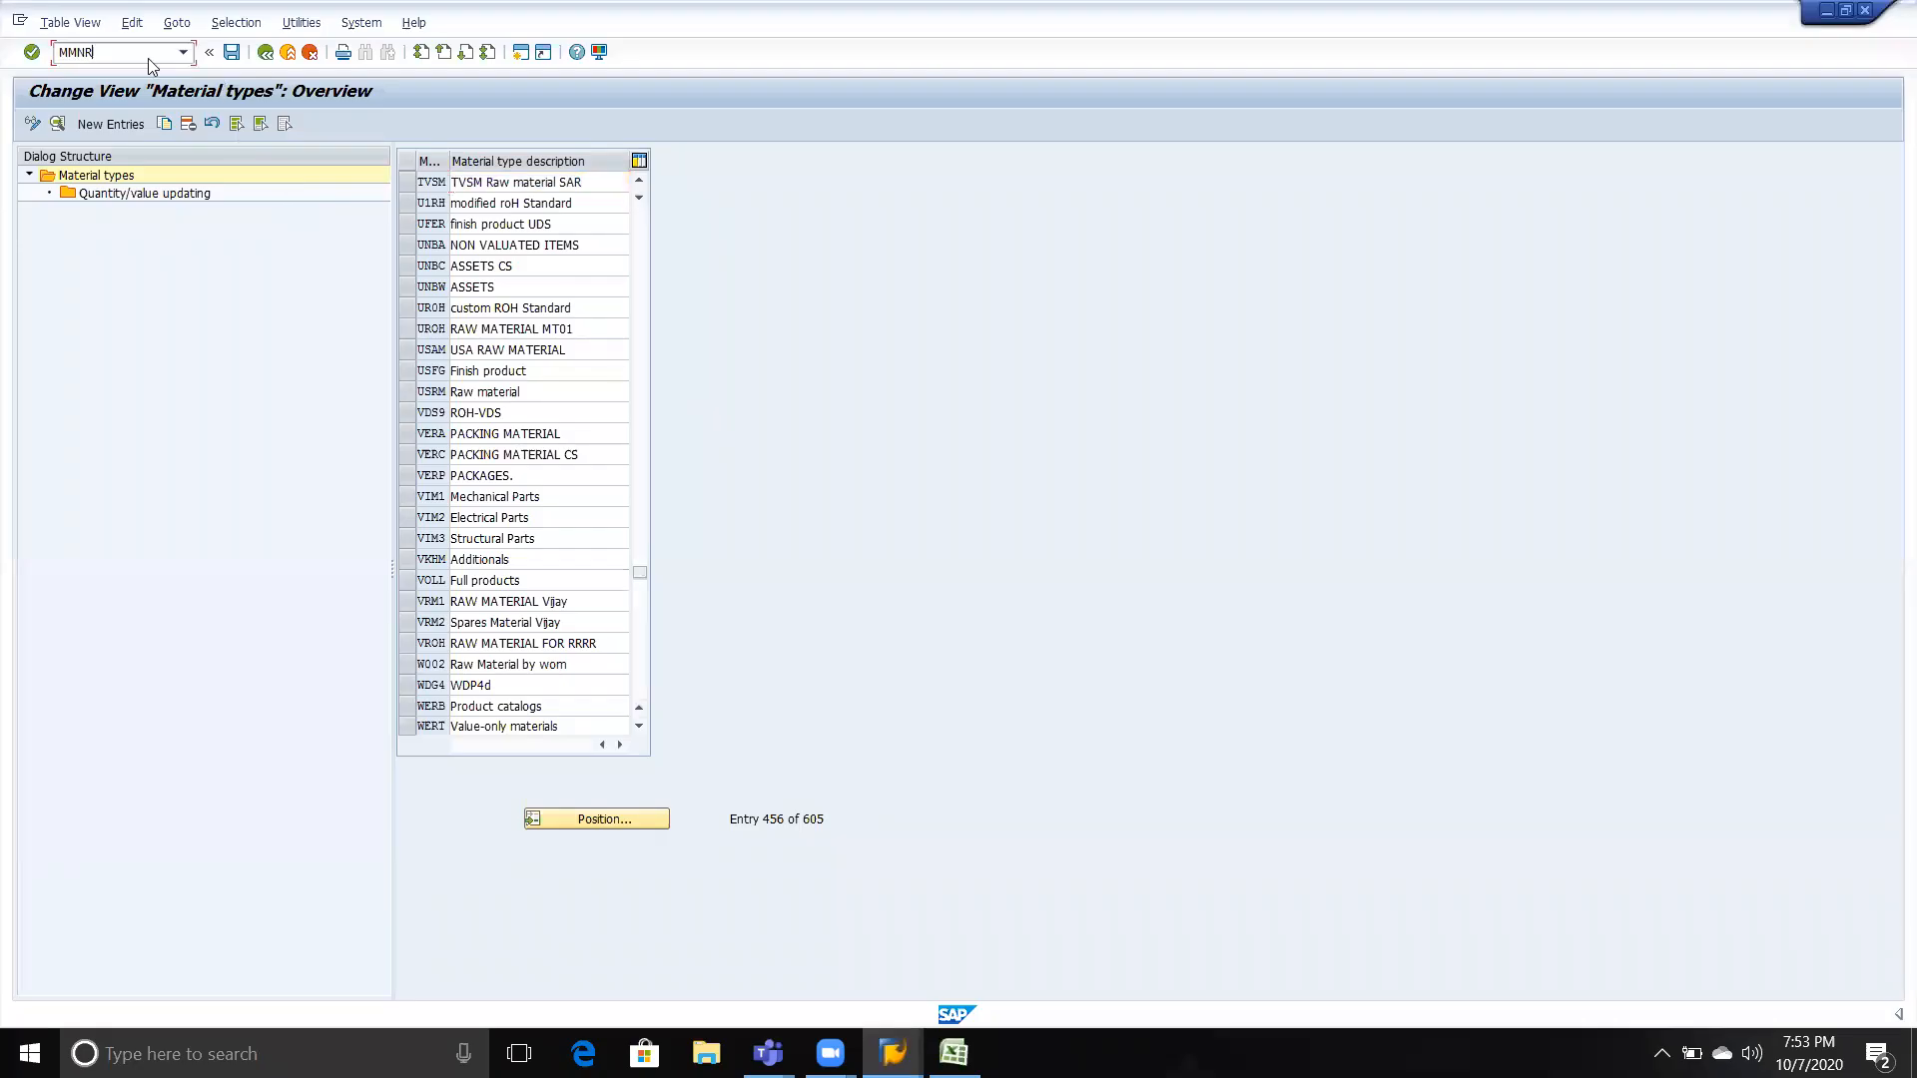
key(Return)
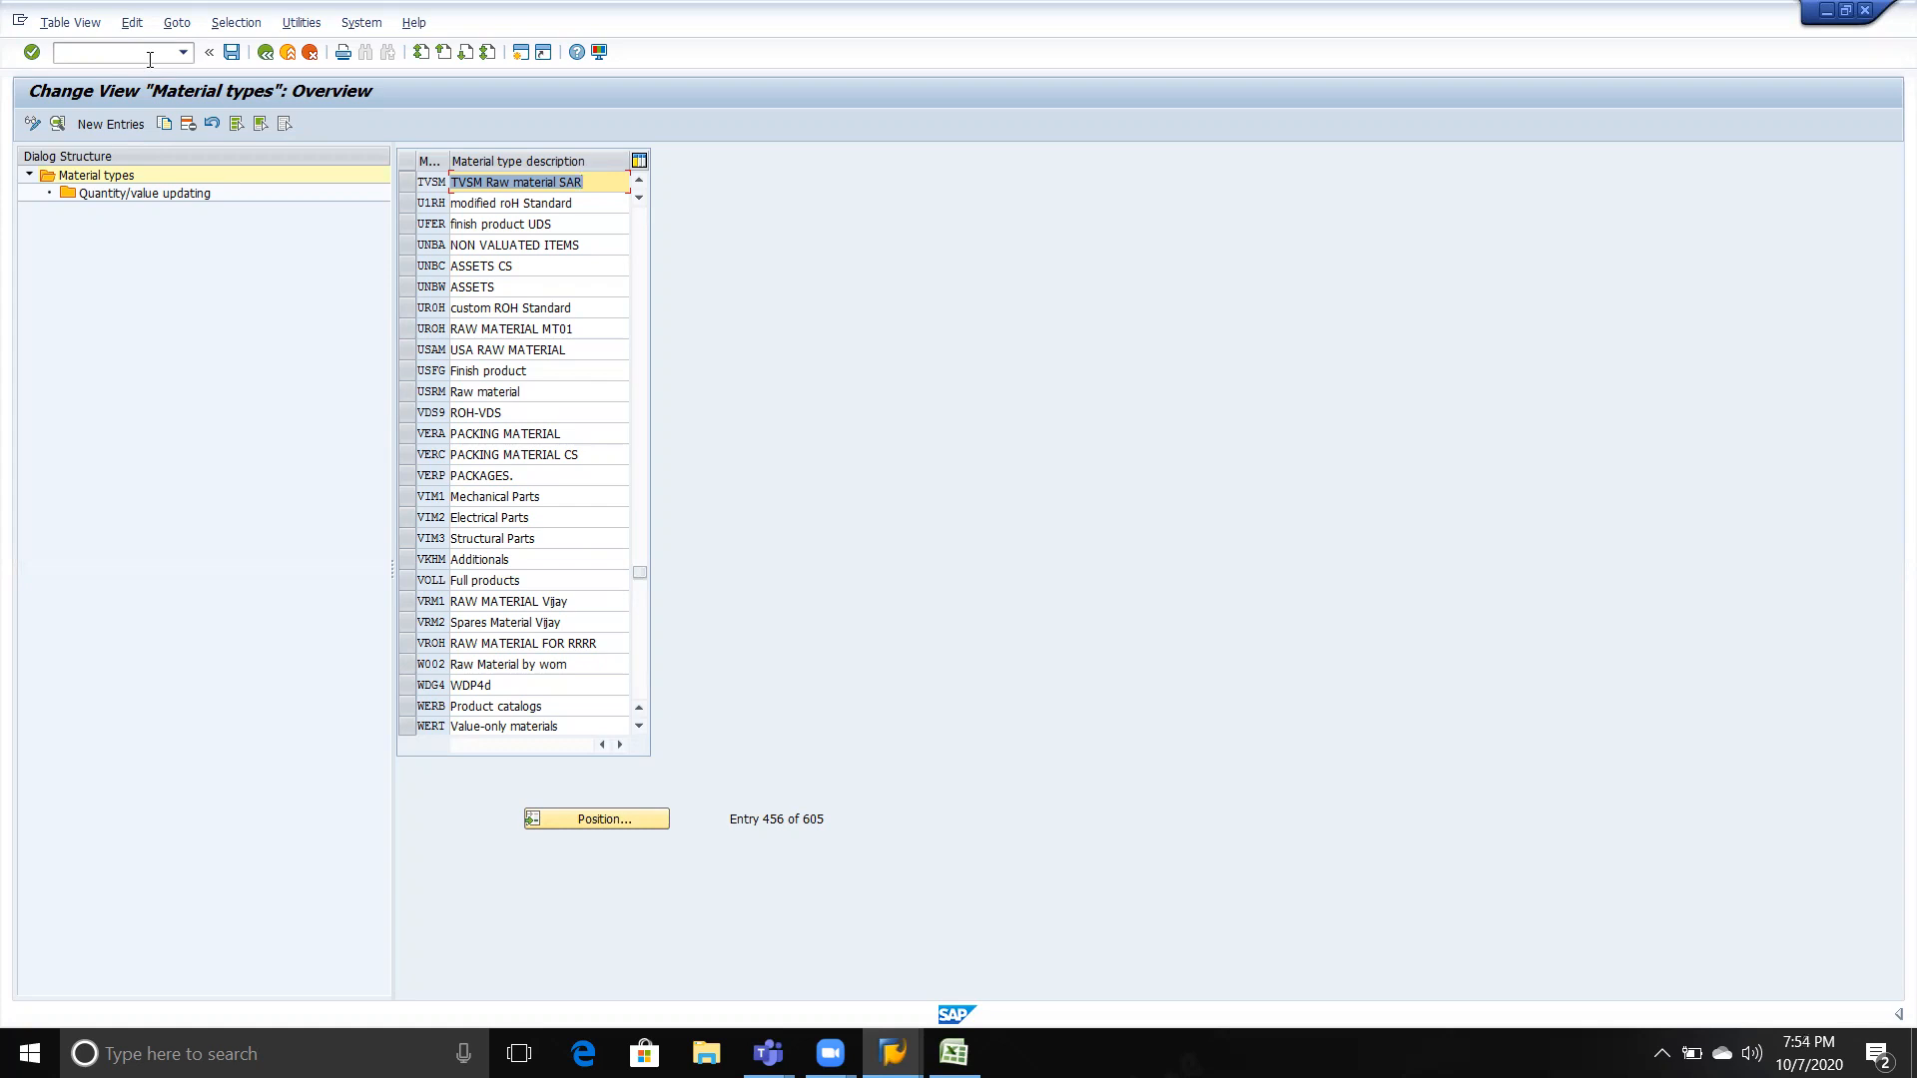
Open the material master range maintenance directly from the material types overview with /NMMNR, comparing with the SAP Easy Access session.
click(149, 59)
text(/NMMNR)
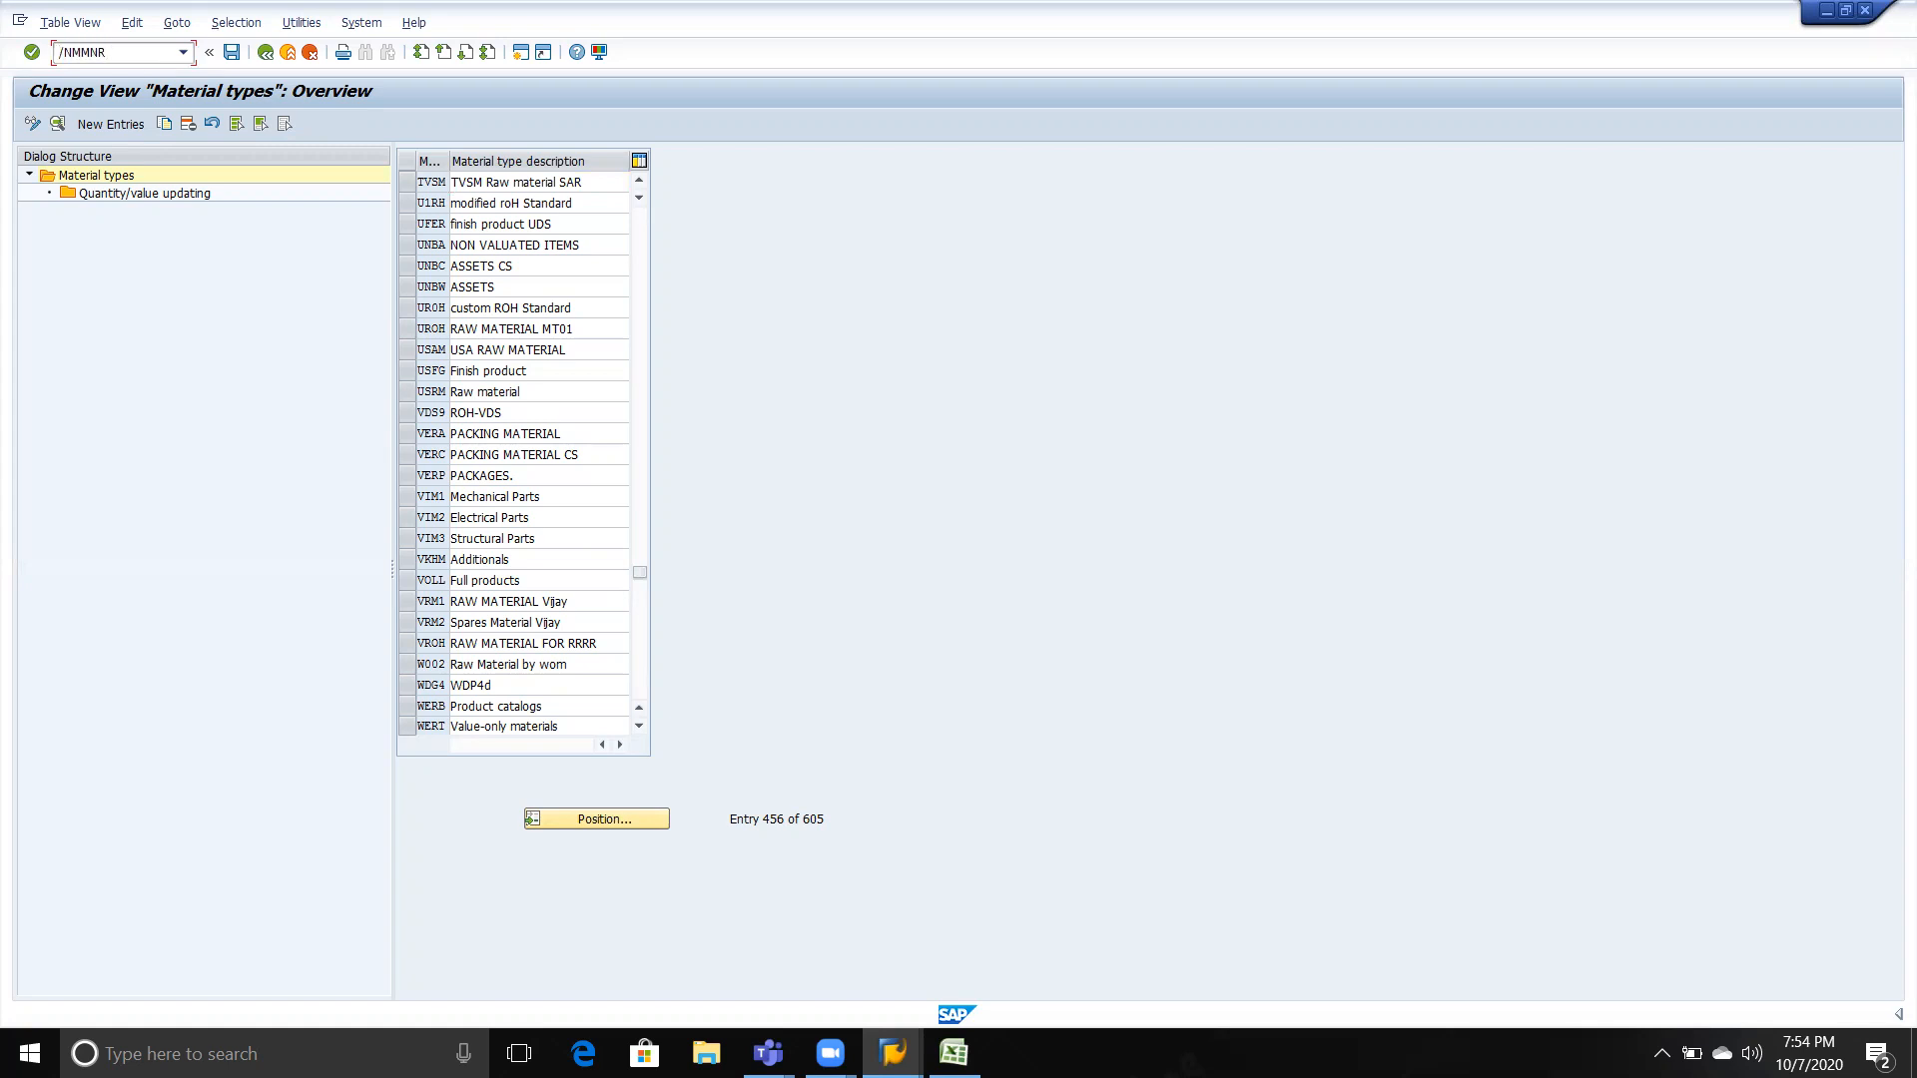
key(alt+Tab)
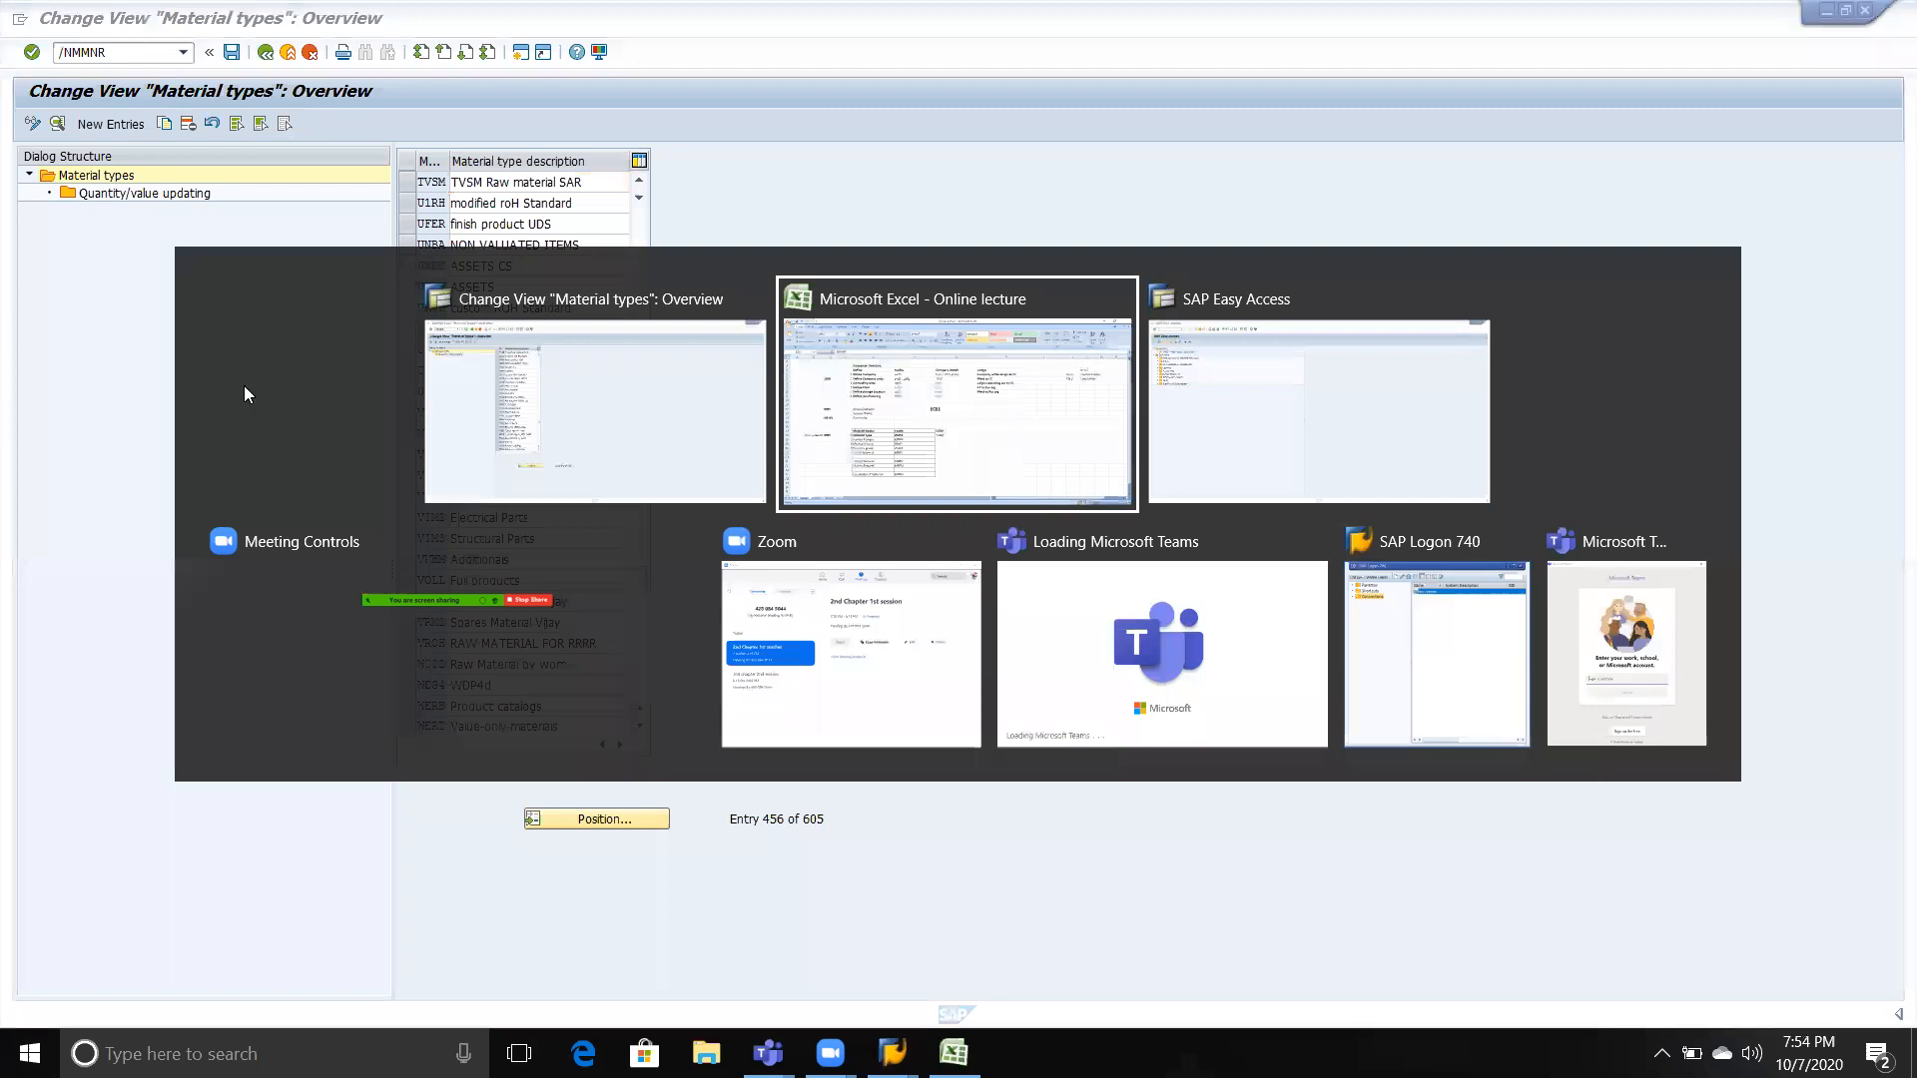
key(alt+Tab)
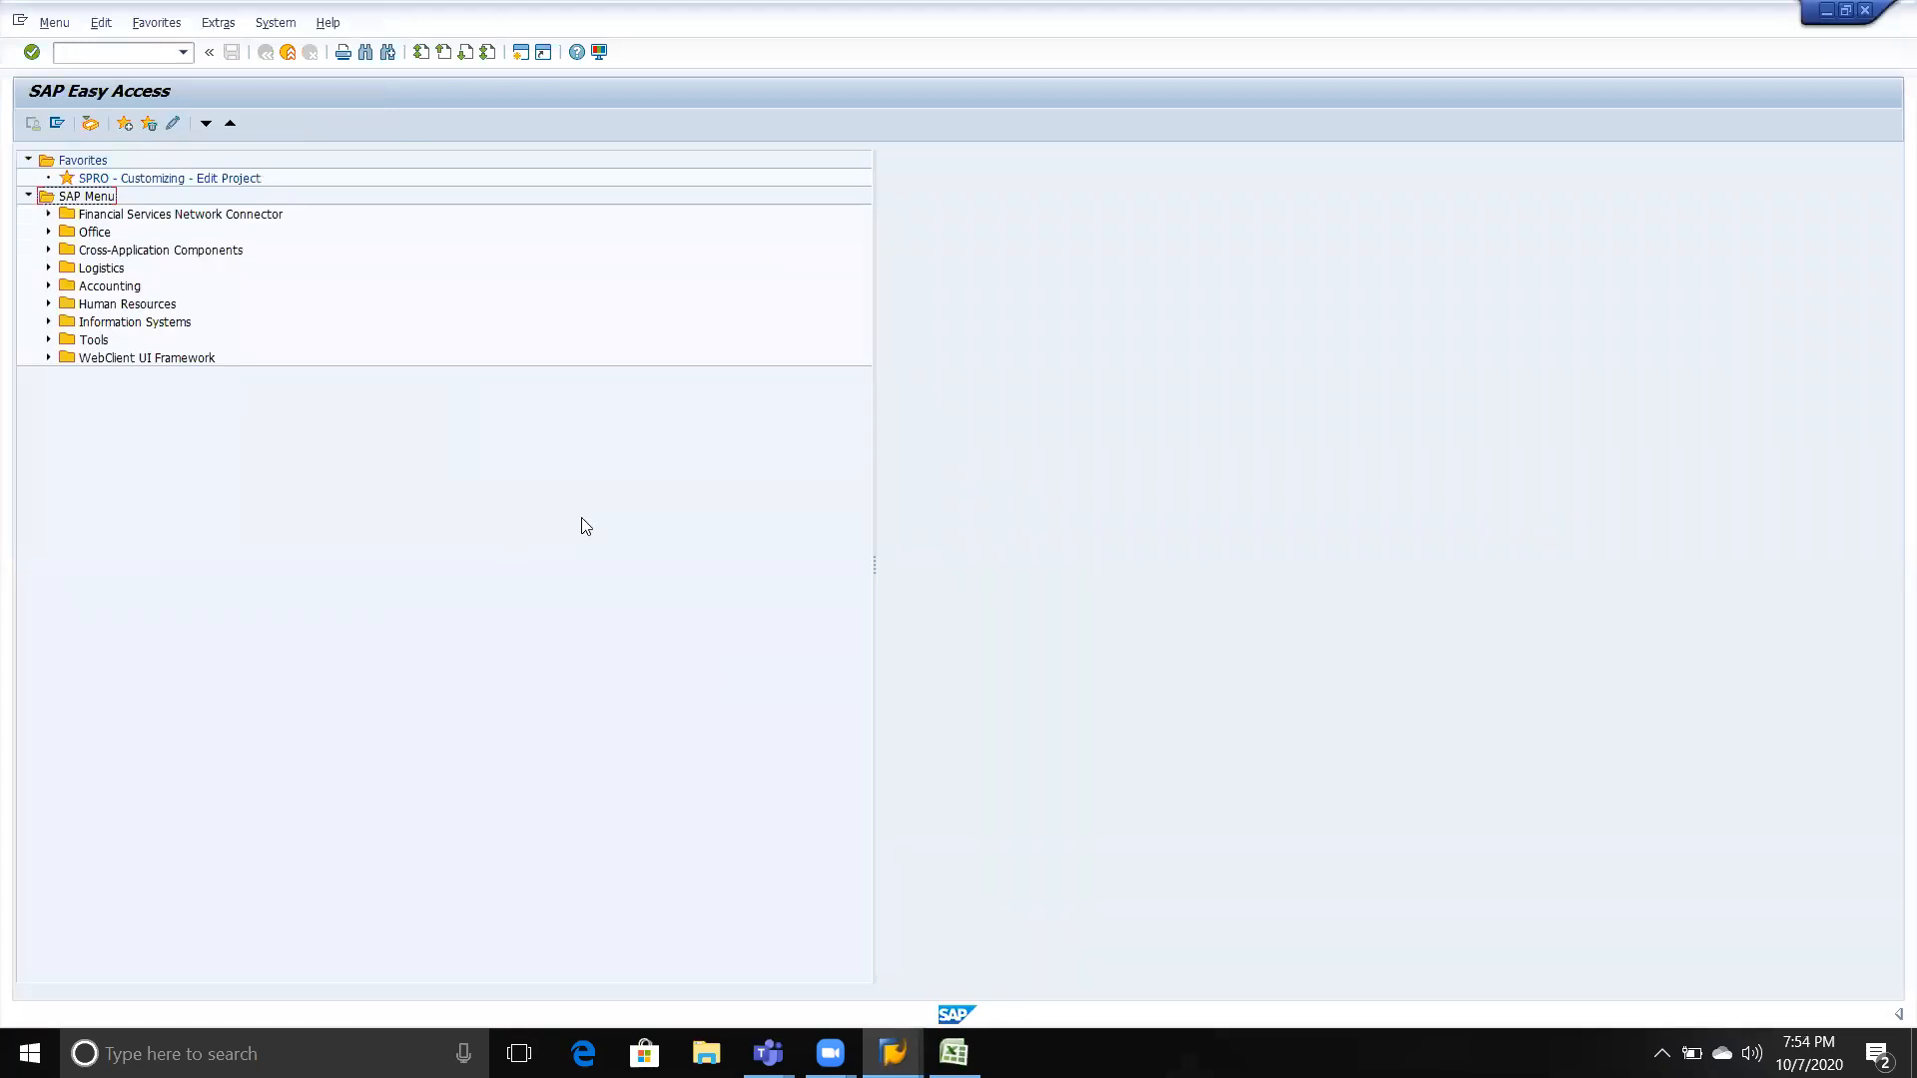
key(alt+Tab)
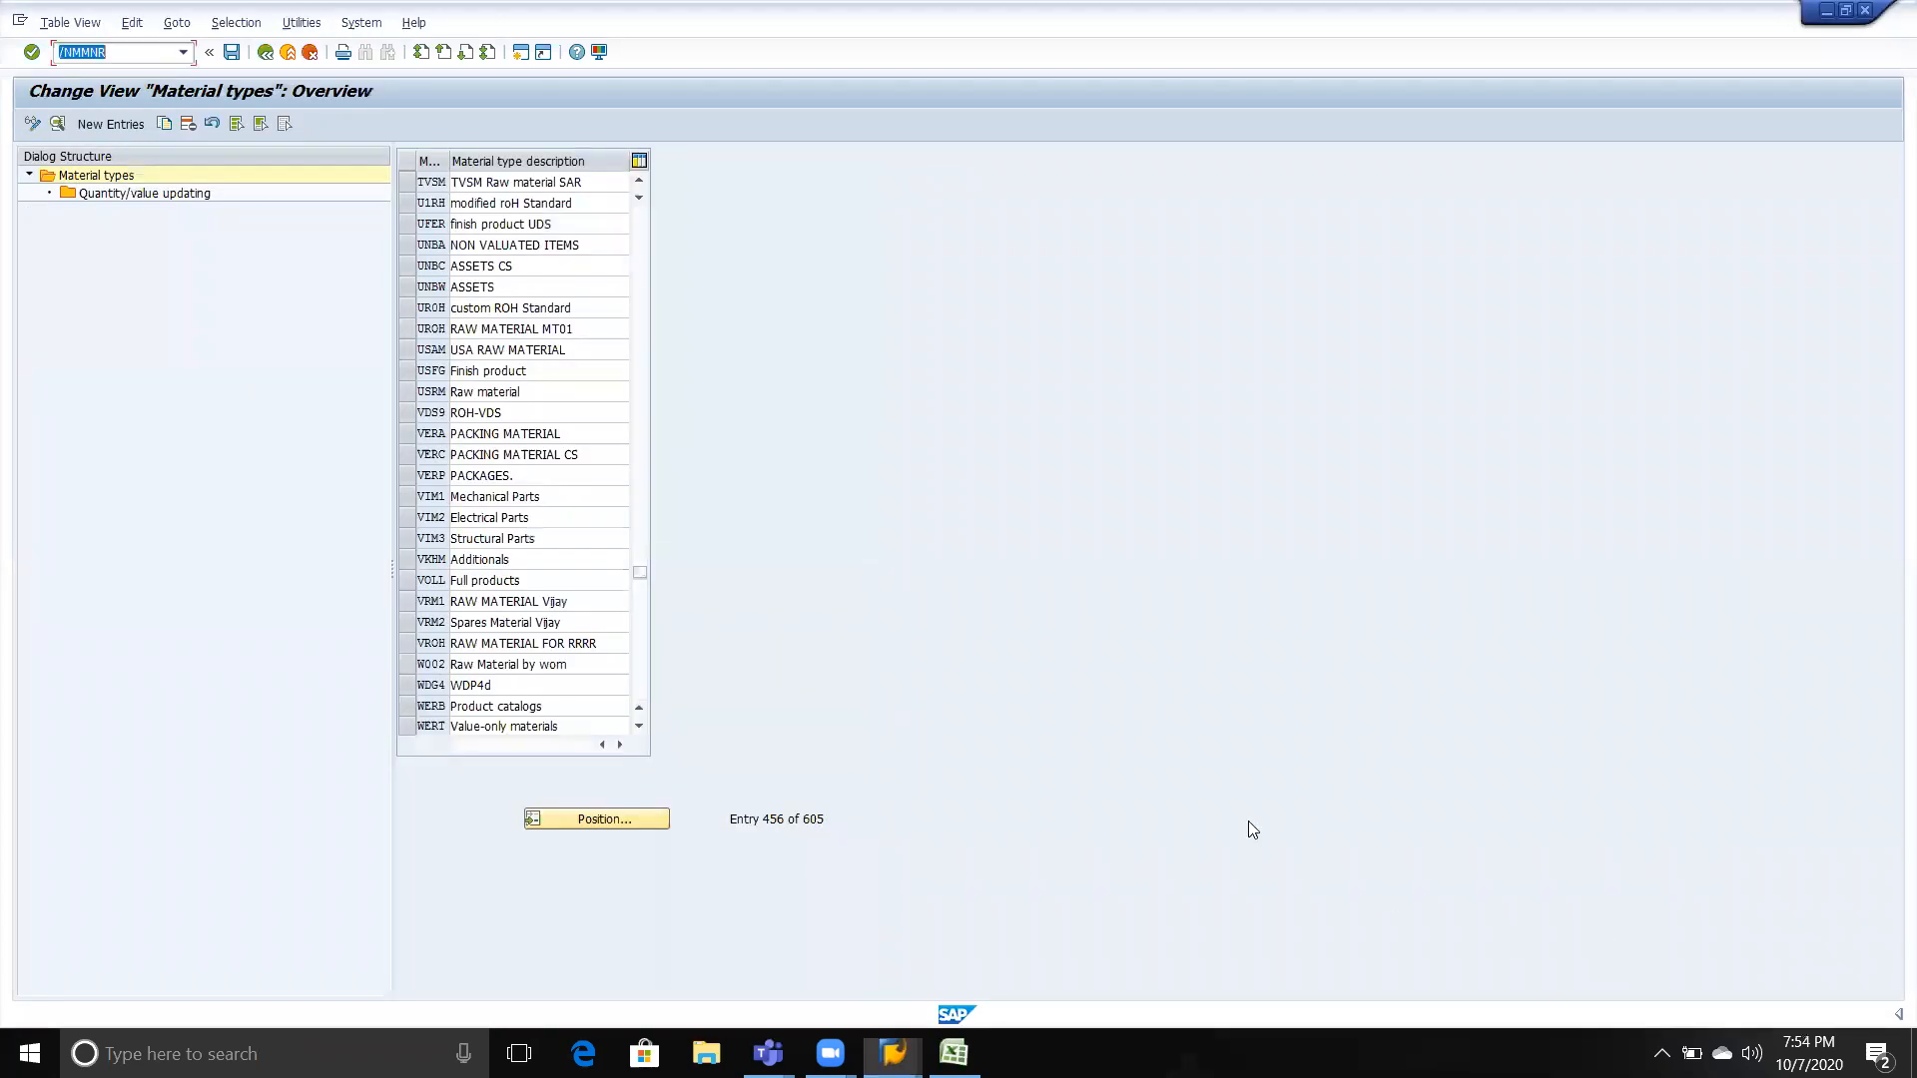
click(134, 55)
key(Return)
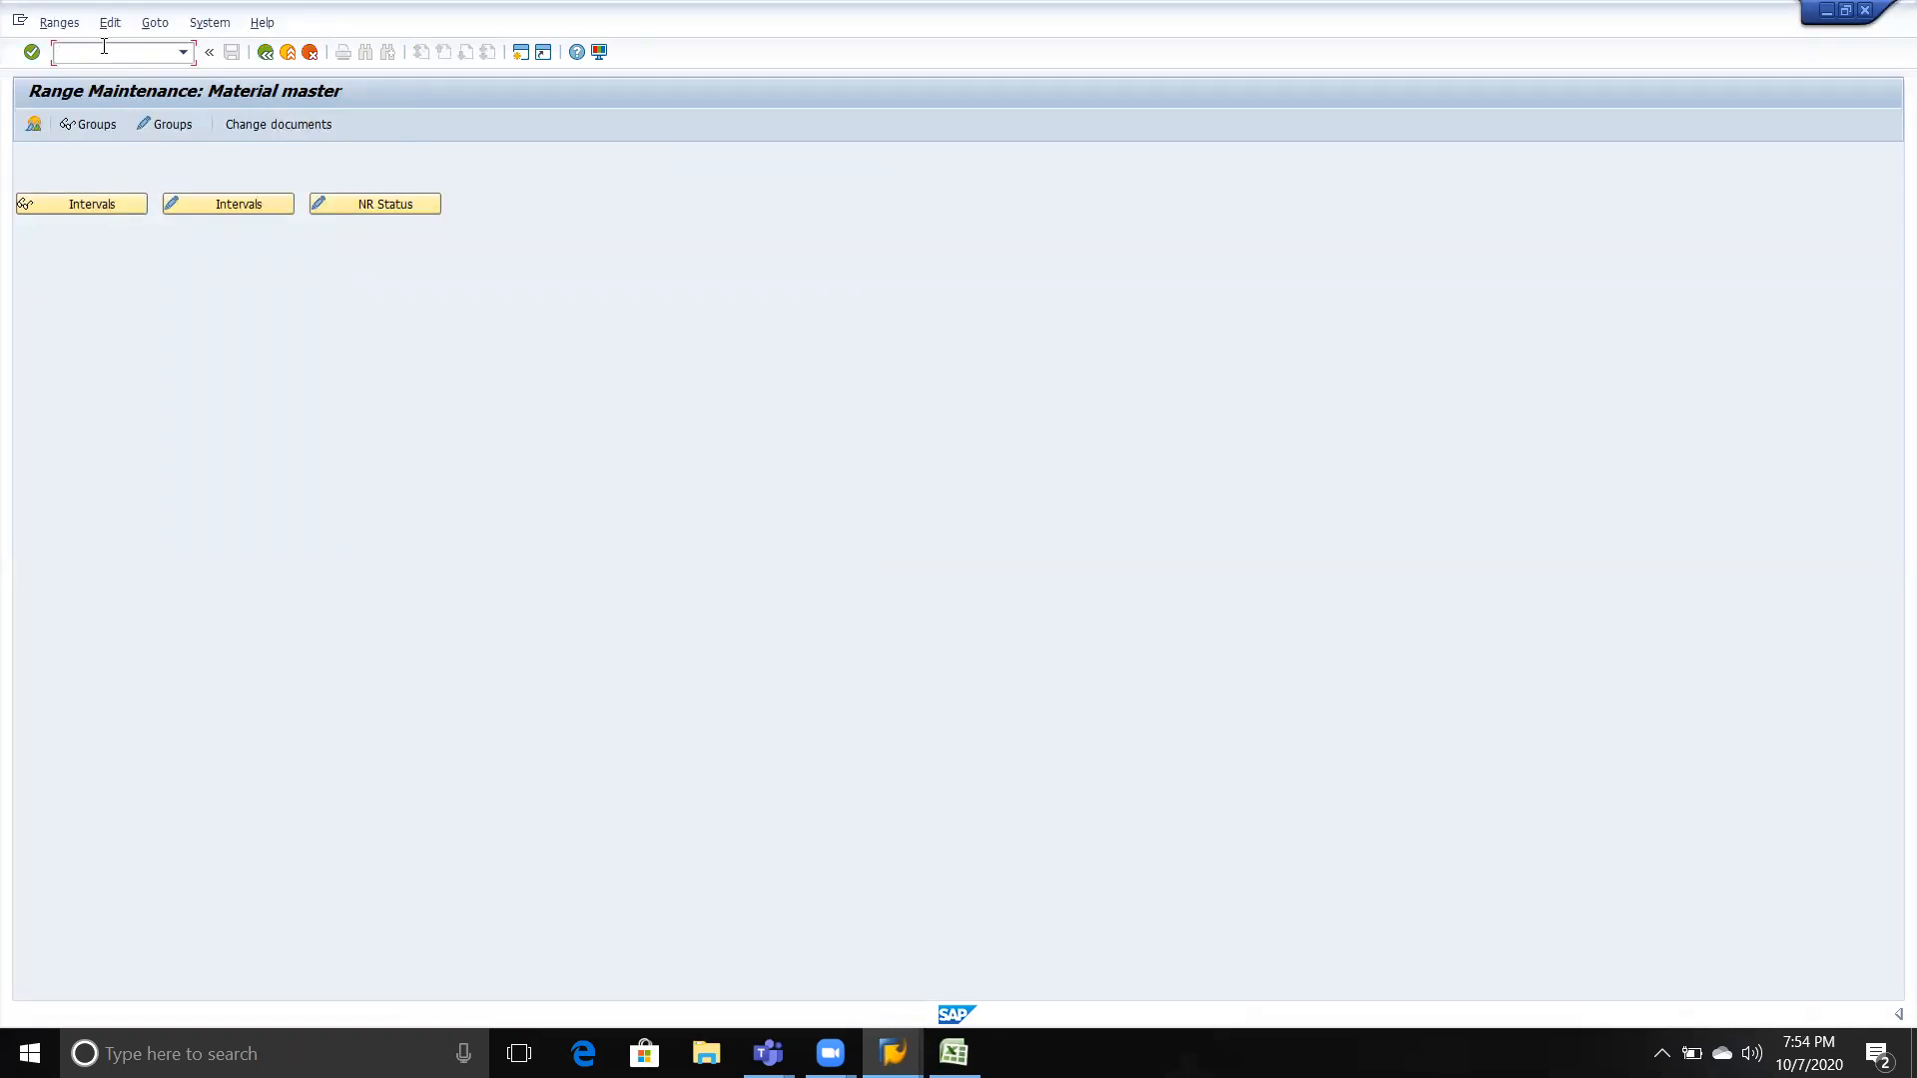
Go back to SAP Easy Access, narrow the menu tree area, and open the Create Material screen with transaction MM01.
click(266, 52)
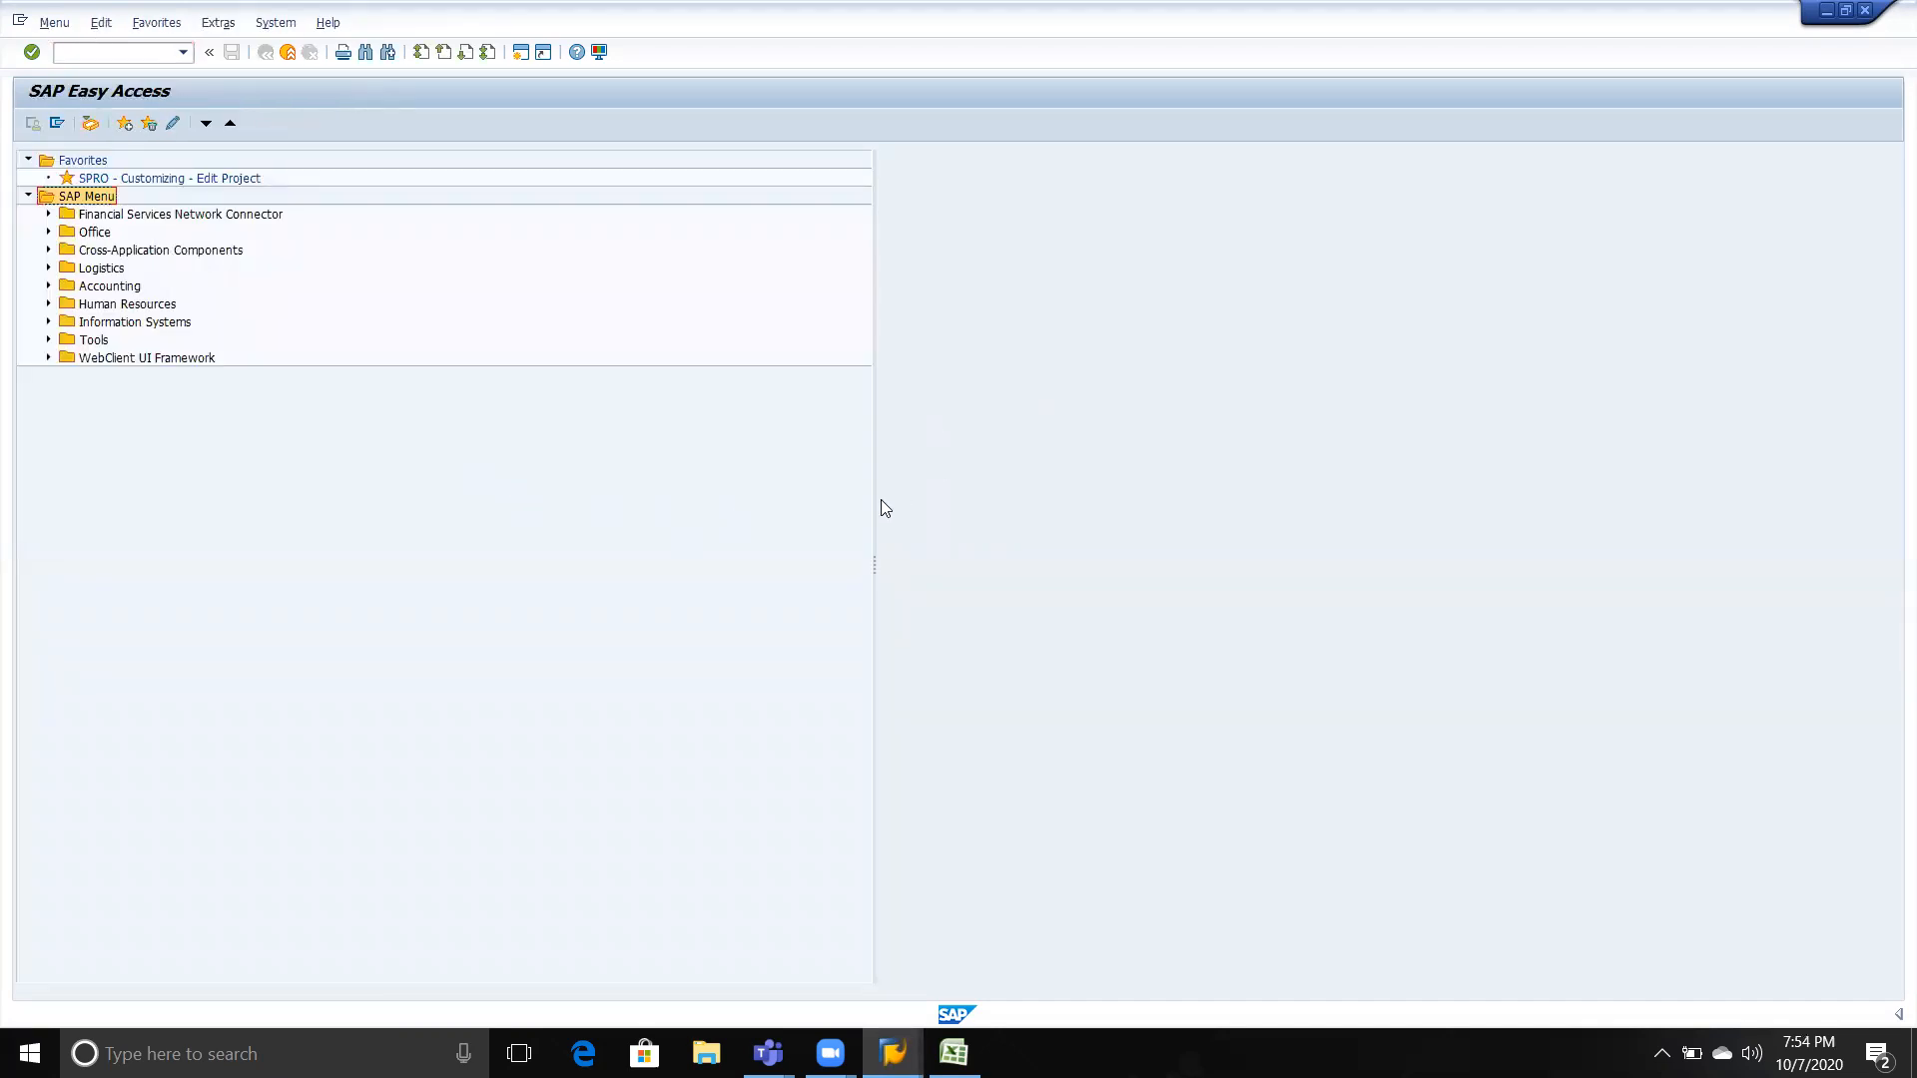
drag(874, 552, 672, 548)
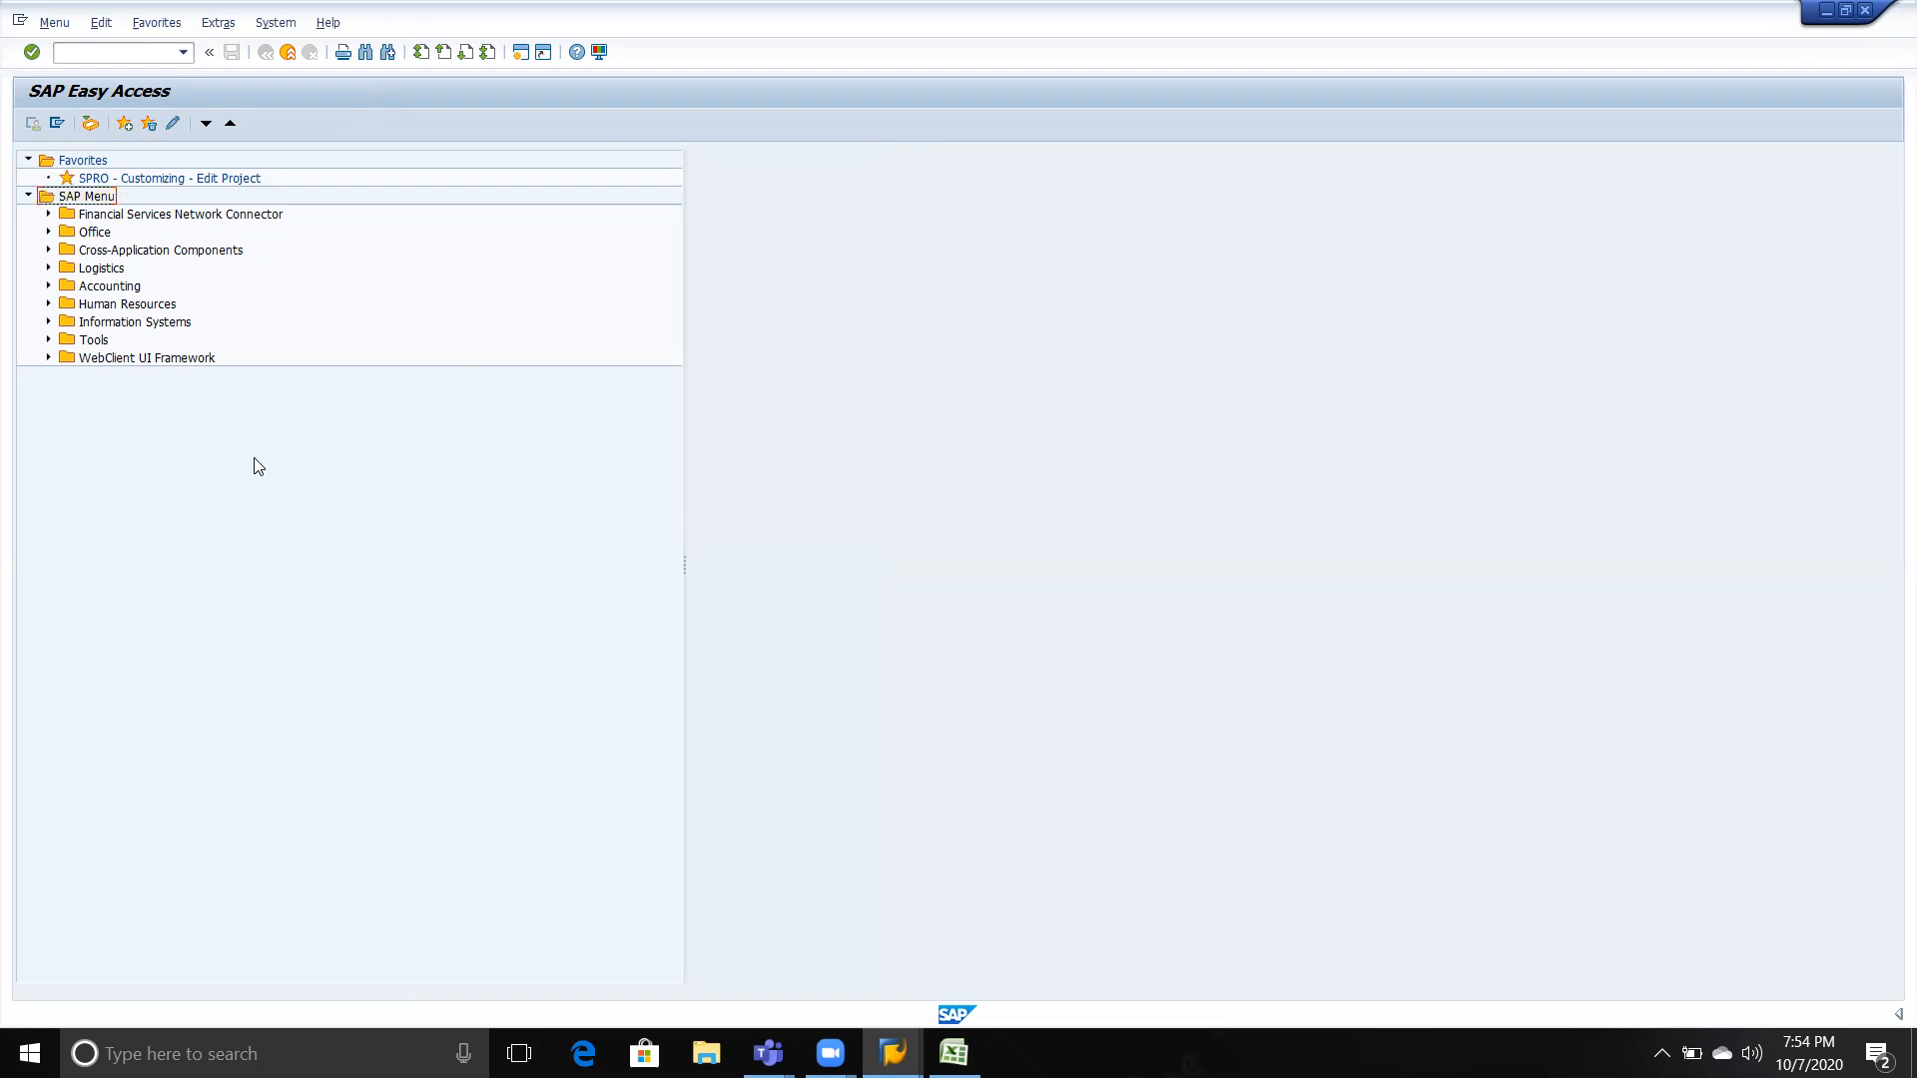
click(104, 53)
text(spro)
key(Return)
text(MM01)
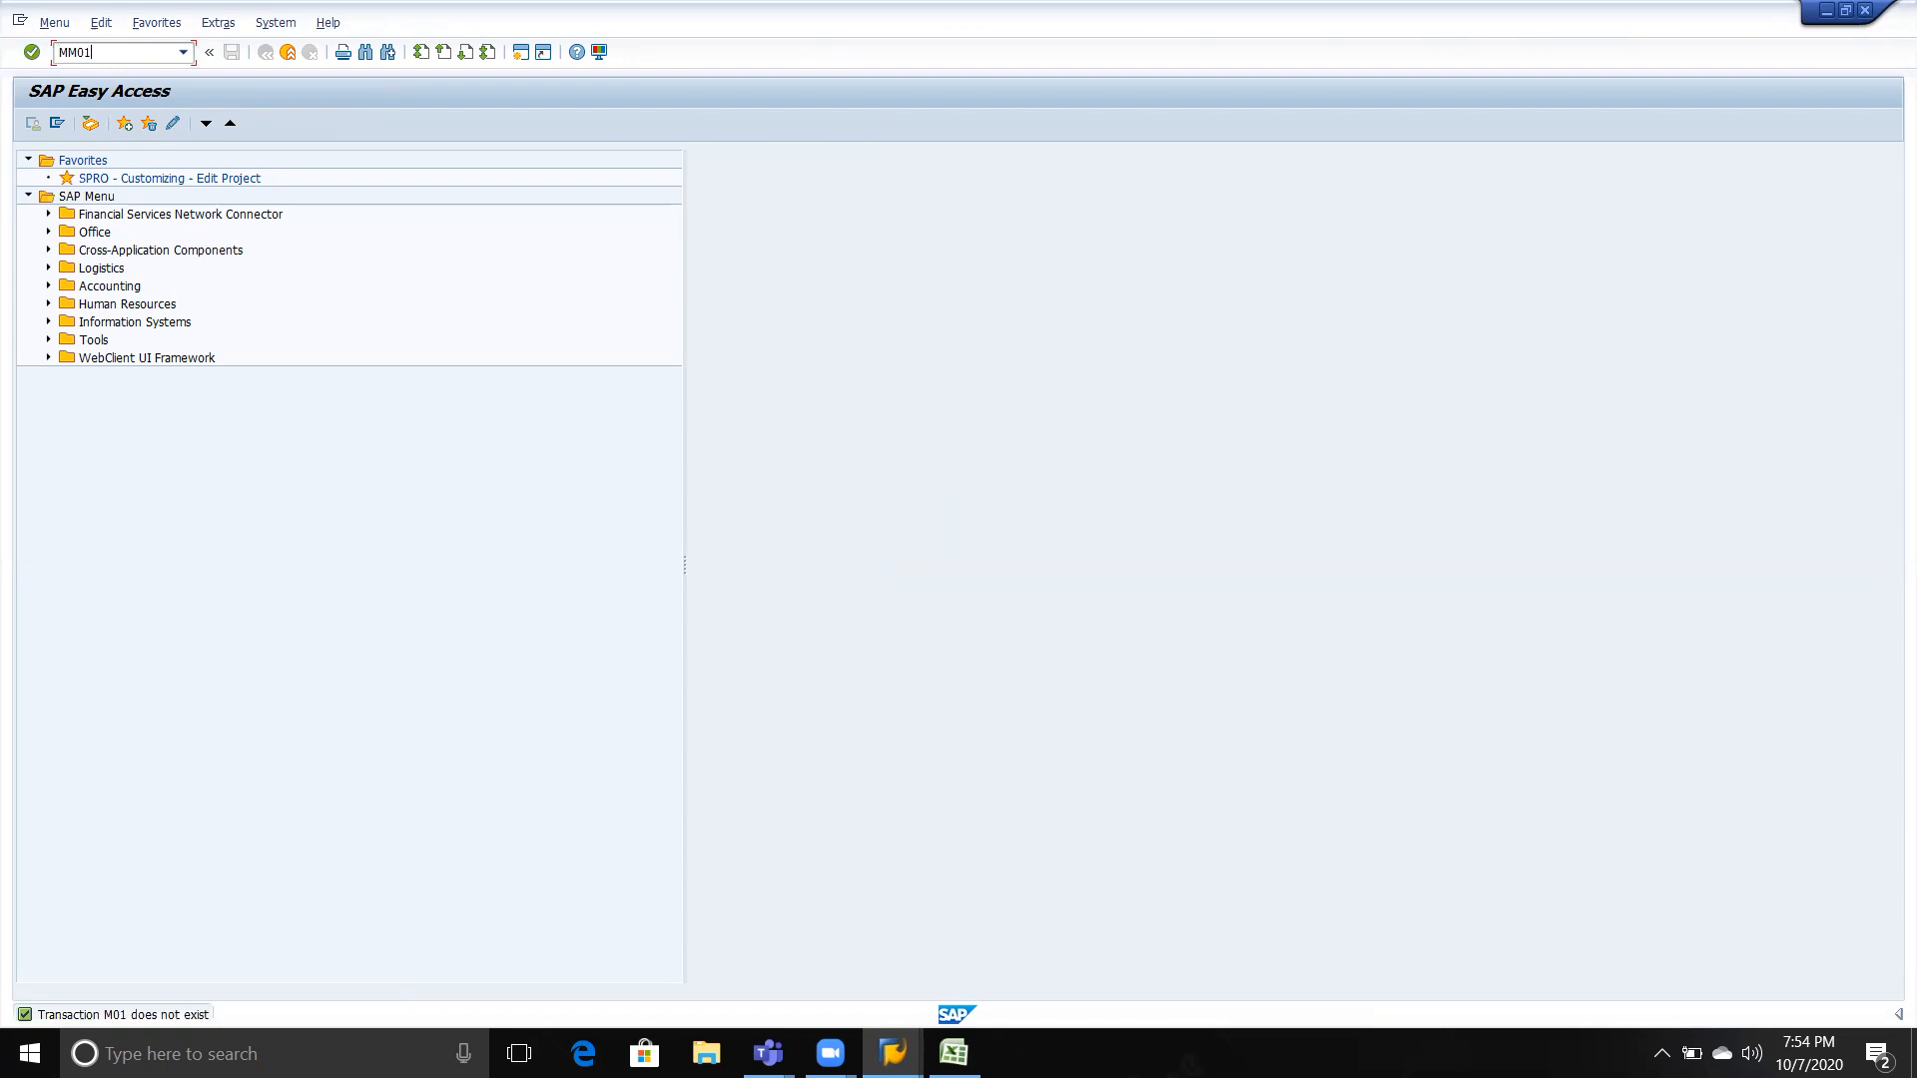
key(Return)
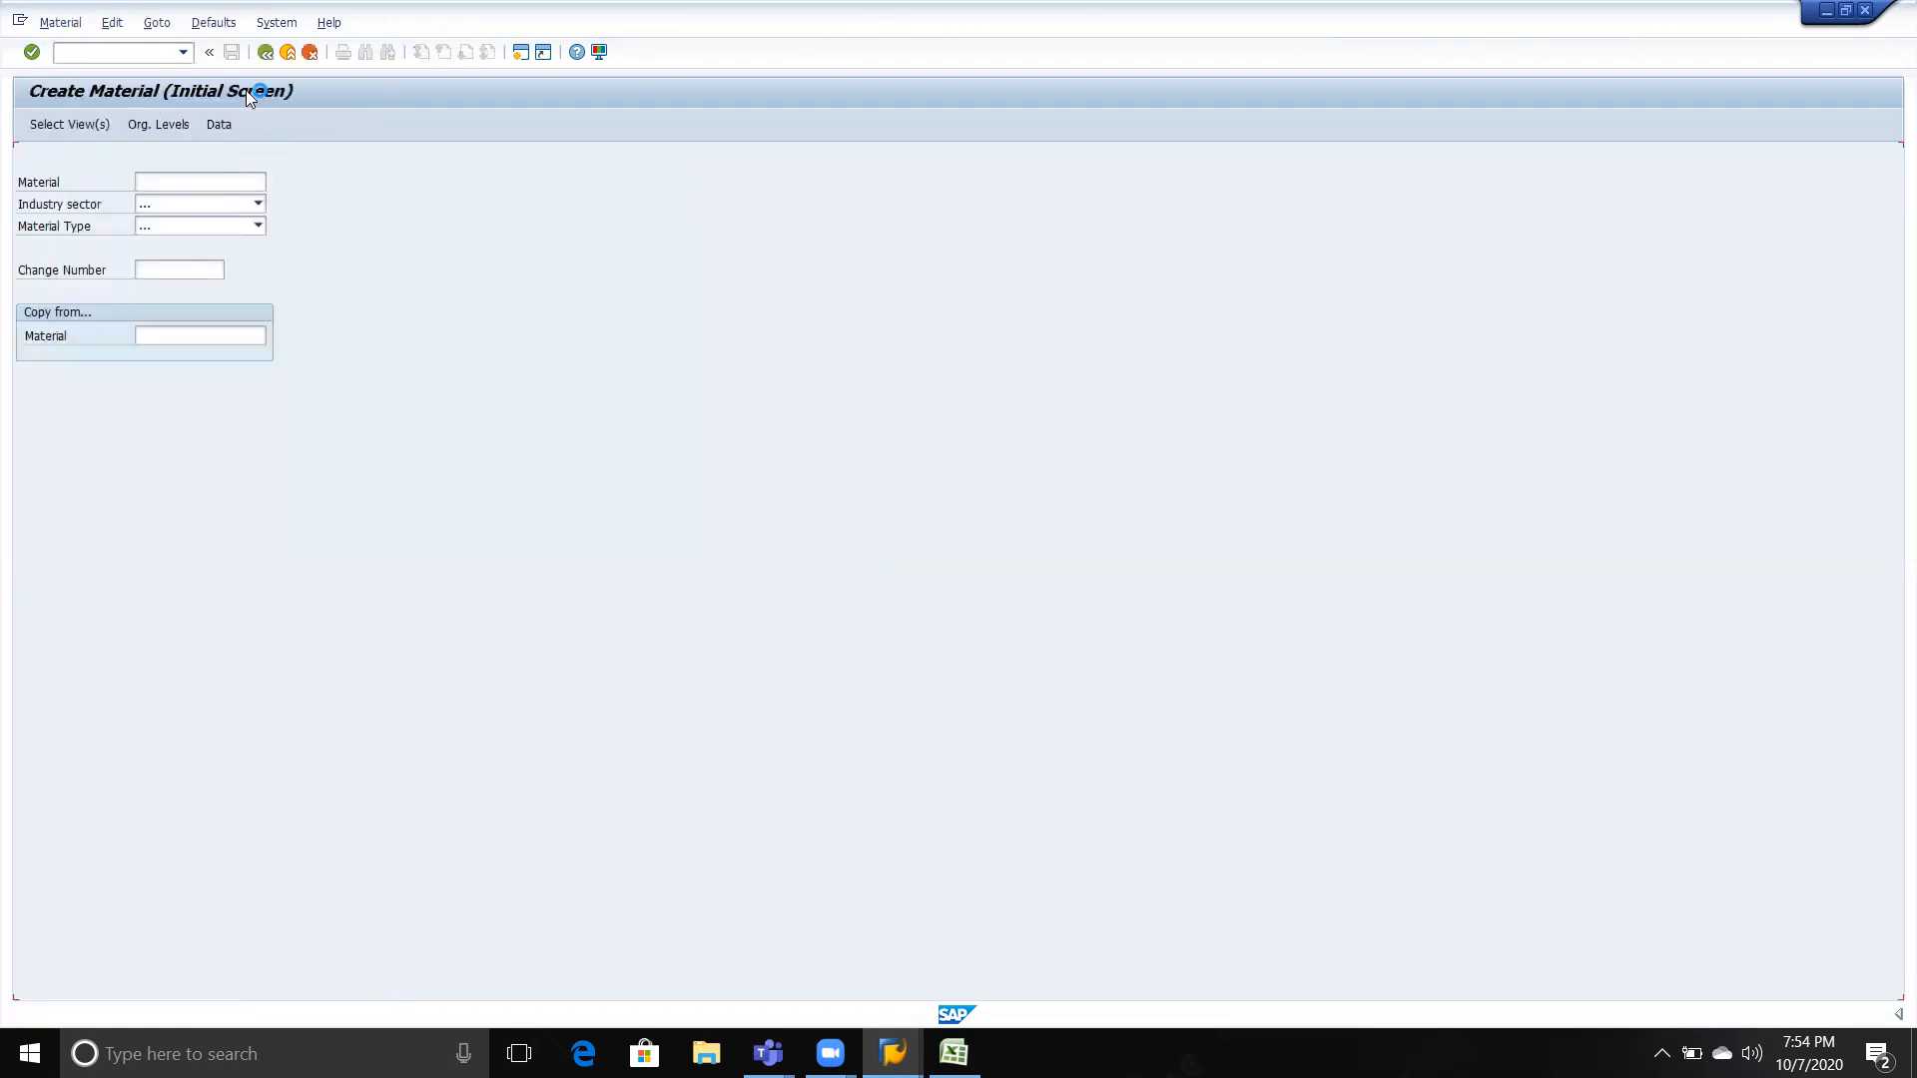
Try to run MM01 without a prefix from the Create Material screen, and exit the transaction.
click(118, 50)
text(MM01)
key(Return)
click(117, 50)
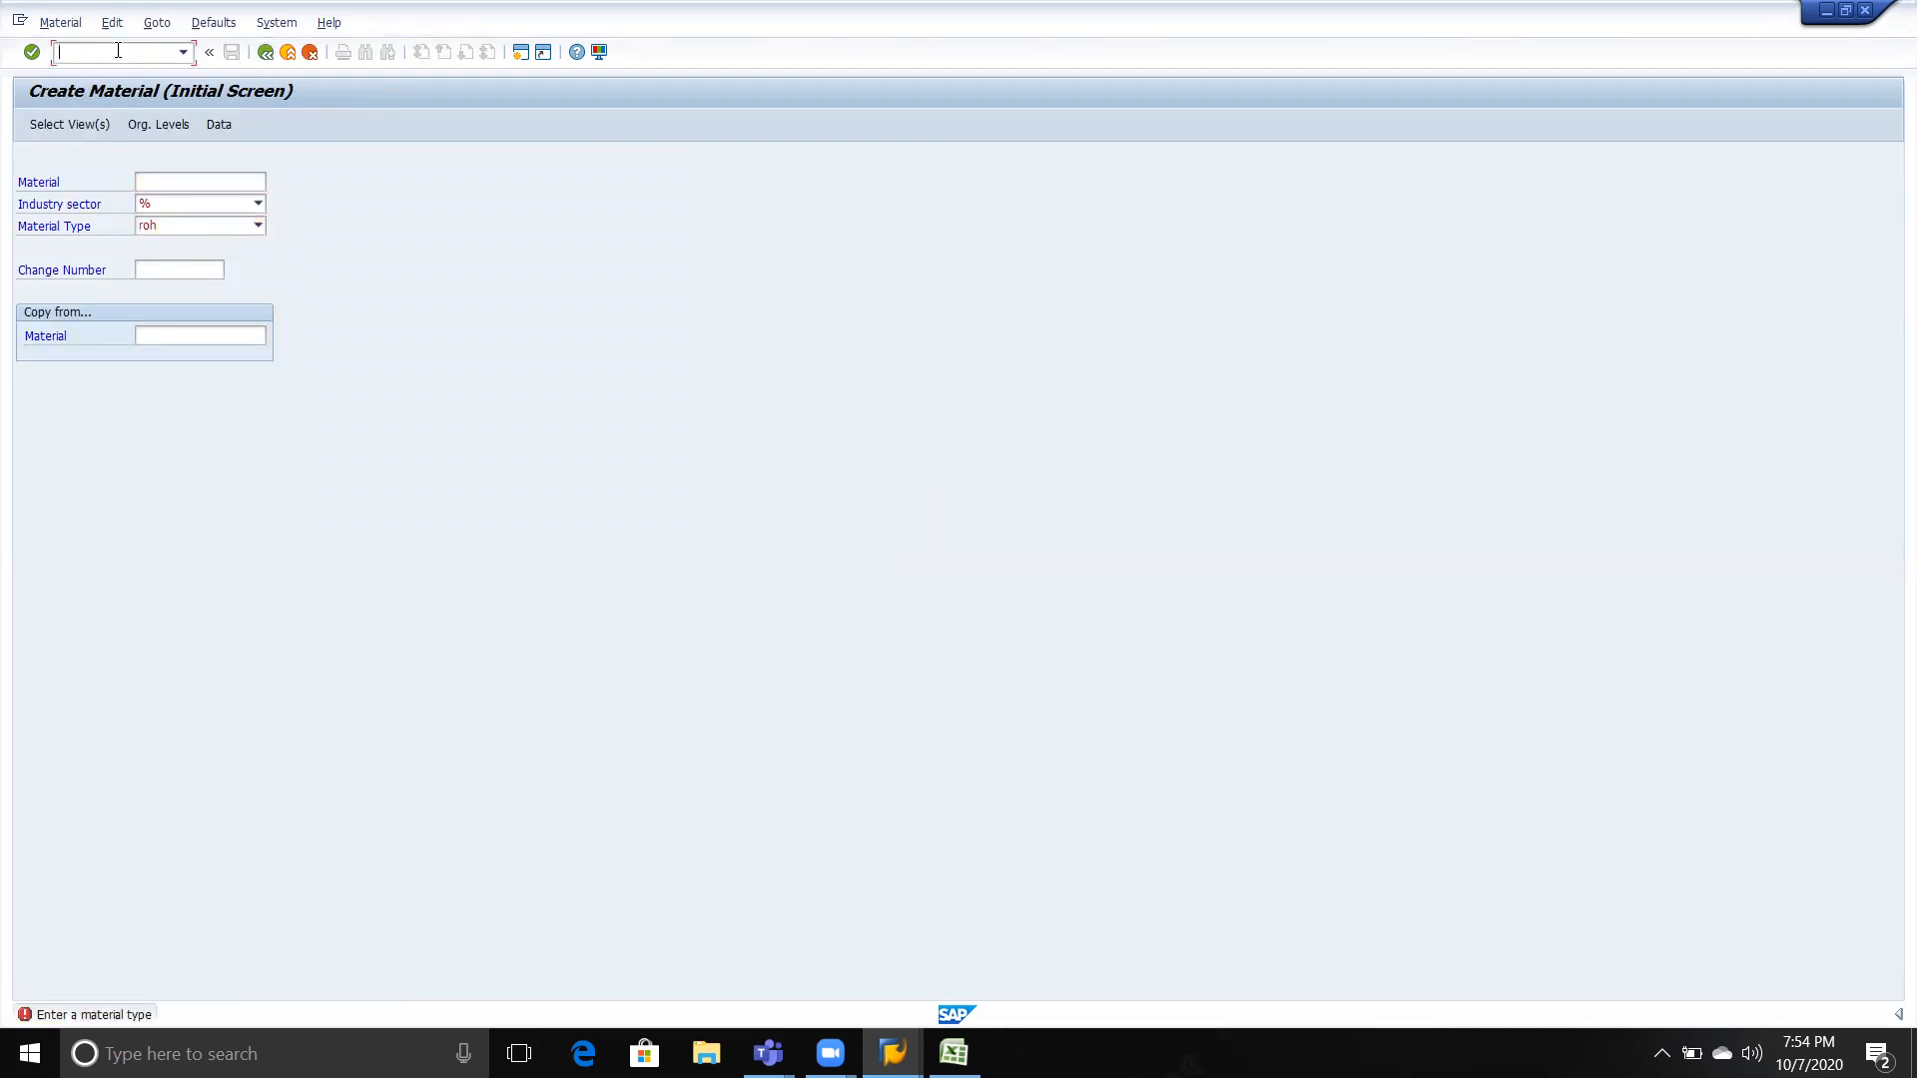
text(/NN)
click(309, 52)
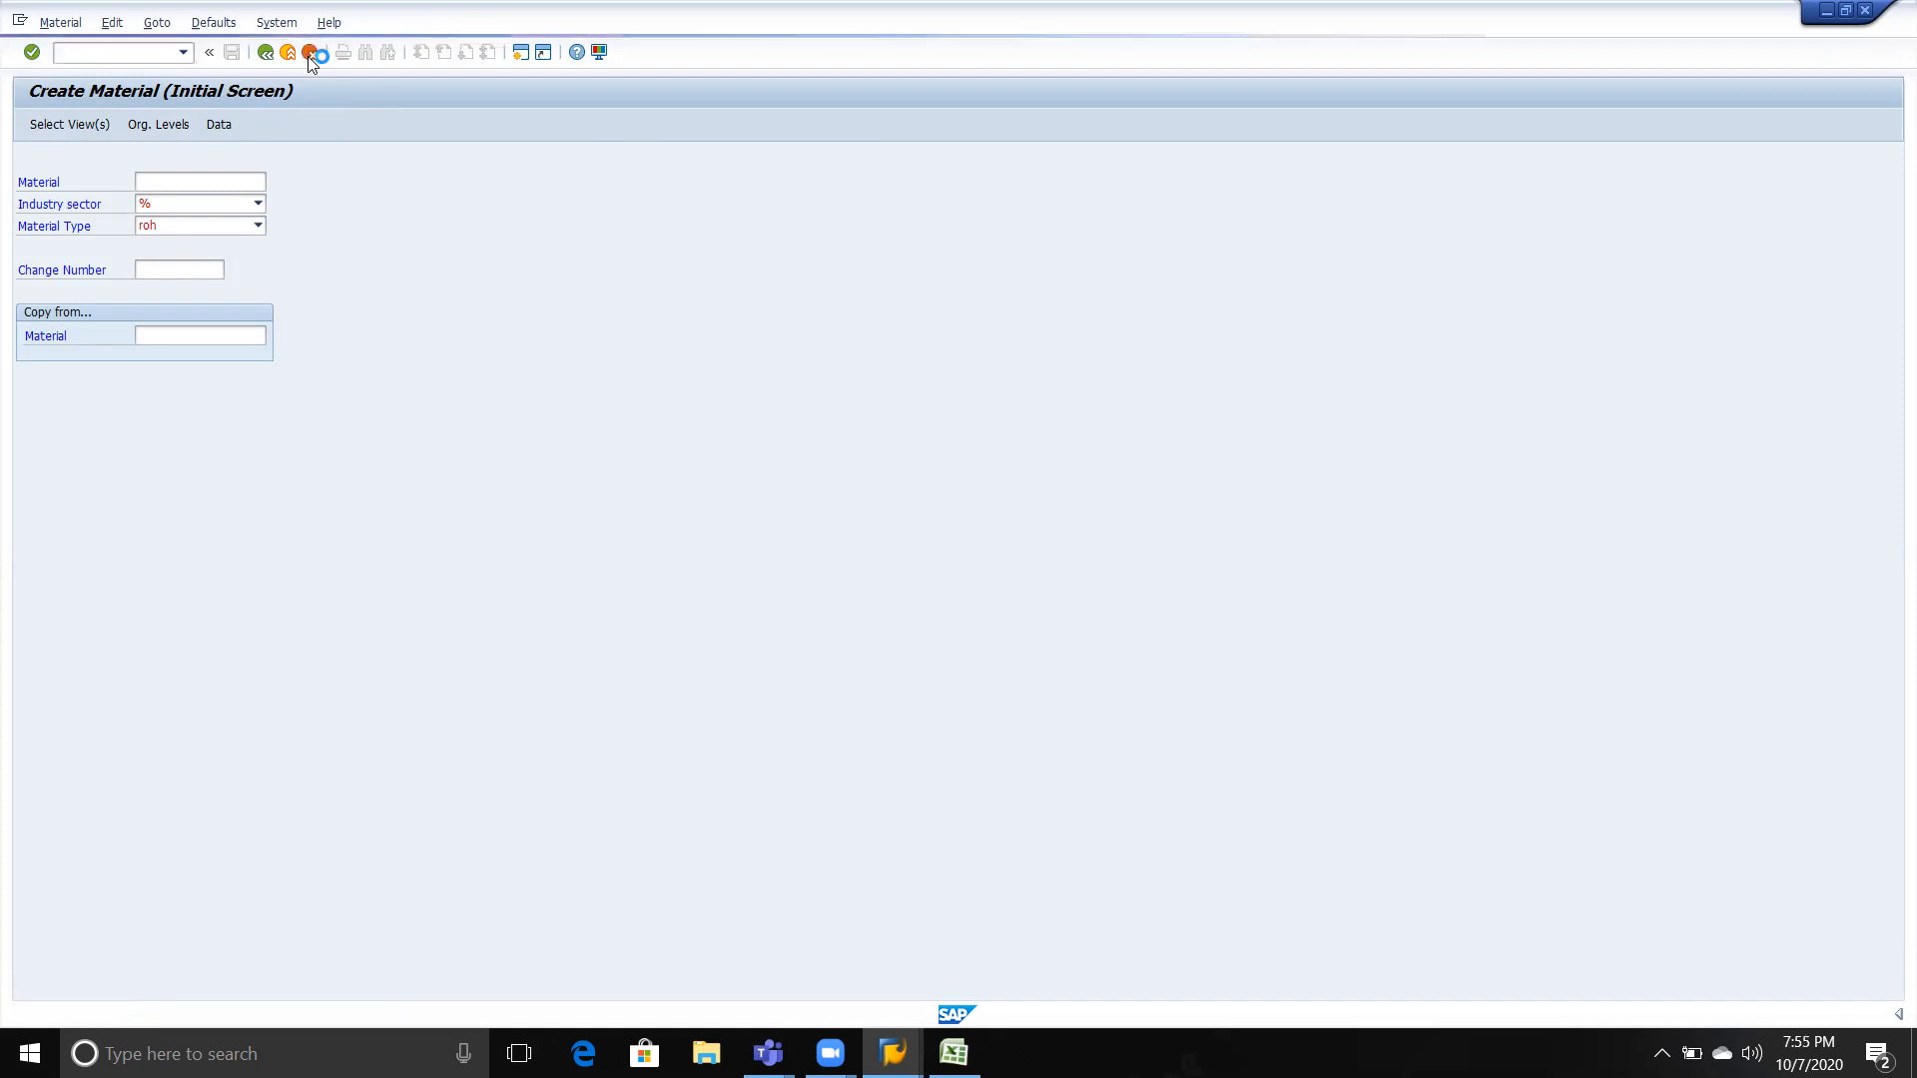
Switch to the material master range maintenance and start a new number range group named "TVSM number ranges".
key(alt+Tab)
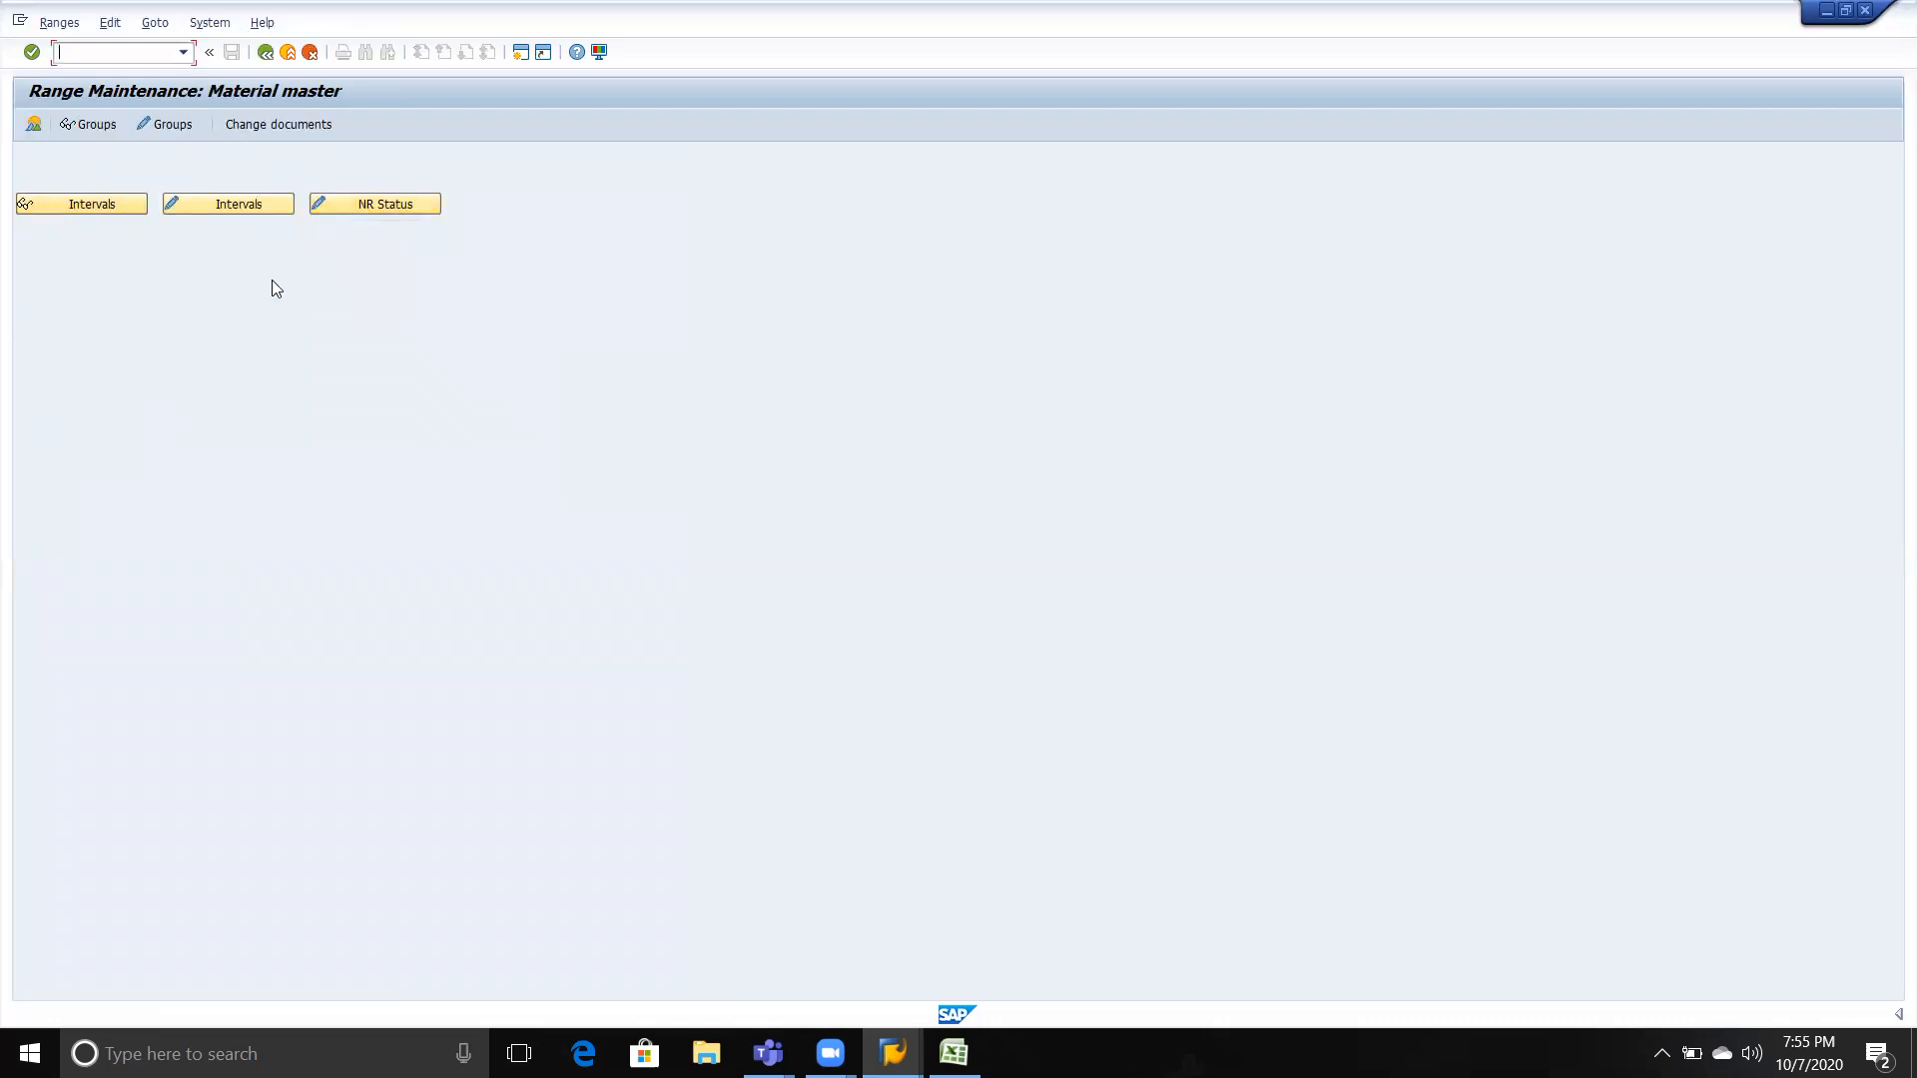
click(160, 124)
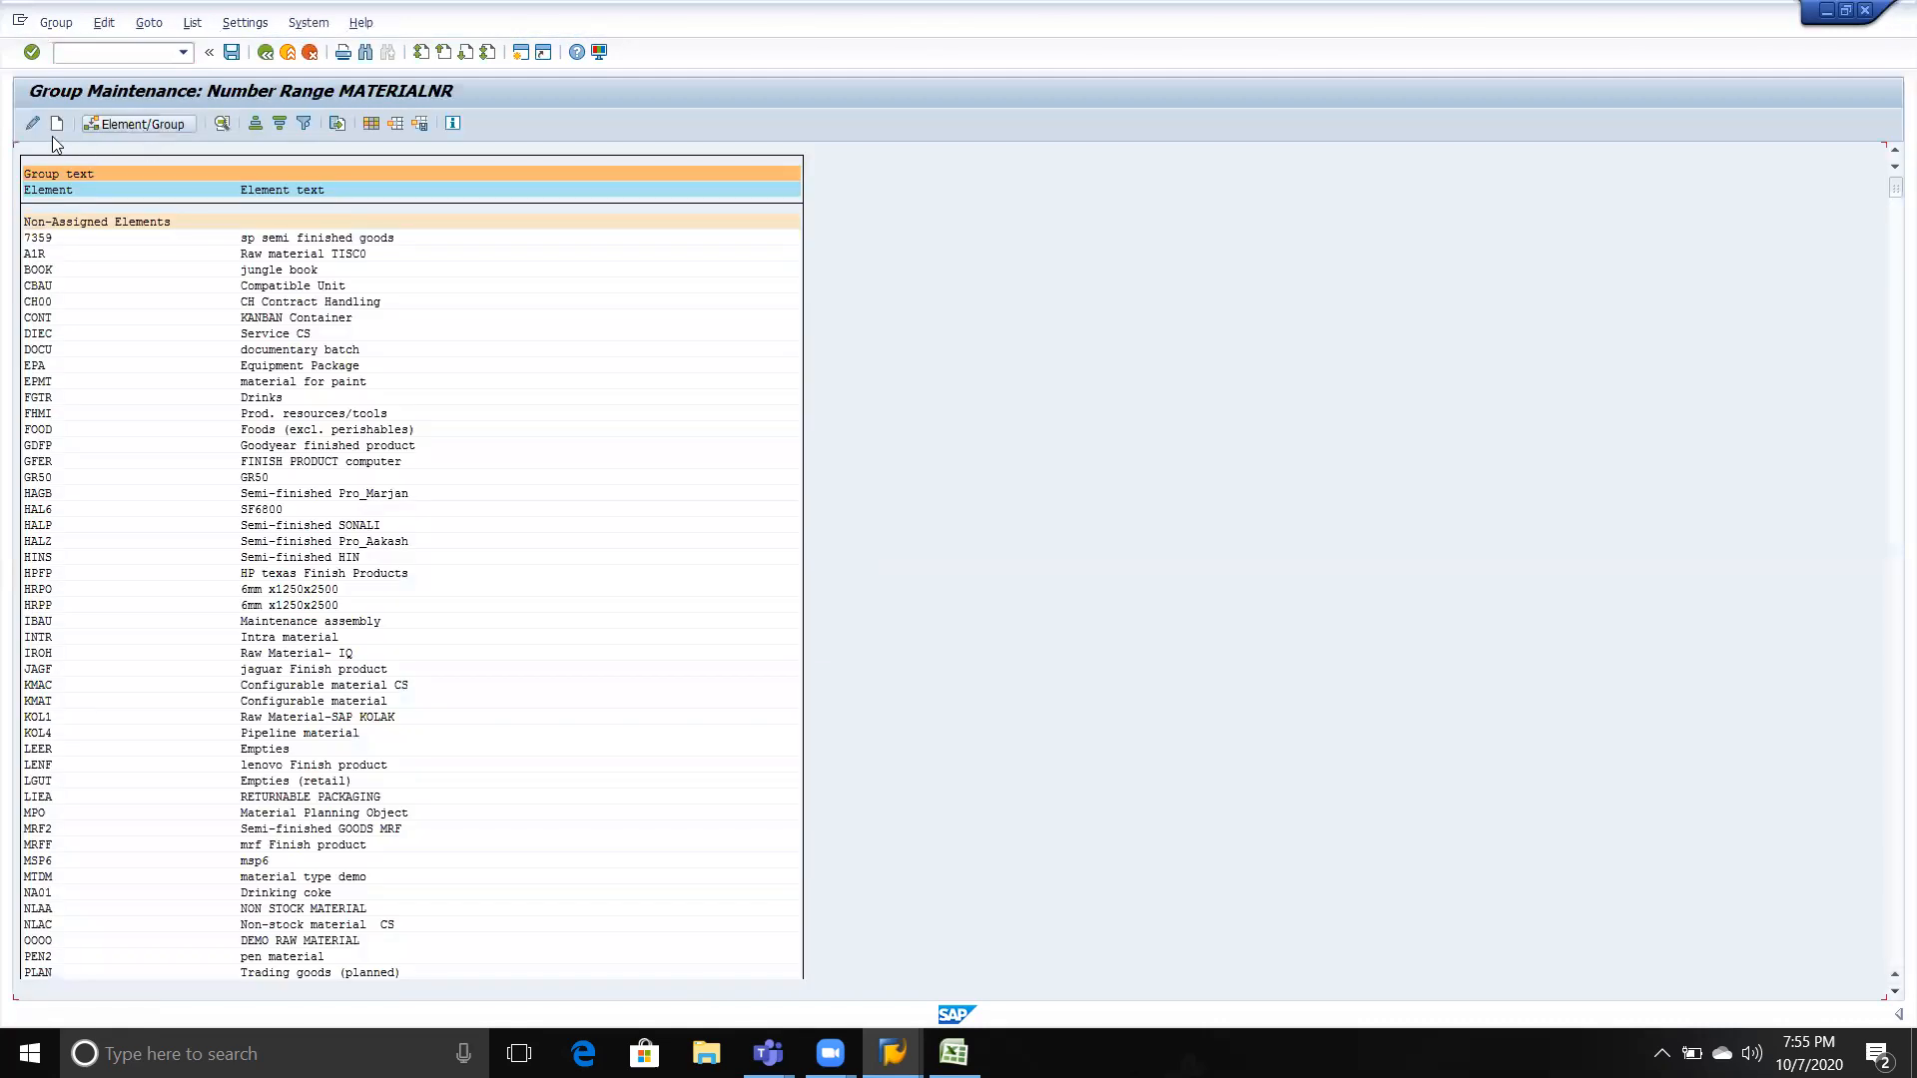
click(207, 190)
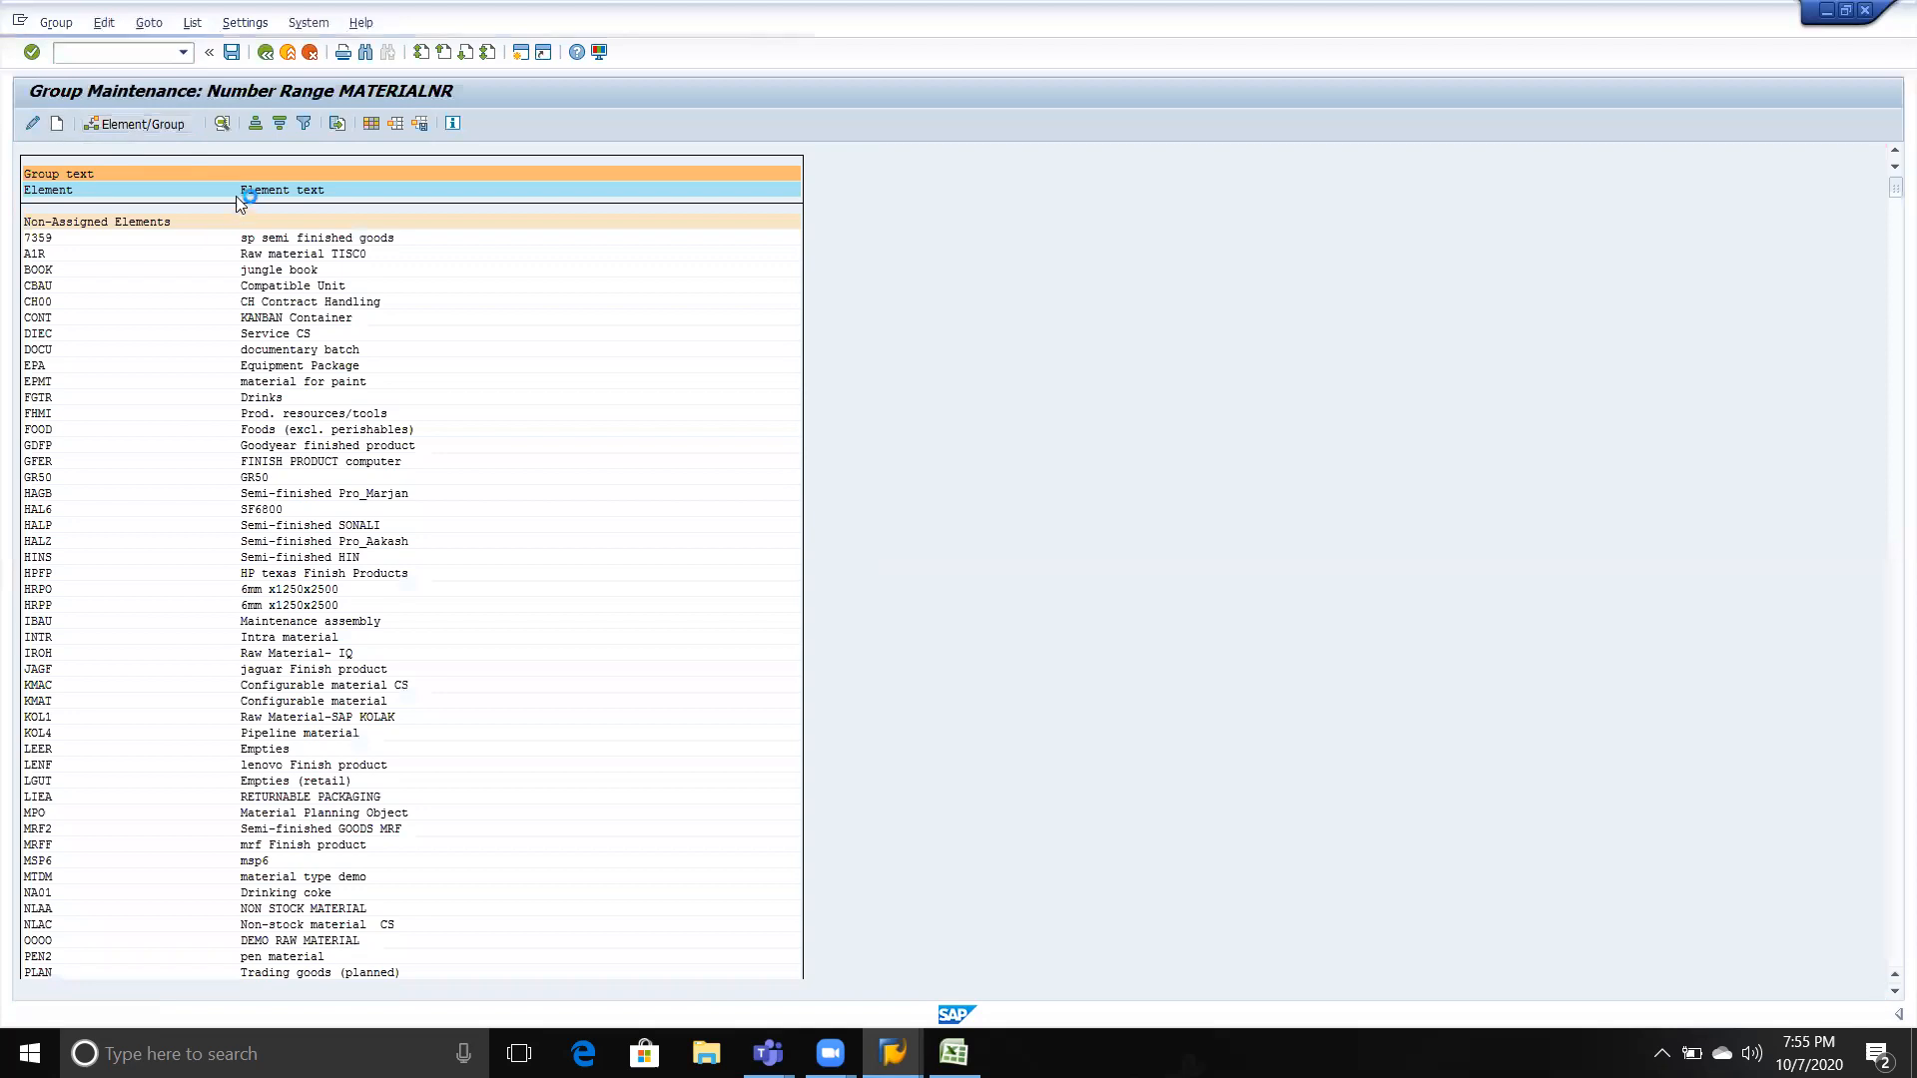
text(TVSM number ranges)
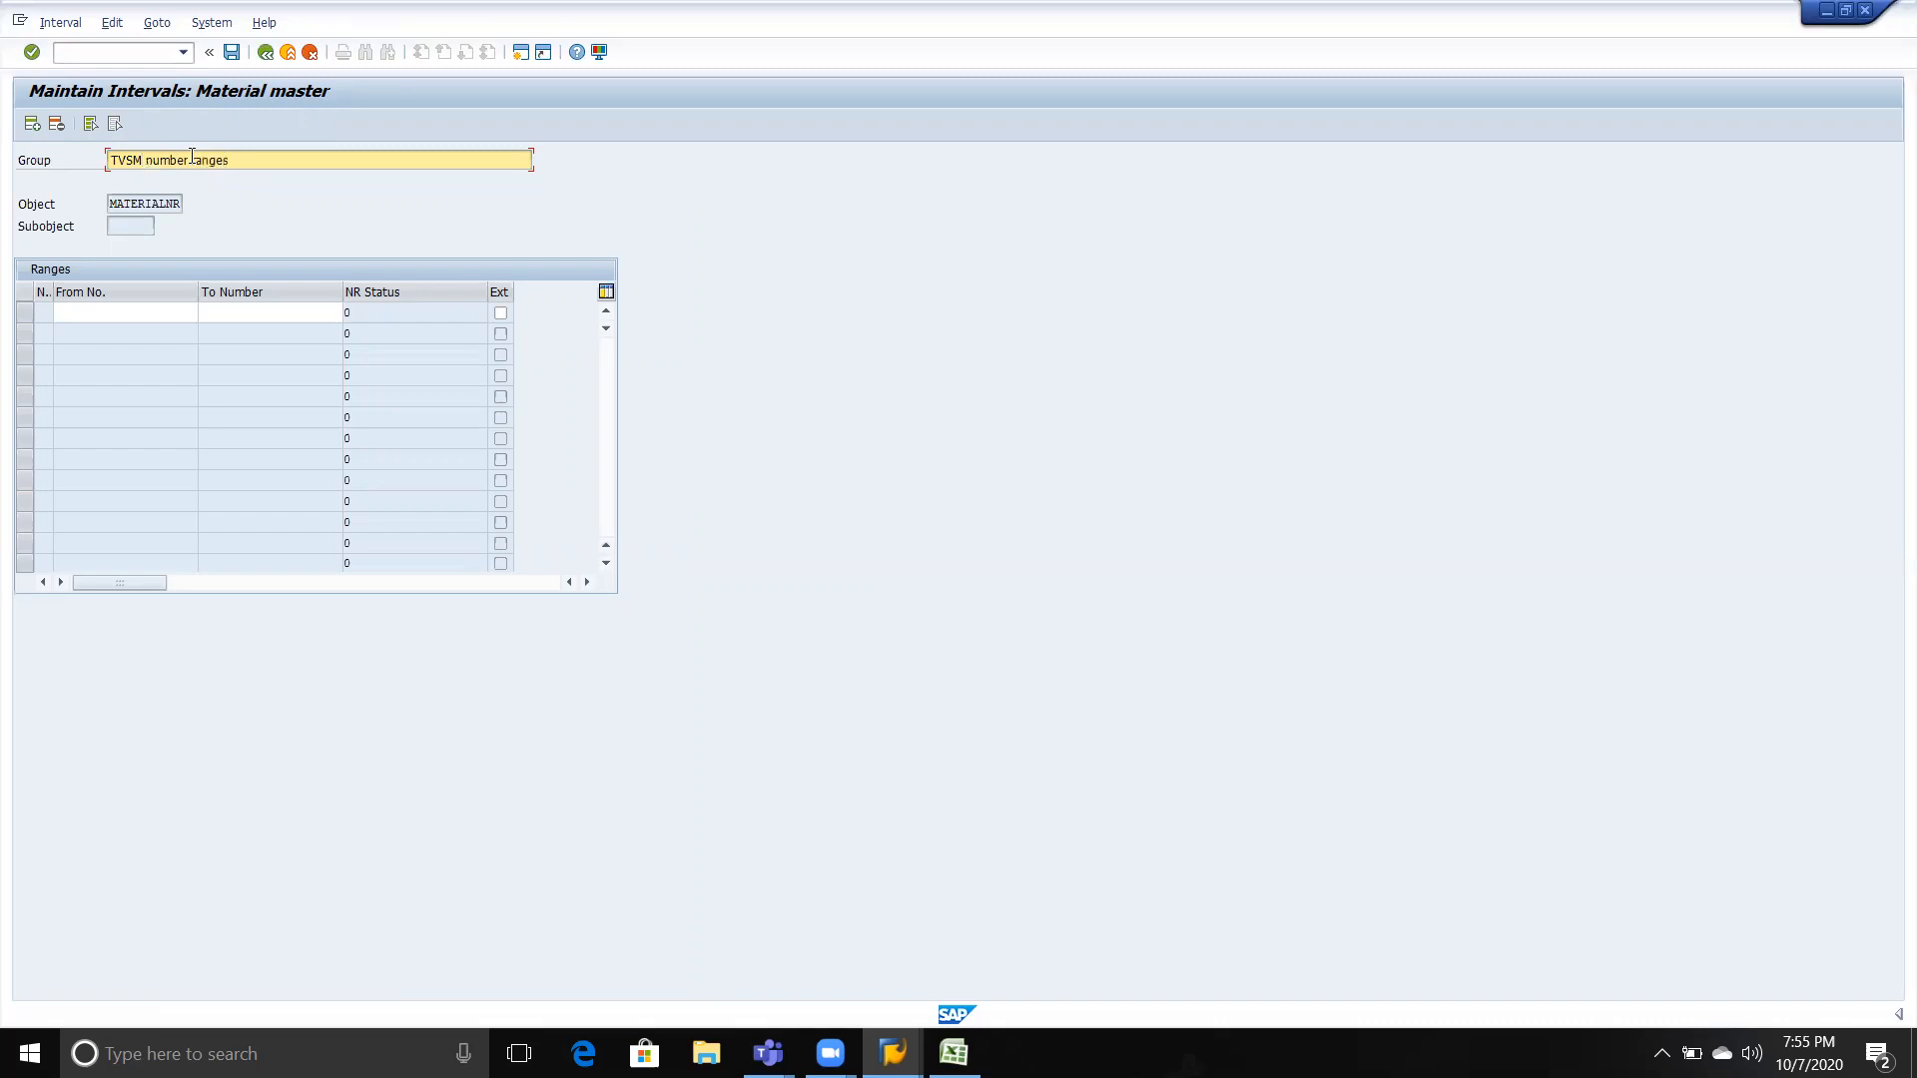
Try to add an internal interval from 1 to 10 to the new group.
click(143, 309)
text(1)
key(Tab)
text(10)
key(Tab)
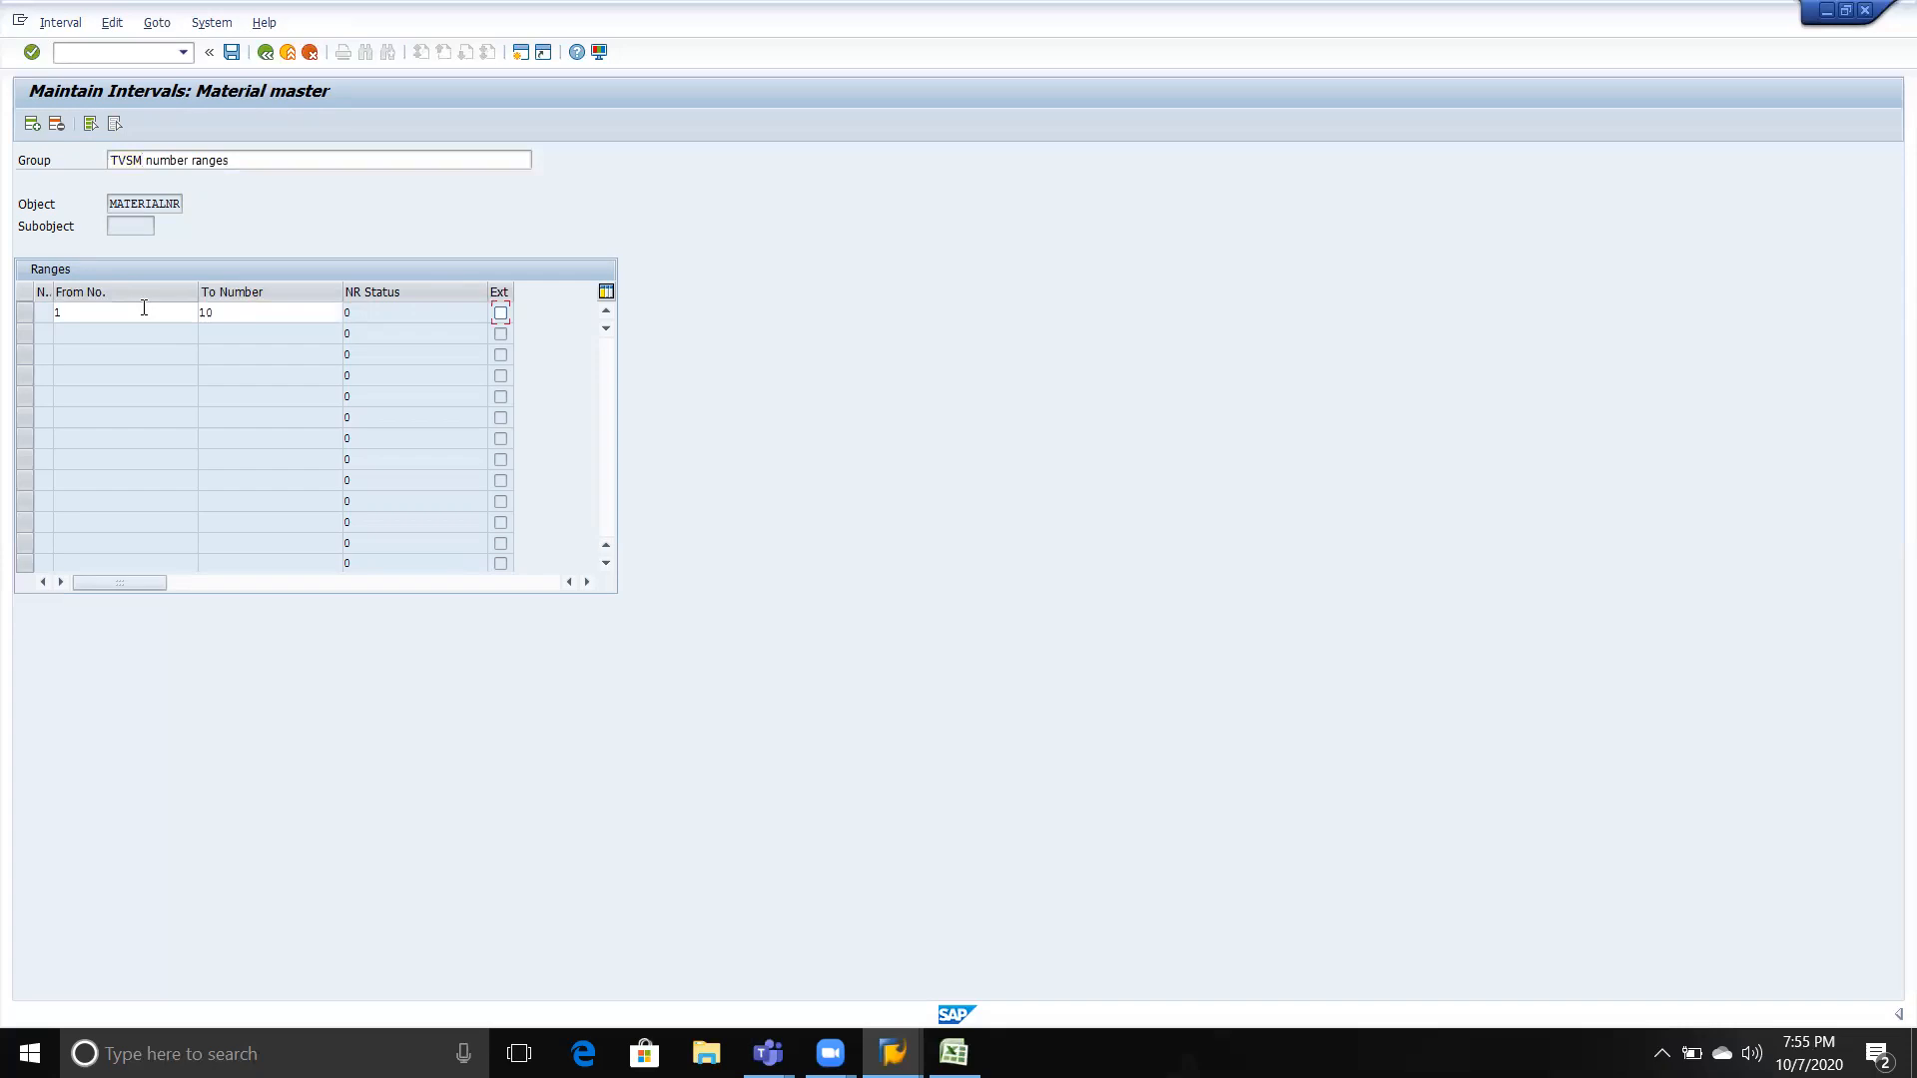
key(Return)
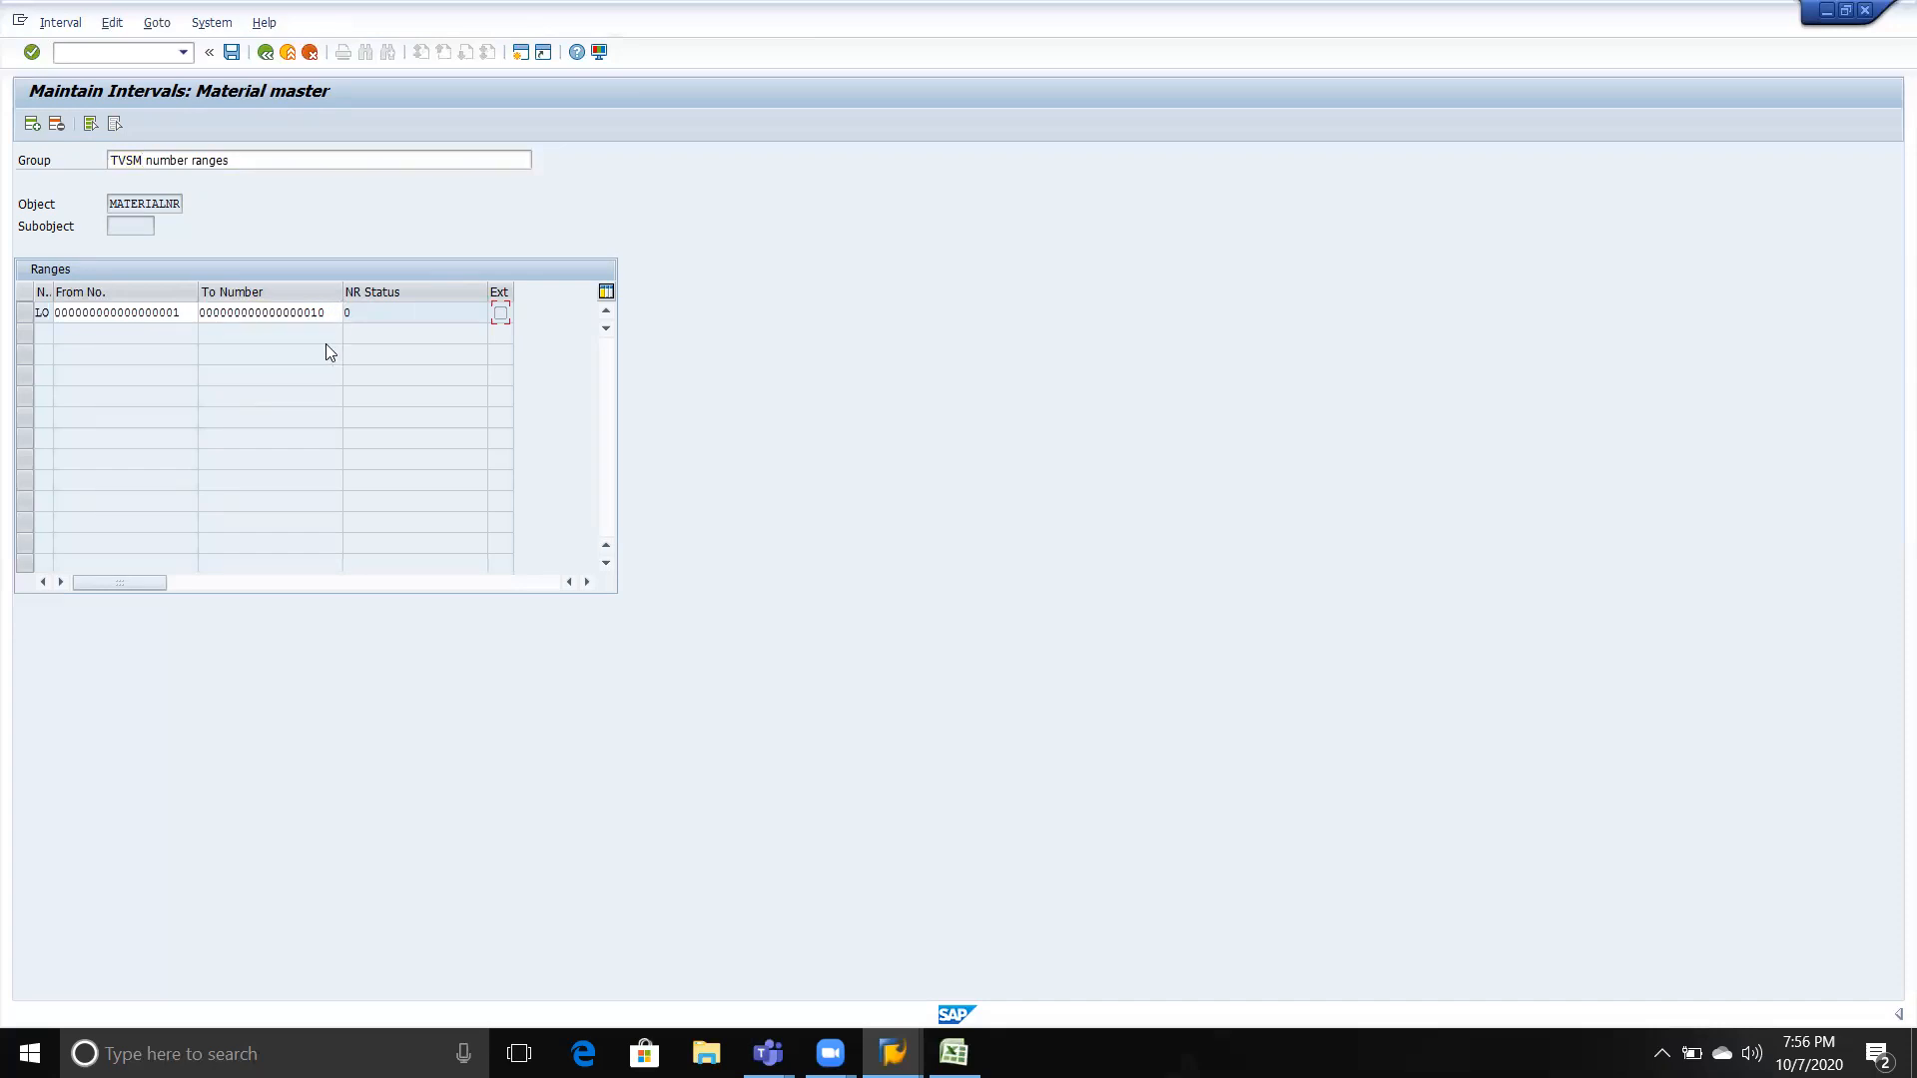
key(Return)
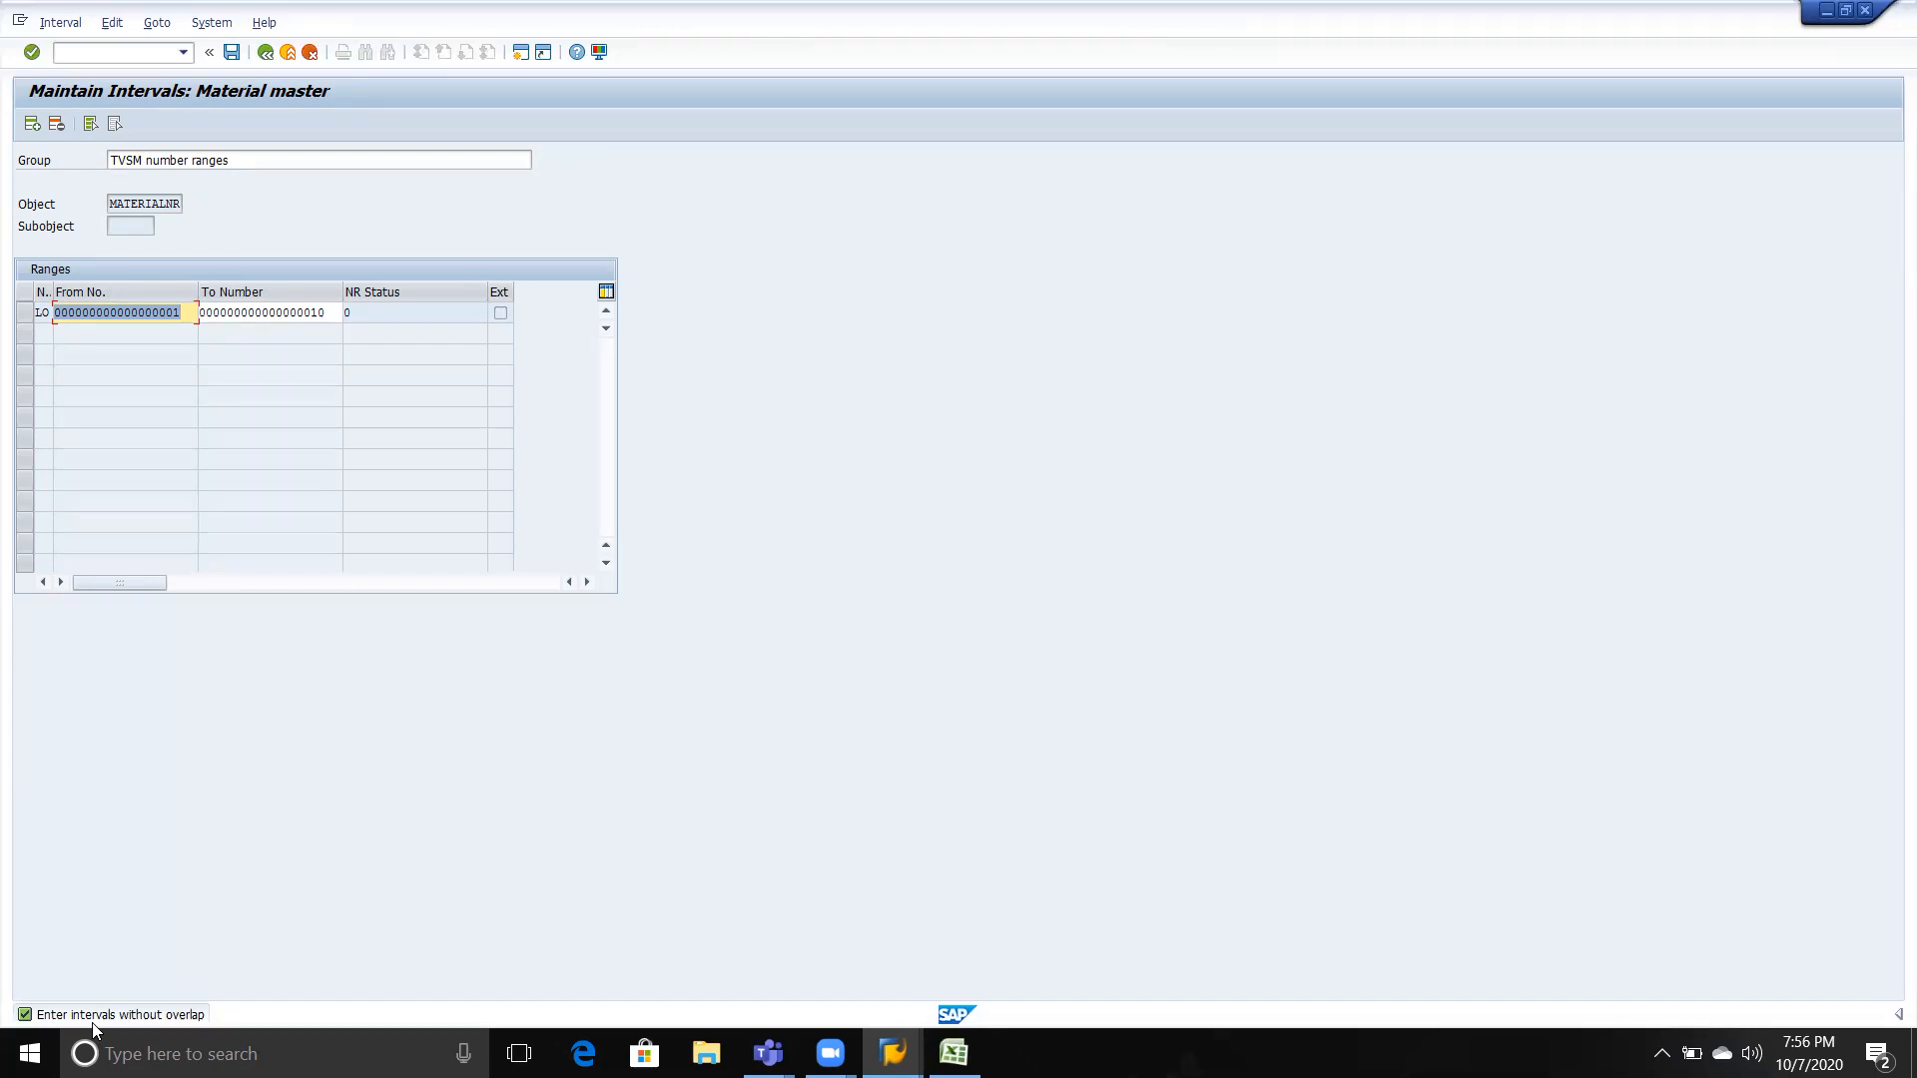
Check the interval's start and end numbers, and exit interval editing without saving the changes.
click(177, 307)
click(321, 314)
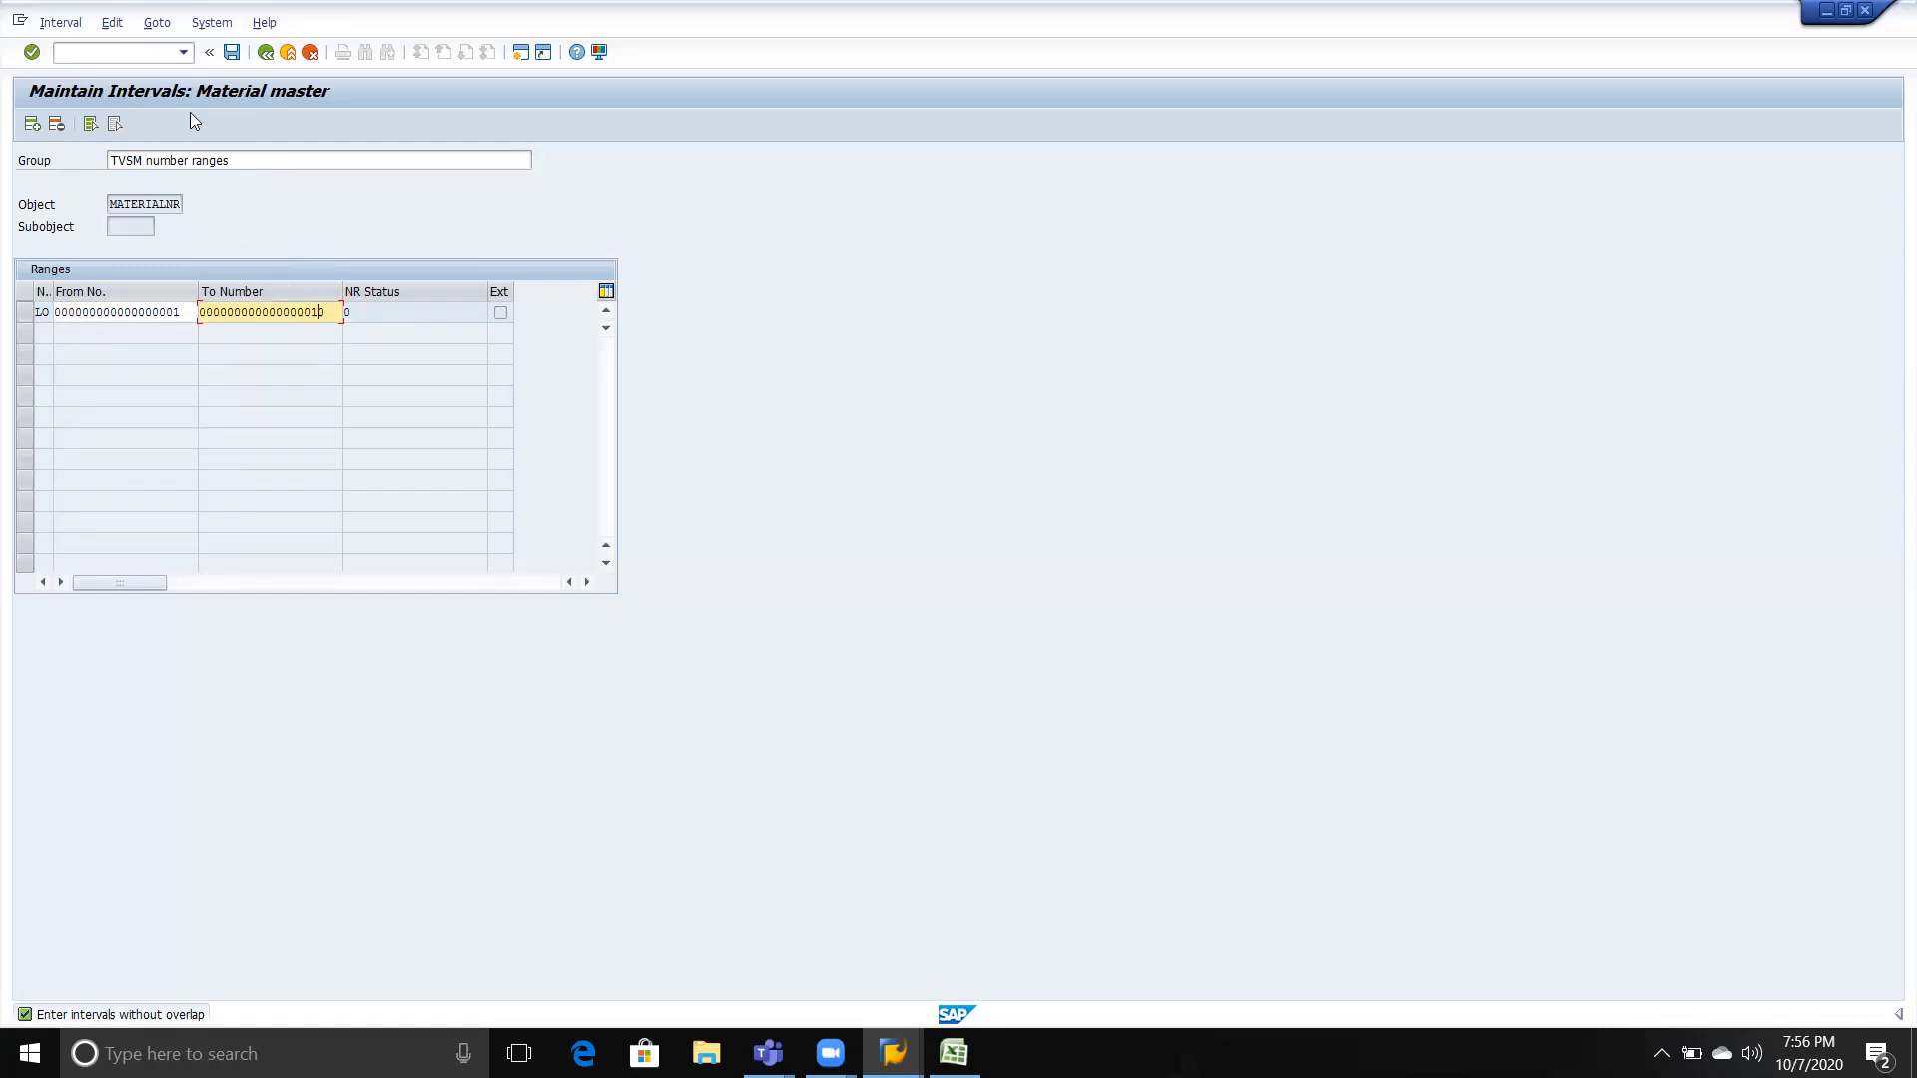
click(261, 55)
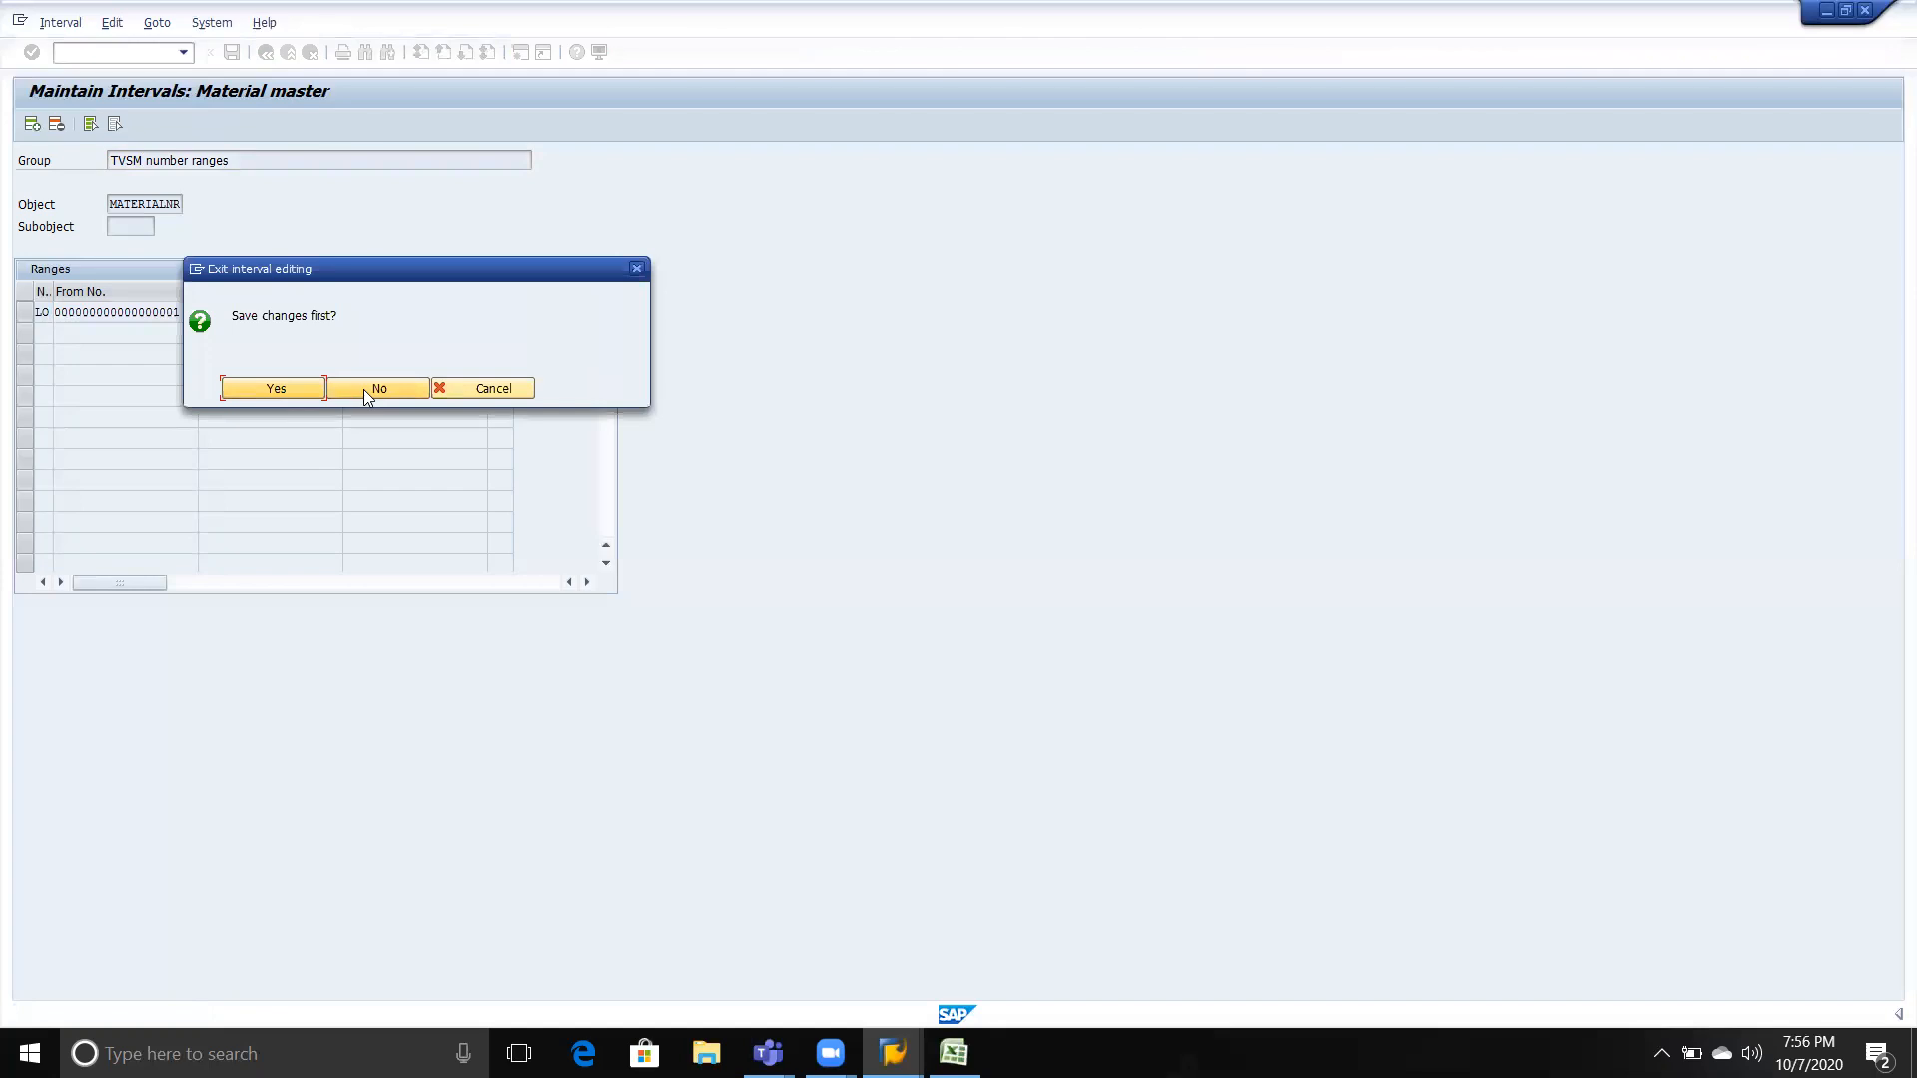
click(363, 390)
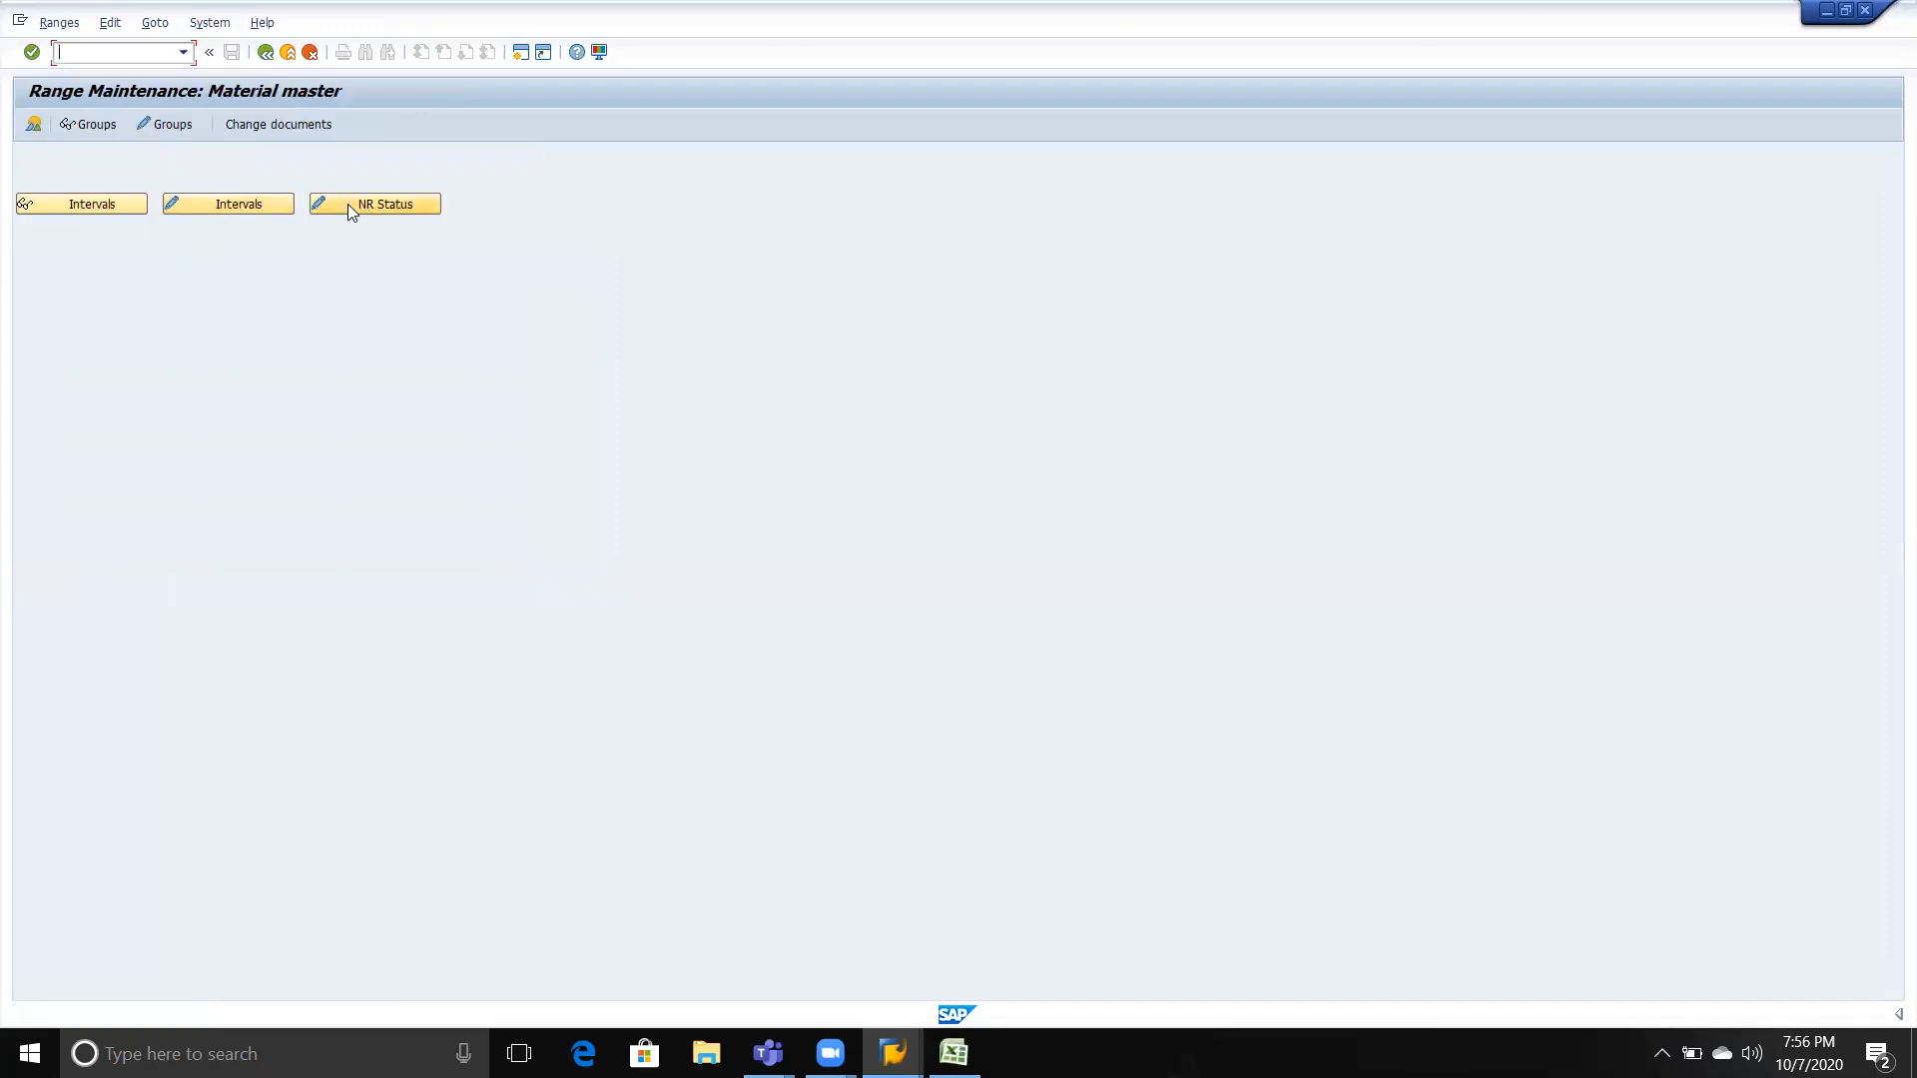
Open the material master intervals in change mode, examine which columns can be edited, and return to the range maintenance.
click(259, 204)
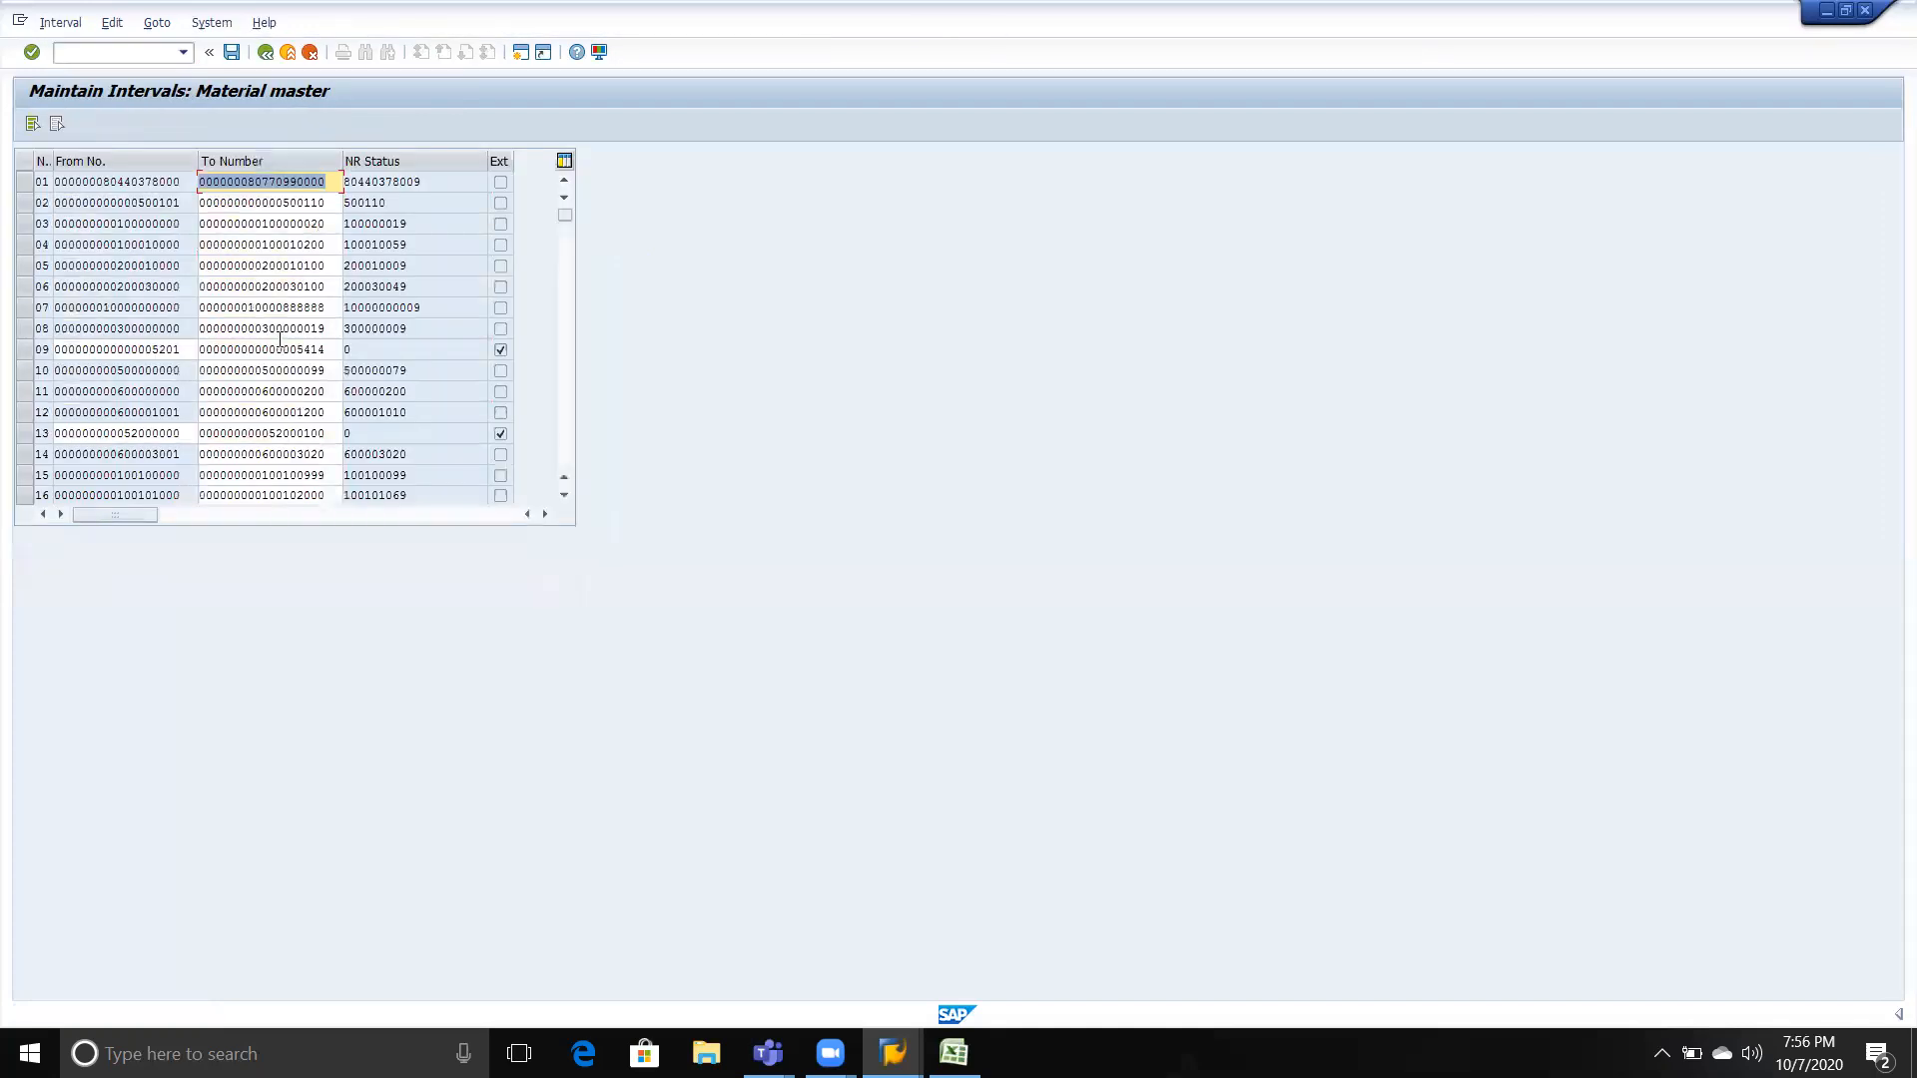
click(280, 345)
click(269, 265)
click(442, 326)
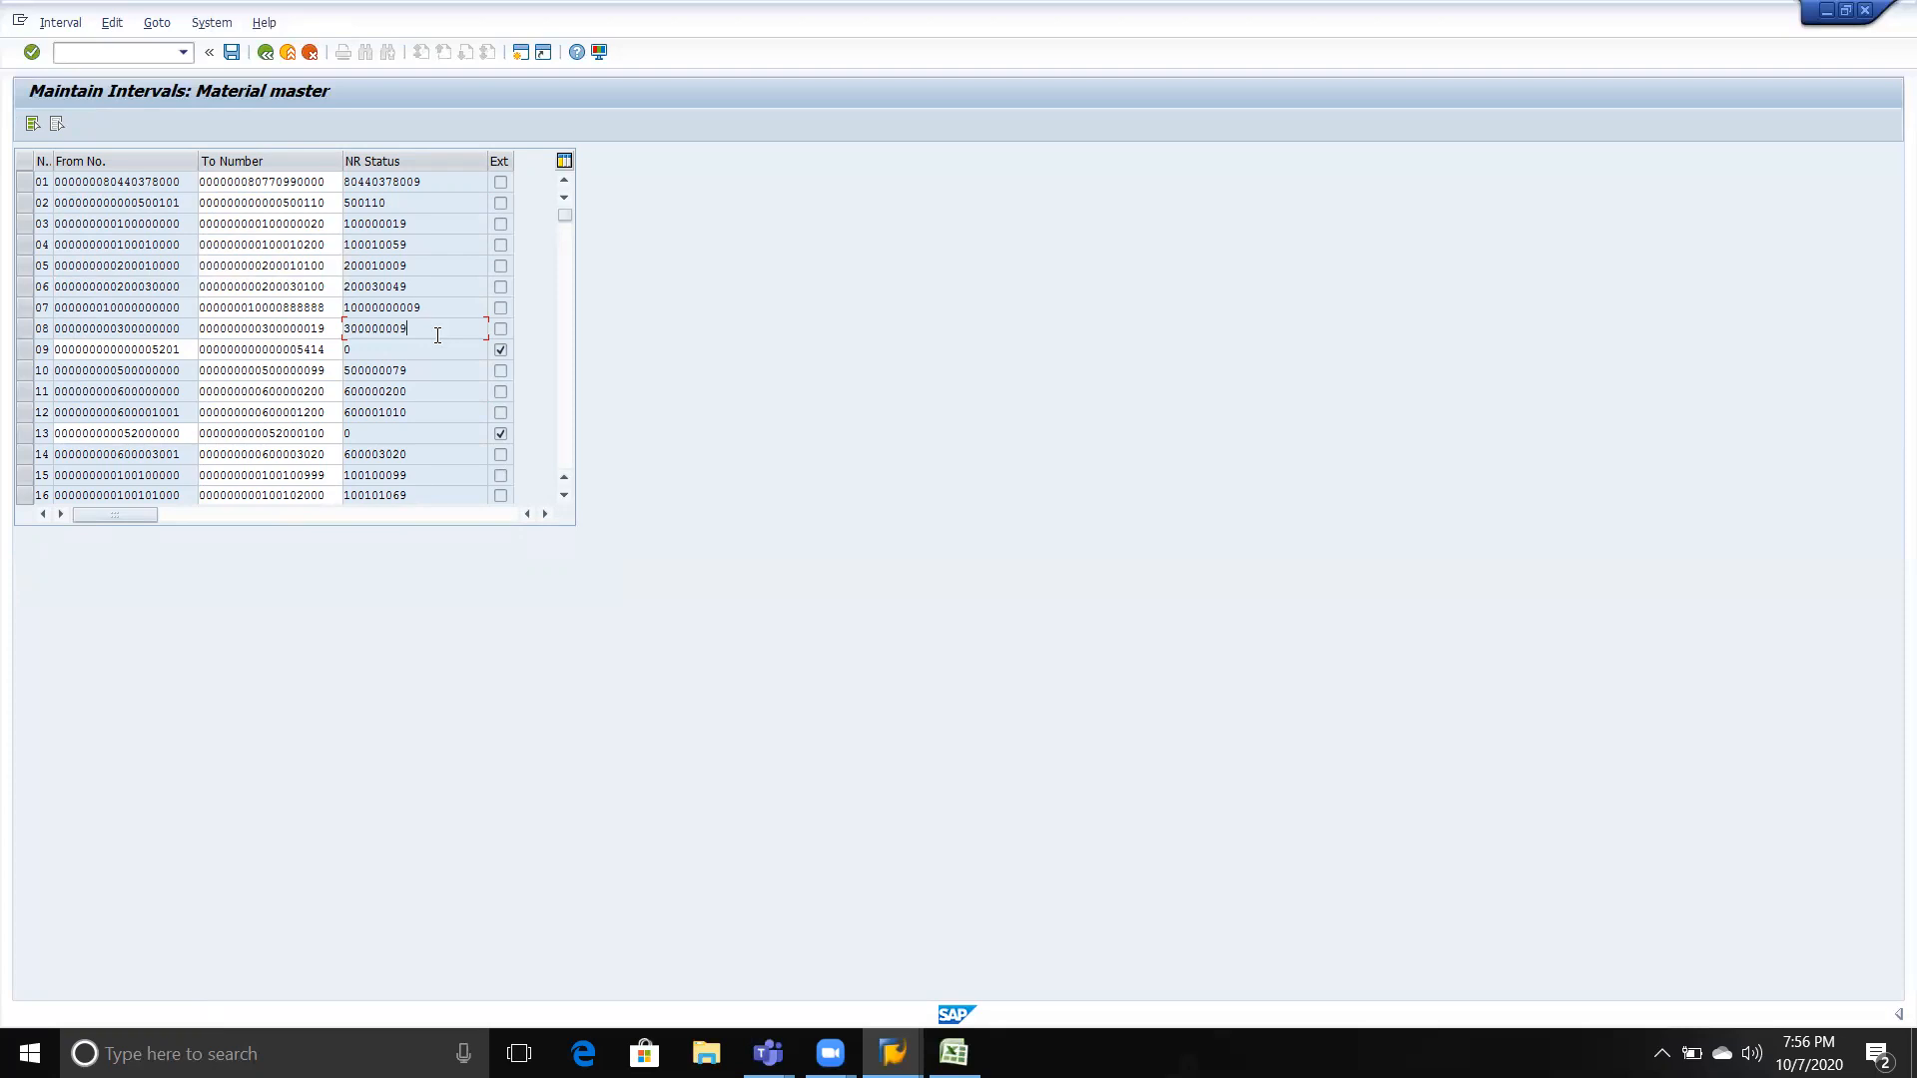
click(266, 52)
Open the number range status maintenance, compare interval 02's start number with its status, and review the last intervals in the list.
click(394, 206)
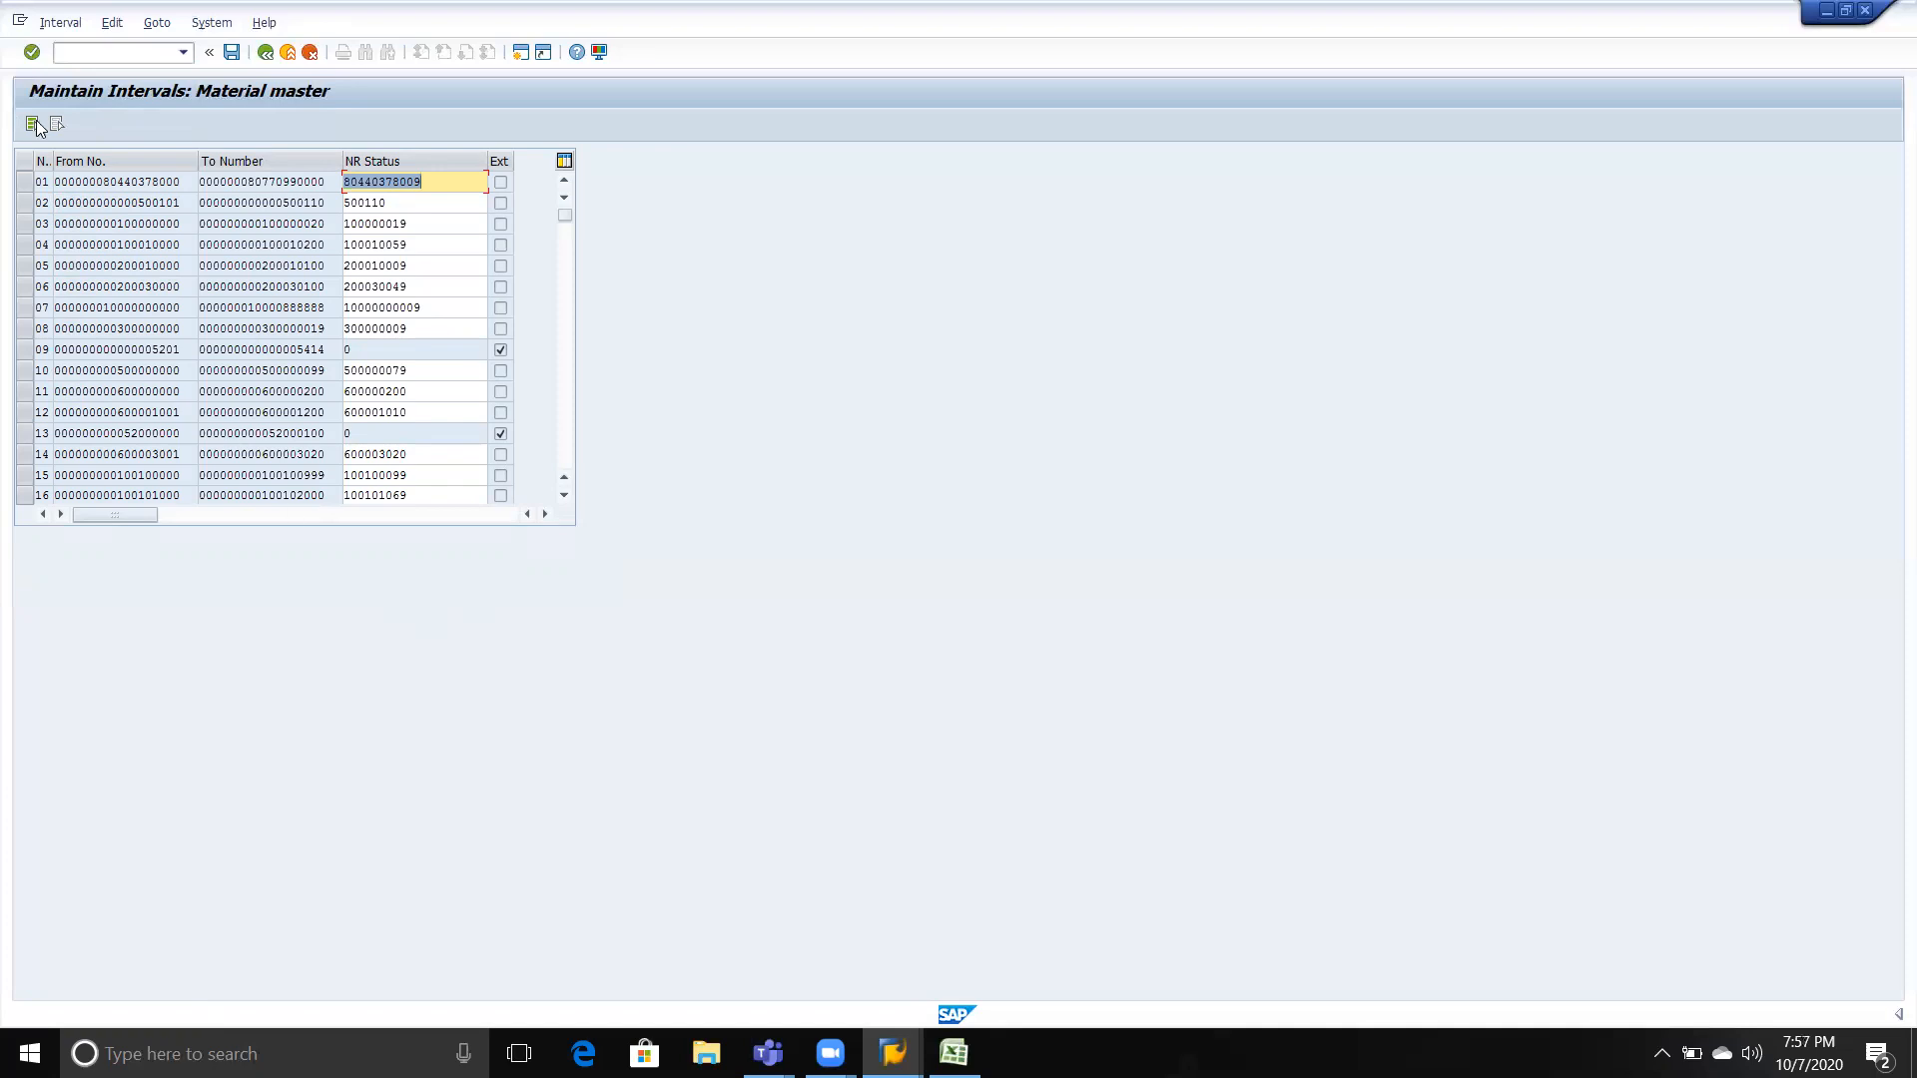
drag(182, 204, 166, 204)
drag(391, 203, 366, 204)
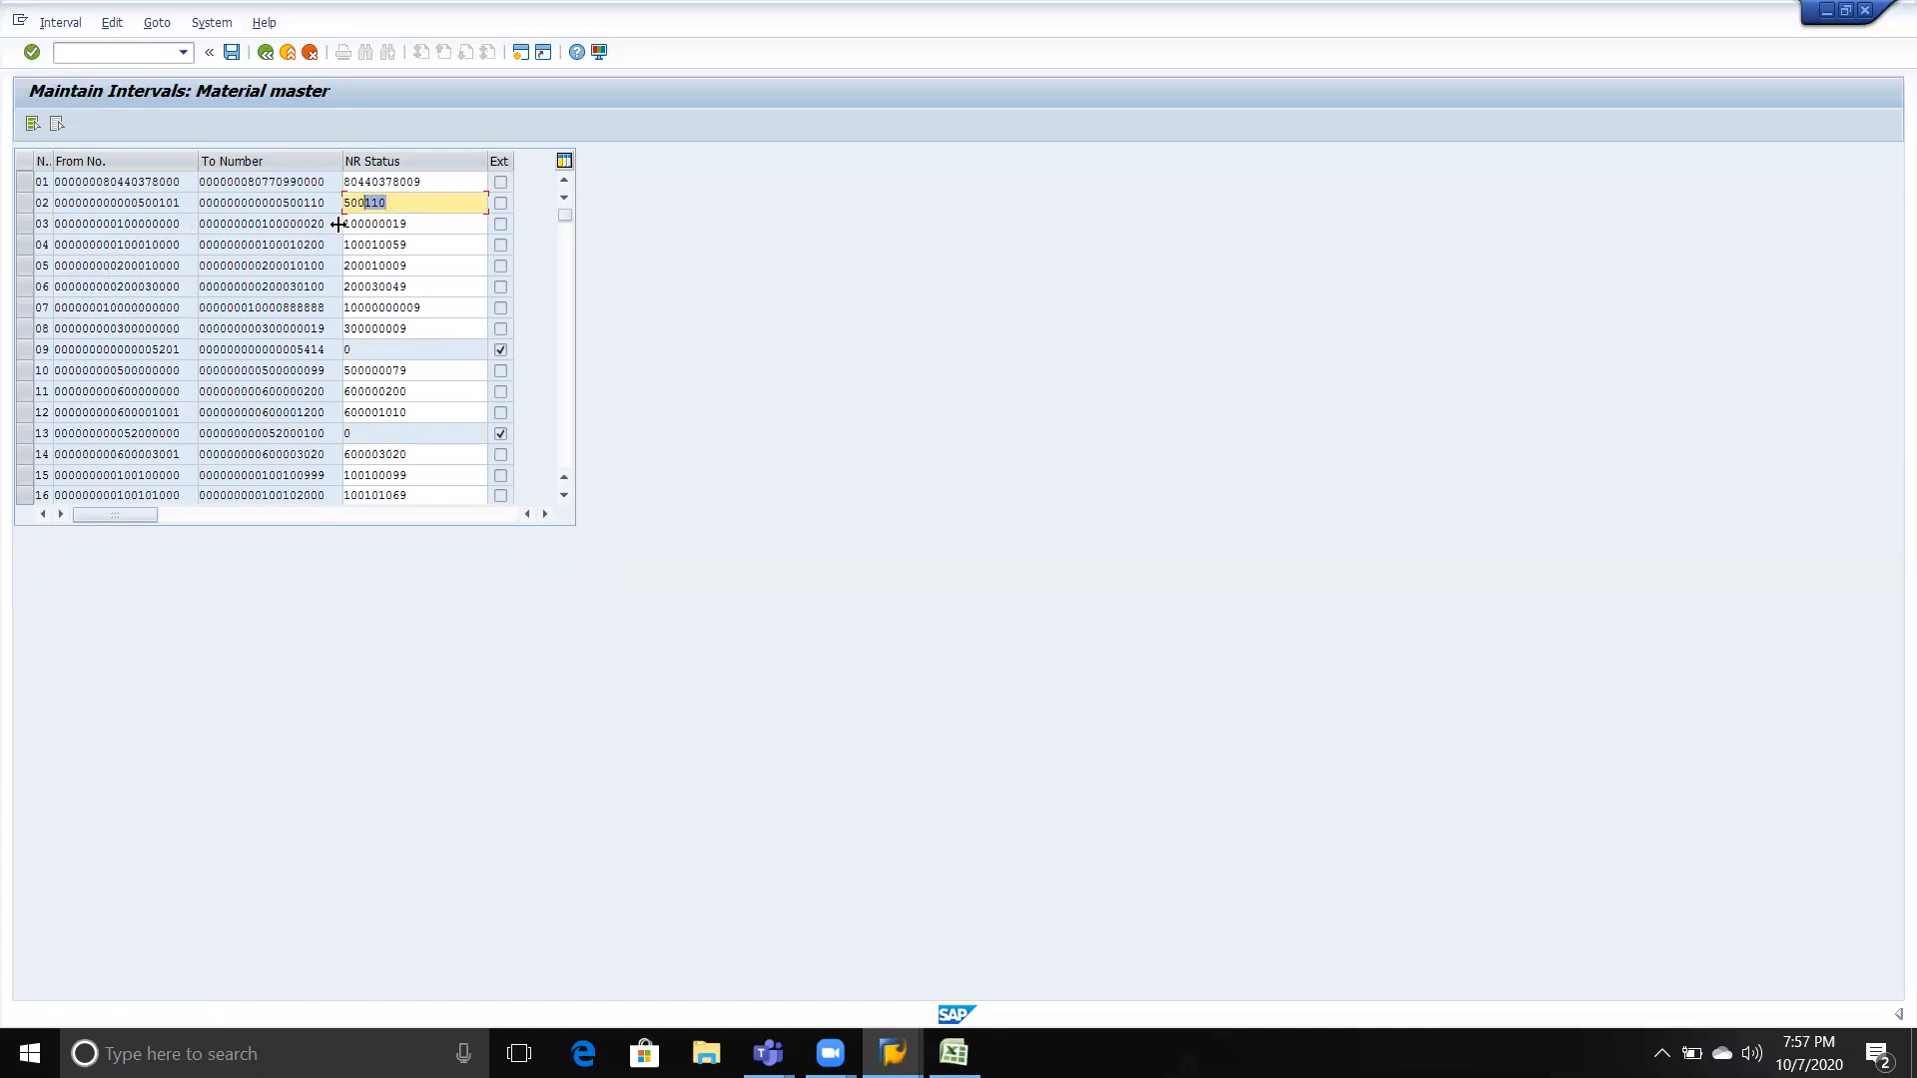
drag(562, 217, 564, 448)
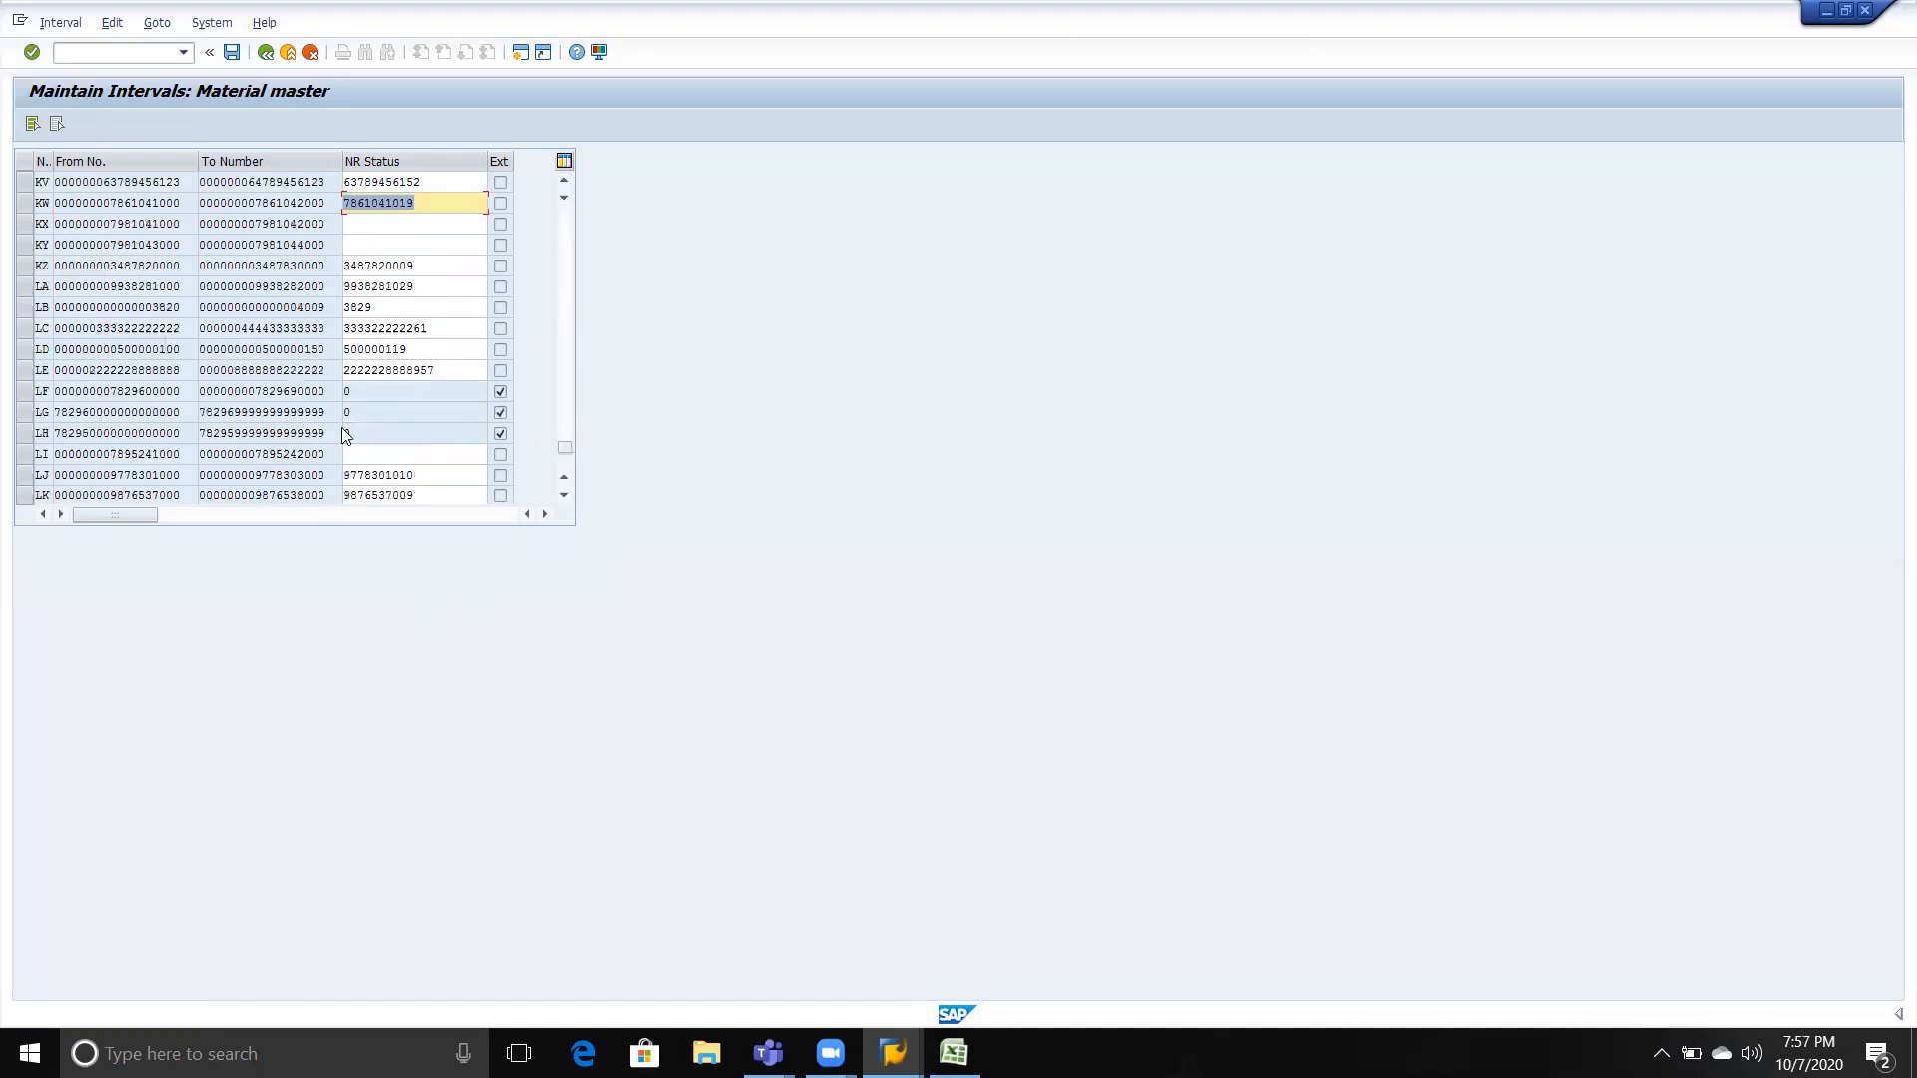
scroll(348, 434, down, 4)
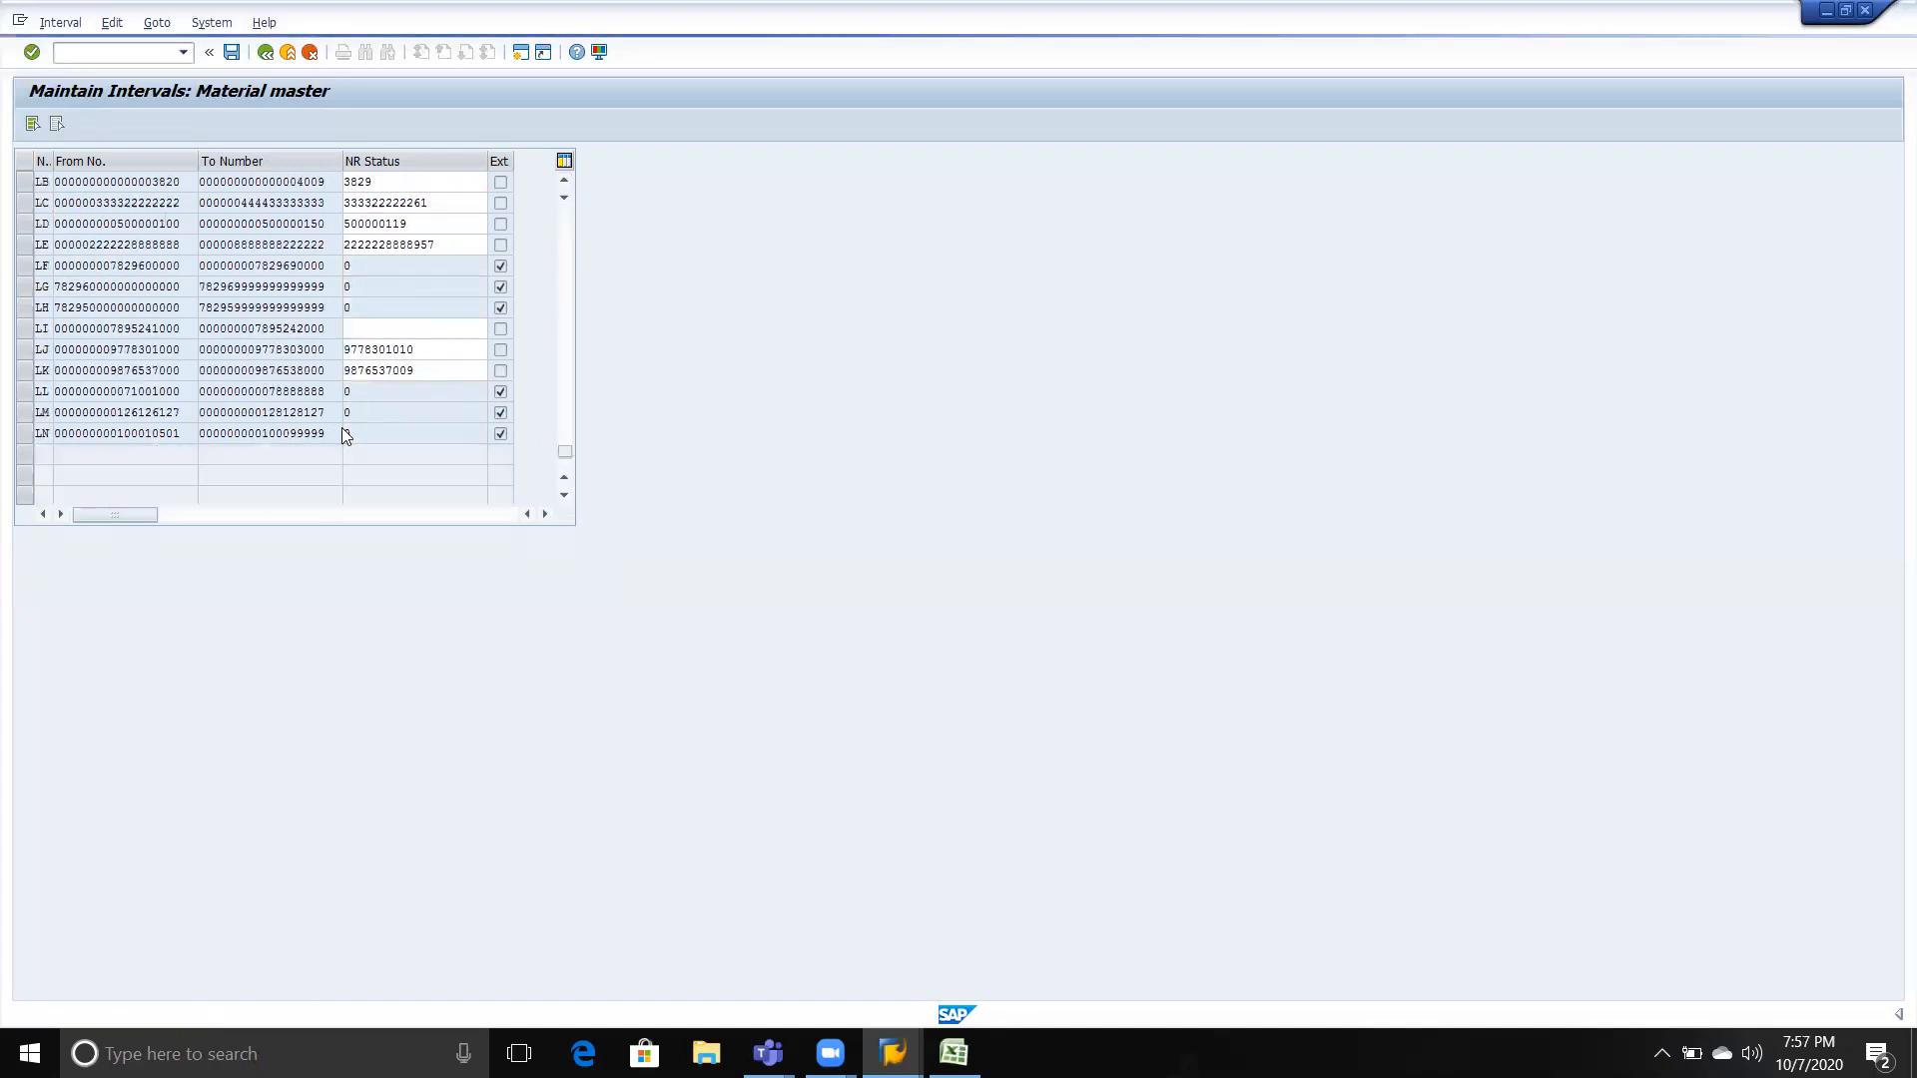
scroll(395, 443, up, 1)
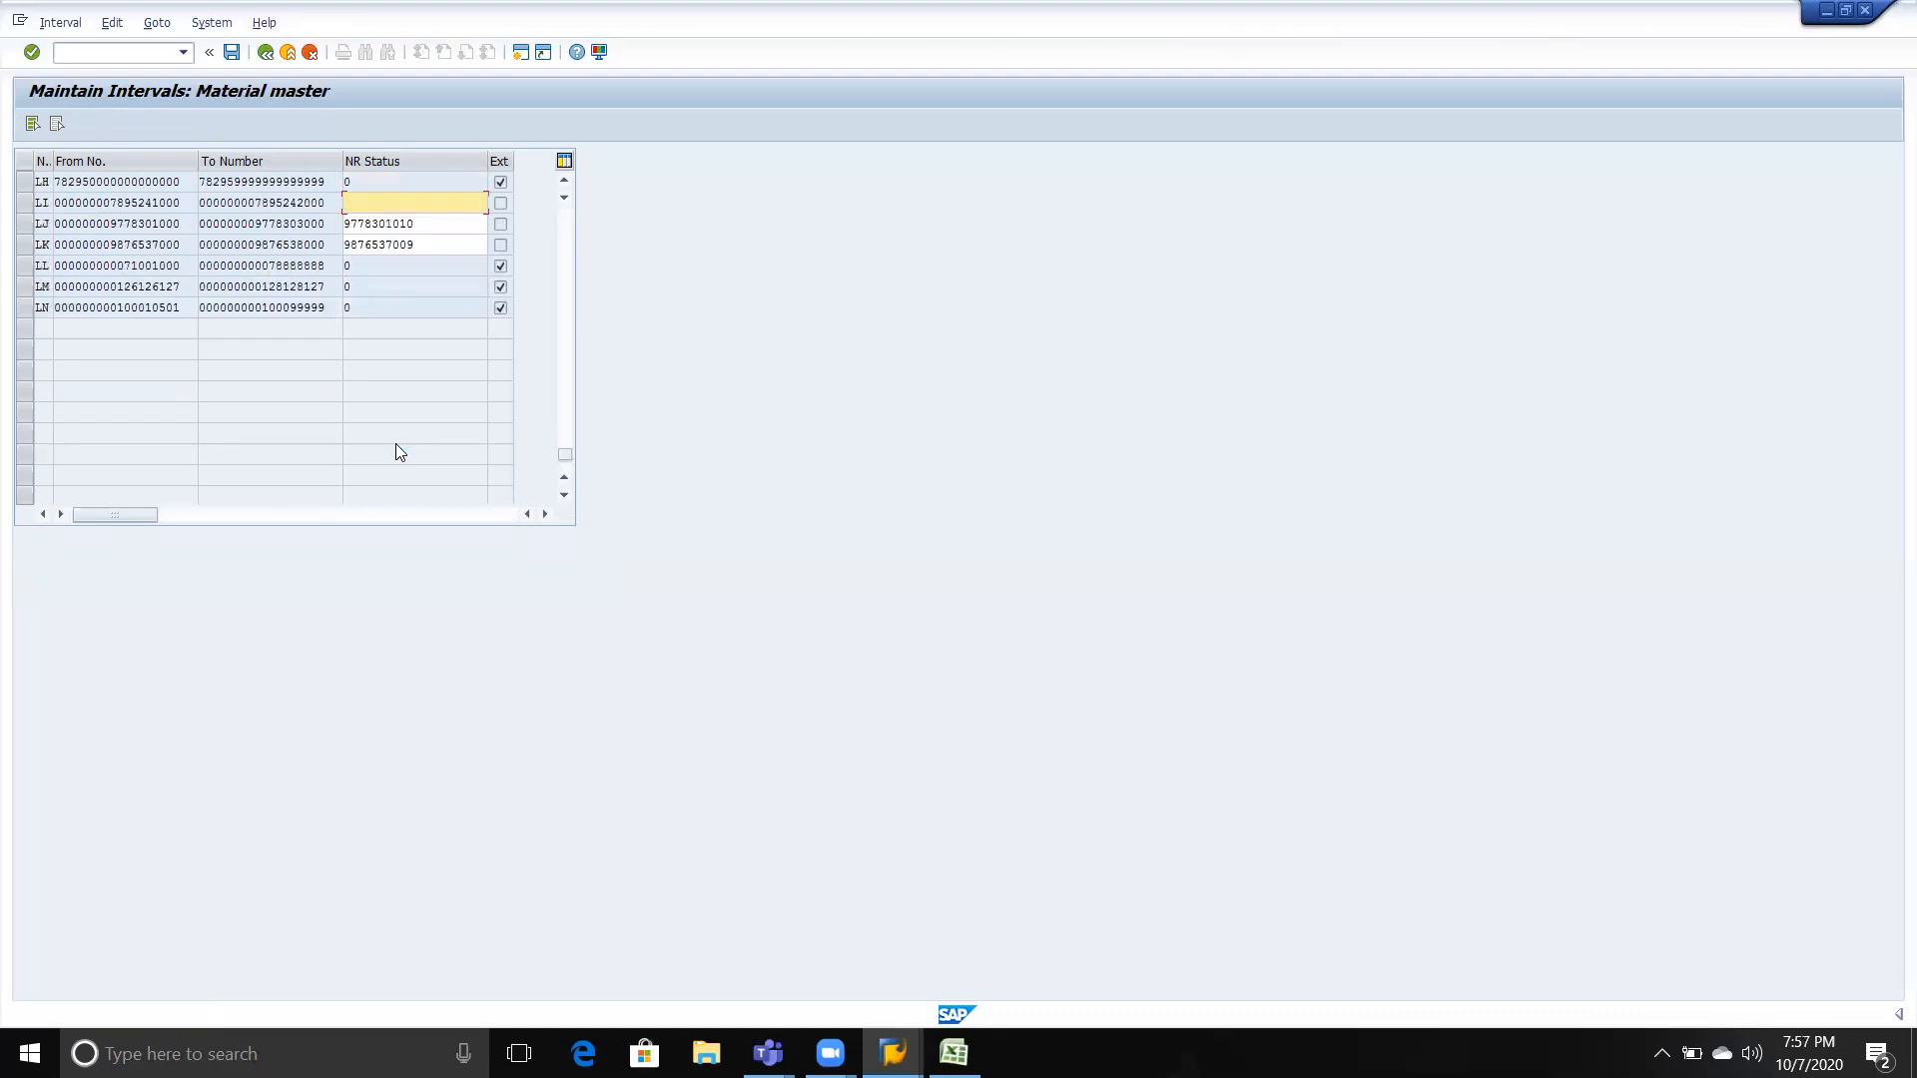
scroll(395, 420, up, 2)
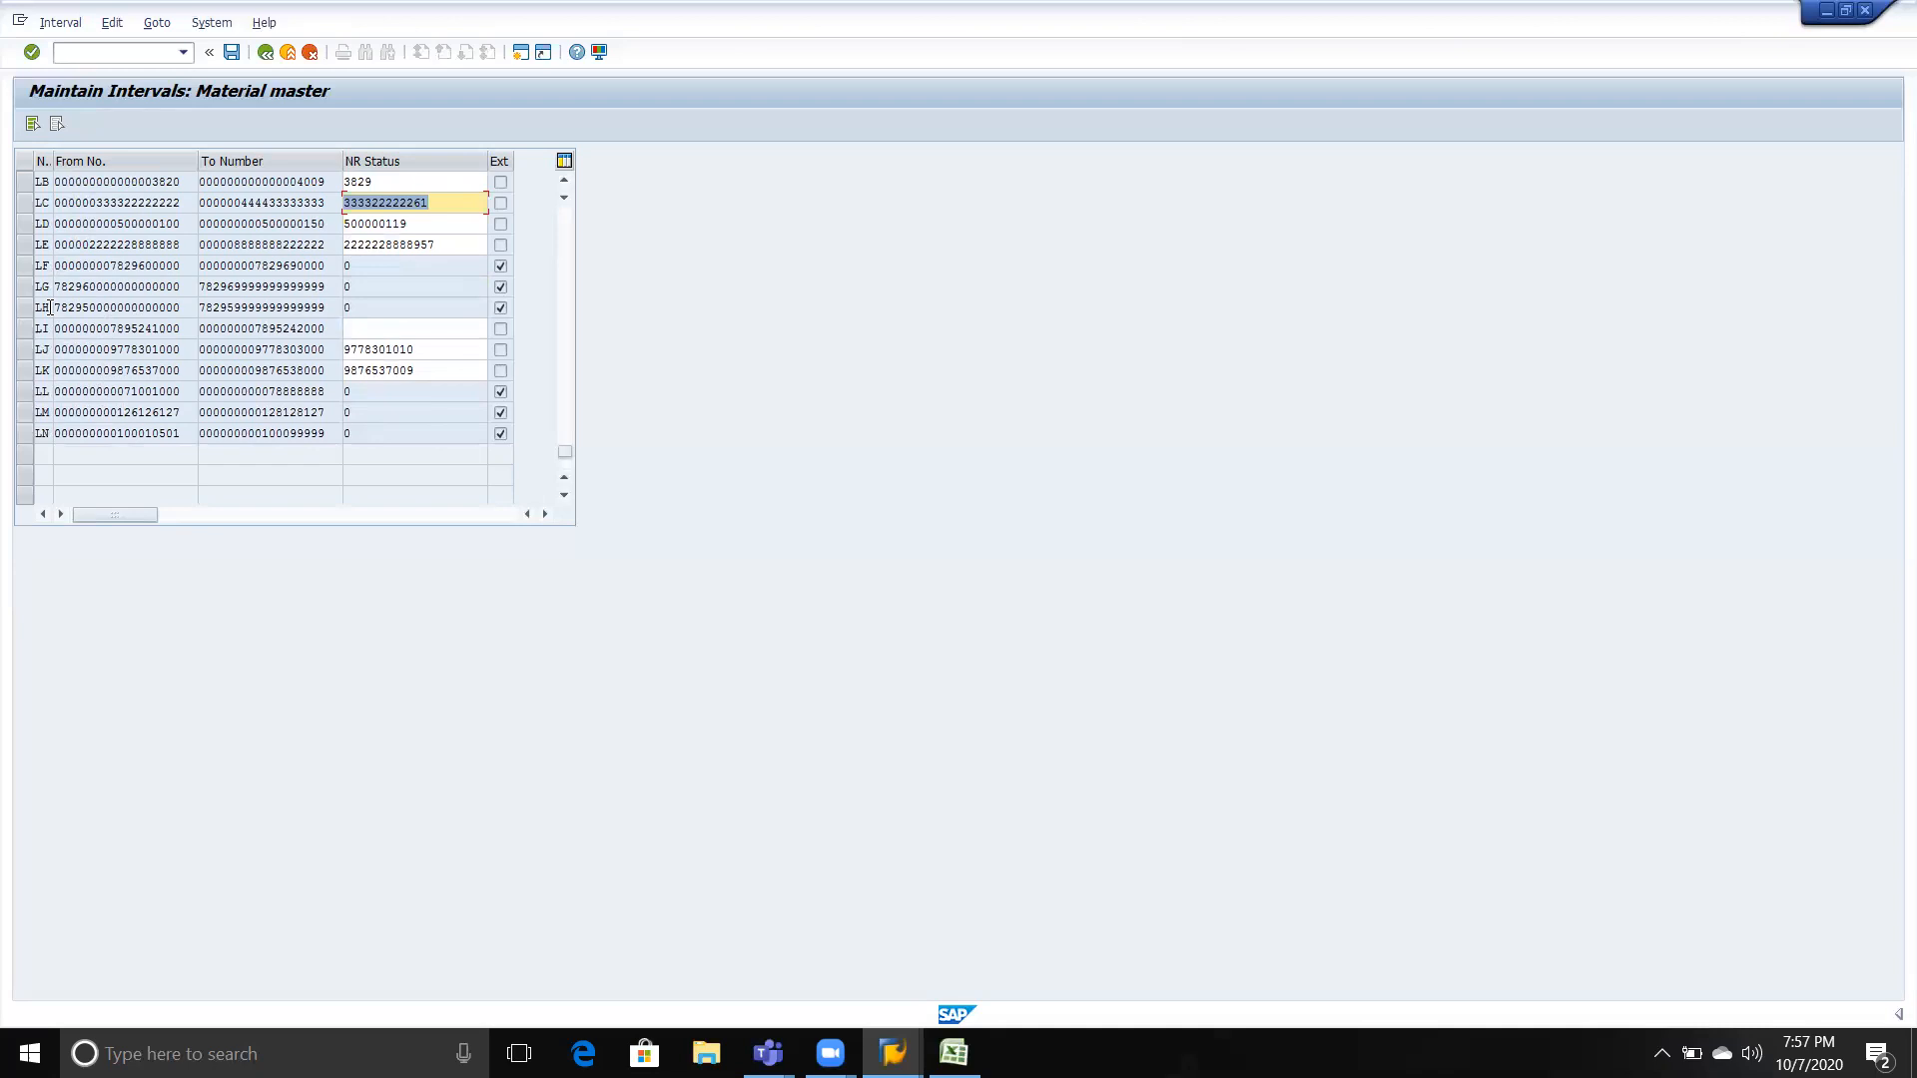
Examine the start and end numbers of the external interval LH.
drag(62, 308, 205, 308)
click(278, 310)
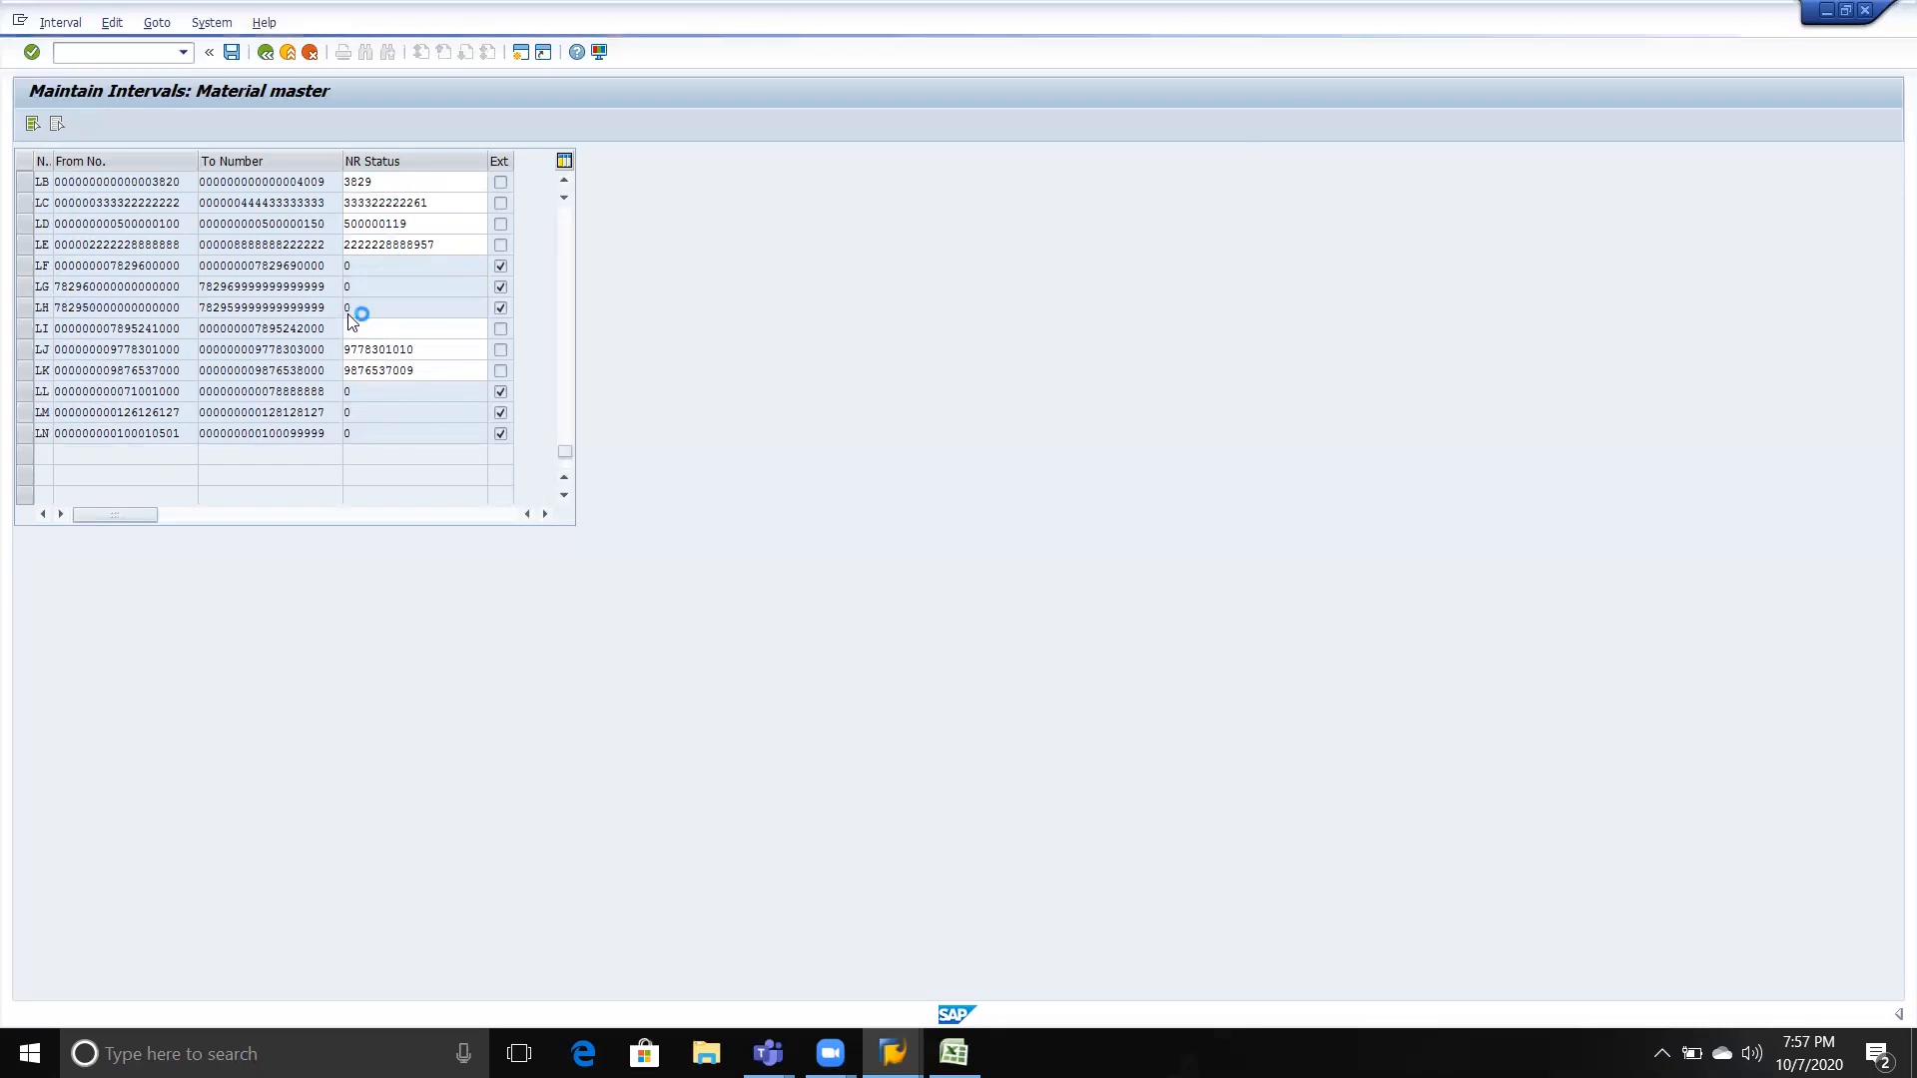
scroll(369, 309, up, 1)
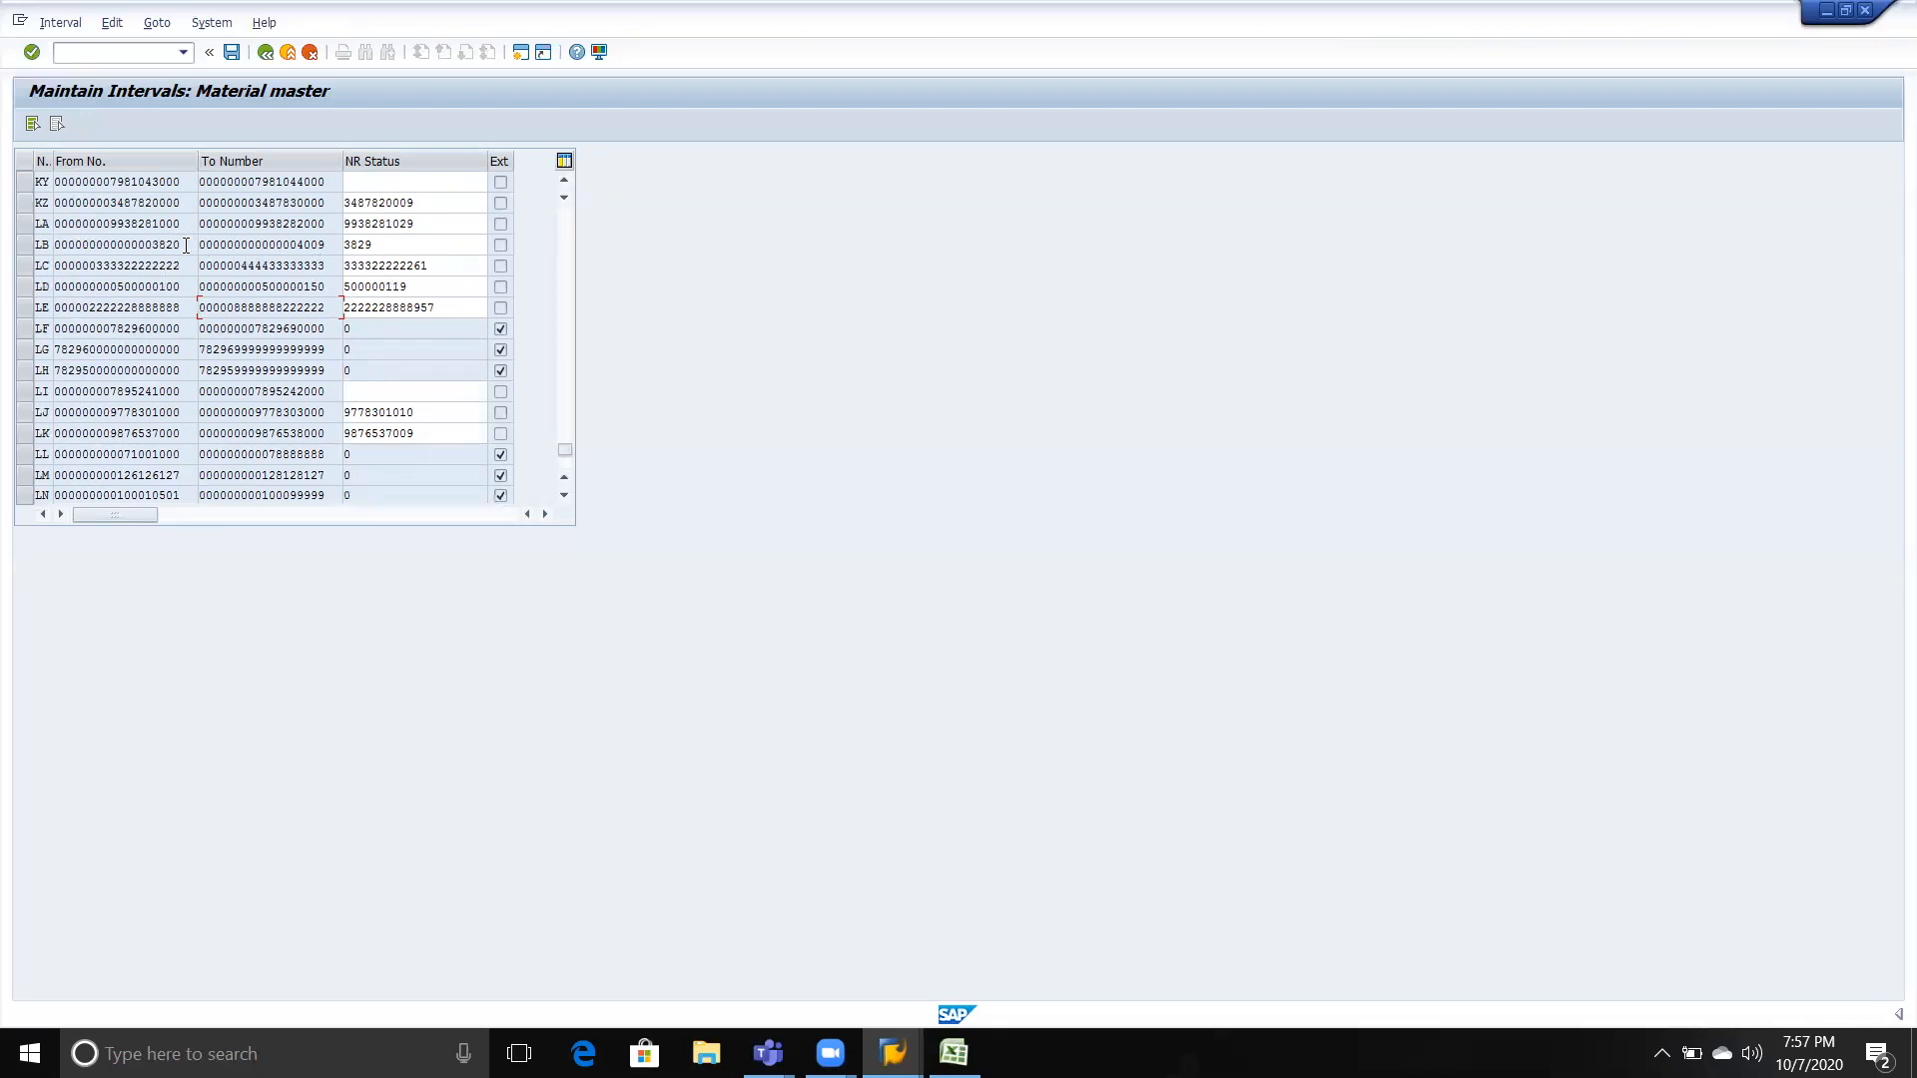
Compare the start number, end number and current status of interval LB.
drag(186, 246, 145, 245)
drag(325, 244, 288, 246)
drag(377, 247, 339, 247)
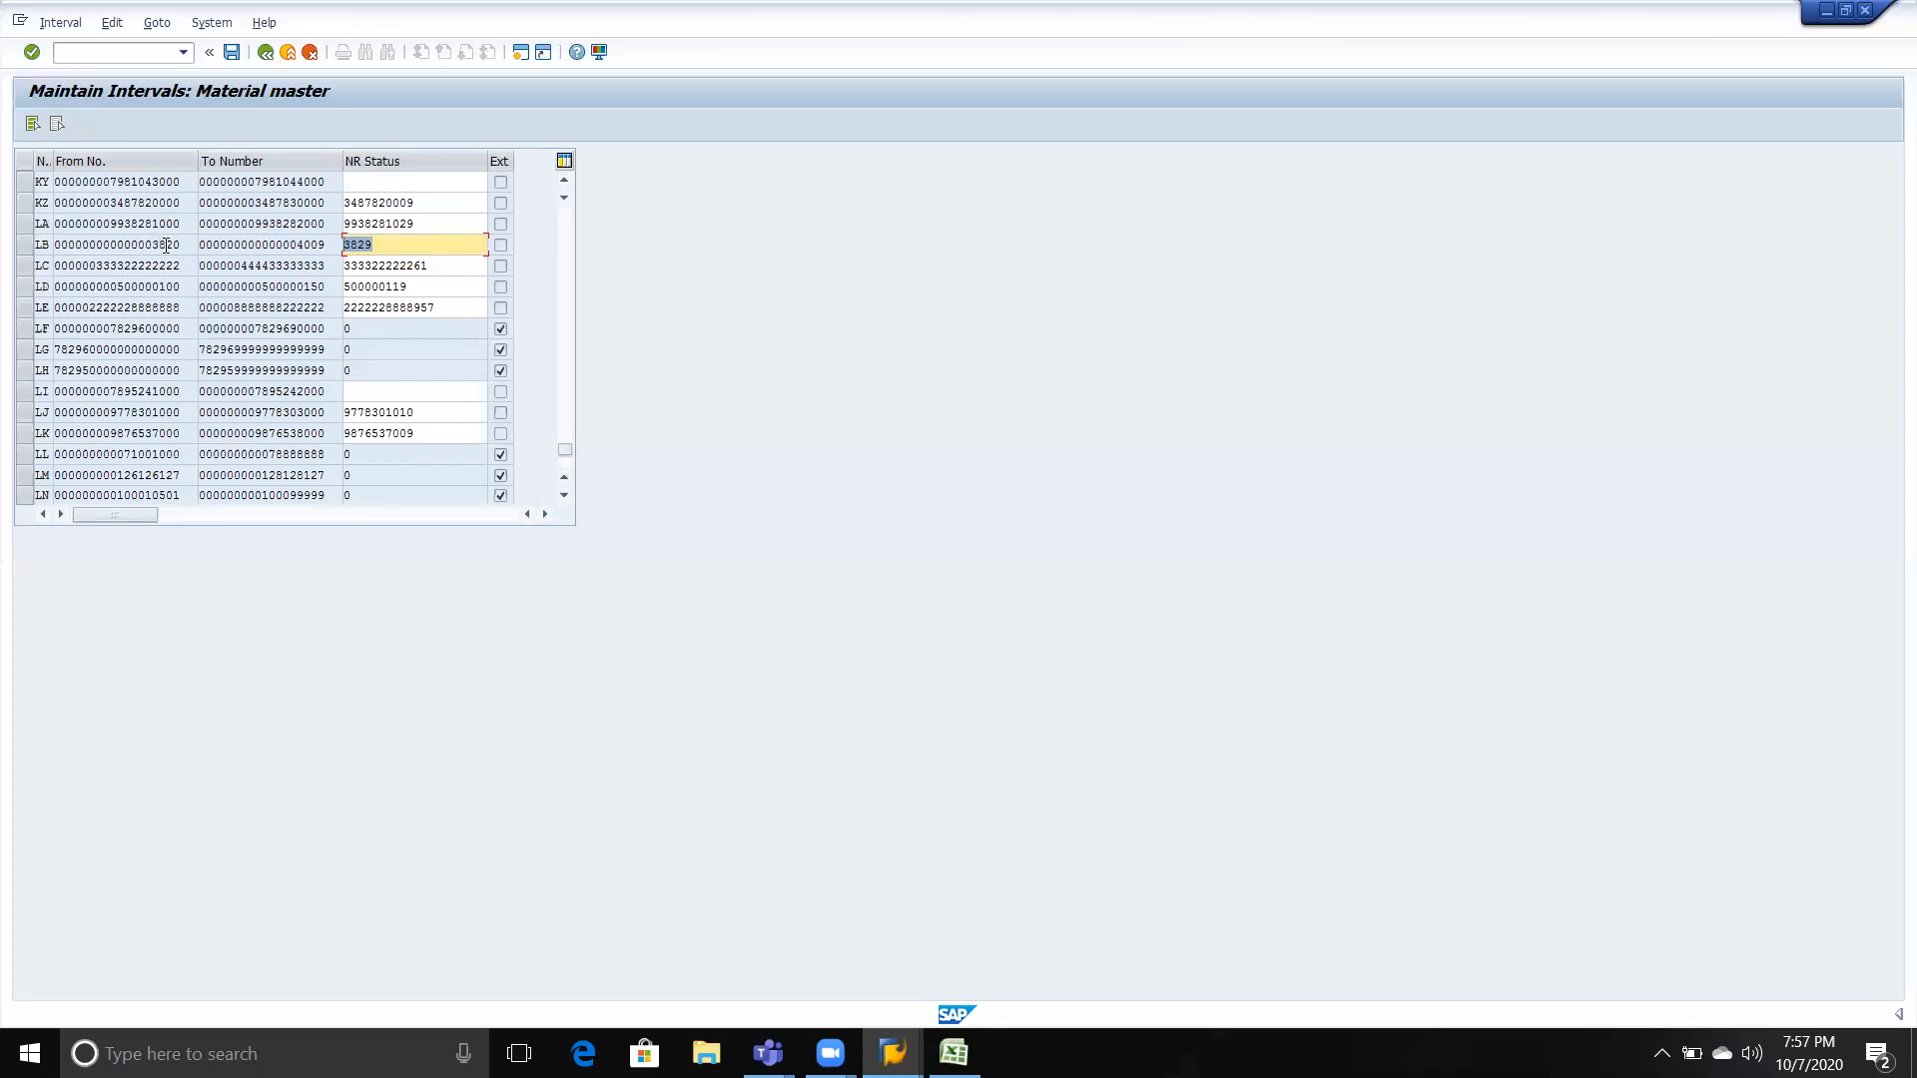
drag(184, 243, 152, 249)
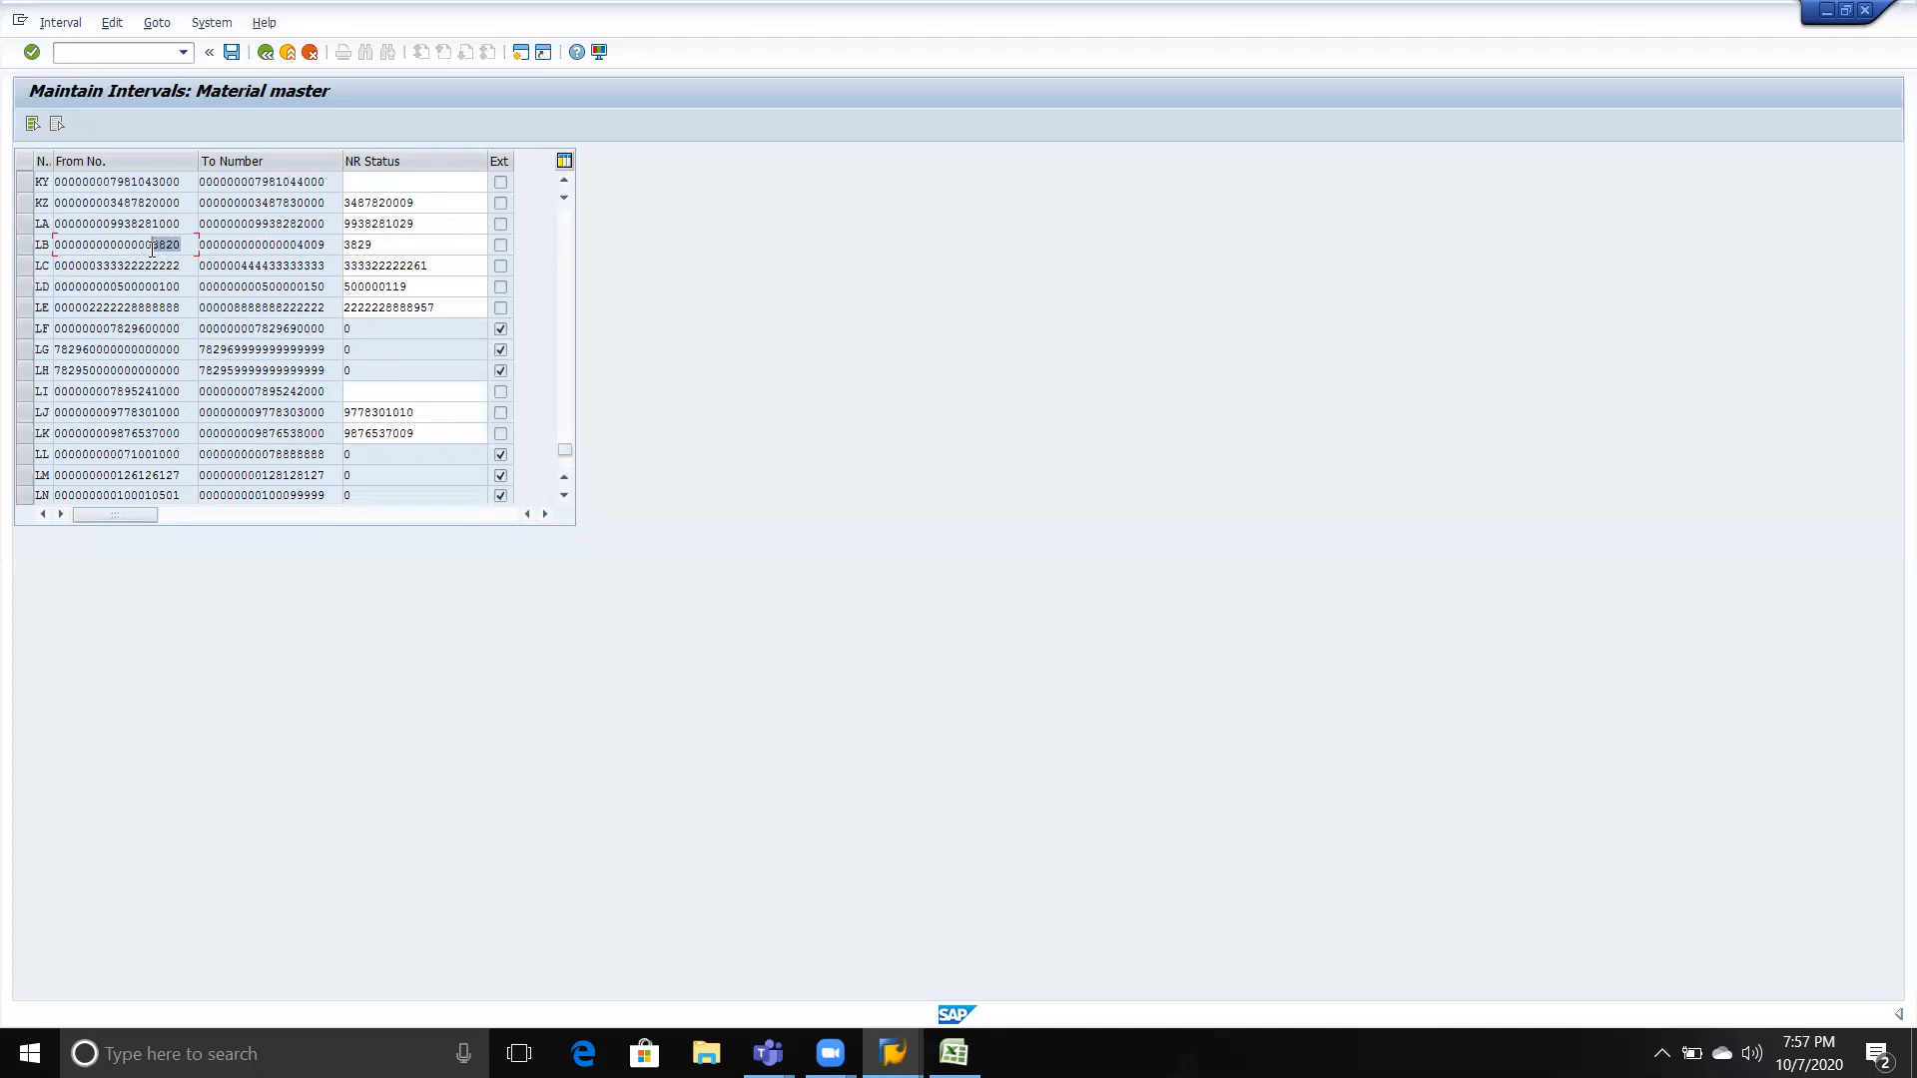
drag(327, 244, 296, 245)
drag(389, 245, 345, 245)
click(377, 246)
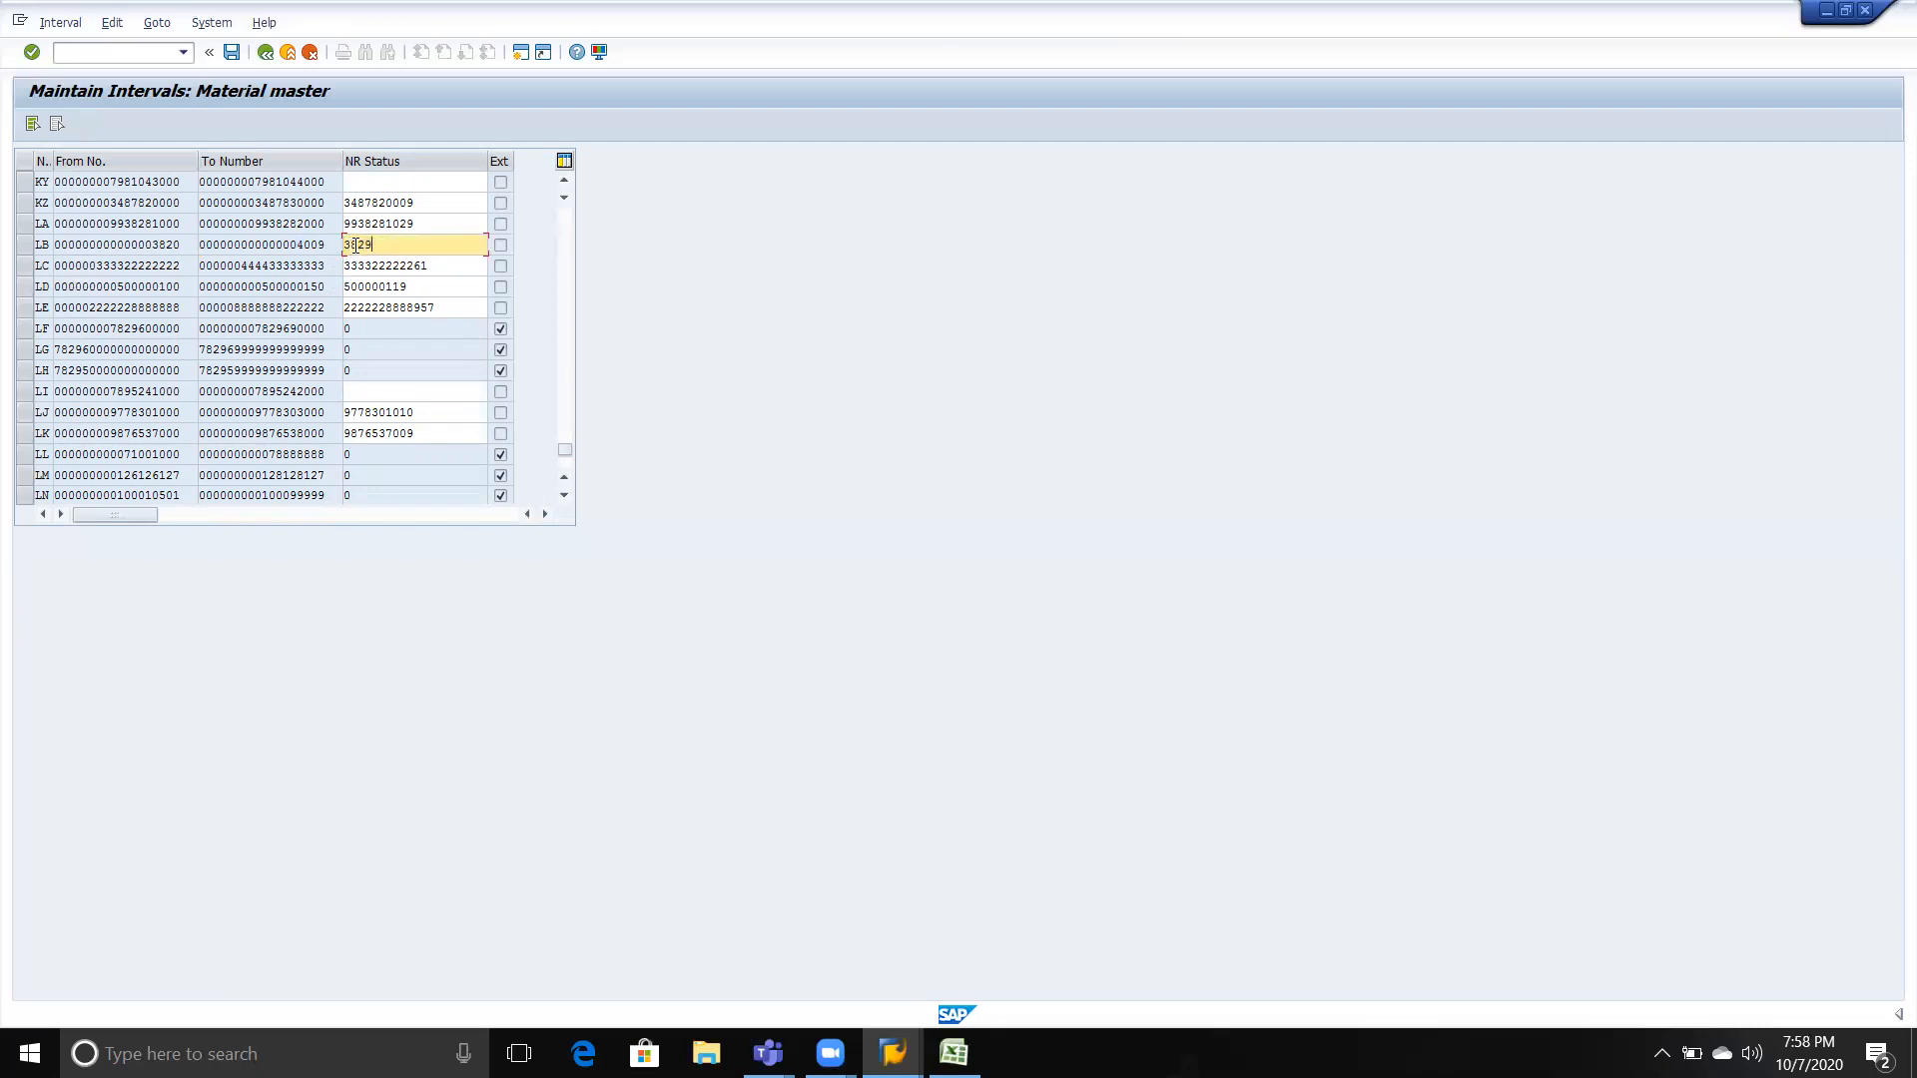
Recheck interval LB's end number against its current status, and return to the range maintenance.
drag(324, 245, 302, 250)
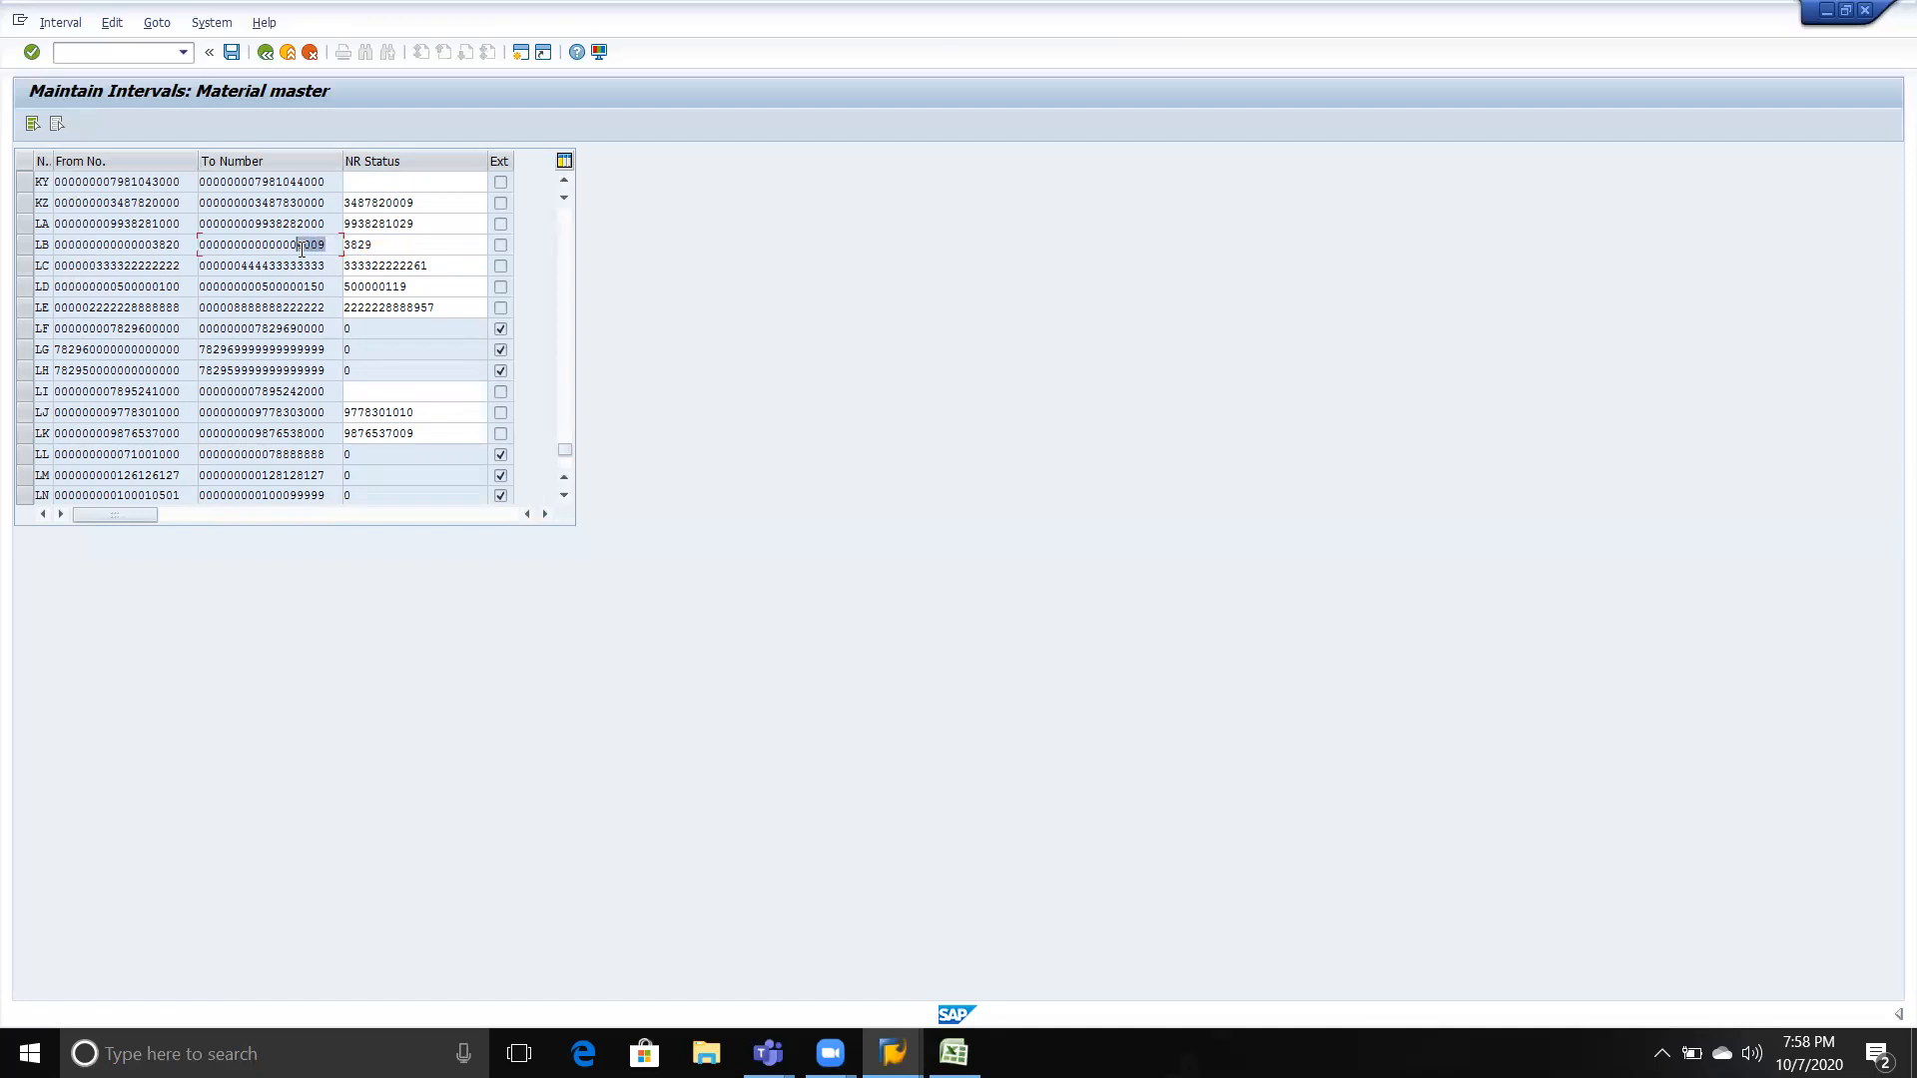
click(405, 245)
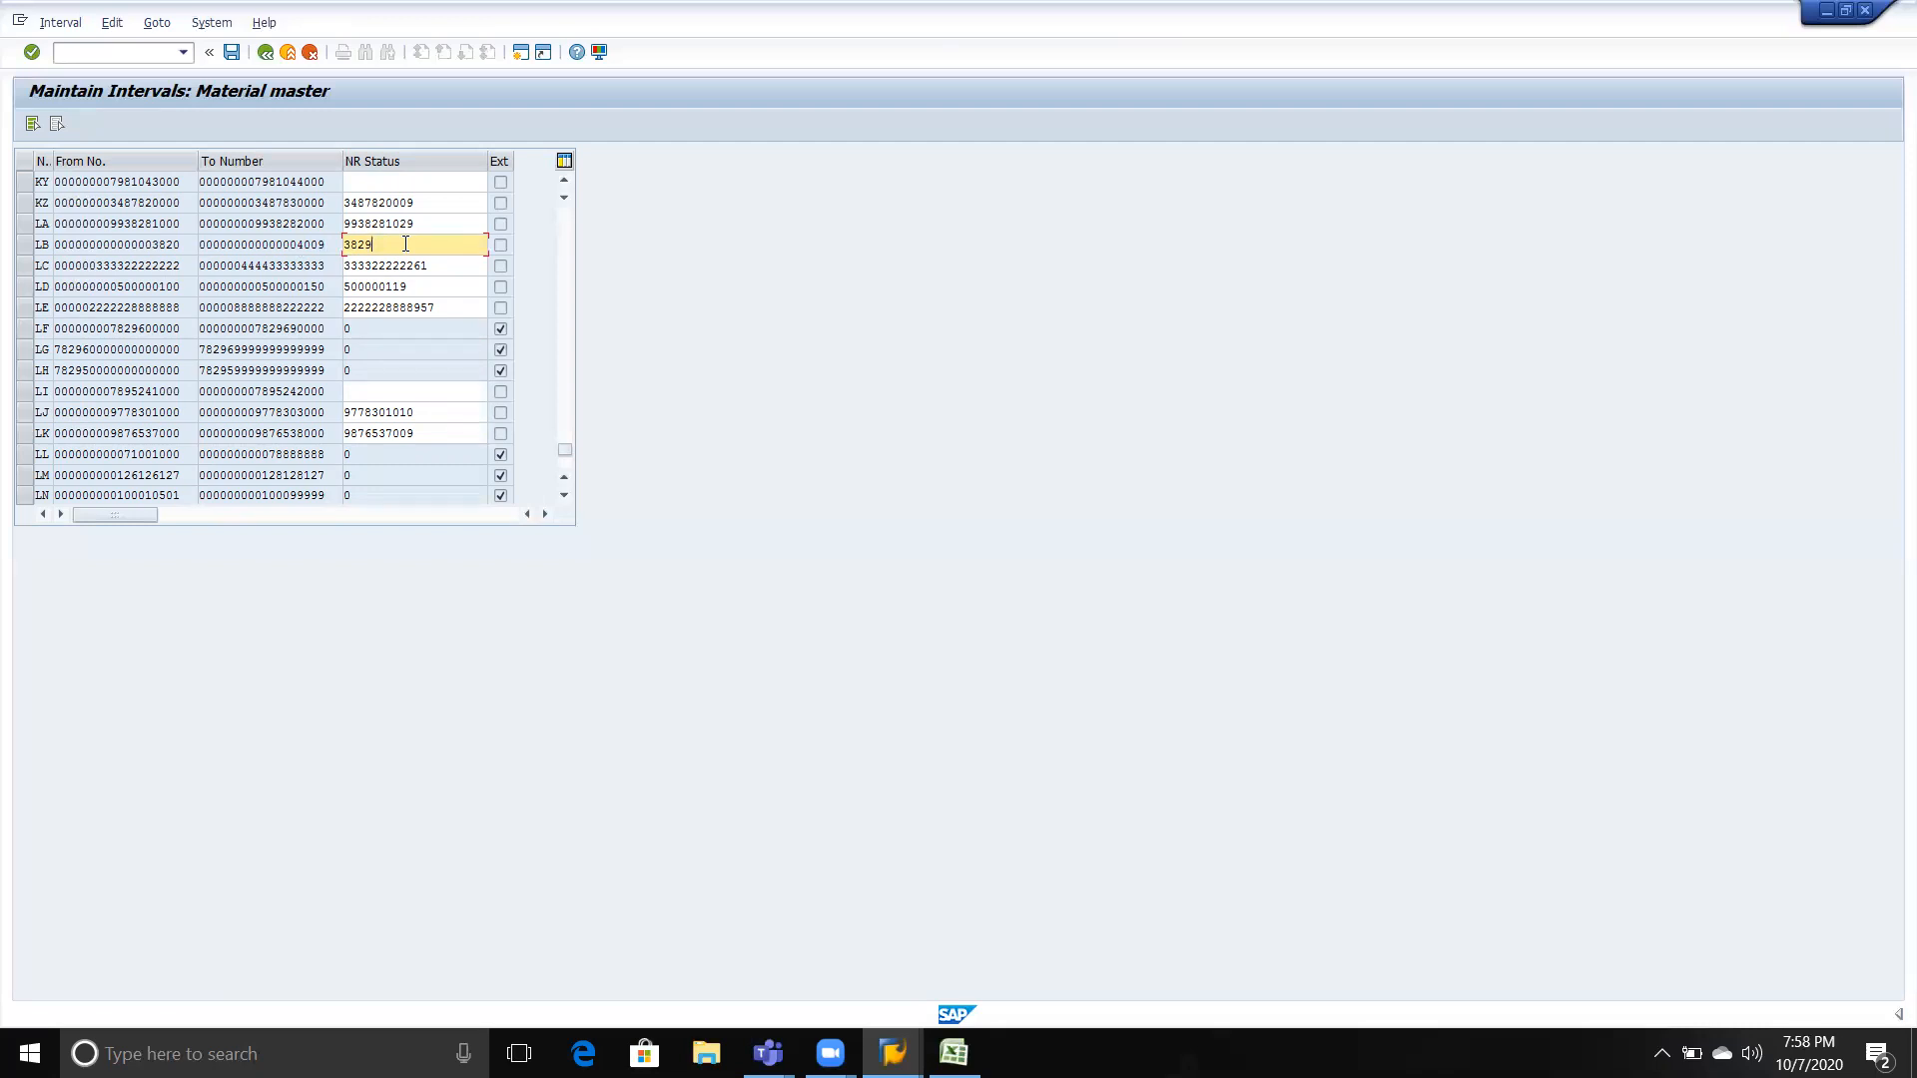
click(314, 240)
drag(329, 244, 292, 245)
click(396, 248)
click(264, 53)
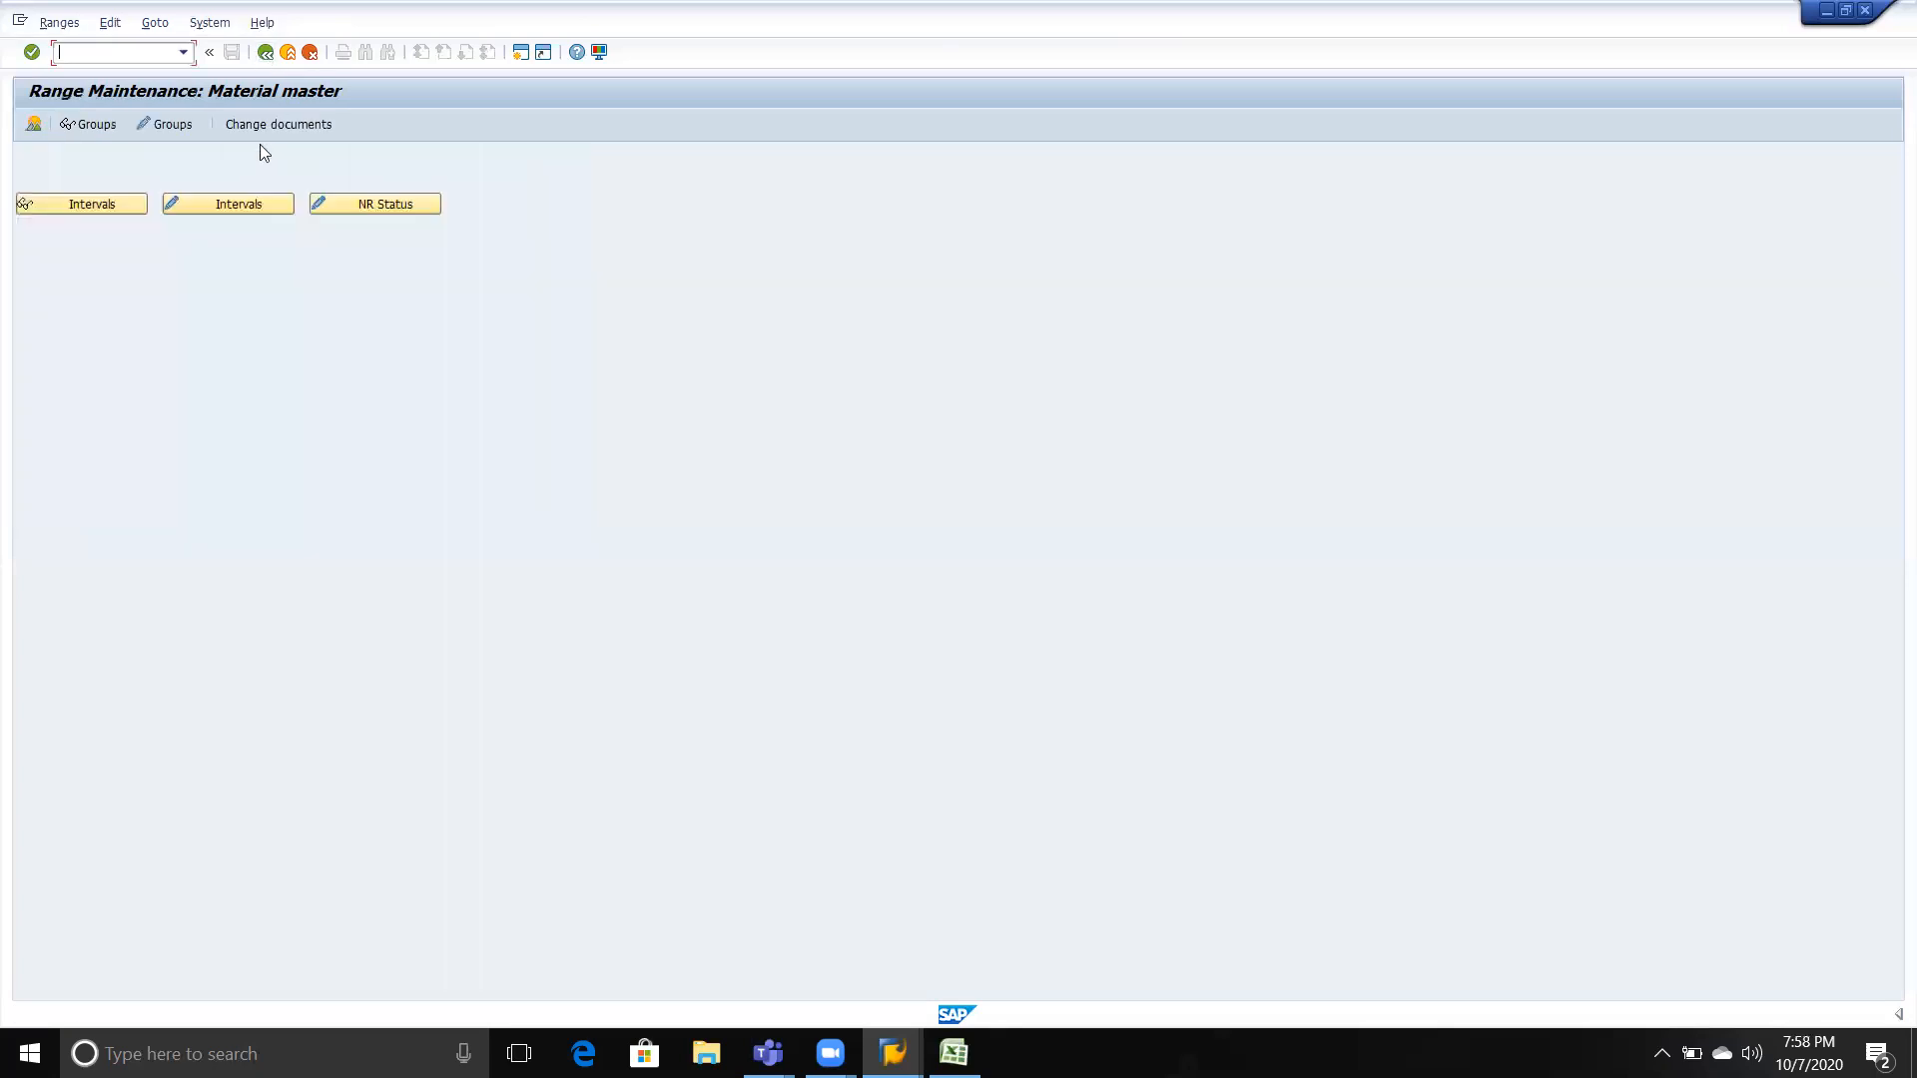
Reopen the material master intervals in change mode and examine the ranges from KS to LN, including the end numbers of KS and KX.
click(208, 204)
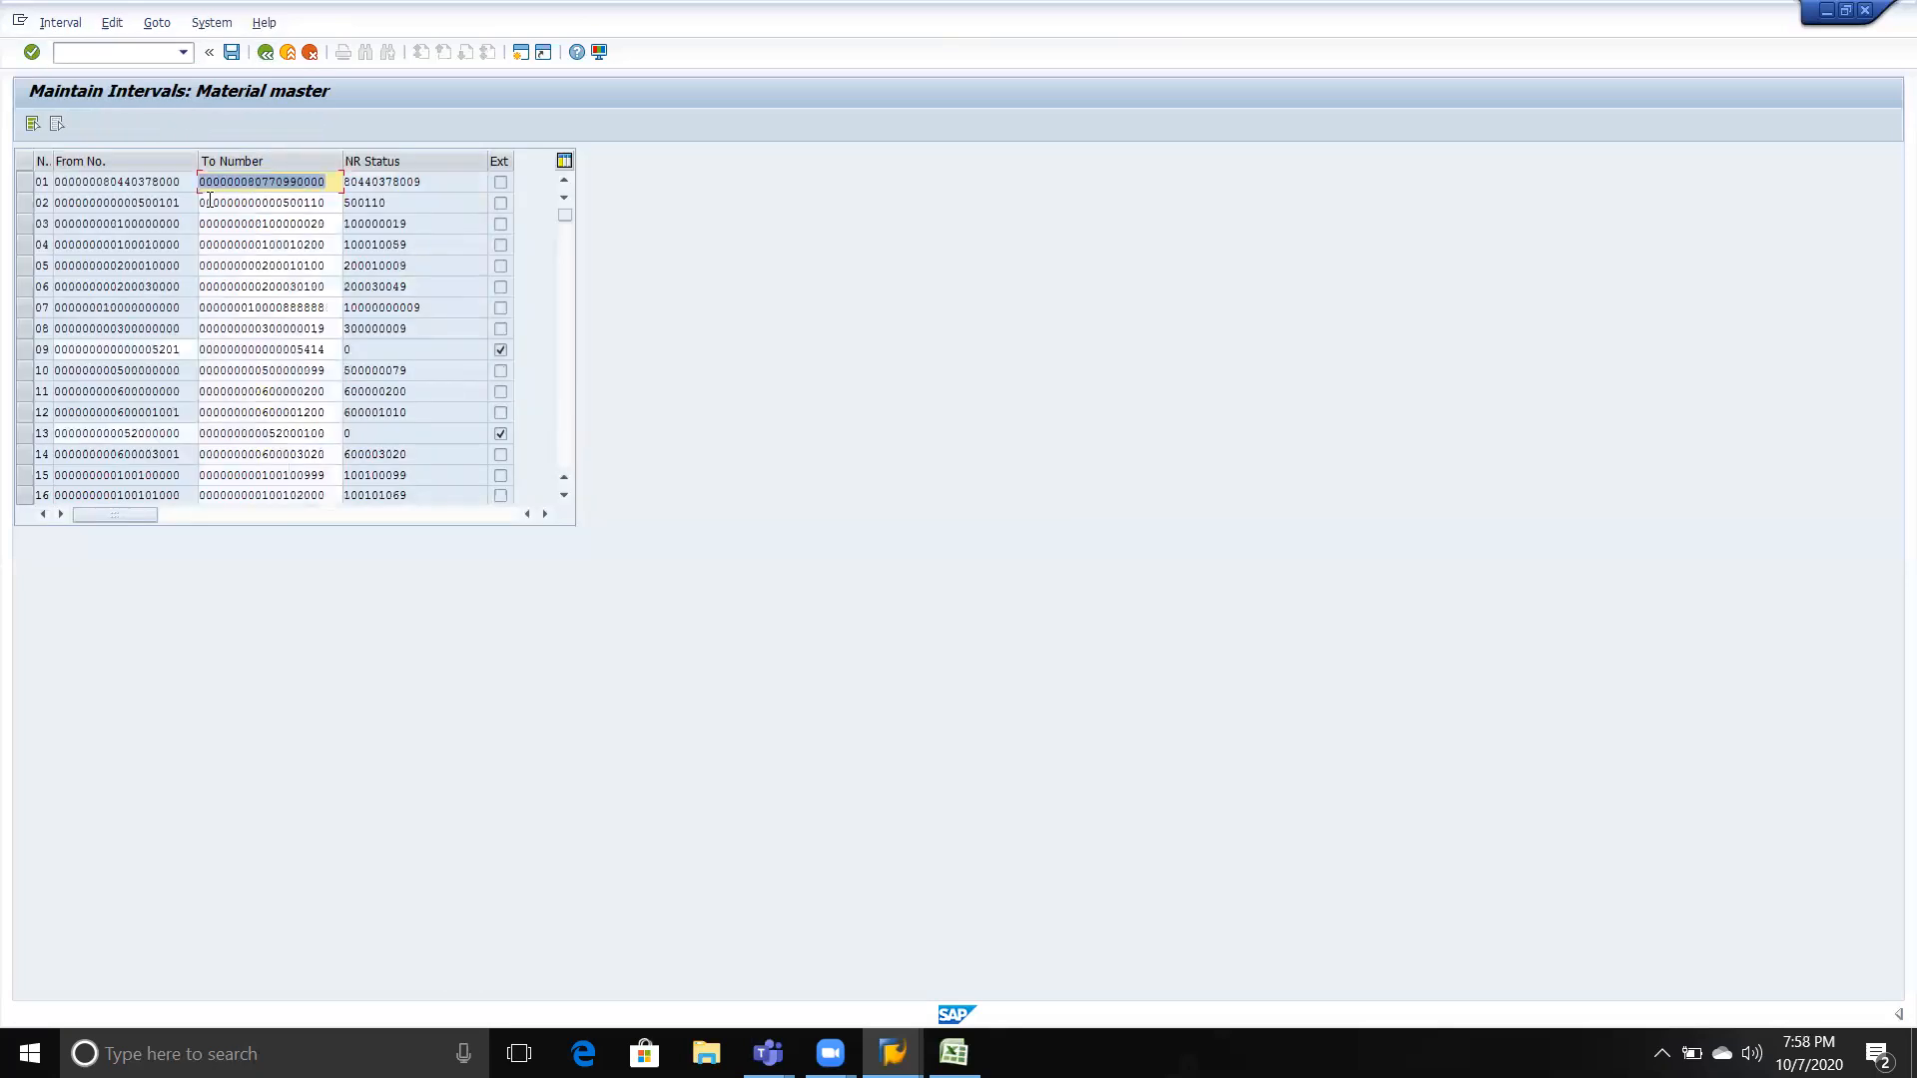
drag(565, 215, 565, 449)
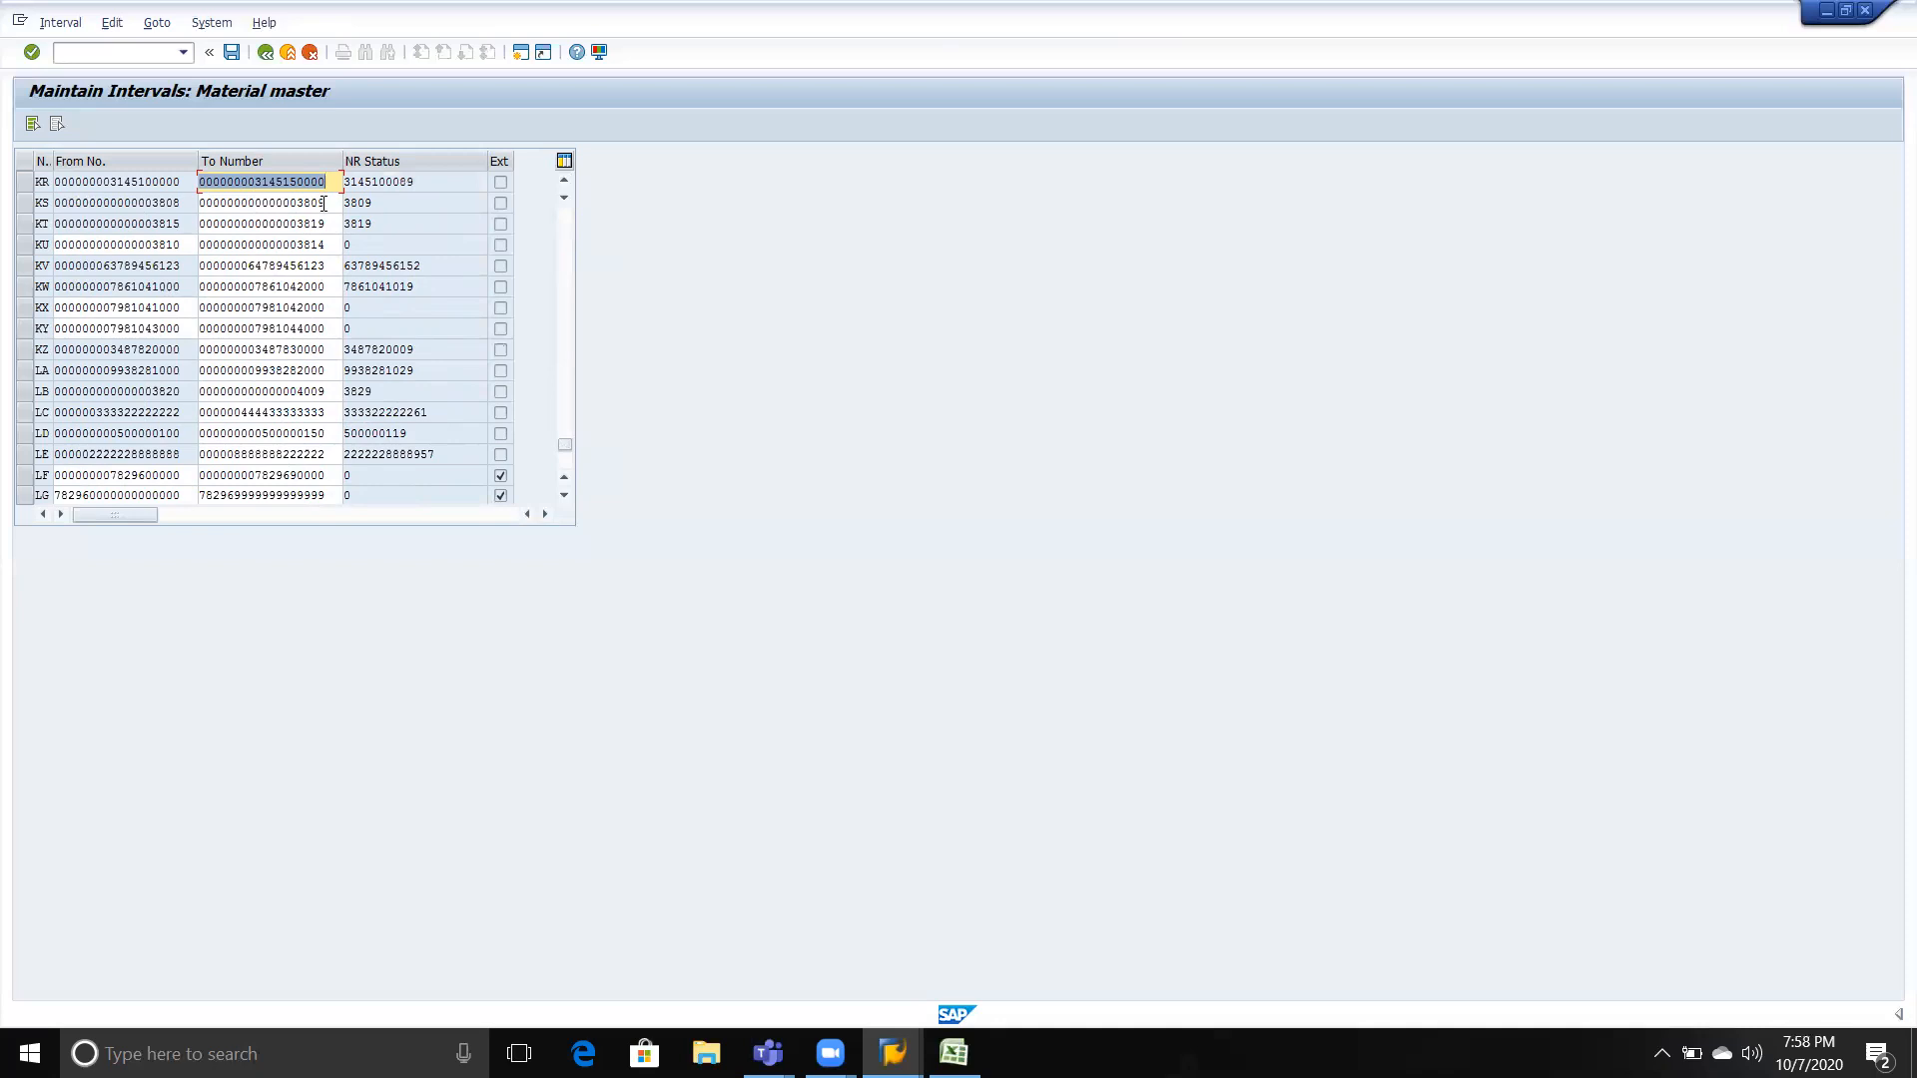
click(186, 201)
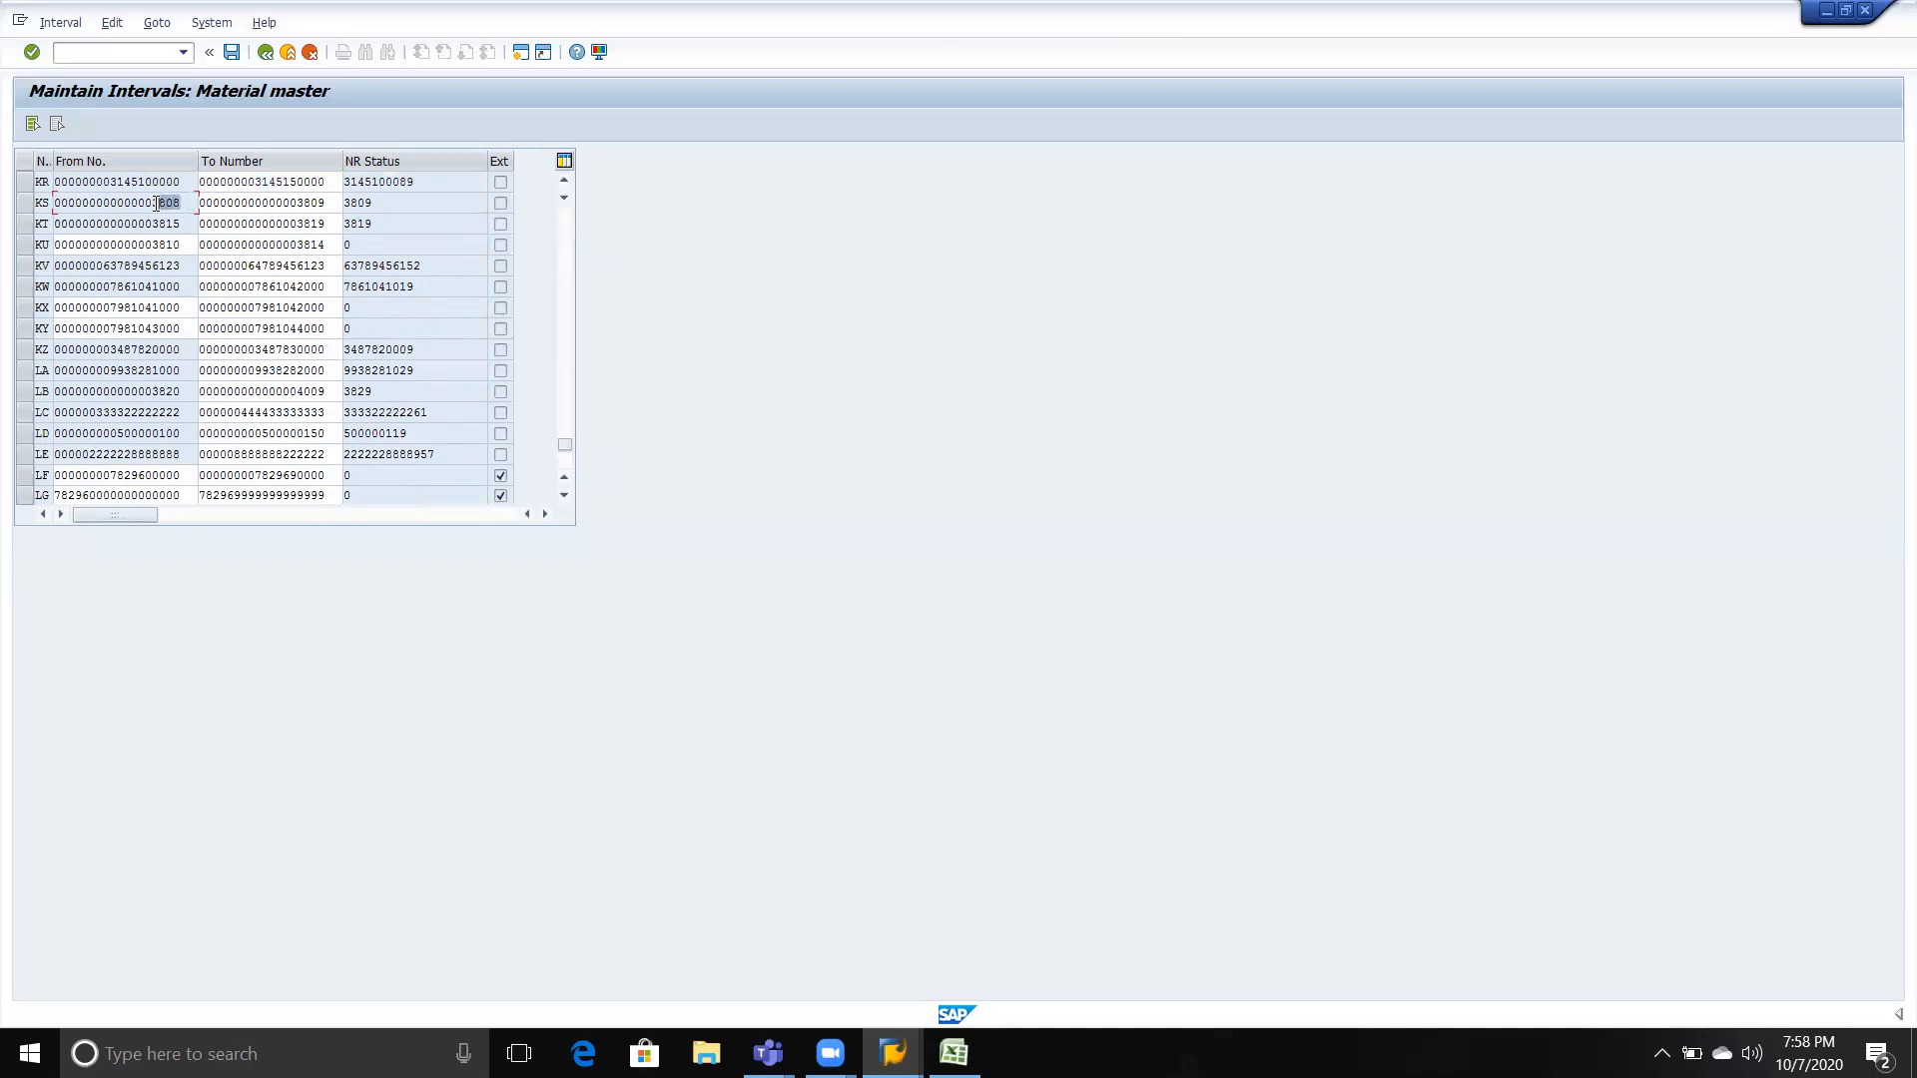
click(311, 204)
drag(311, 205, 289, 205)
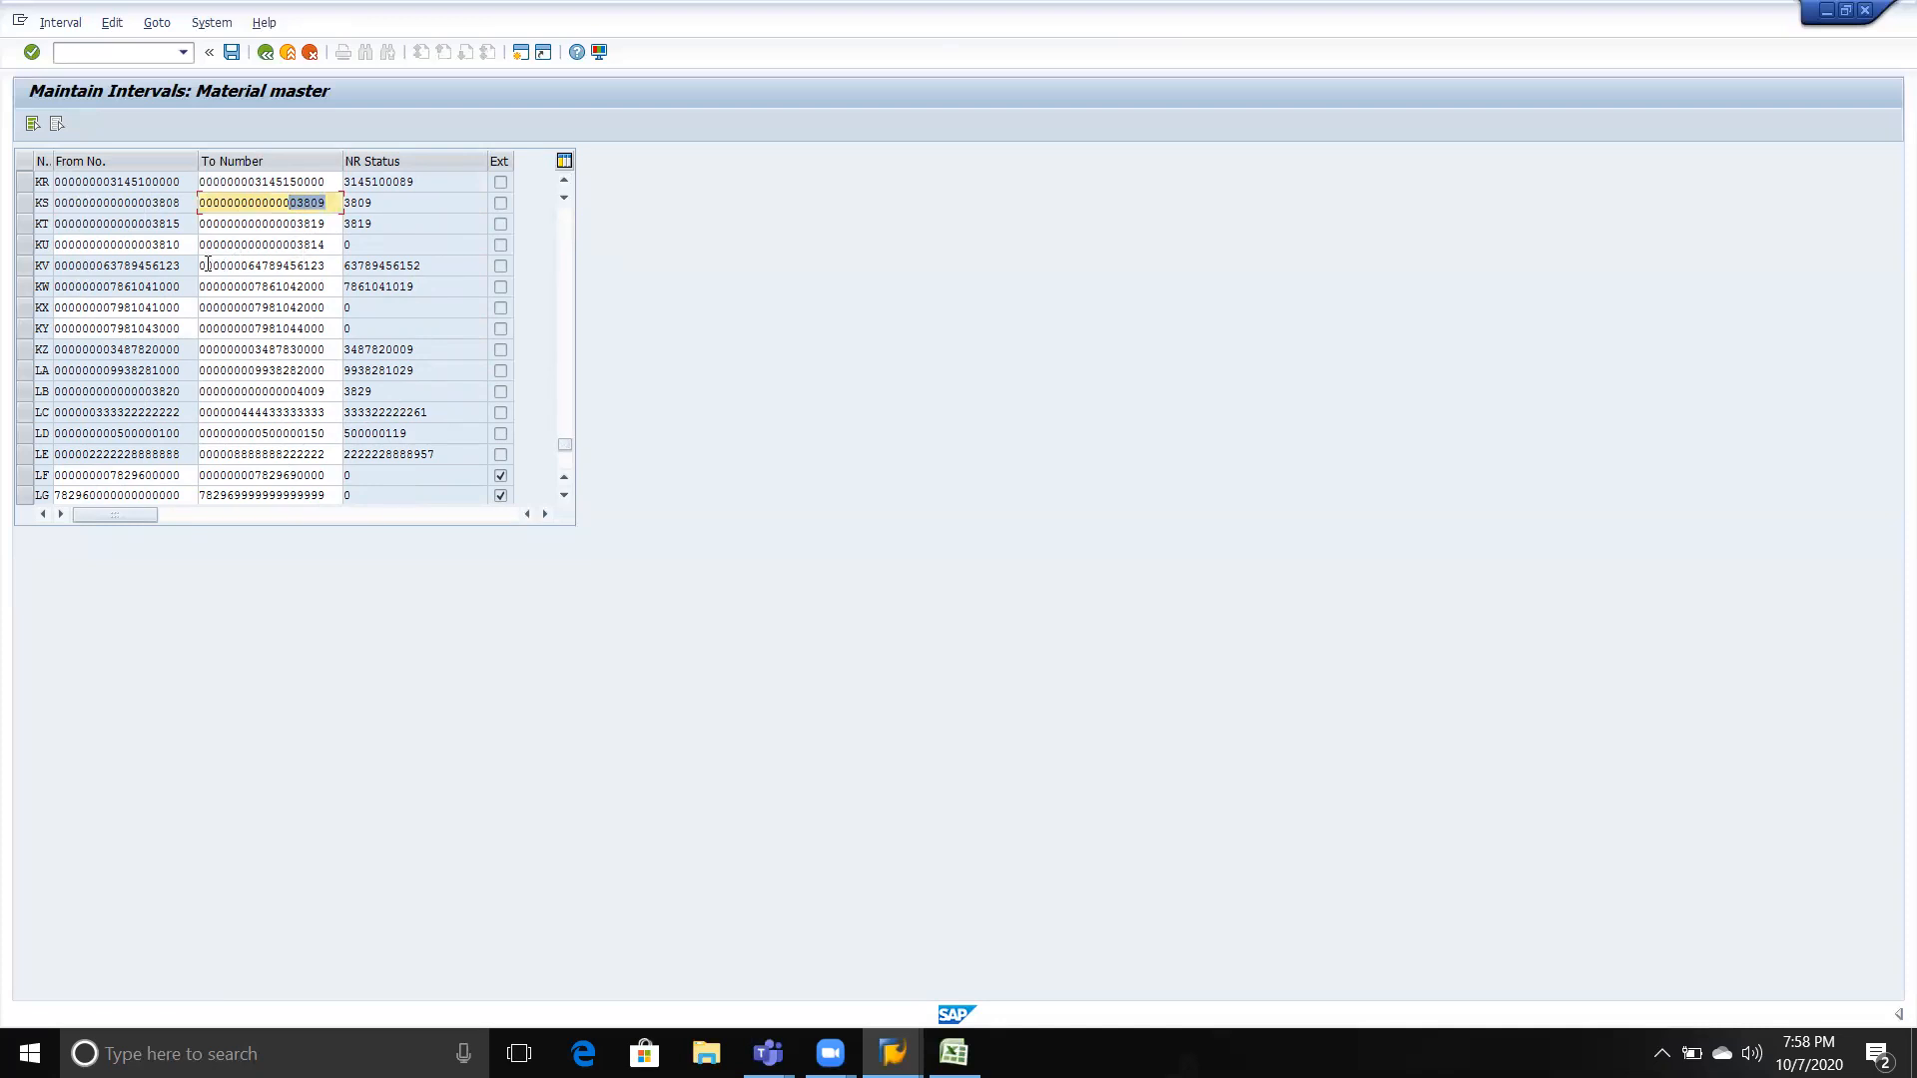
scroll(288, 300, down, 1)
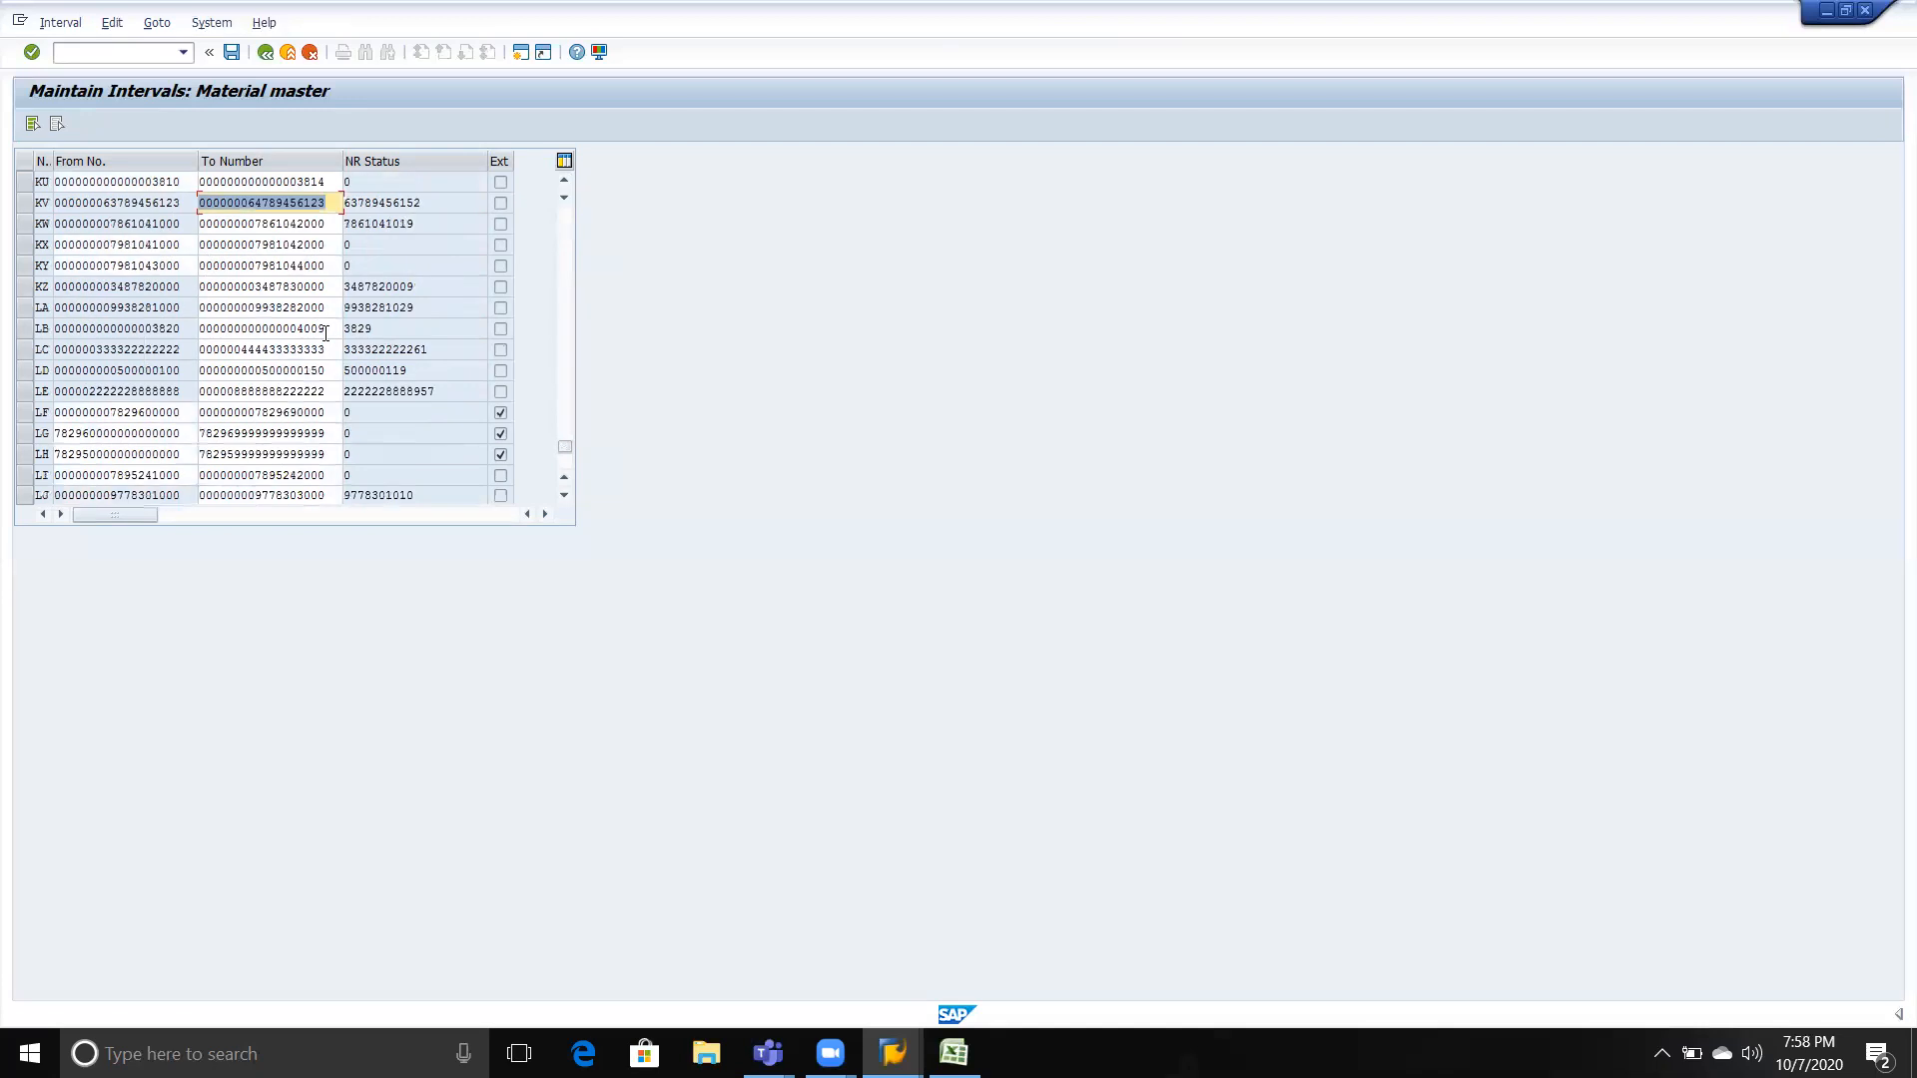
scroll(325, 345, down, 2)
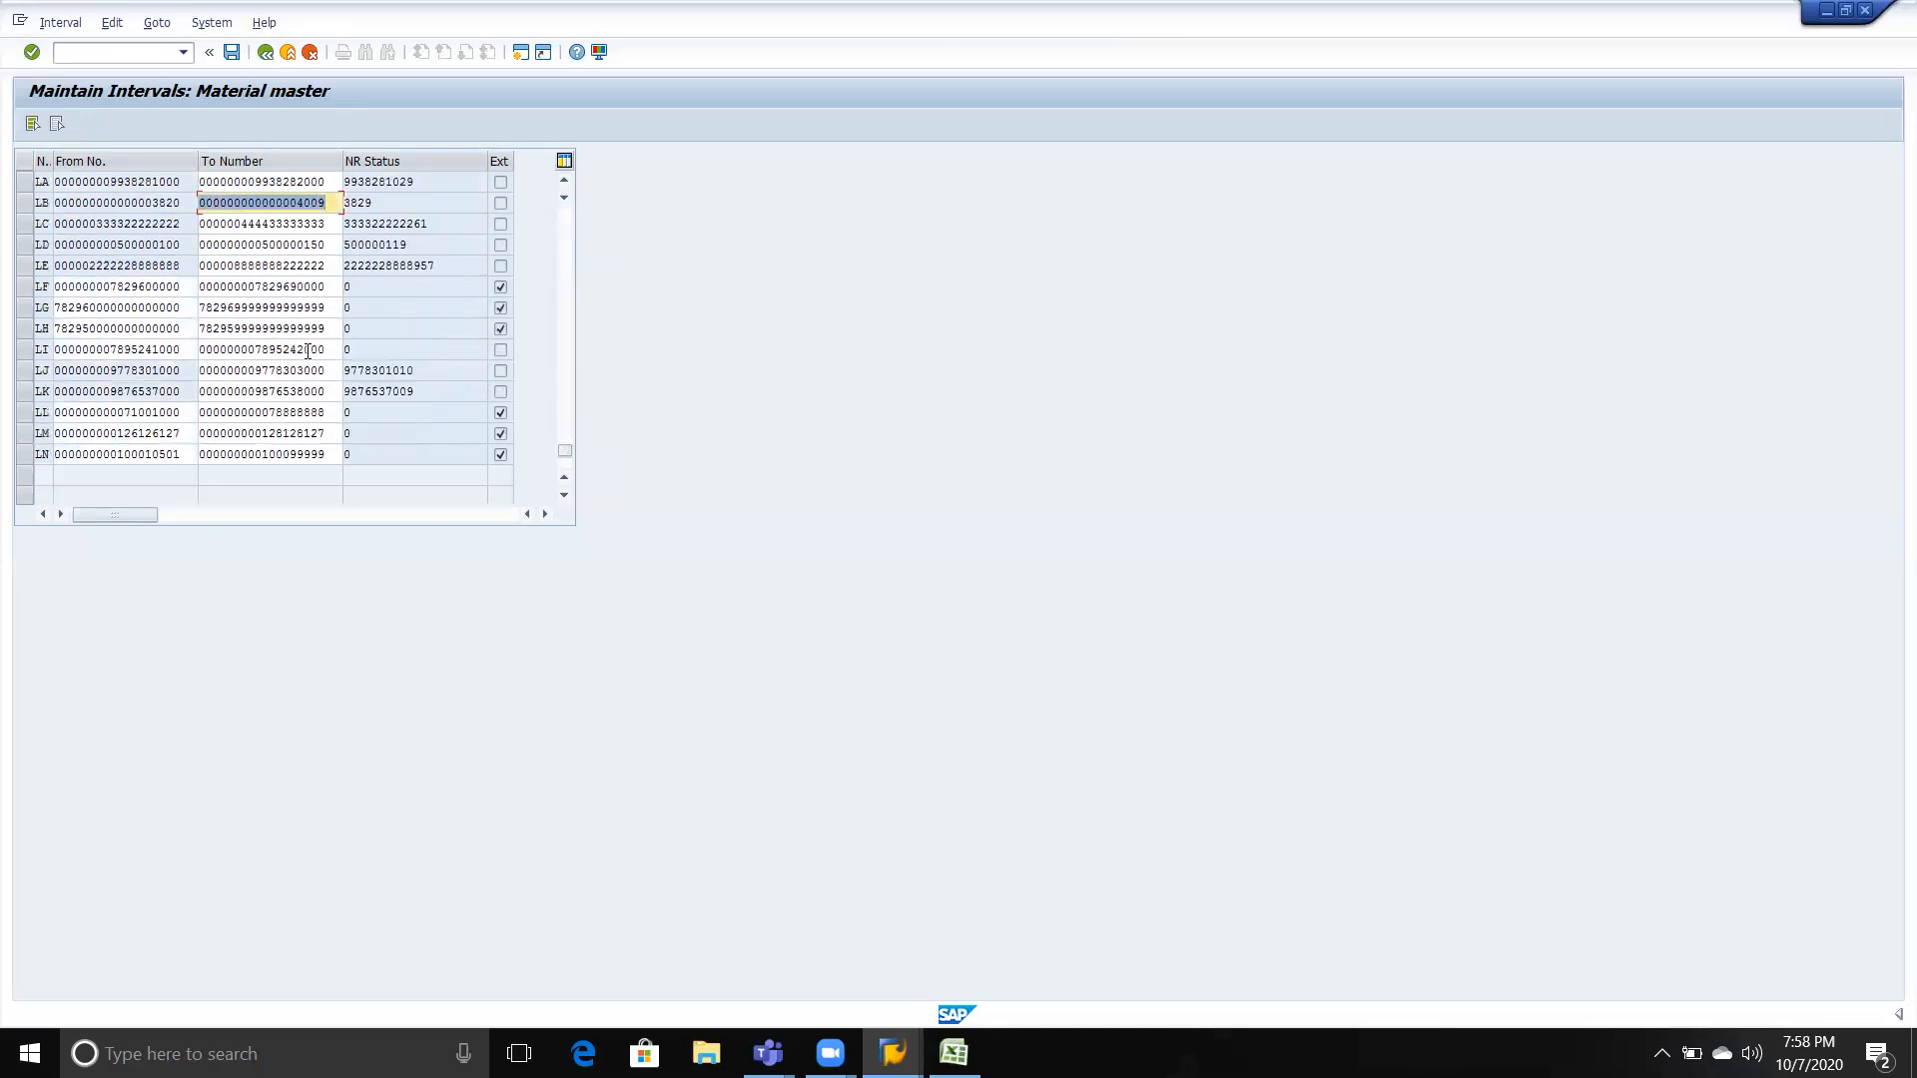
scroll(304, 357, up, 1)
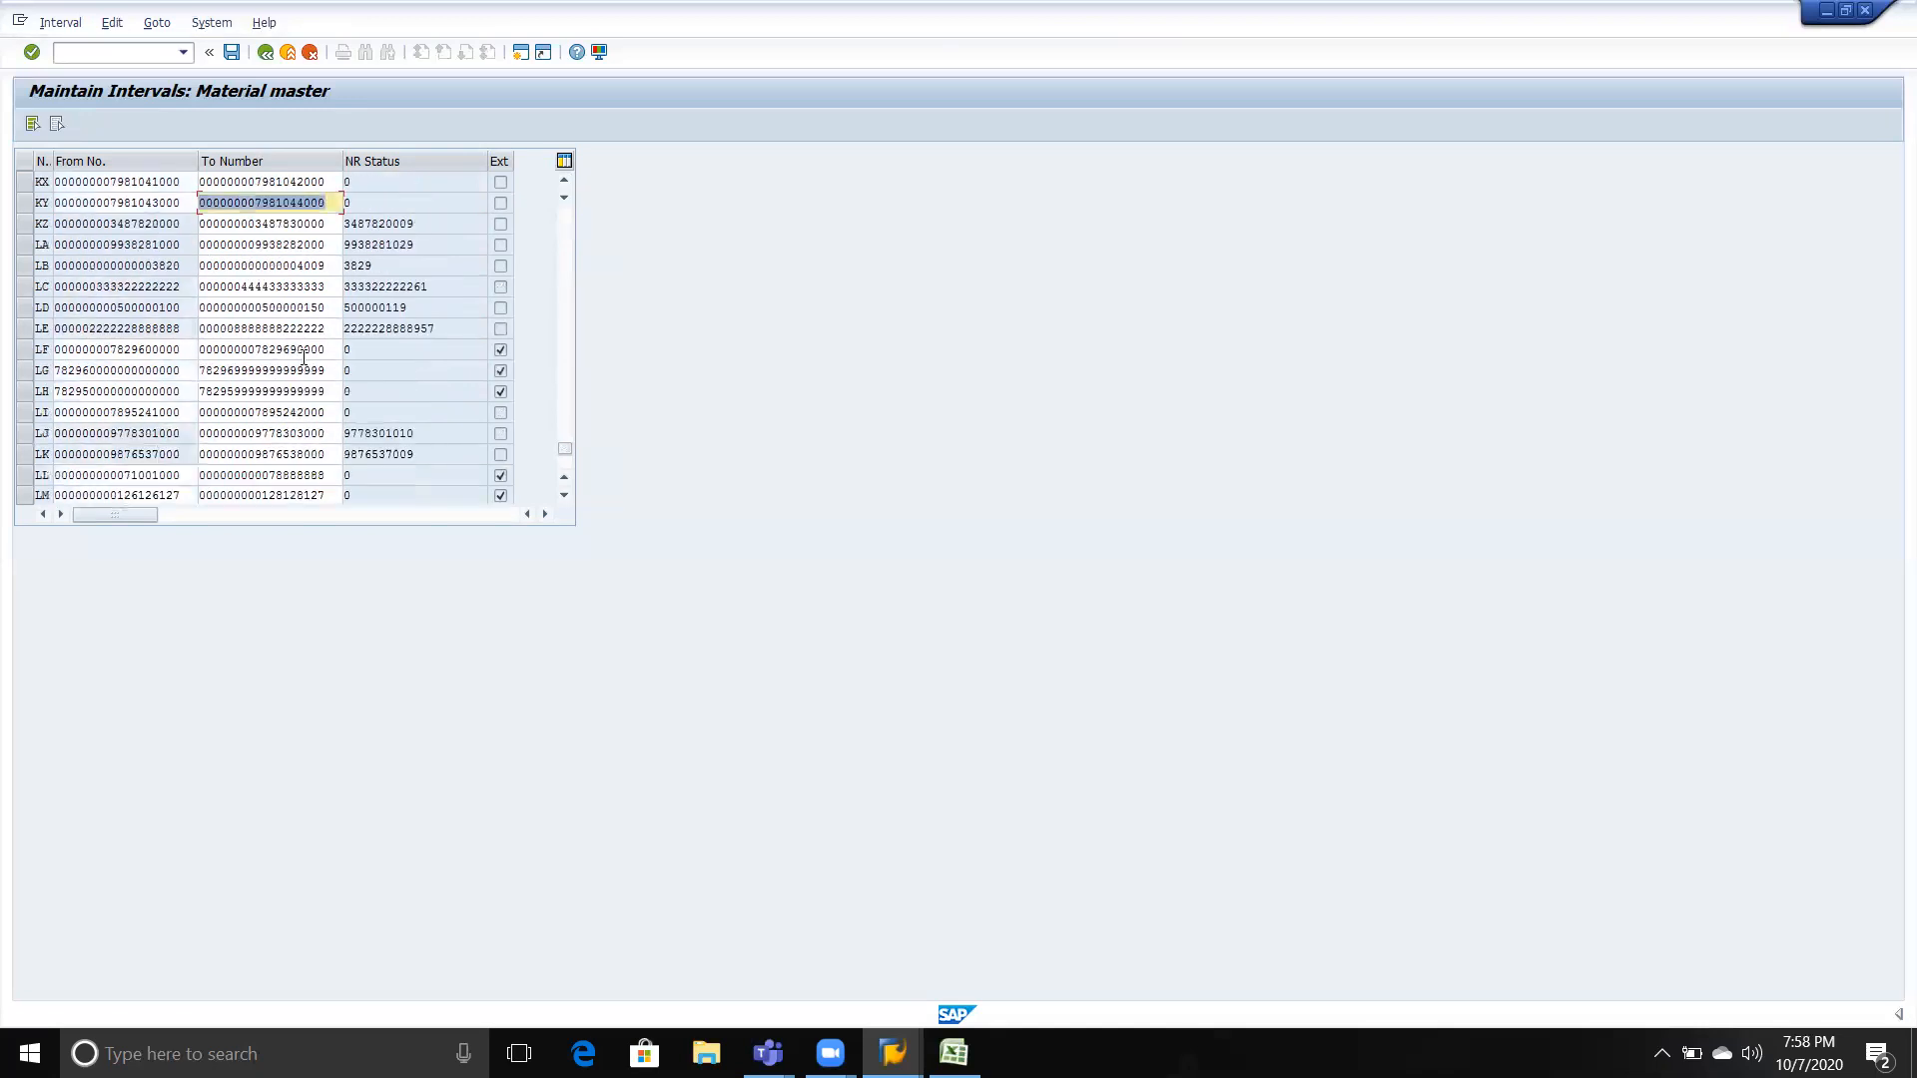
scroll(303, 357, up, 1)
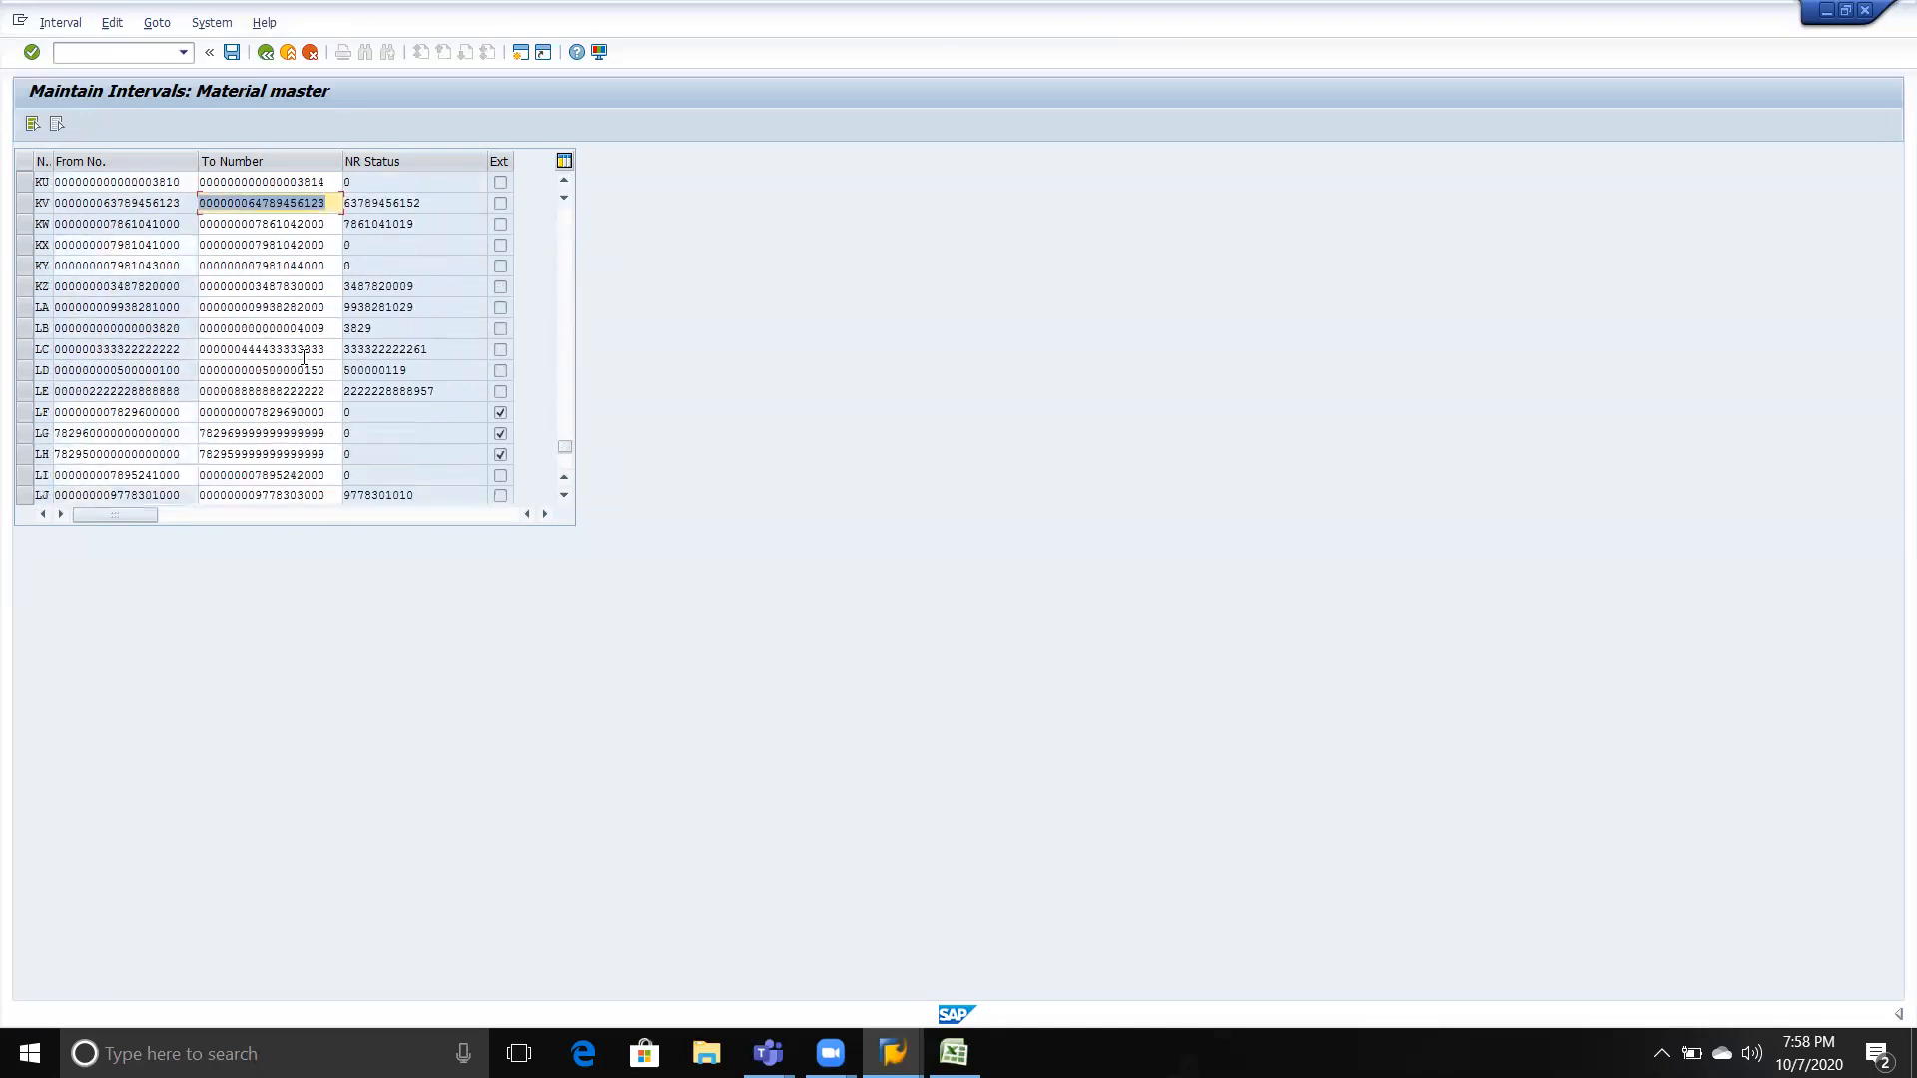
click(331, 248)
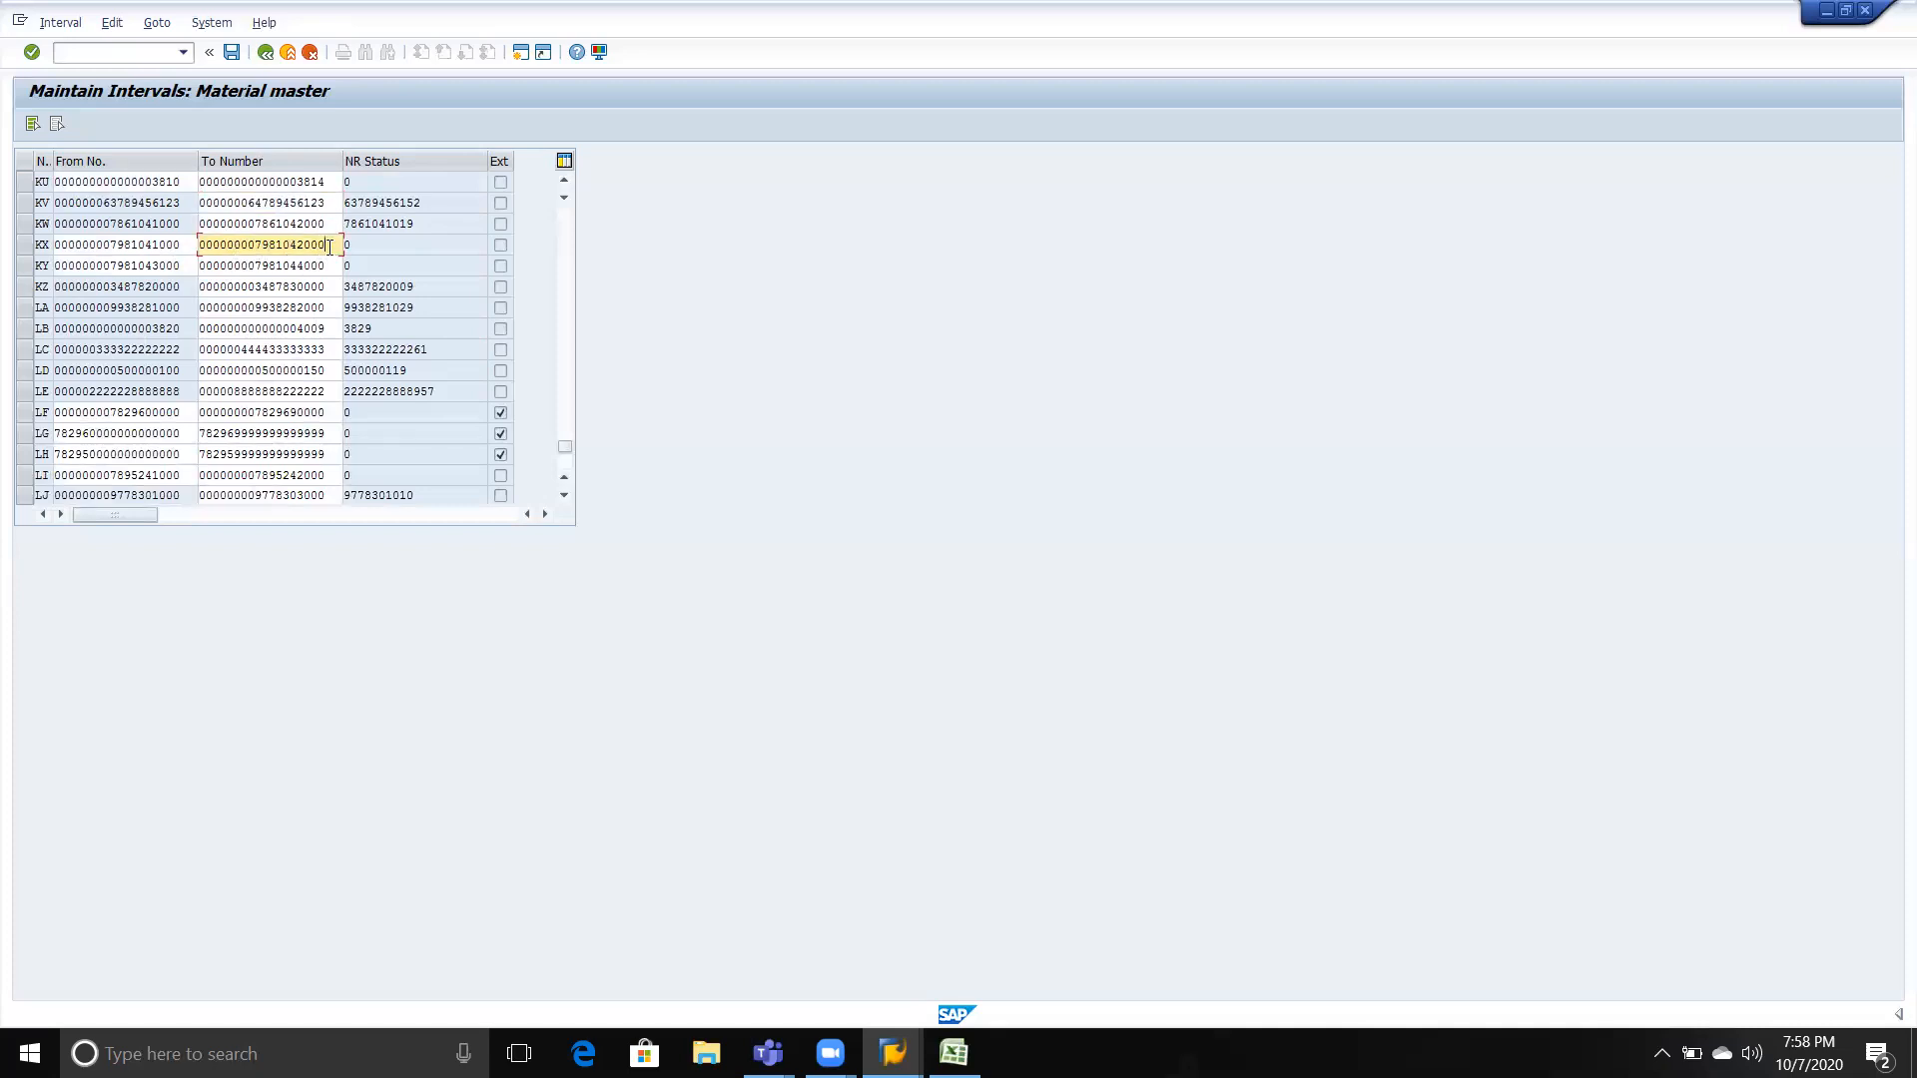
Examine the start and end numbers of interval KU.
drag(325, 247, 258, 252)
scroll(278, 282, up, 1)
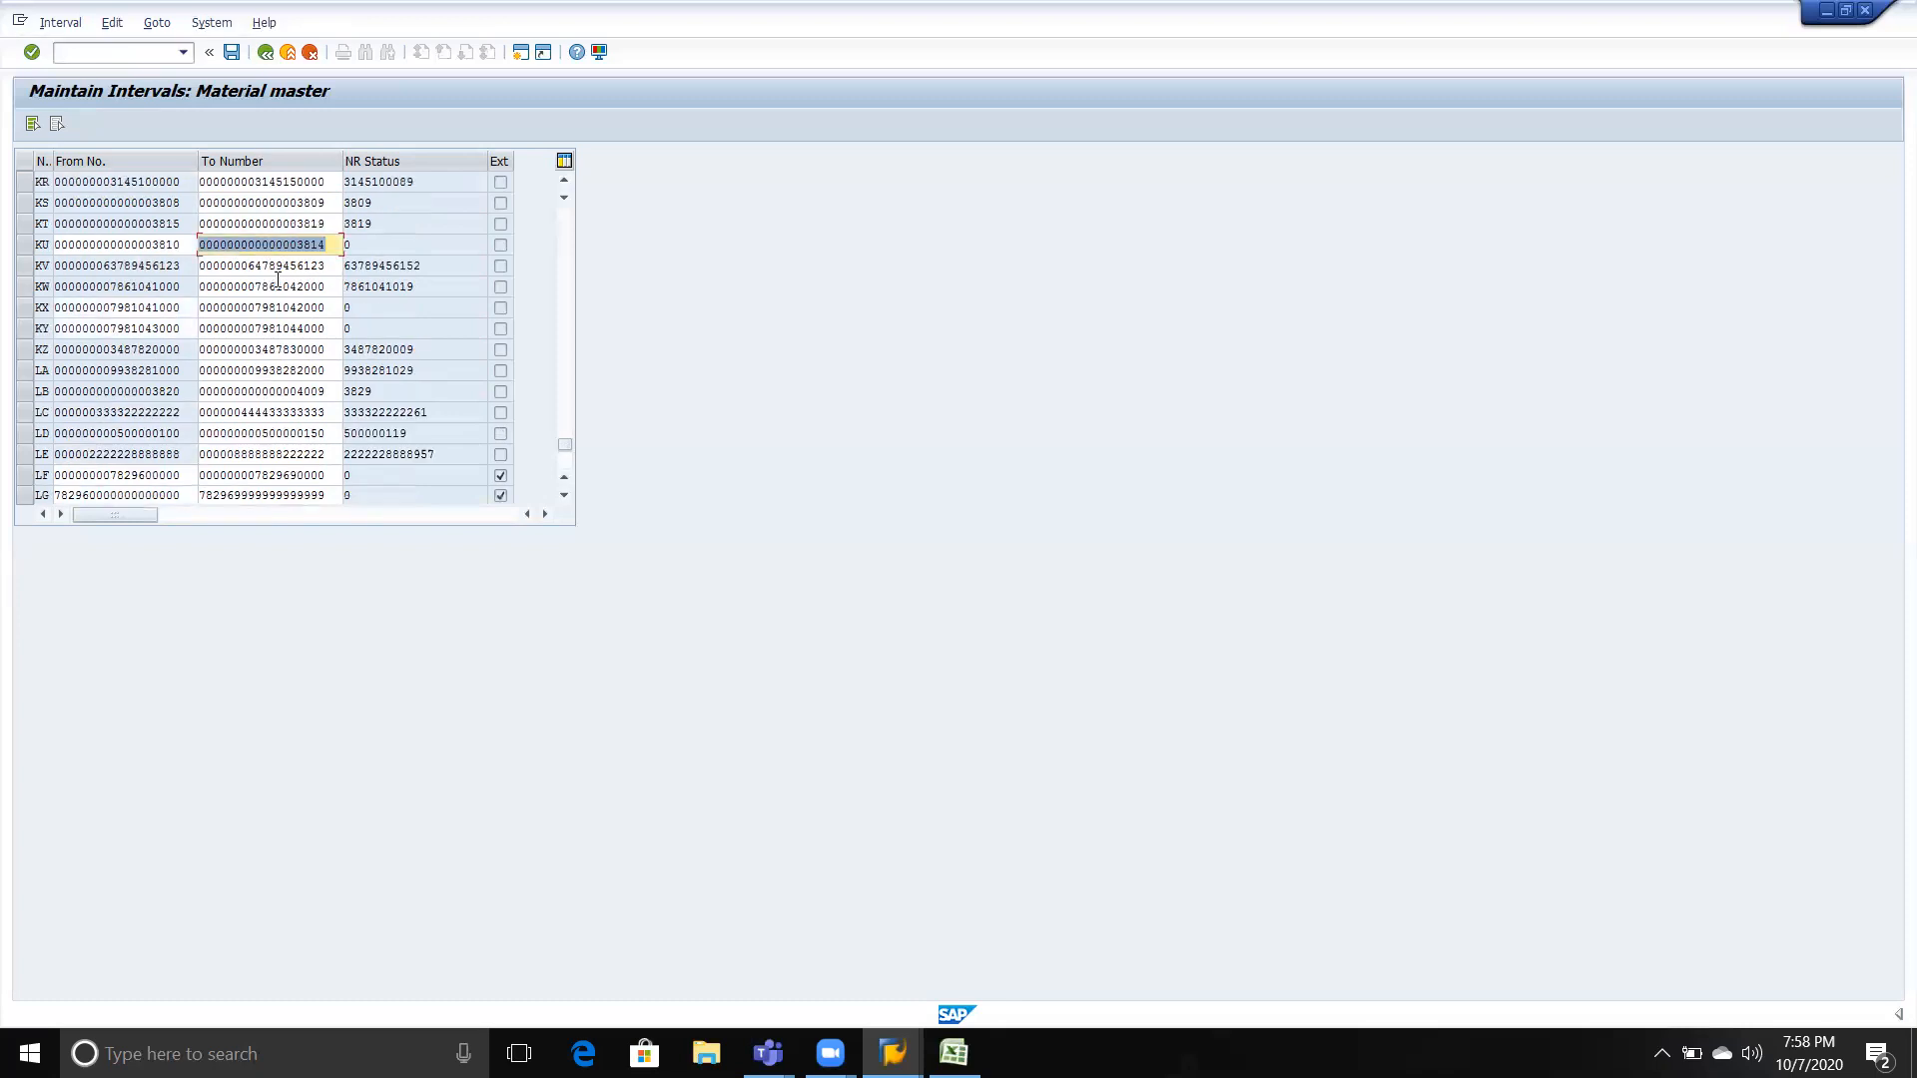
click(336, 247)
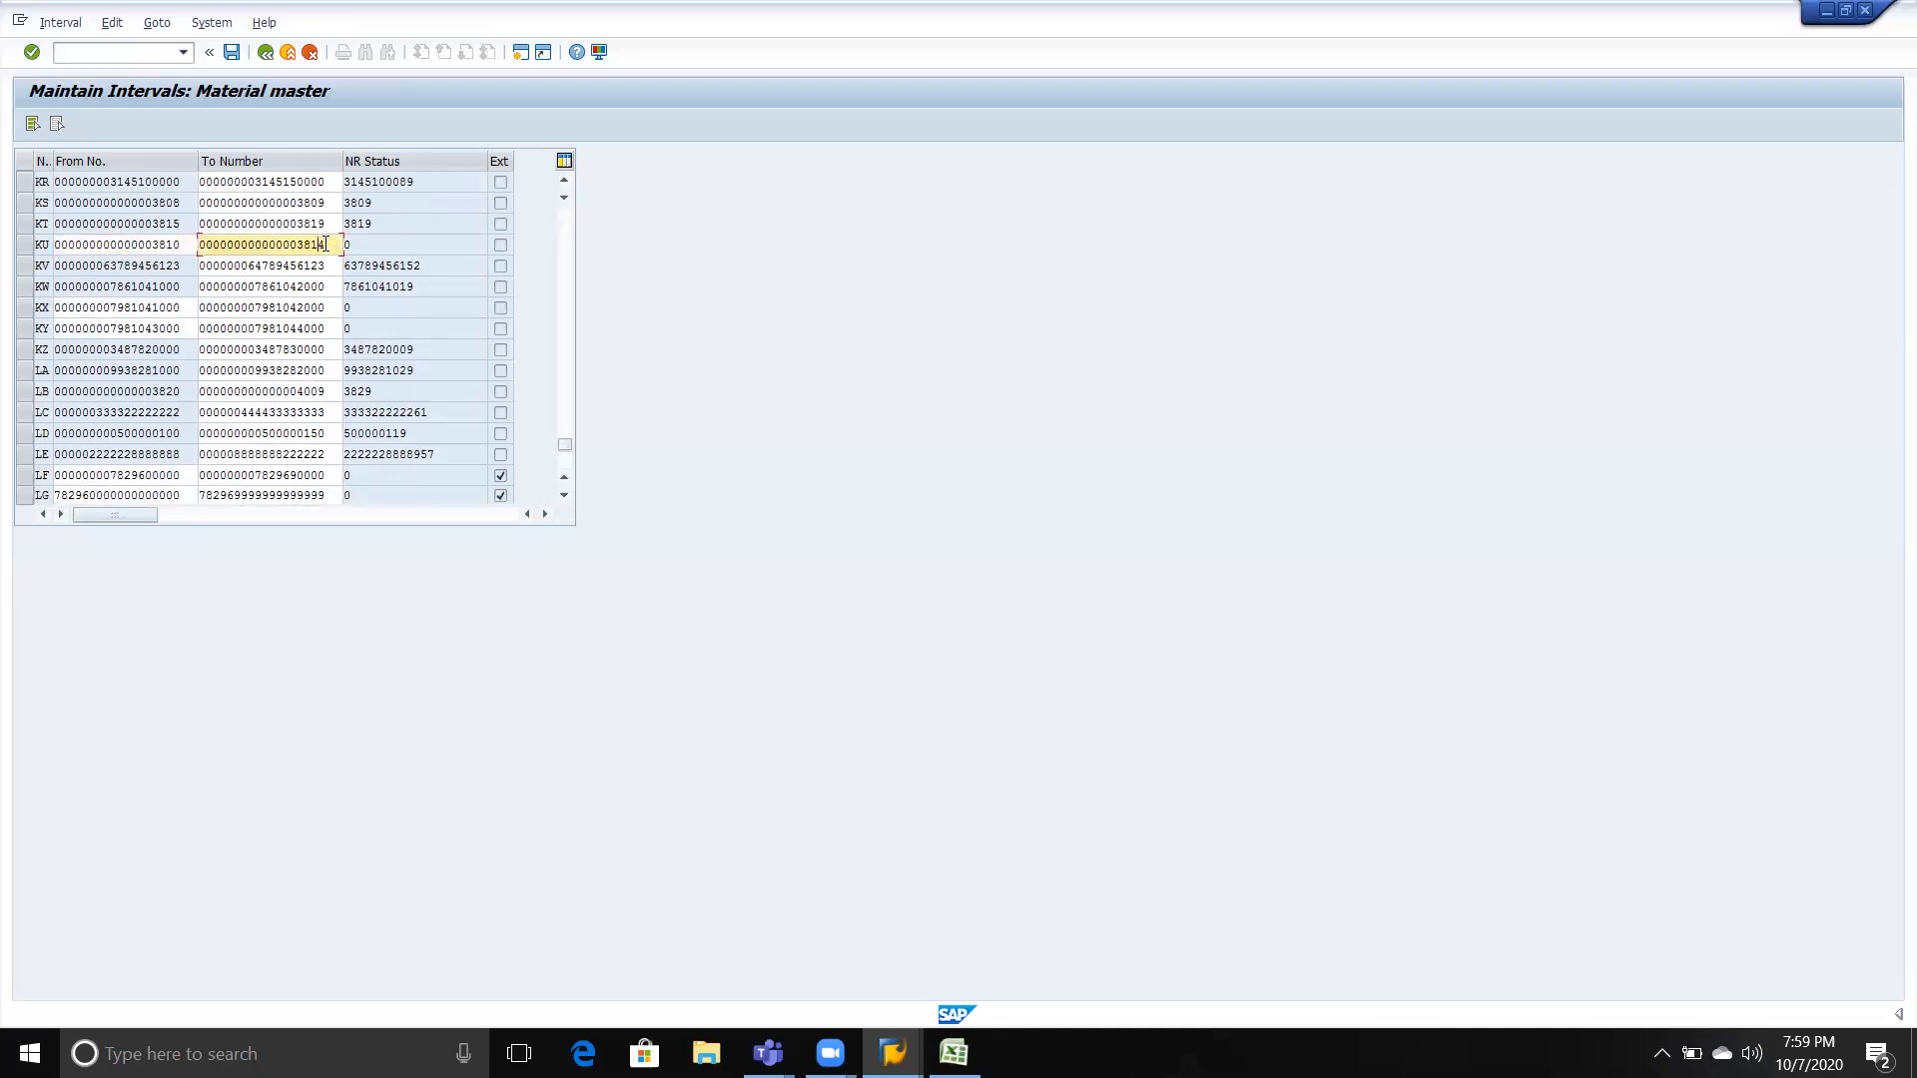
click(185, 248)
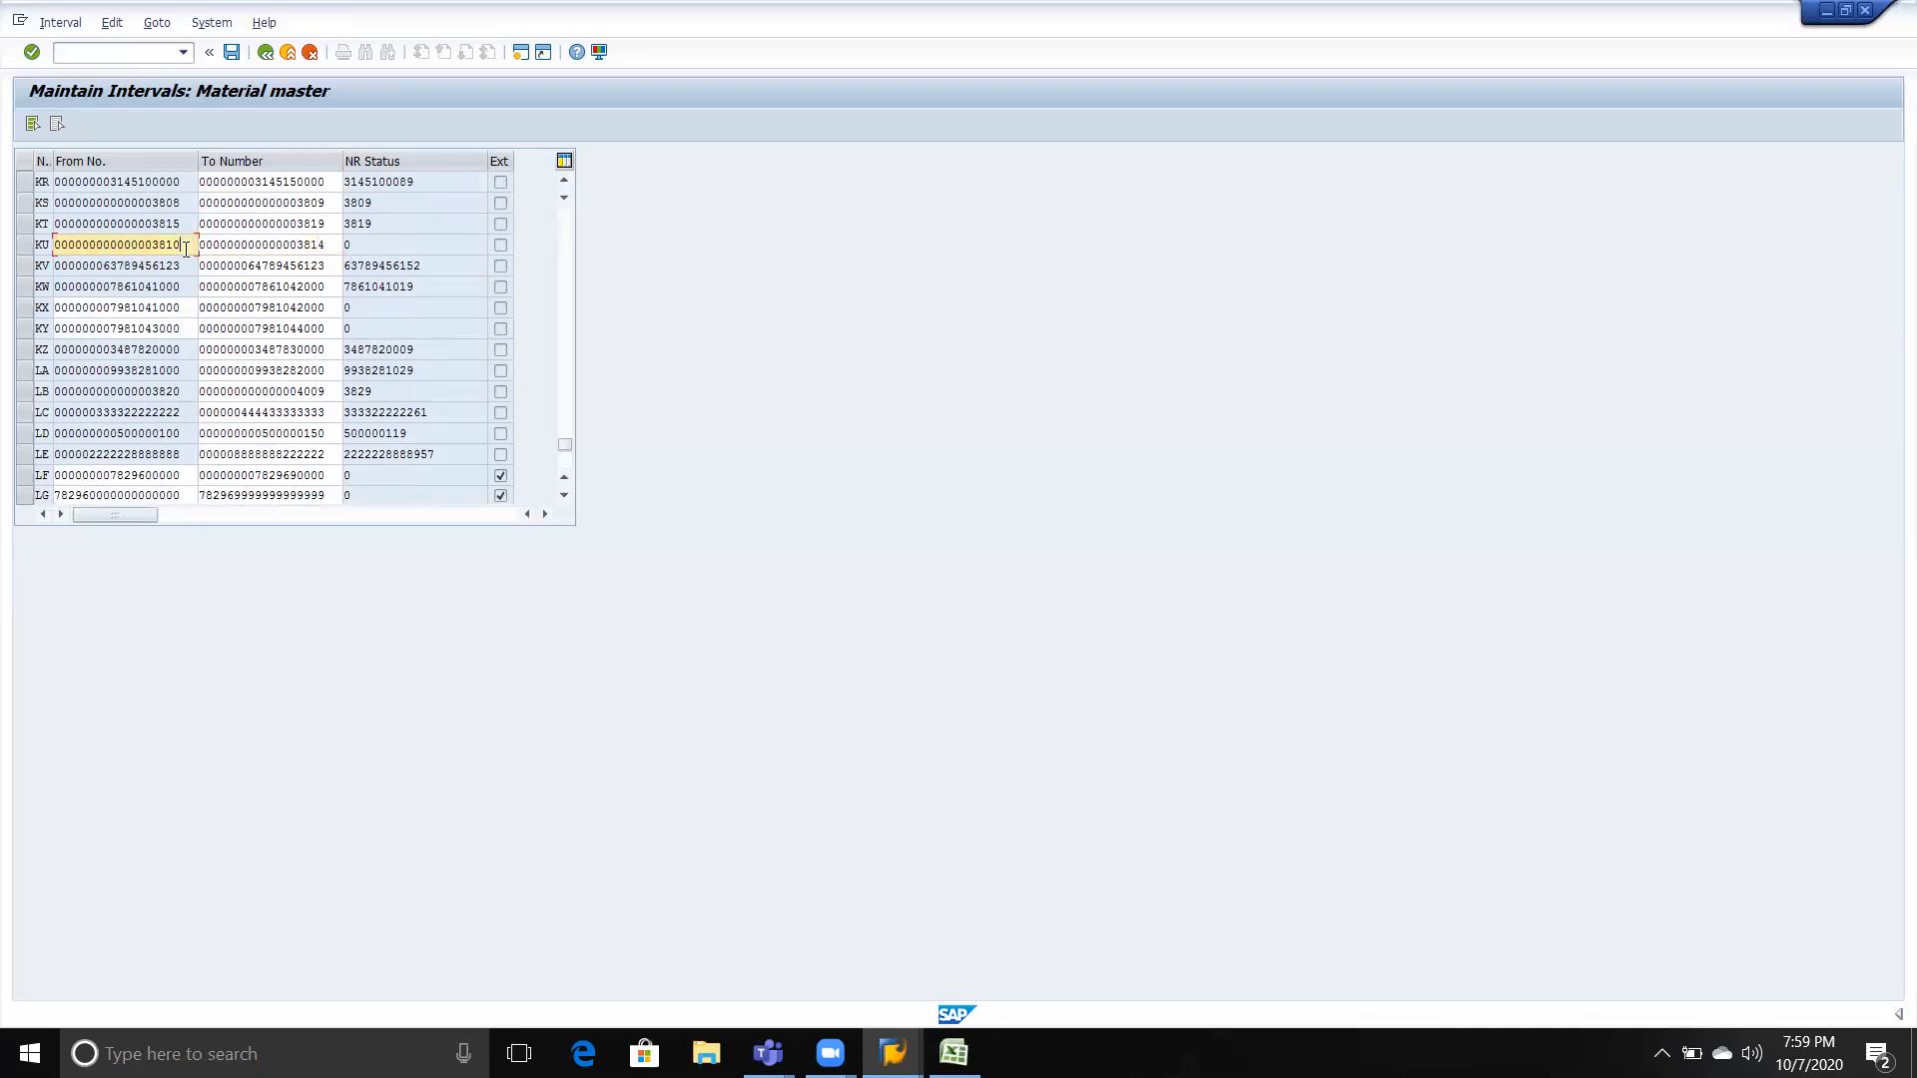
click(336, 247)
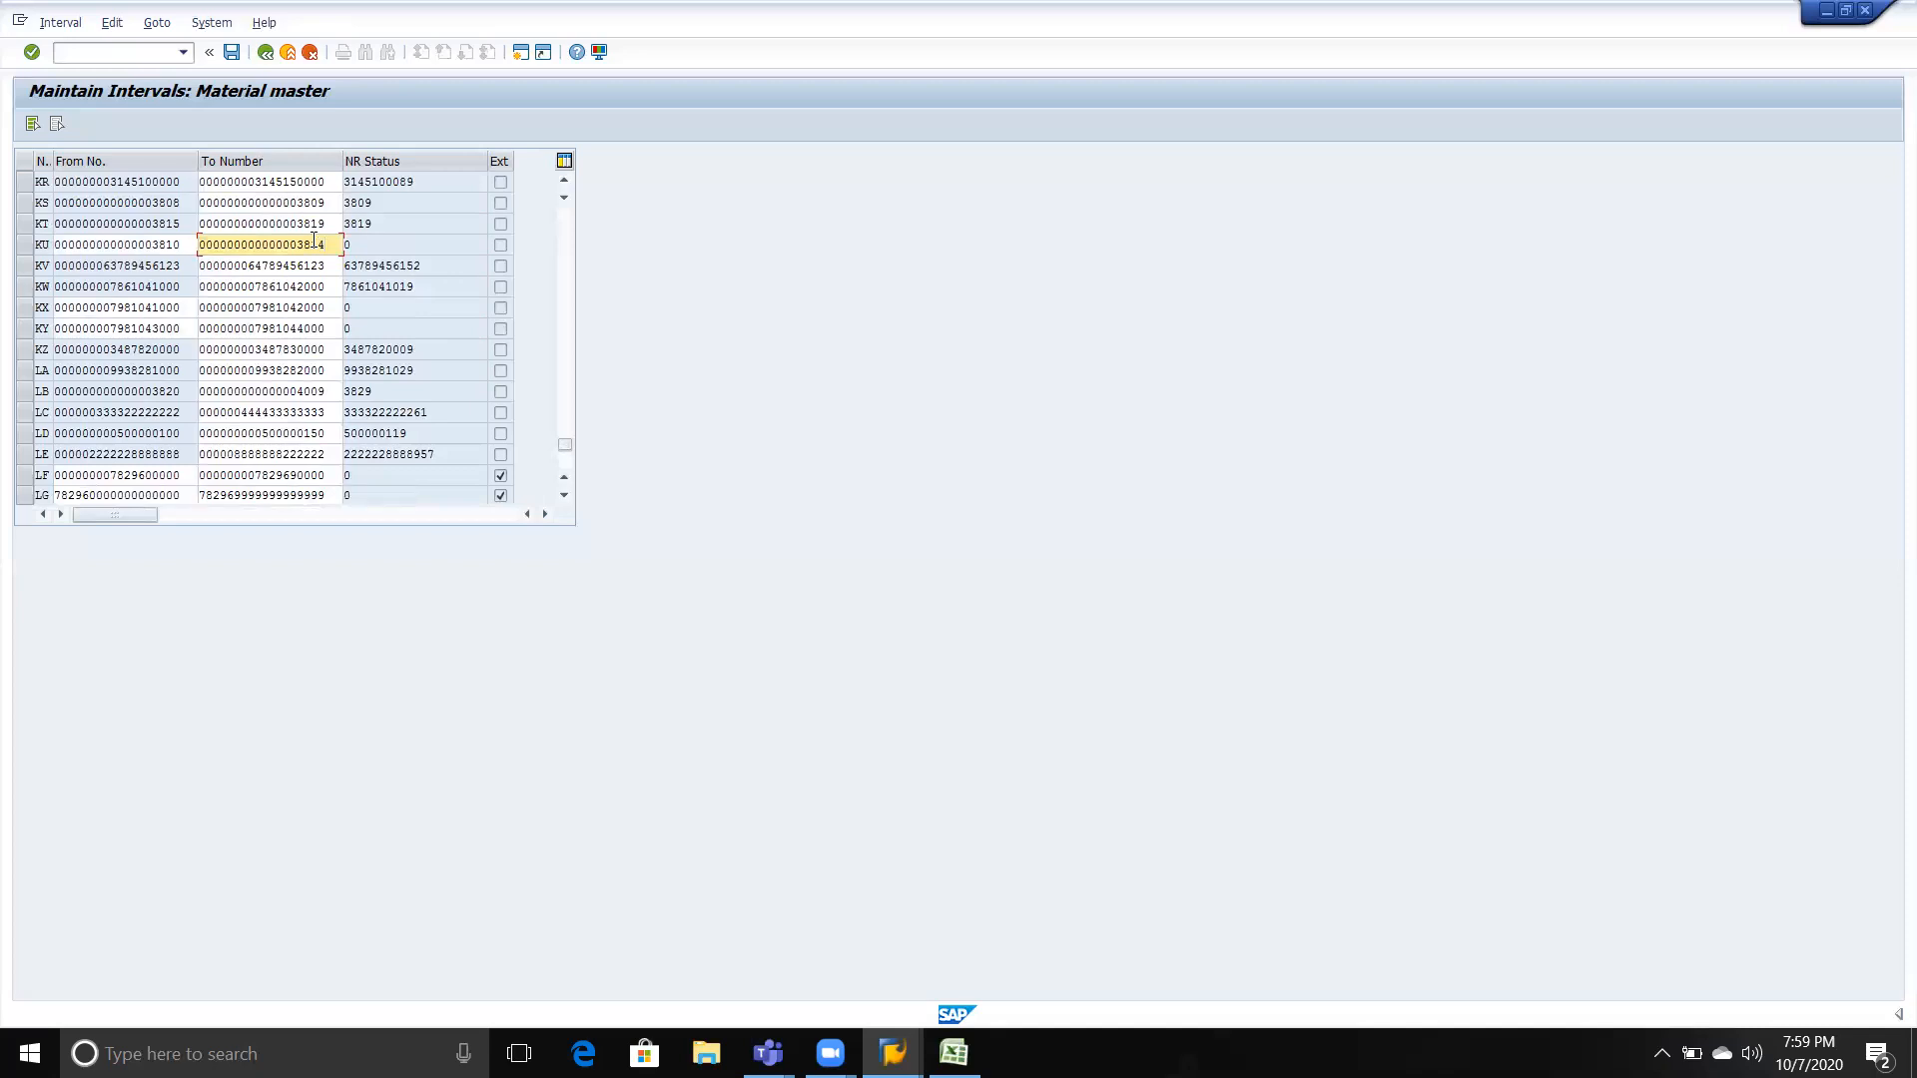
Set interval LB's end number to 3830, save the intervals and acknowledge the transport notice.
click(334, 391)
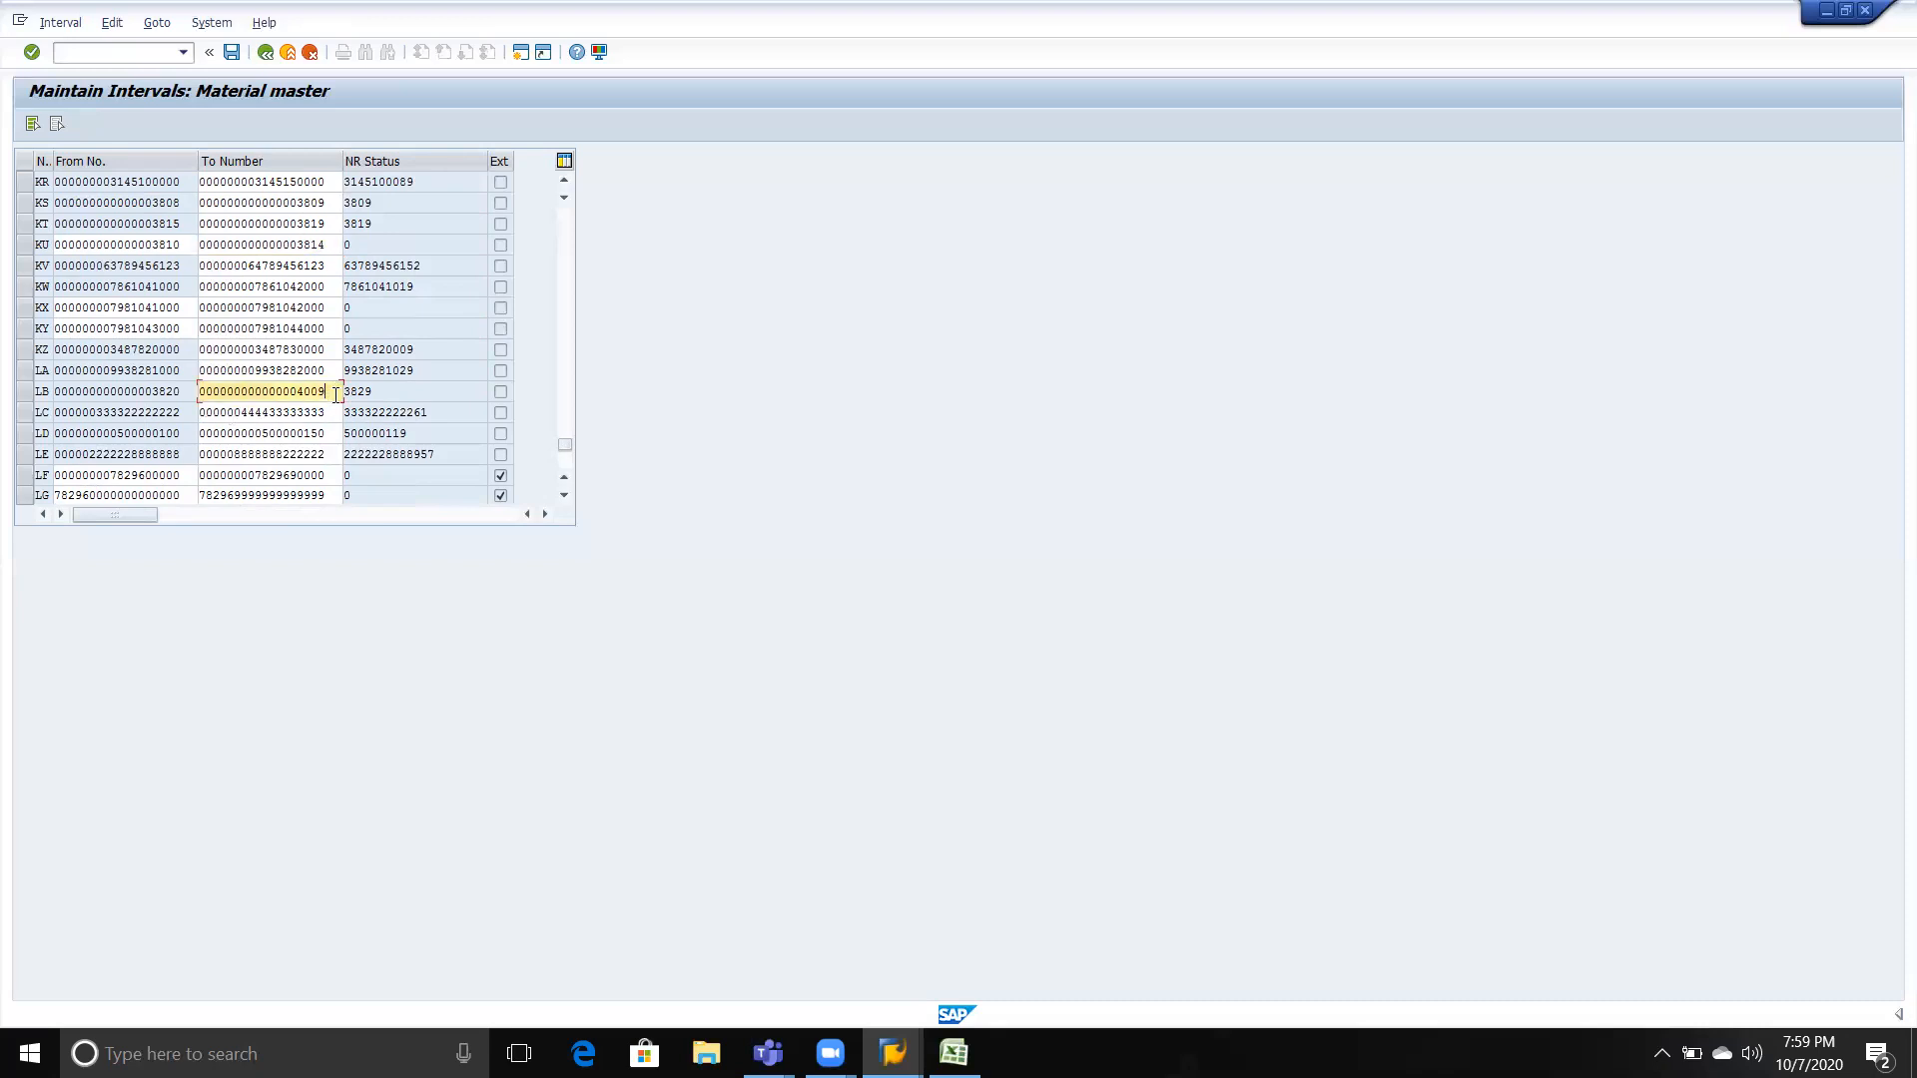
key(BackSpace)
key(BackSpace)
key(BackSpace)
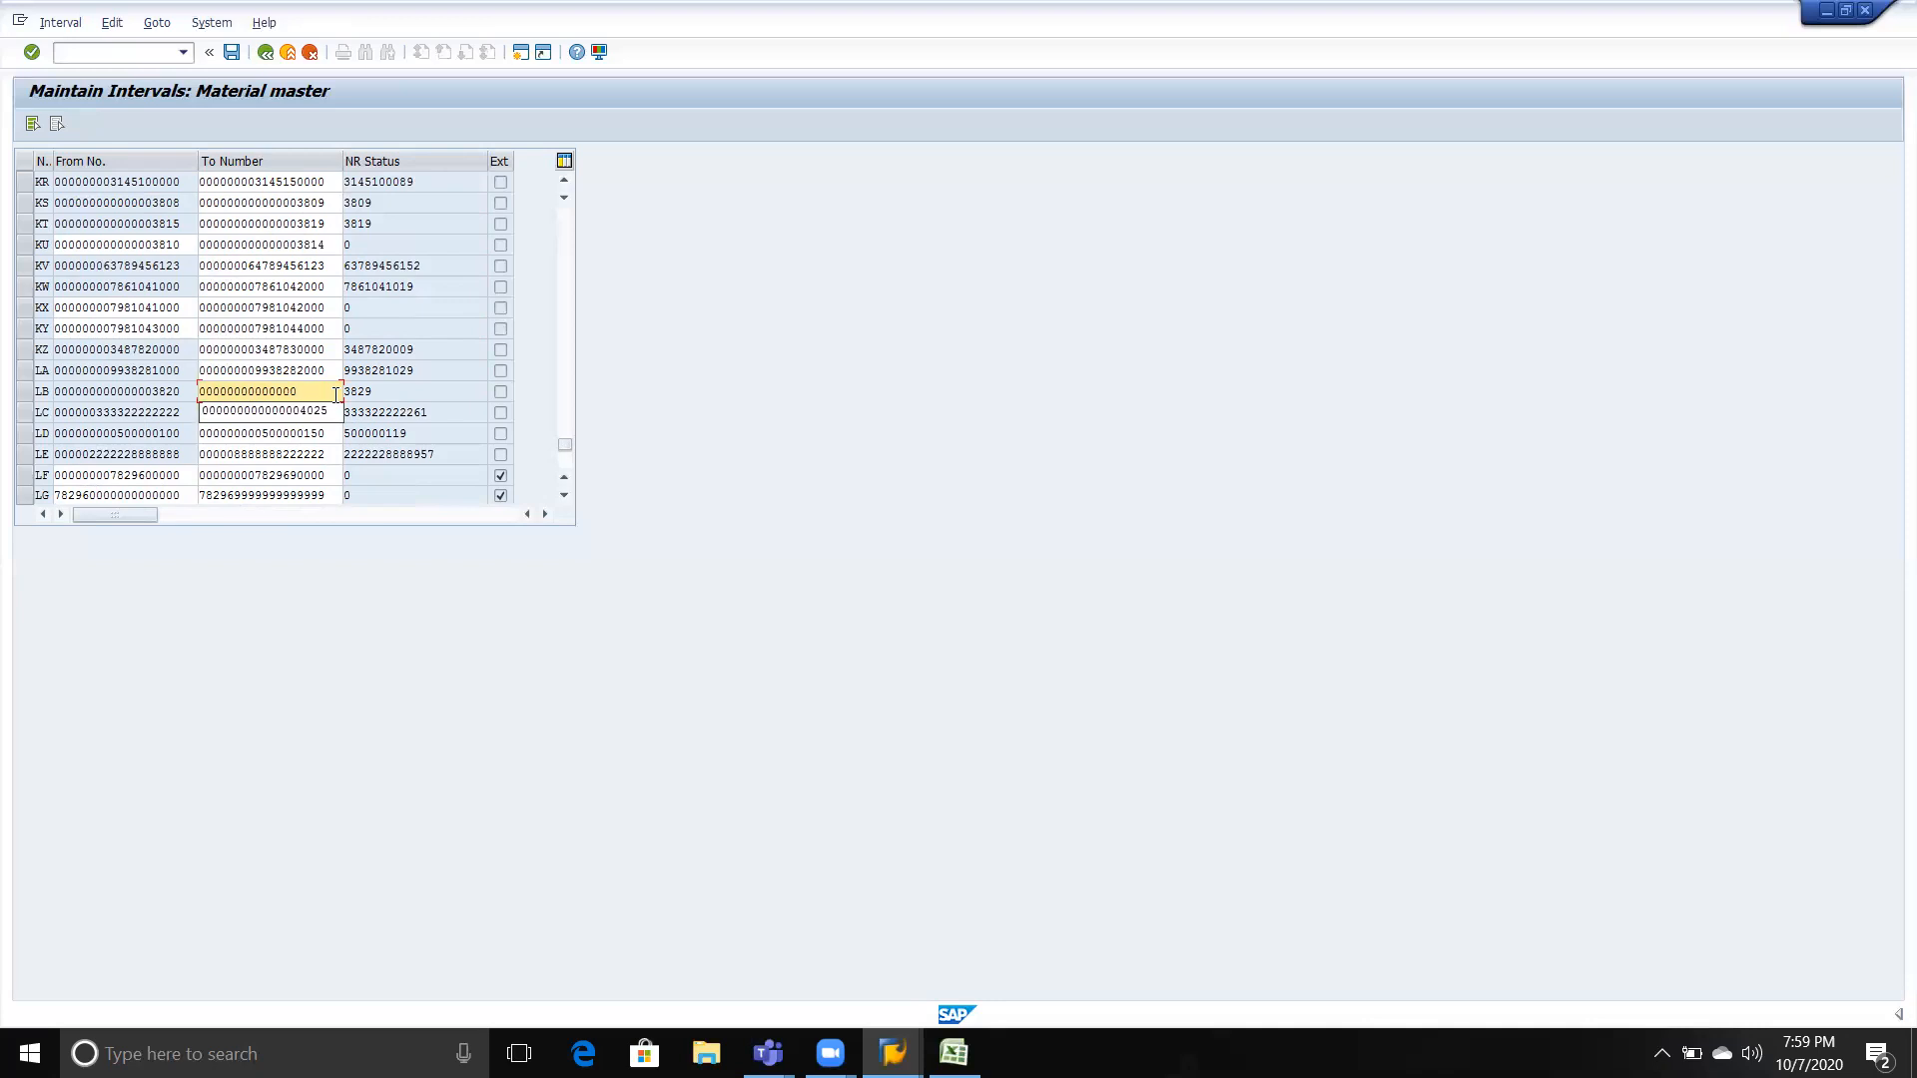
text(382)
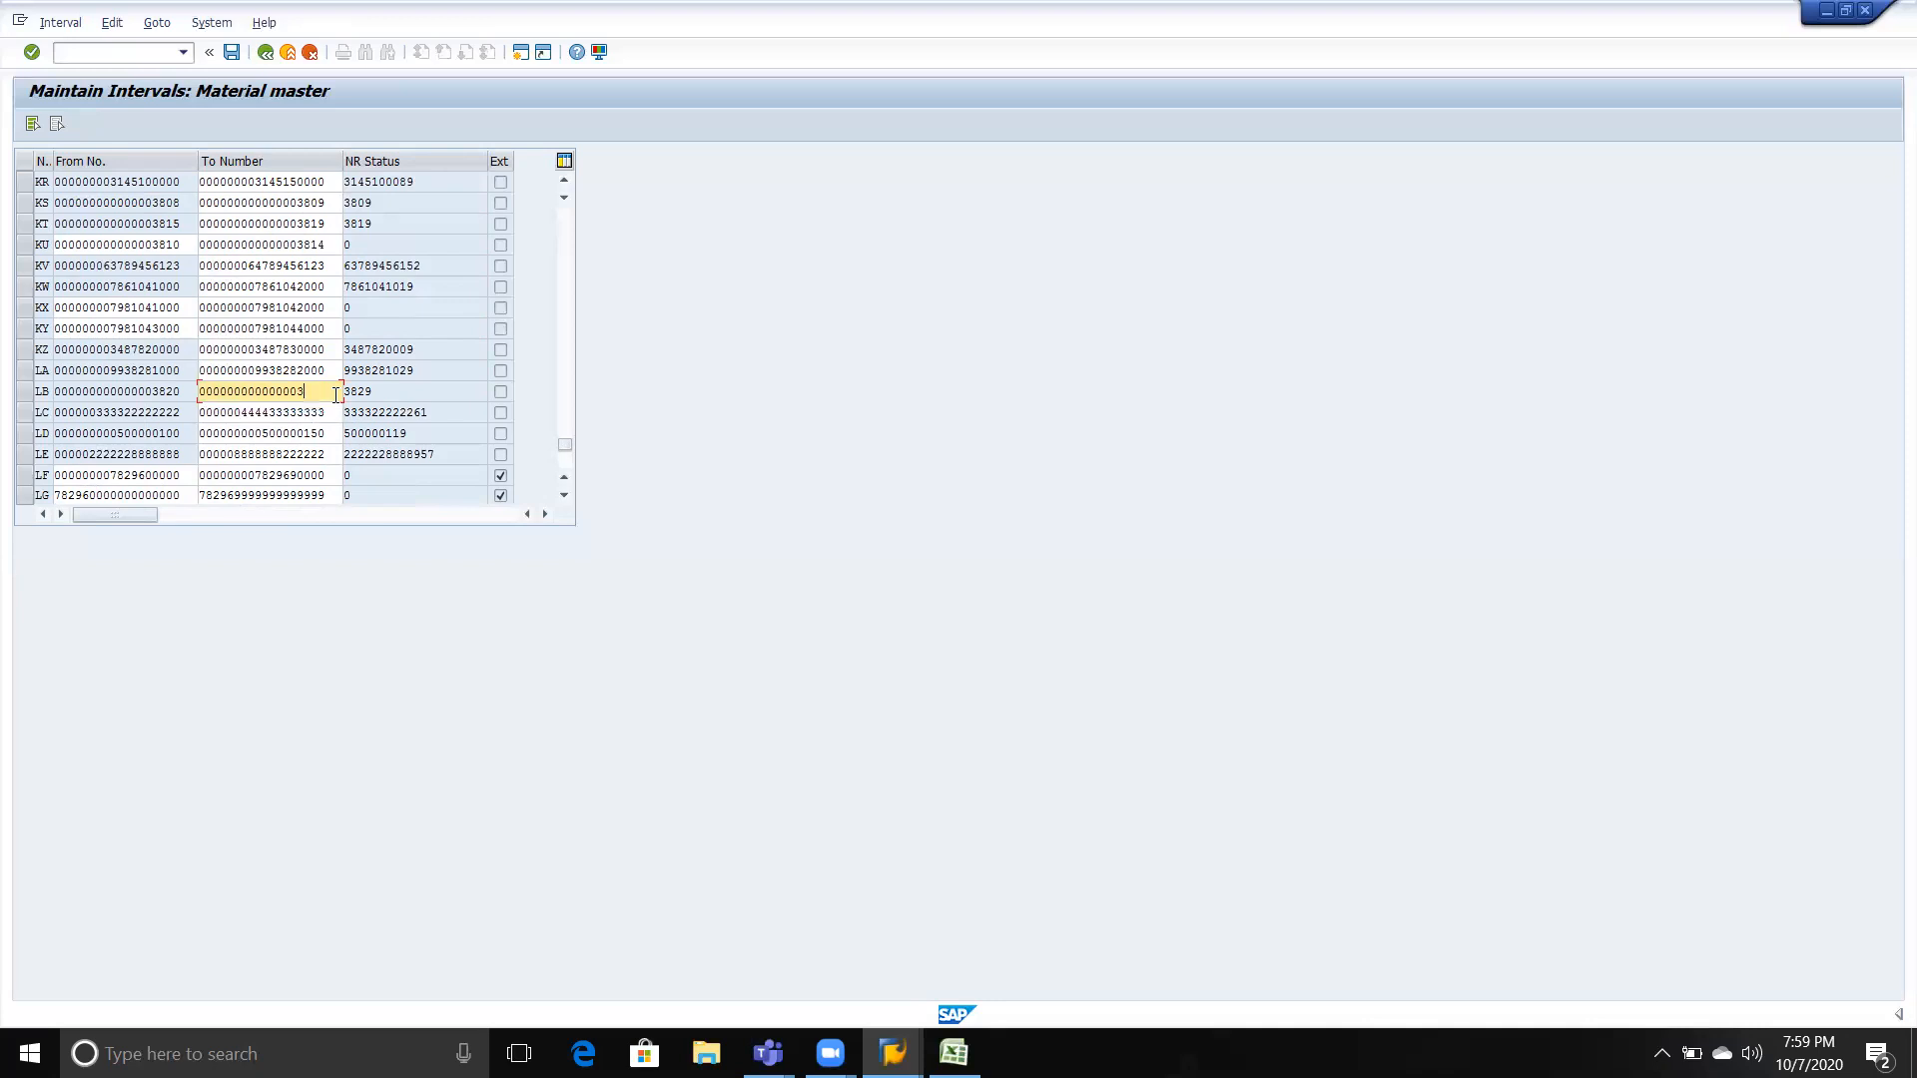
key(BackSpace)
key(BackSpace)
text(30)
double_click(336, 393)
key(ctrl+s)
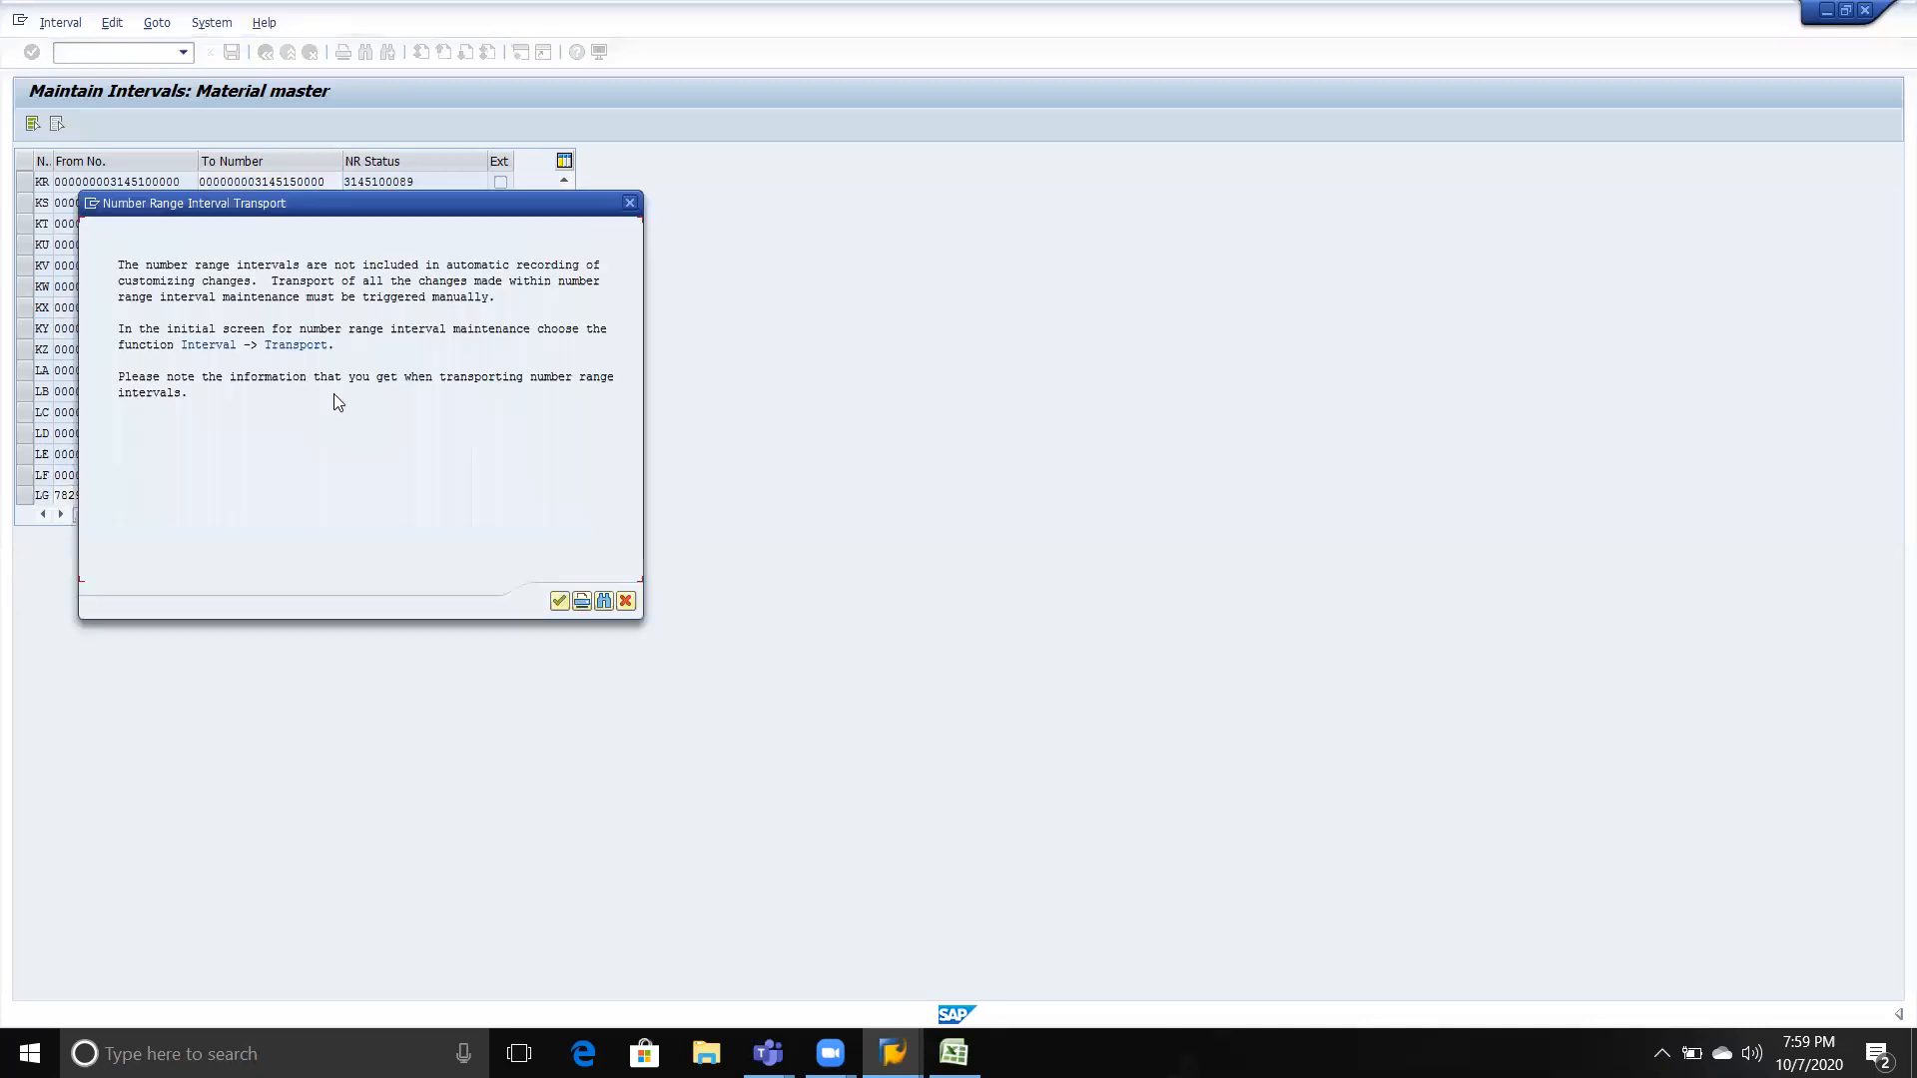
click(559, 603)
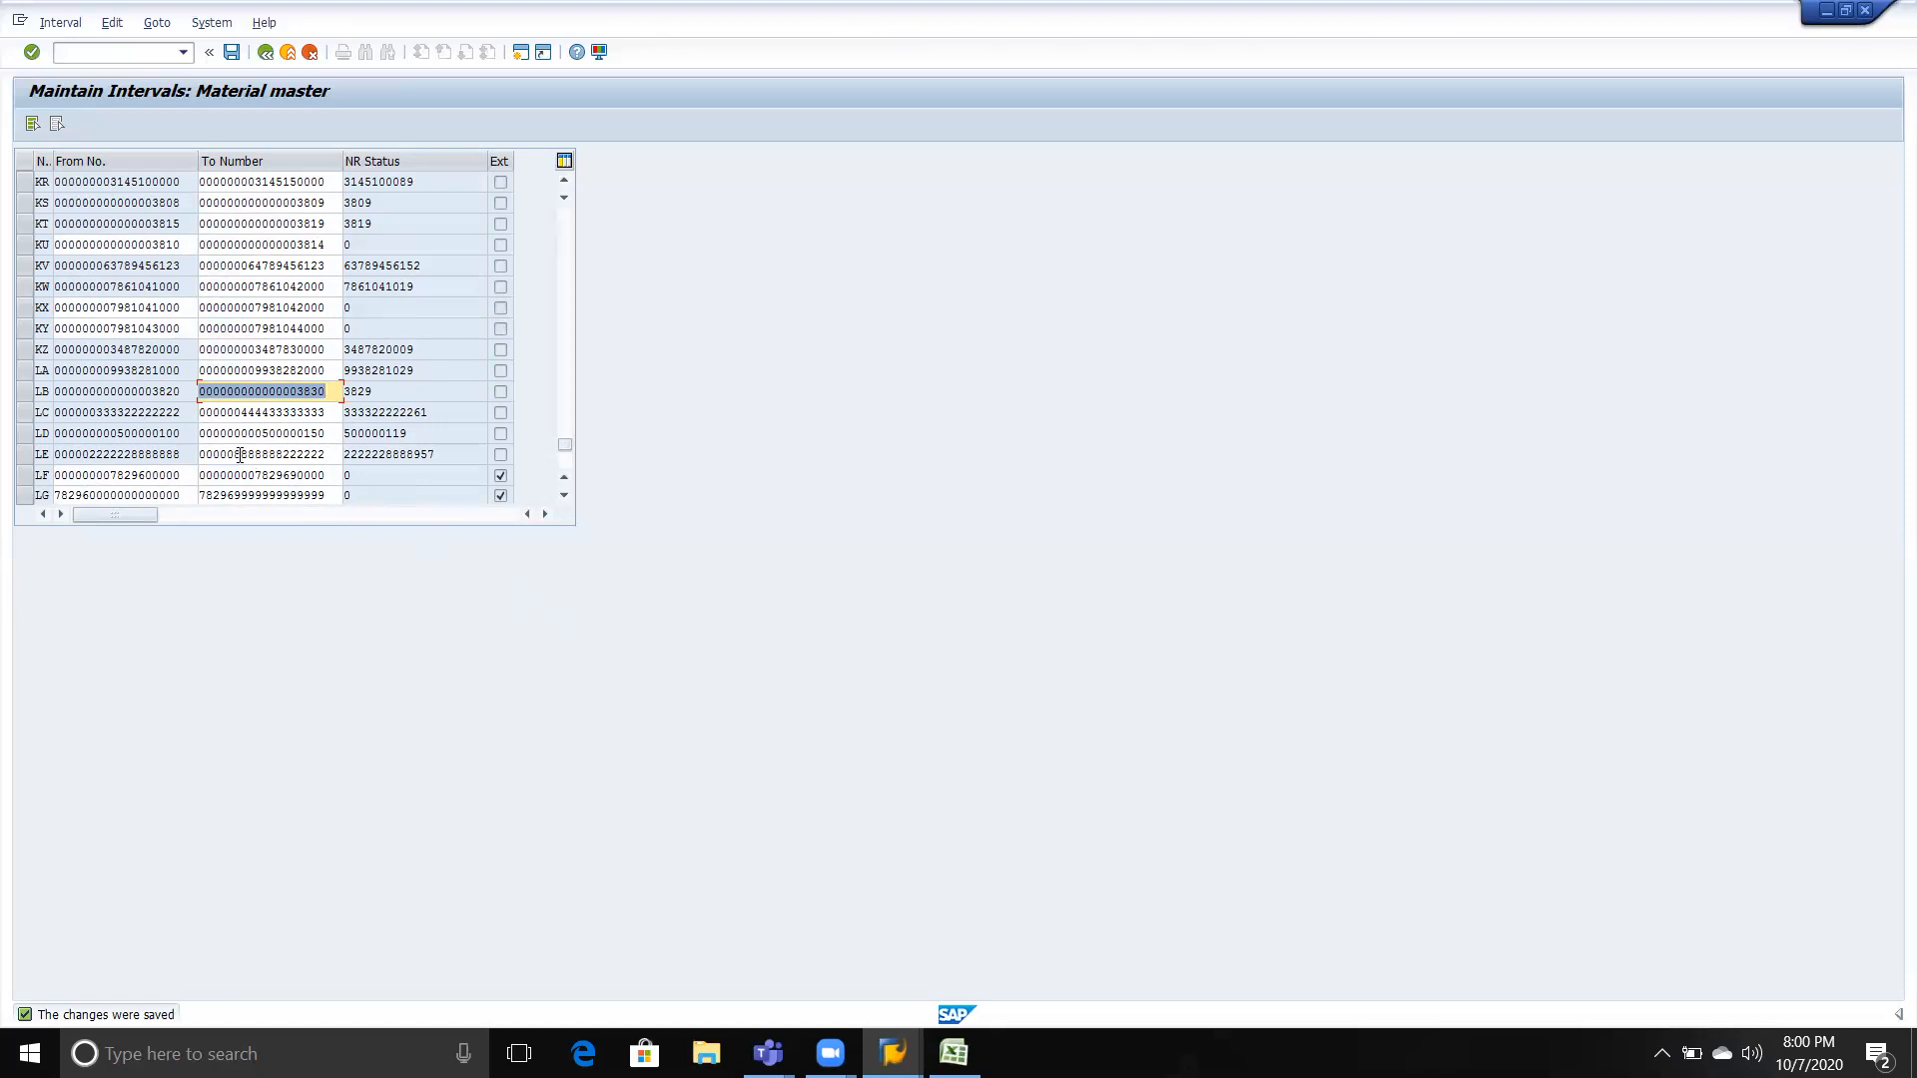
Check the Material Type and number Ranges t-codes in the Excel workbook, and return to the SAP interval maintenance.
key(alt+Tab)
key(alt+Tab)
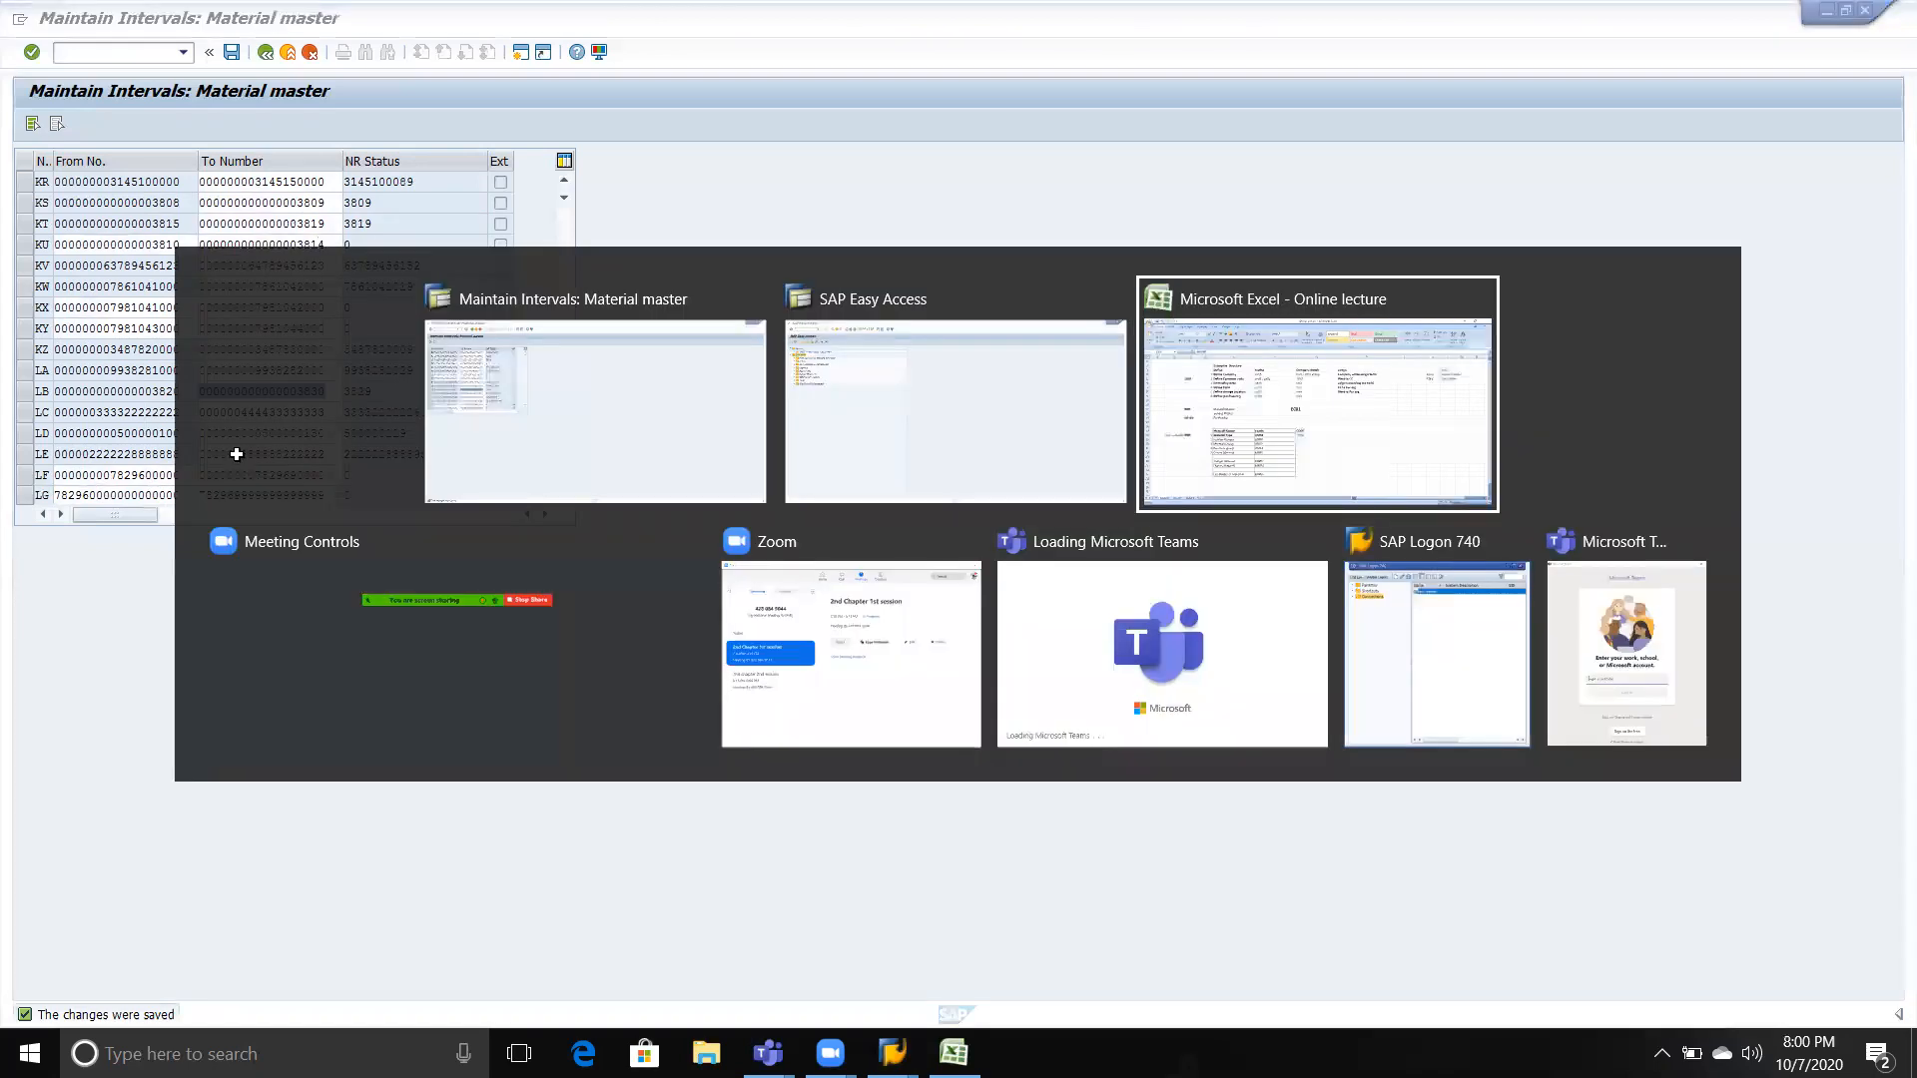
click(452, 668)
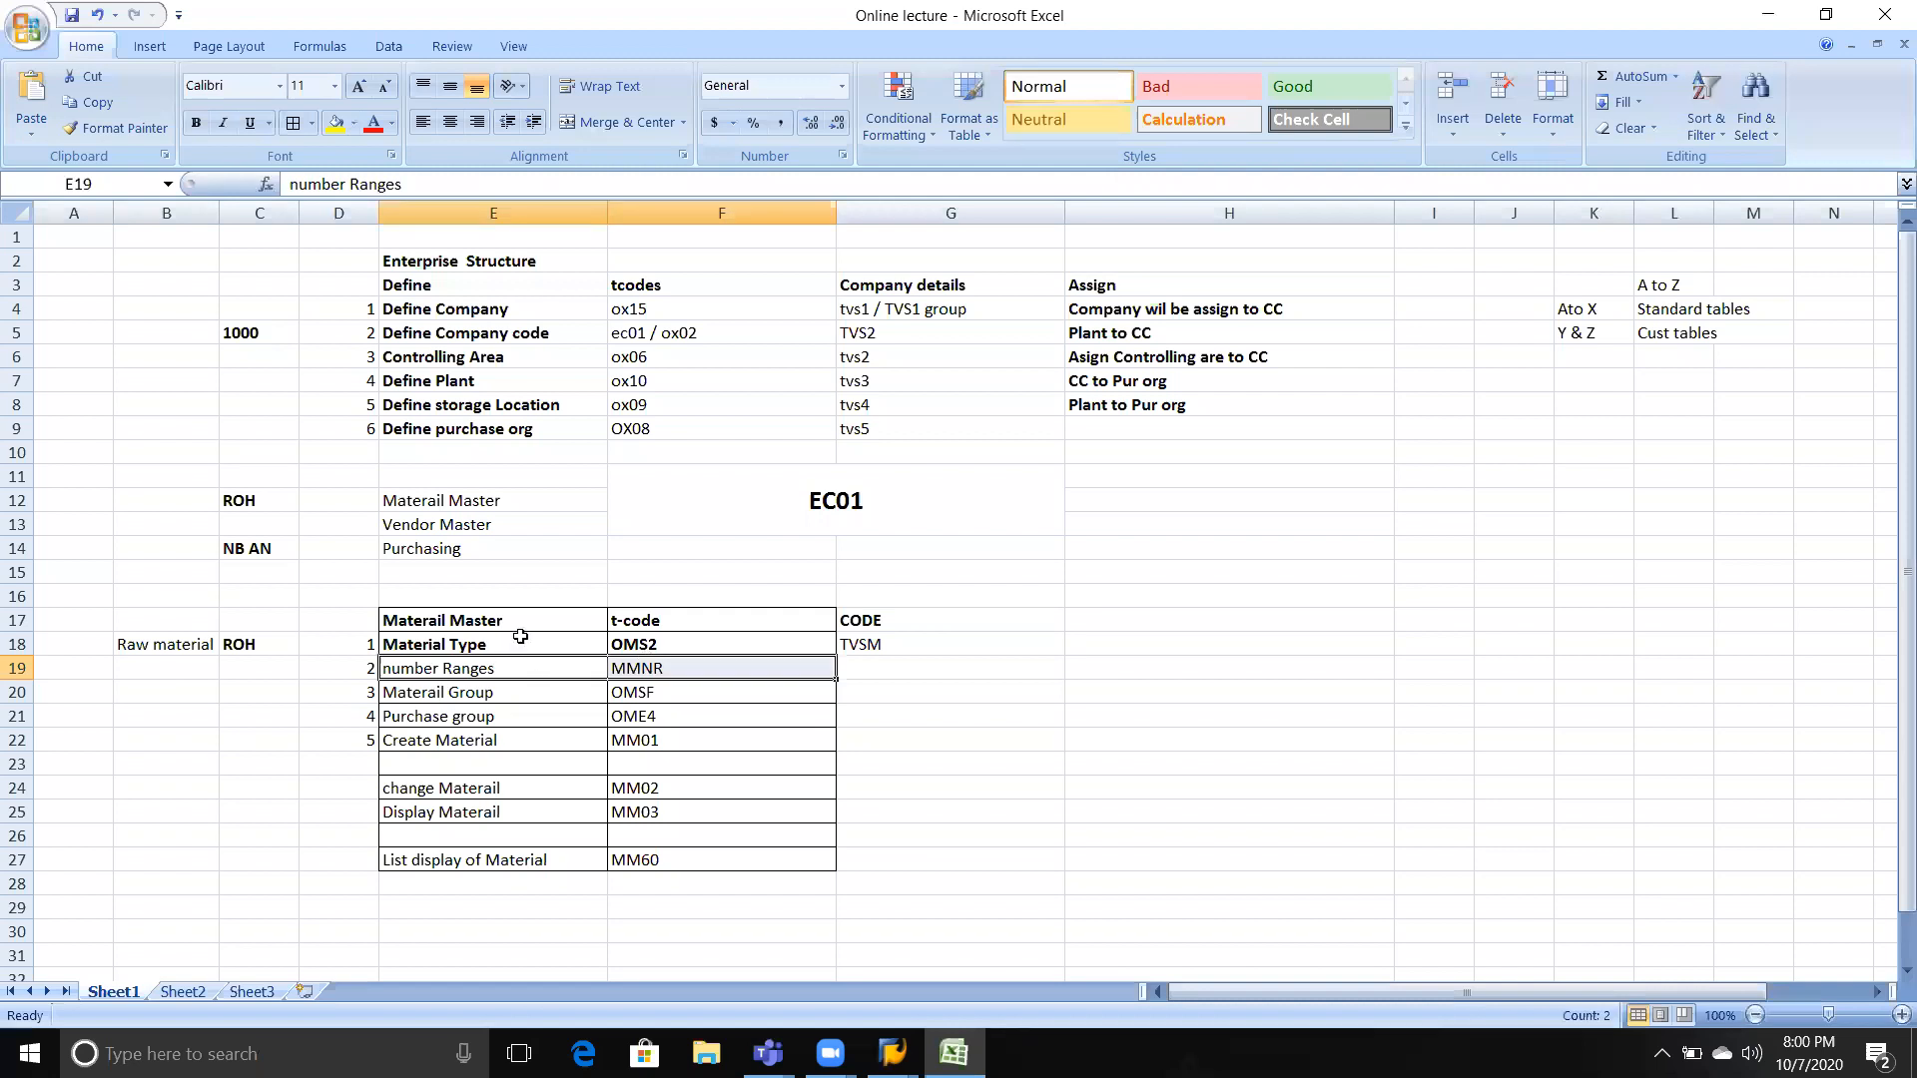
drag(514, 644, 647, 639)
drag(504, 667, 671, 667)
key(alt+Tab)
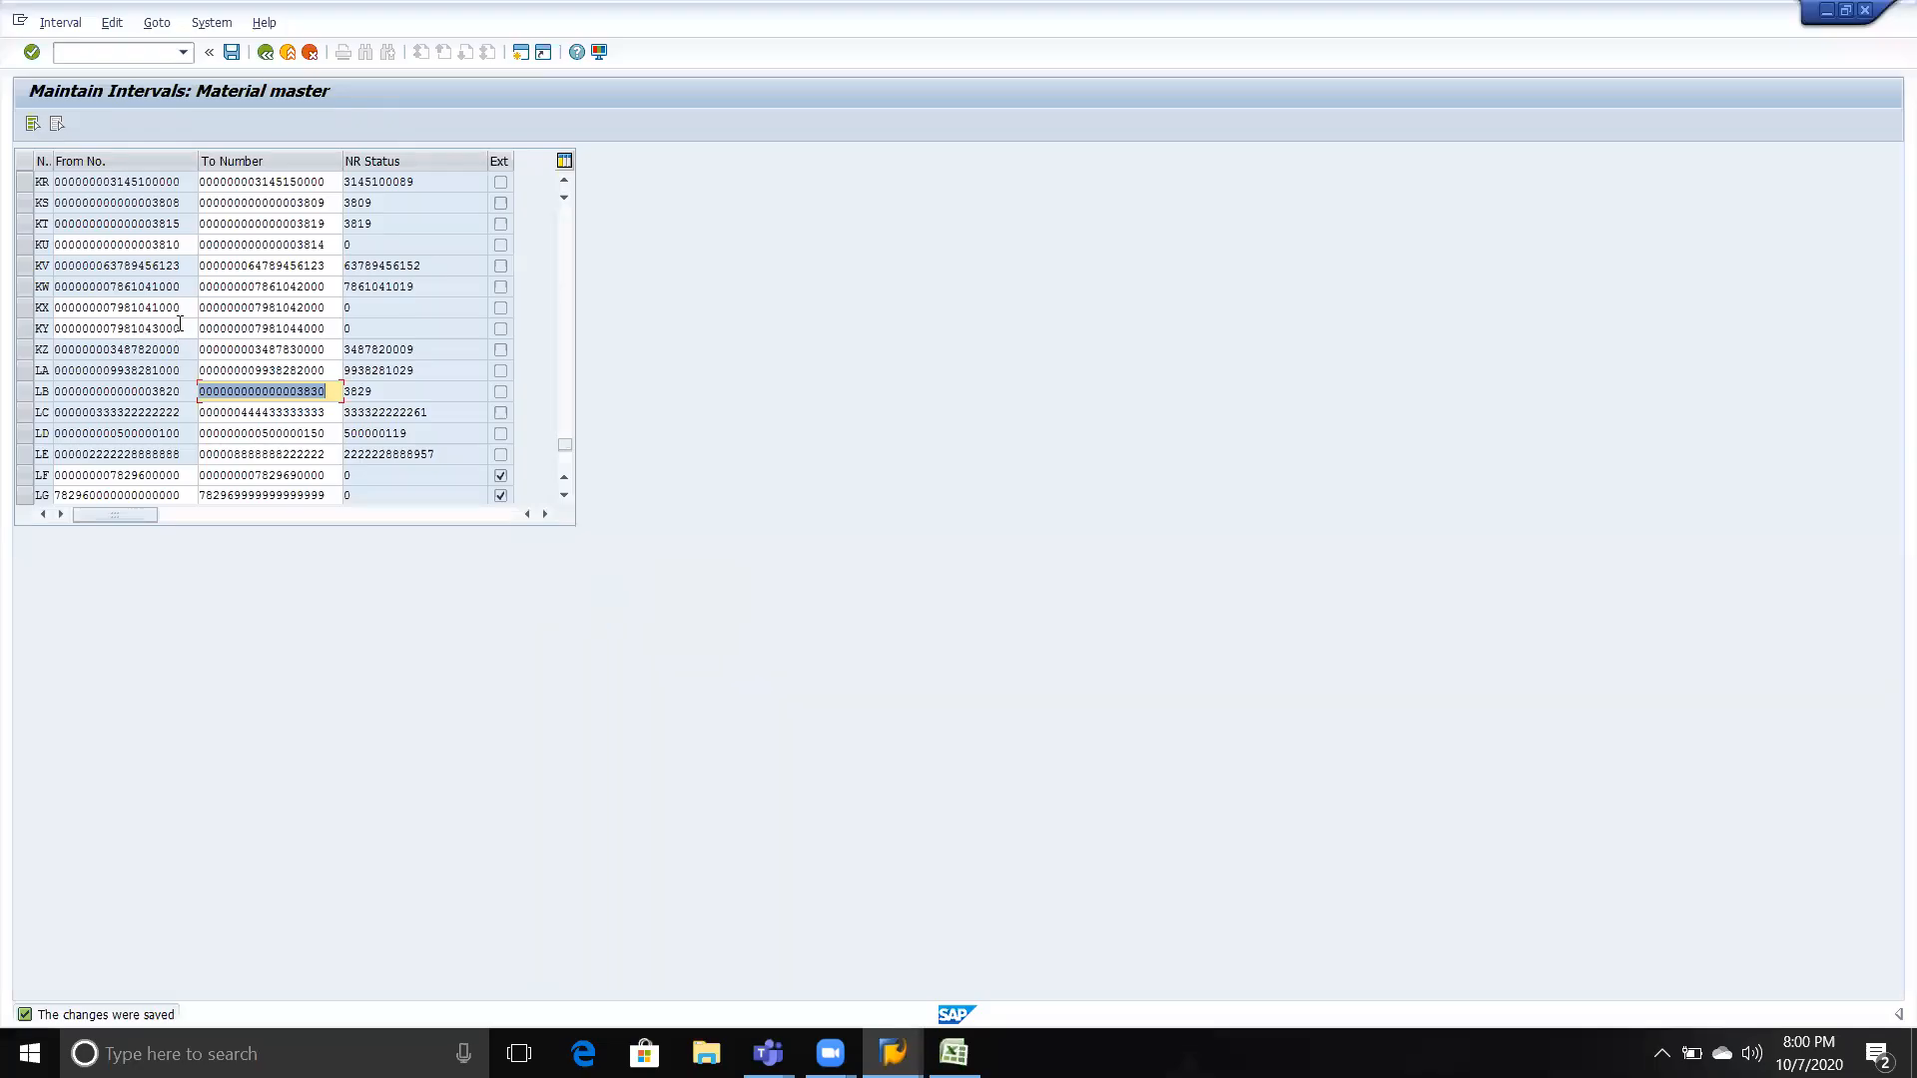
Examine interval KX's start number and compare interval LB's end number with its current status.
drag(190, 309, 30, 316)
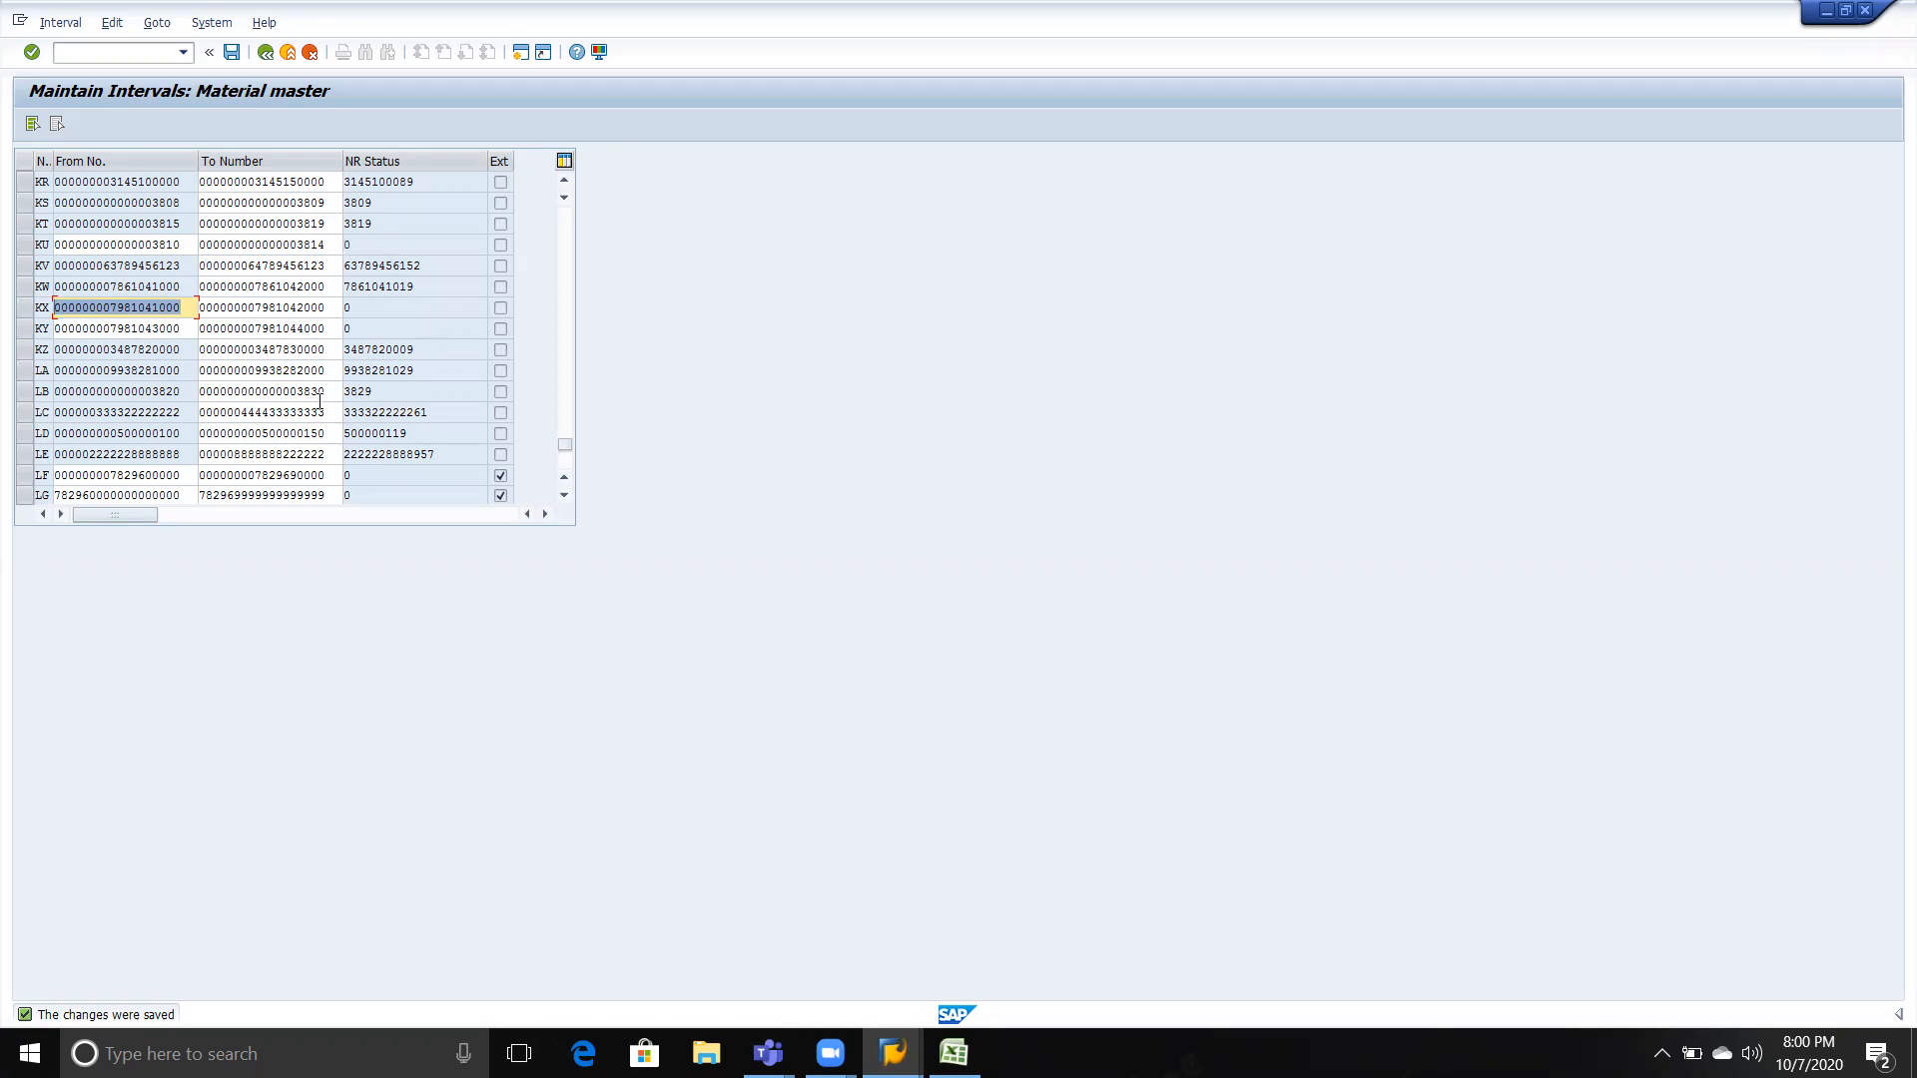
drag(327, 391, 292, 391)
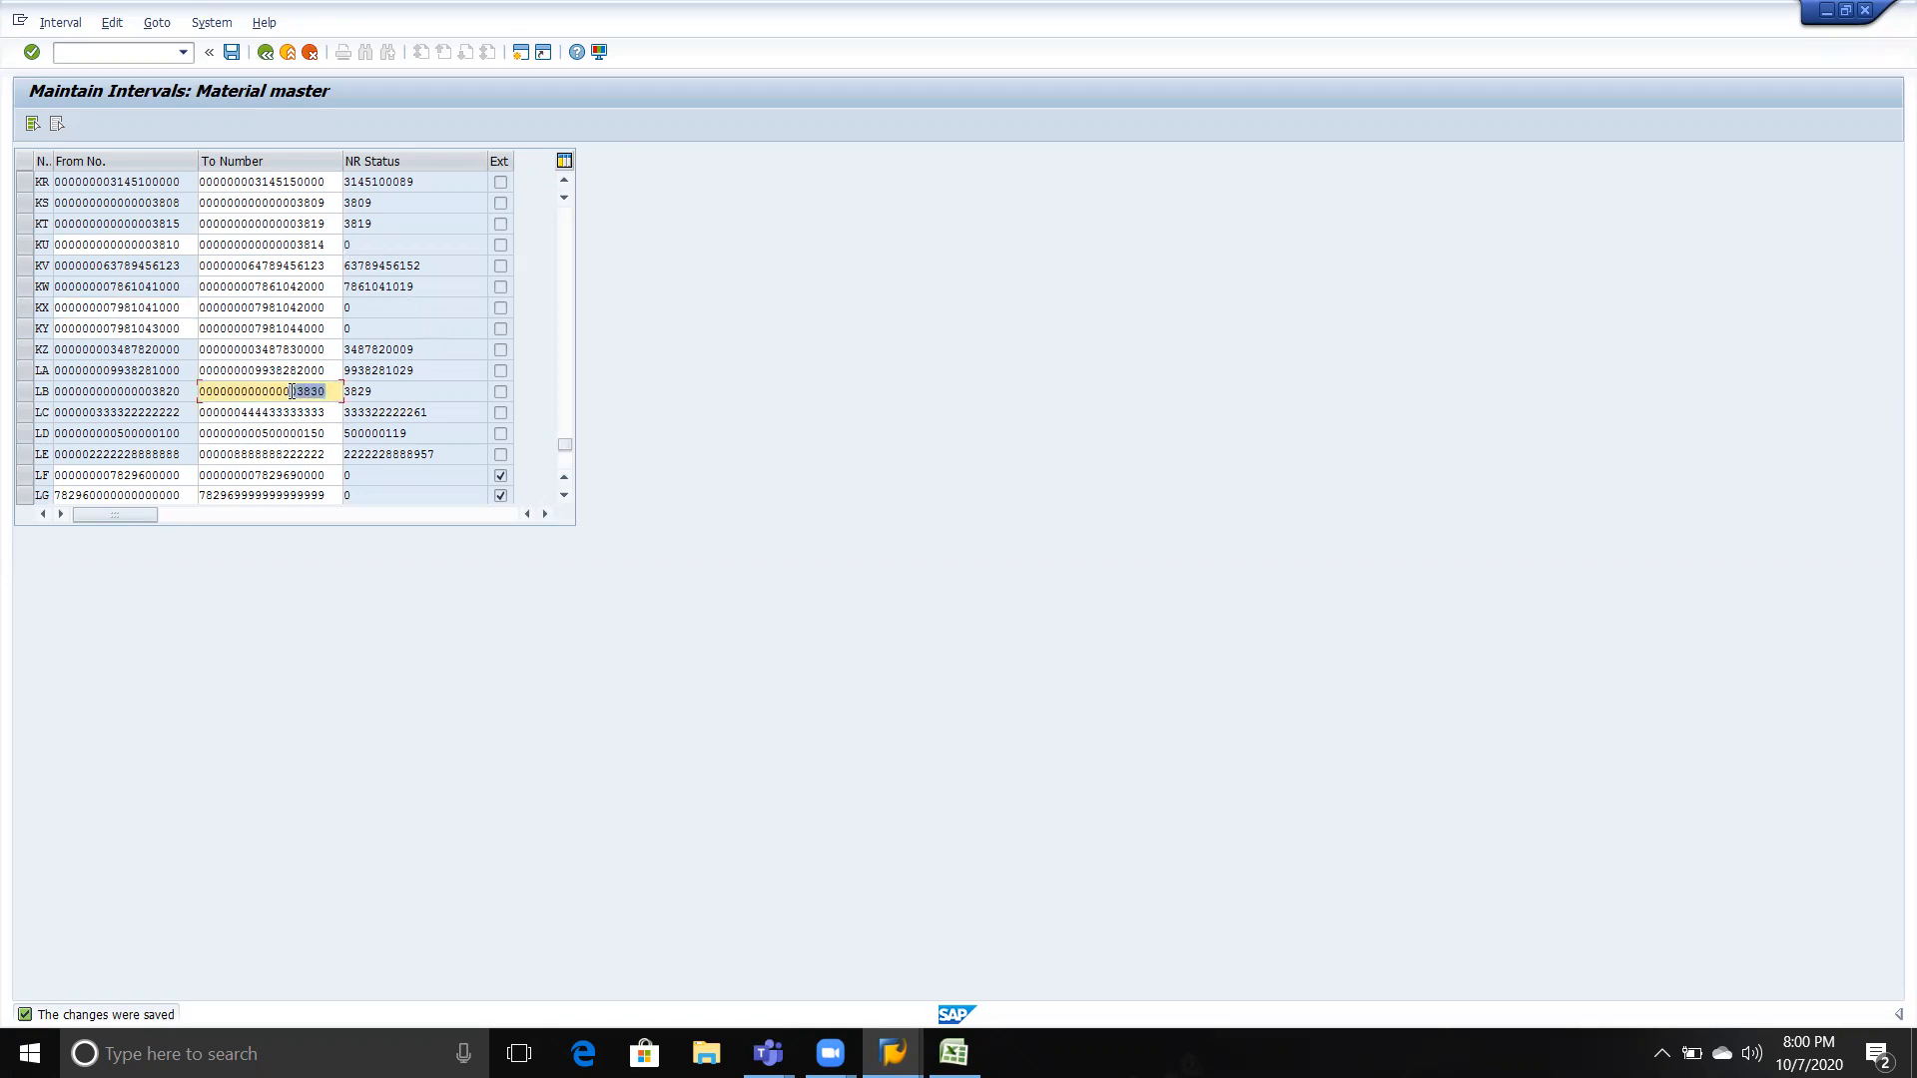
click(325, 390)
drag(378, 391, 307, 393)
key(Return)
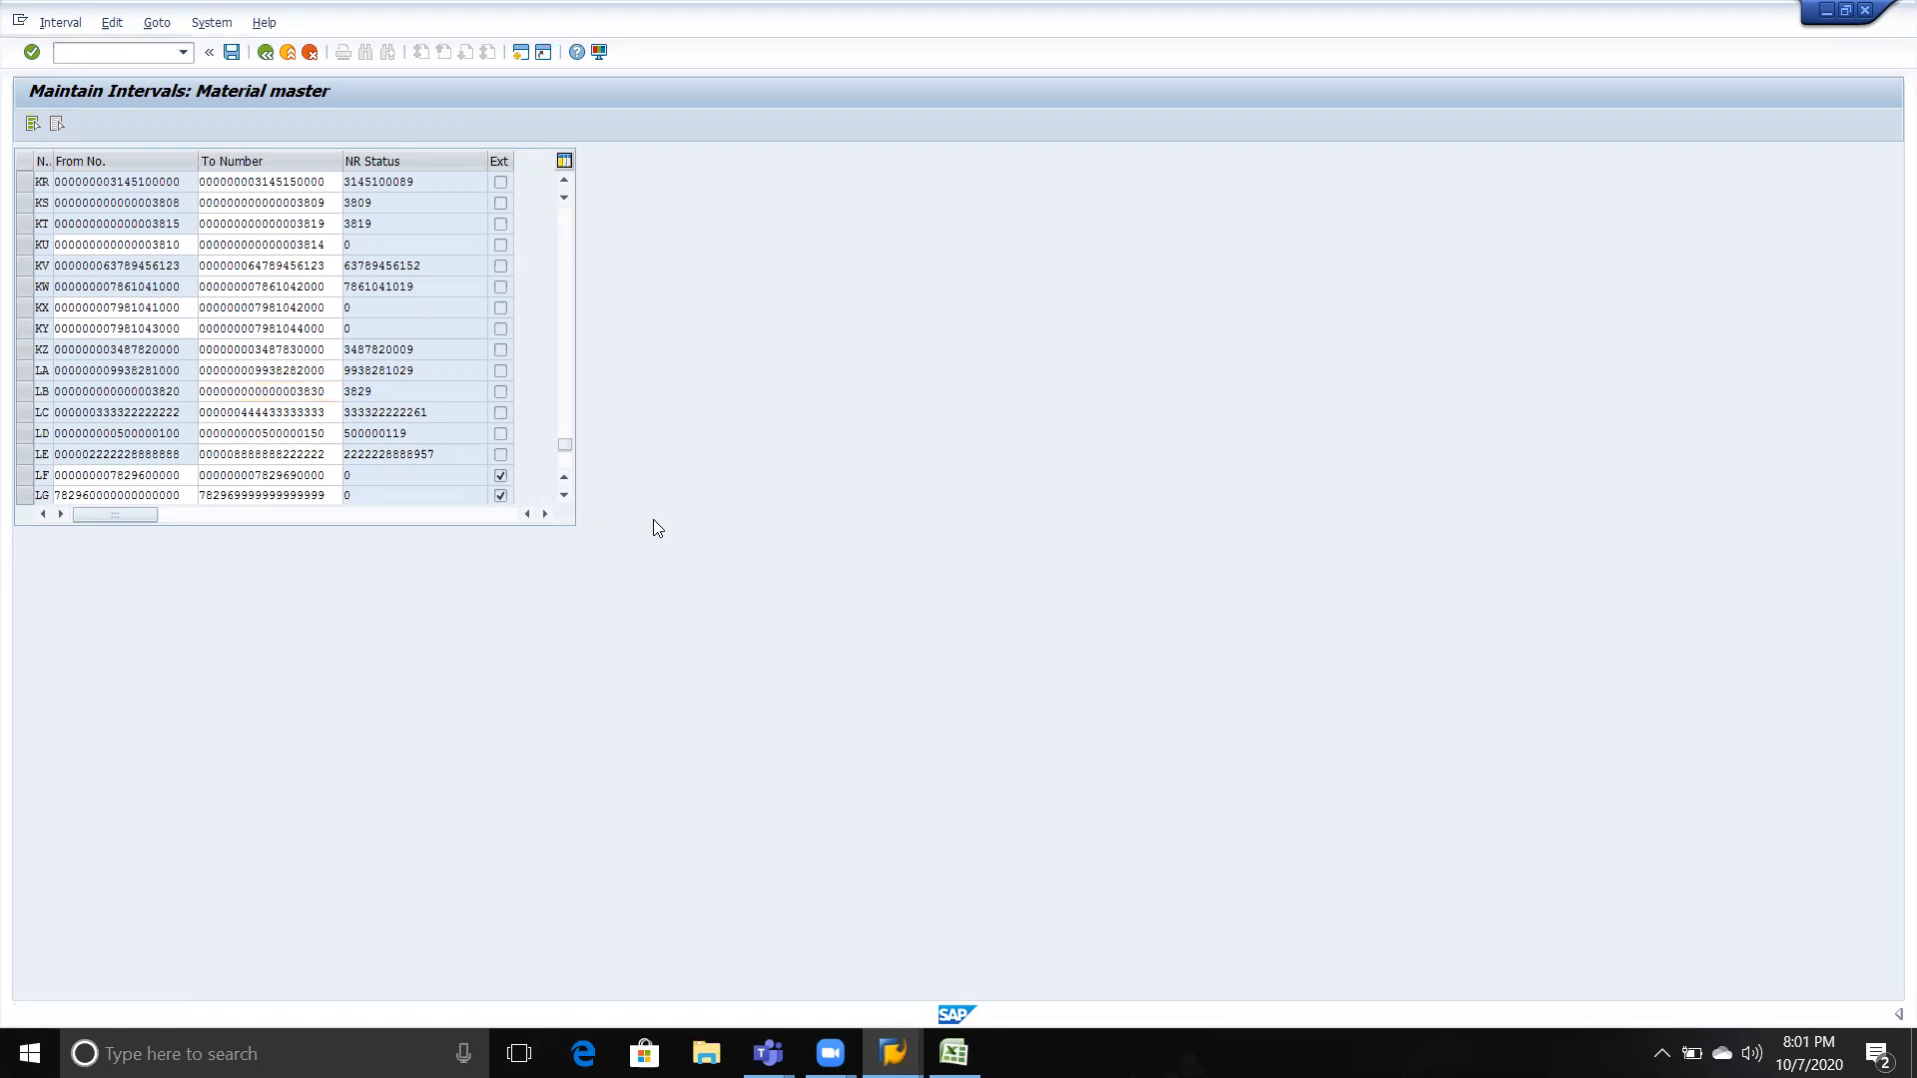
Leave the intervals, open group maintenance in change mode and create a group named "TVSM number ranges".
click(265, 52)
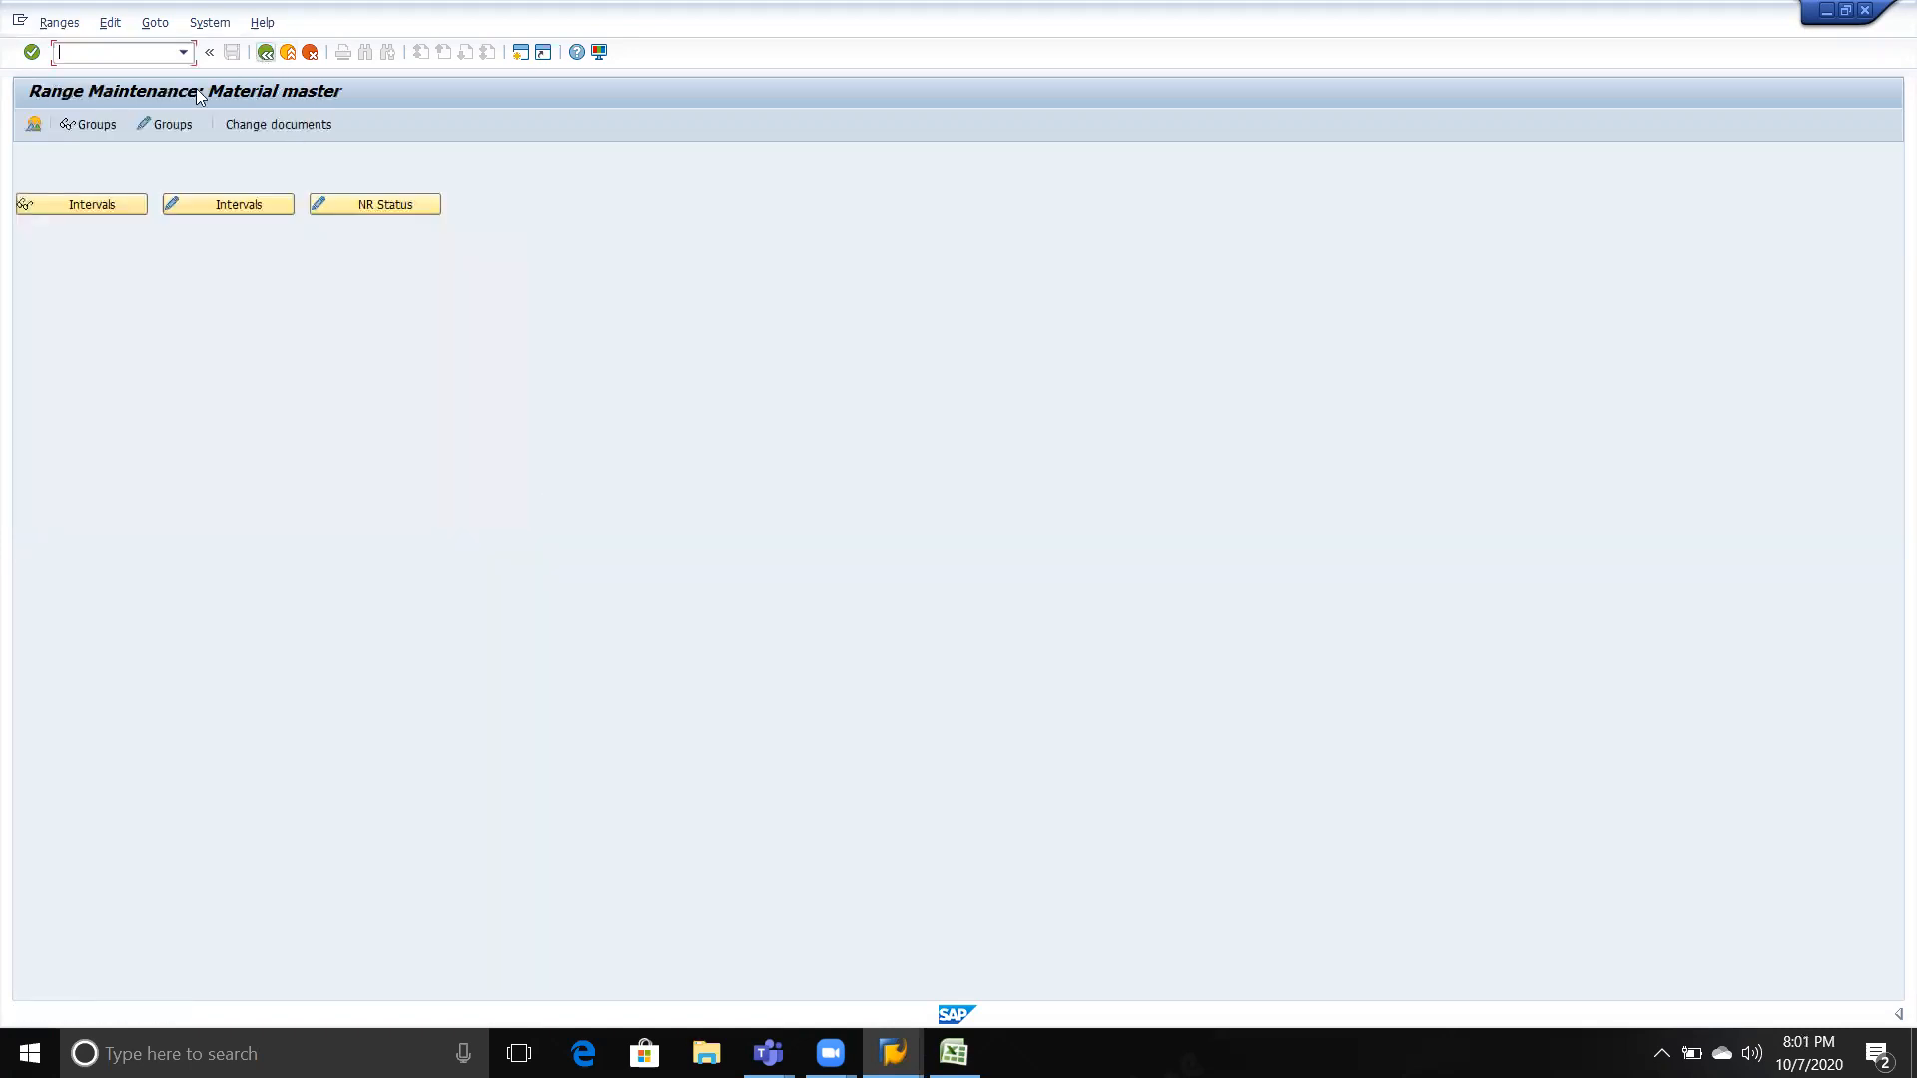
click(160, 126)
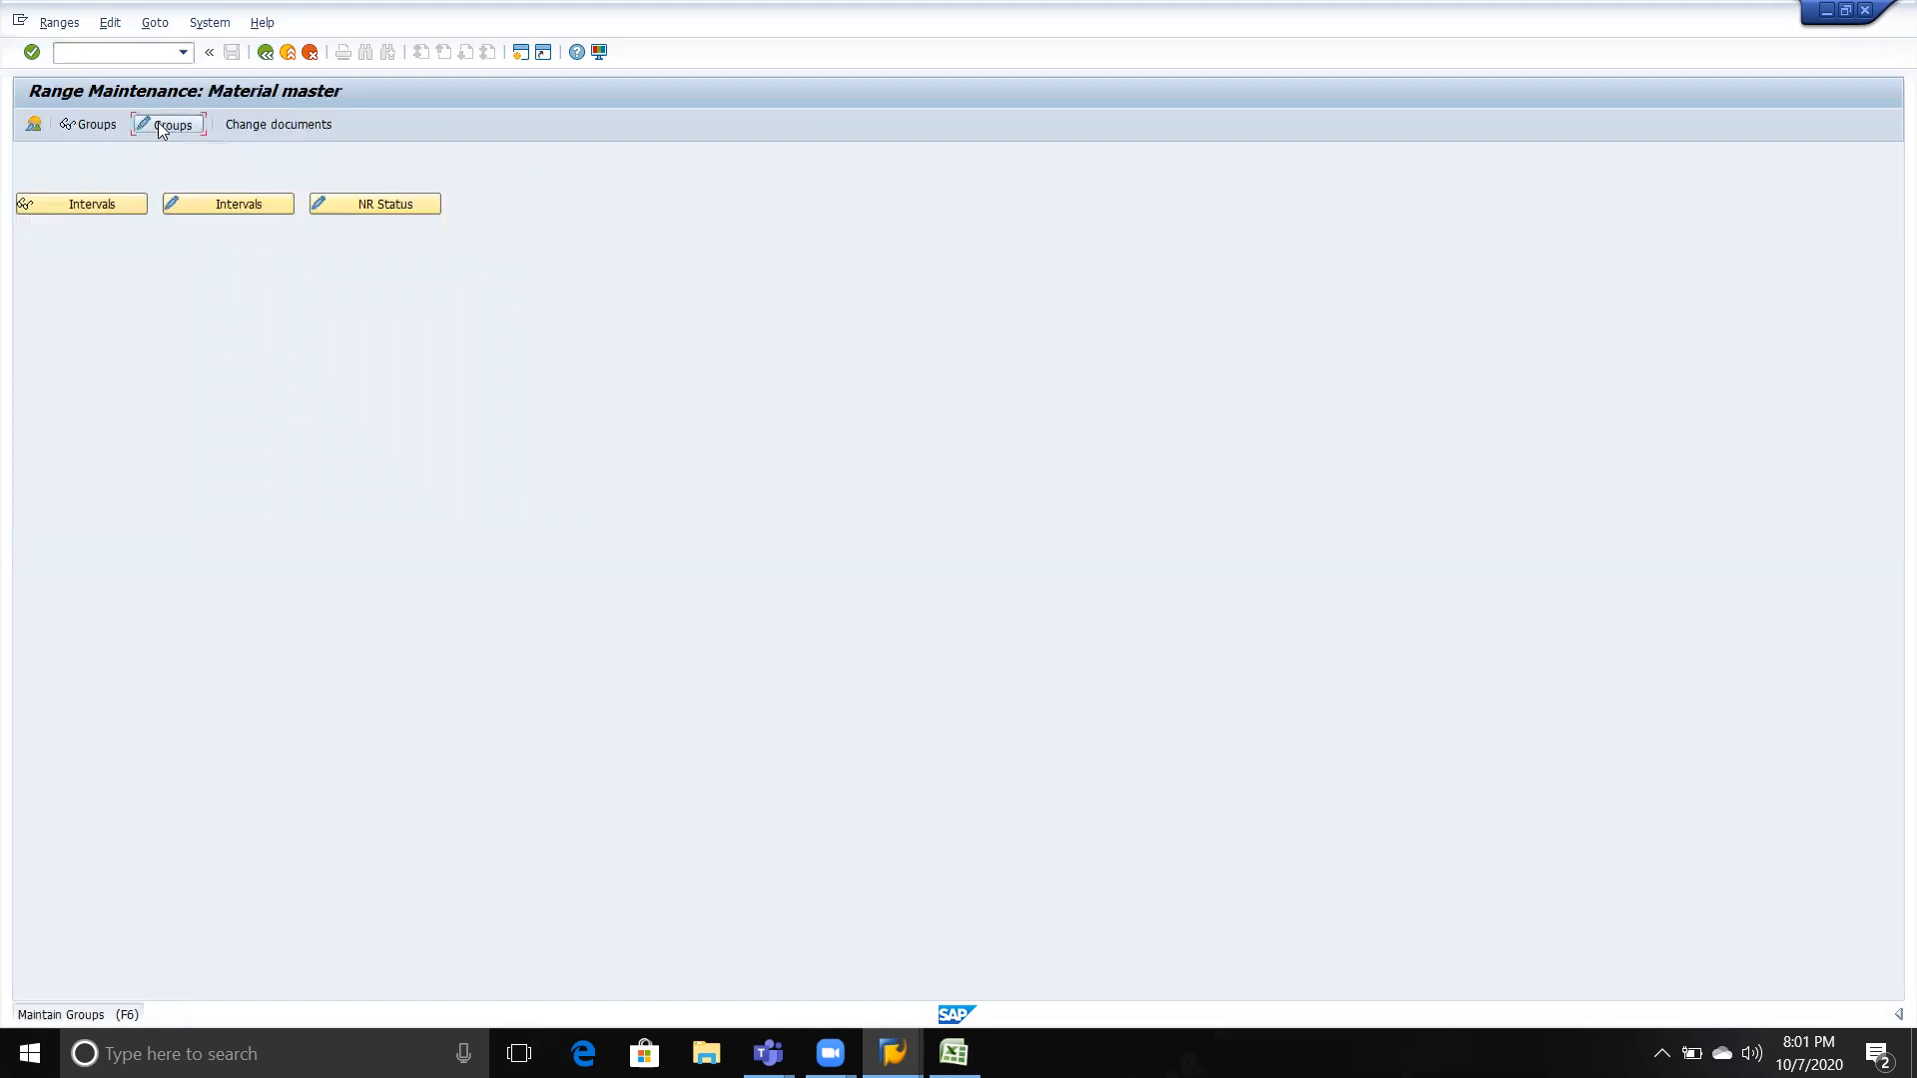
click(56, 122)
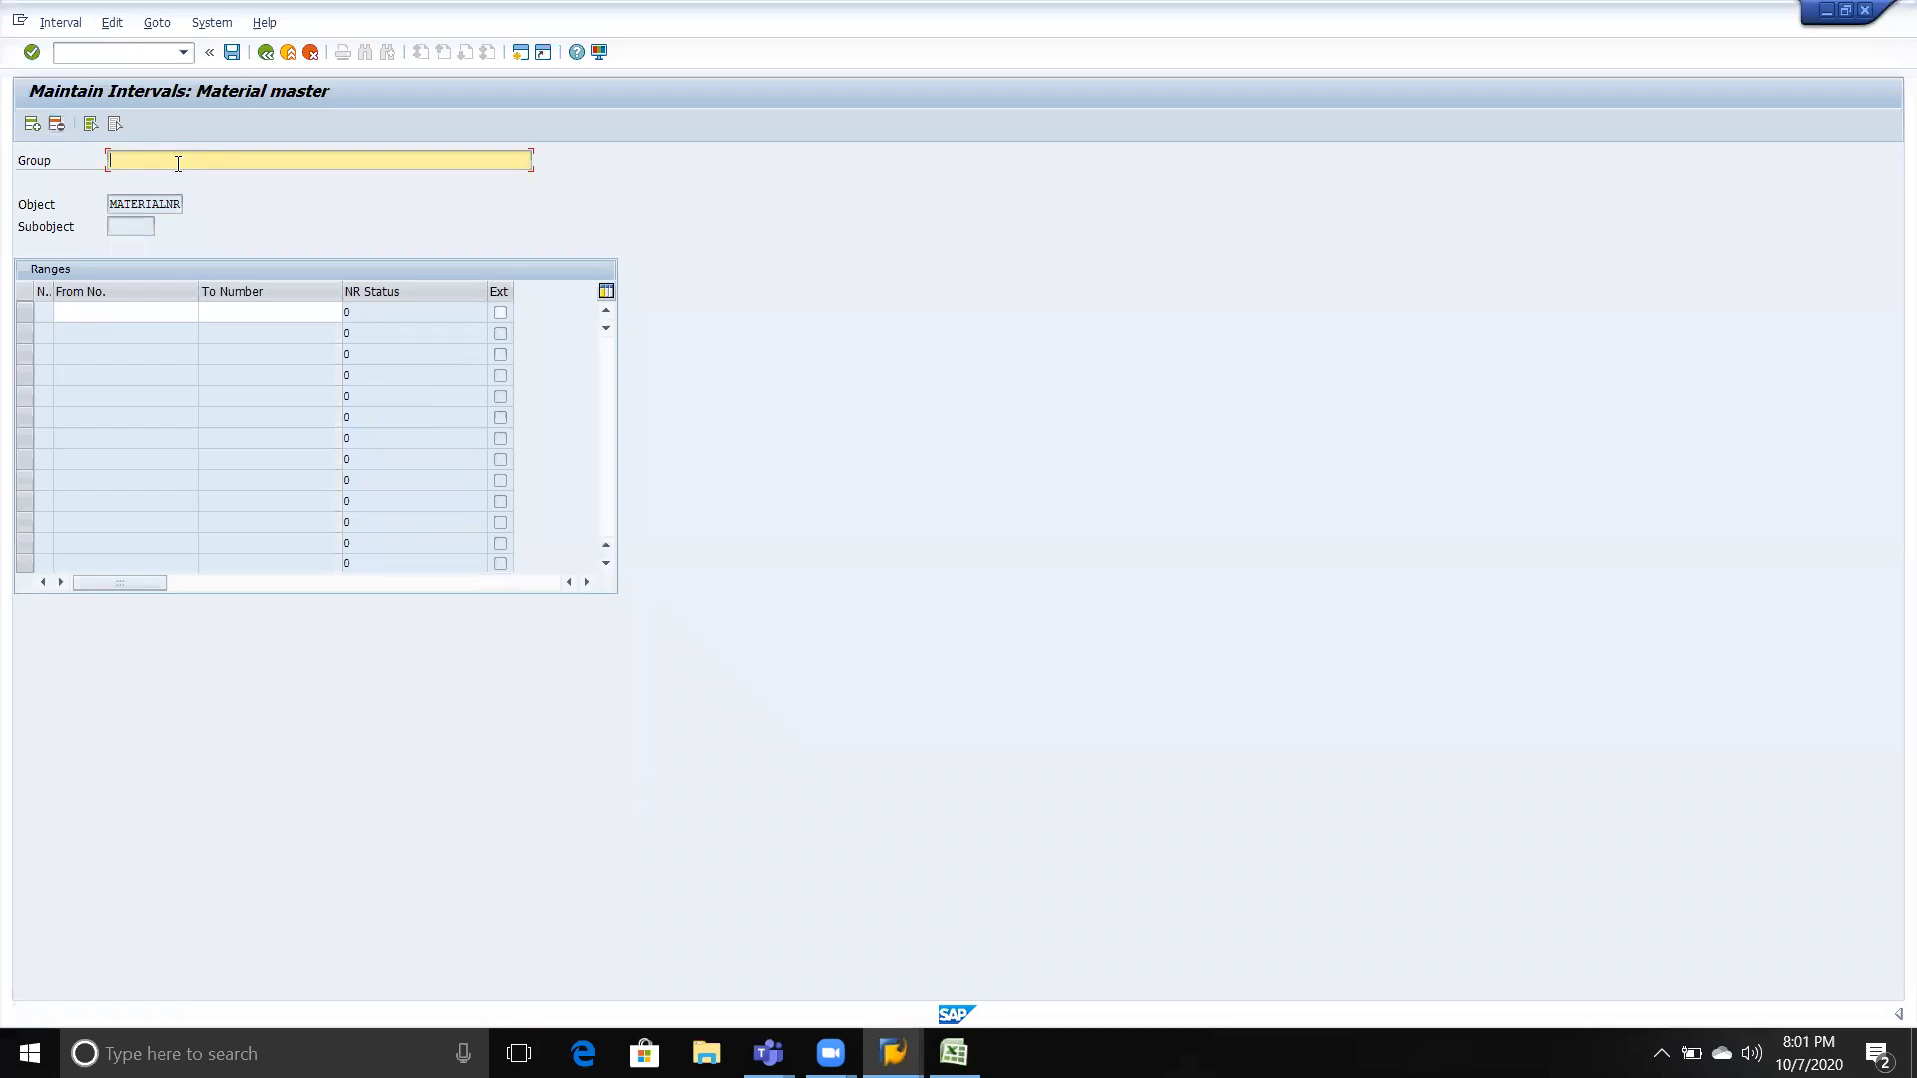
text(tvs)
key(BackSpace)
key(BackSpace)
text(TVSM number ranges)
Give the TVSM number ranges group an internal interval from 3831 to 3835 and save it.
click(96, 314)
text(3831)
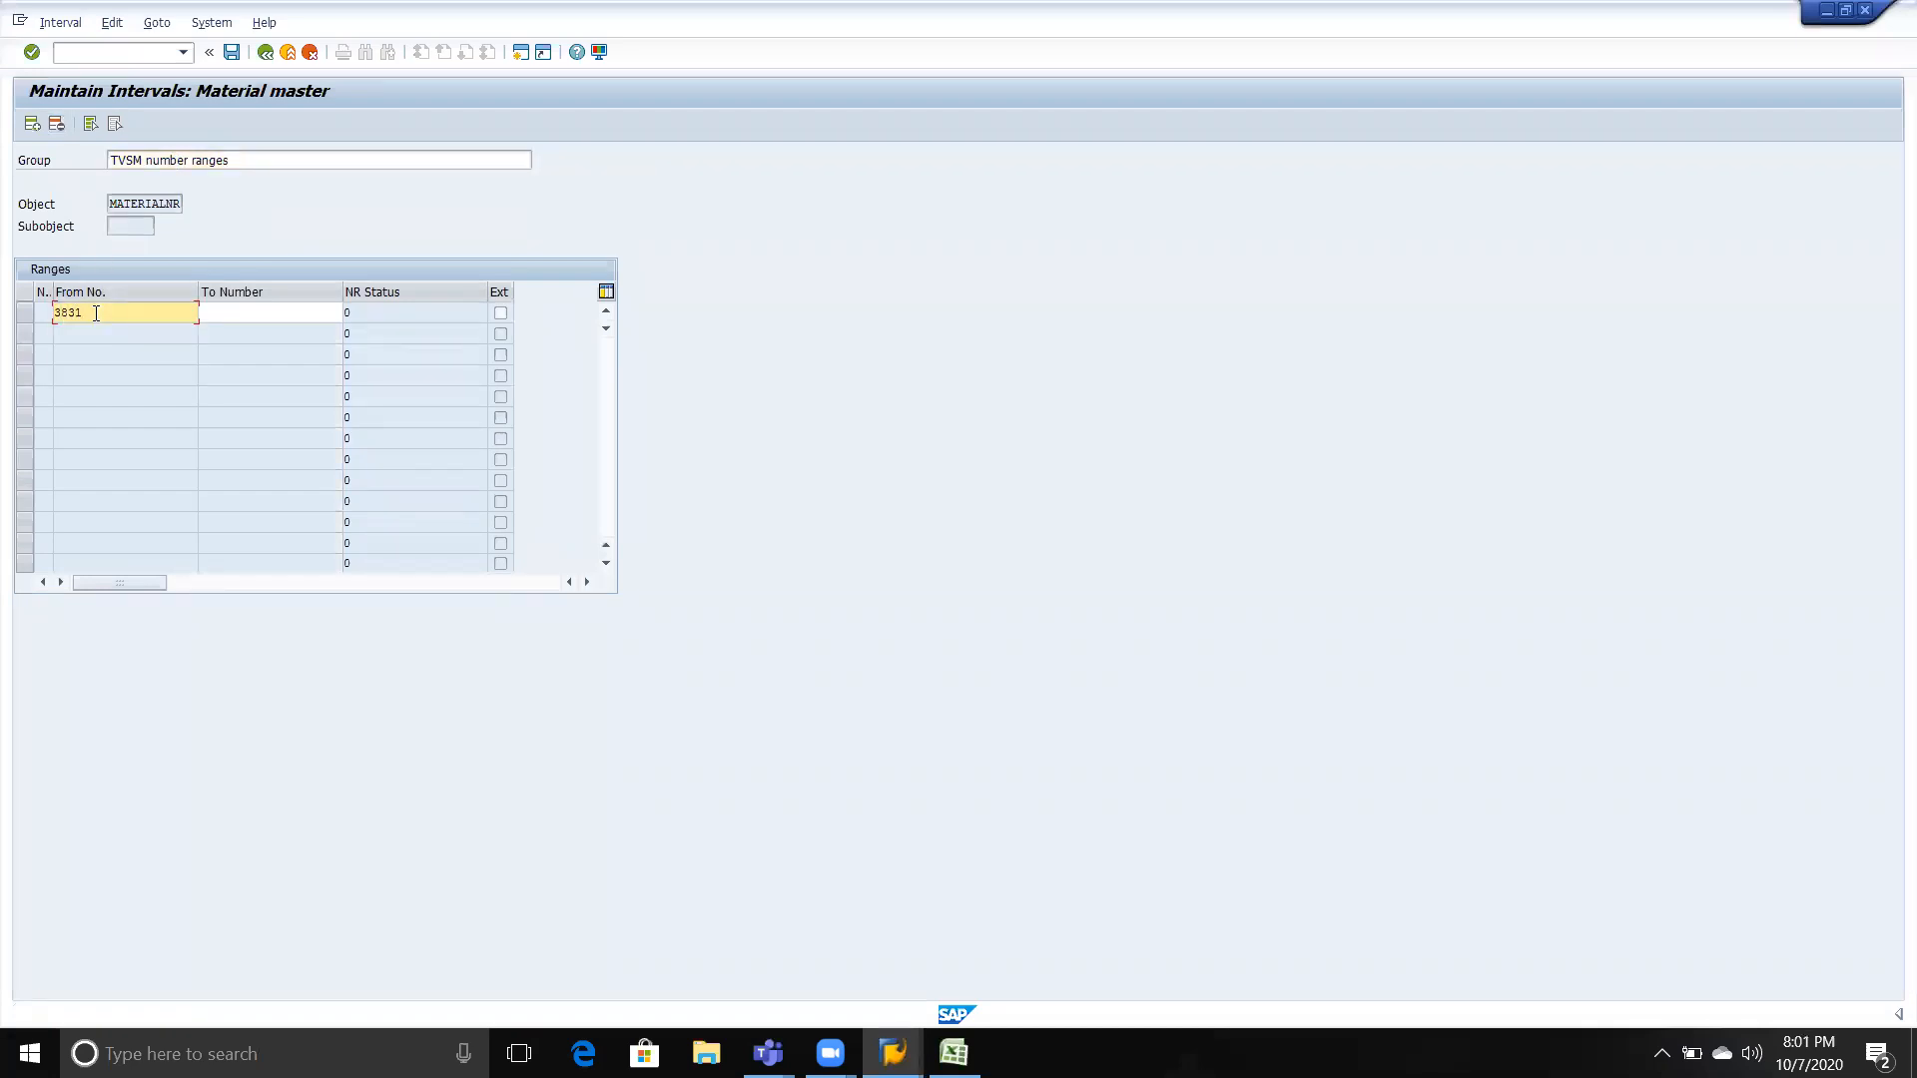
key(Tab)
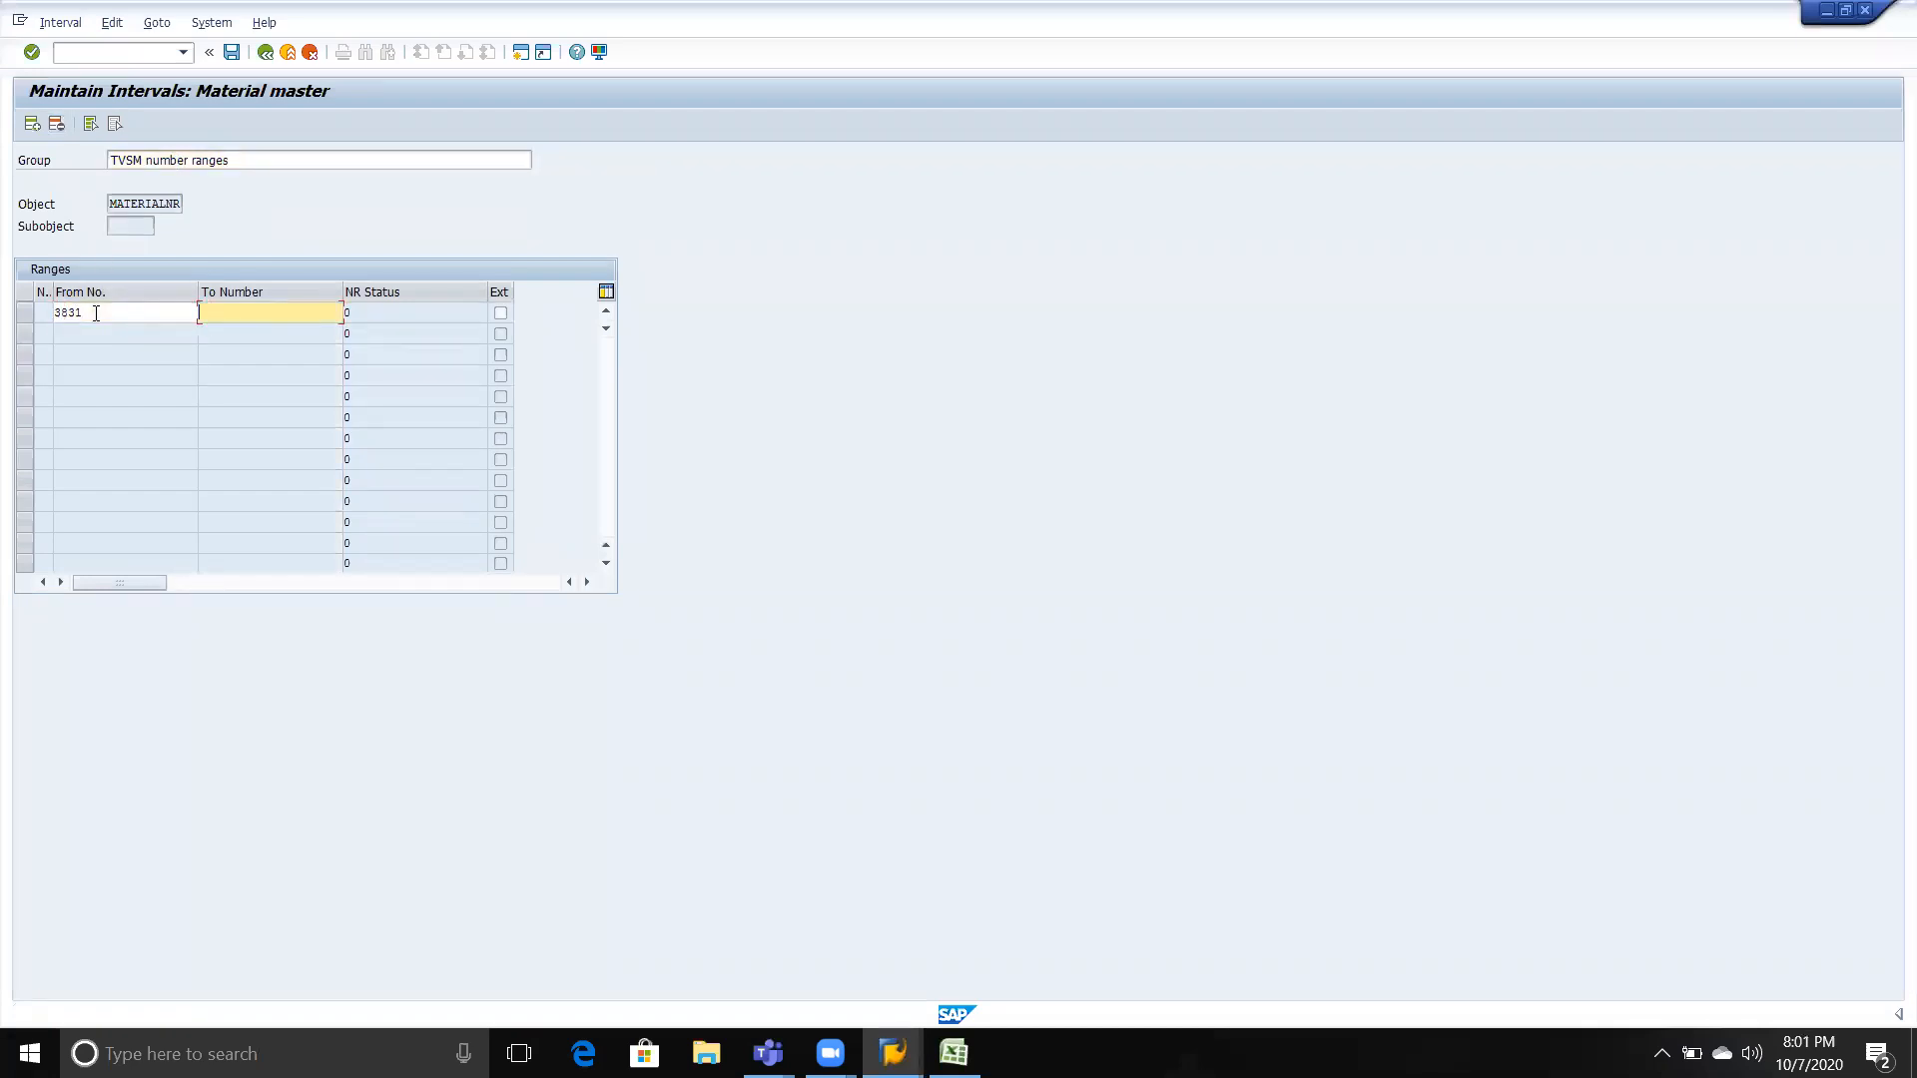
text(3835)
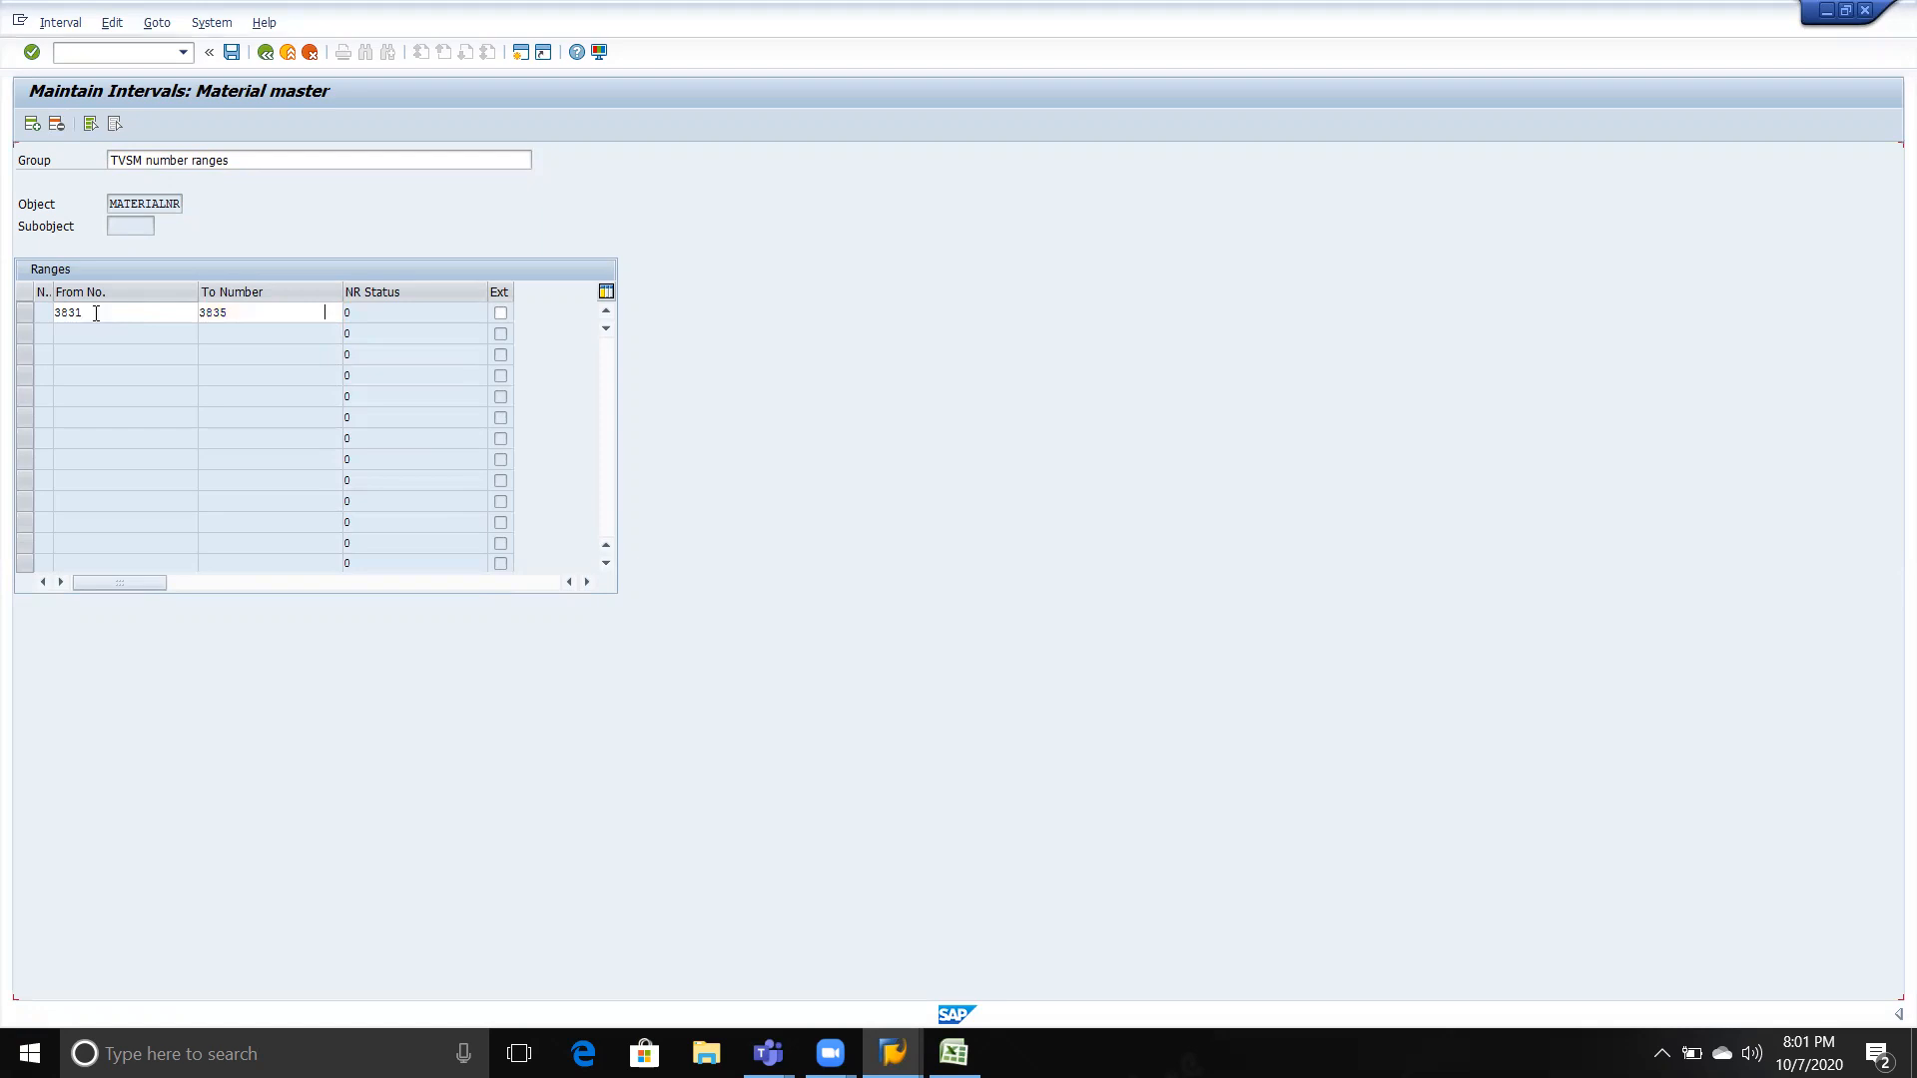
key(Return)
key(ctrl+s)
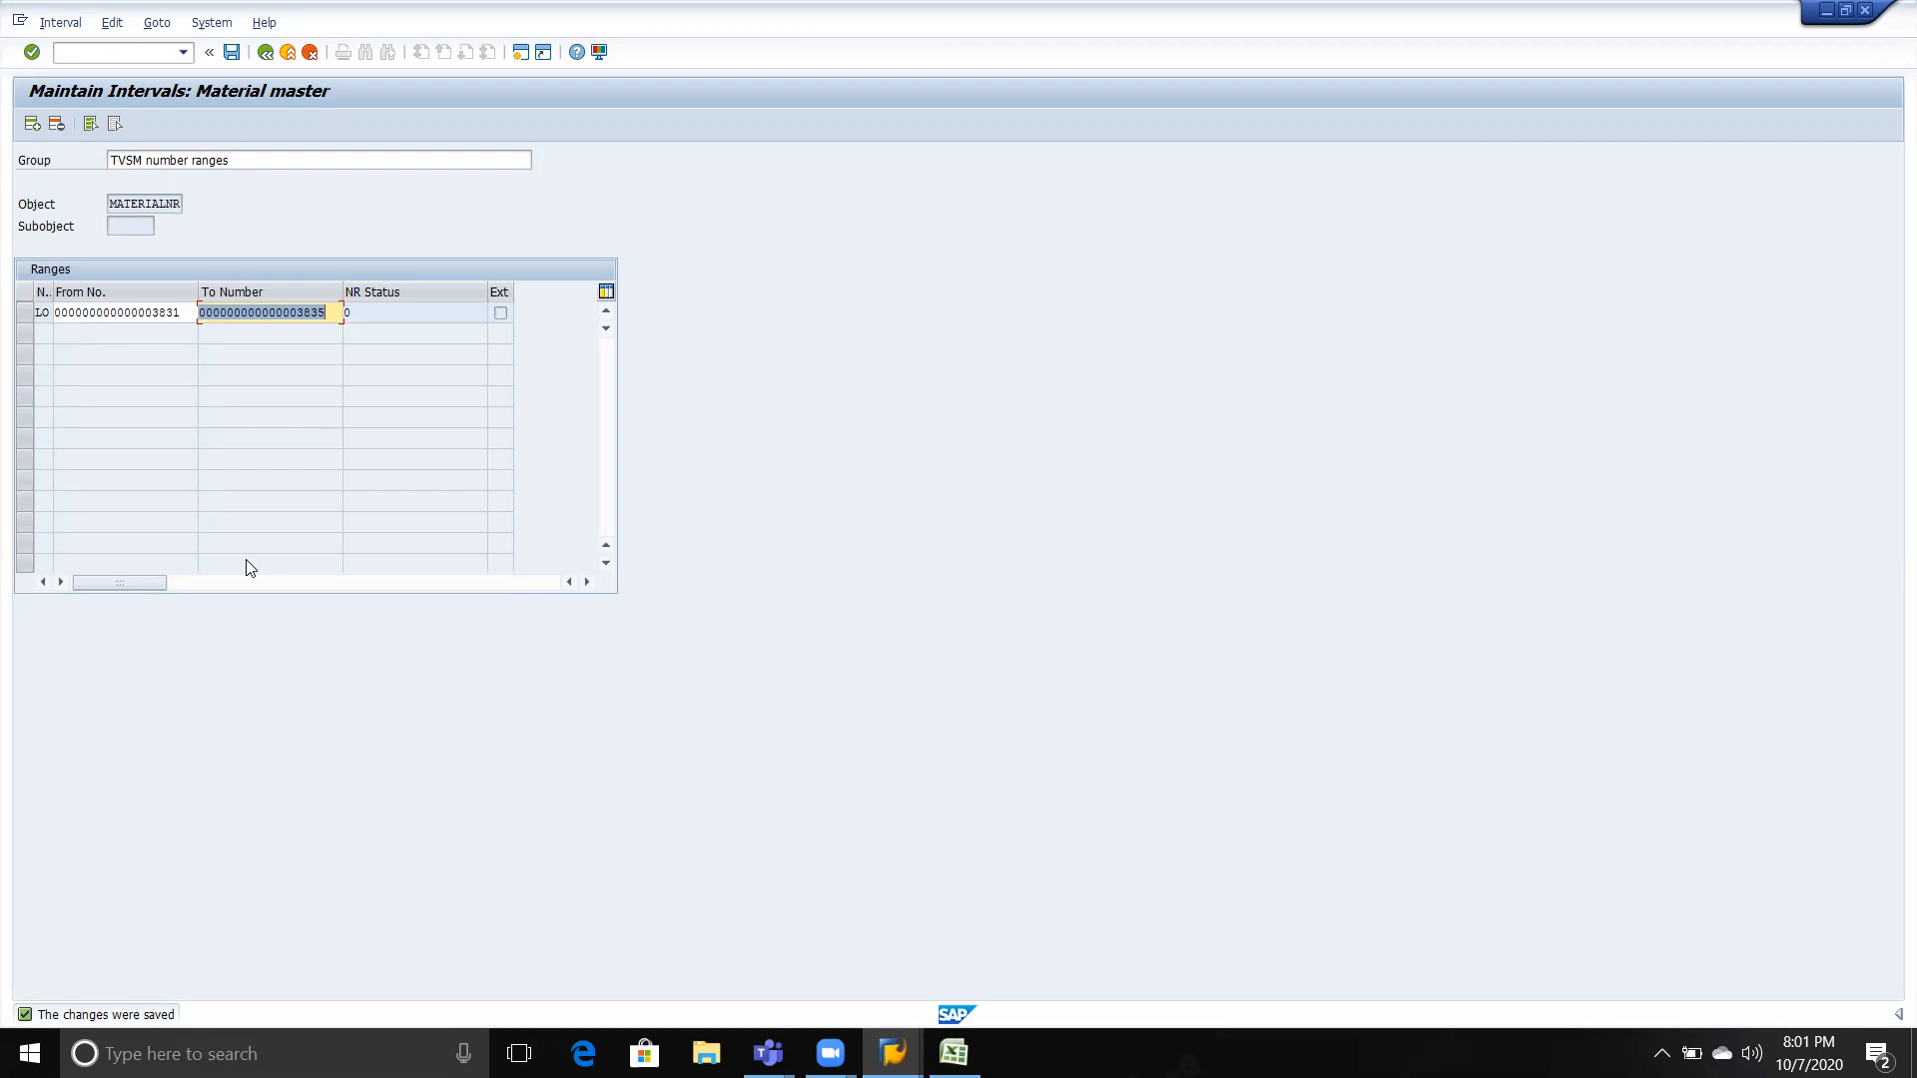
Switch to the Excel workbook and enter 3829 in cell I15 and 4009 in J15.
click(953, 1053)
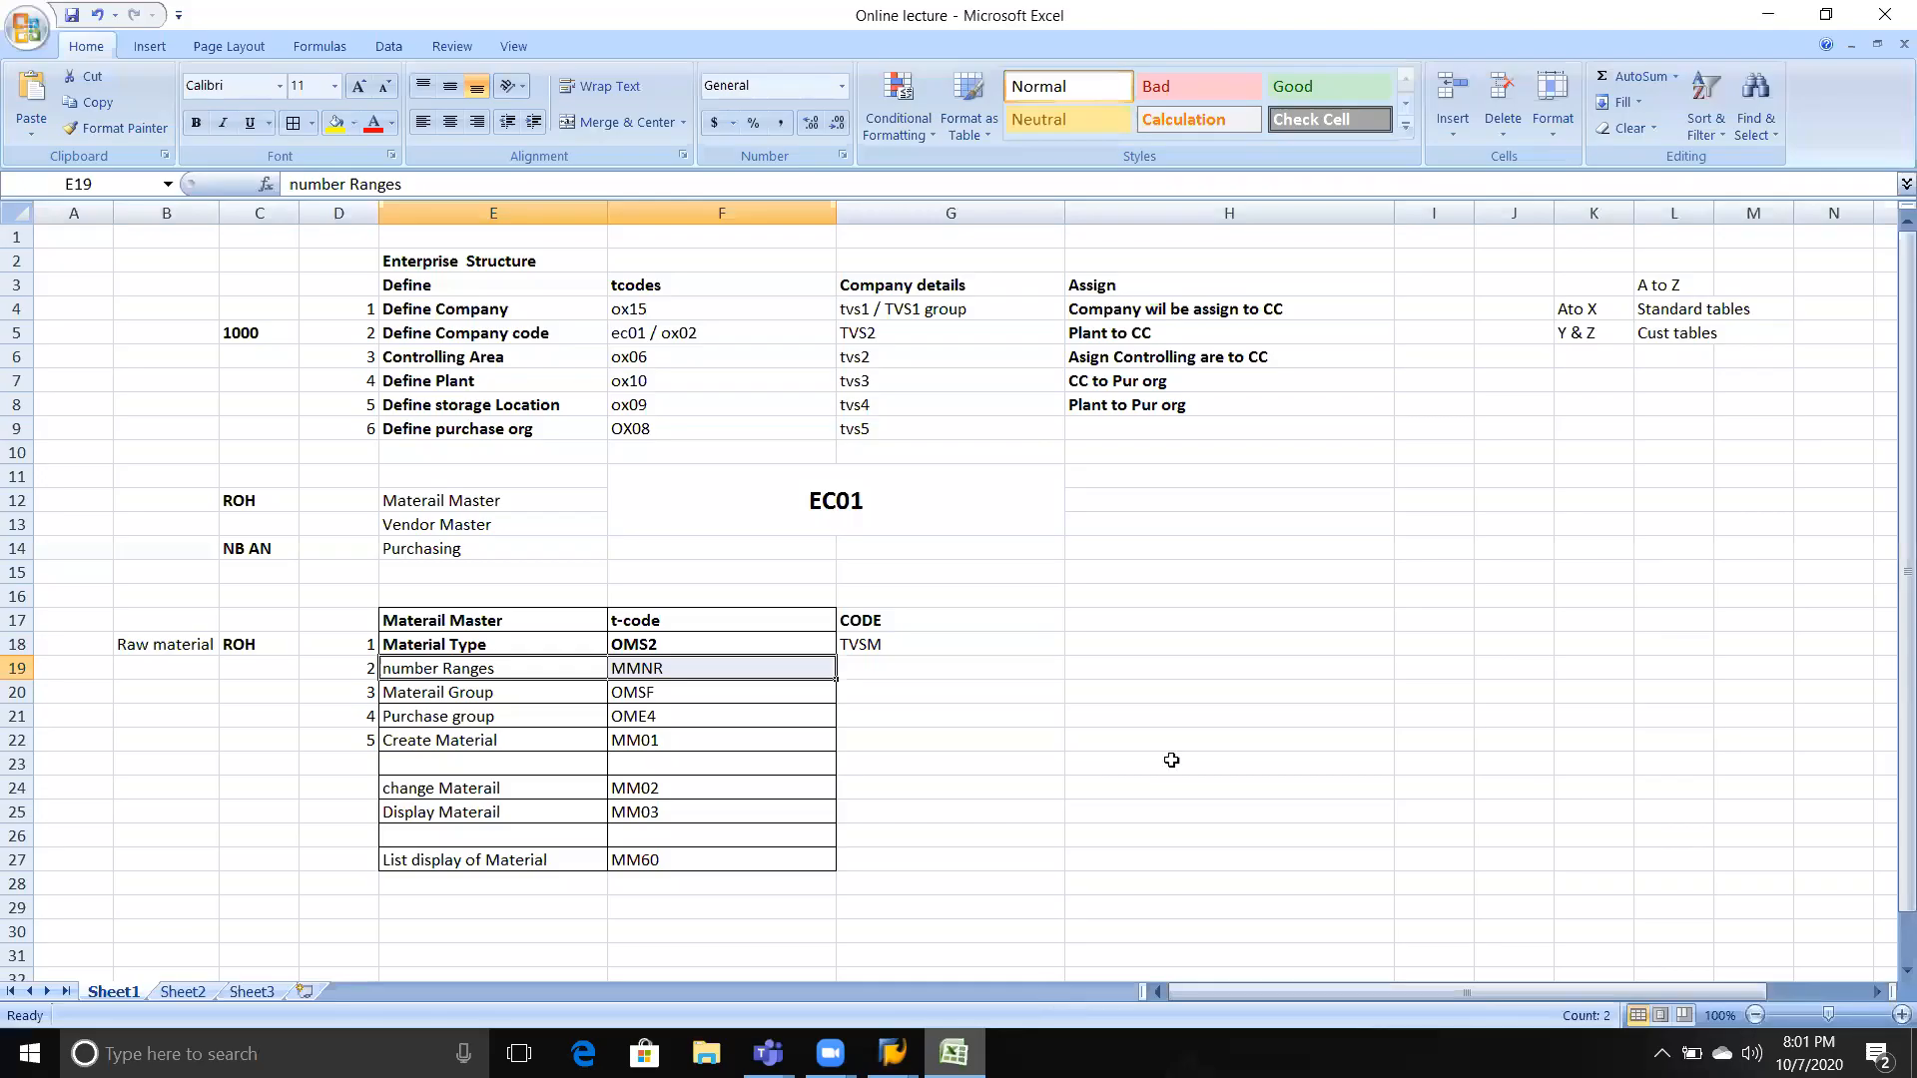
click(1432, 576)
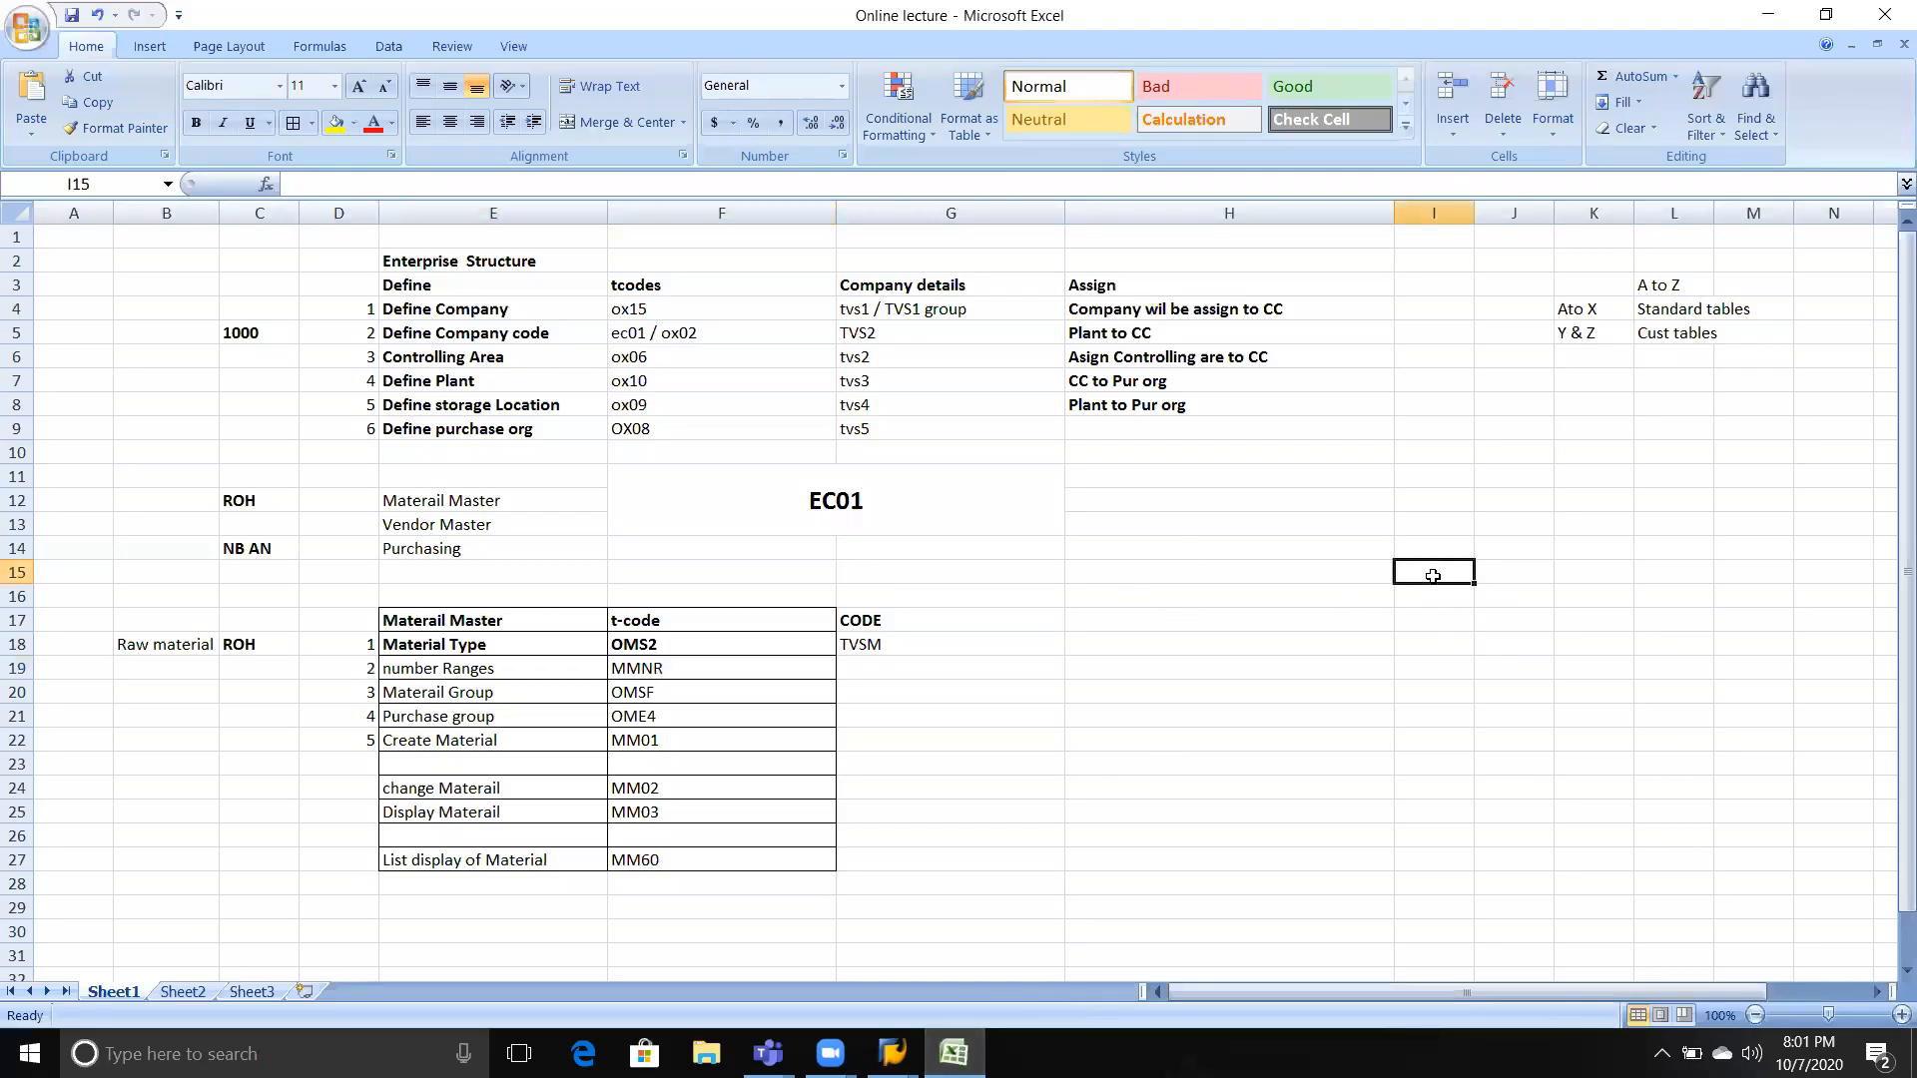
text(3829)
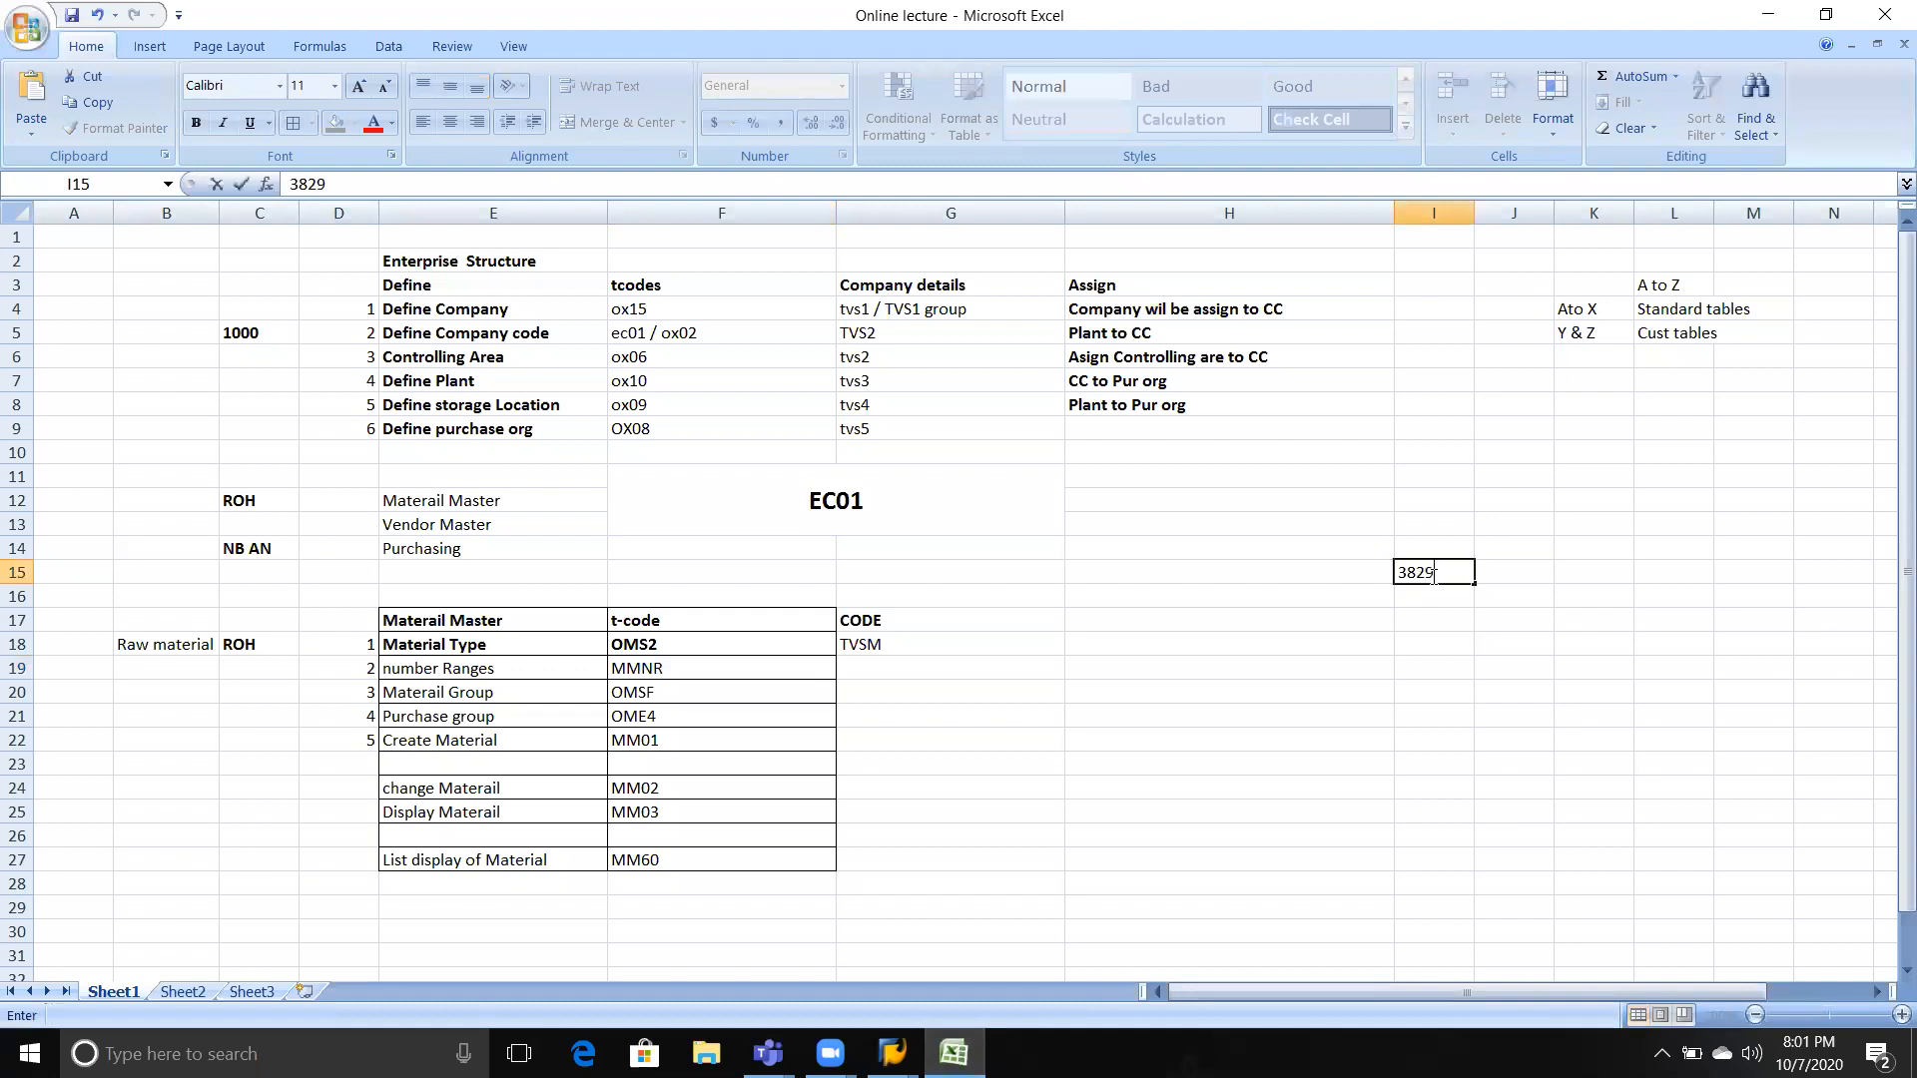
key(Tab)
text(4009)
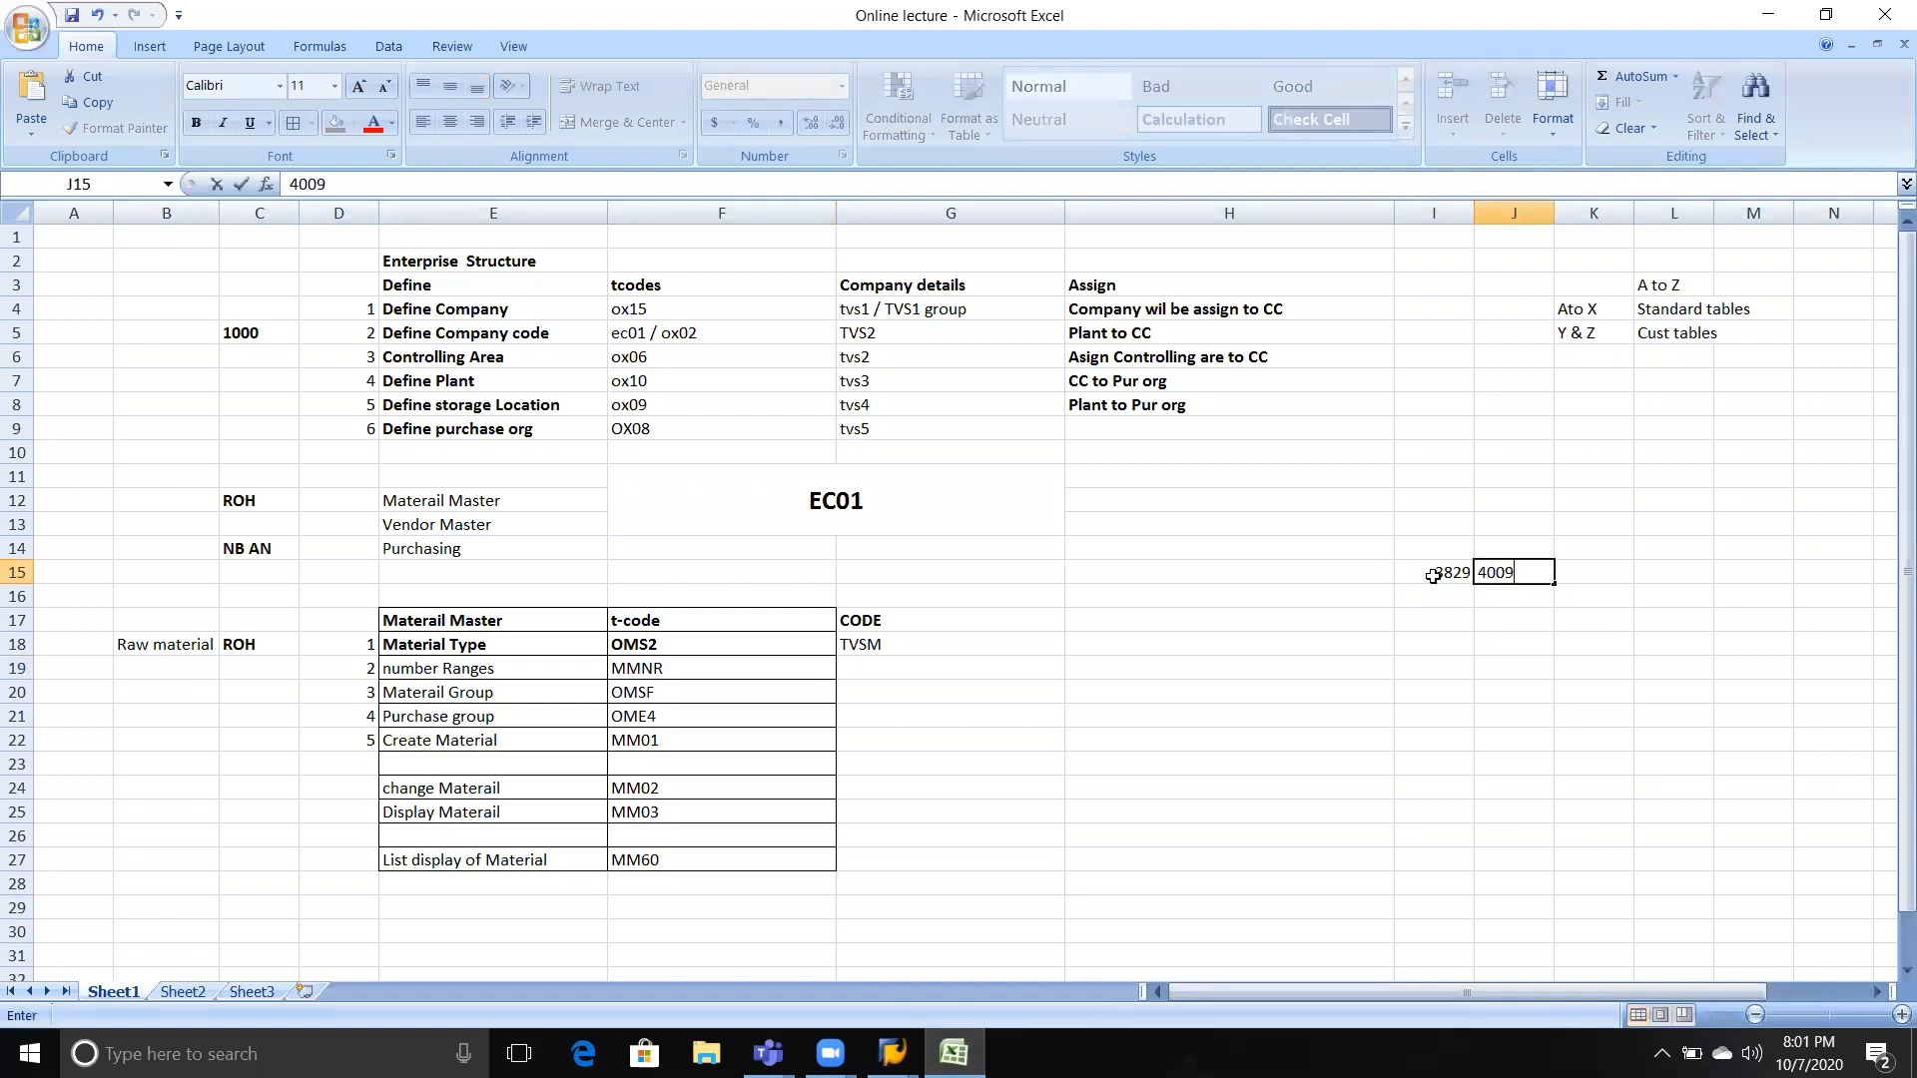
key(Tab)
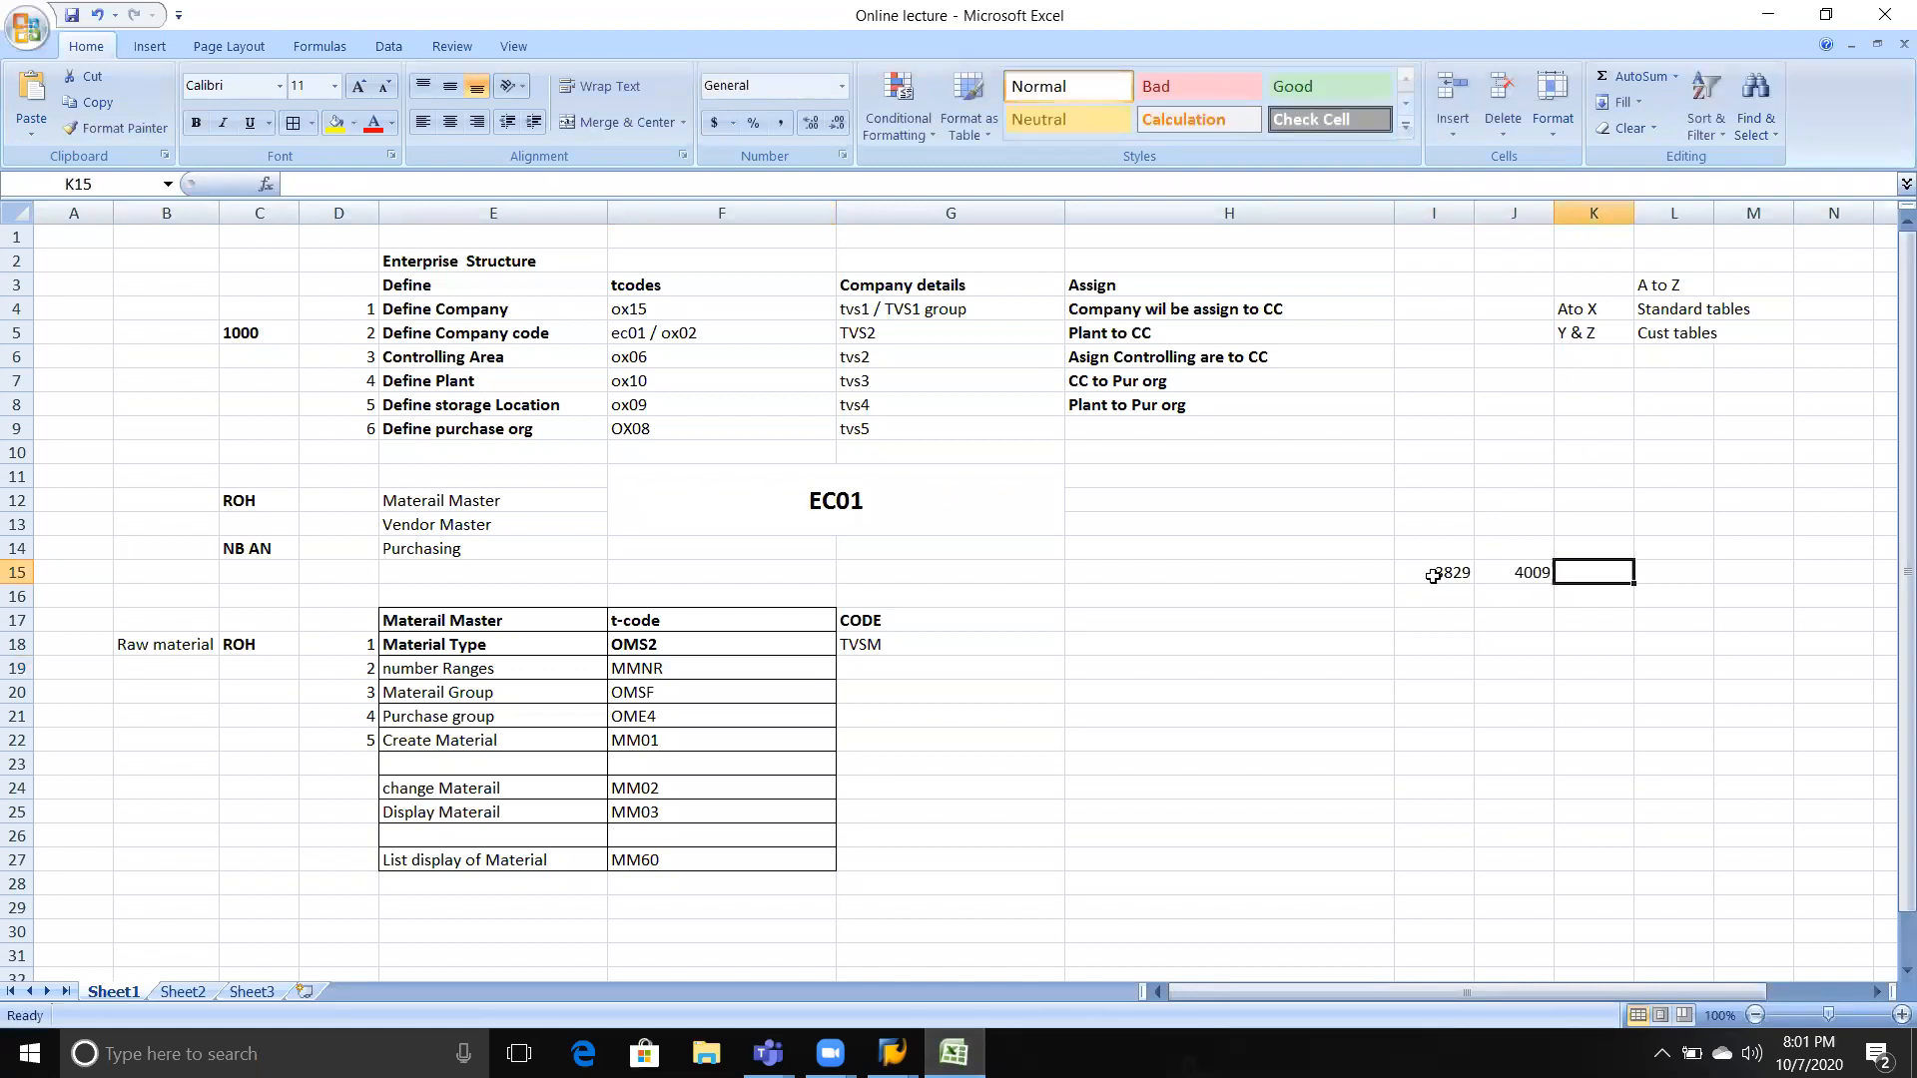
Add the headers "from", "too" and "used" in cells I14 to K14.
key(Up)
key(Left)
key(Left)
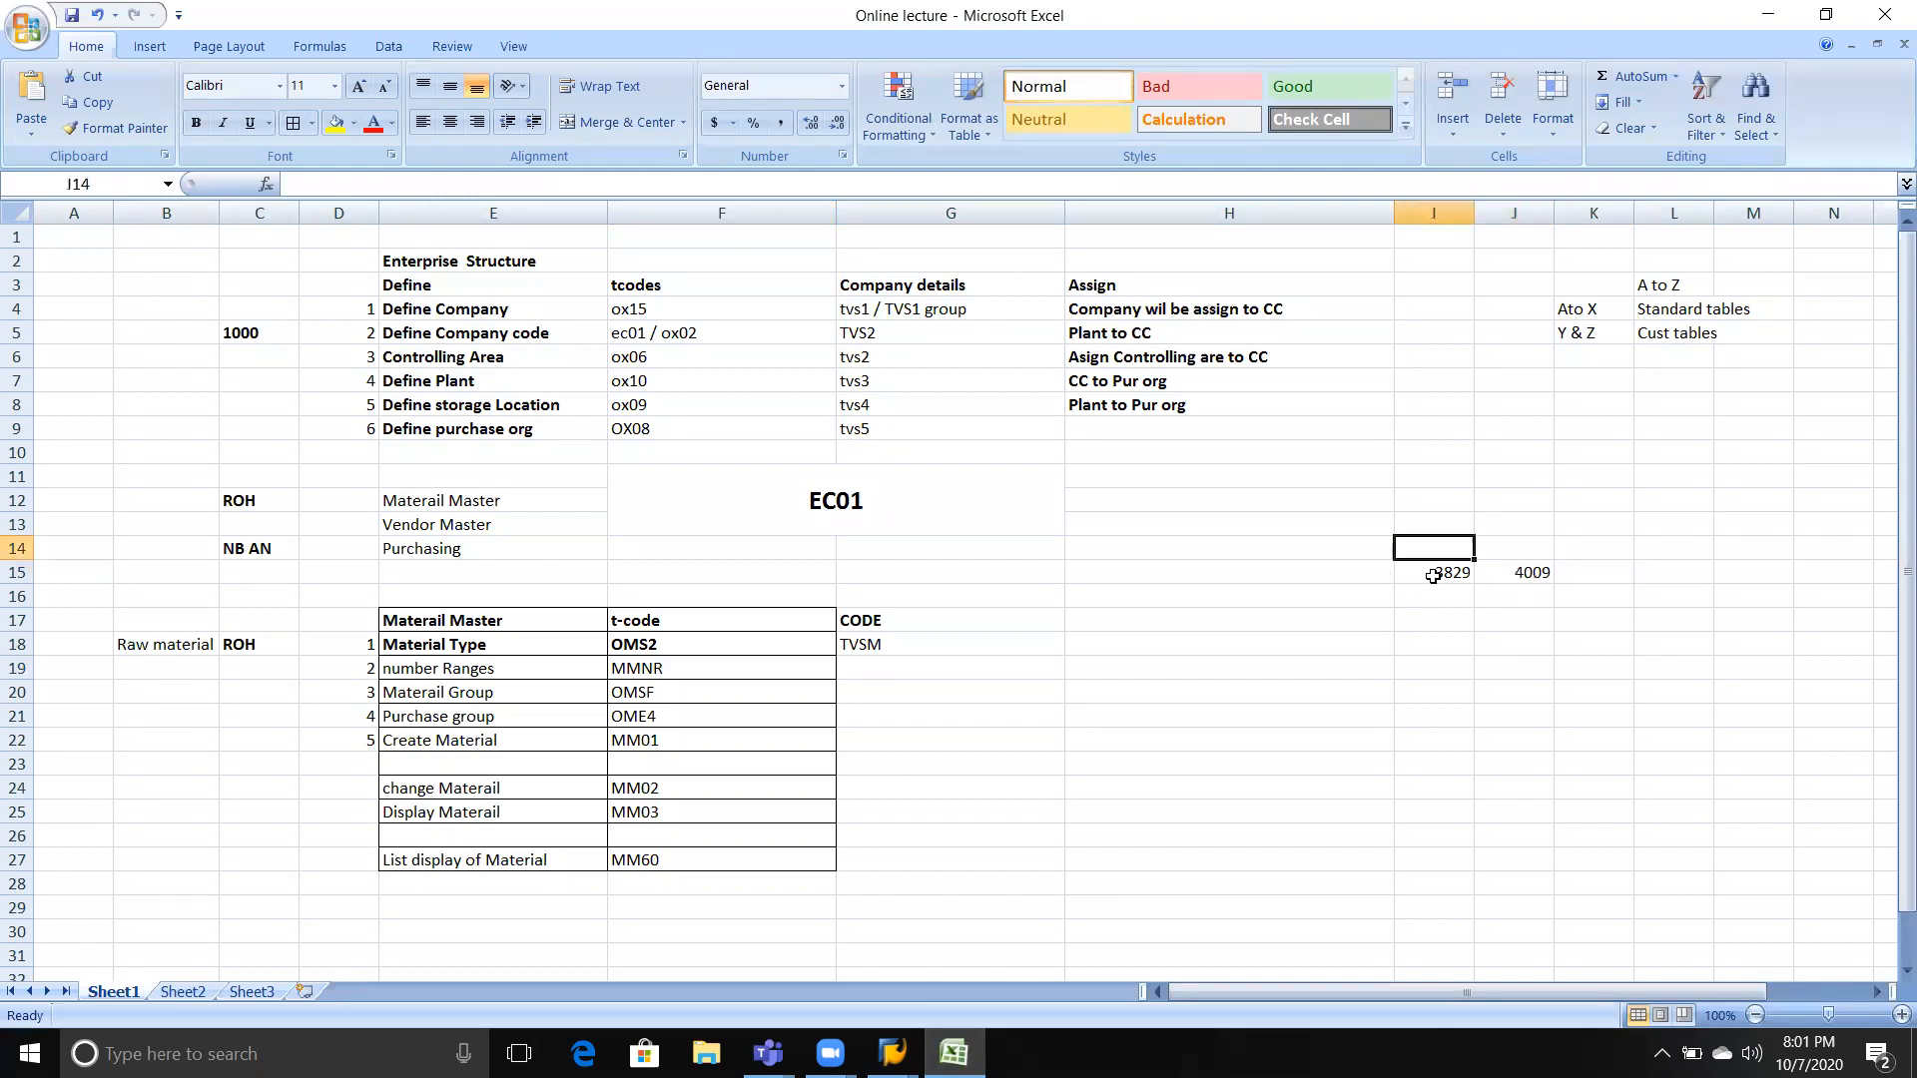
text(from)
key(Tab)
text(yt)
key(BackSpace)
key(BackSpace)
text(too)
key(Tab)
key(Down)
key(Up)
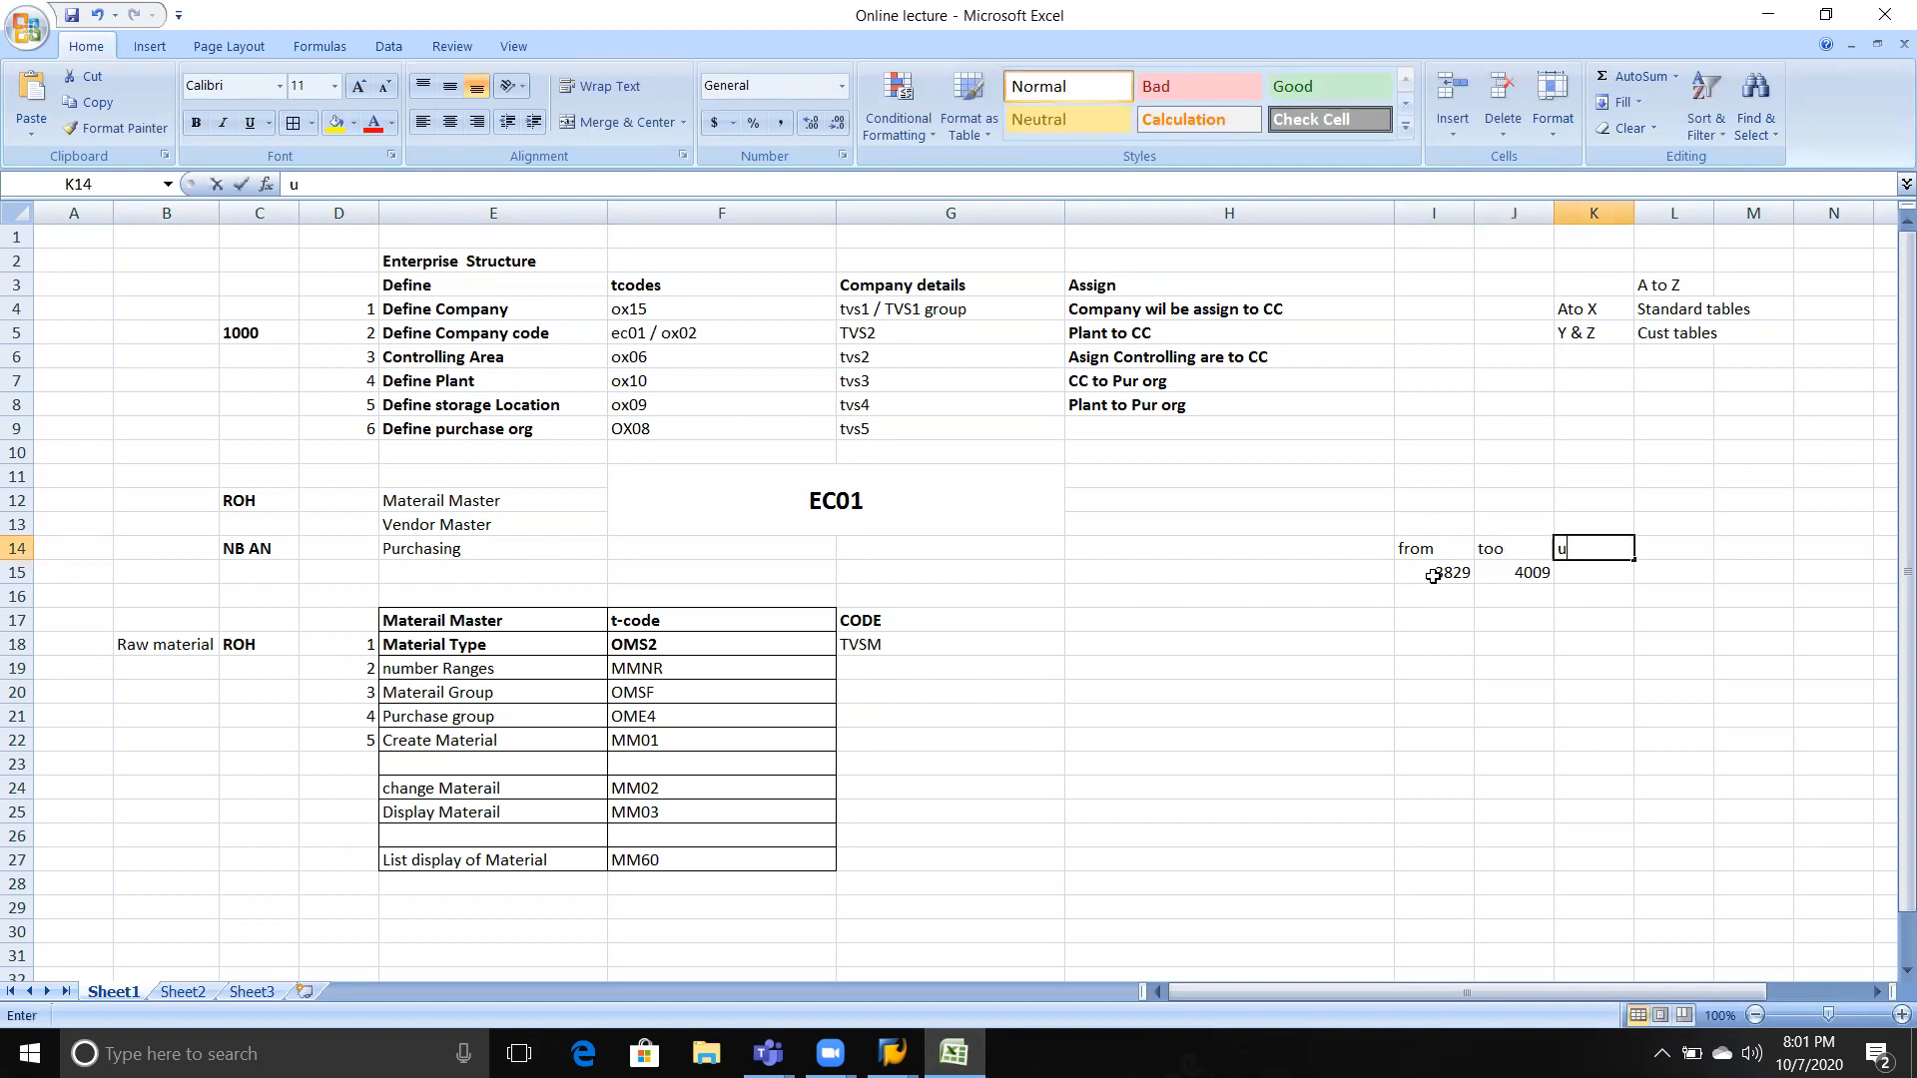
text(user)
key(Return)
key(Up)
text(used)
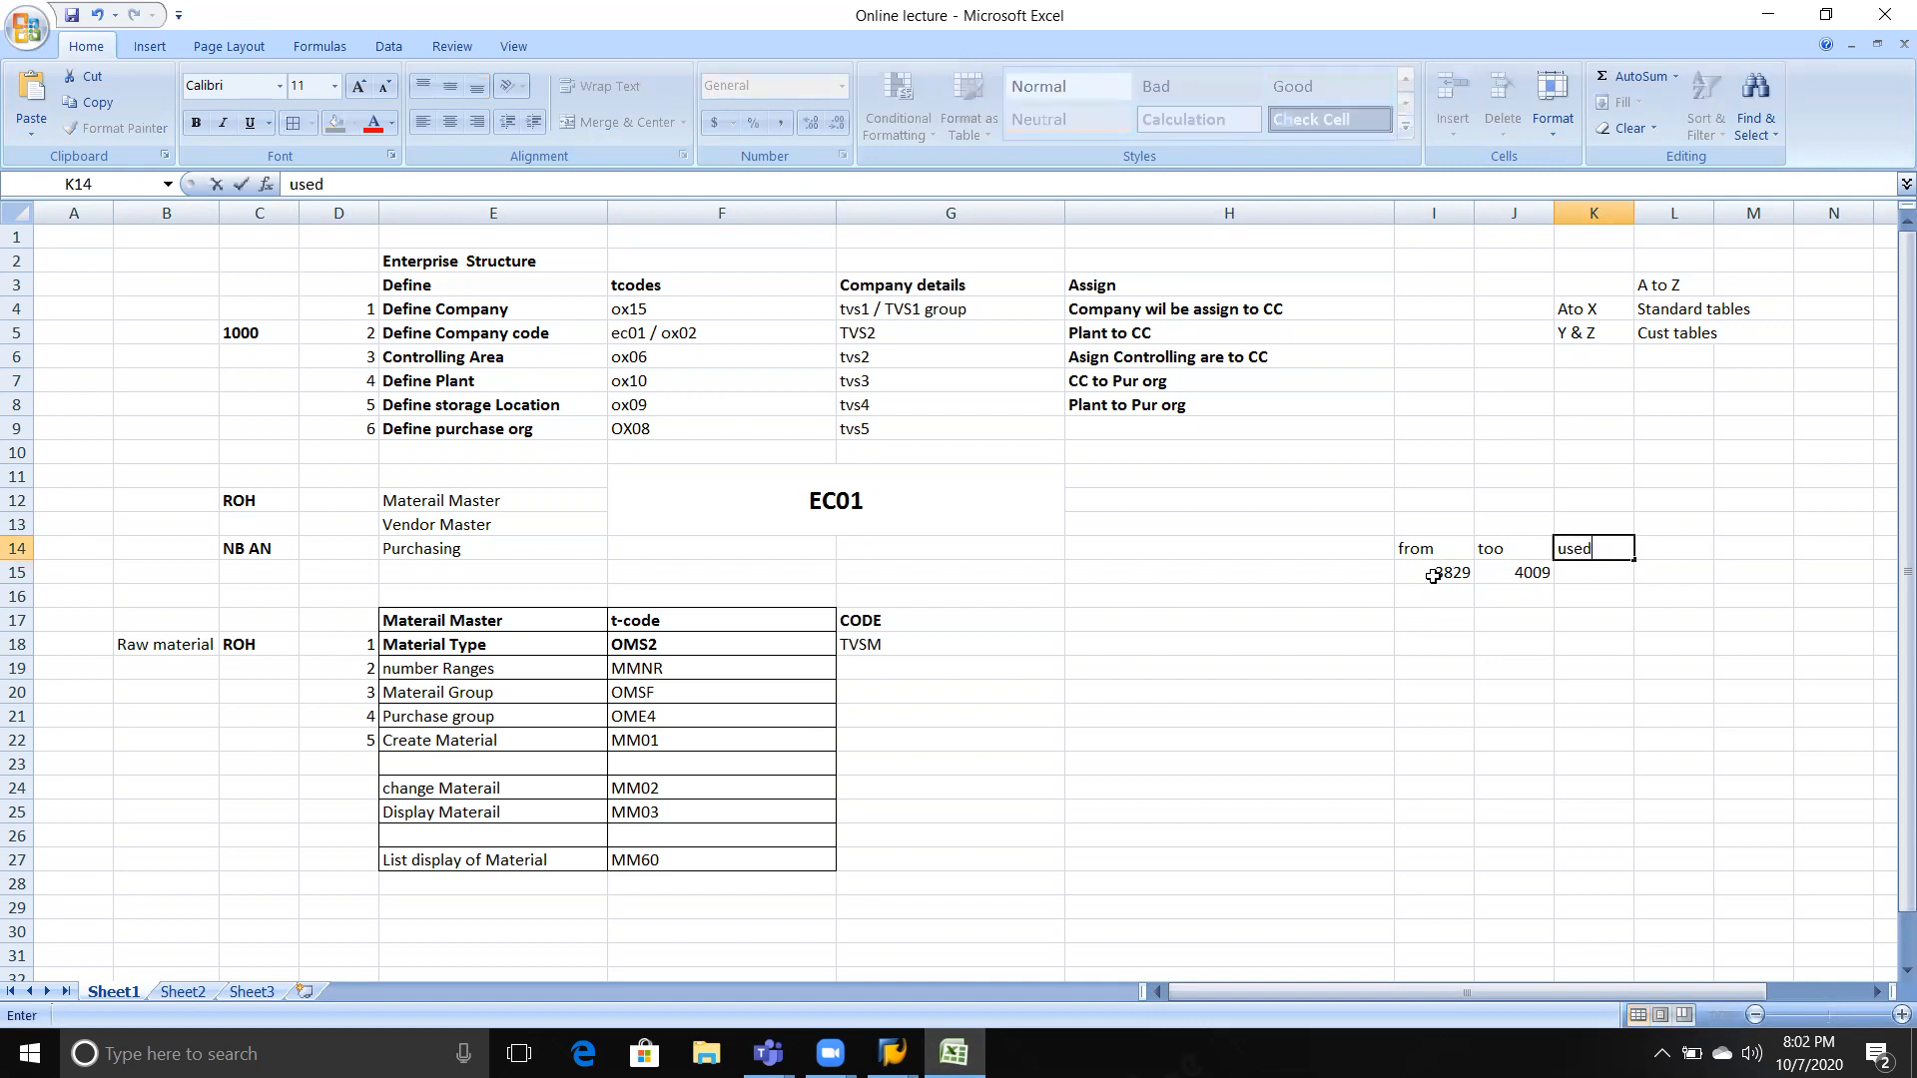
key(Return)
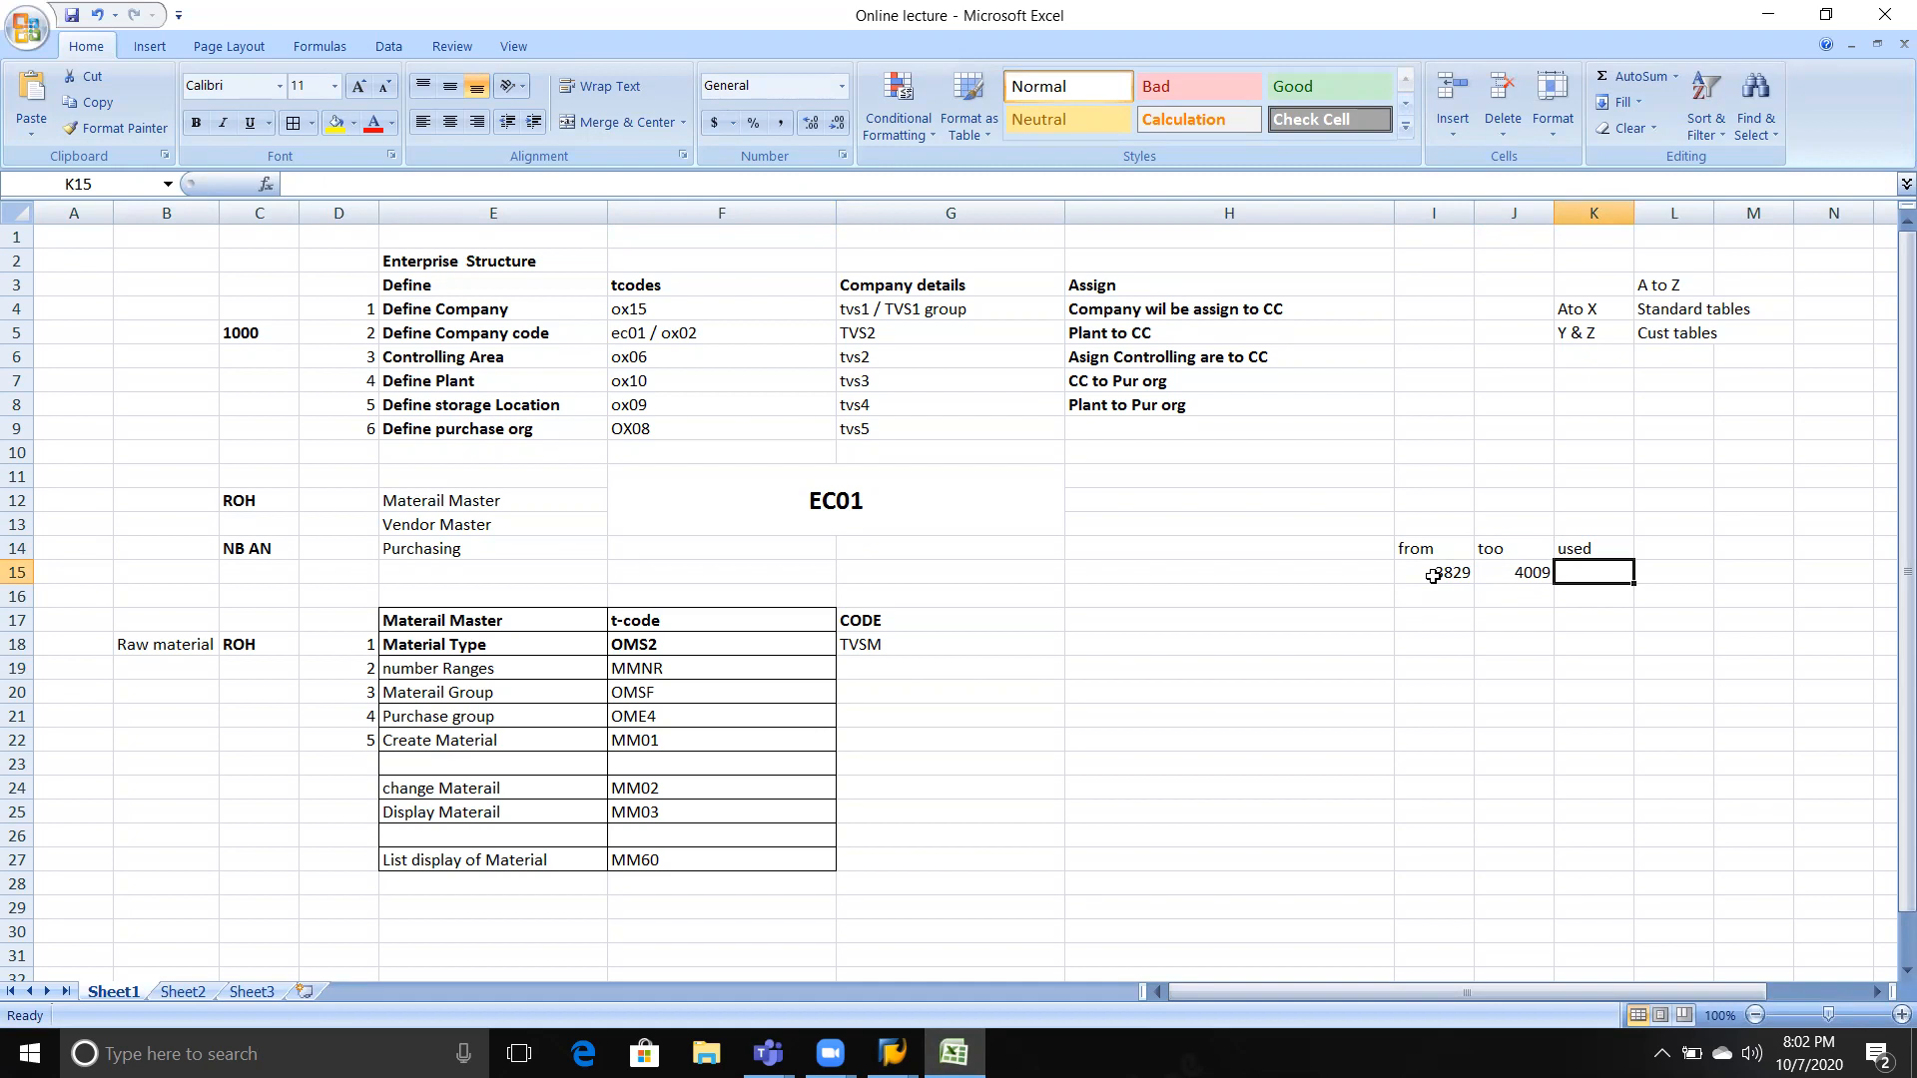
Enter 3829 under the used header in K15 and set the from value in I15 to 3820.
text(3829)
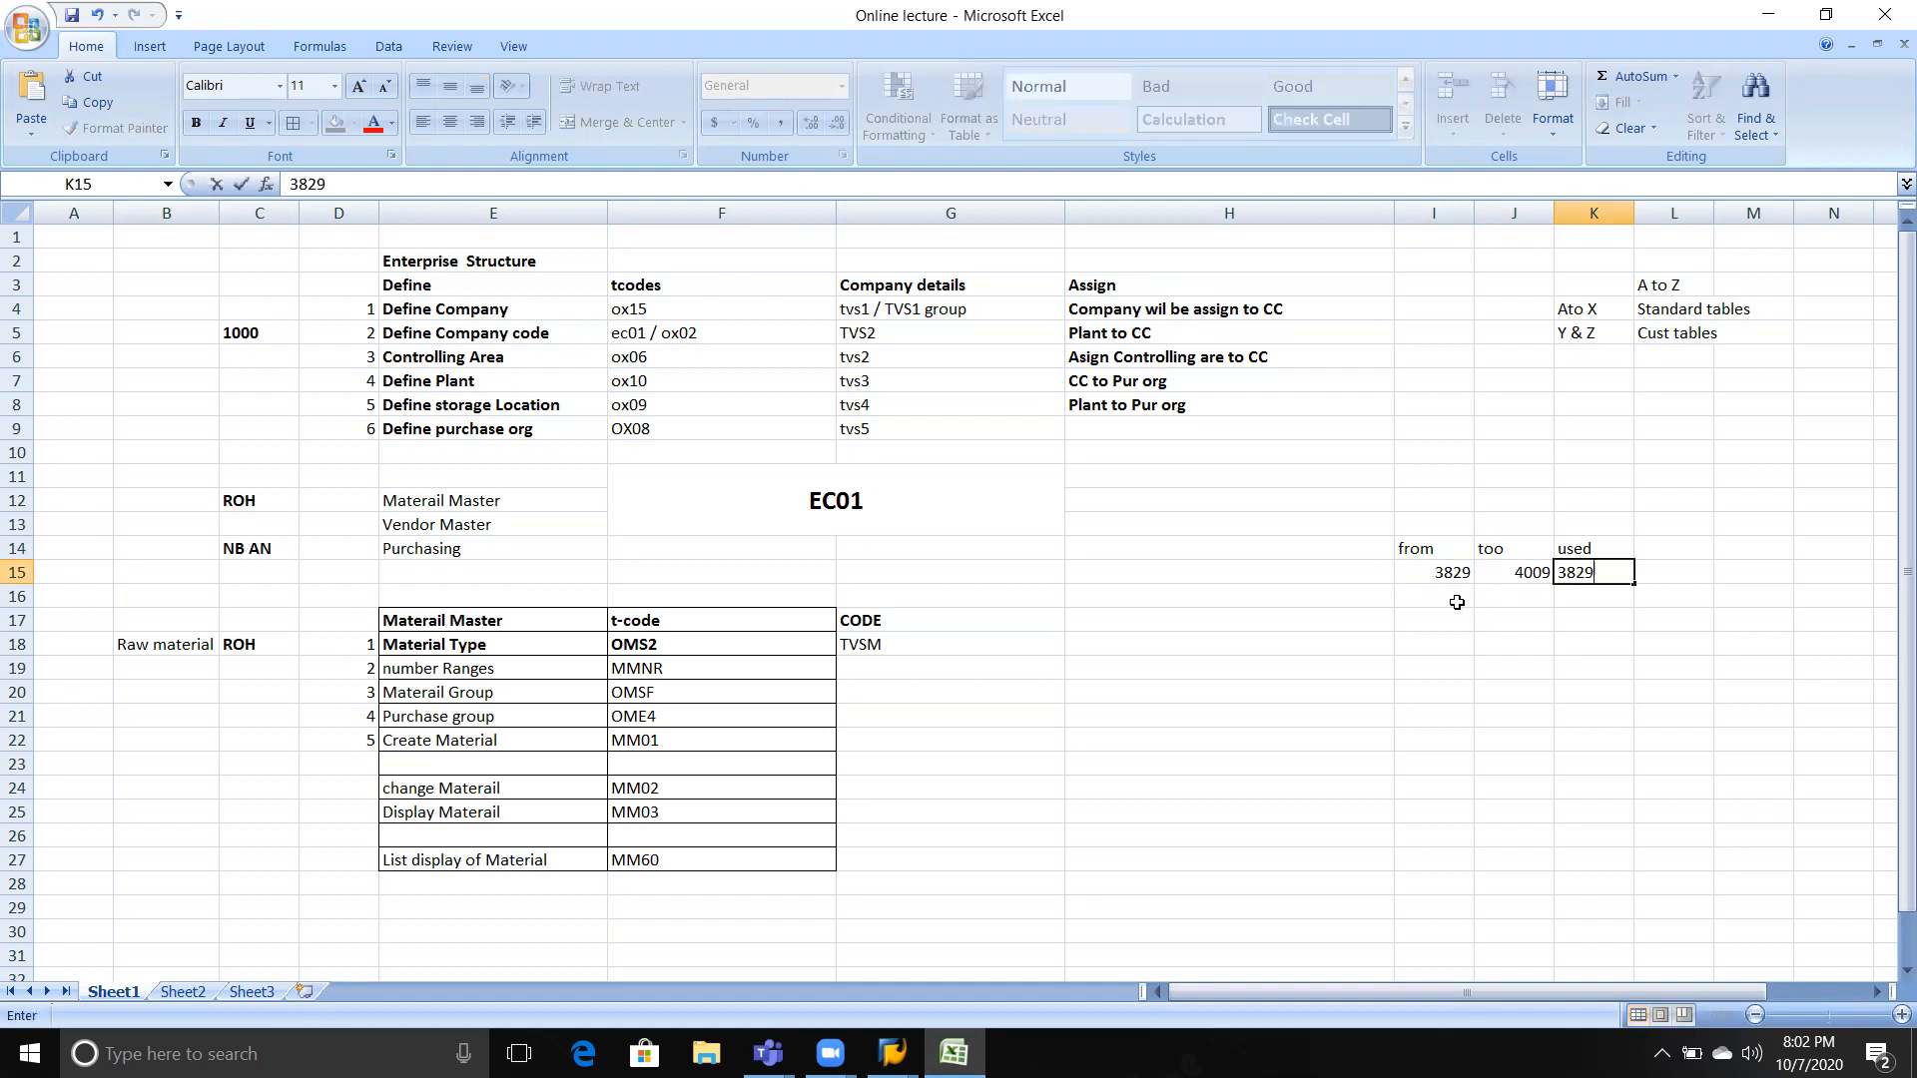
click(1442, 565)
text(3820)
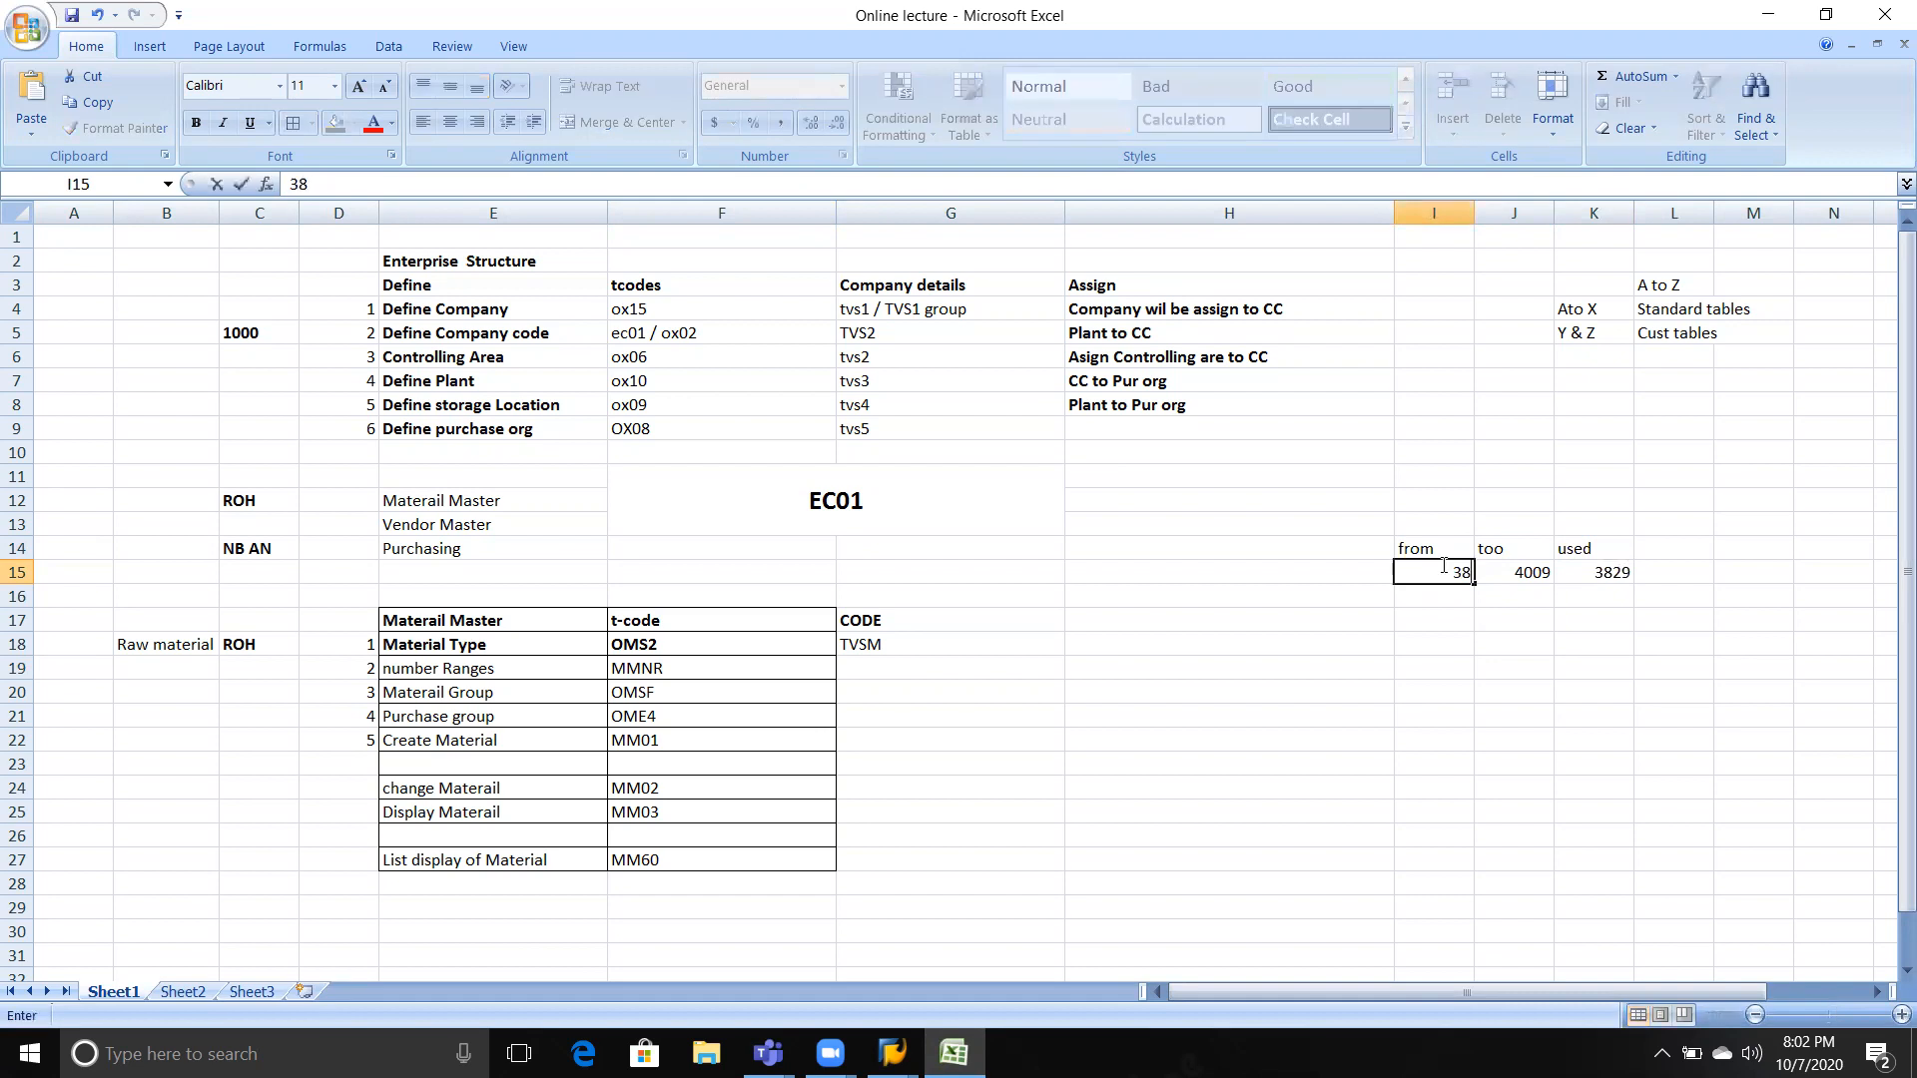
click(1596, 569)
Add the header "balance" in cell L14 and enter 3830-4009 beneath it in L15.
click(1662, 576)
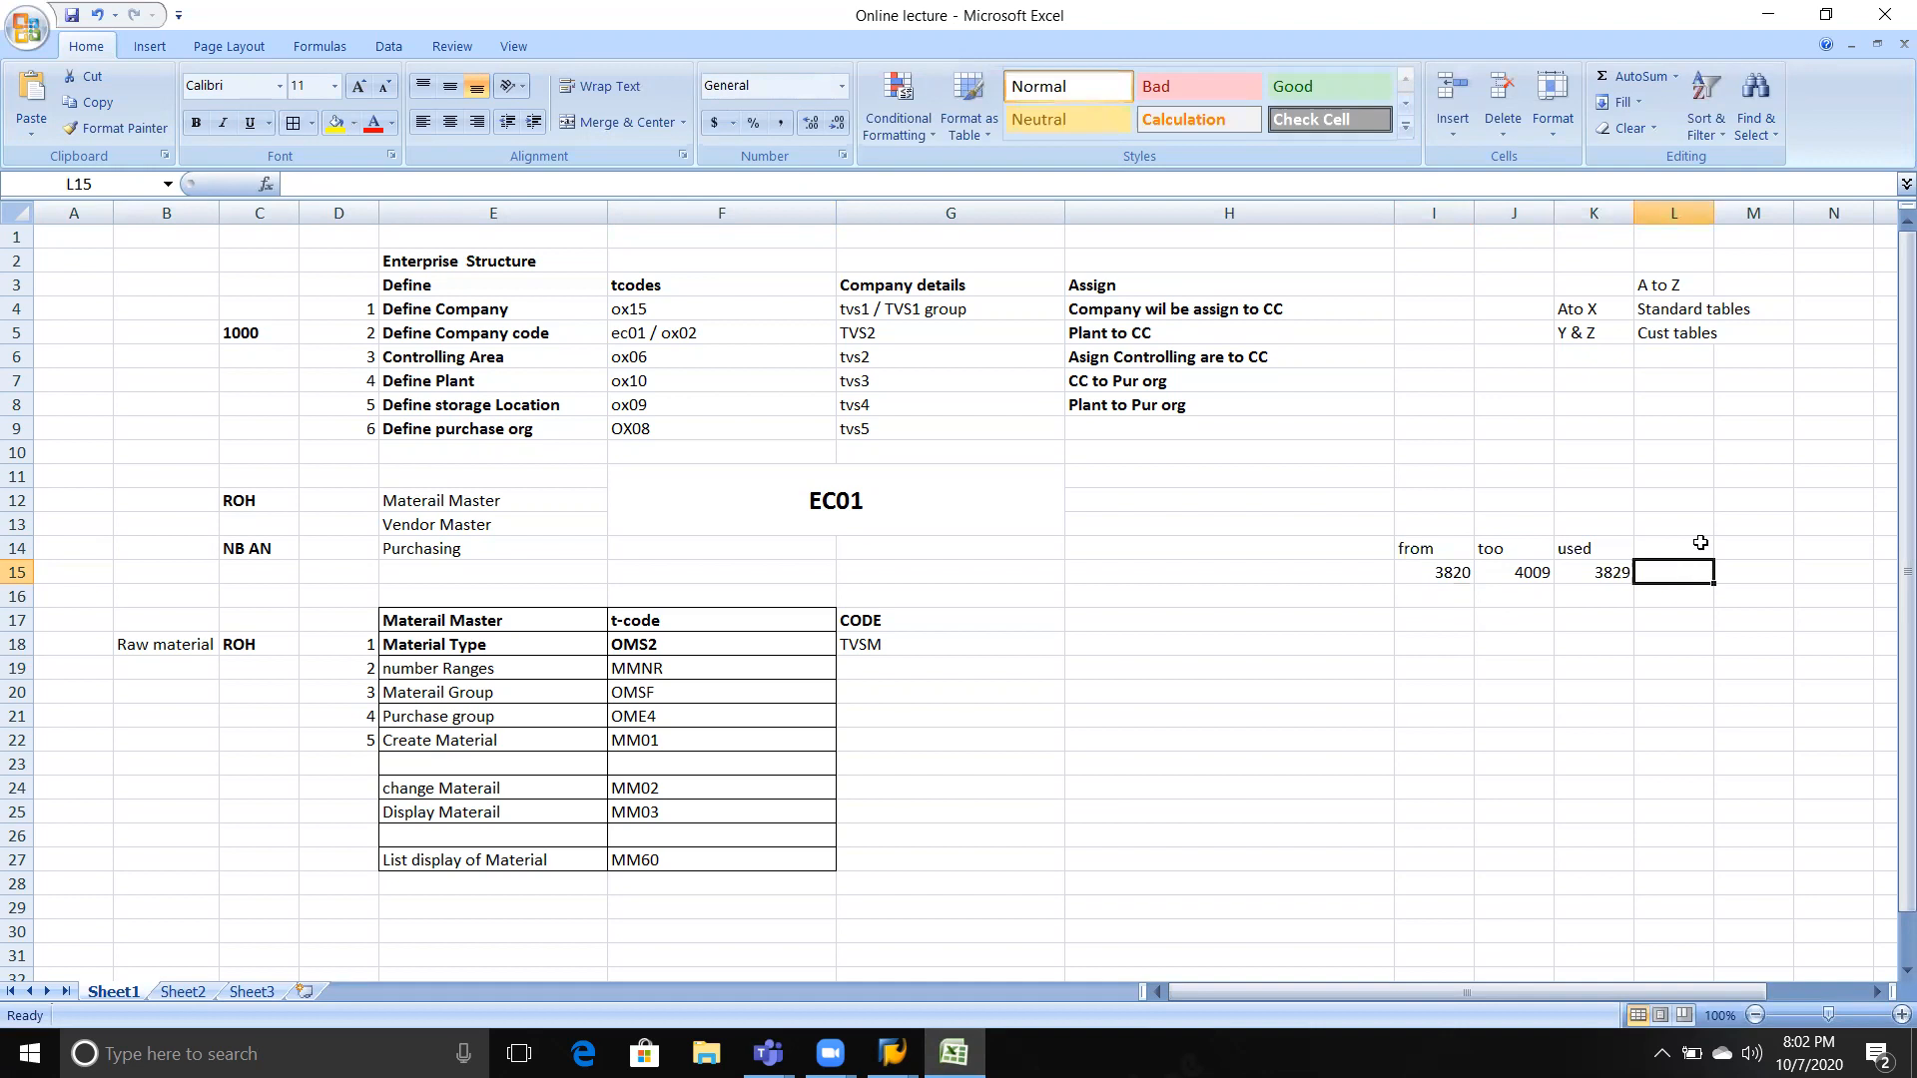
key(Up)
text(balance)
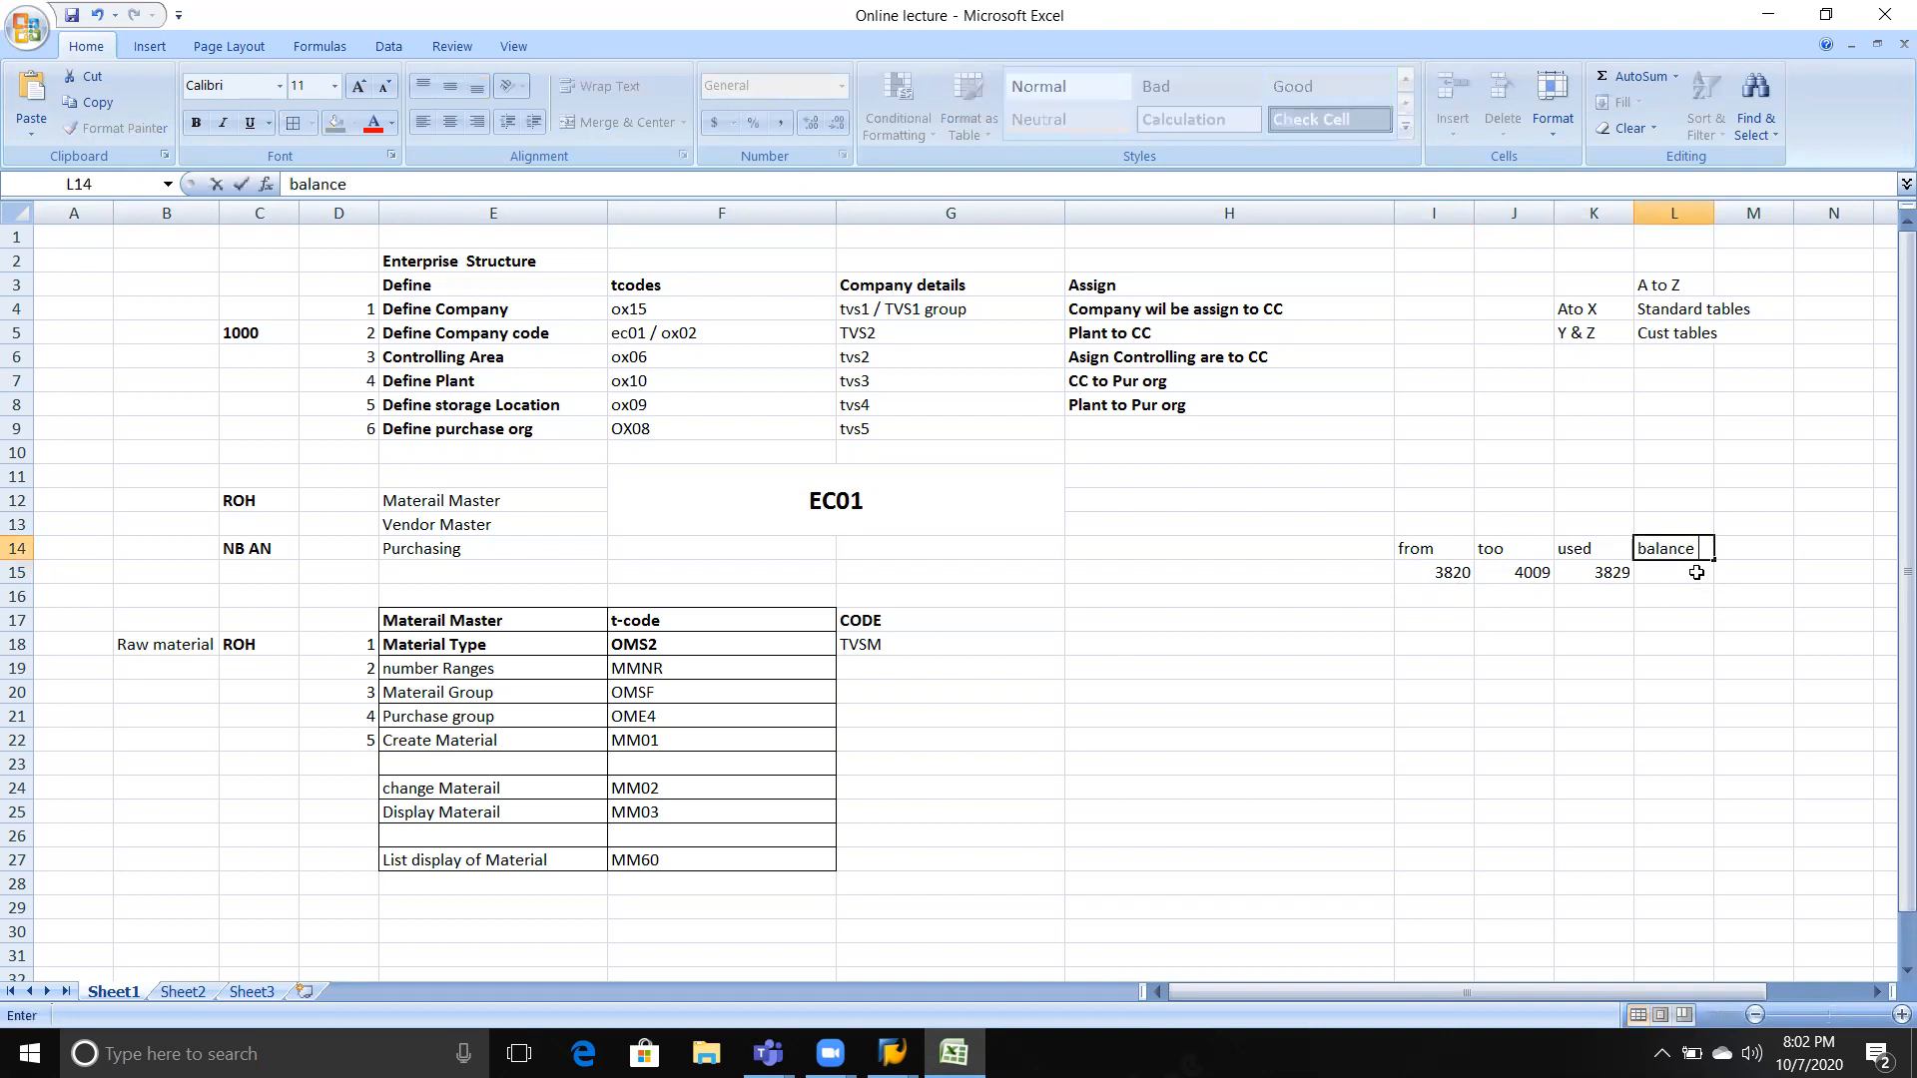
key(Down)
key(Left)
key(Right)
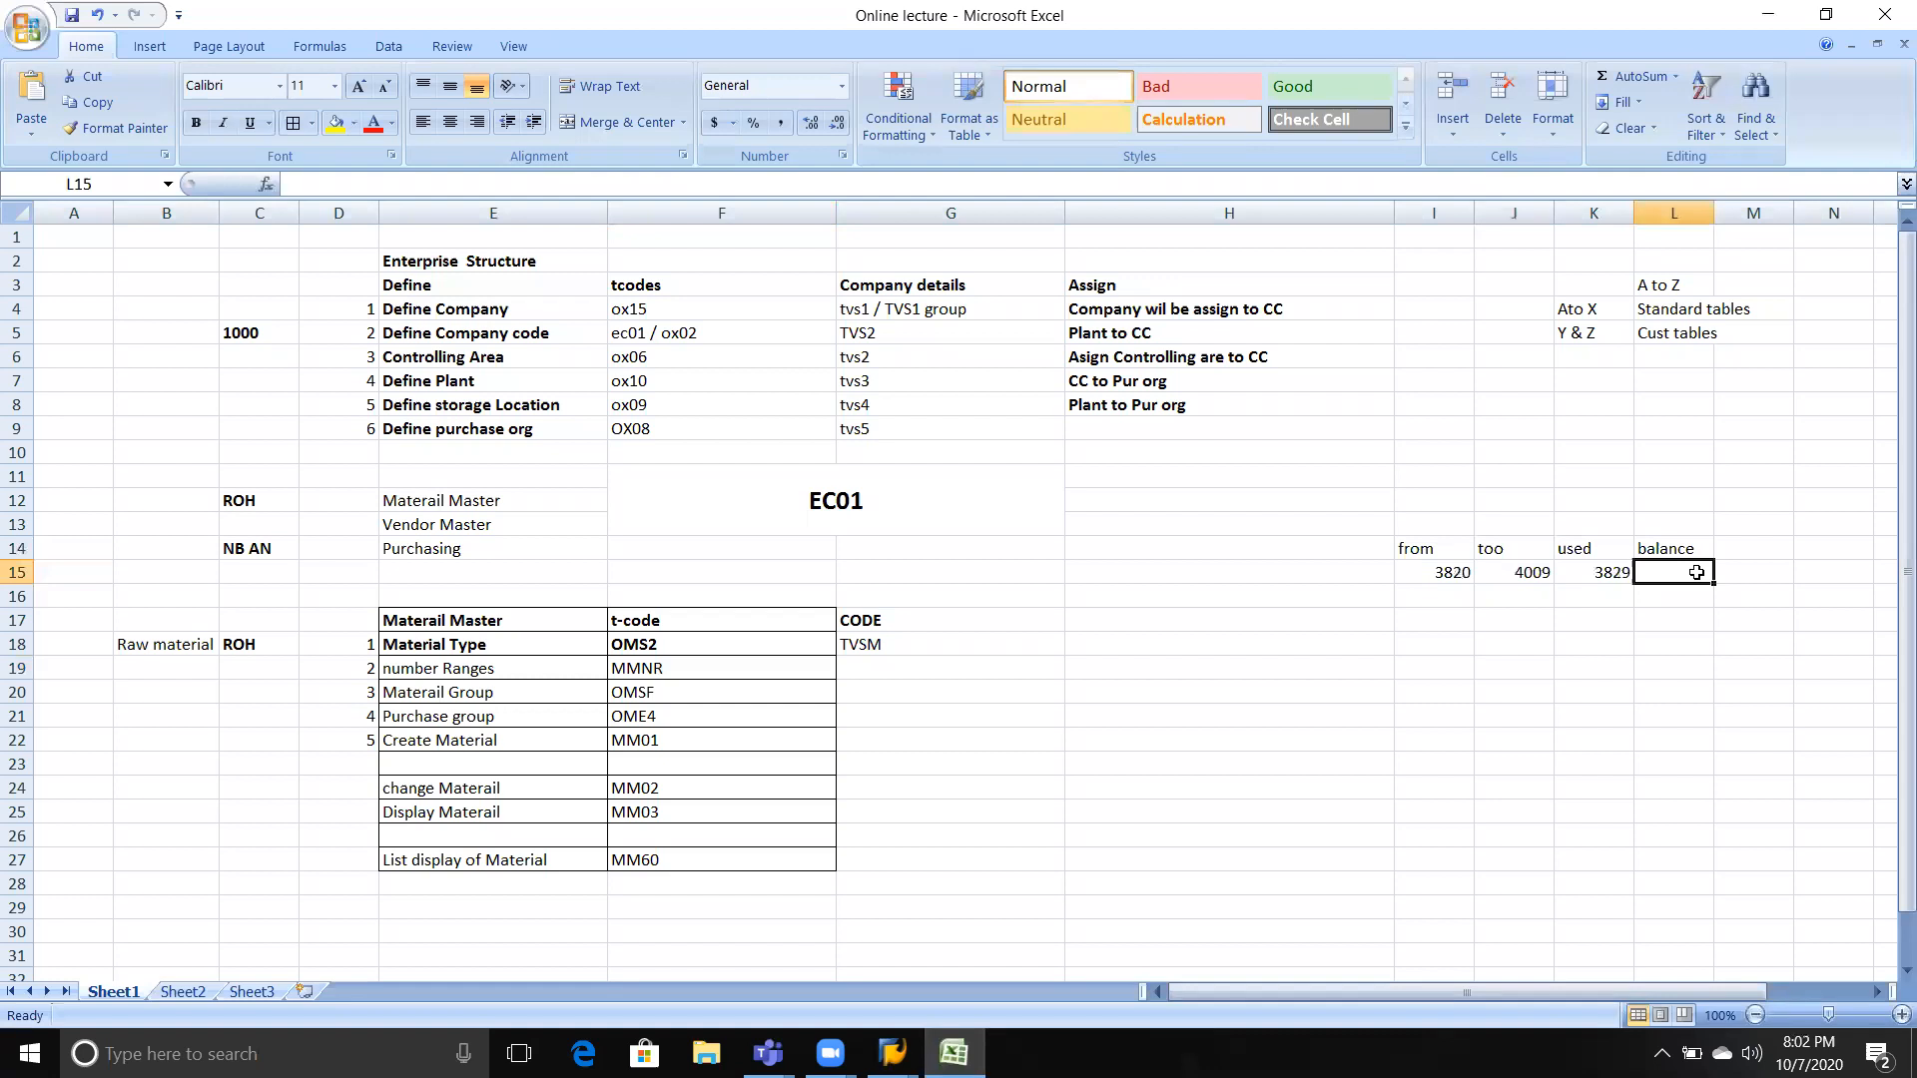
text(3830)
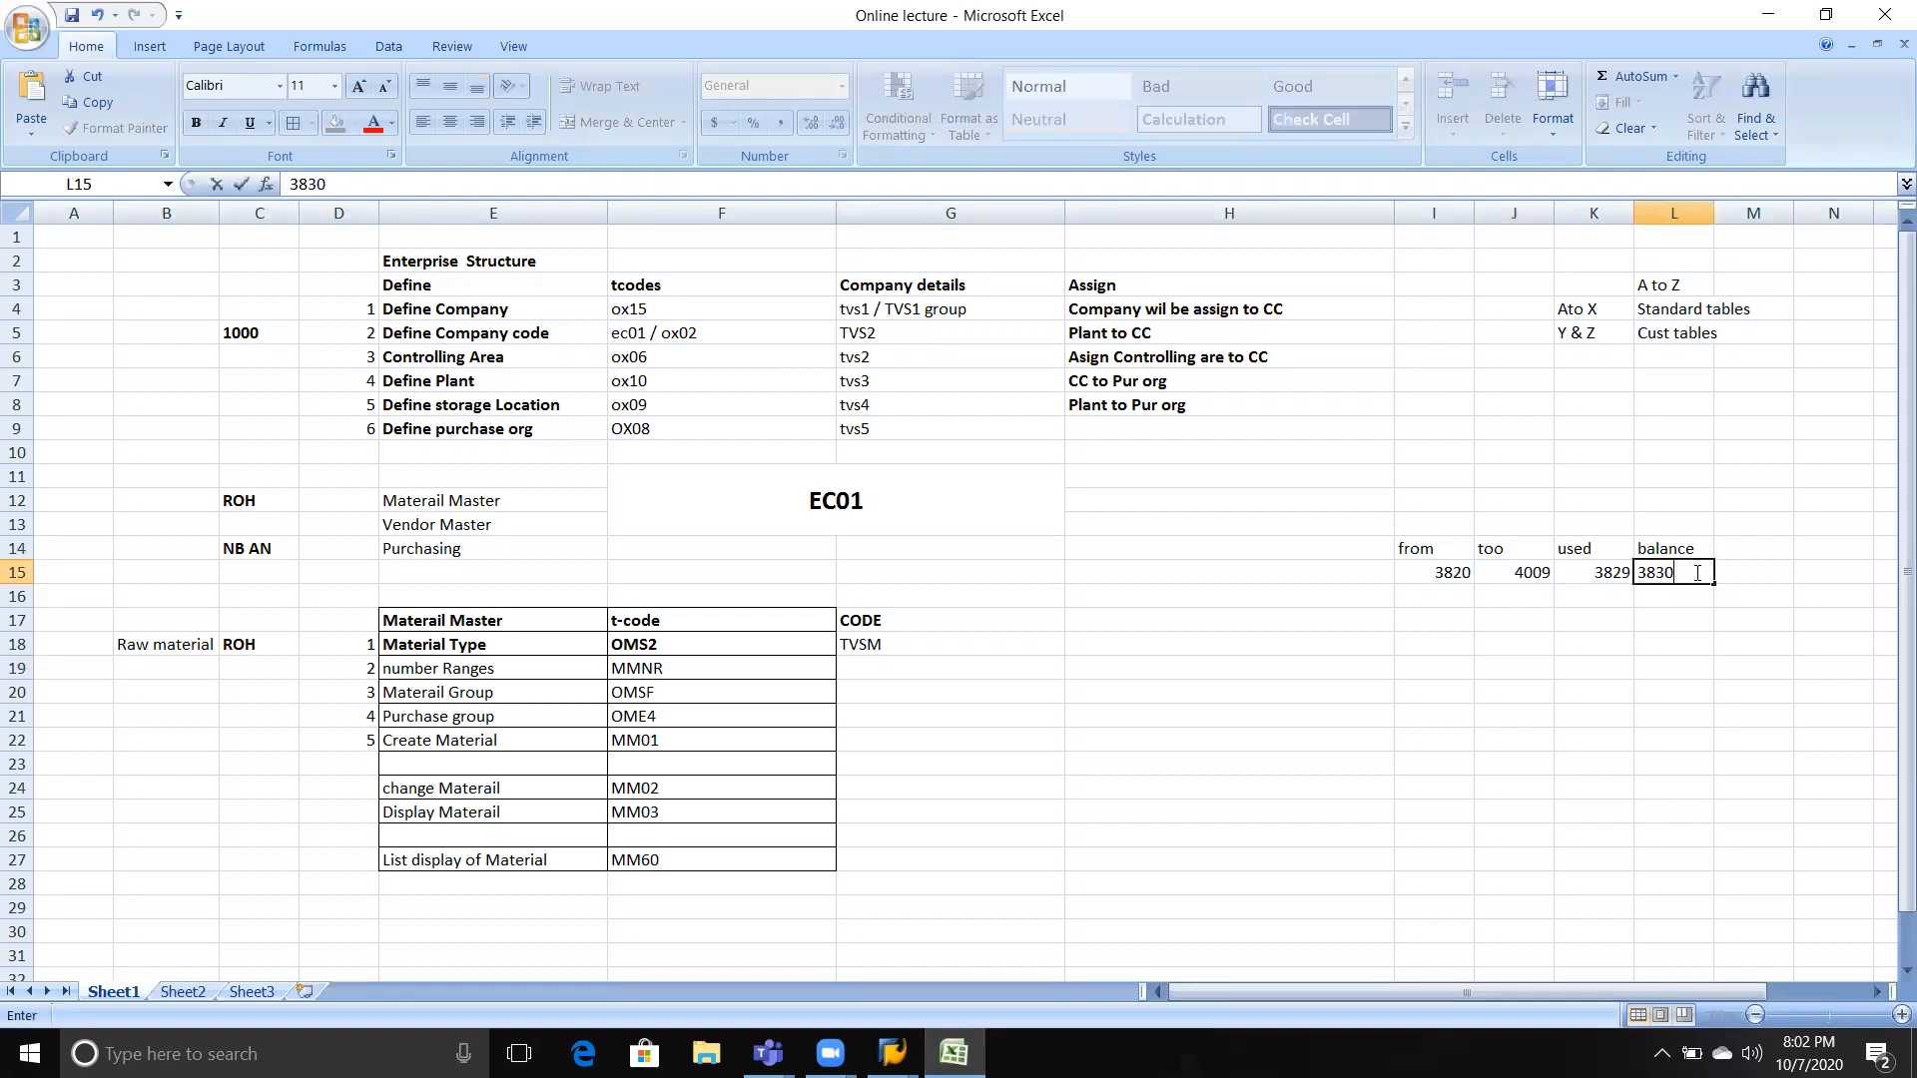
text(-4009)
key(Return)
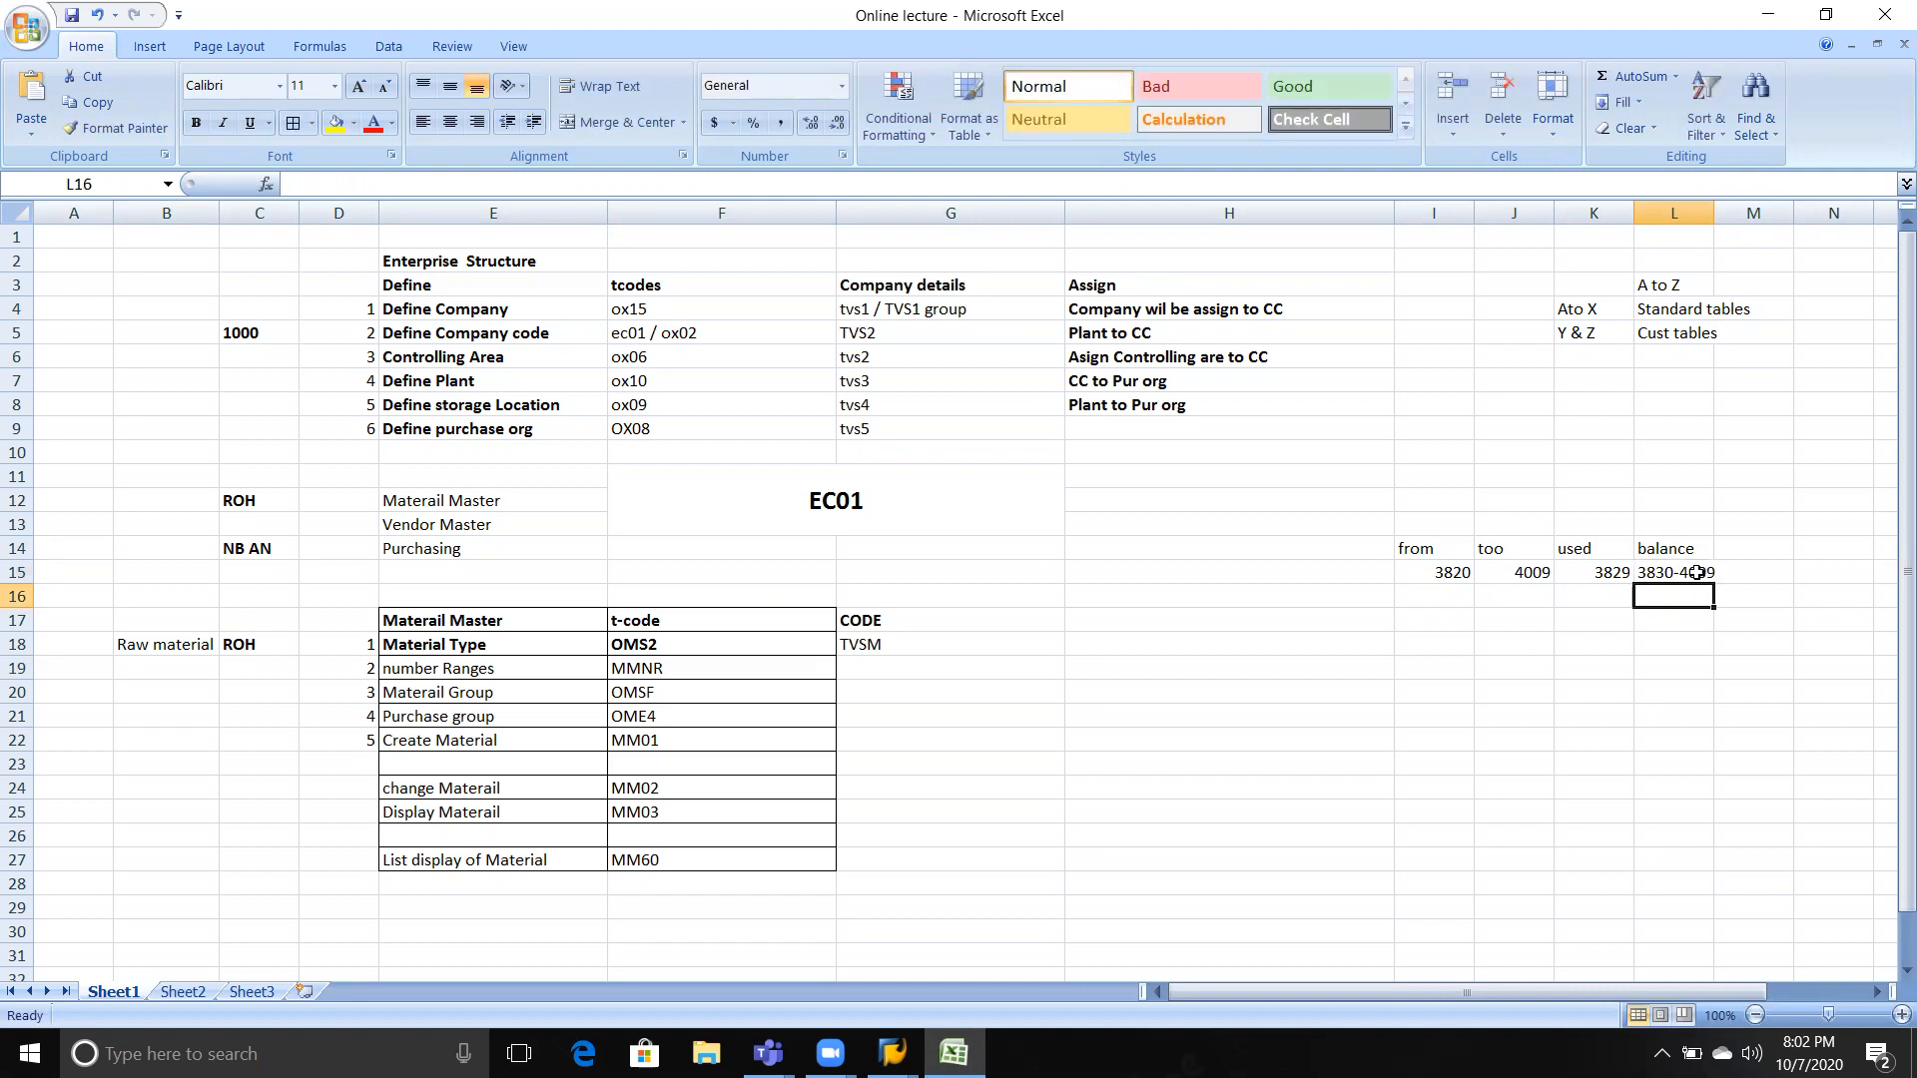
Enter the new interval in row 17, with 3831 in cell I17 and 3835 in J17.
key(Left)
key(Left)
key(Left)
key(Down)
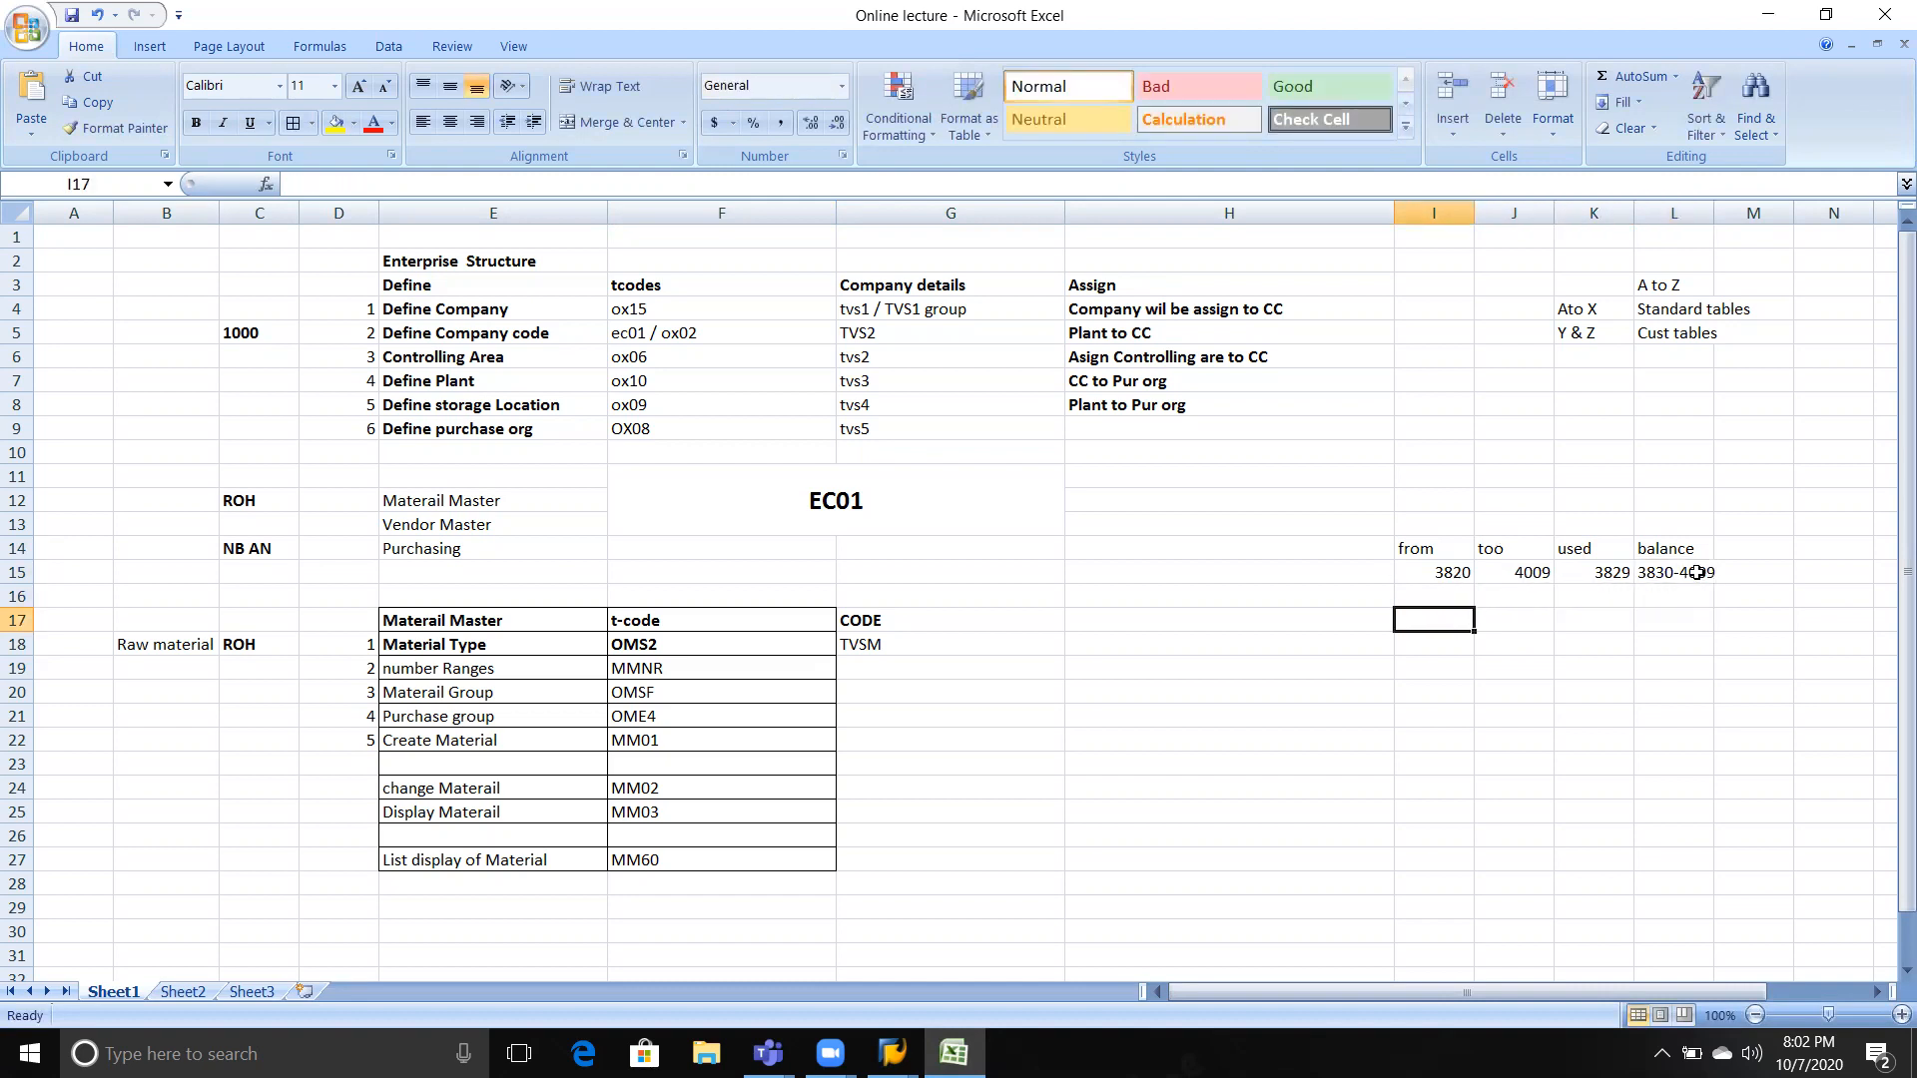
text(3831)
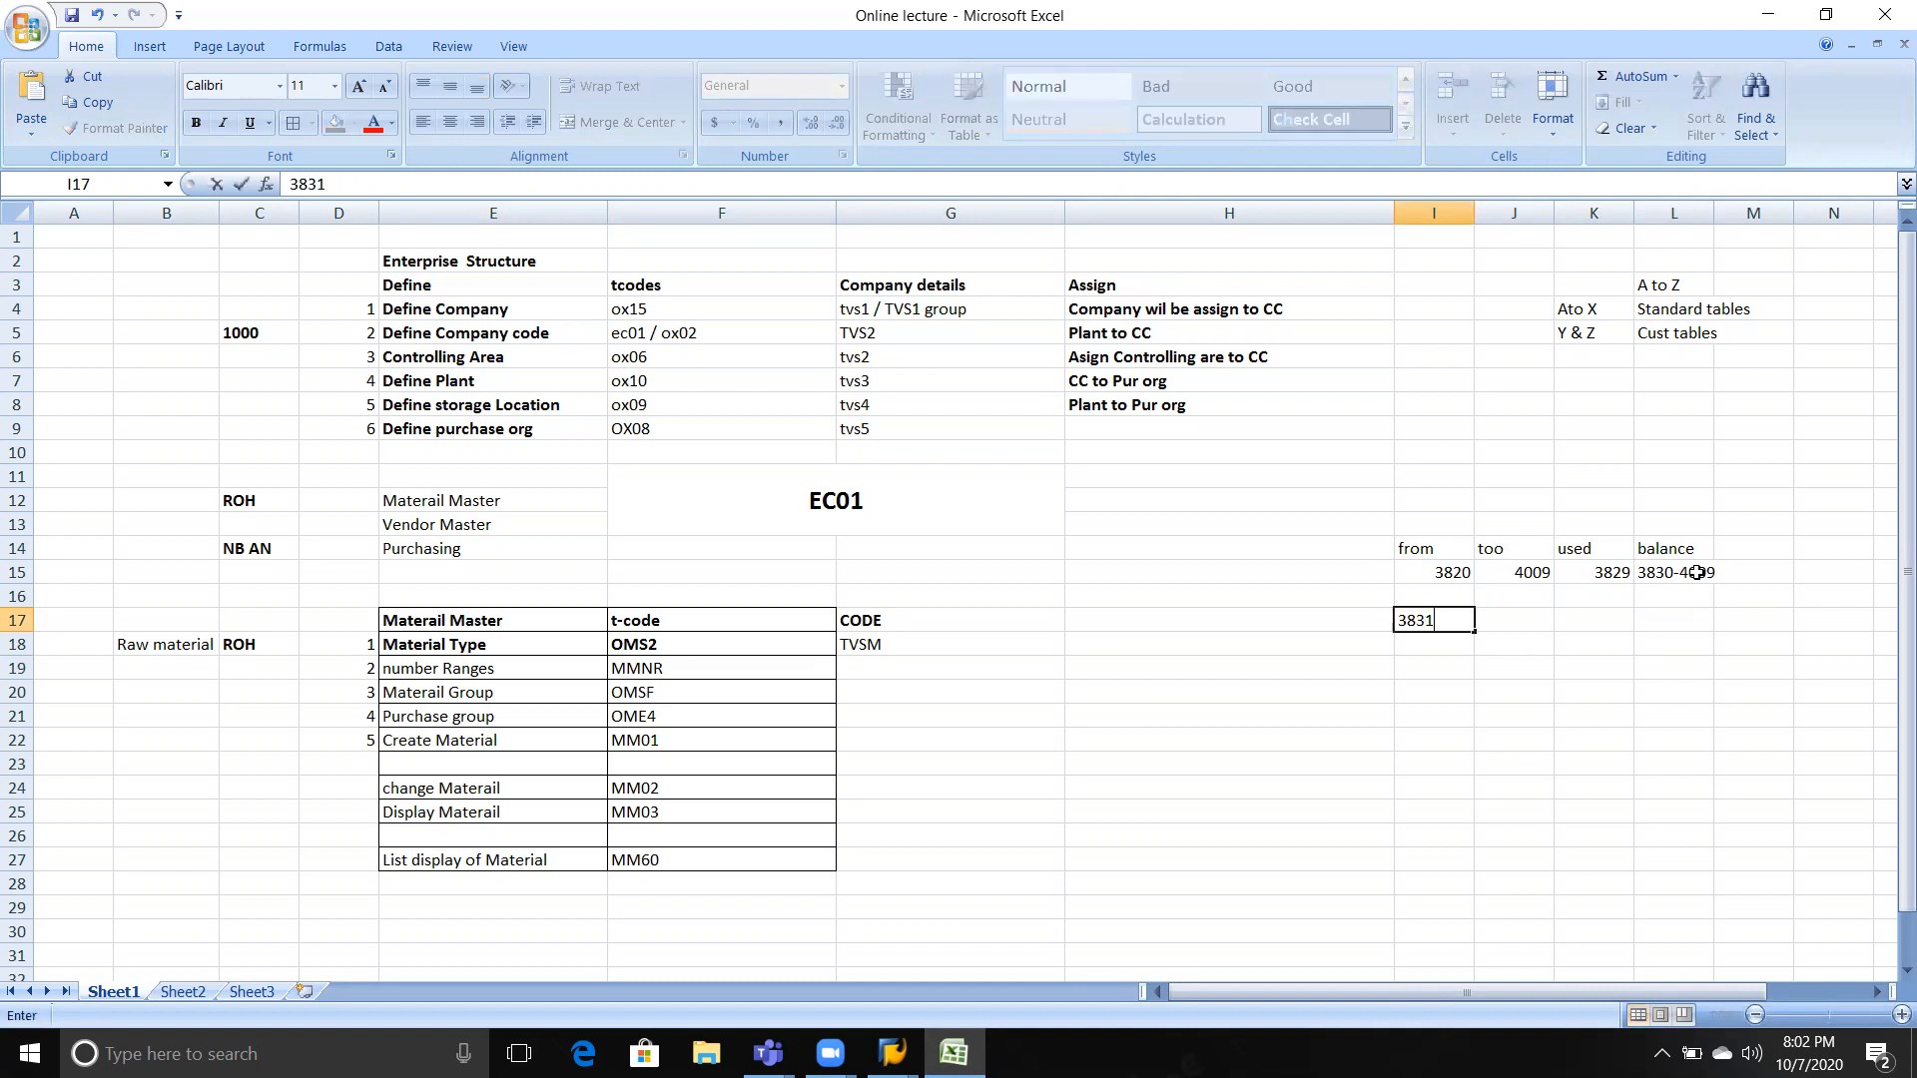
key(Tab)
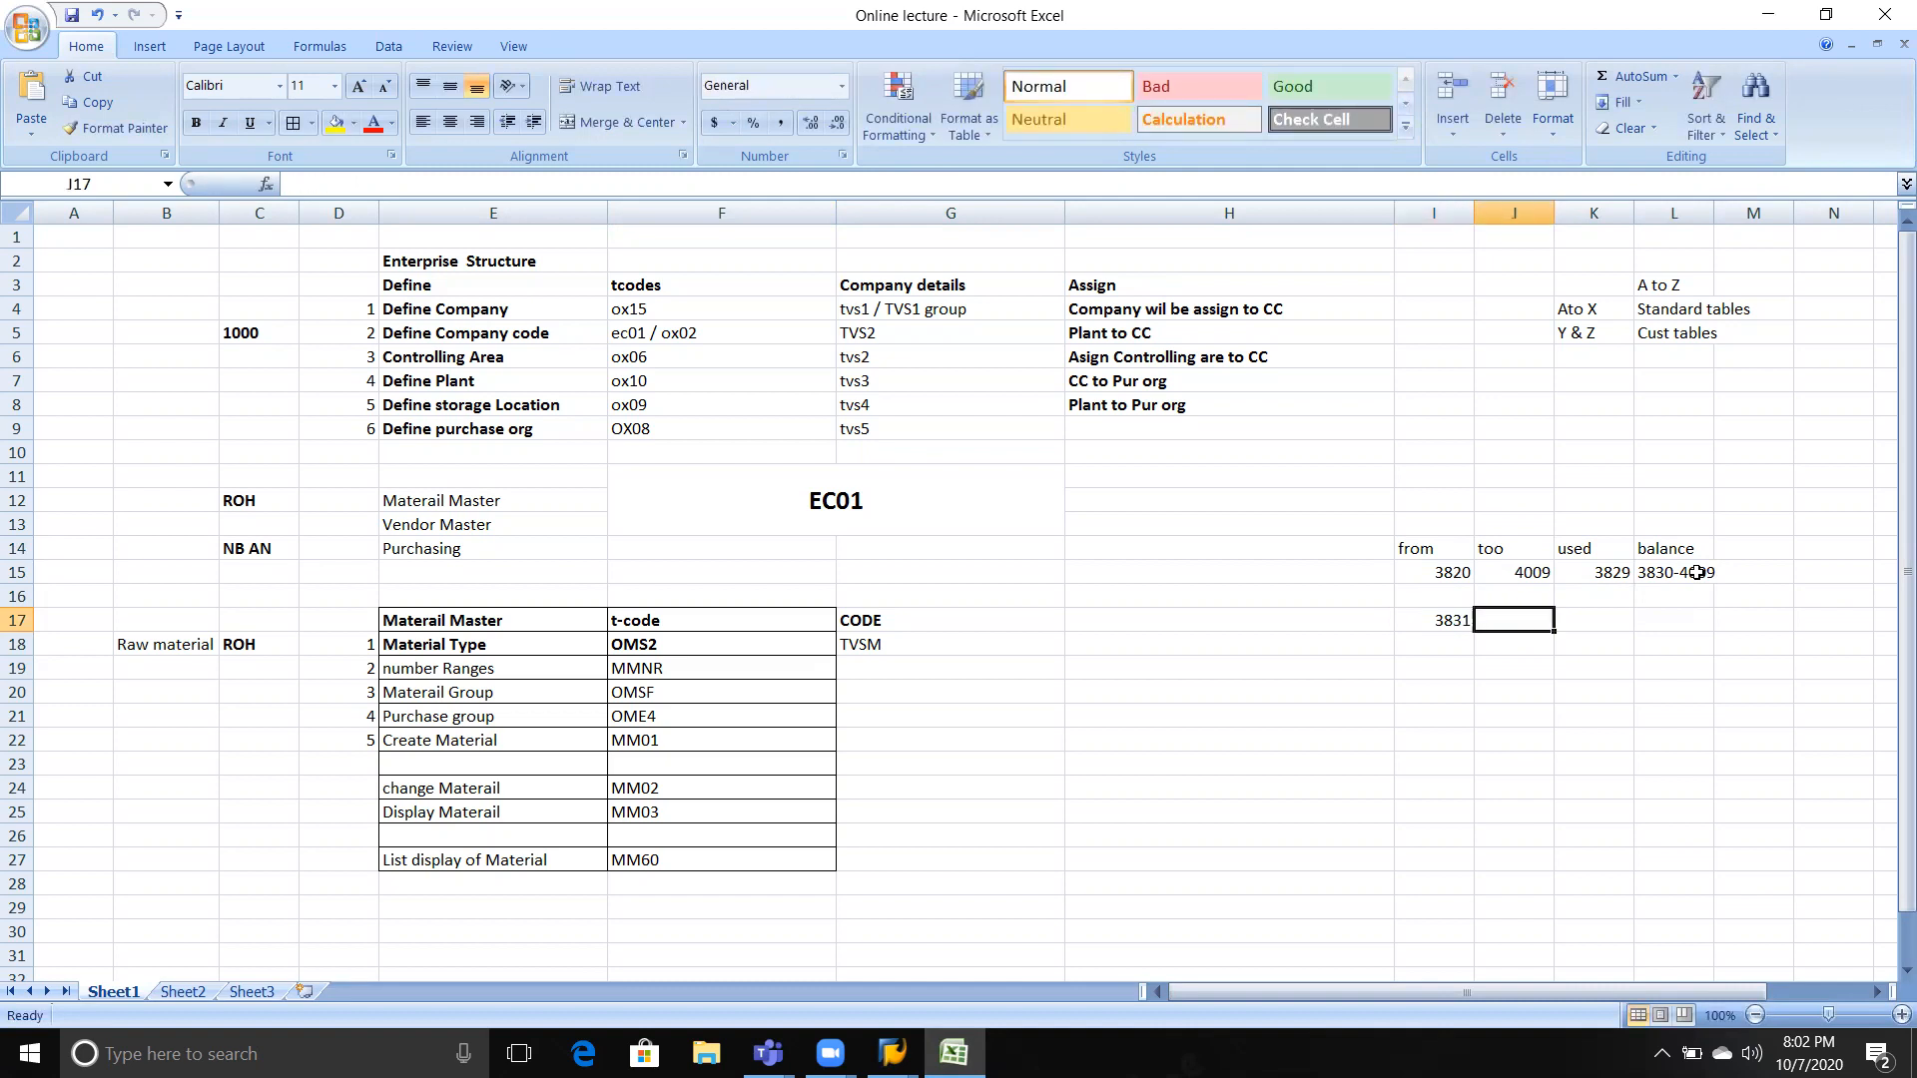
text(3835)
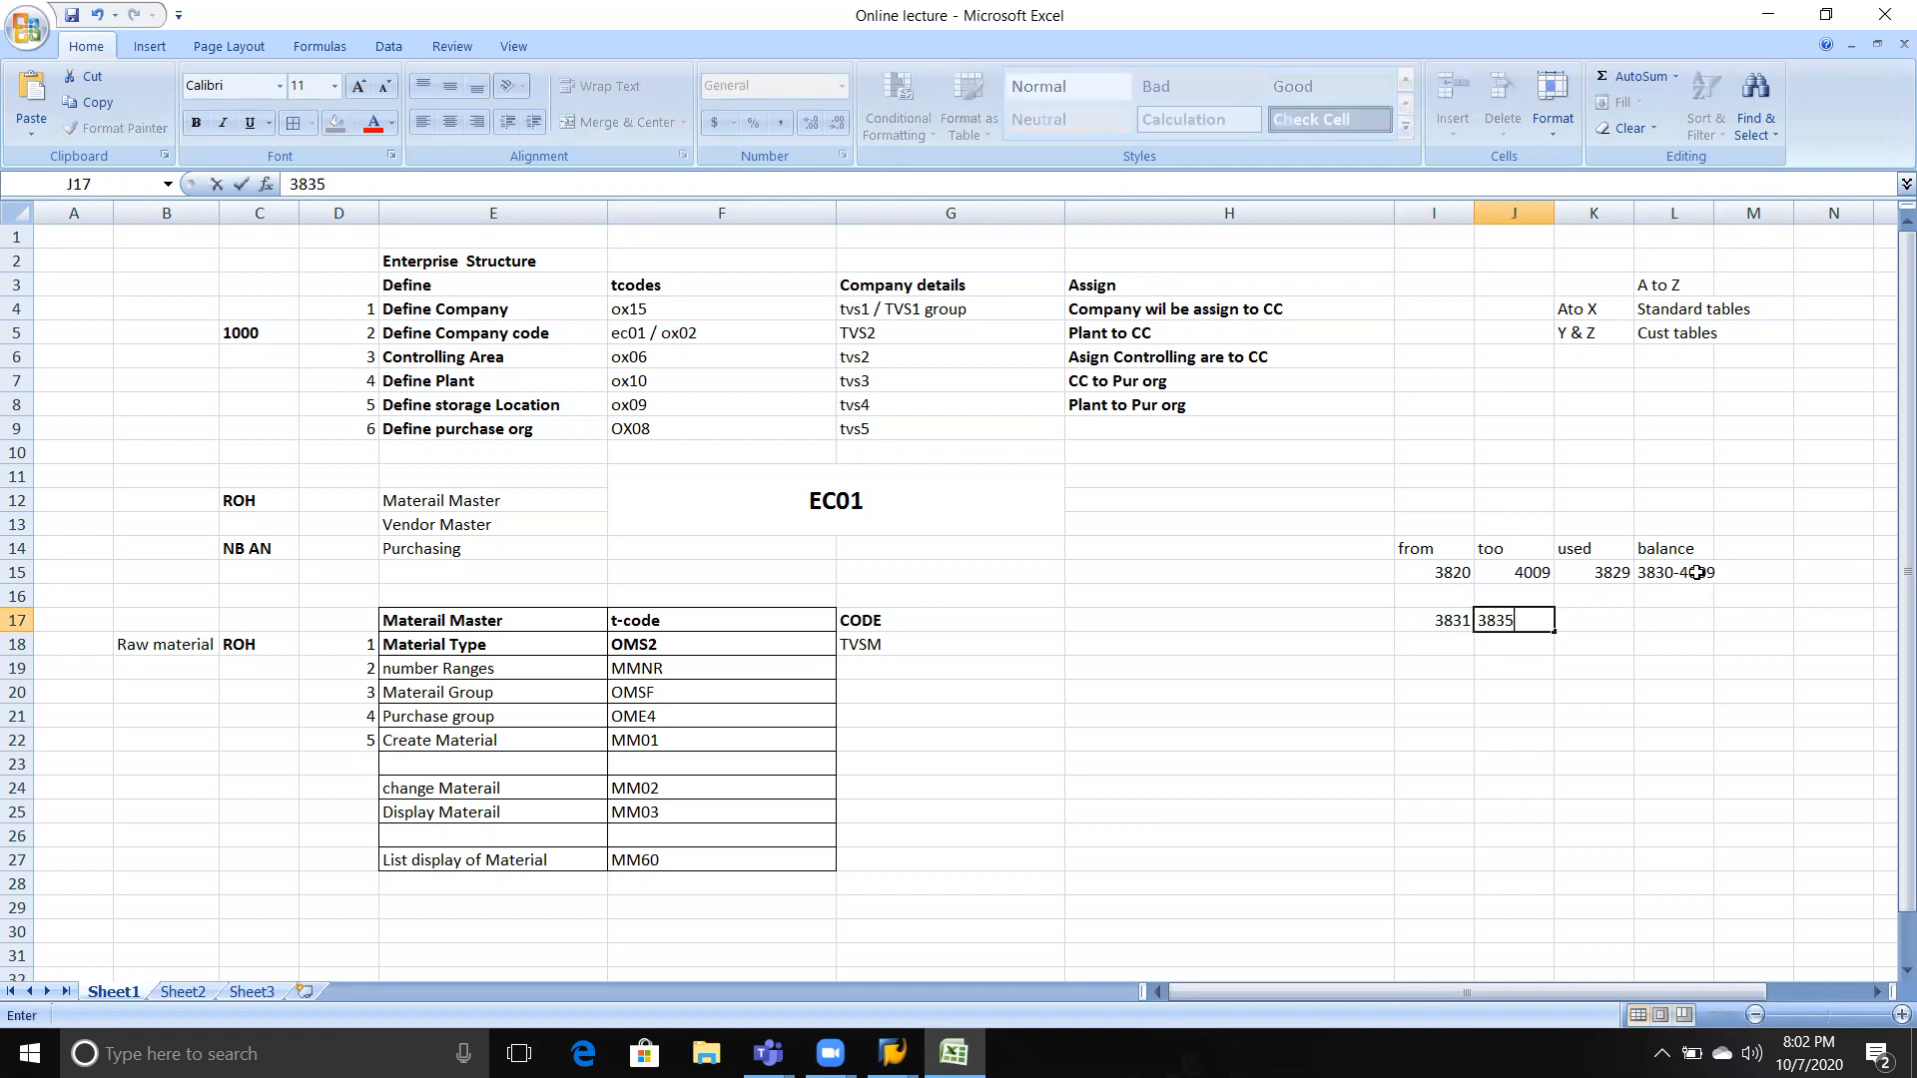
key(Tab)
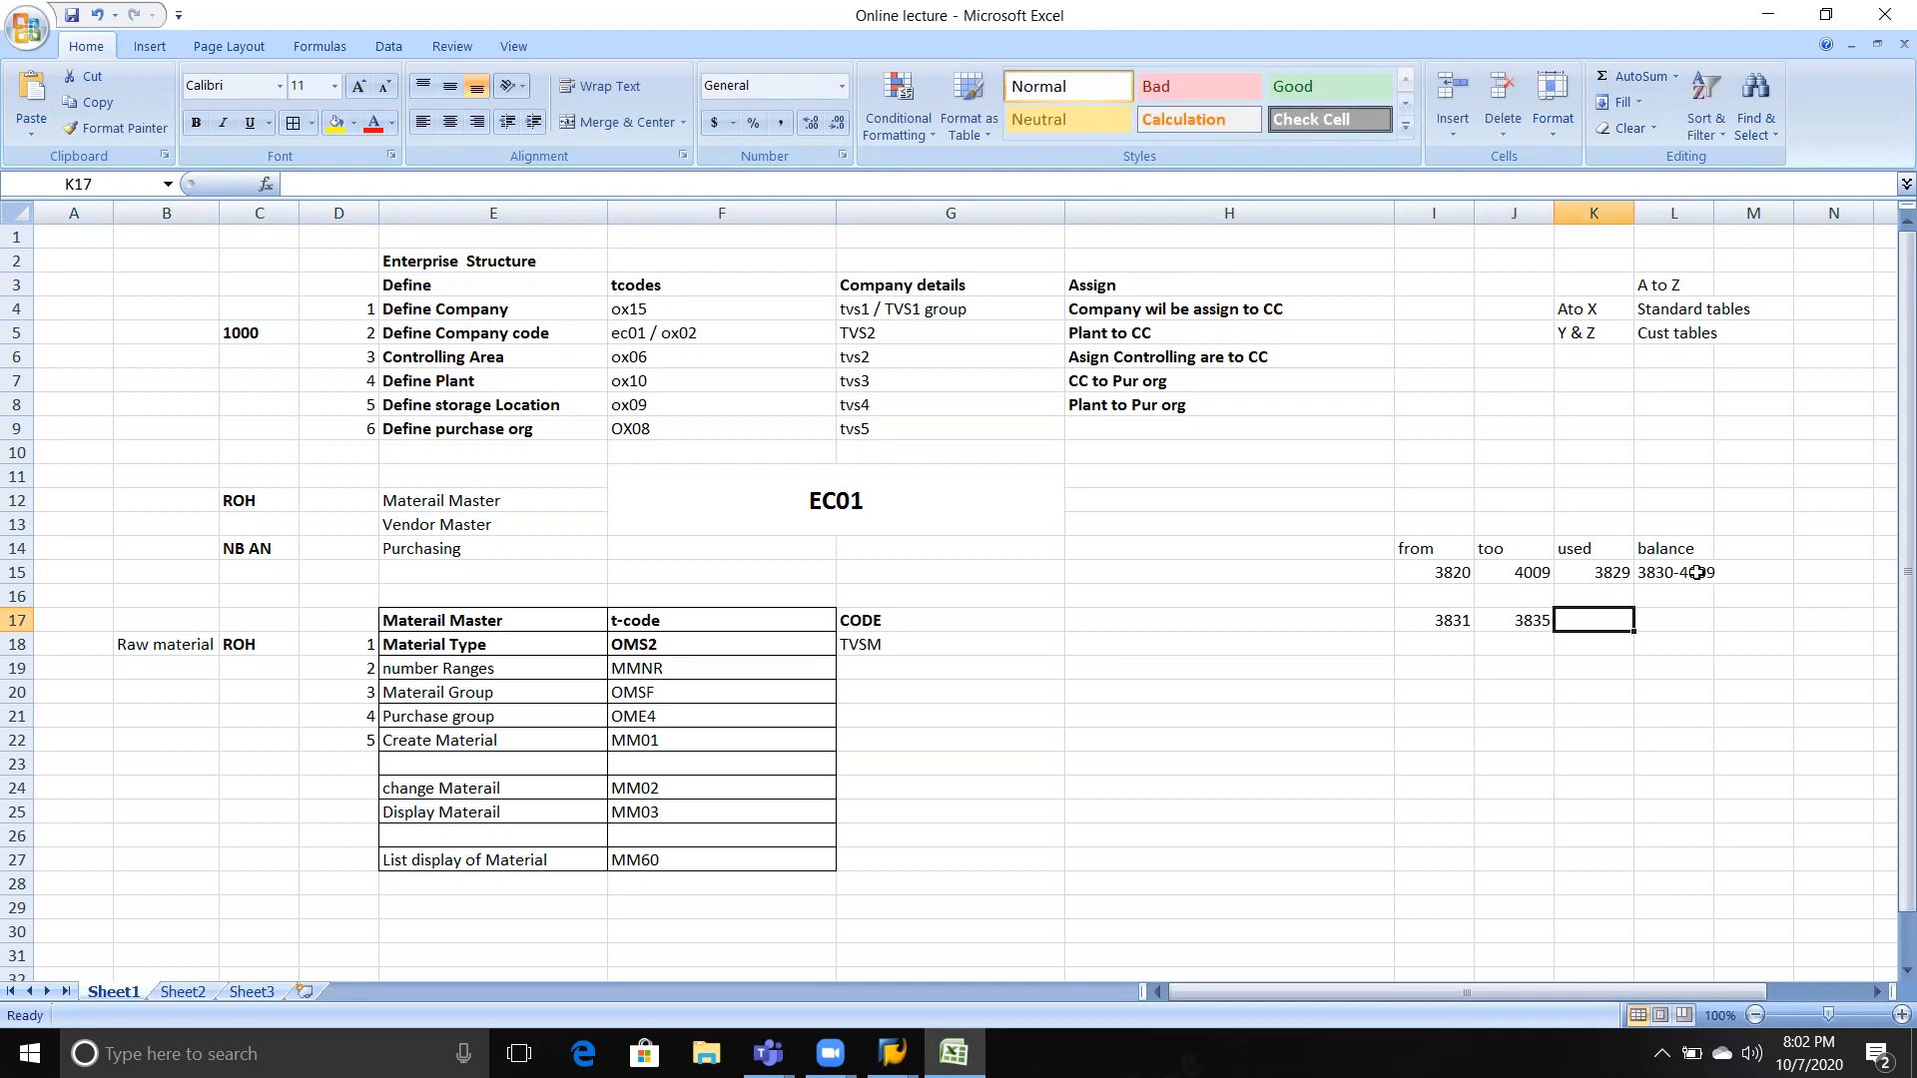
Enter 4000 in cell K19, in the used column.
key(Down)
key(Left)
key(Down)
key(Left)
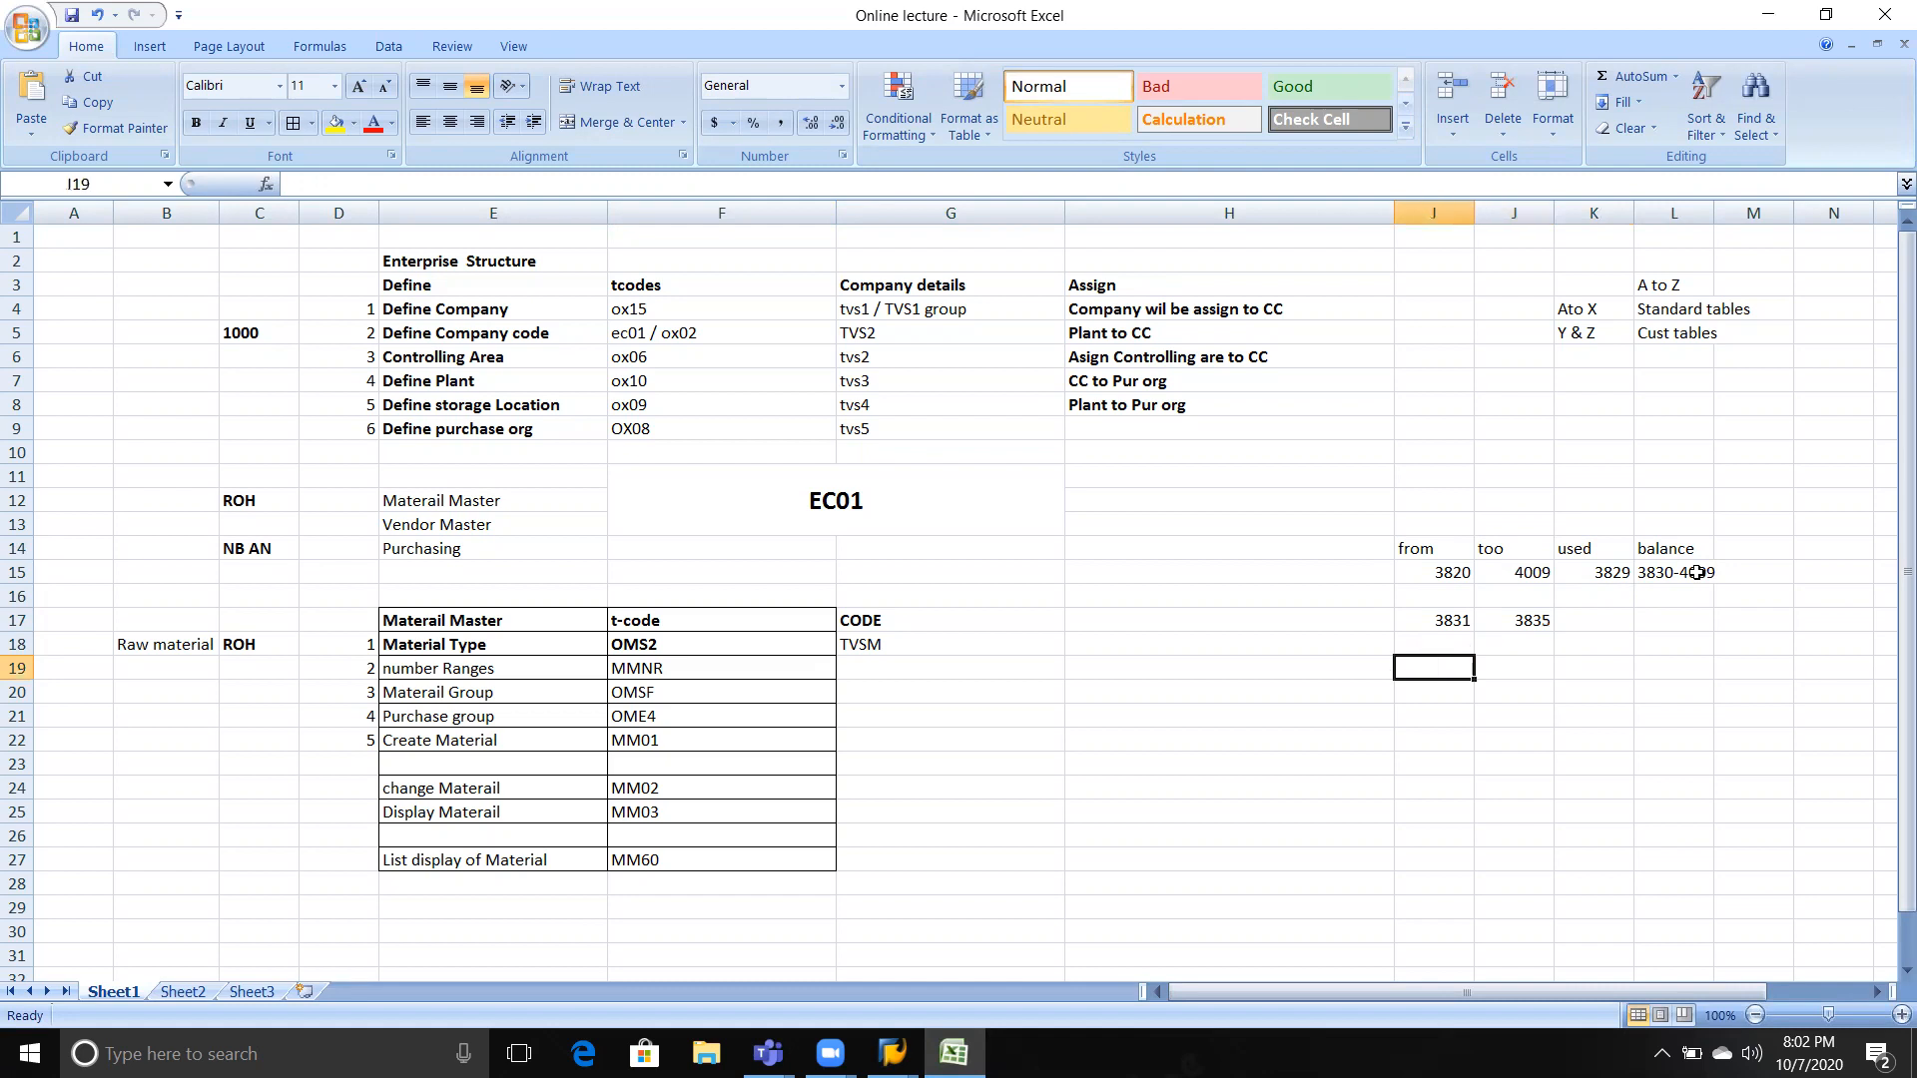
key(Right)
key(Right)
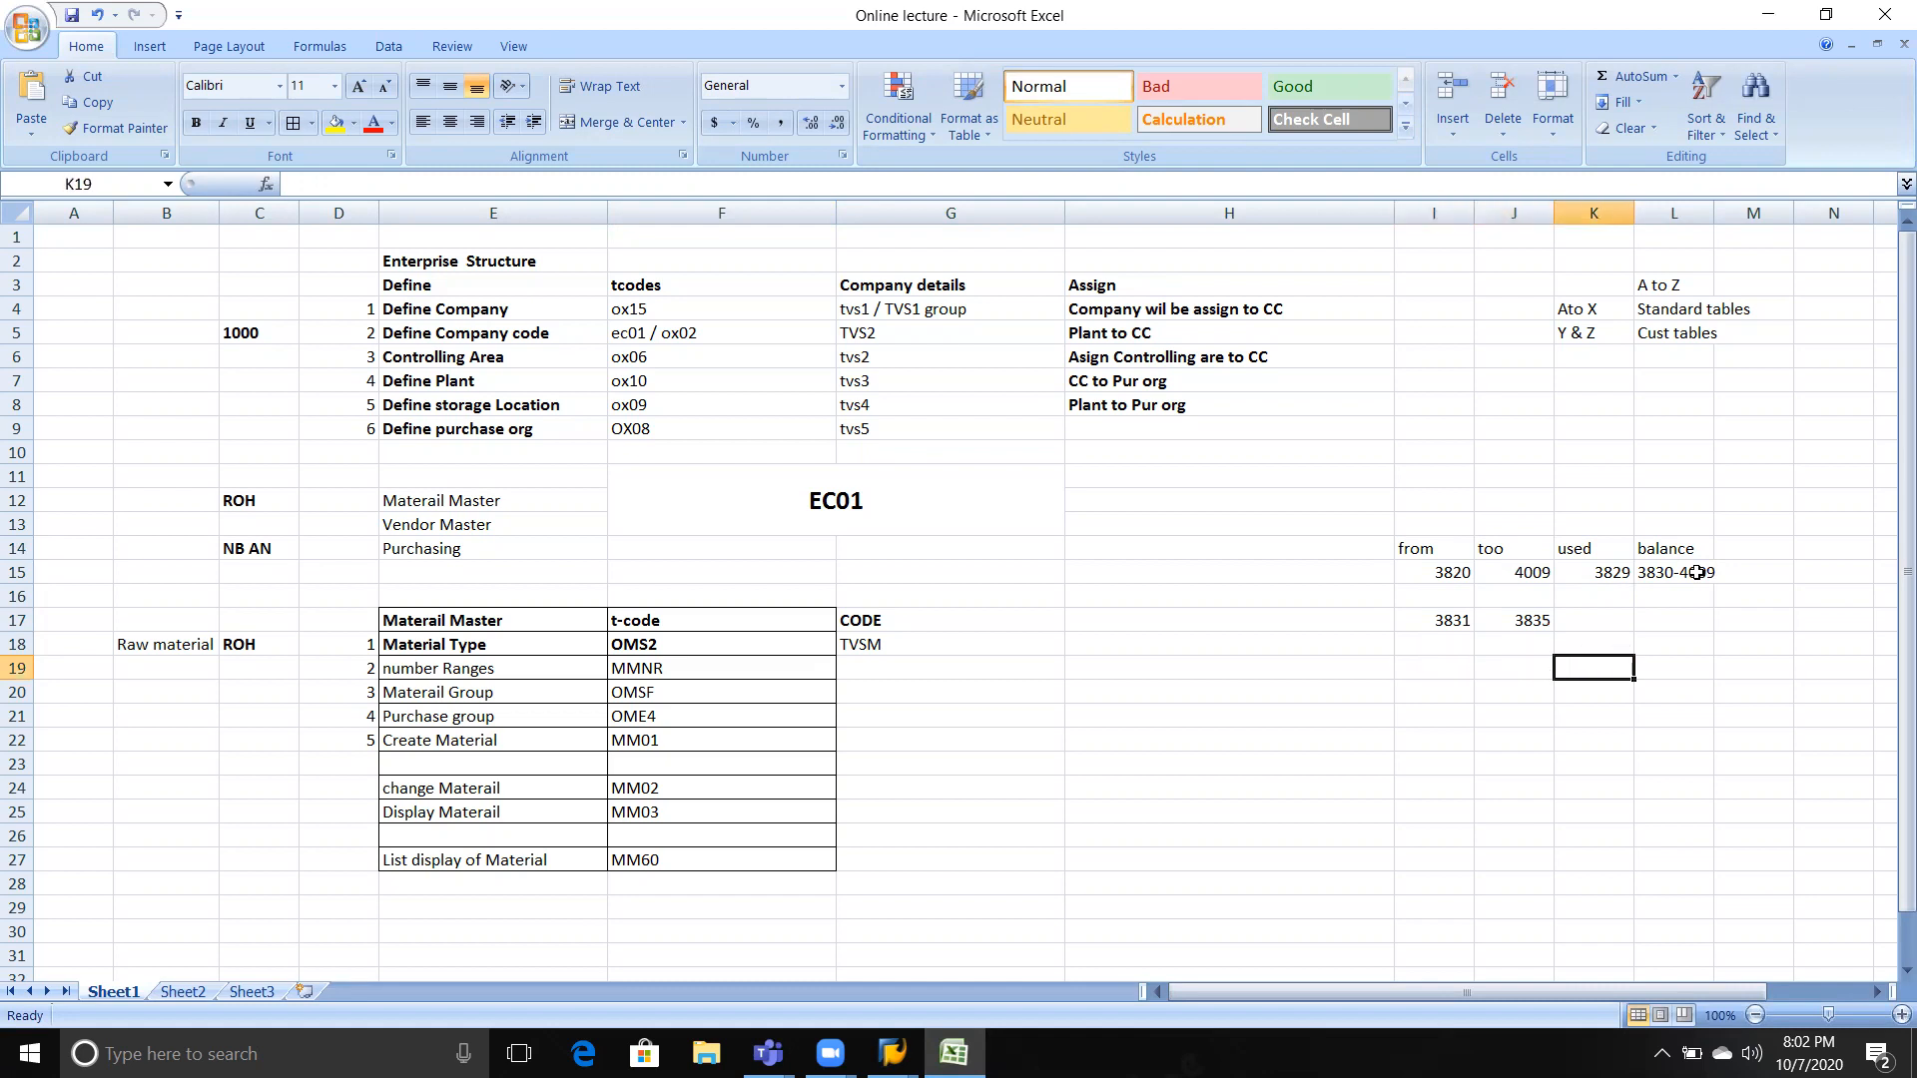
text(4000)
key(Right)
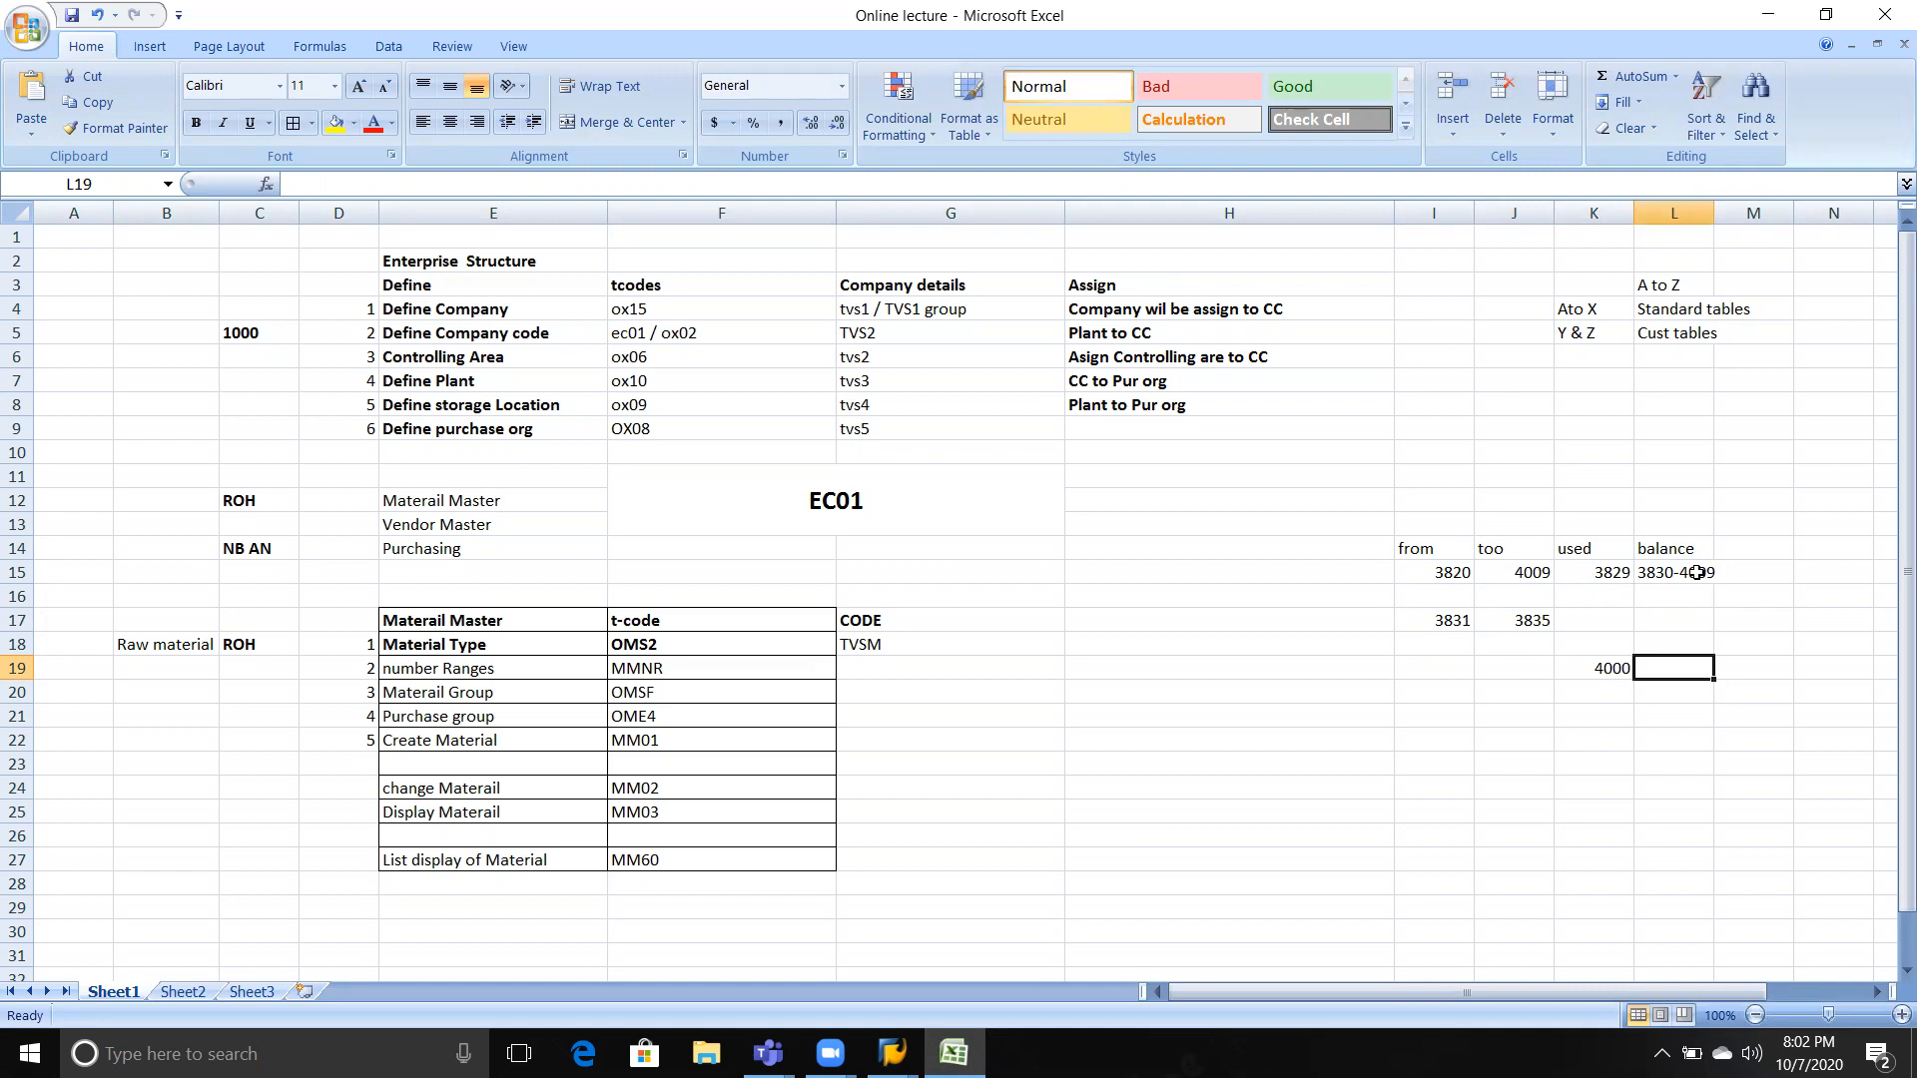
drag(1438, 623, 1554, 636)
click(1507, 627)
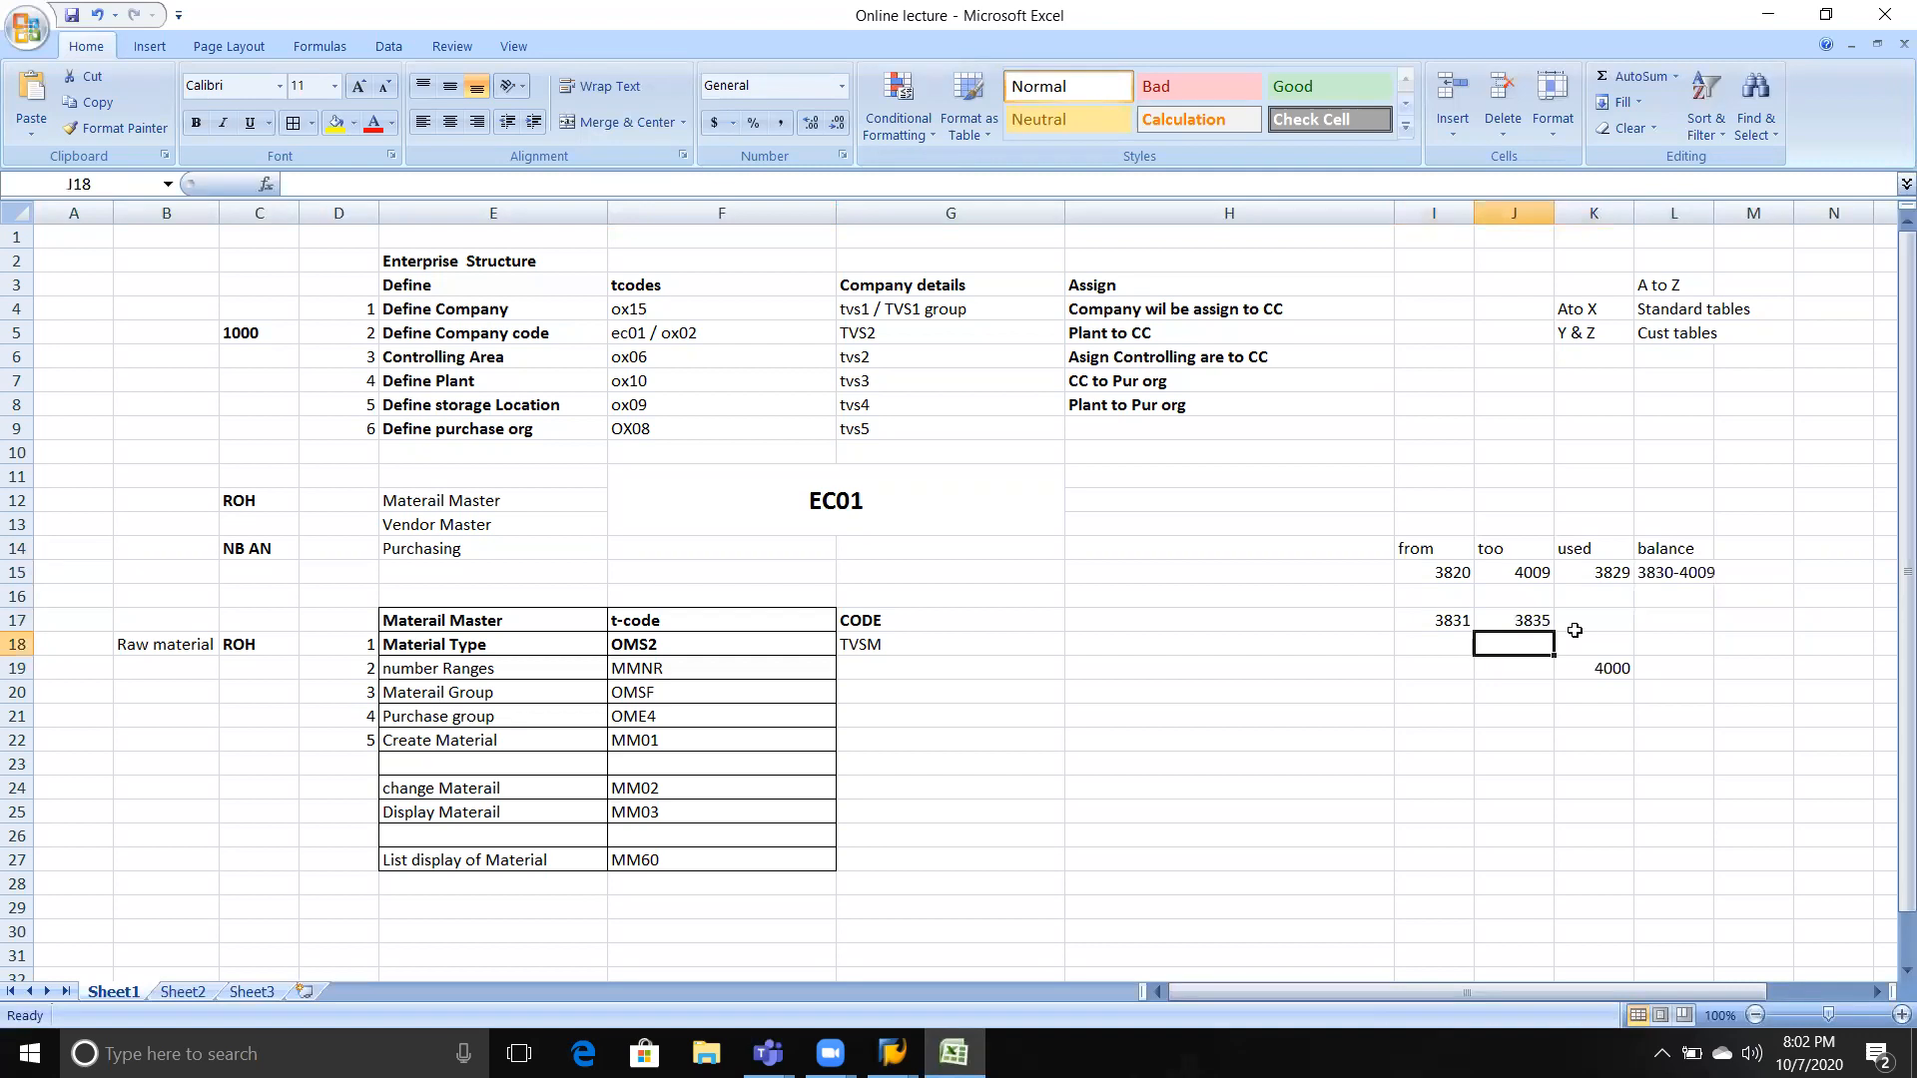
click(1606, 624)
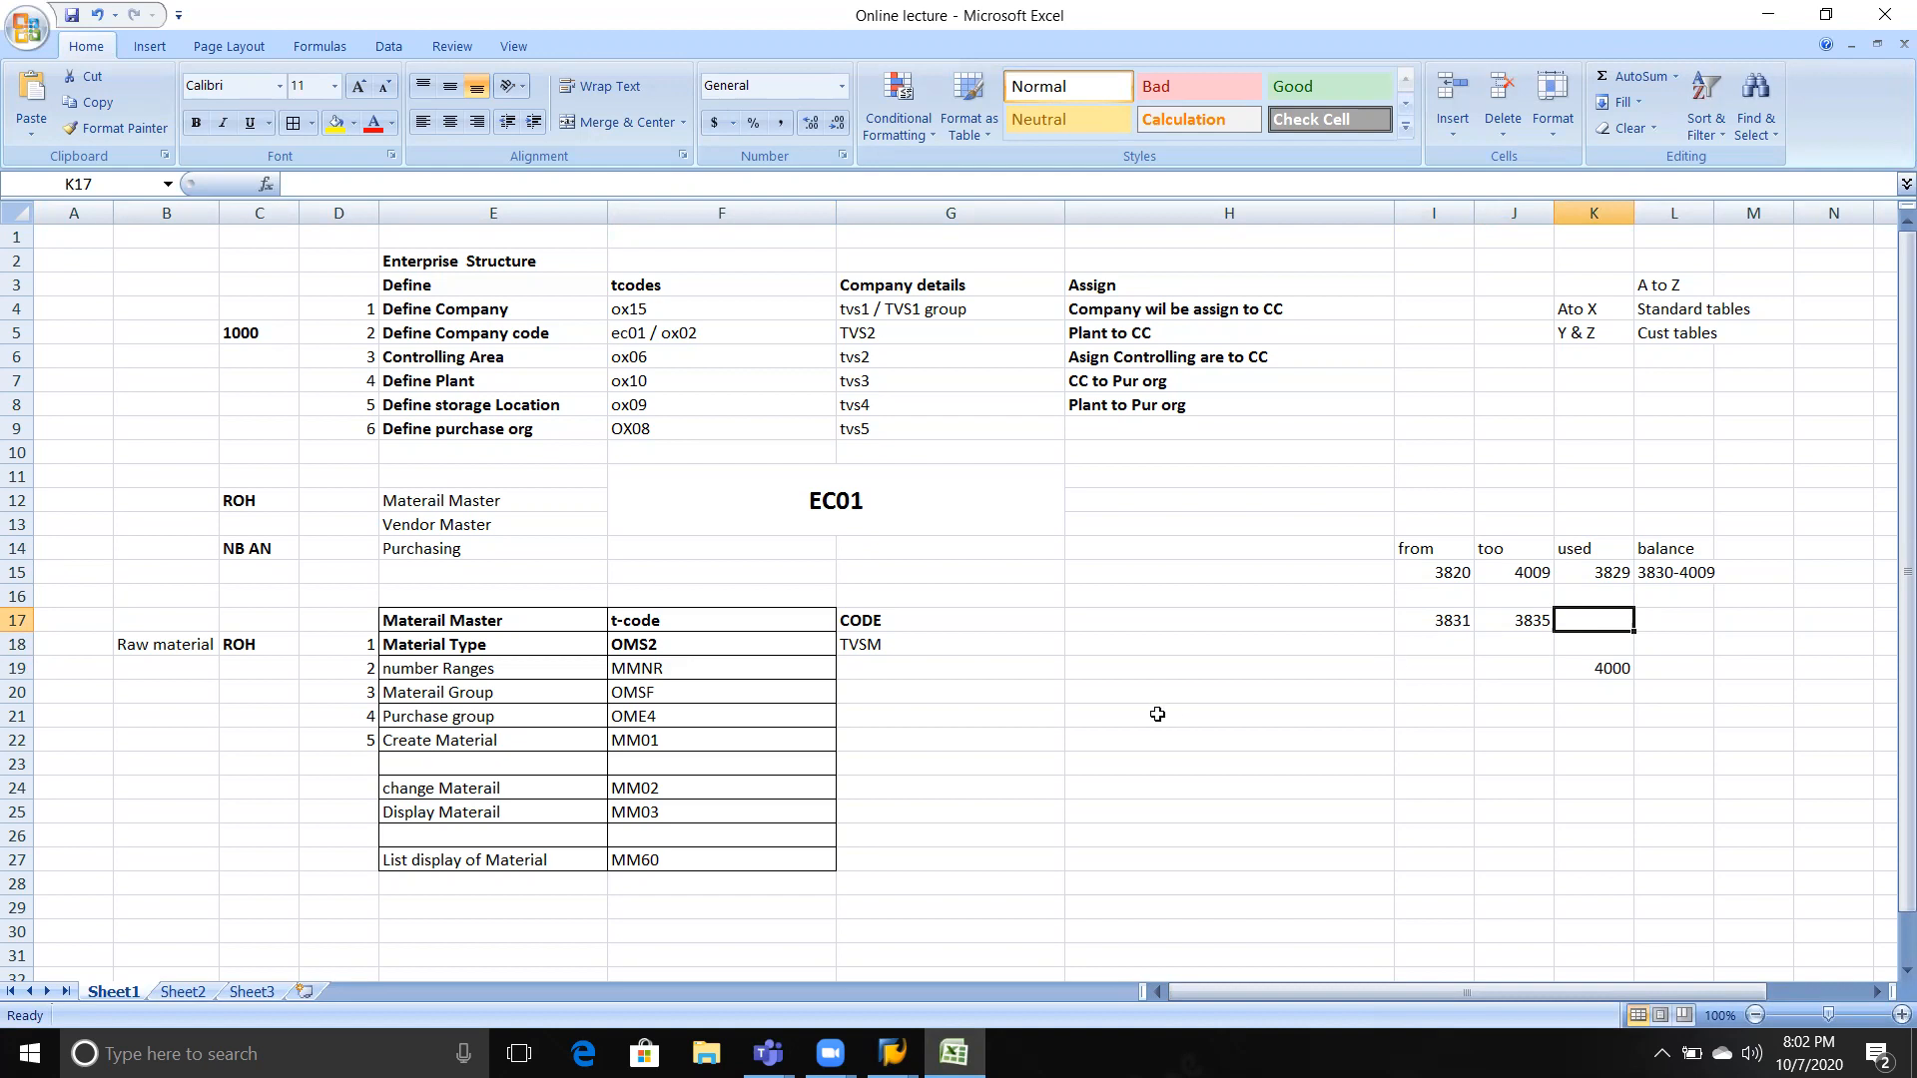
key(alt+Tab)
key(alt+Tab)
drag(1413, 541, 1724, 699)
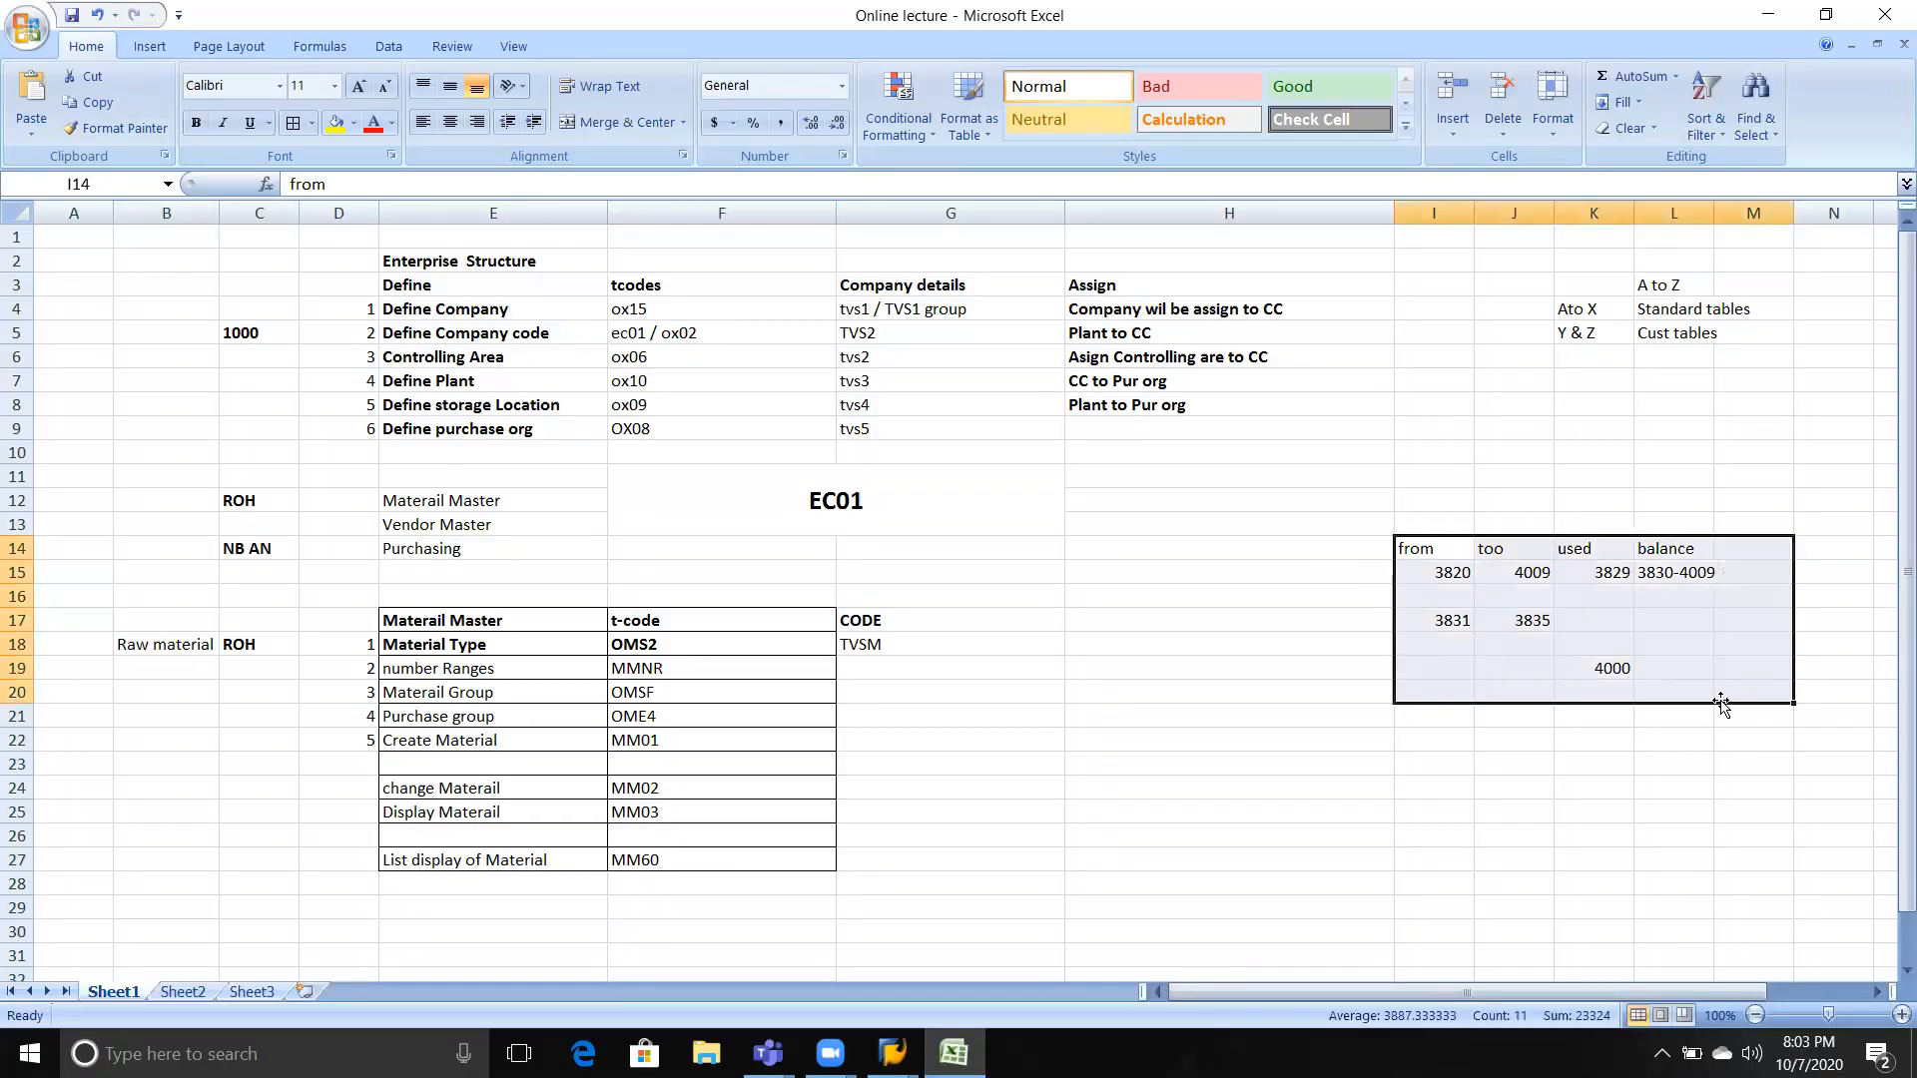
click(1656, 659)
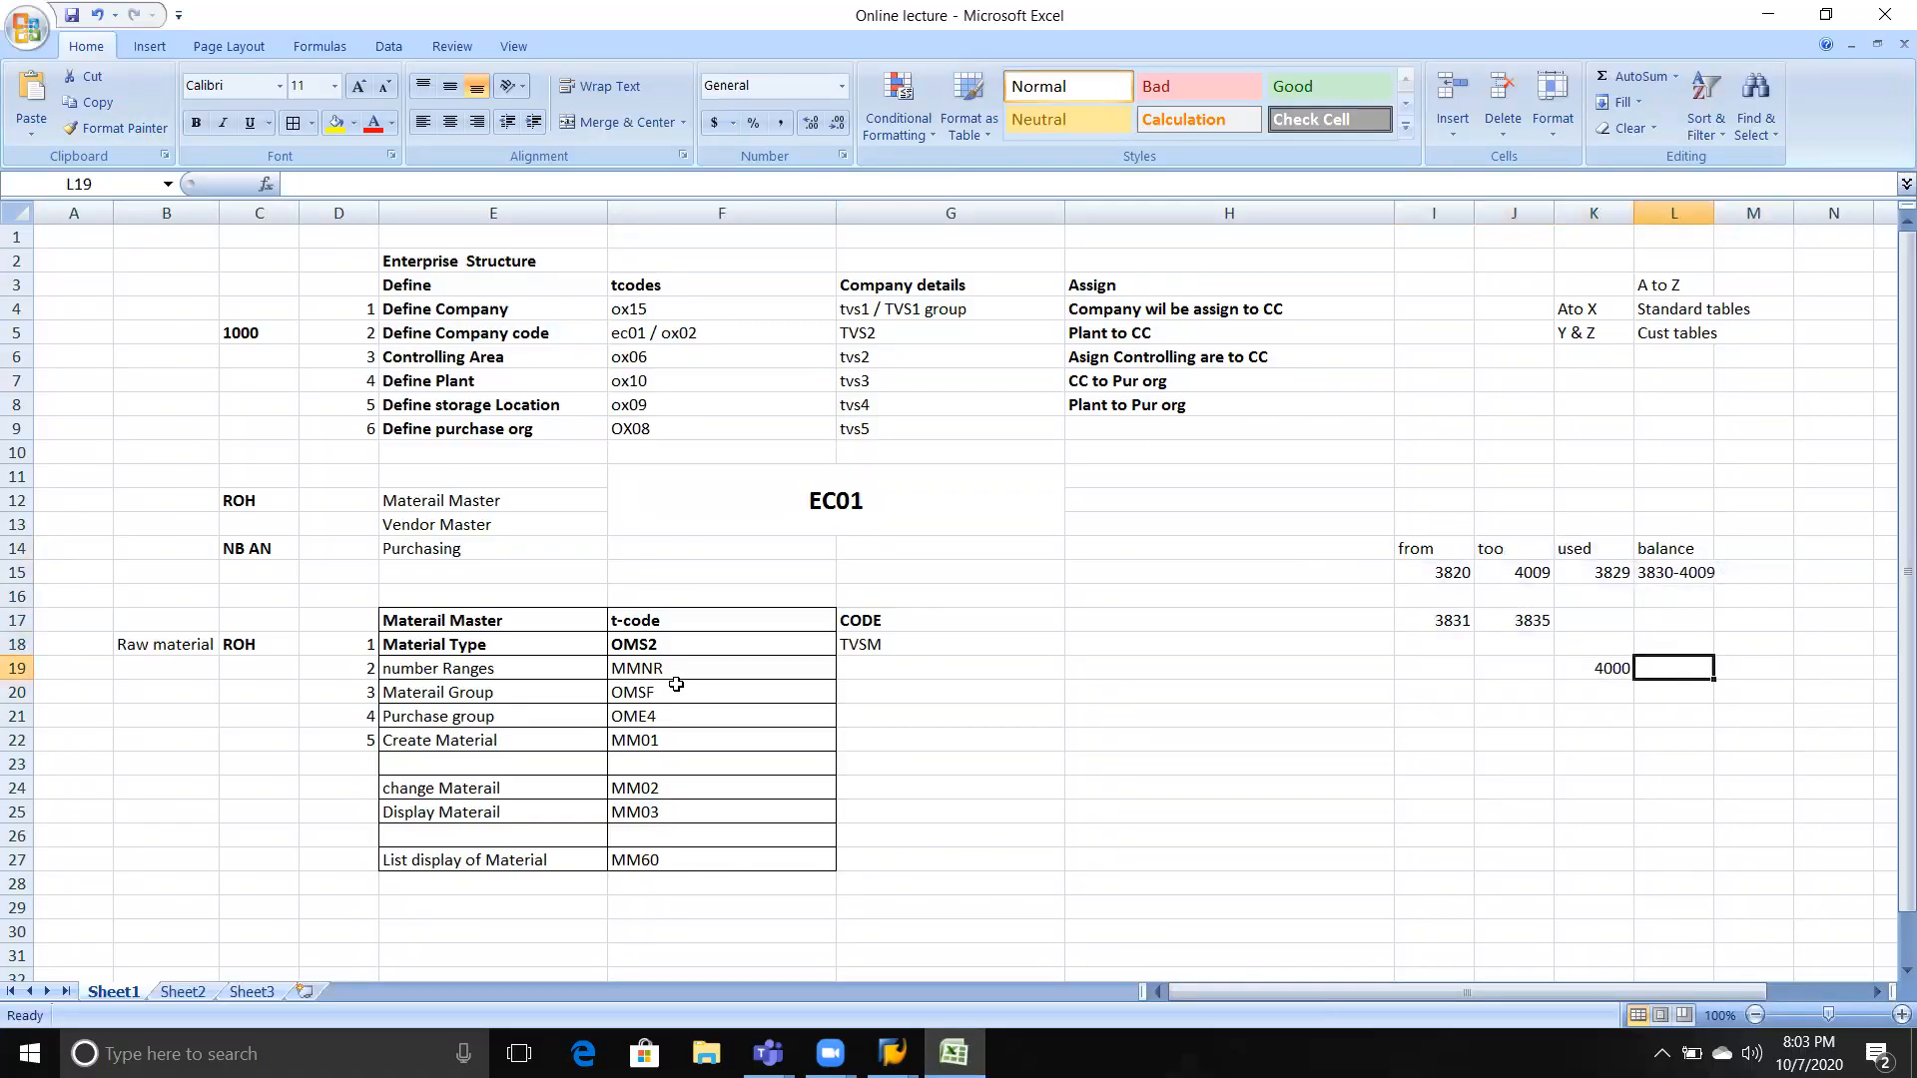
Switch to SAP, save the TVSM interval again and return to the MATERIALNR group maintenance list.
key(alt+Tab)
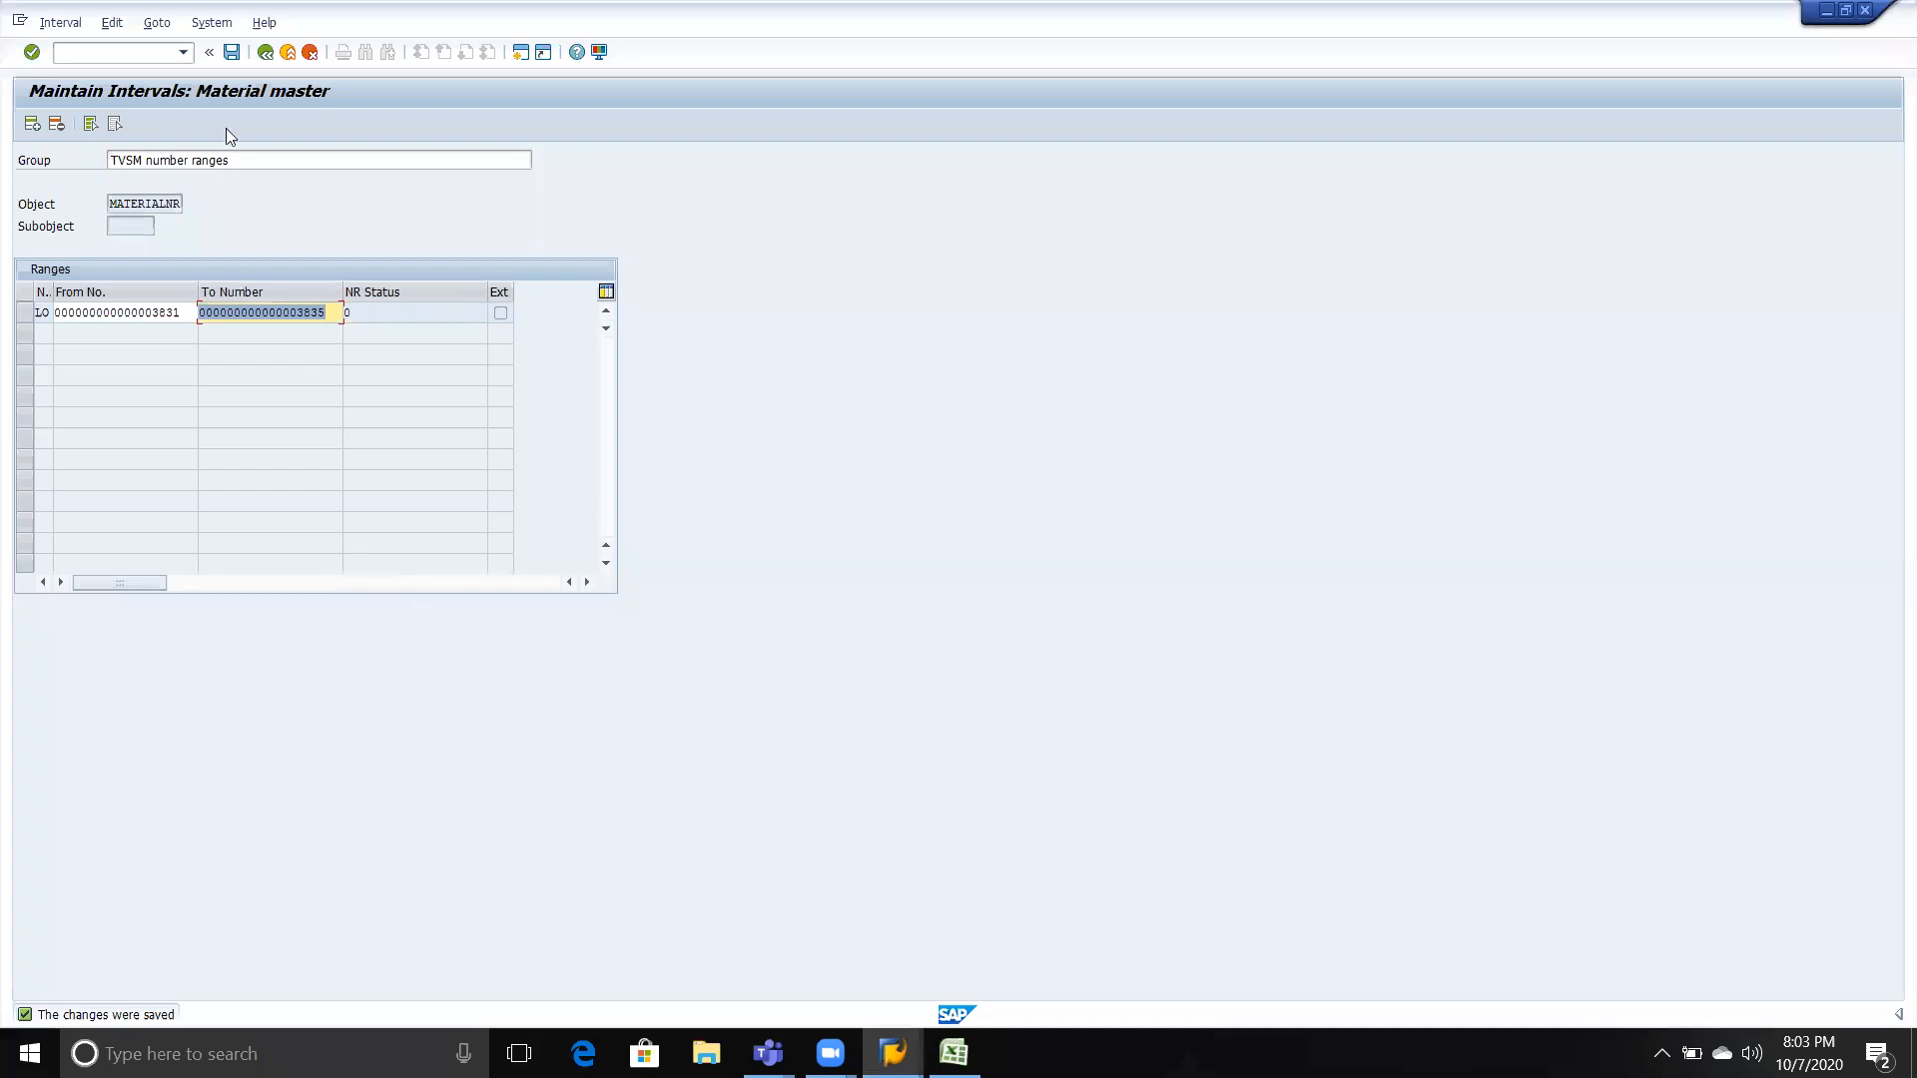
click(231, 53)
click(266, 53)
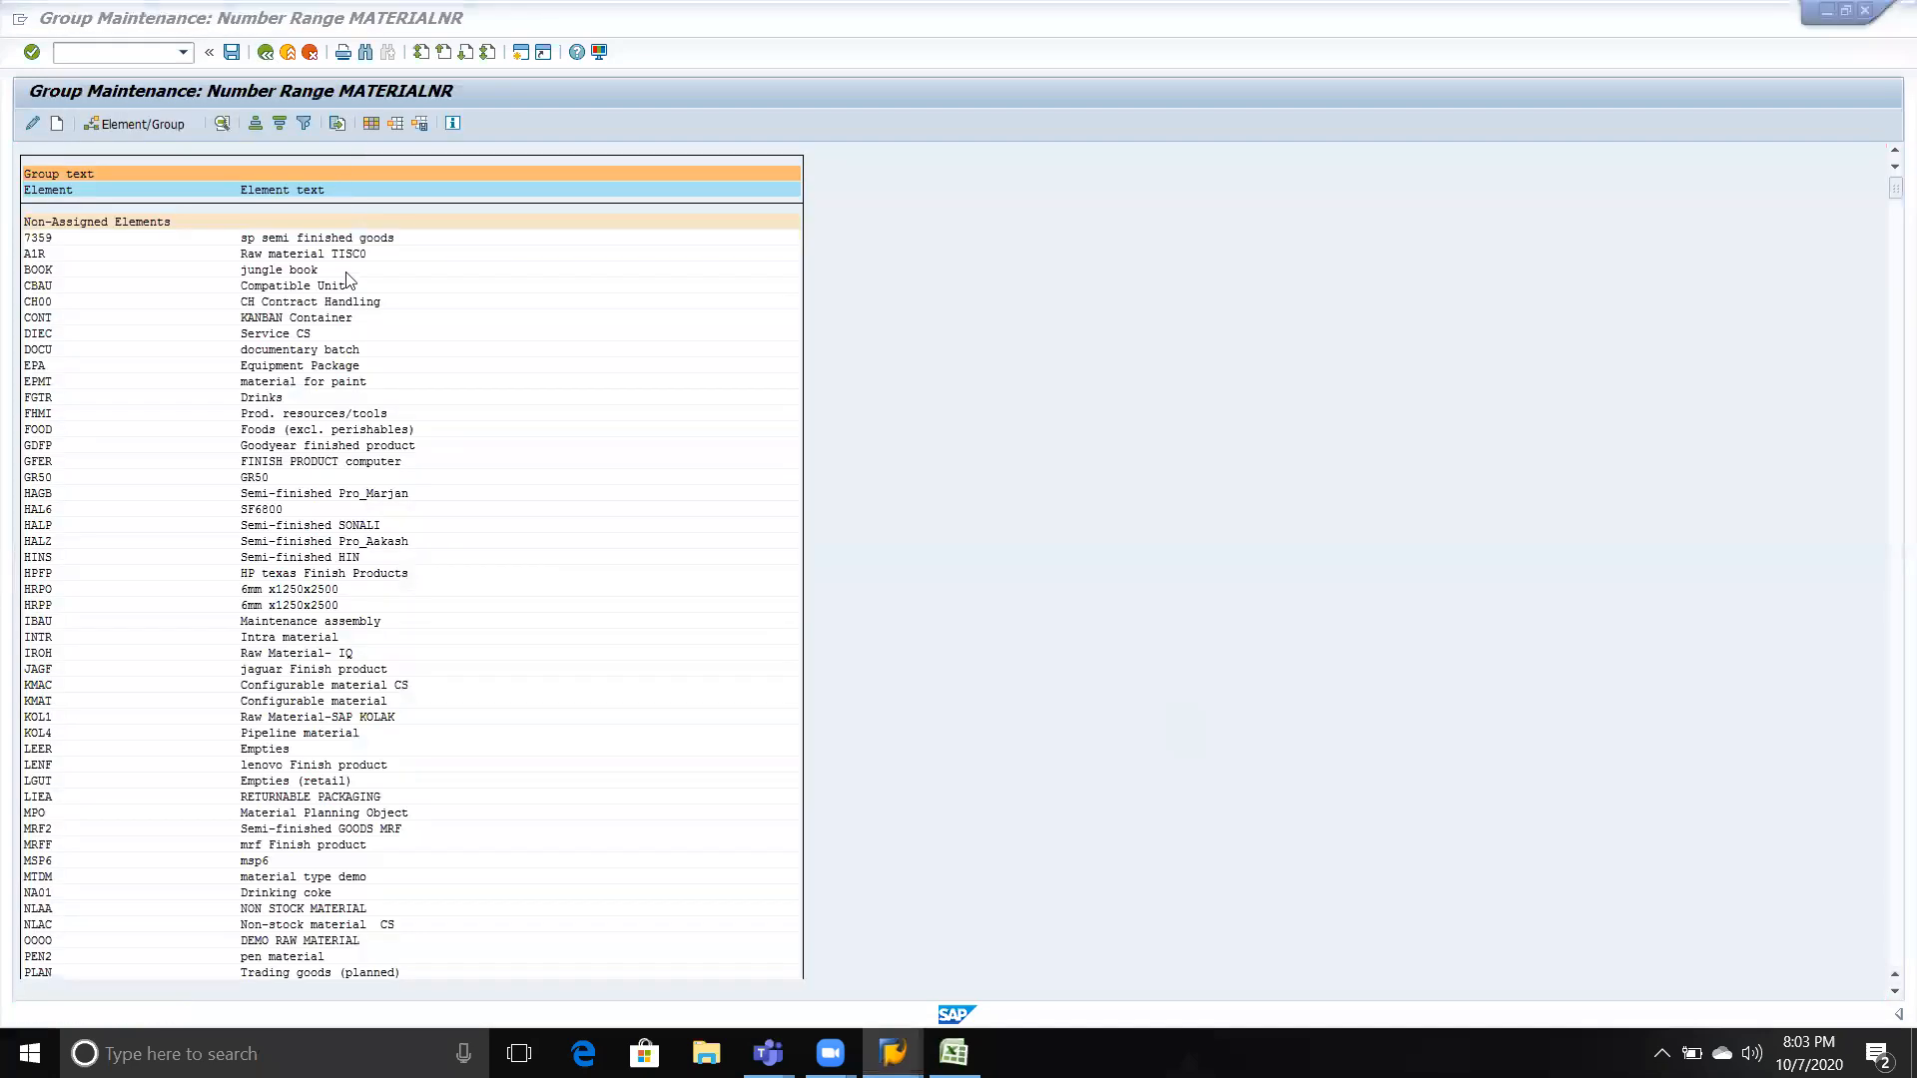
Switch to the Excel workbook and review the OMS2 and MMNR t-code rows alongside the TVSM code.
key(alt+Tab)
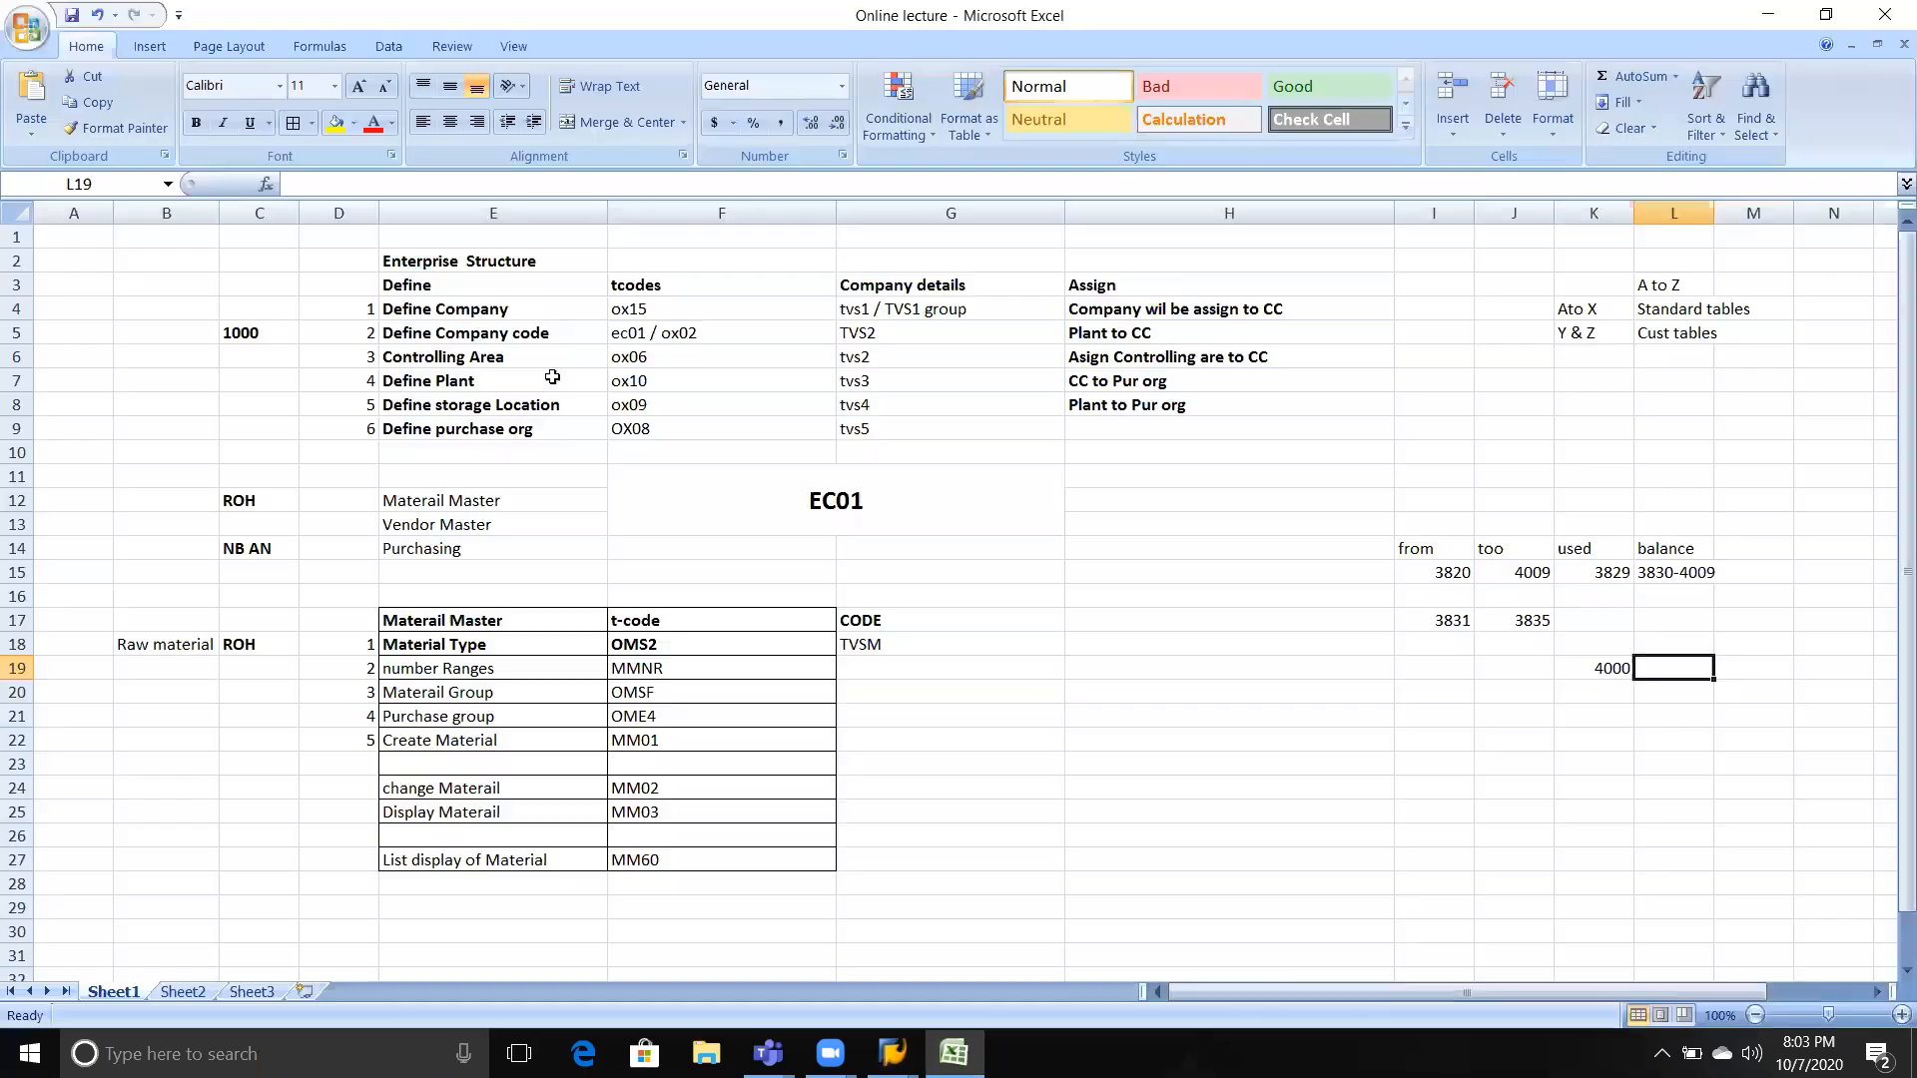
click(857, 644)
click(921, 674)
click(907, 644)
click(895, 667)
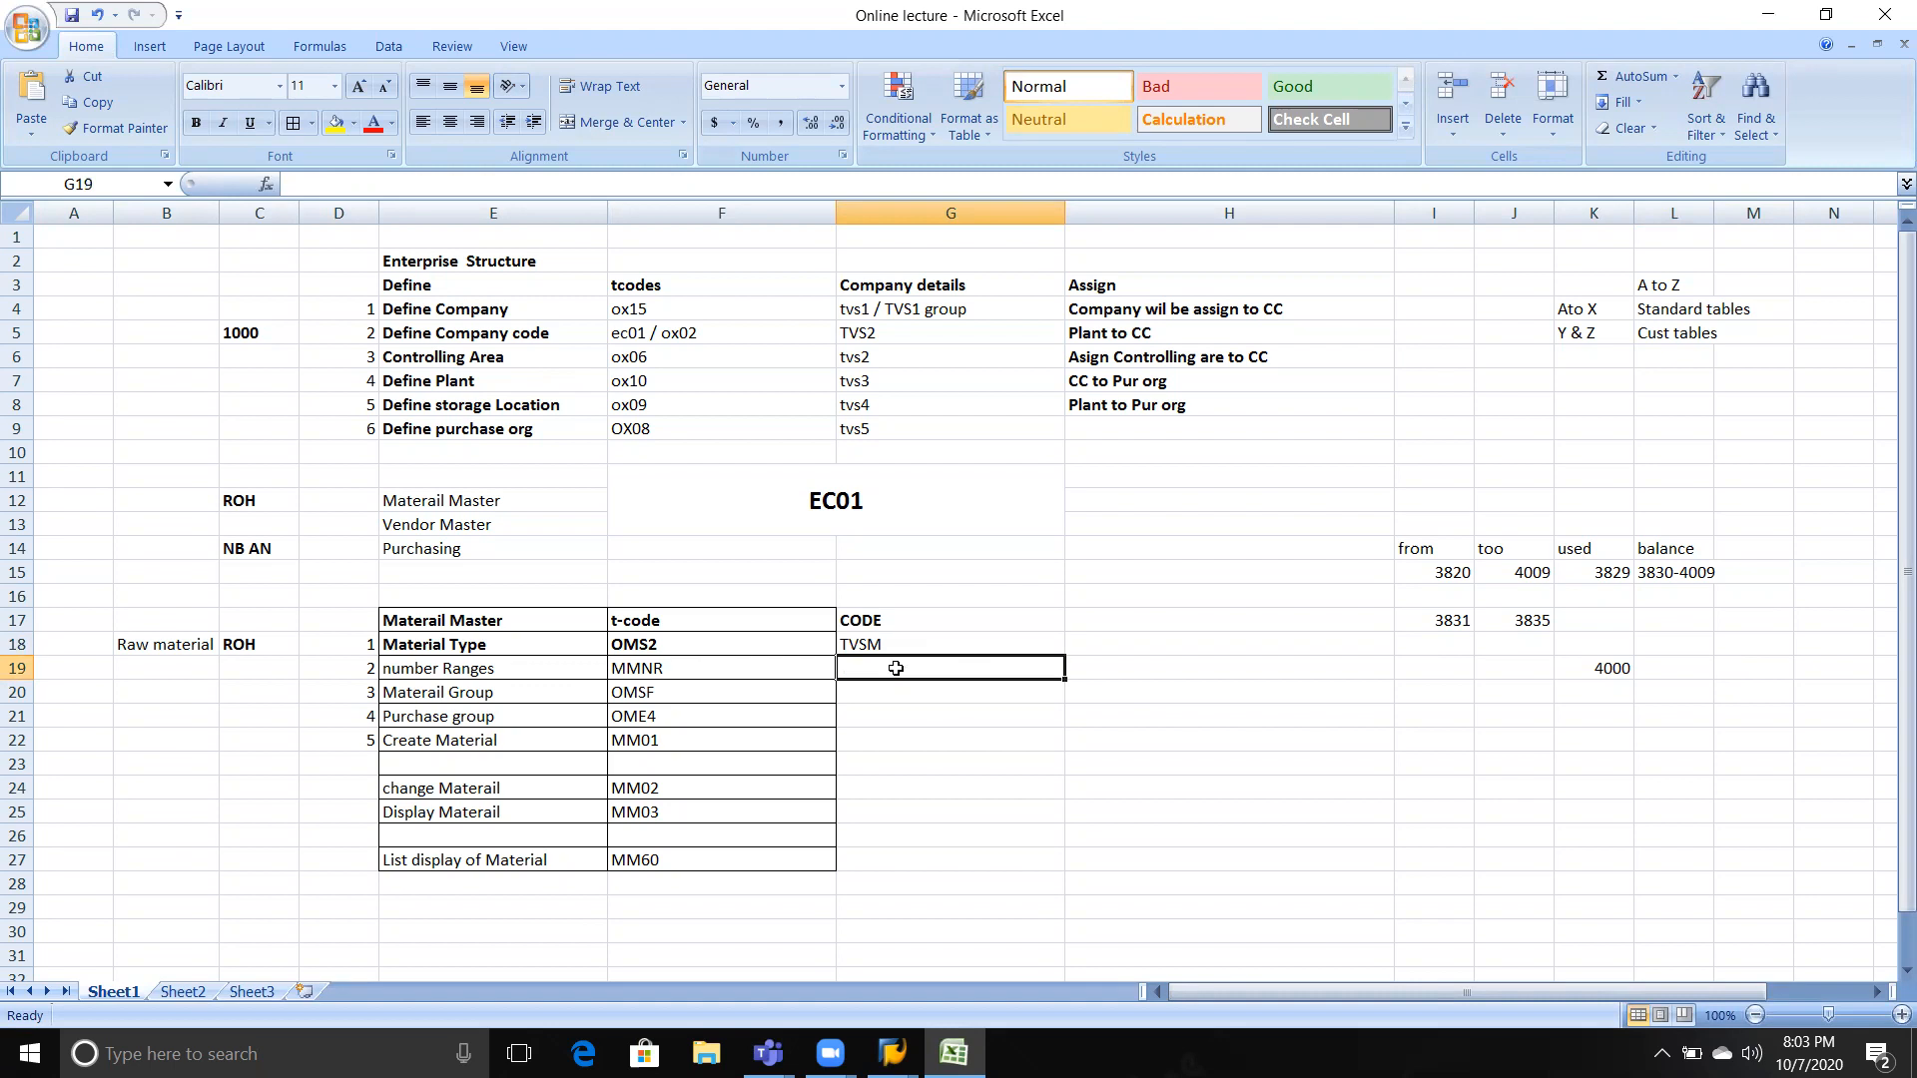
drag(719, 649, 720, 644)
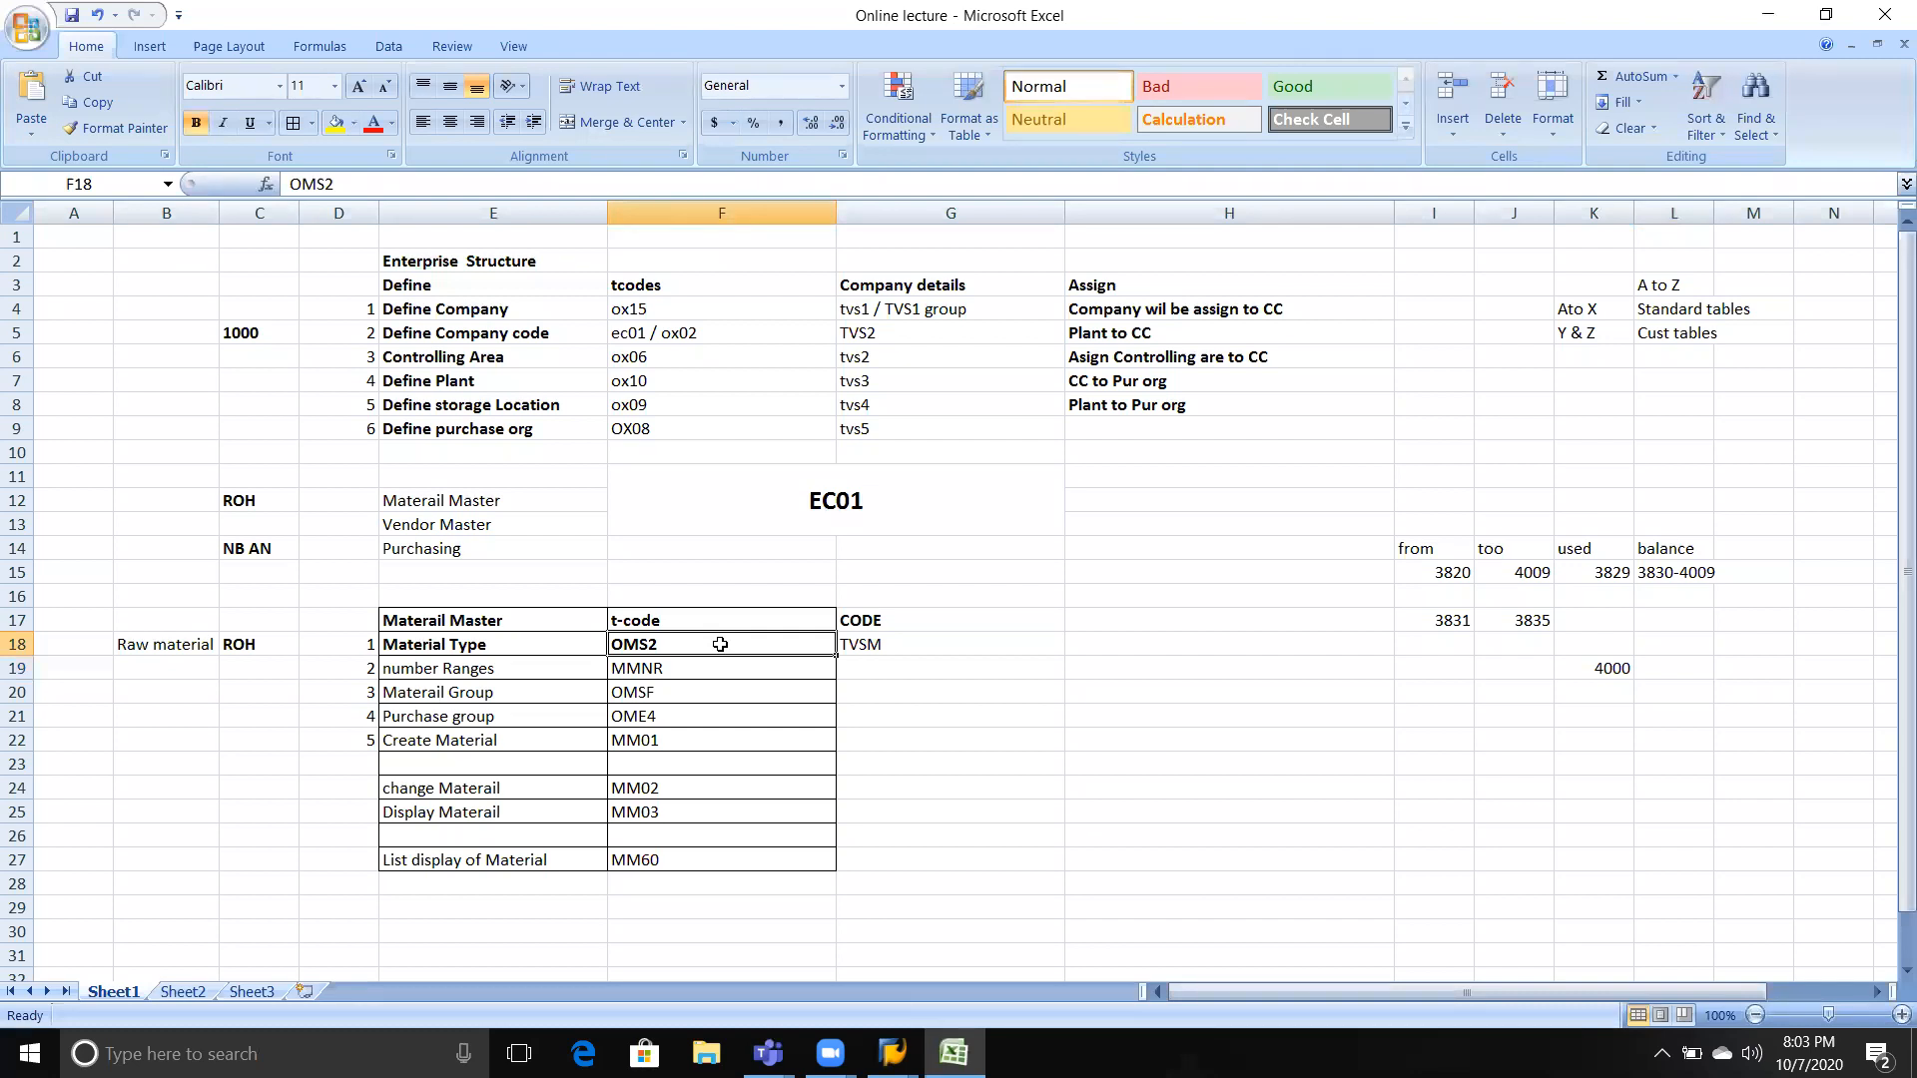
click(661, 678)
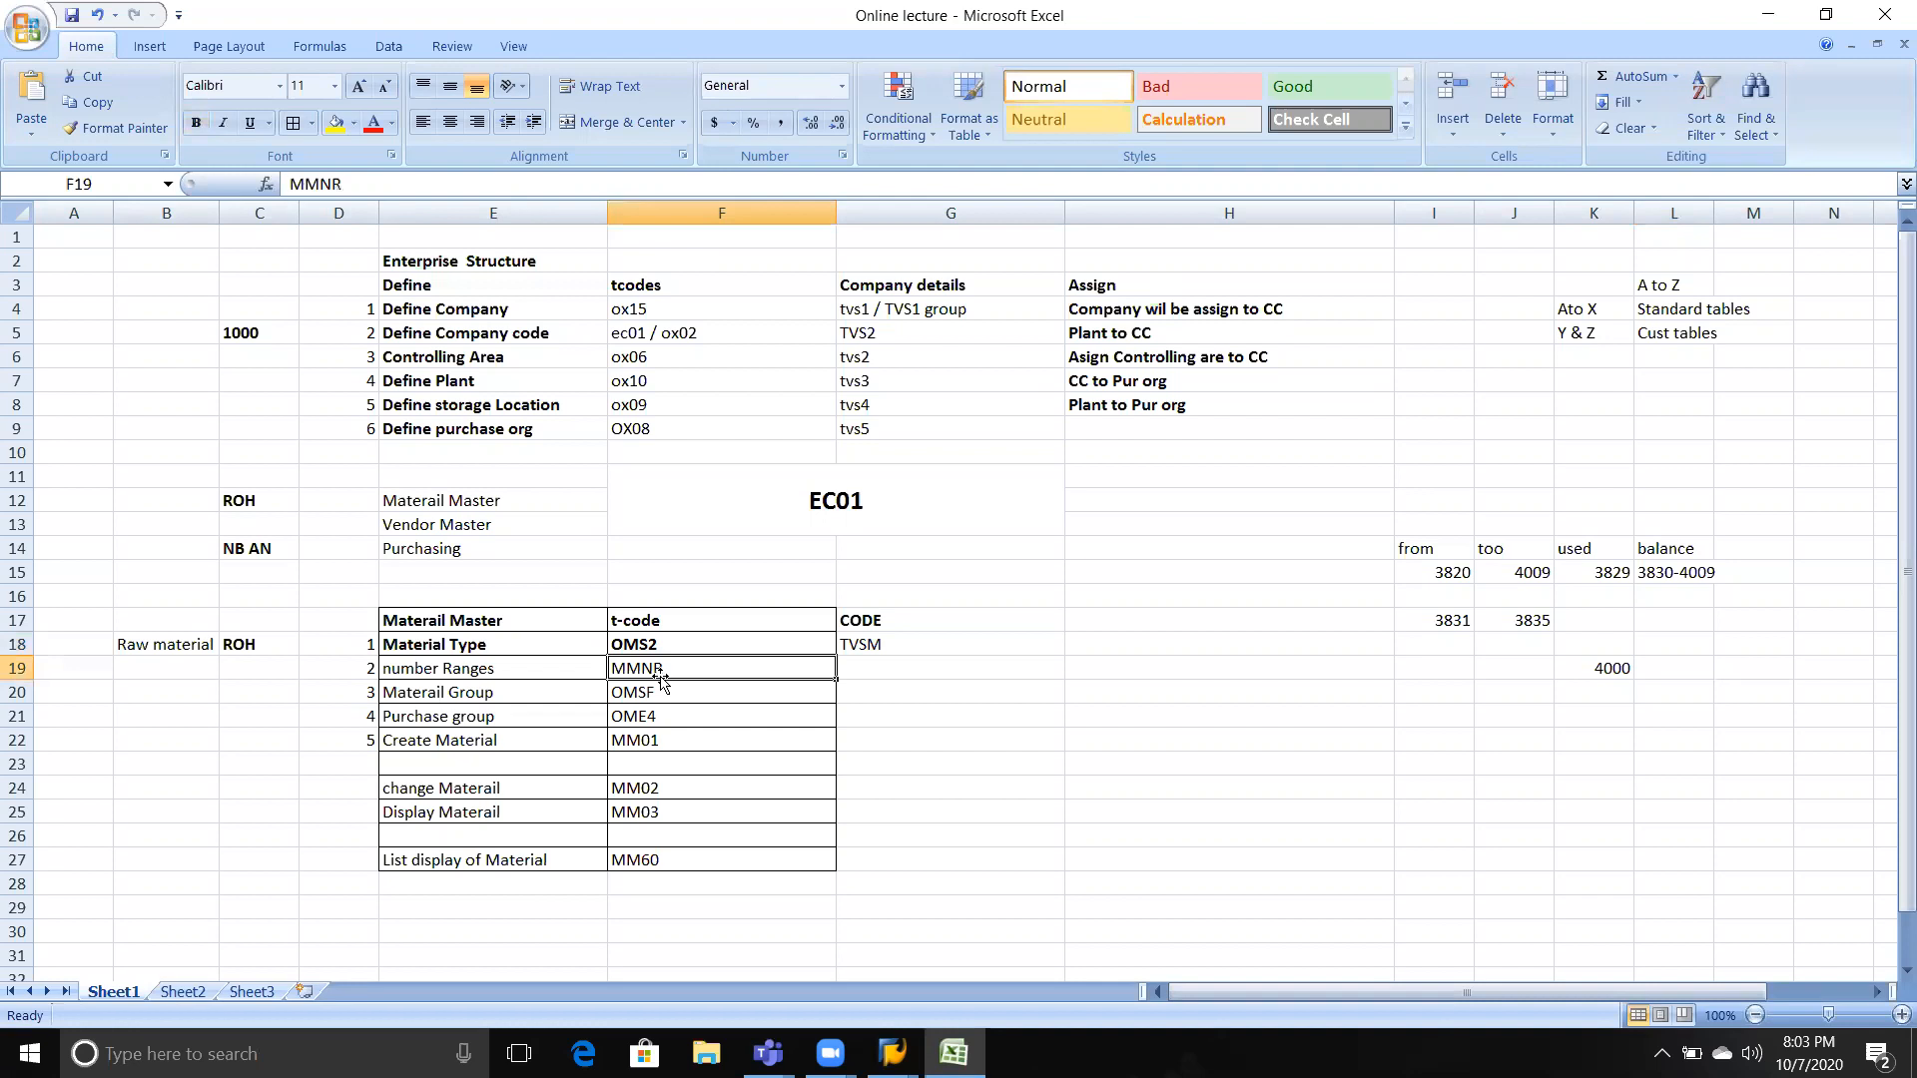
drag(878, 649, 880, 661)
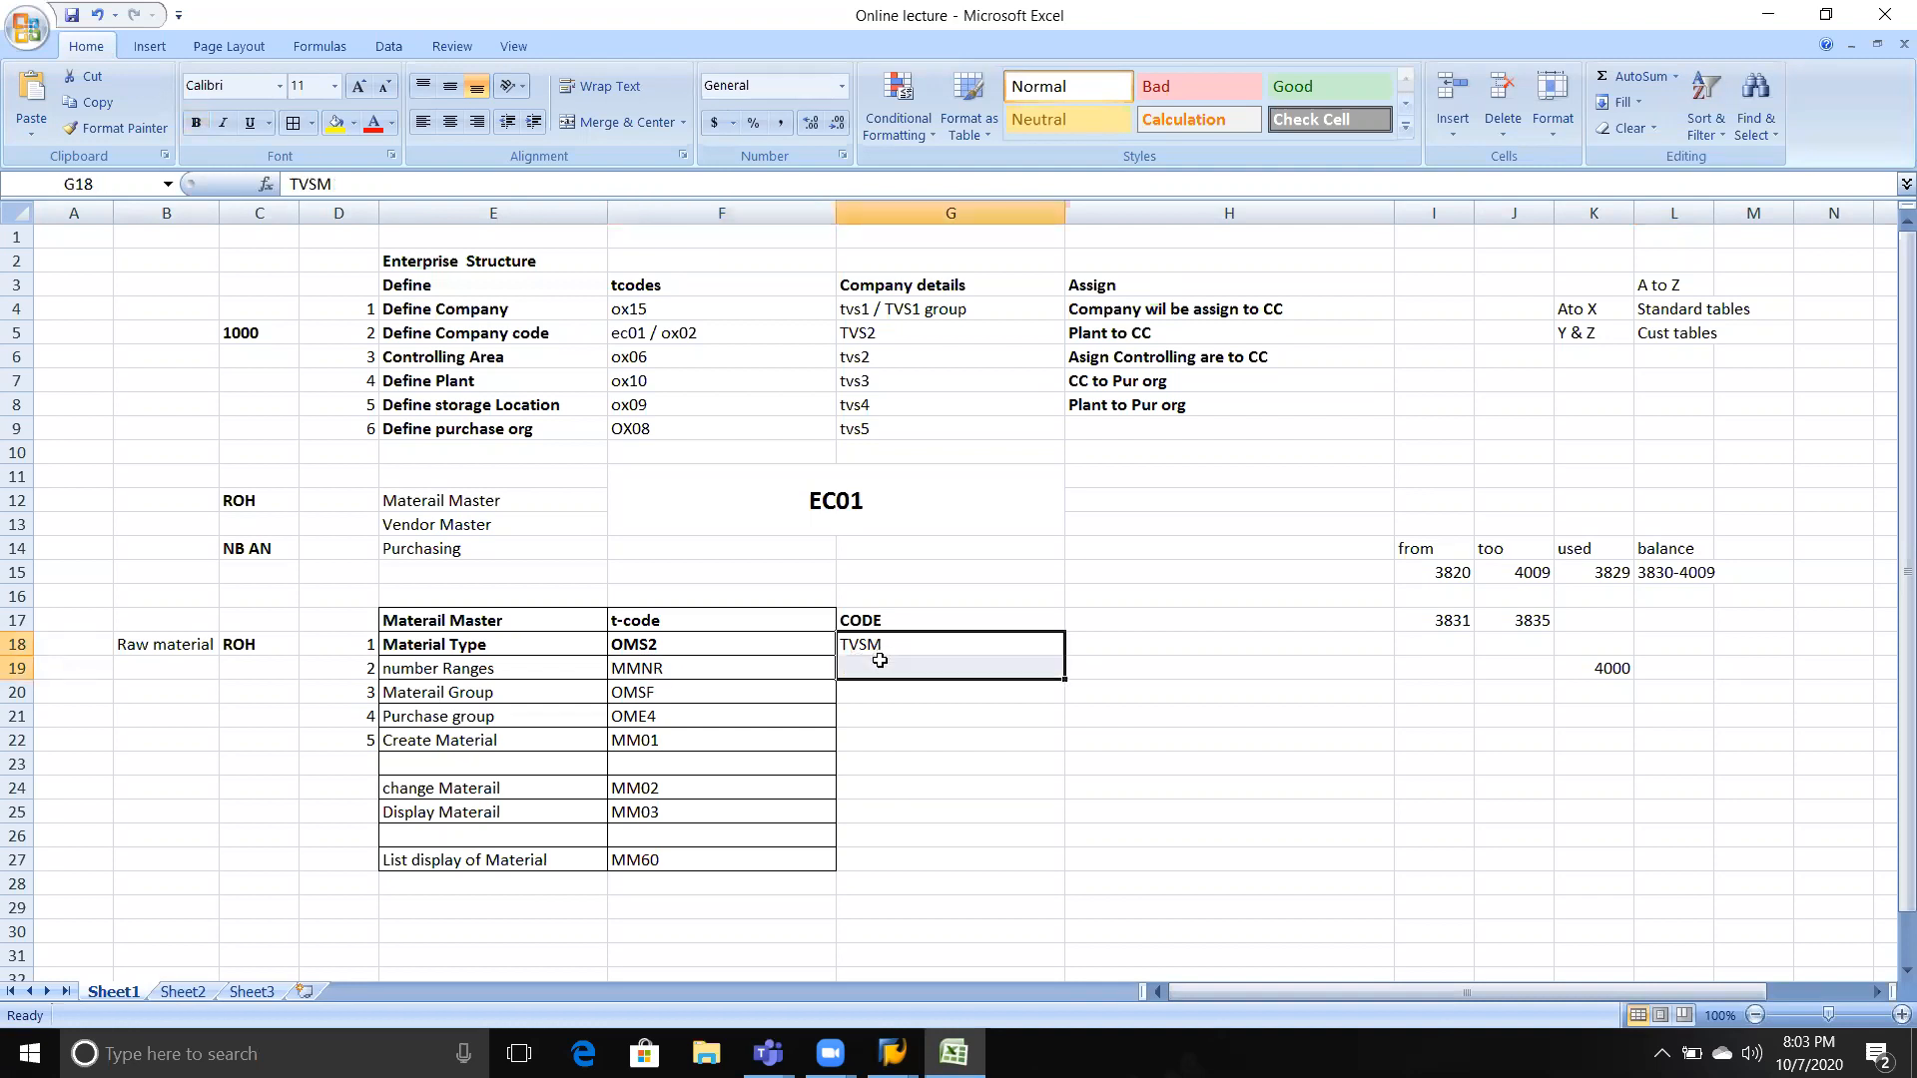
Switch to SAP, view the empty form for creating a number range group, and return to the group list.
key(alt+Tab)
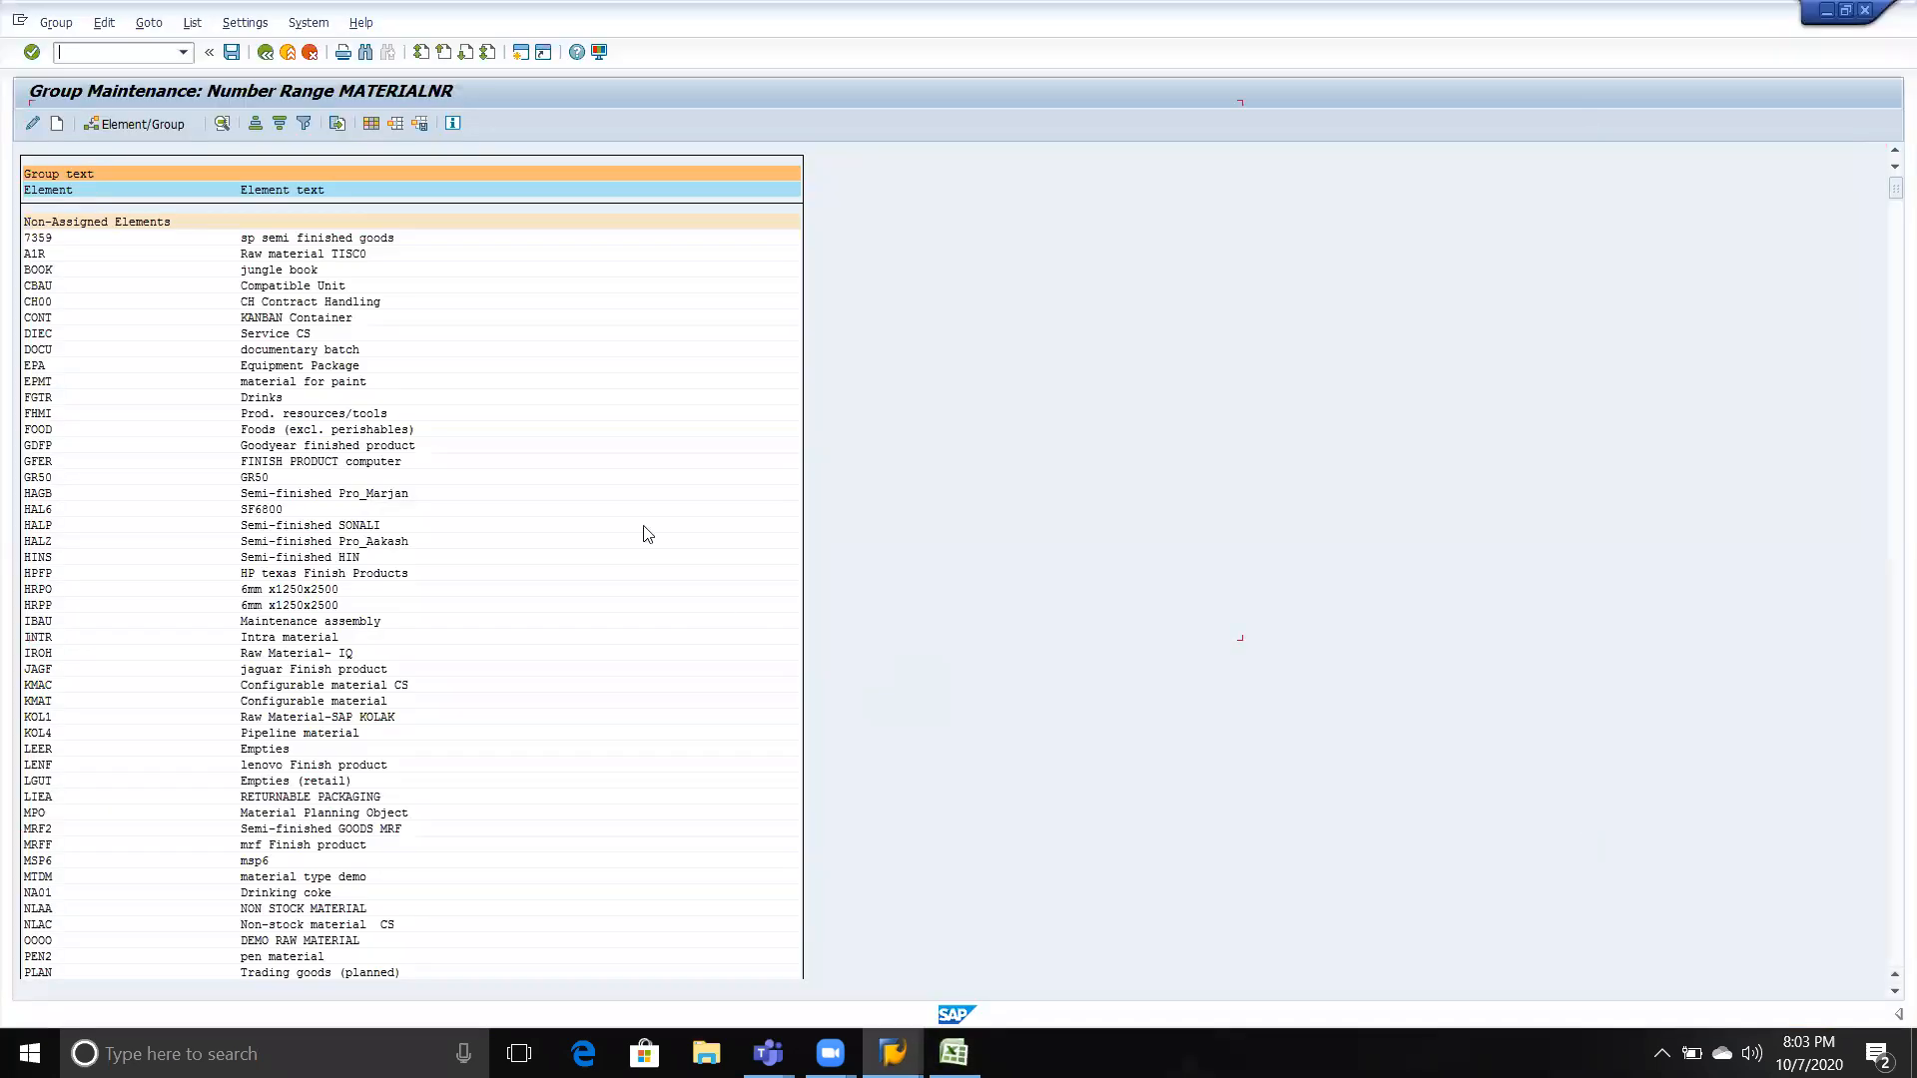
click(57, 125)
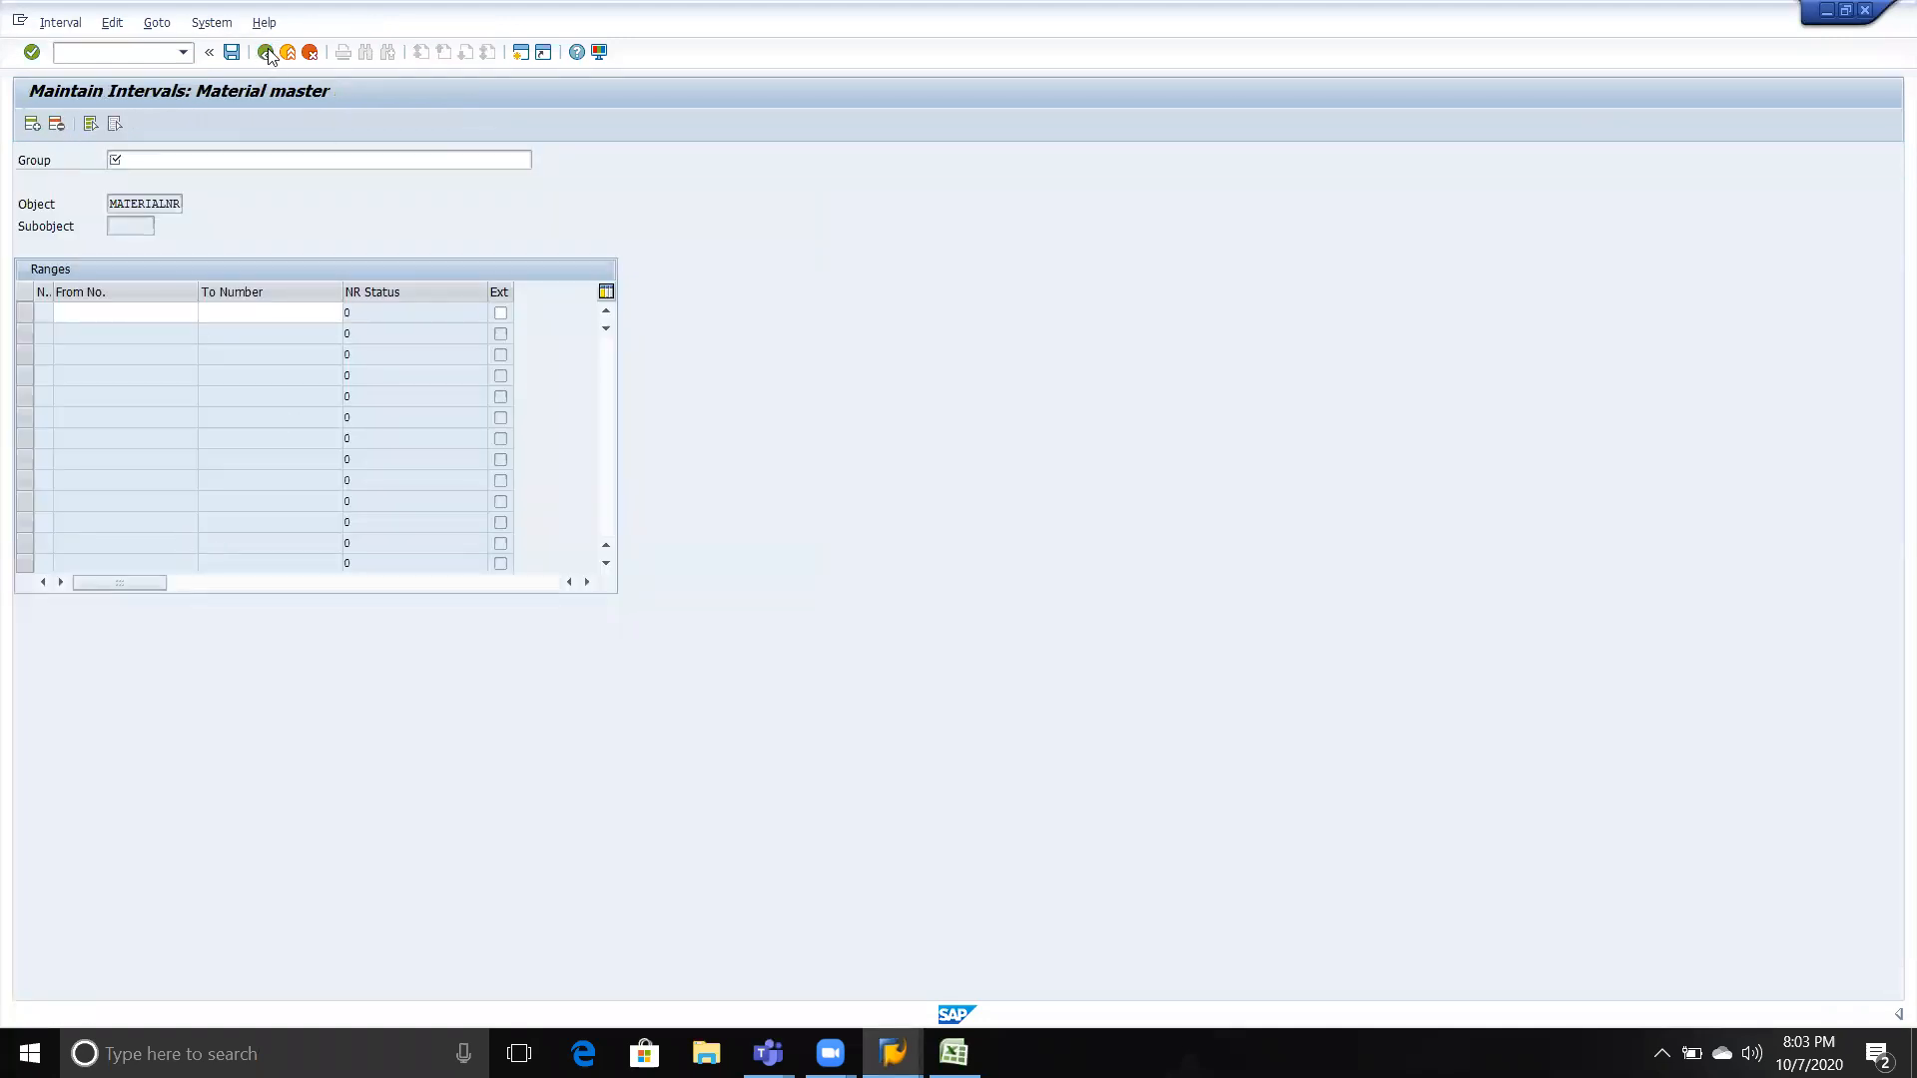
click(265, 52)
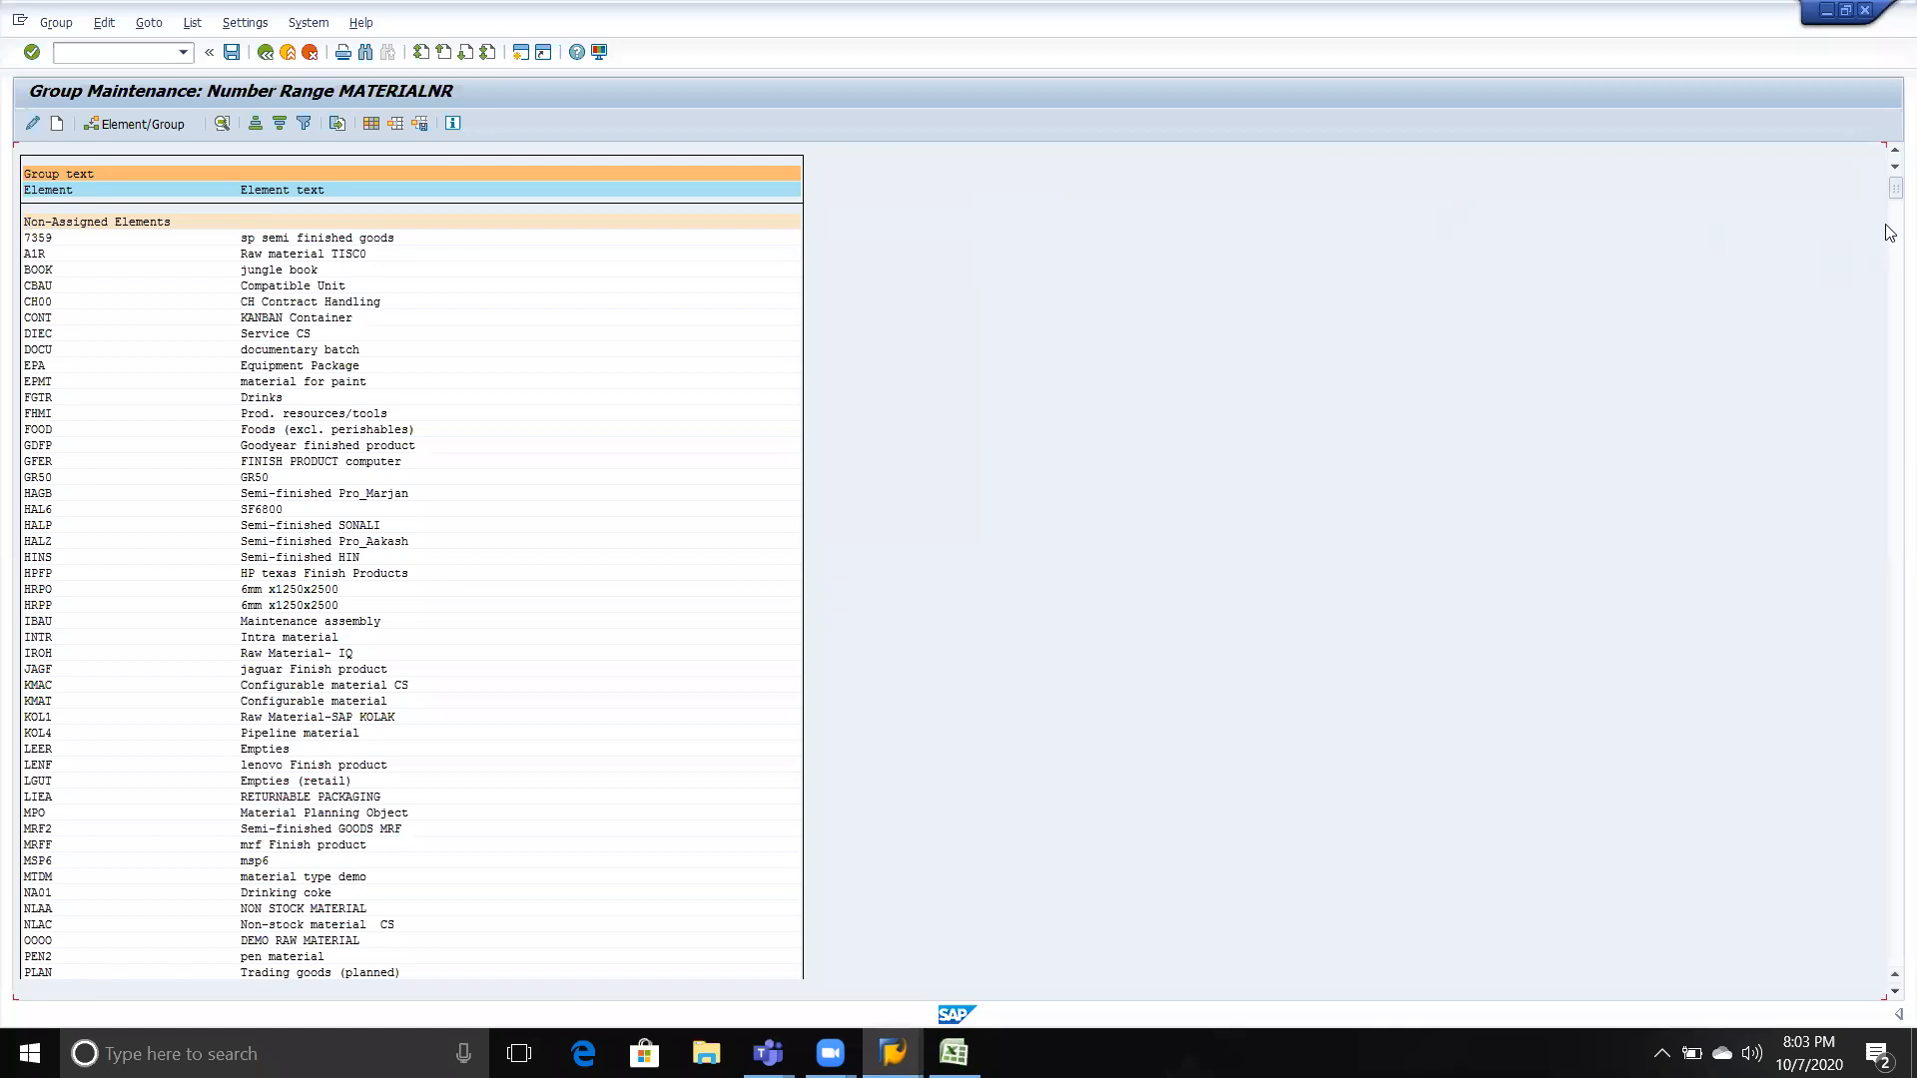
Locate the TVSM number ranges group at the end of the group maintenance list.
drag(1895, 190, 1892, 983)
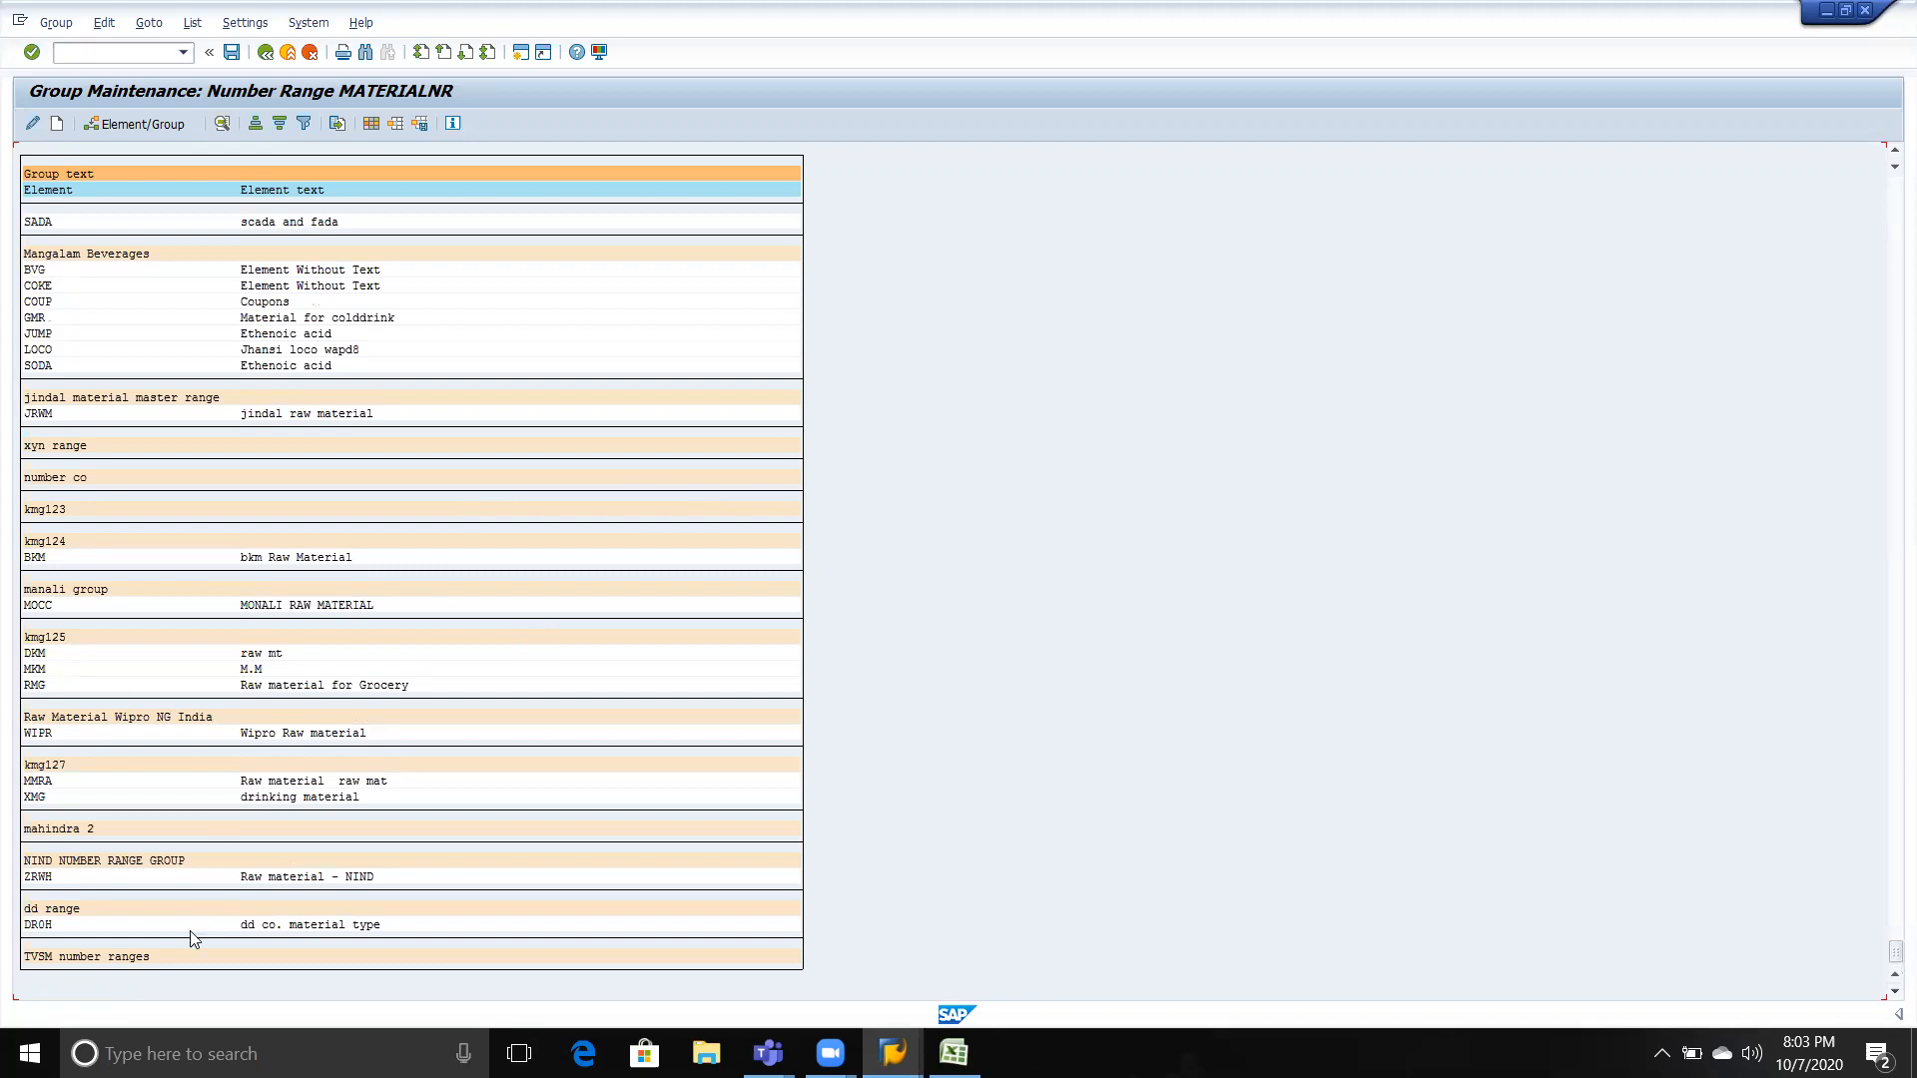
click(41, 959)
click(87, 959)
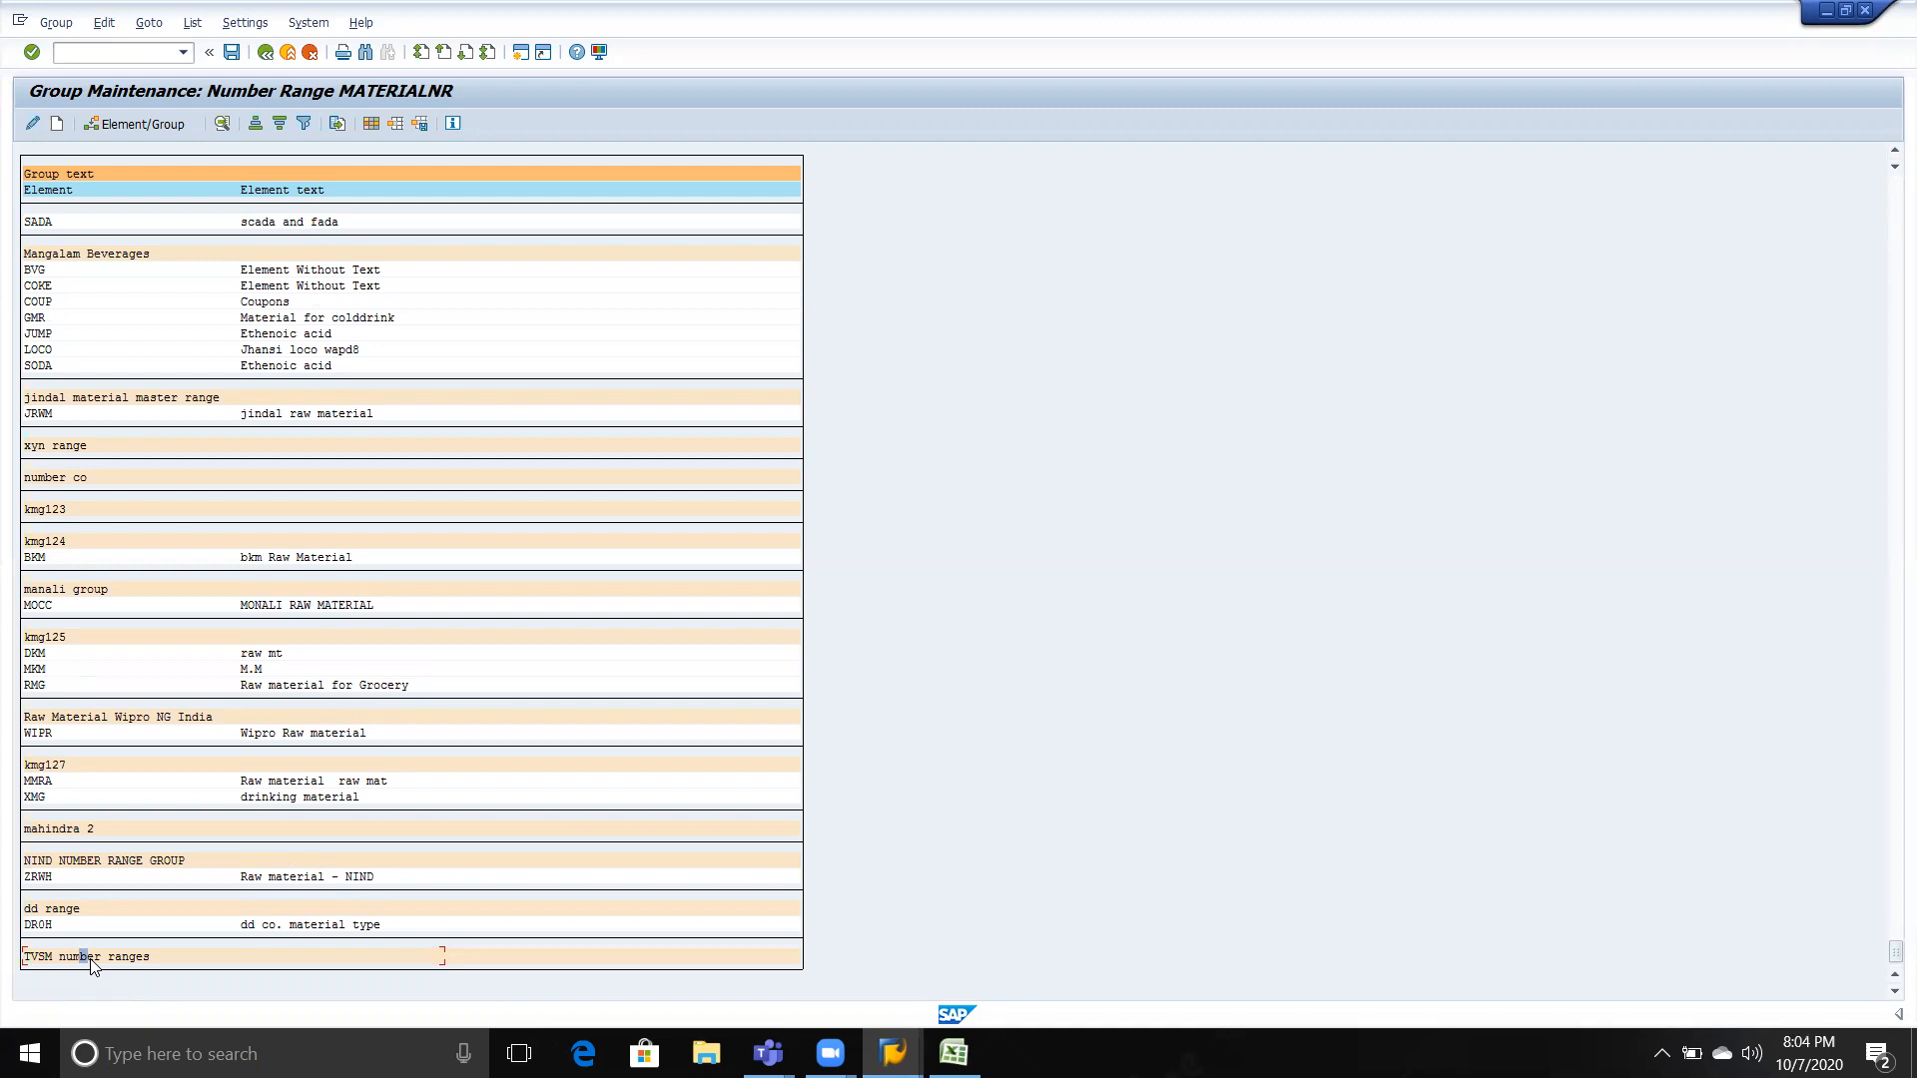
click(43, 956)
Locate the TVSM element described as "TVSM Raw material SAR" in the group maintenance list.
click(54, 669)
scroll(124, 529, up, 3)
scroll(140, 481, up, 5)
scroll(145, 488, up, 3)
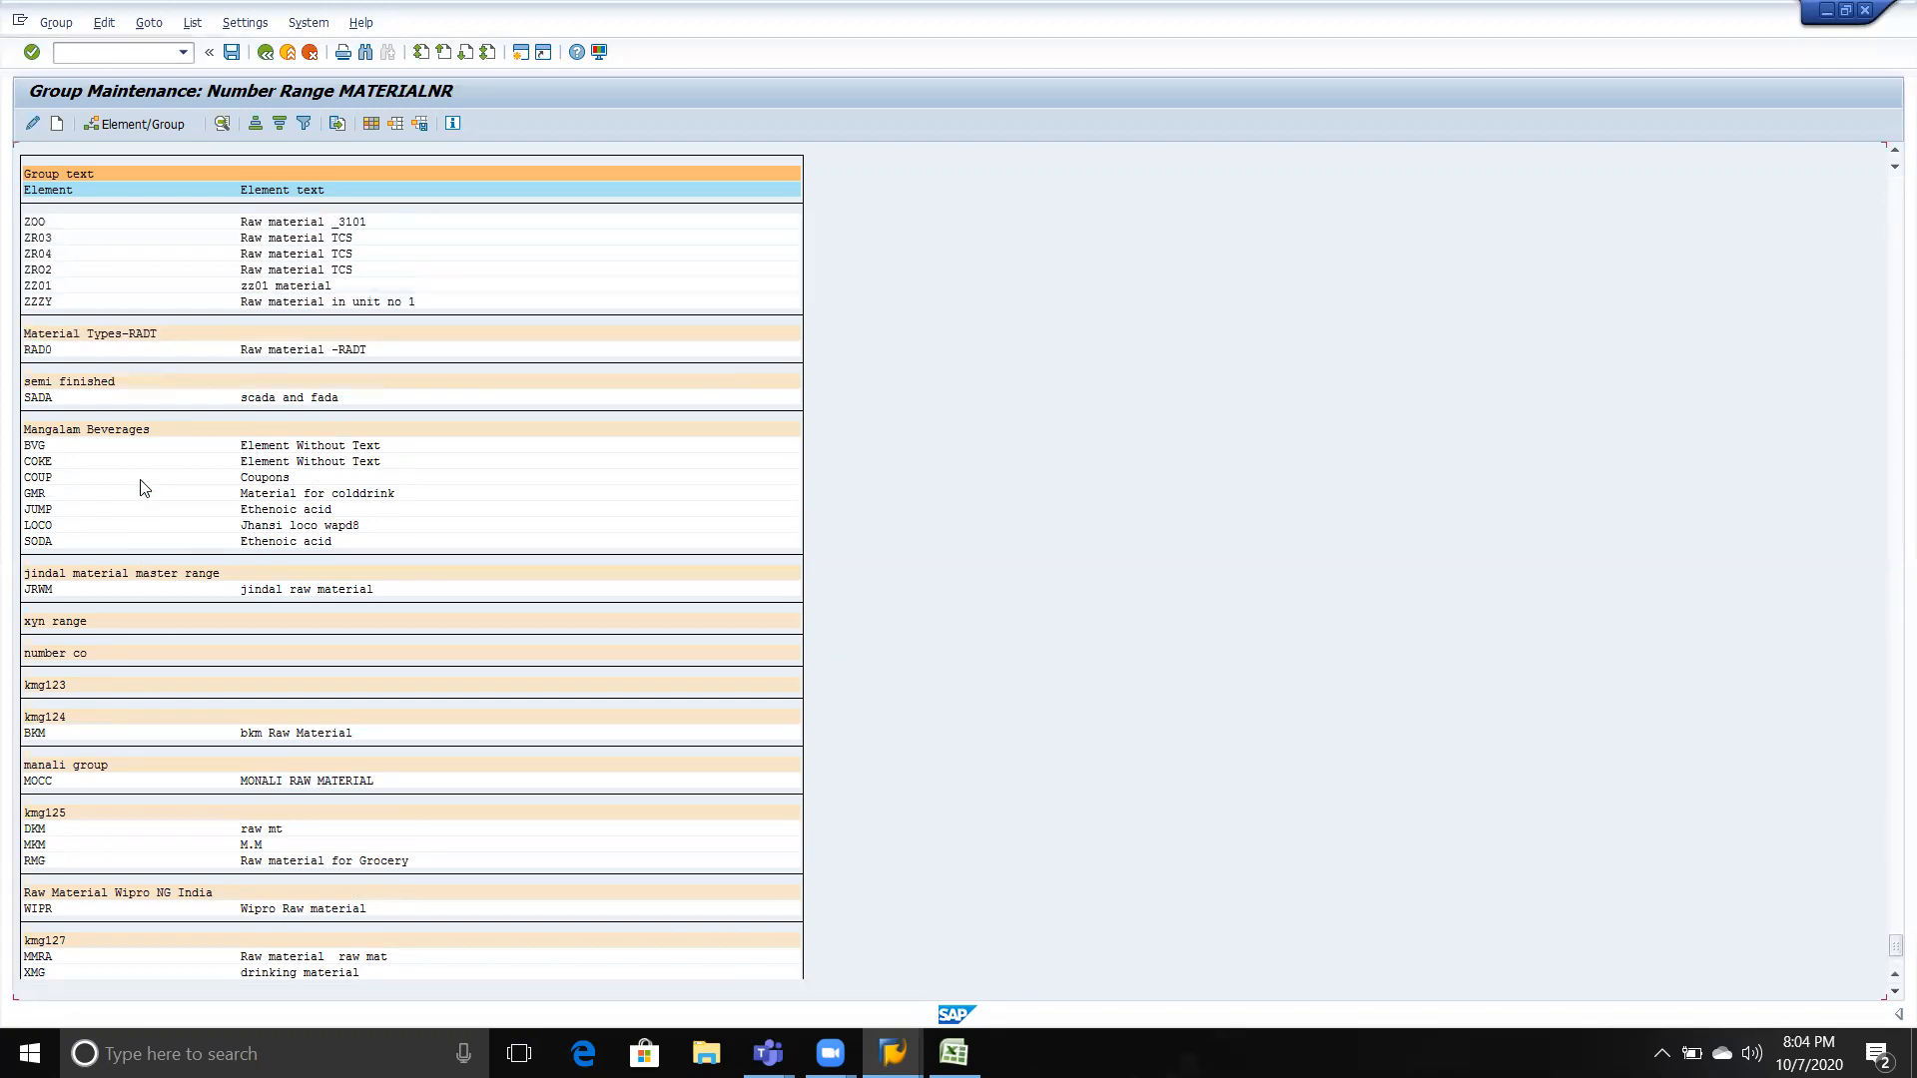
scroll(145, 489, up, 5)
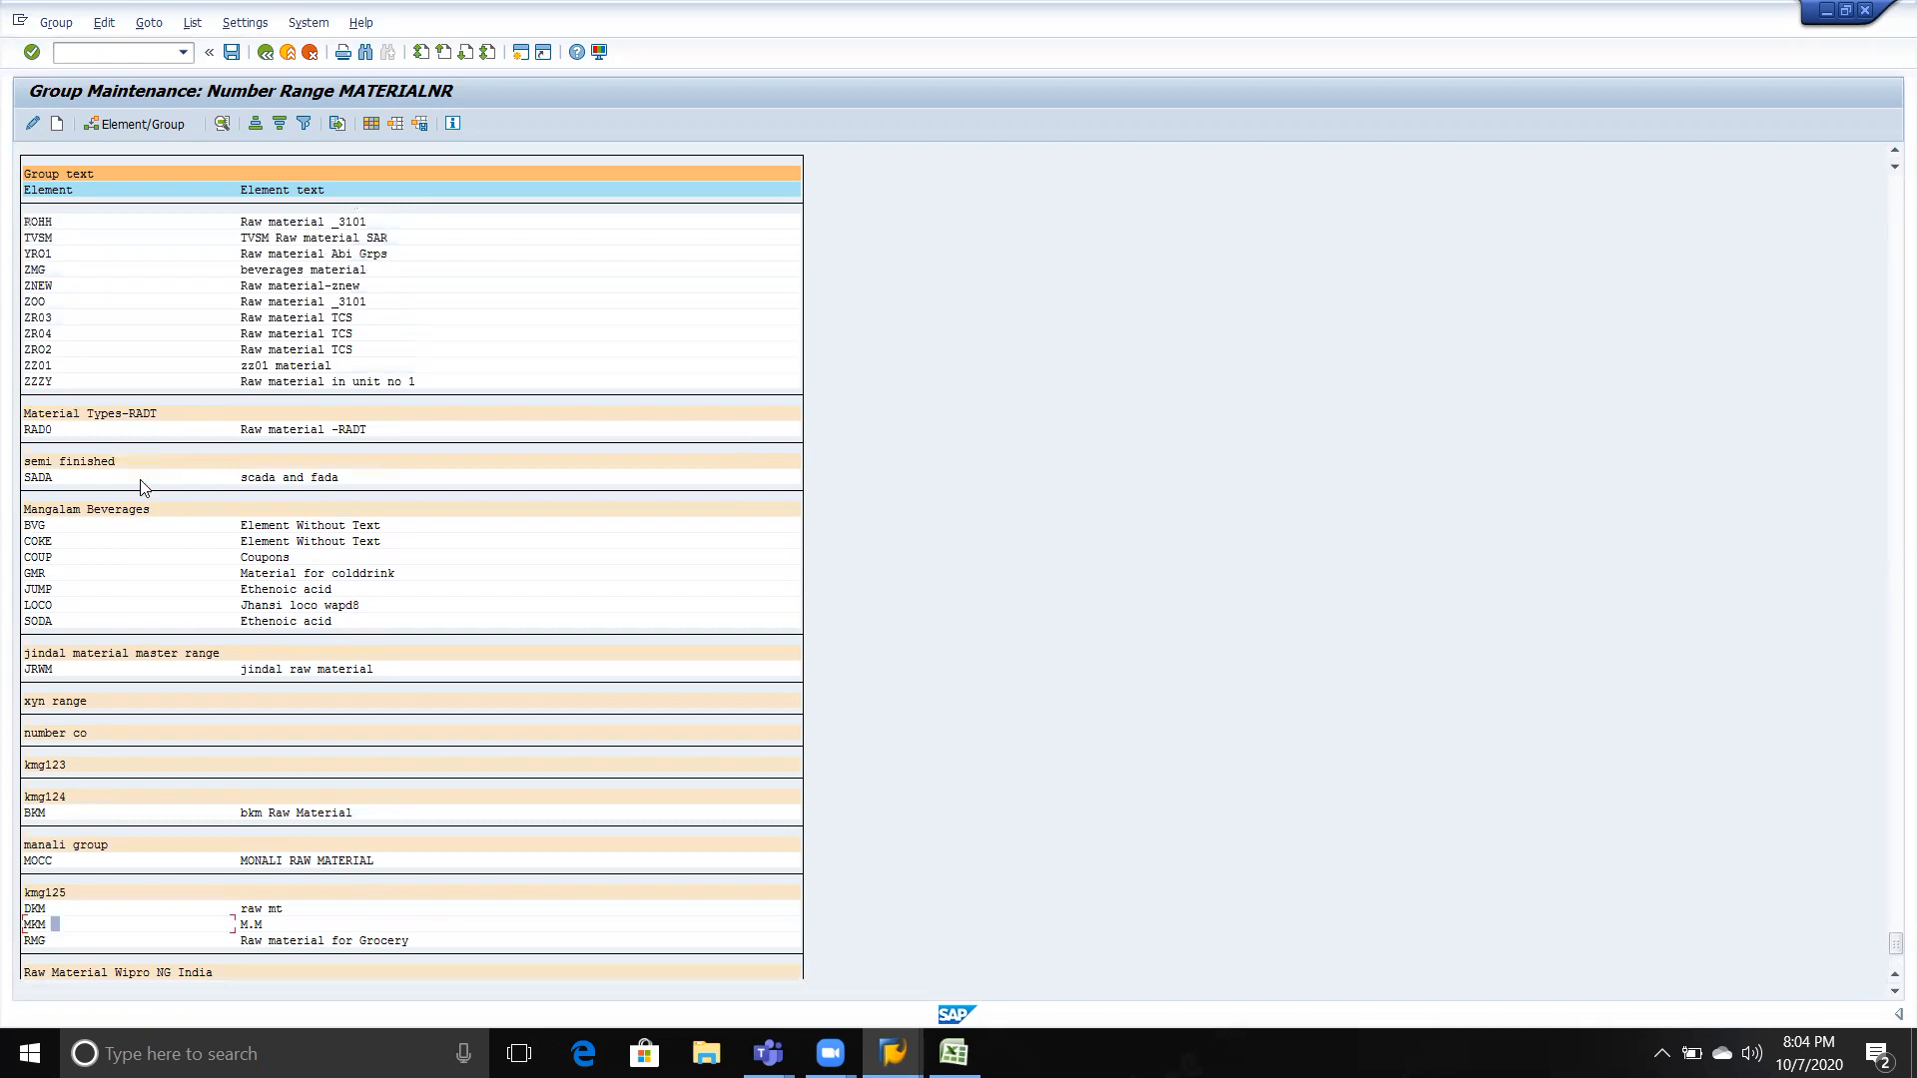
scroll(145, 488, up, 1)
scroll(142, 488, up, 1)
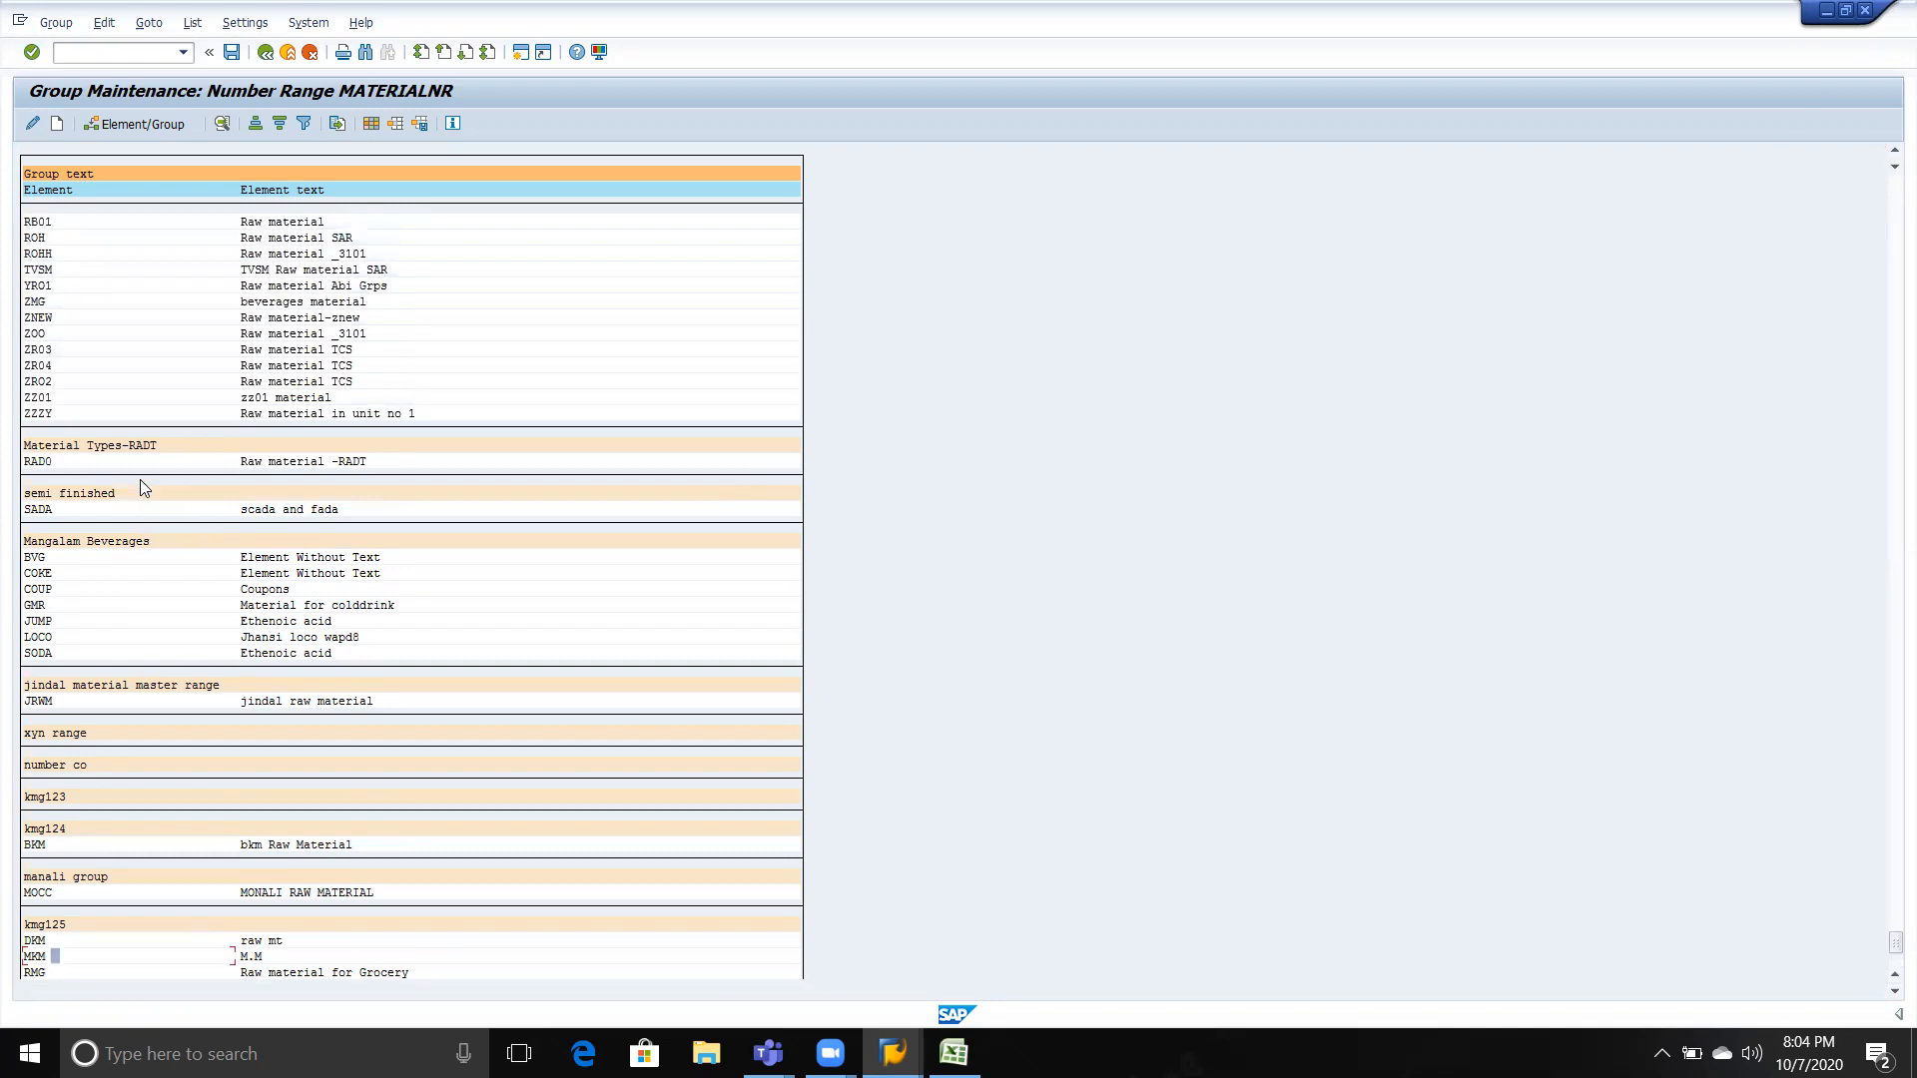
click(47, 272)
click(34, 271)
Compare the TVSM element's current place in the list with the empty TVSM number ranges group at the list's end.
mouse_move(829, 1053)
click(594, 975)
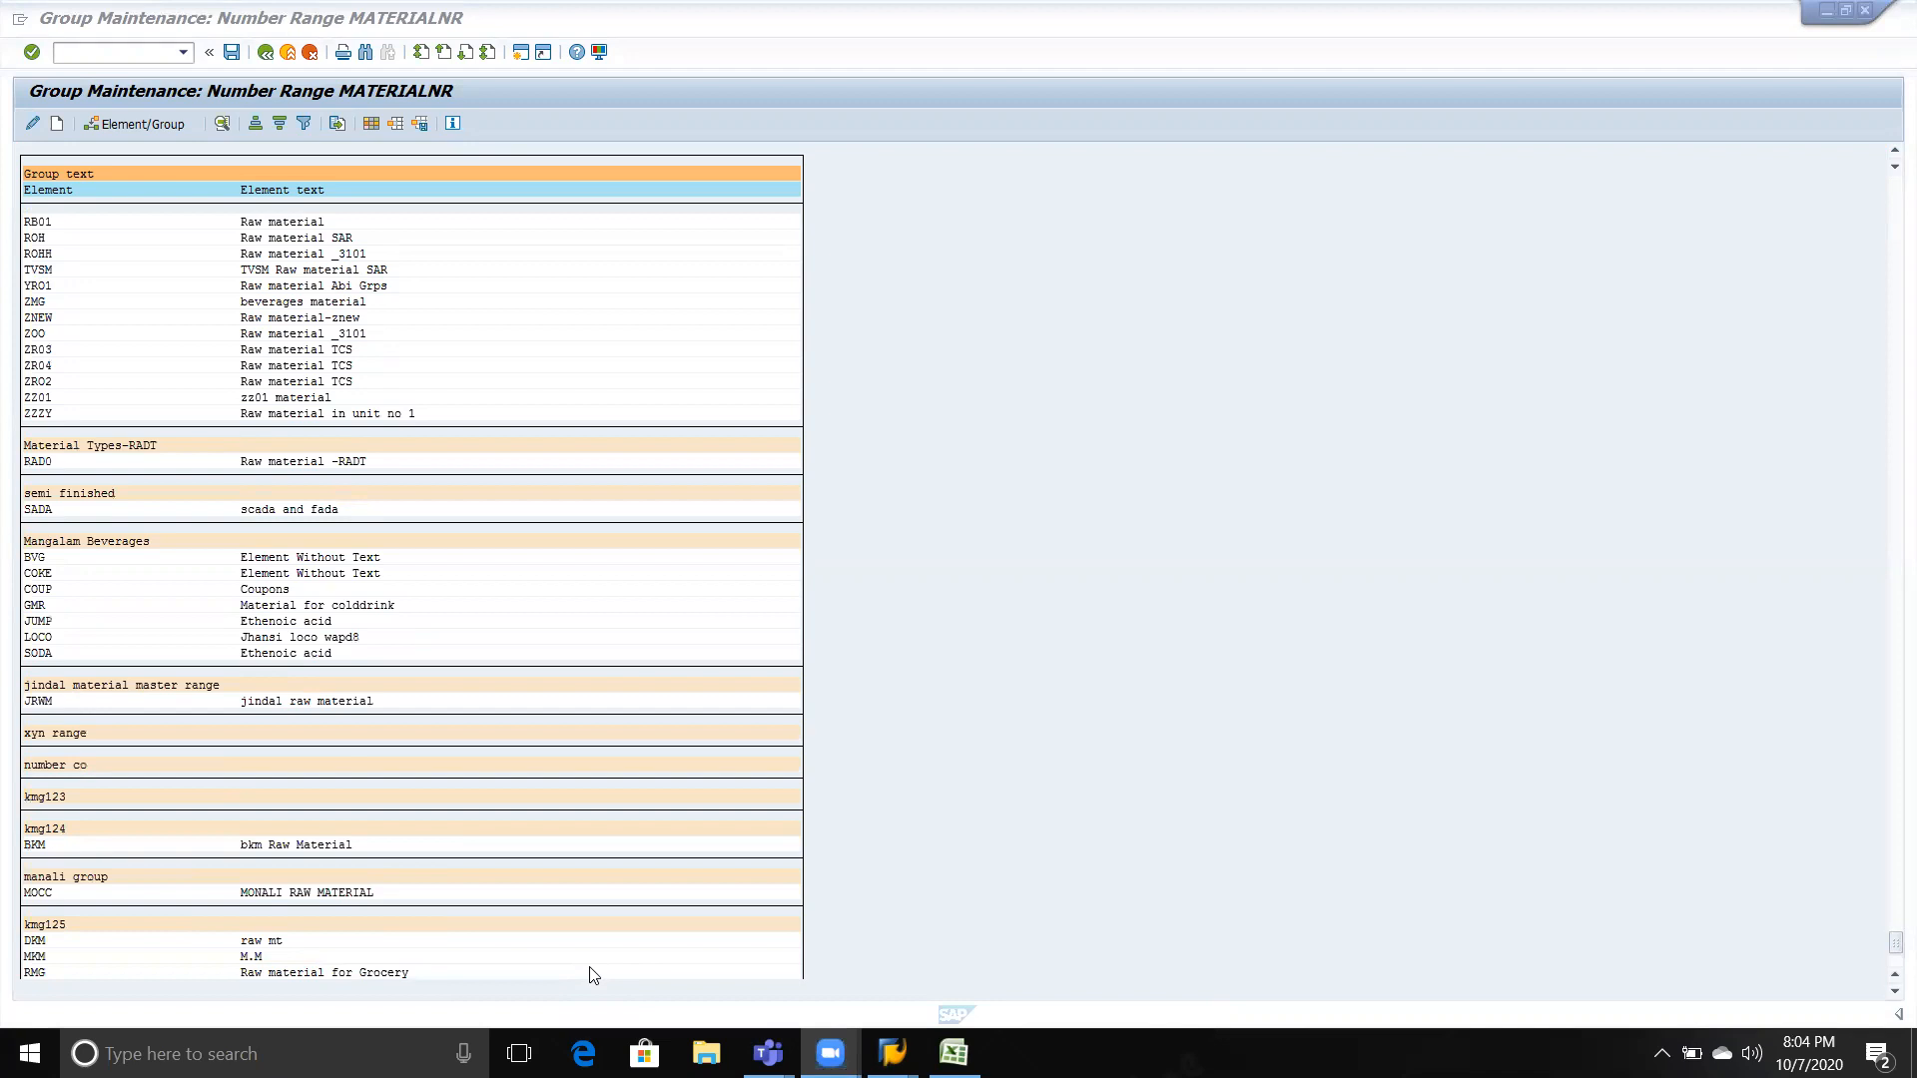
click(594, 975)
click(29, 268)
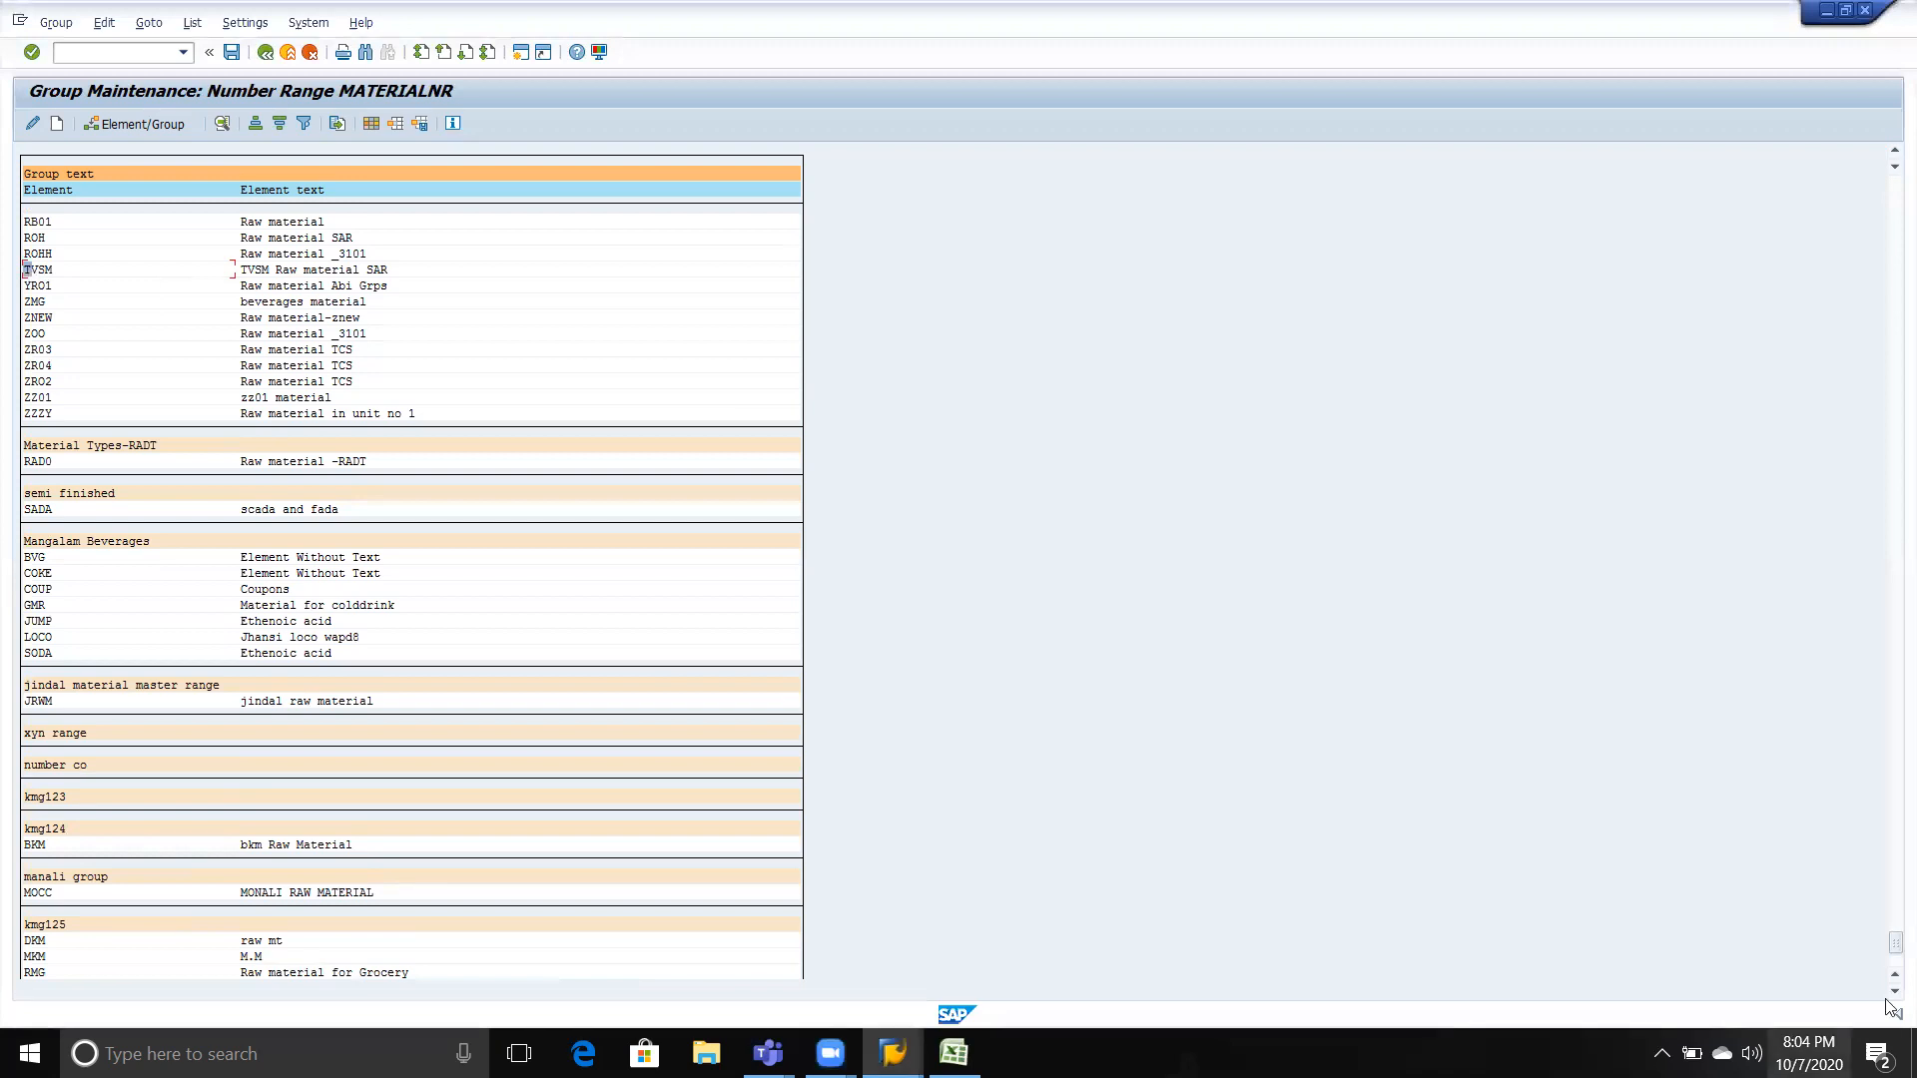
click(1890, 954)
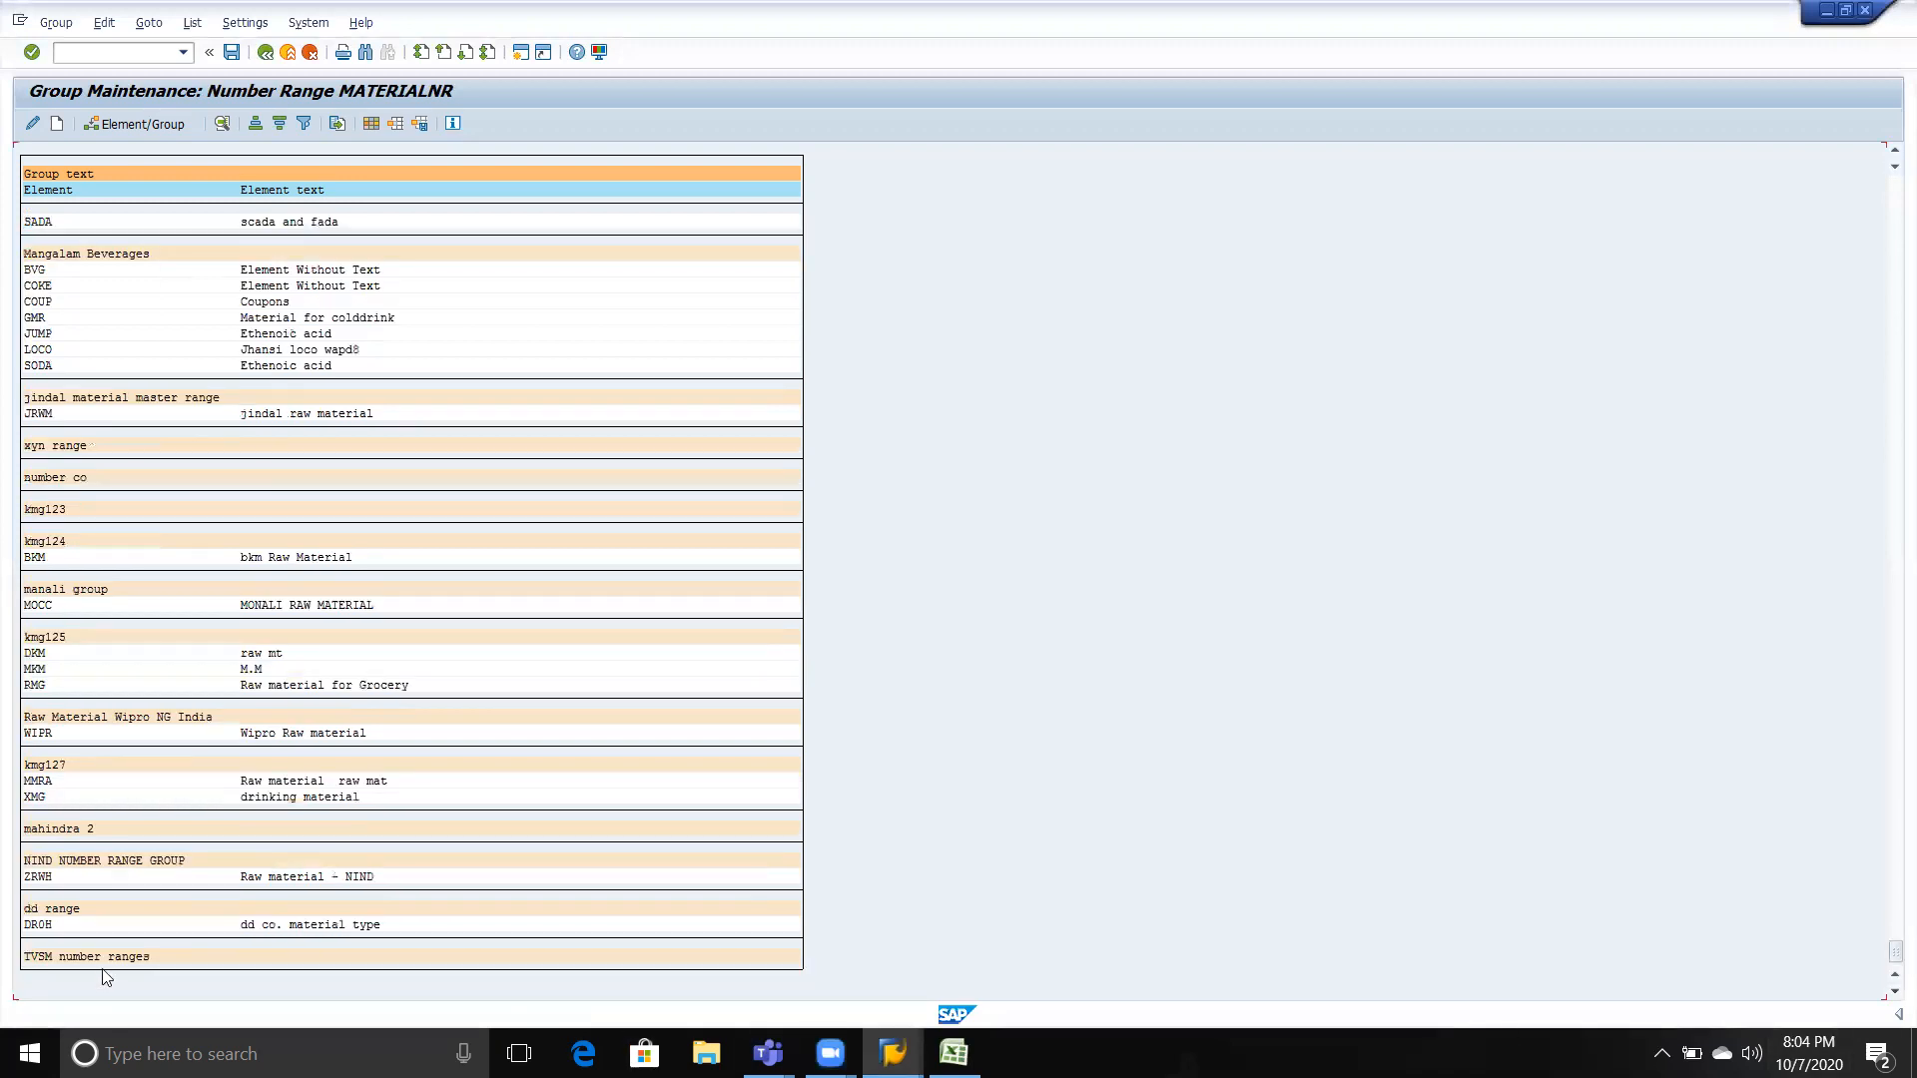
scroll(200, 794, up, 3)
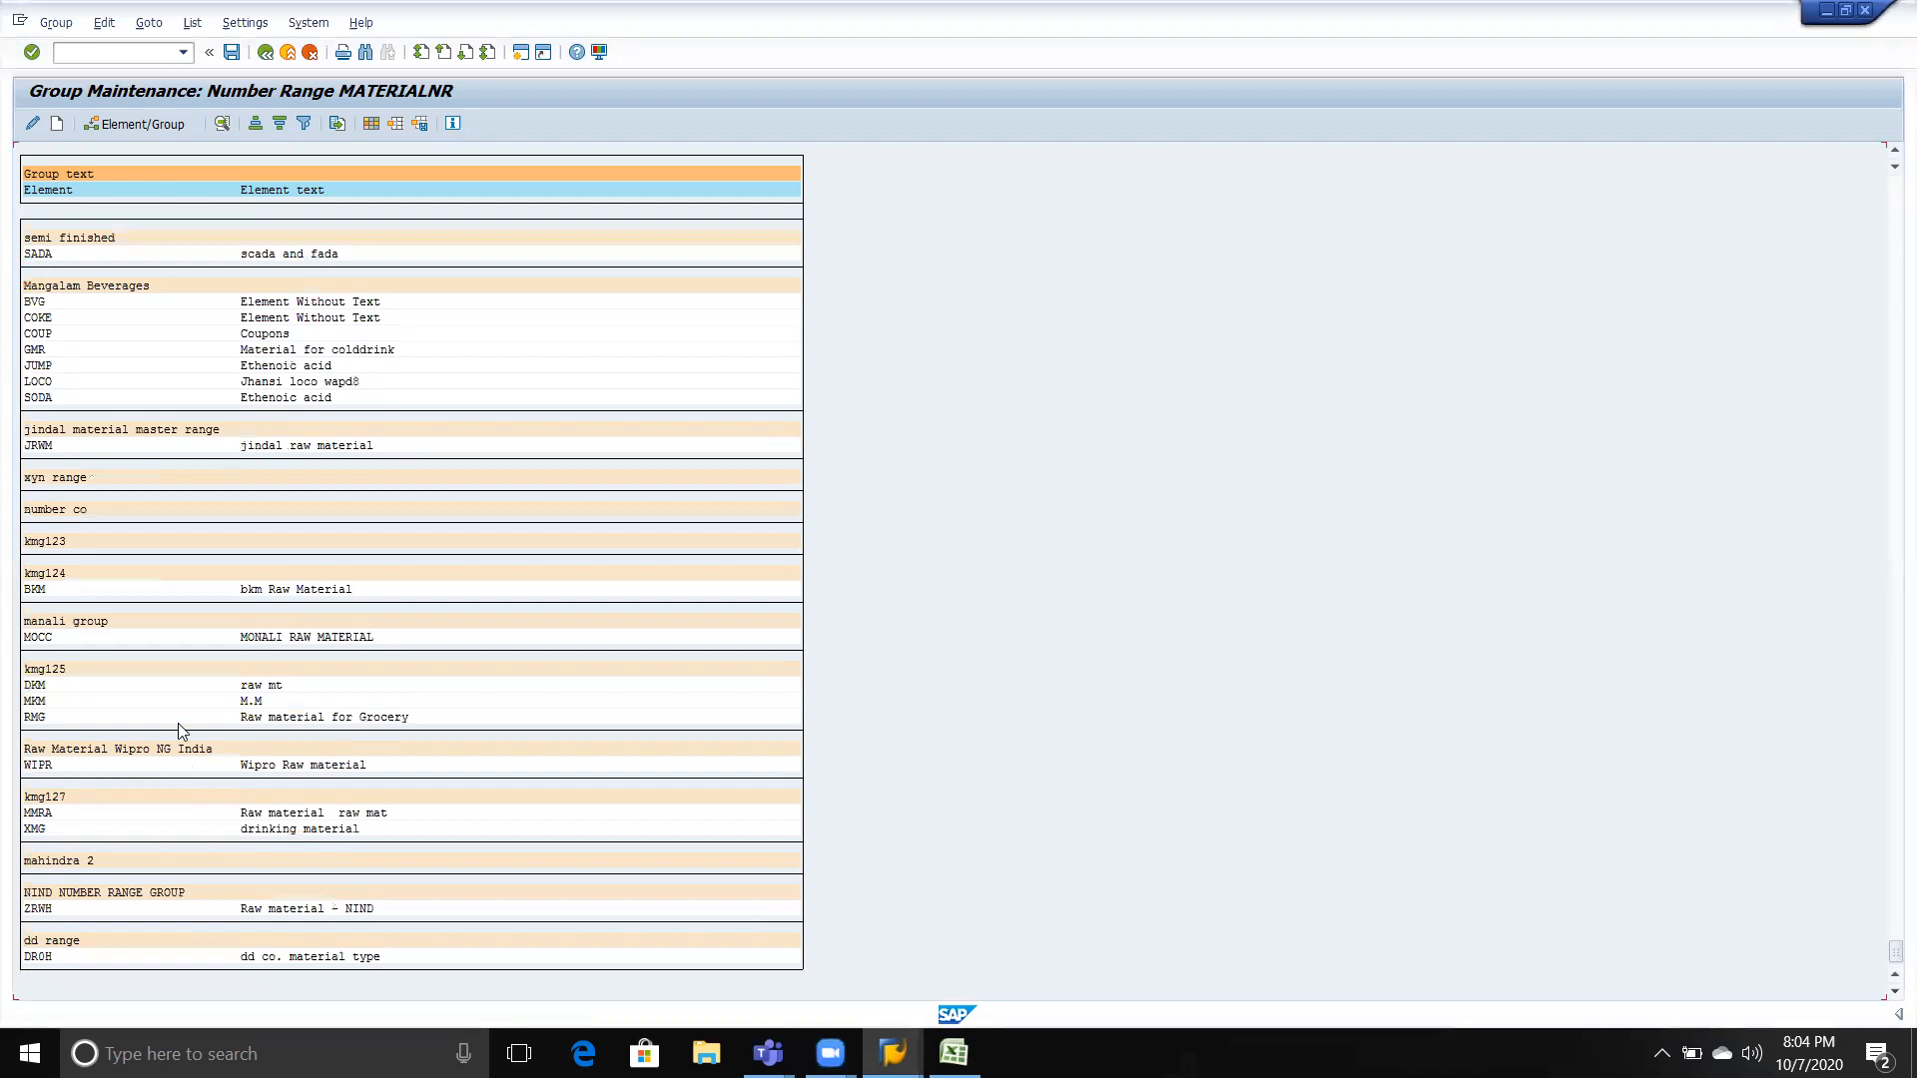
scroll(155, 701, up, 4)
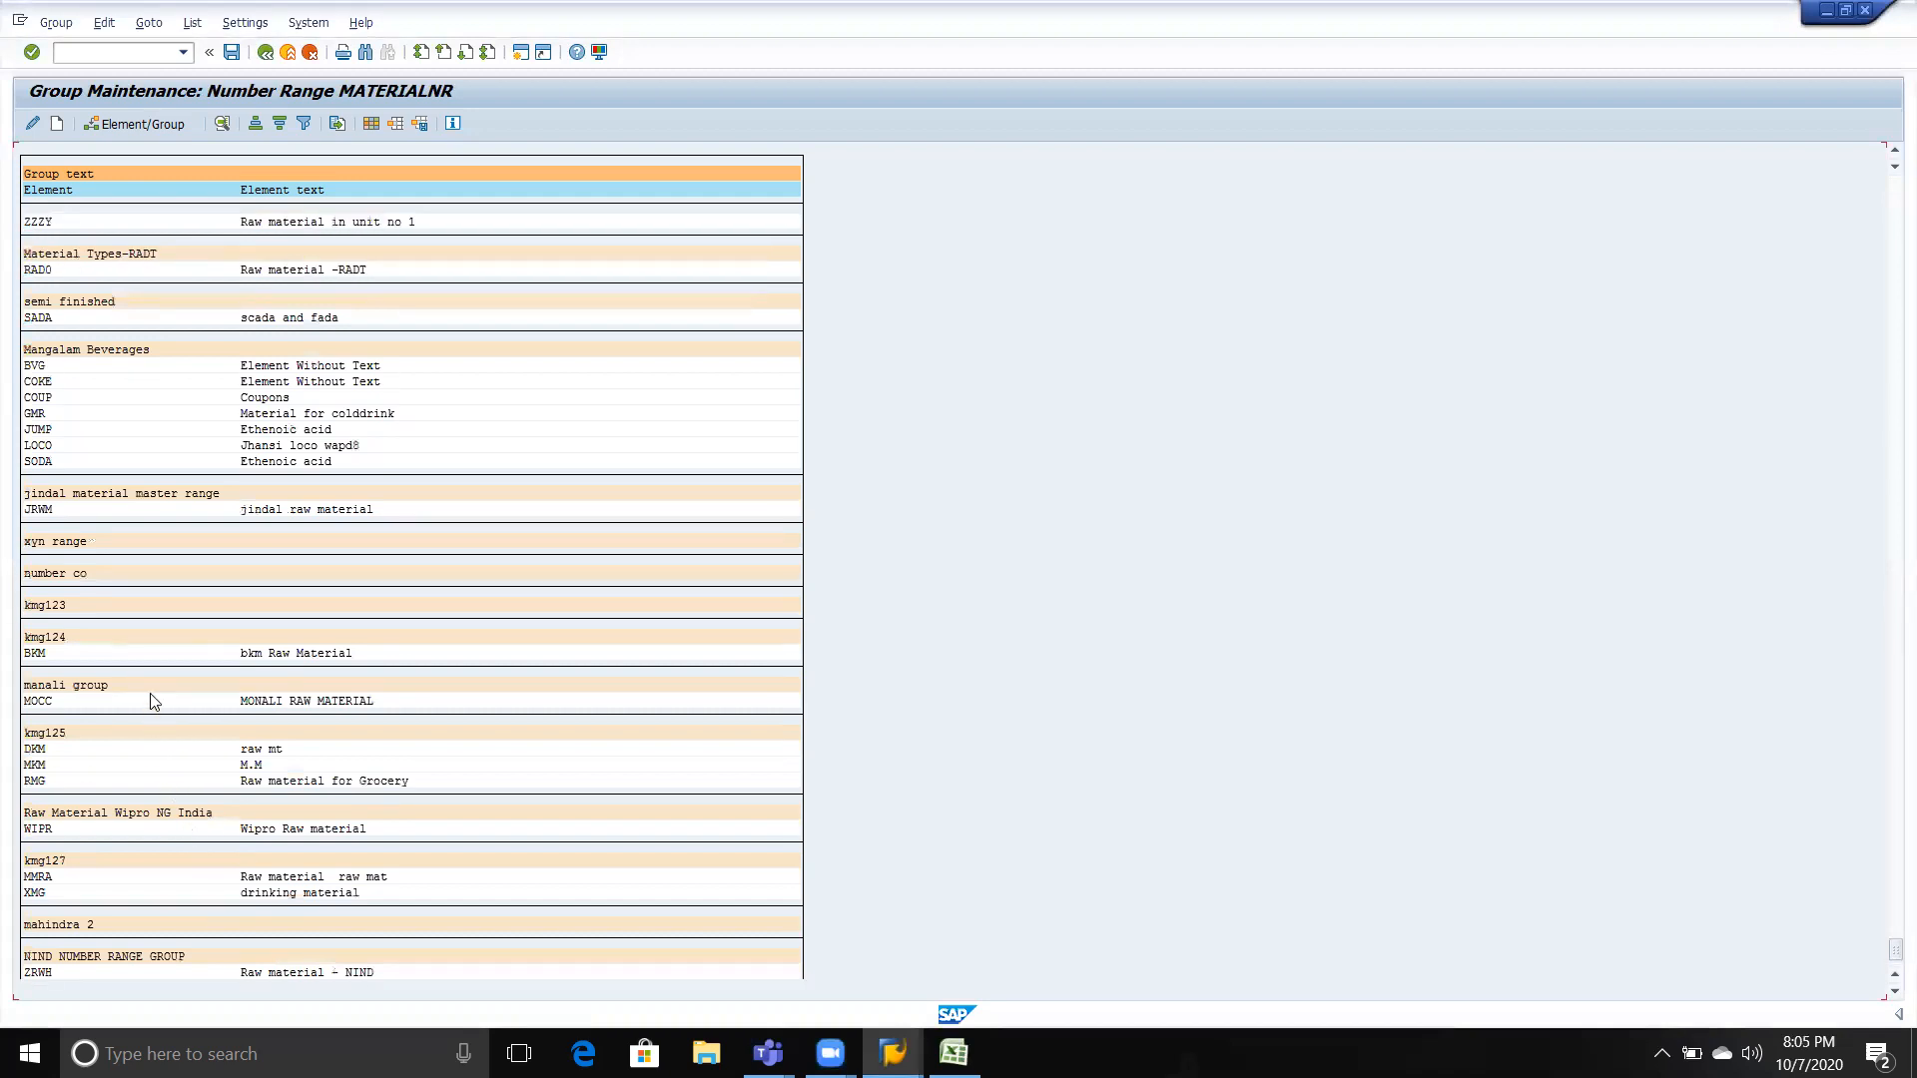
scroll(155, 701, up, 5)
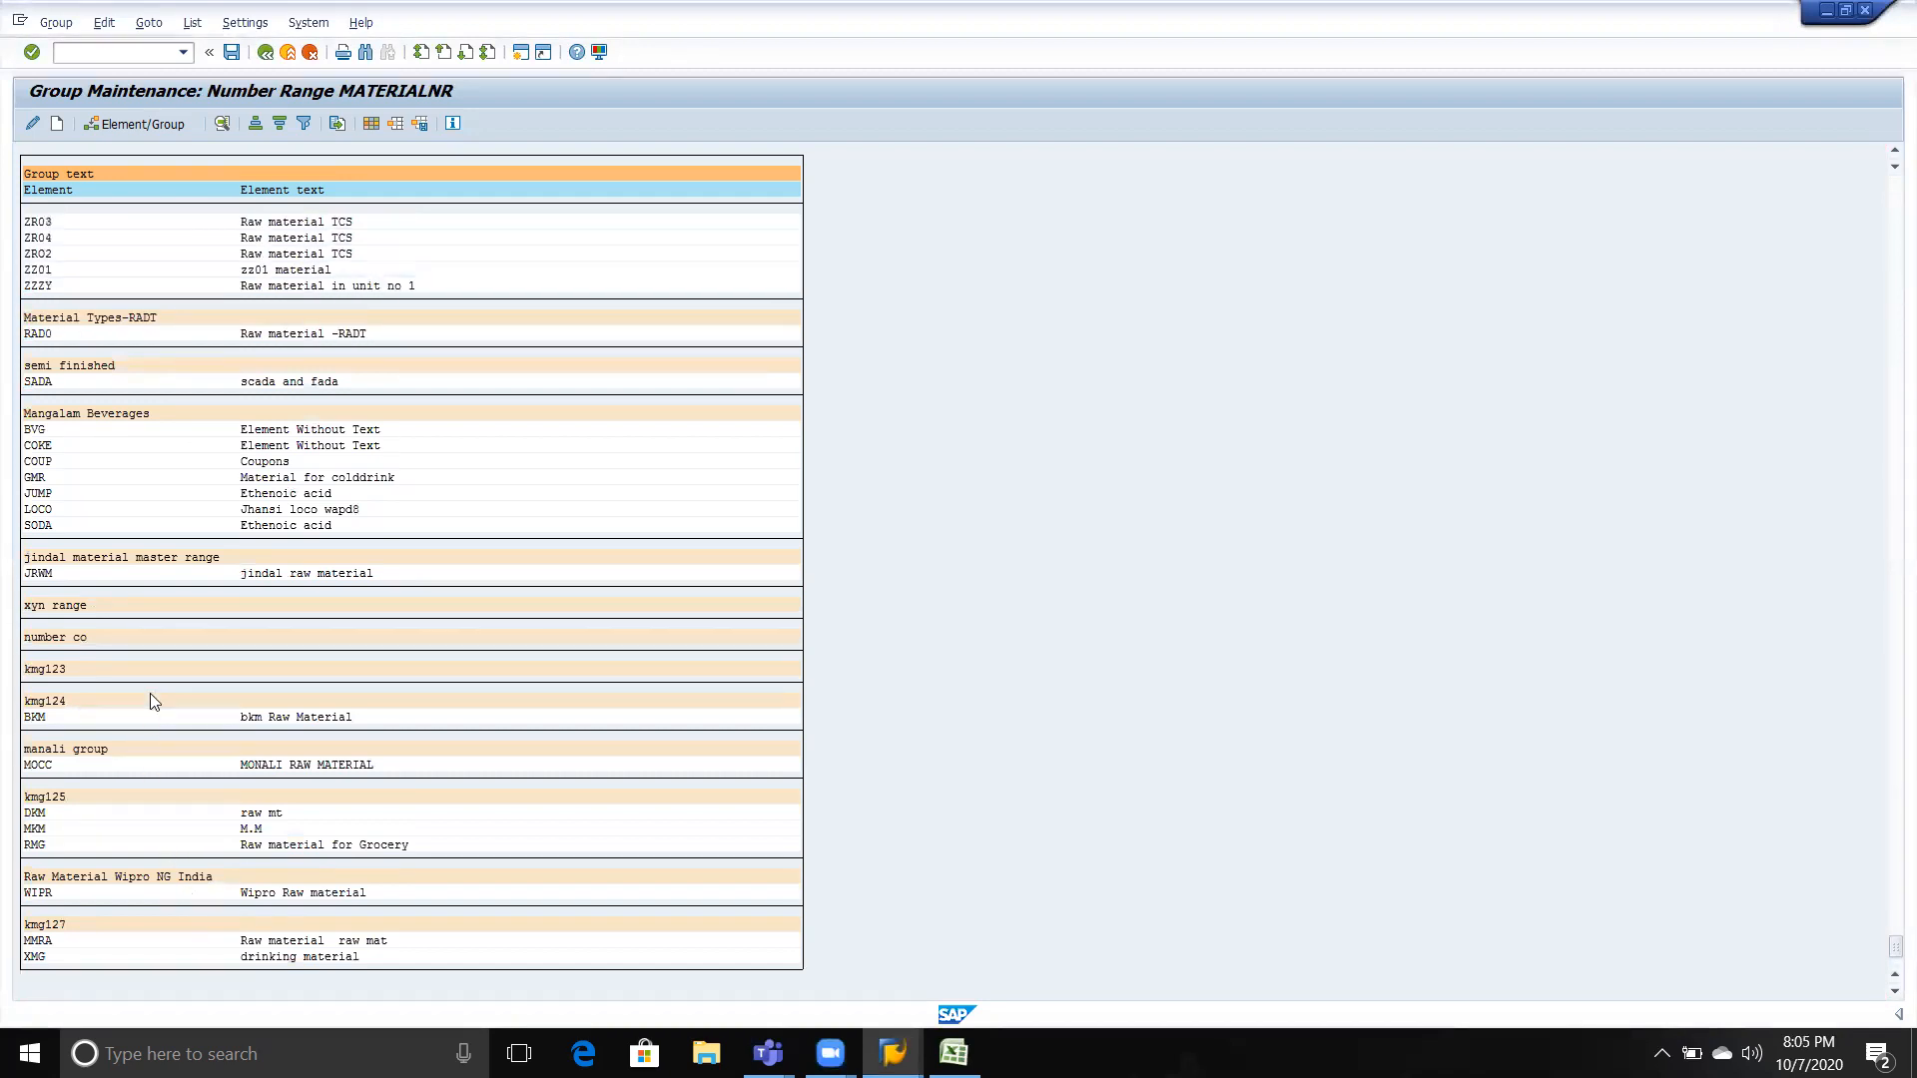
scroll(149, 696, up, 4)
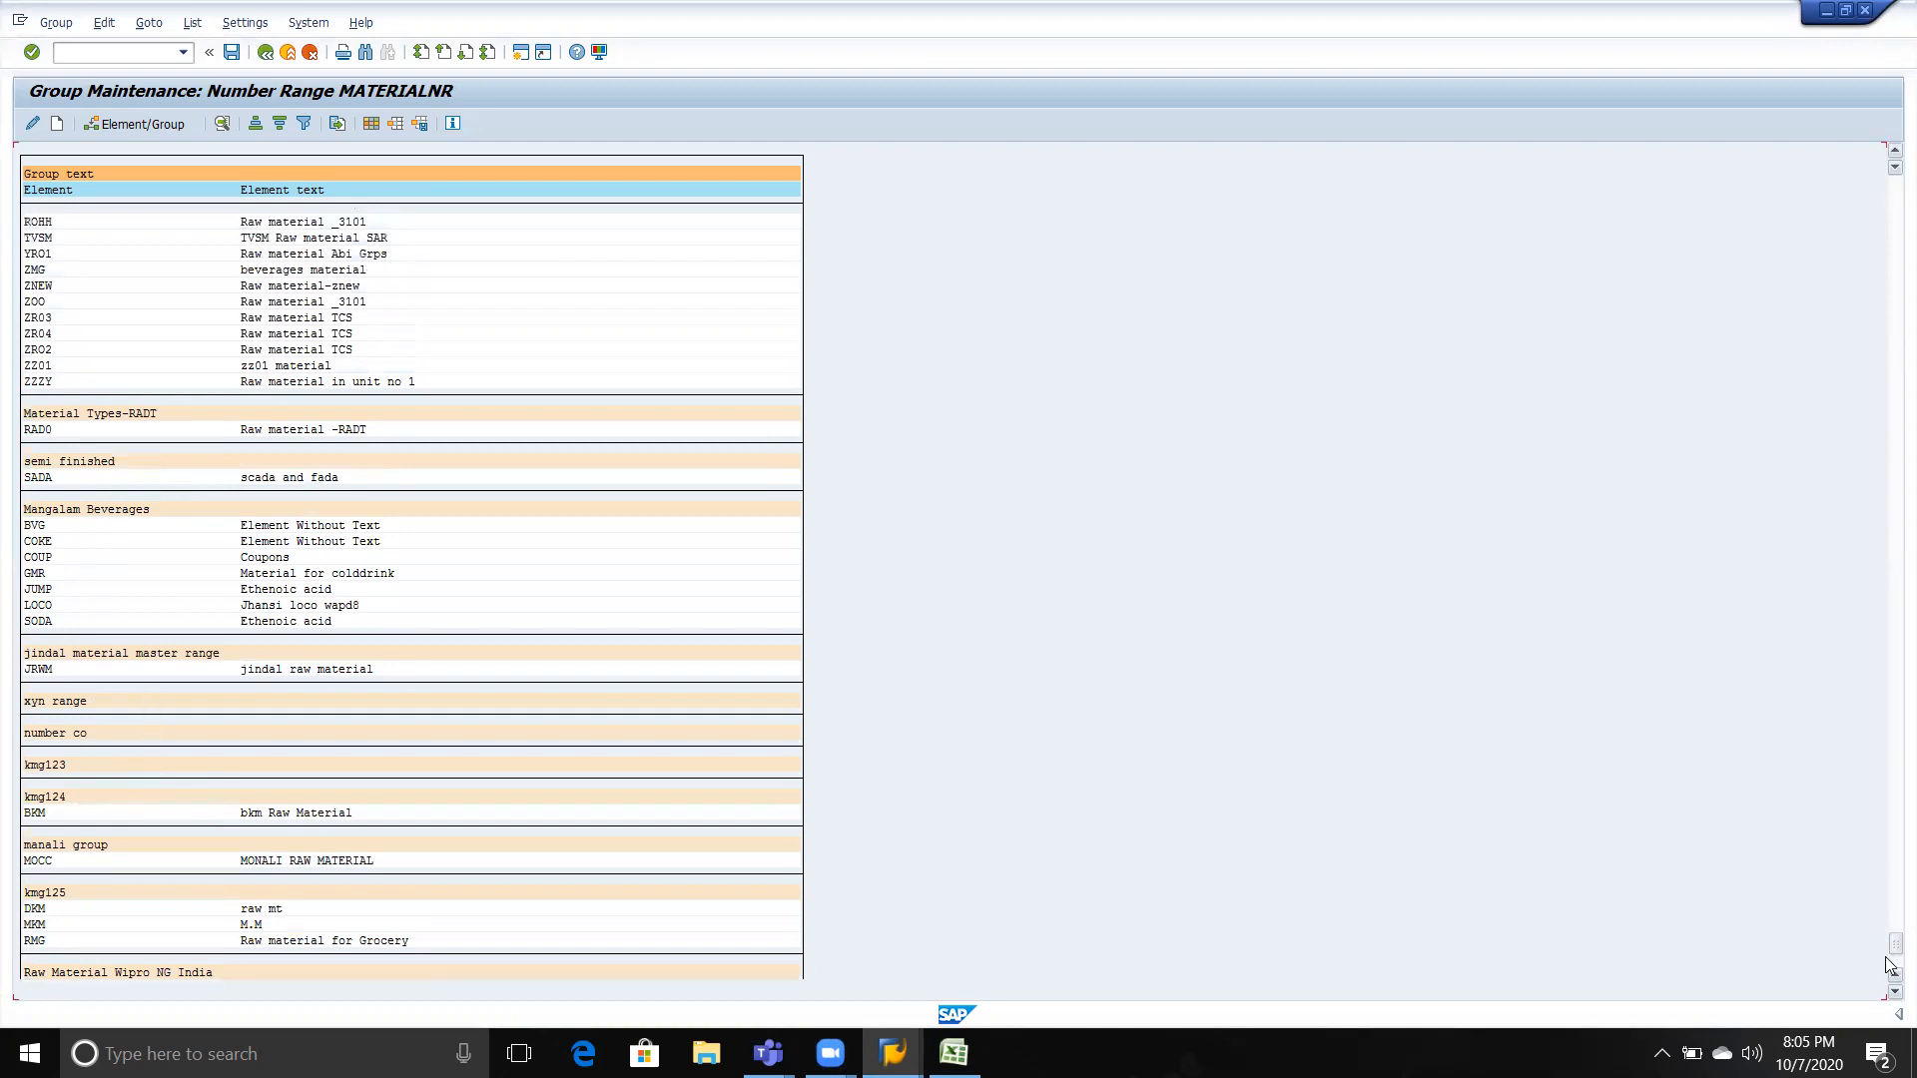
Select the TVSM element and assign it to the group "TVSM number ranges", finding the group by searching for "tvsm".
click(40, 242)
double_click(35, 239)
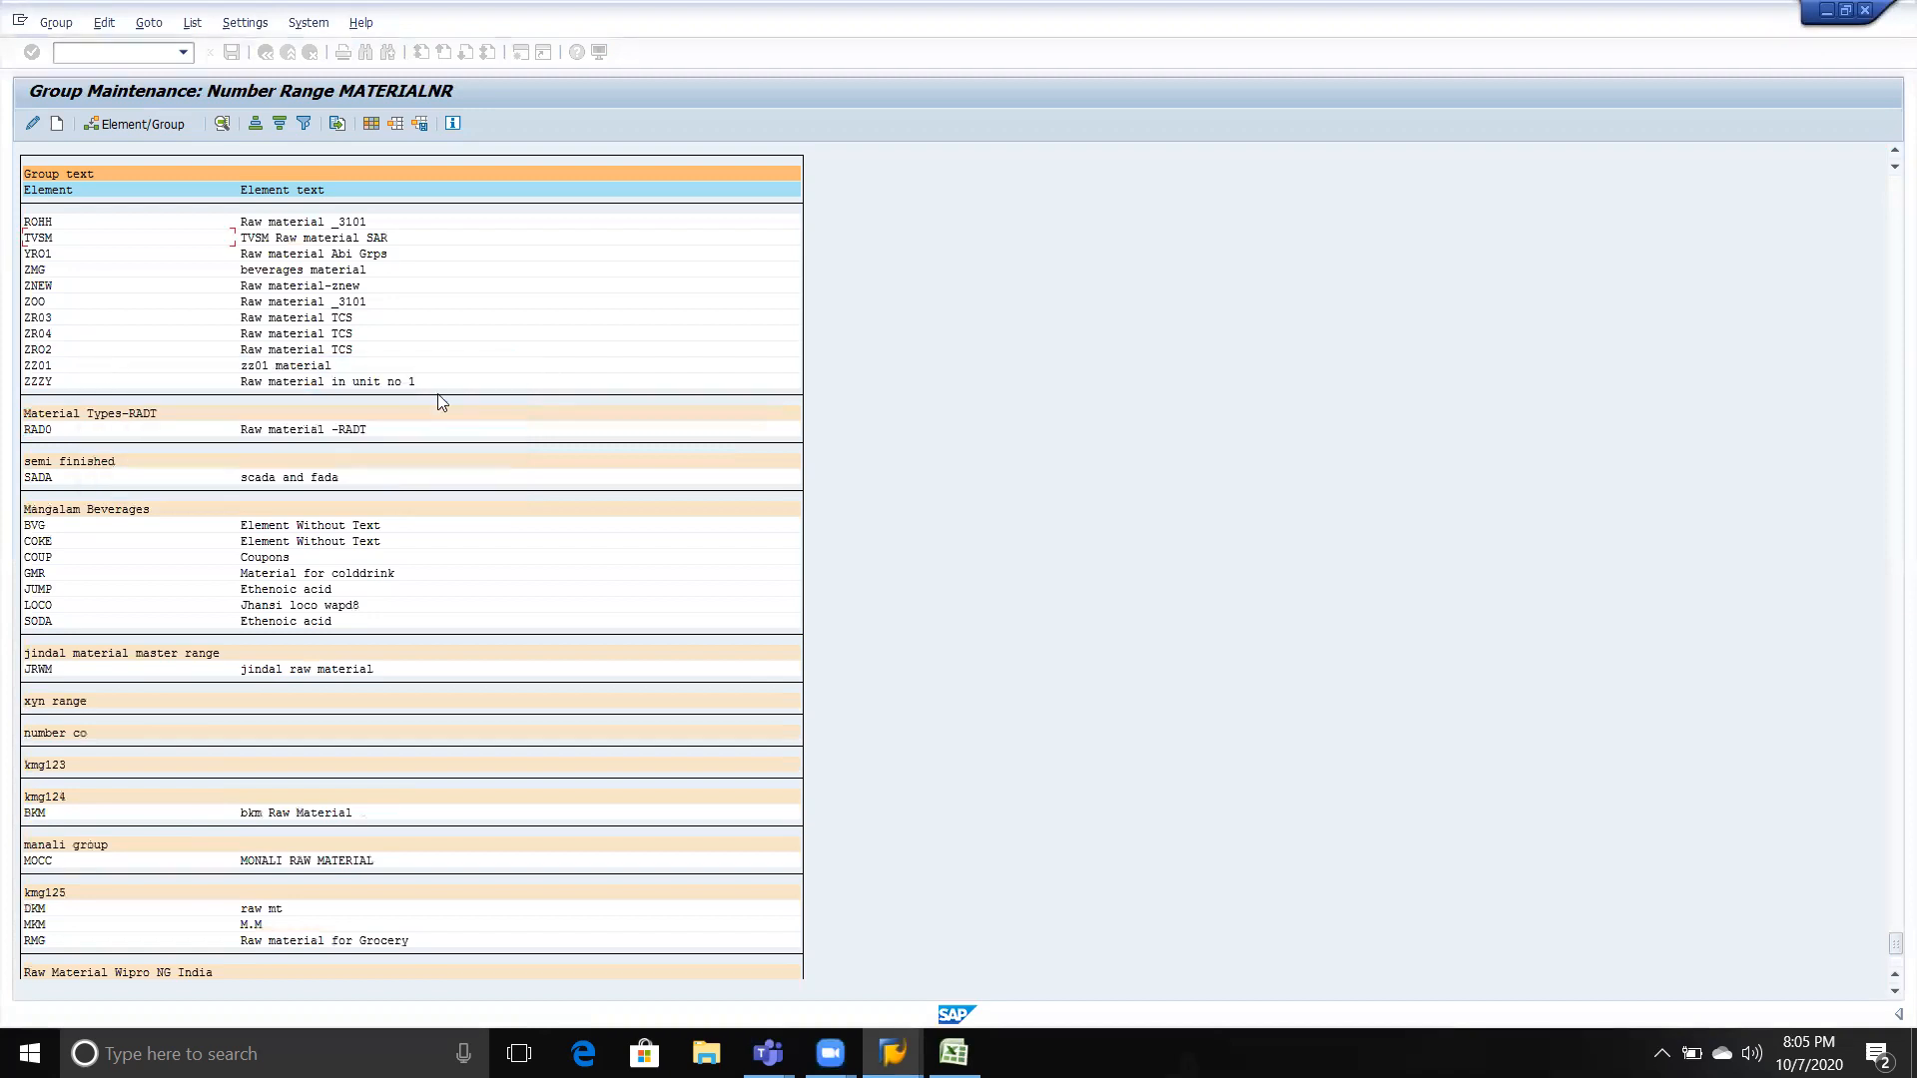
click(504, 367)
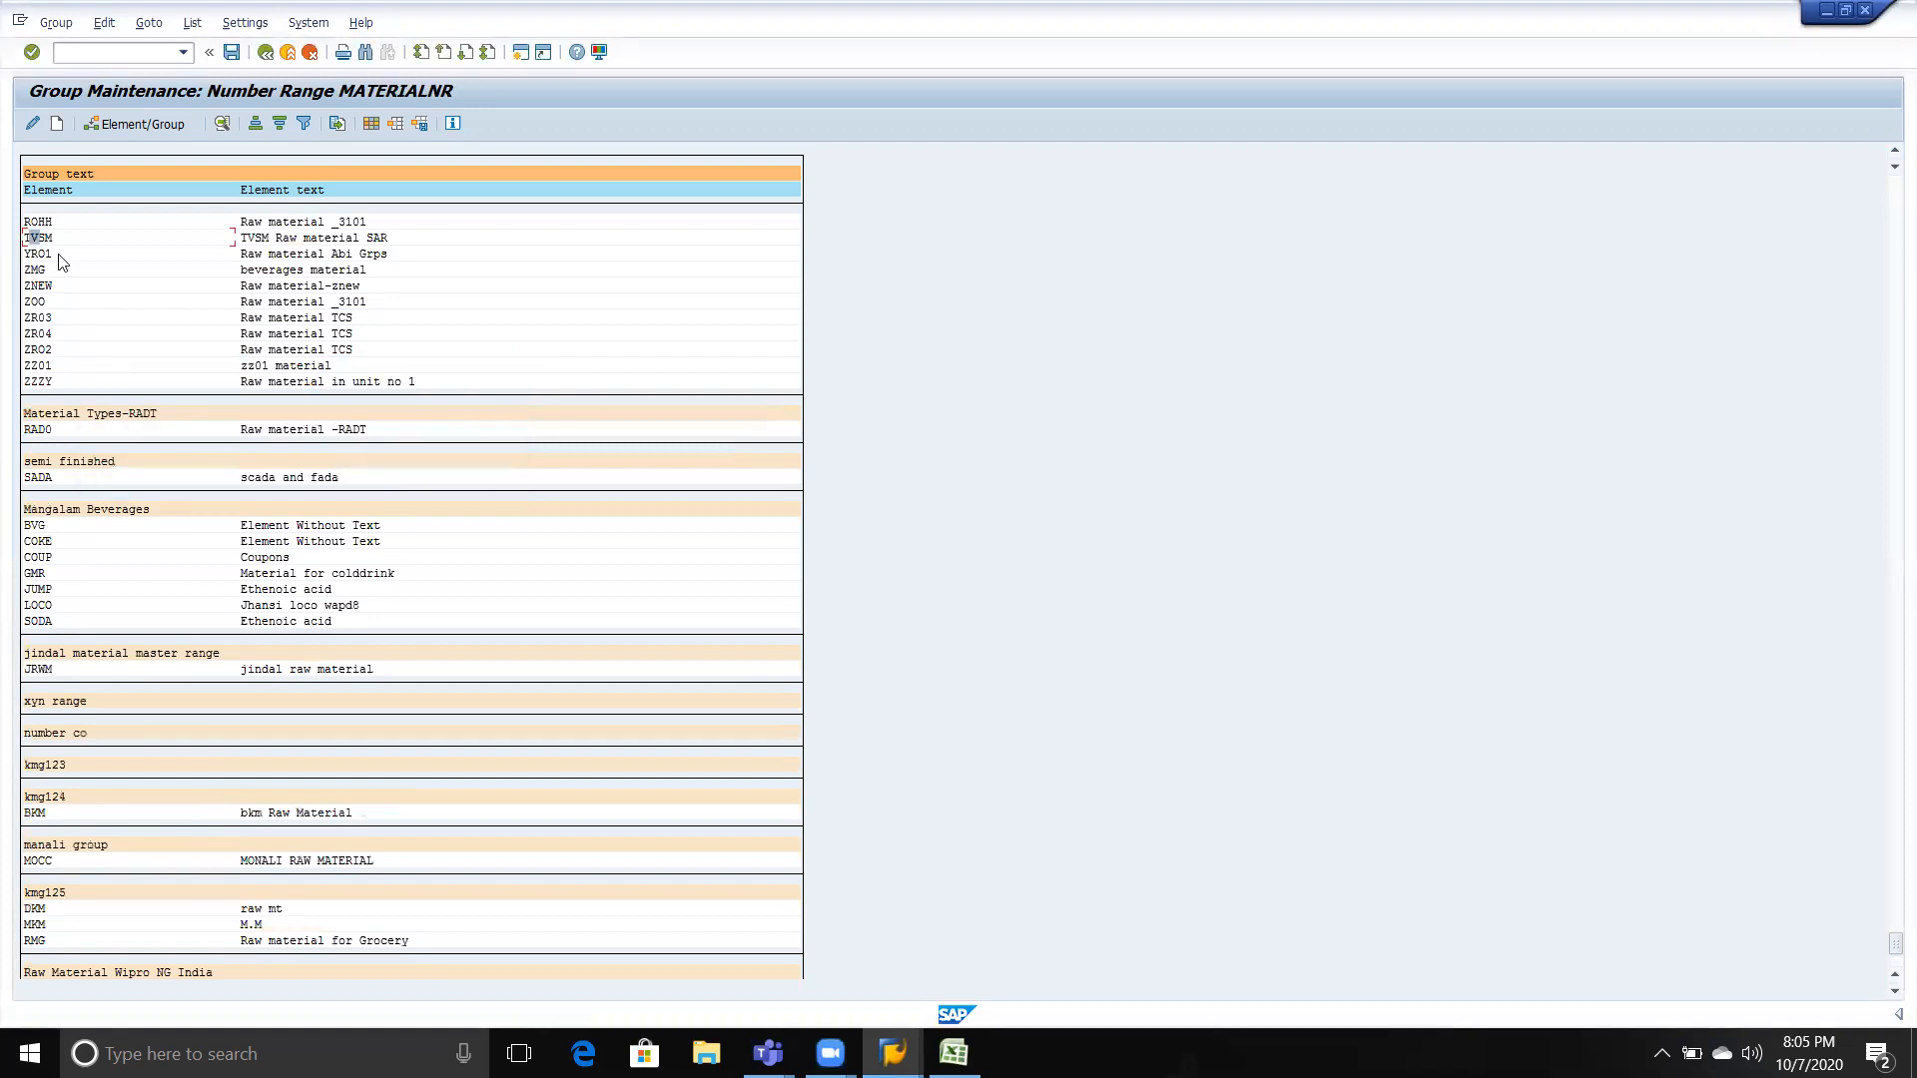
click(151, 126)
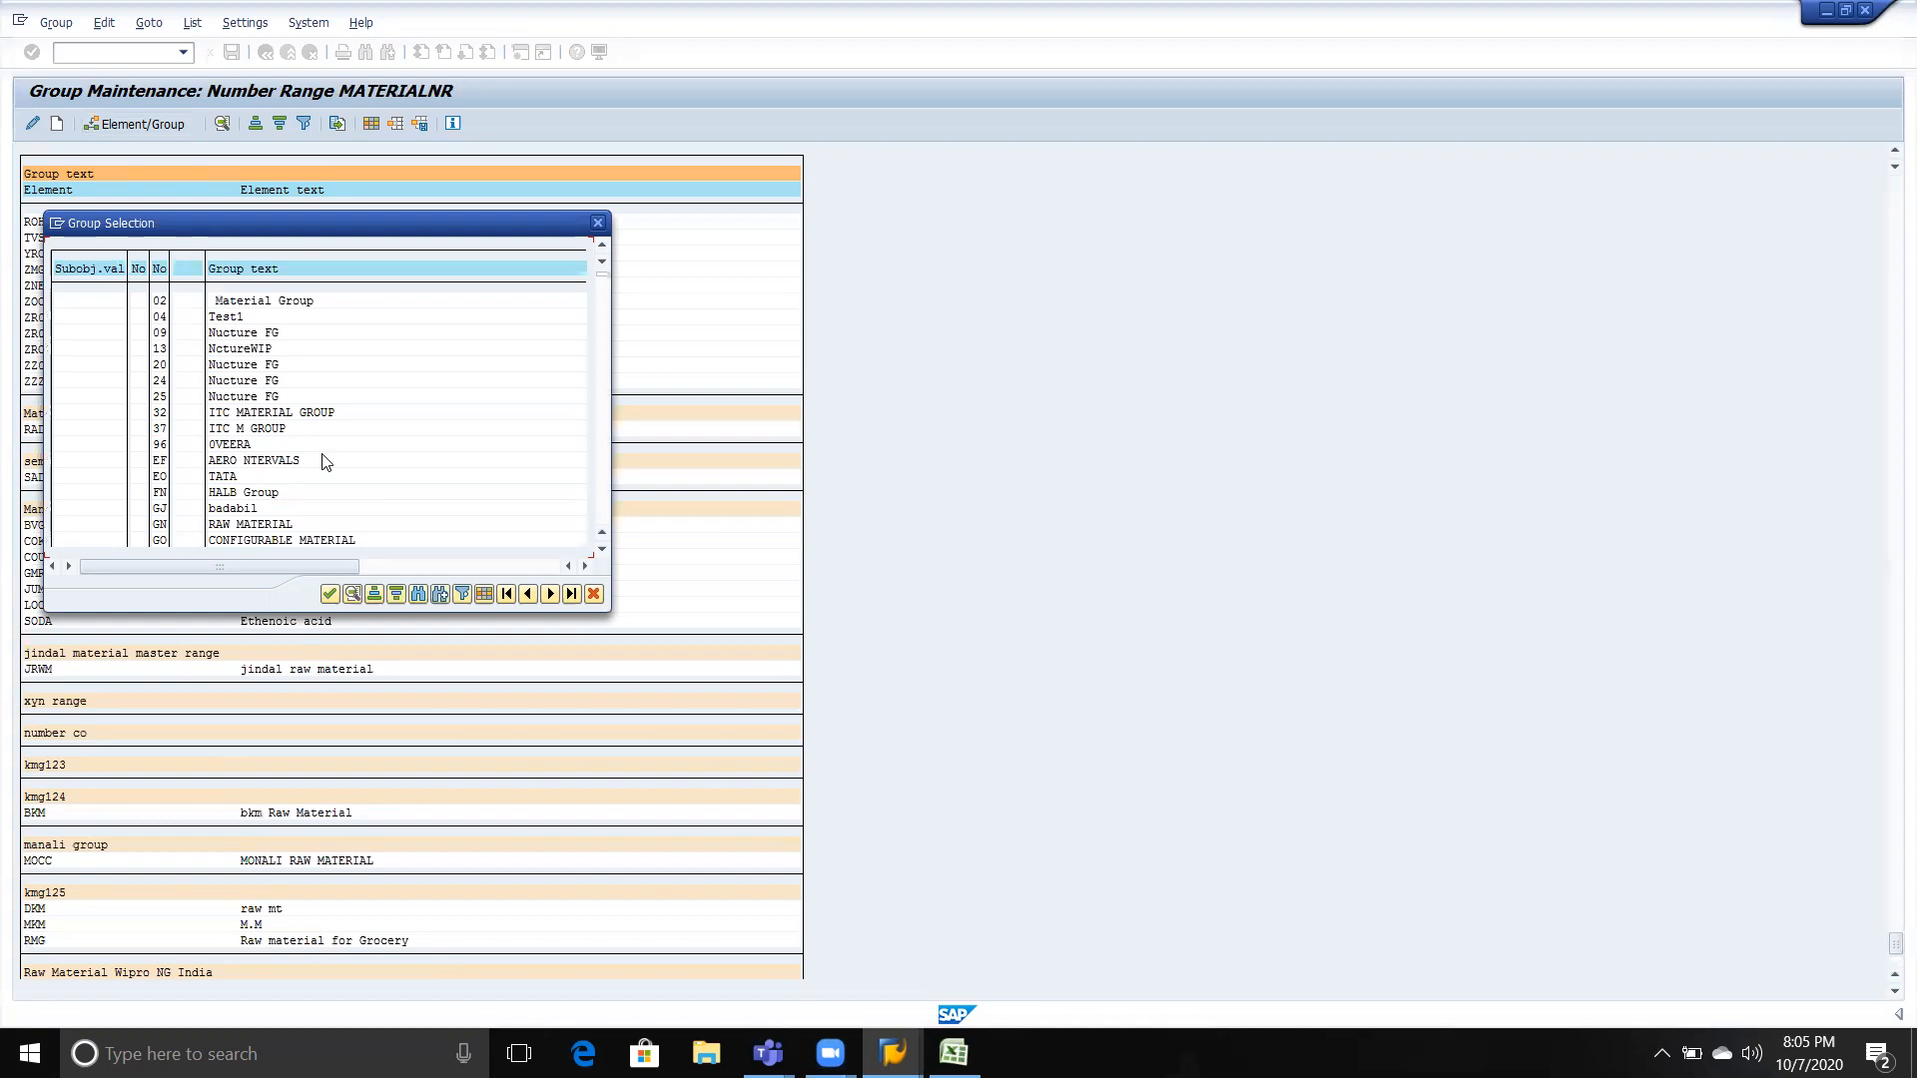
key(ctrl+f)
text(tvsm)
key(Return)
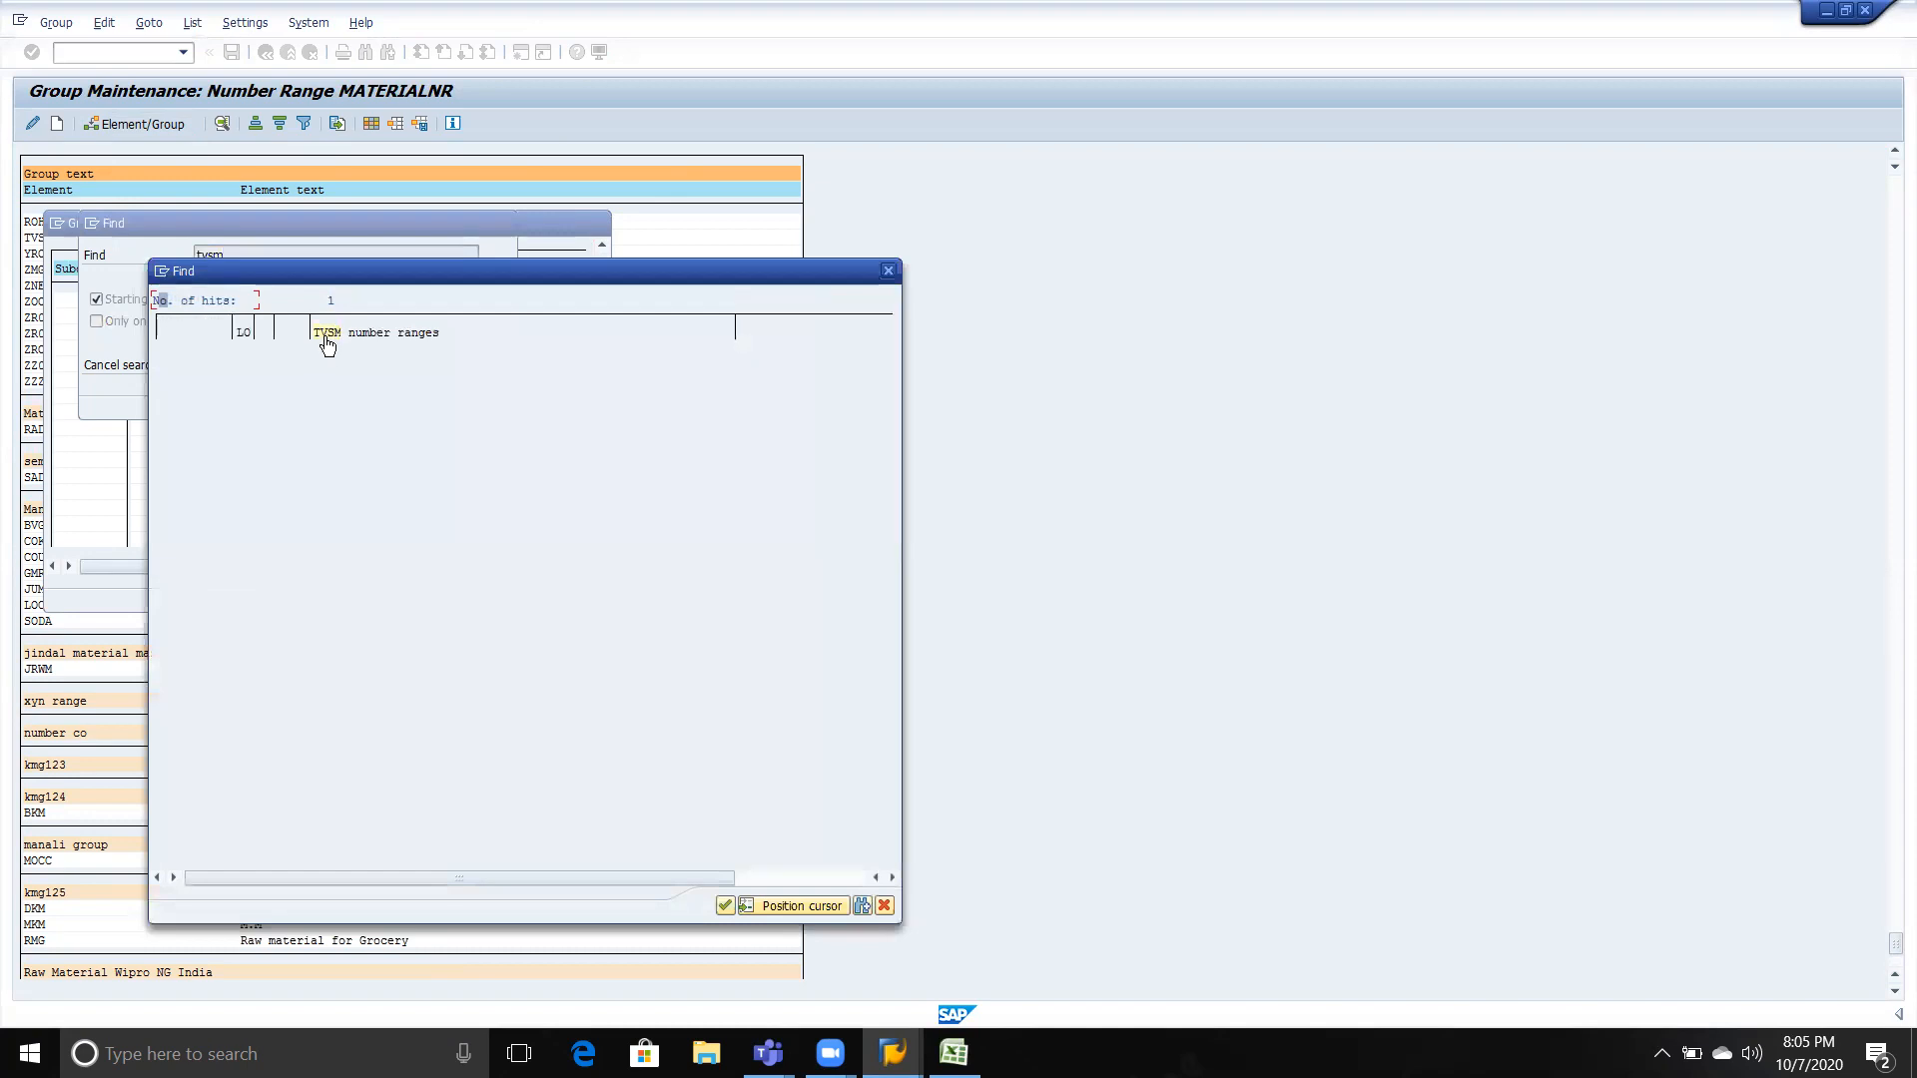
double_click(325, 337)
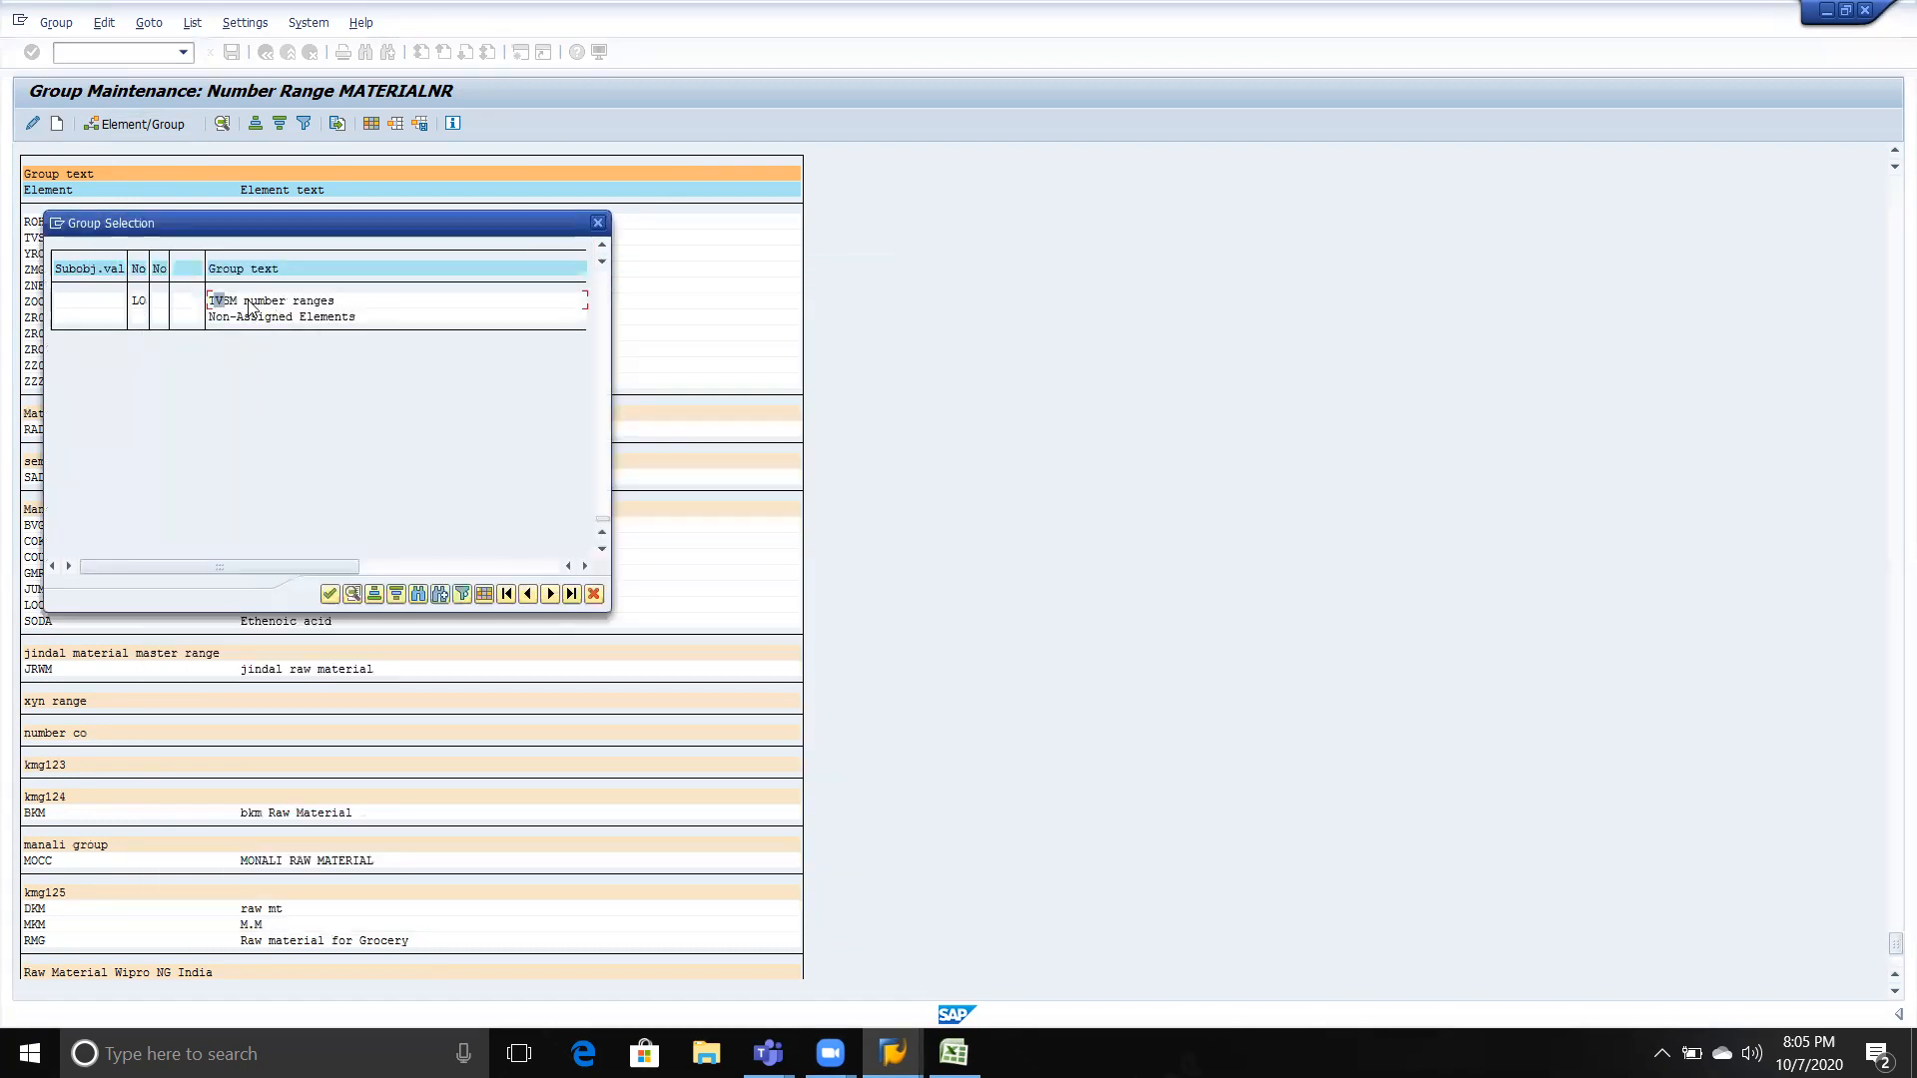
double_click(252, 313)
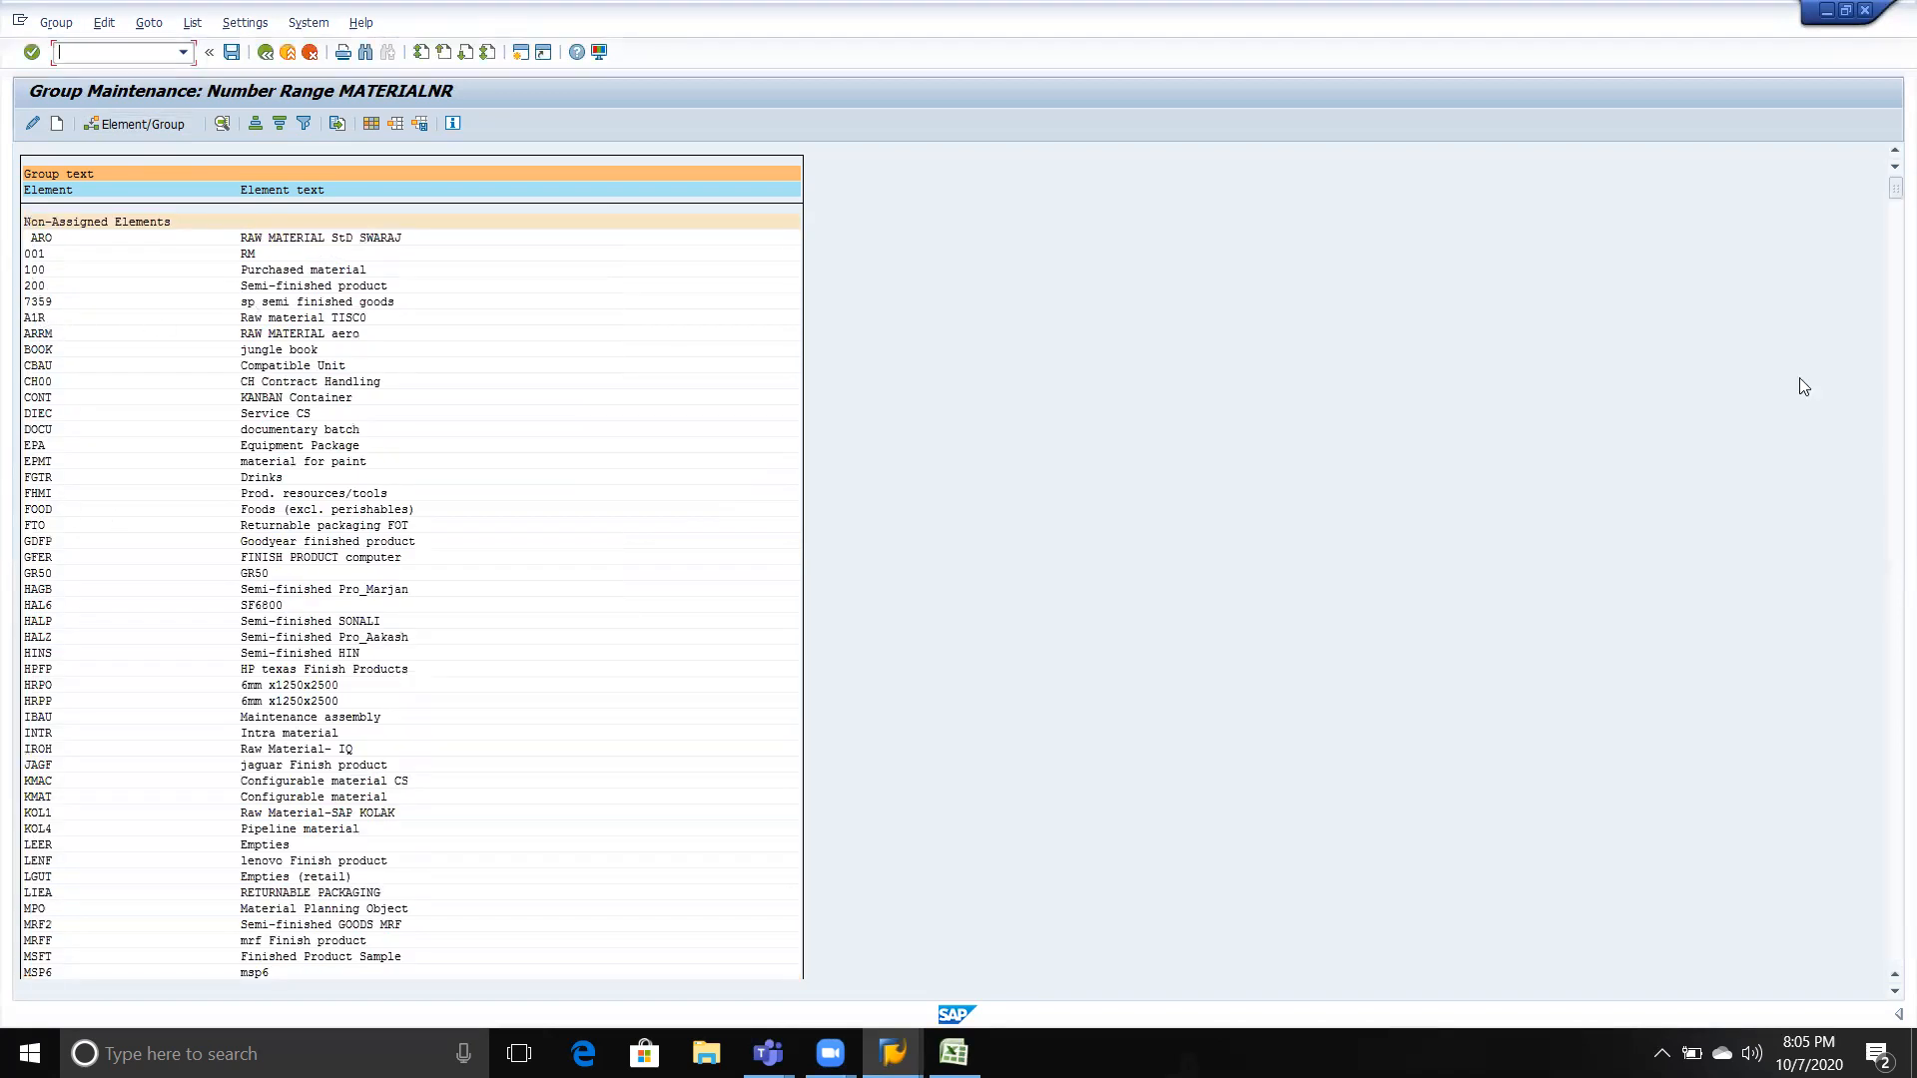
Check the TVSM element under the TVSM number ranges group at the end of the list and save the assignment.
drag(1894, 188, 1874, 989)
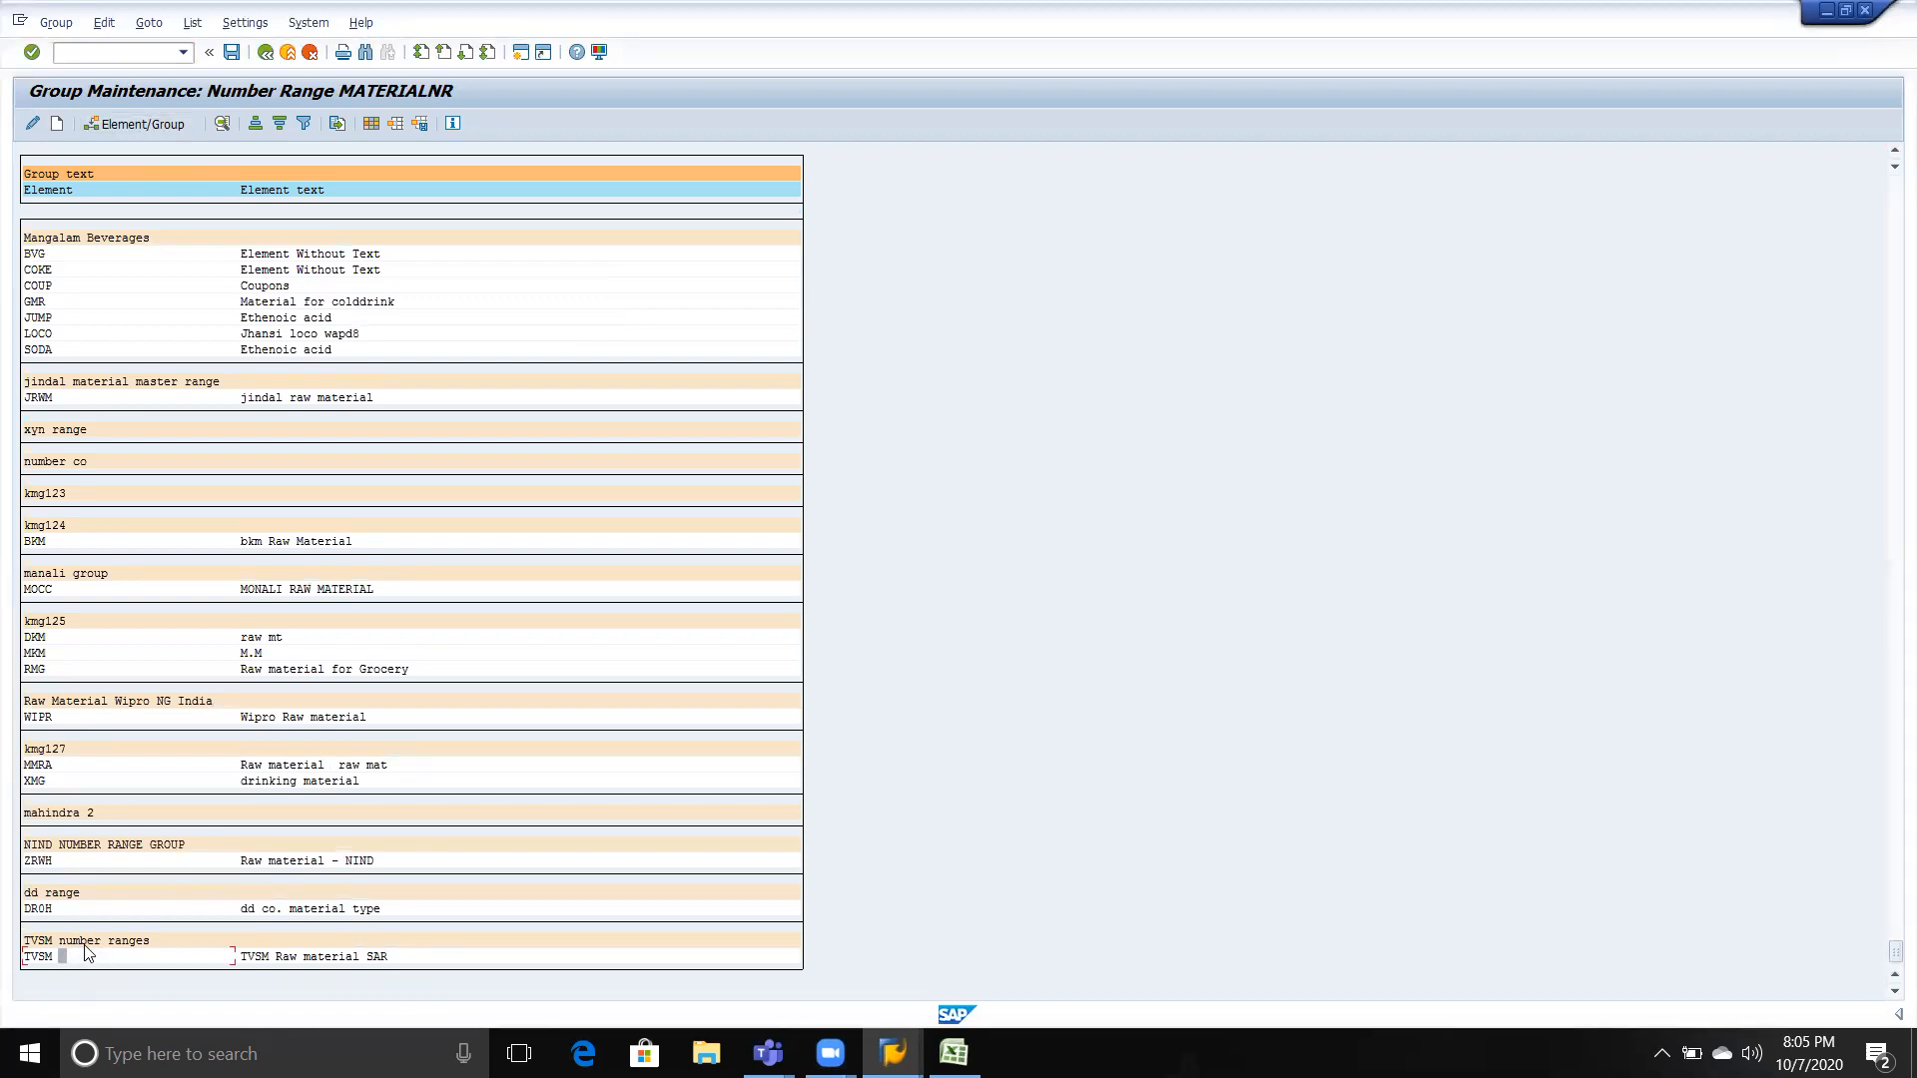
click(46, 956)
click(61, 940)
key(ctrl+s)
key(ctrl+s)
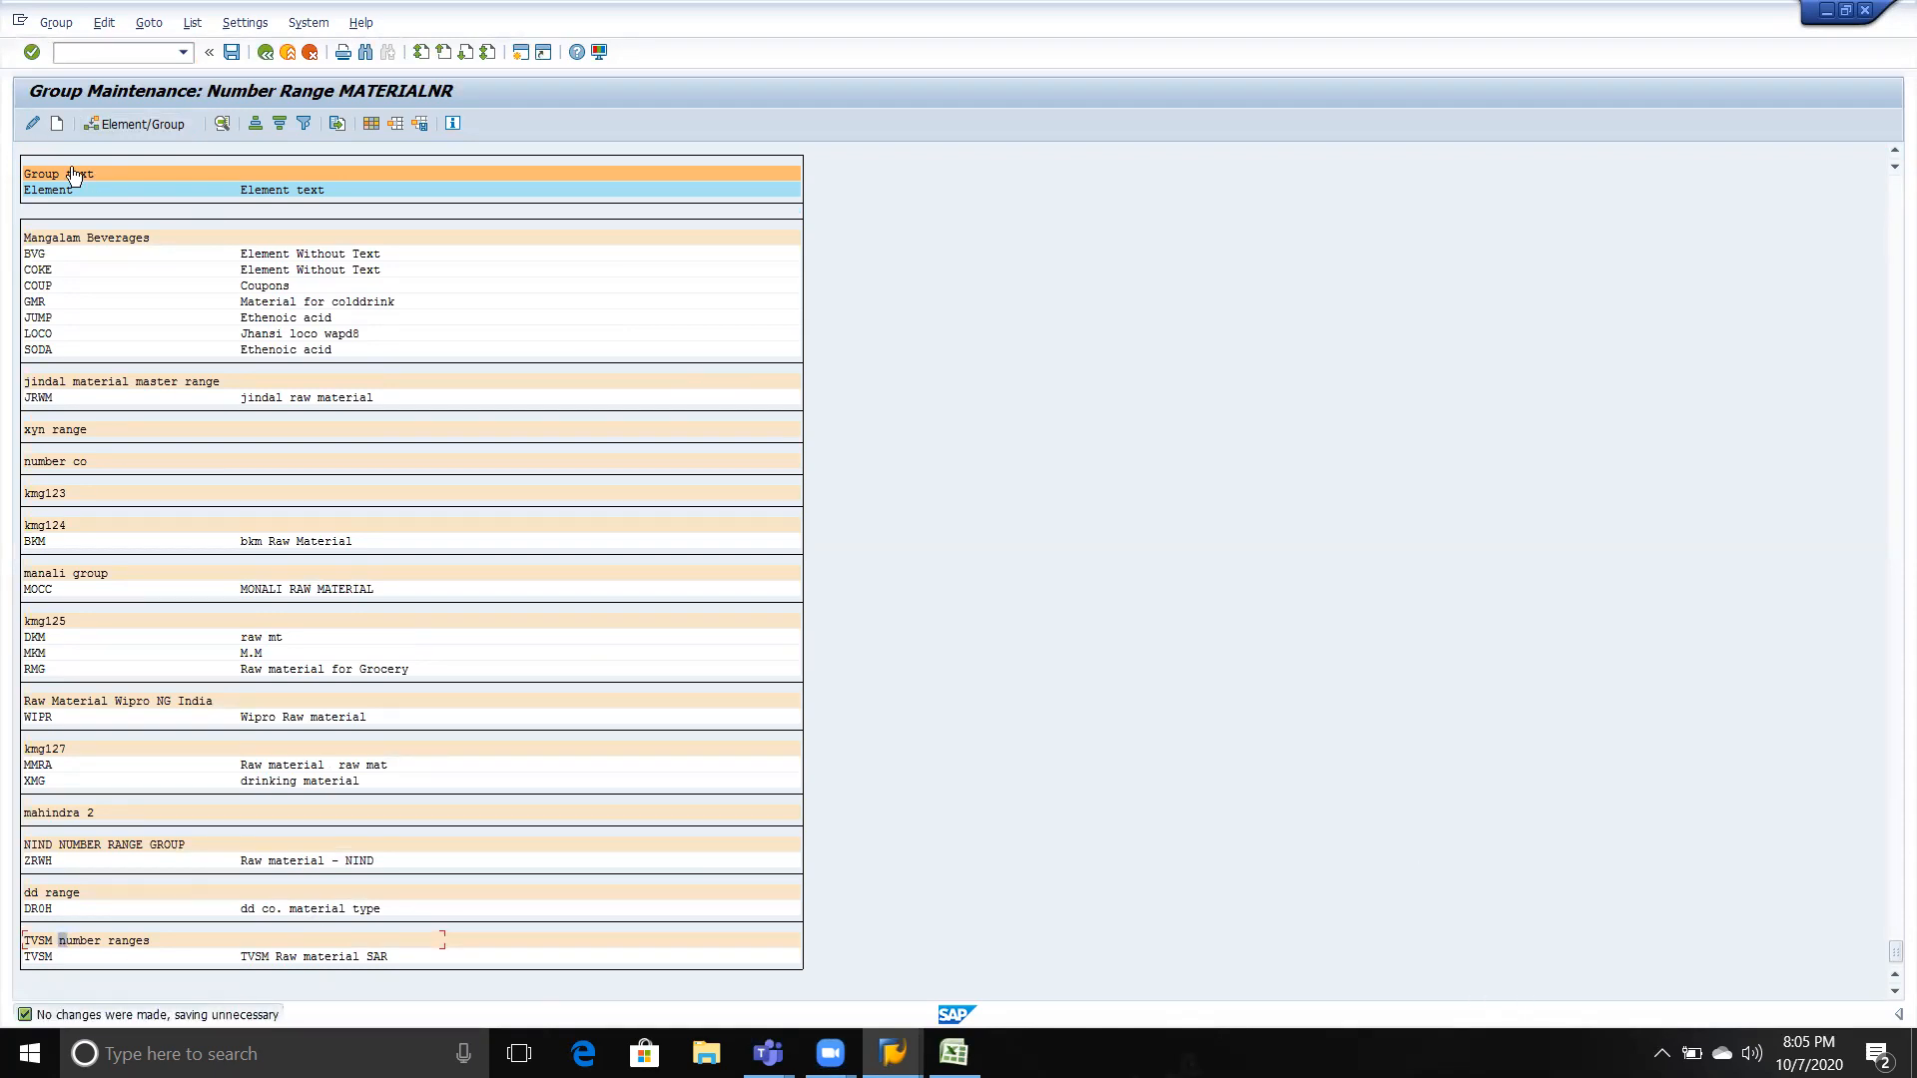
click(58, 125)
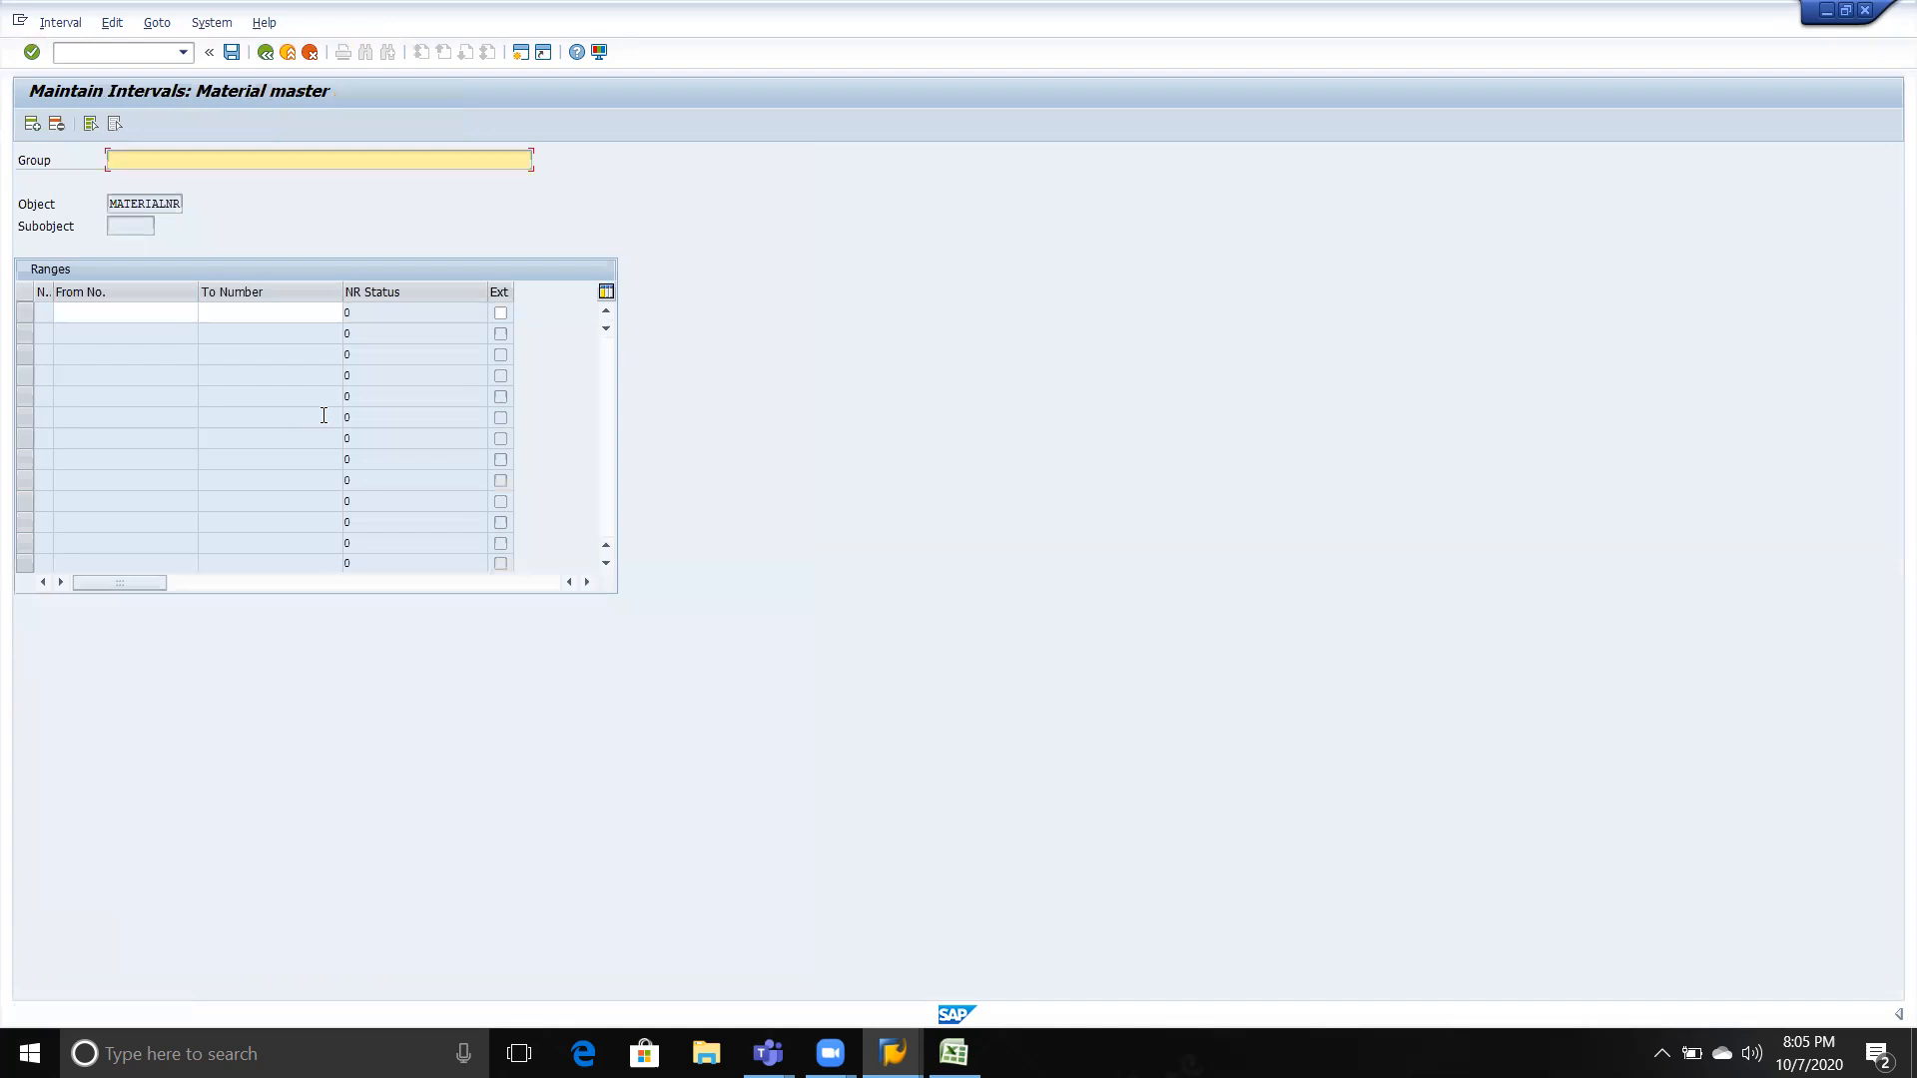
text(rgdfbdfb bdx)
click(140, 314)
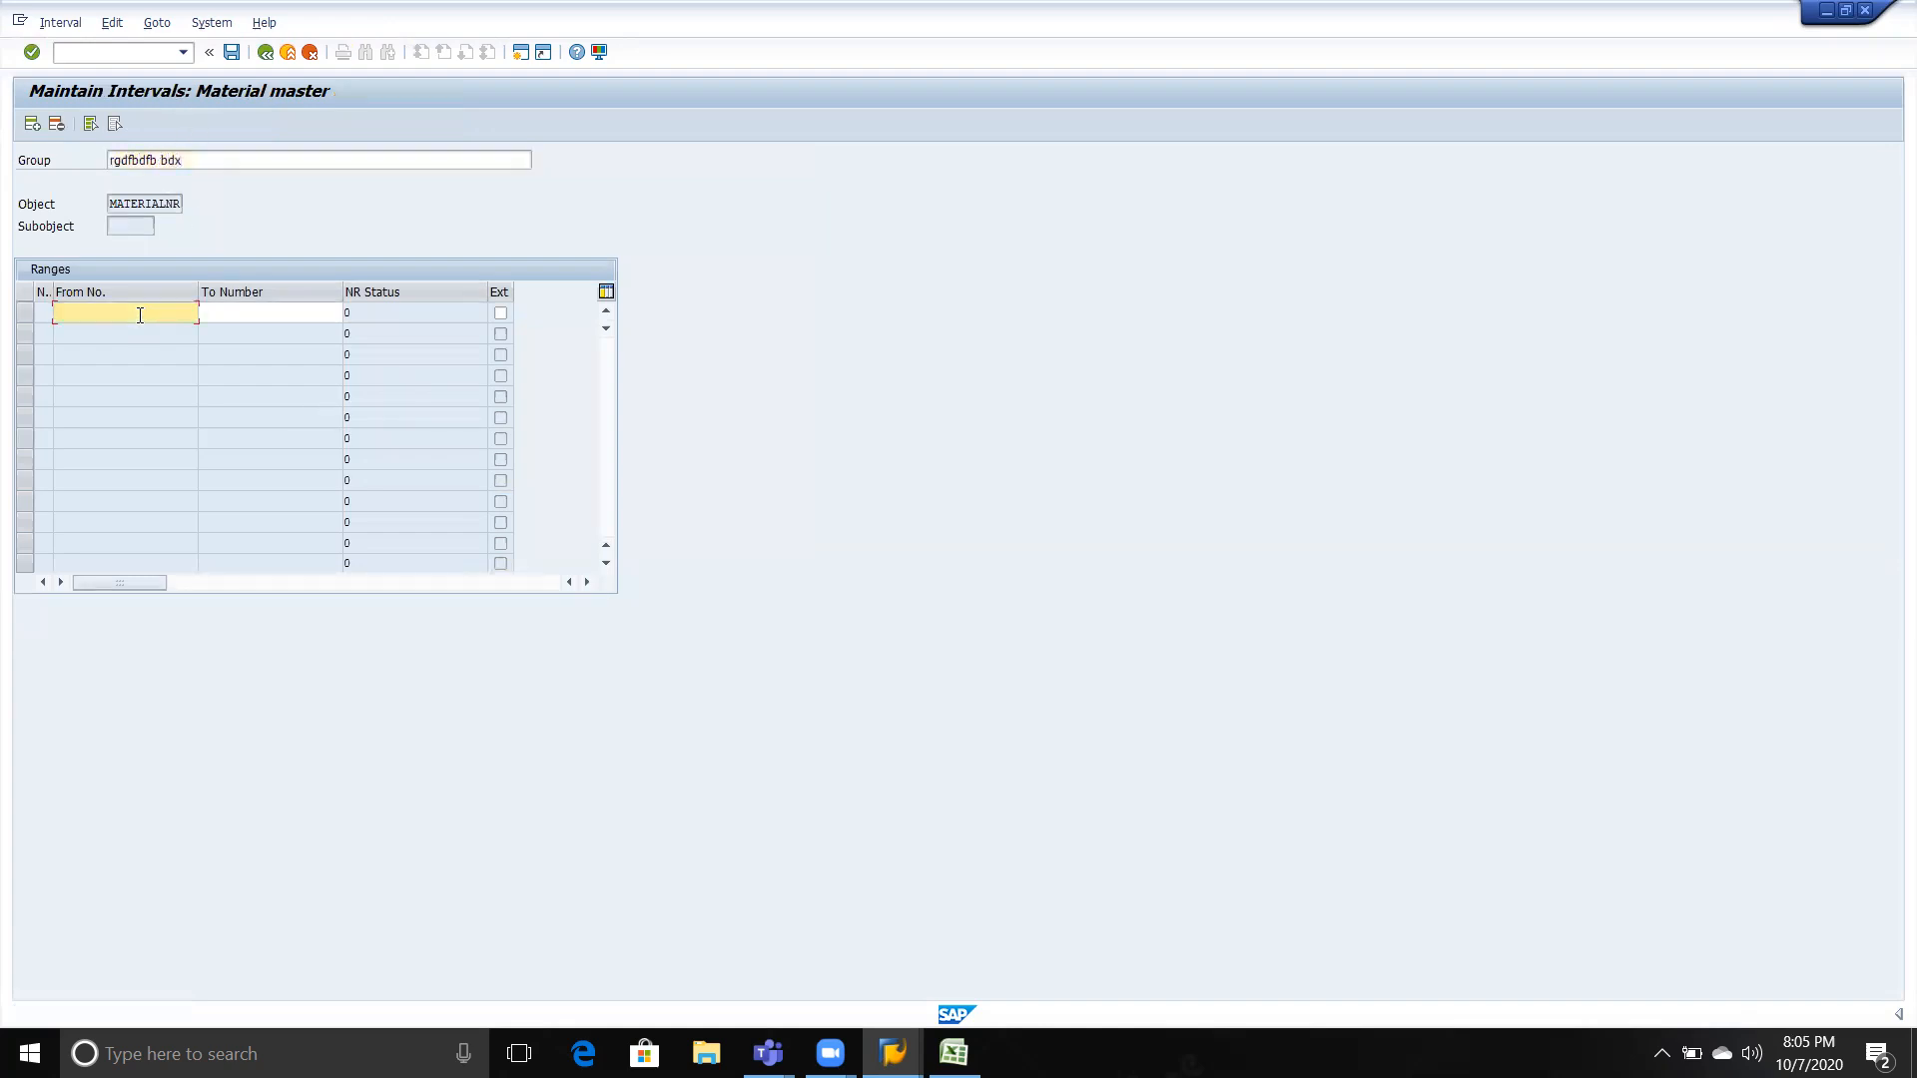
click(265, 52)
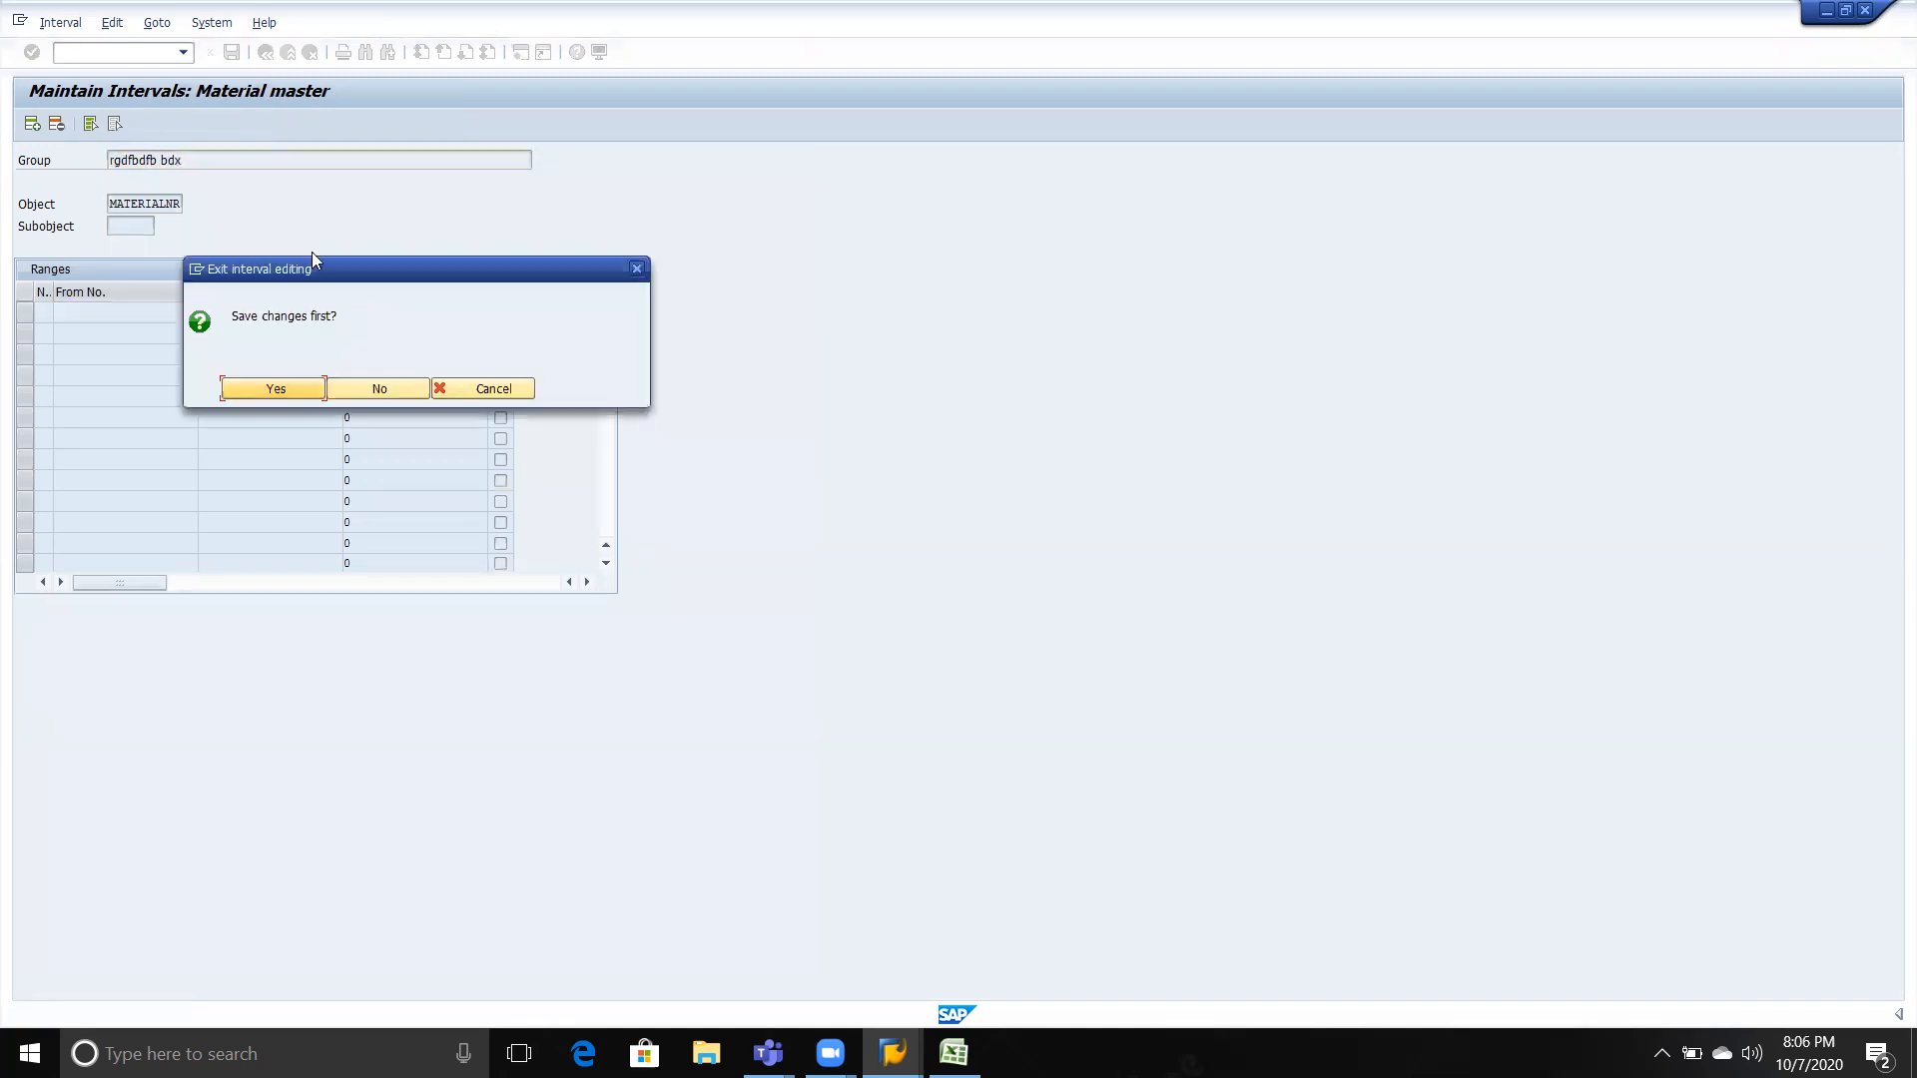
click(407, 385)
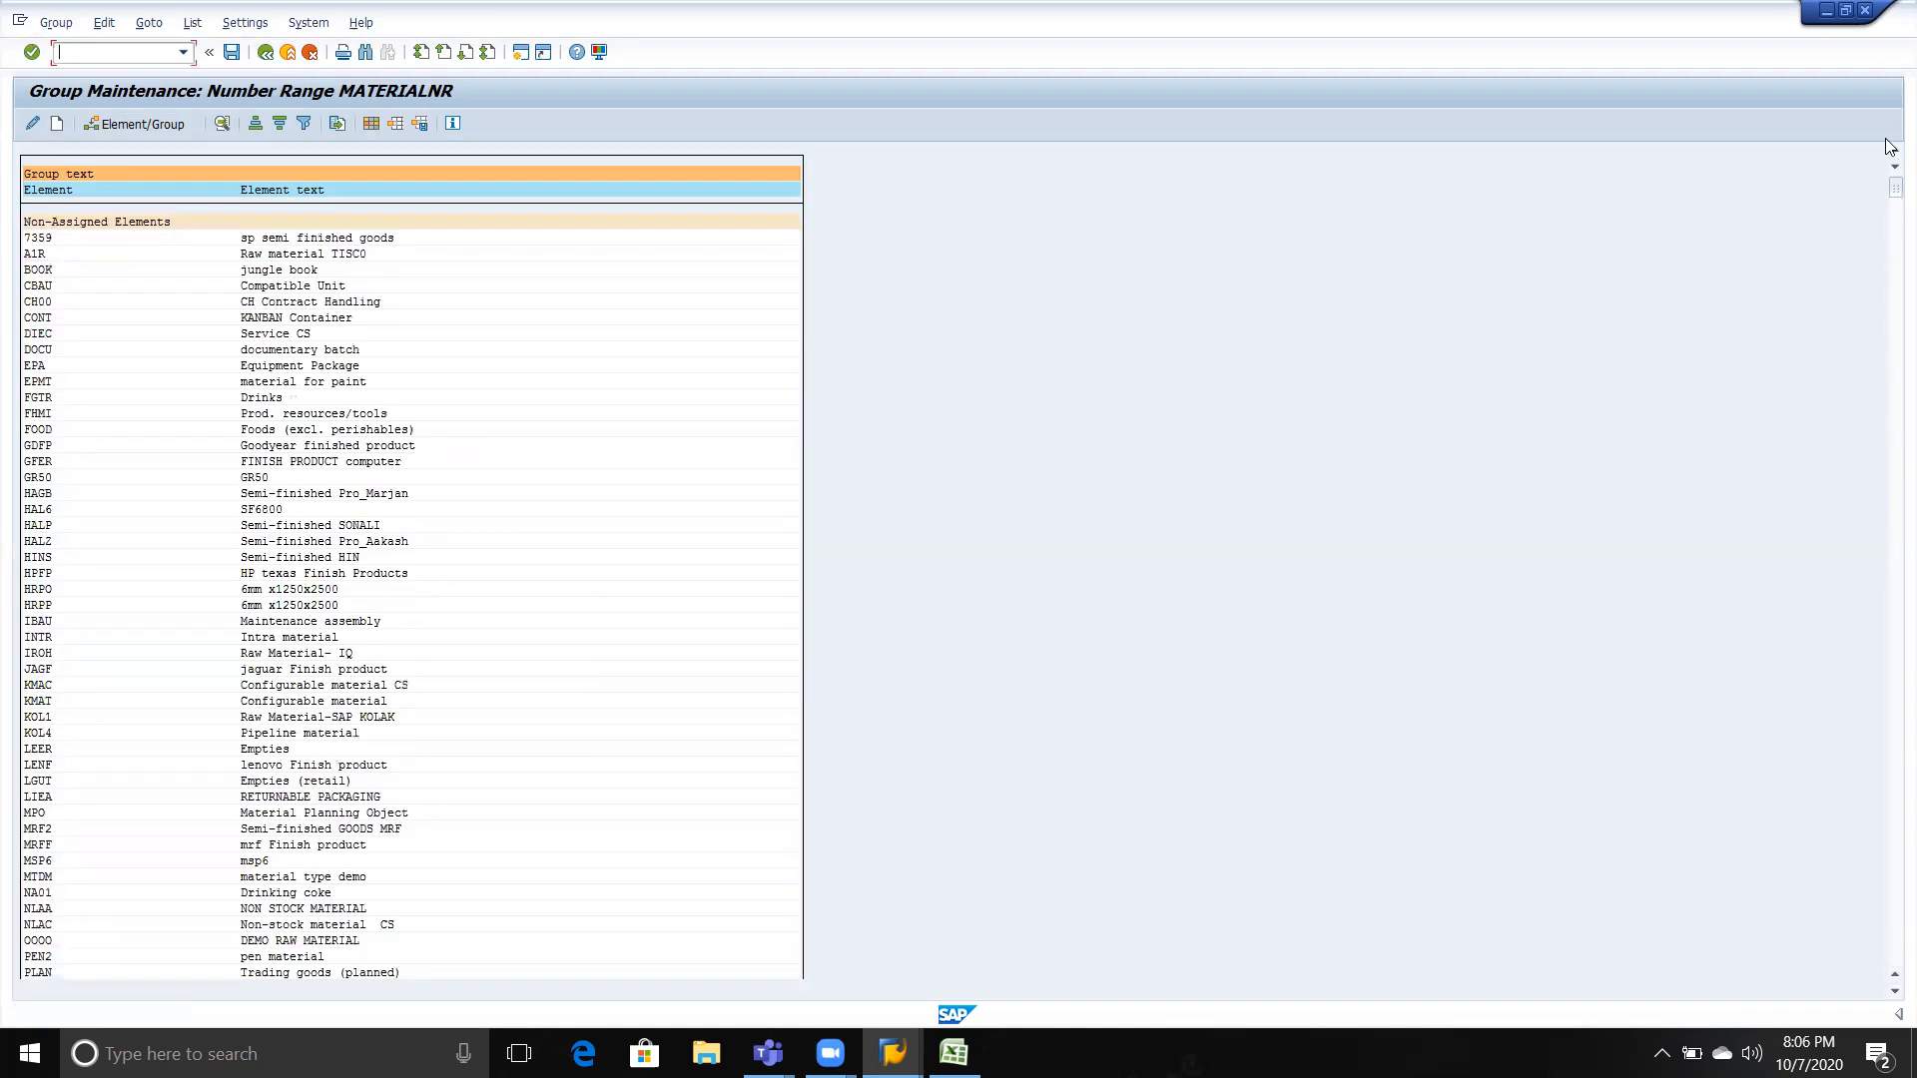
Locate the TVSM number ranges group at the list's end again and review the groups above it.
drag(1889, 192, 1884, 916)
click(160, 942)
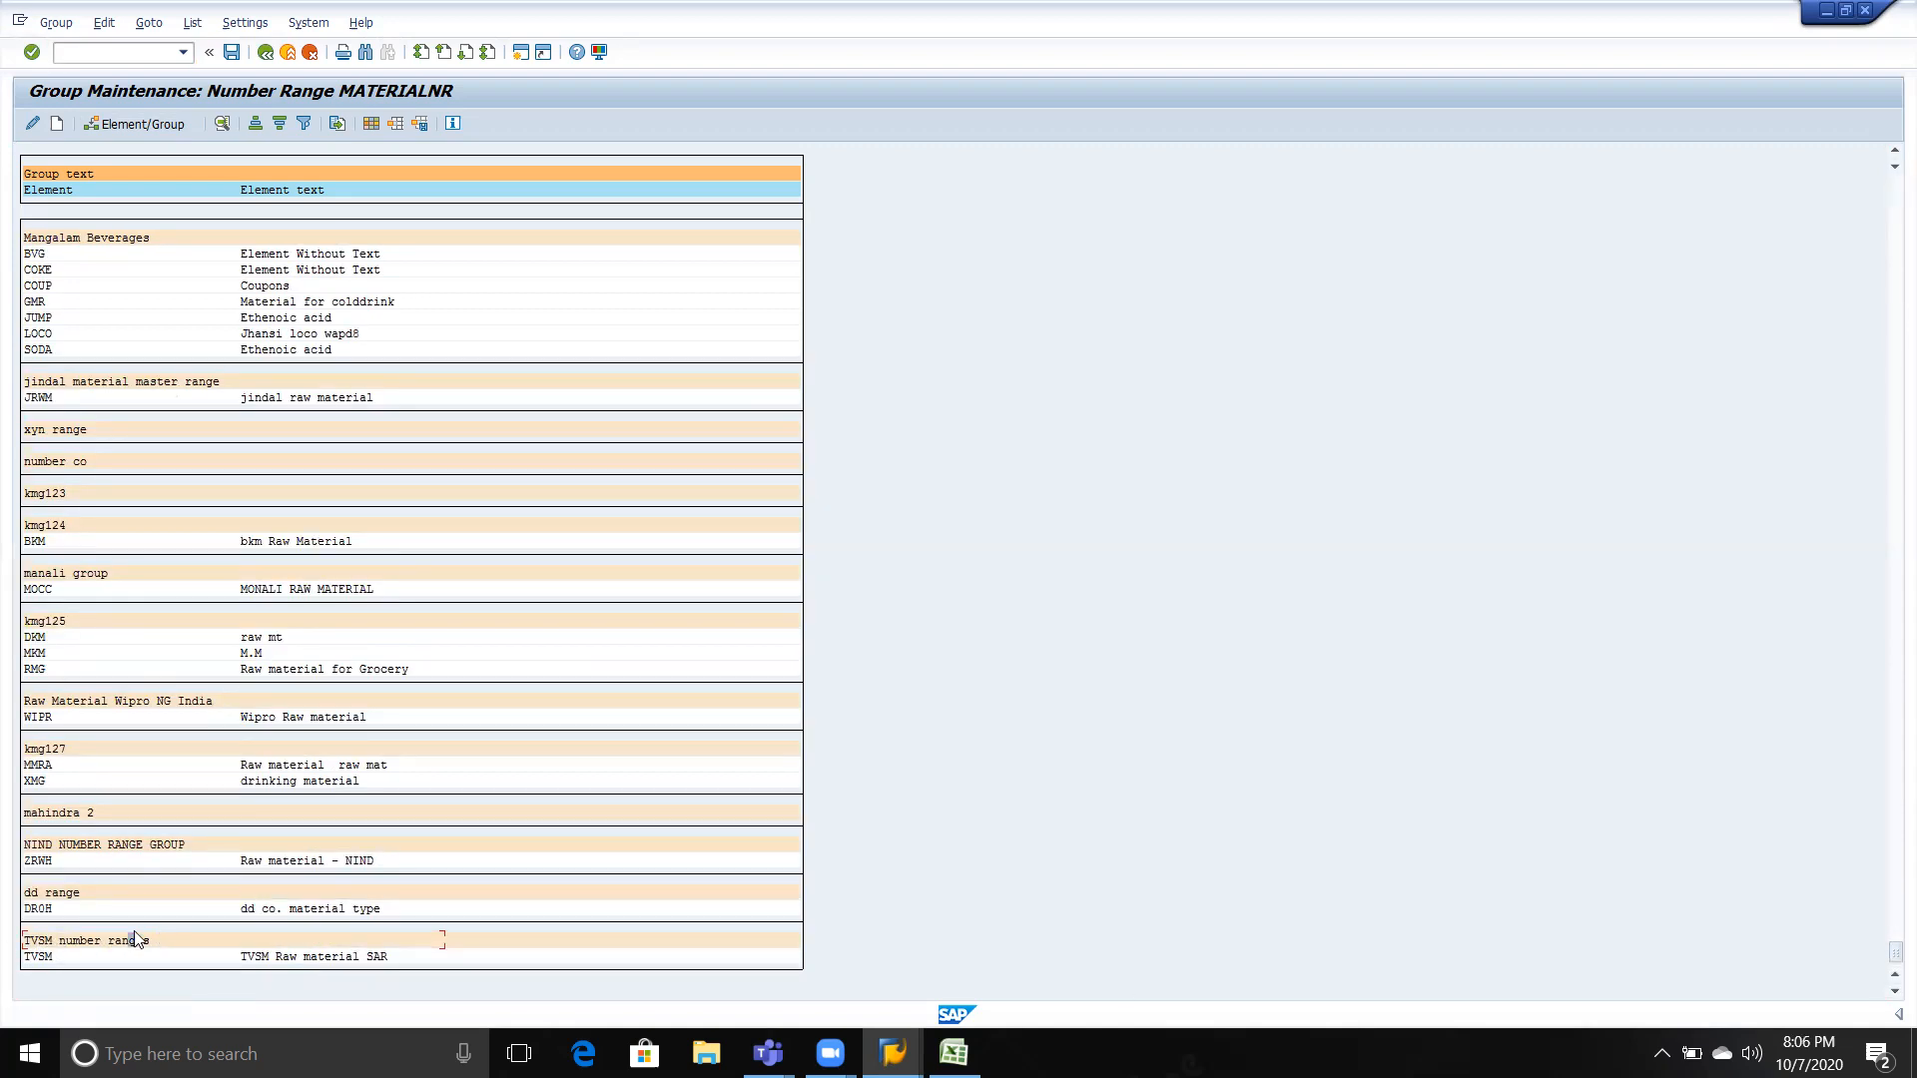
scroll(199, 728, up, 4)
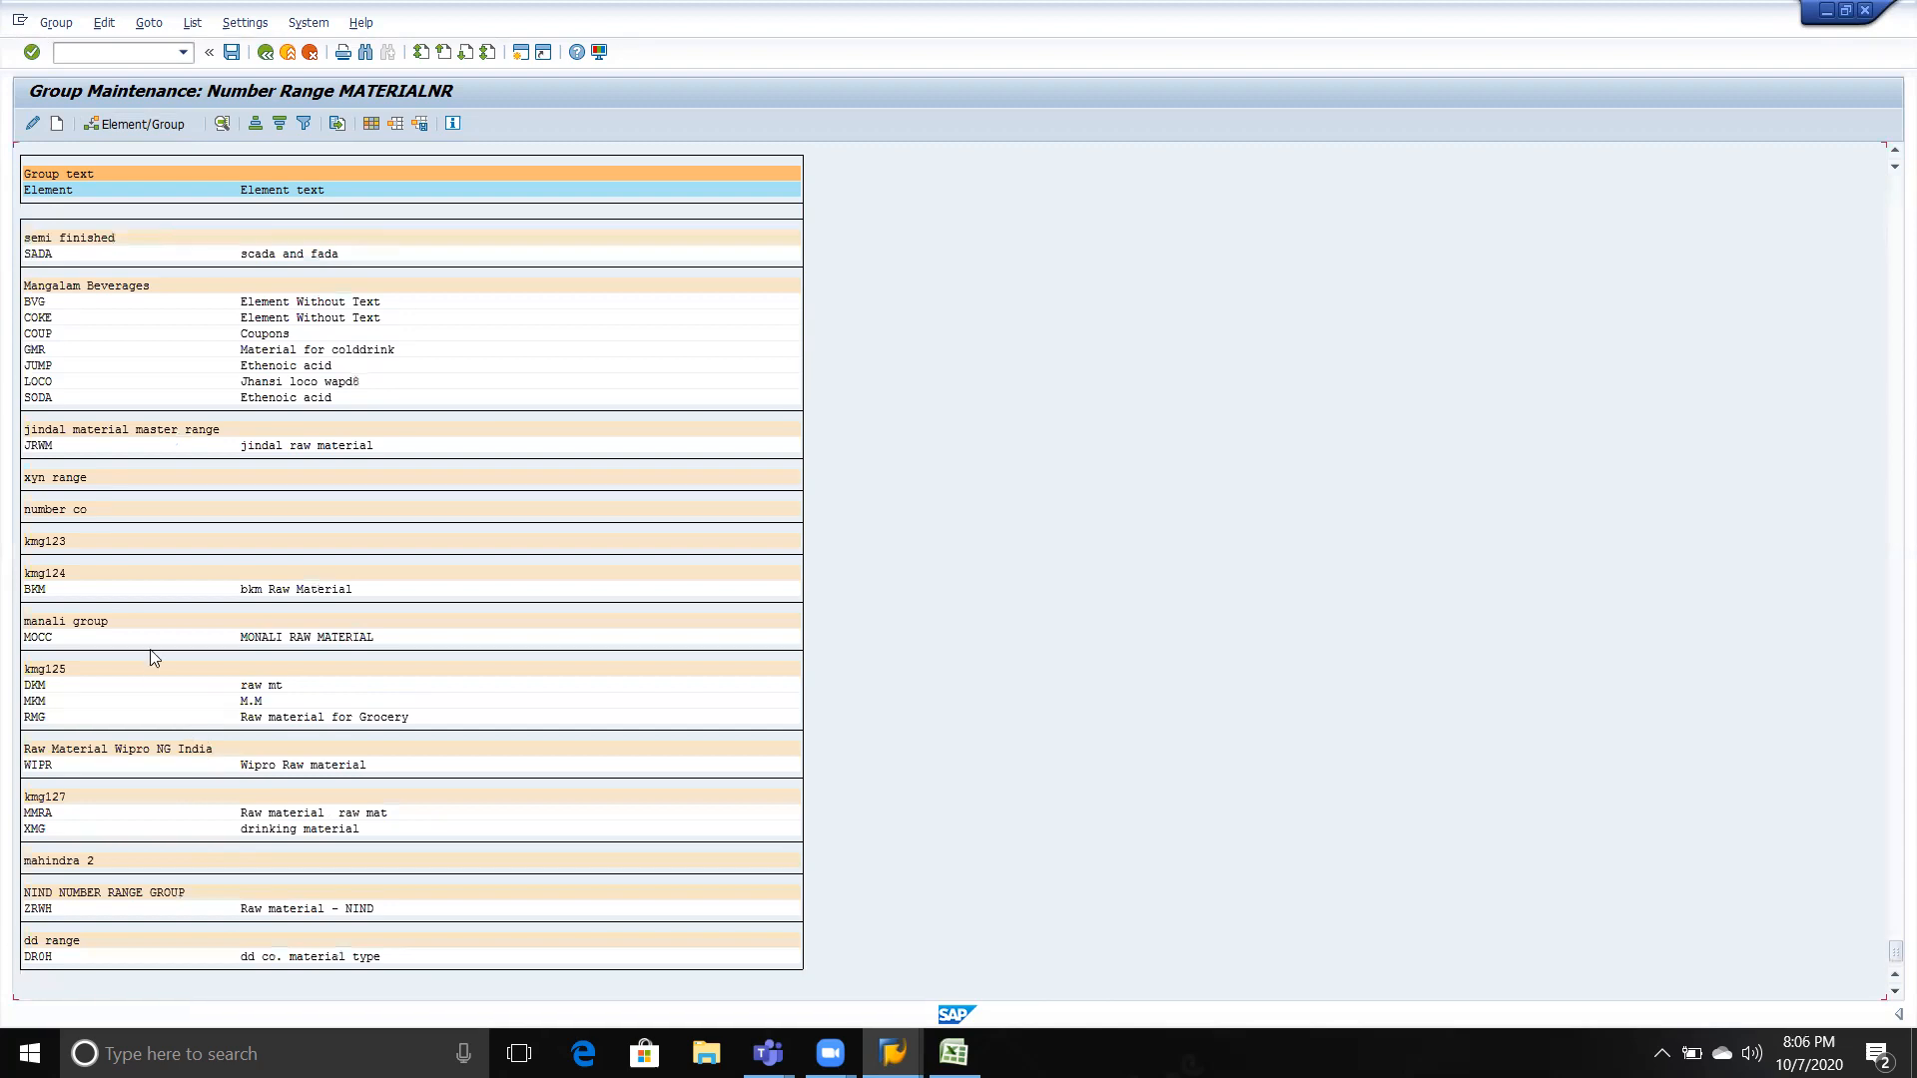
scroll(118, 579, up, 1)
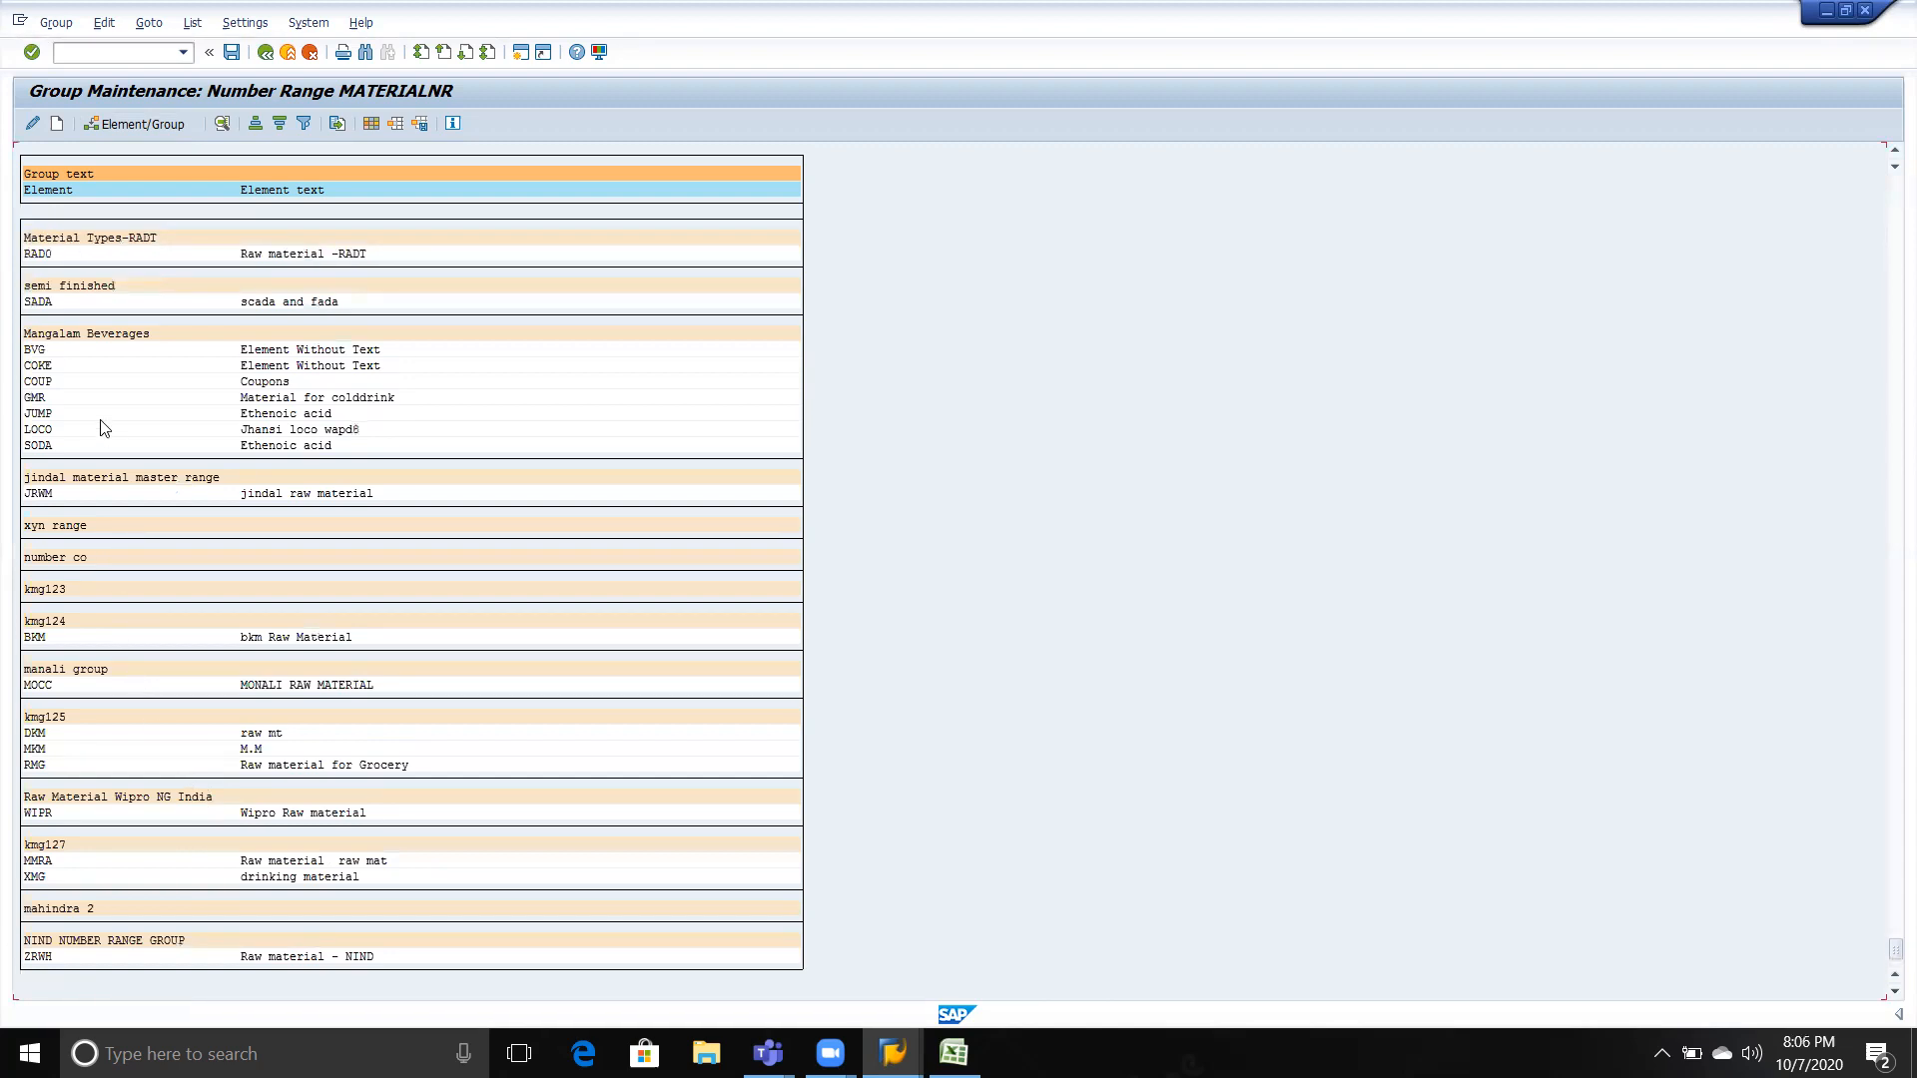
Try to assign the COKE element of the Mangalam Beverages group to "TVSM number ranges", searching the group selection for "tvsm".
click(36, 367)
click(108, 128)
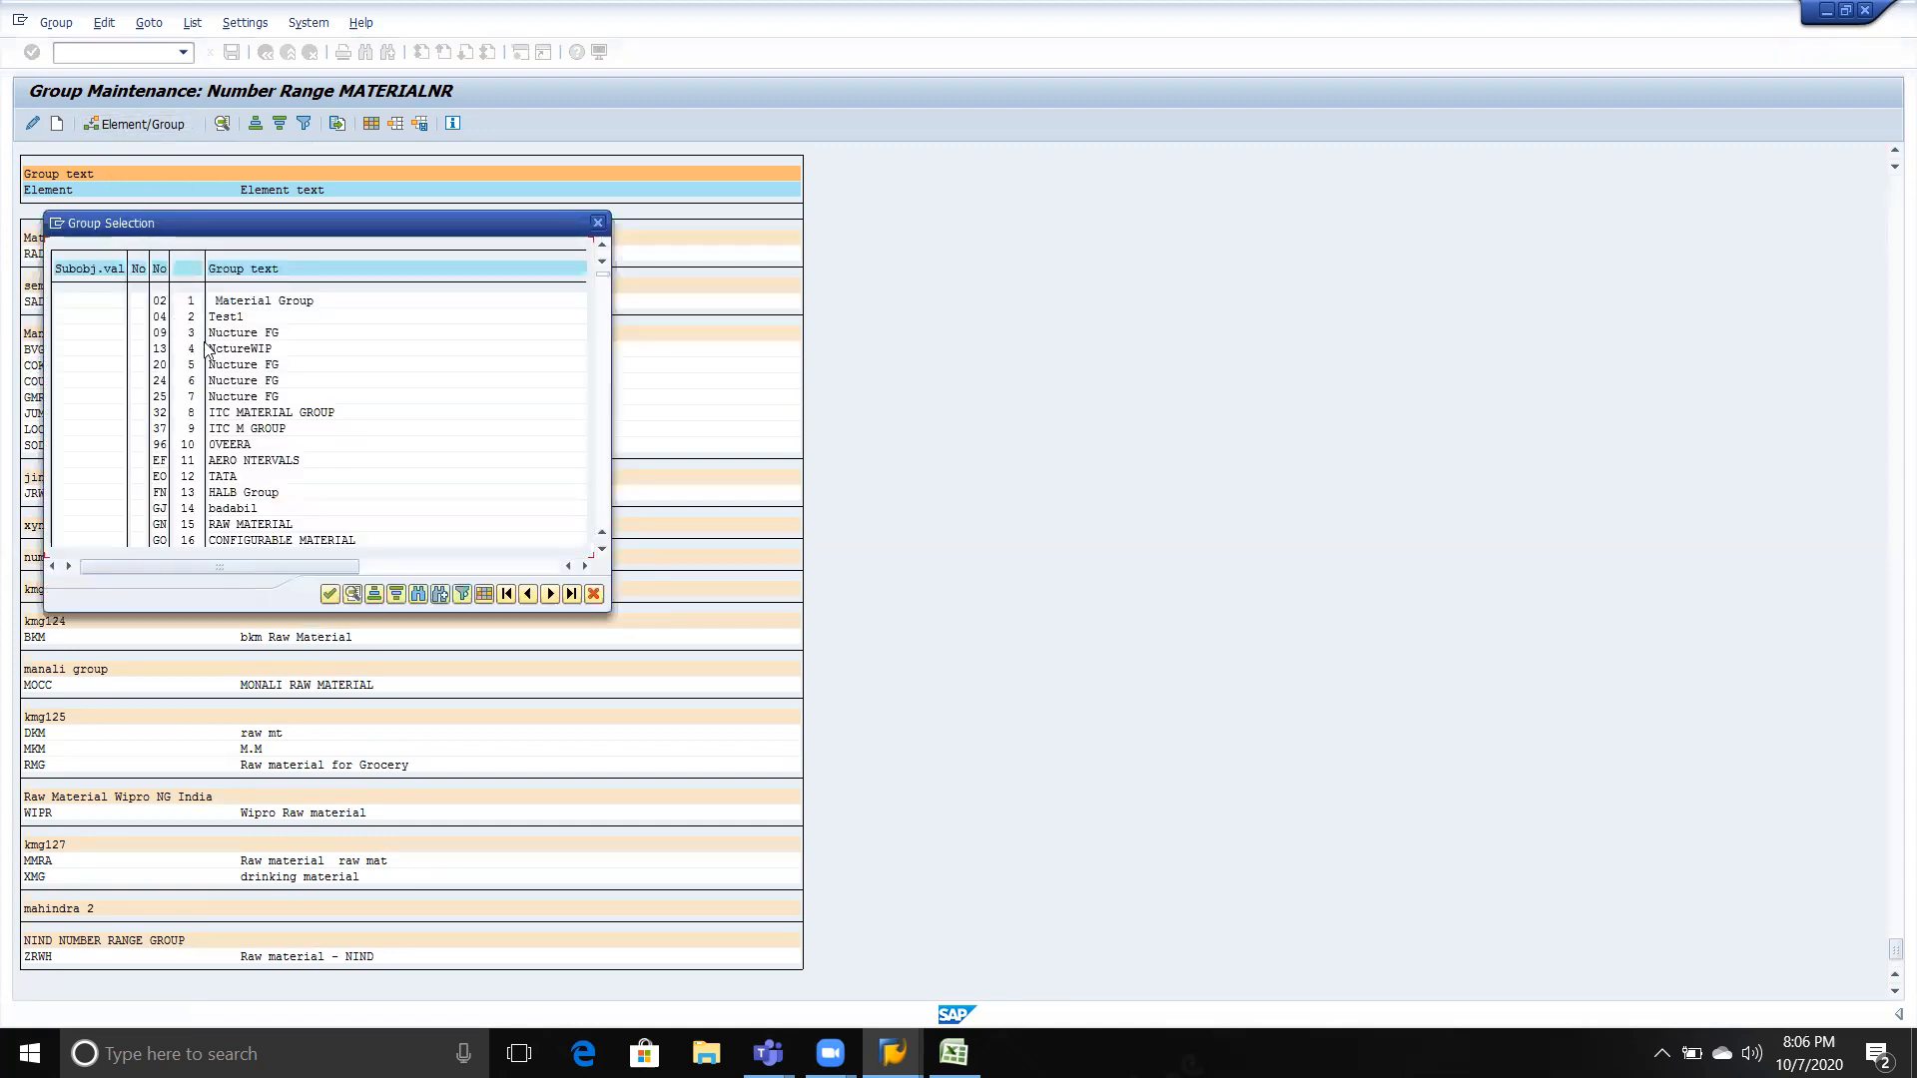
key(ctrl+f)
text(tvsm)
key(Return)
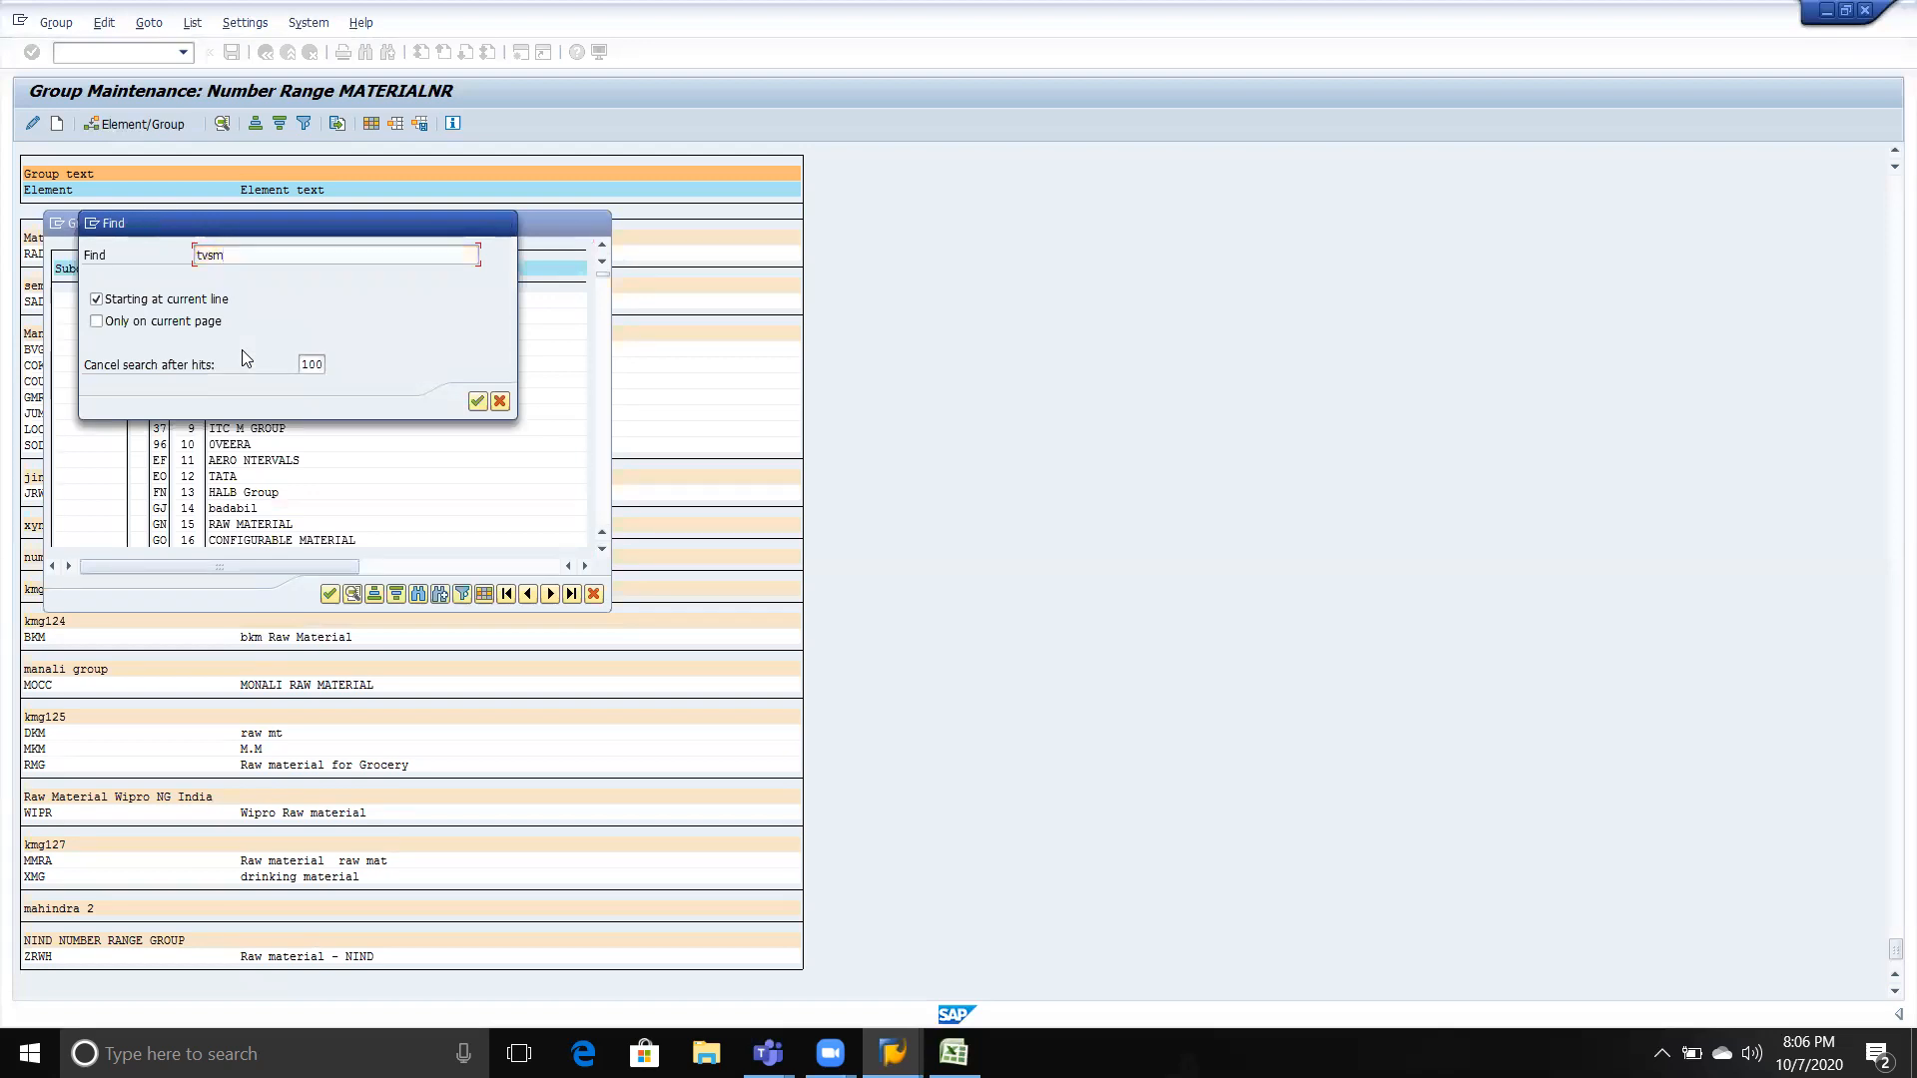
double_click(326, 335)
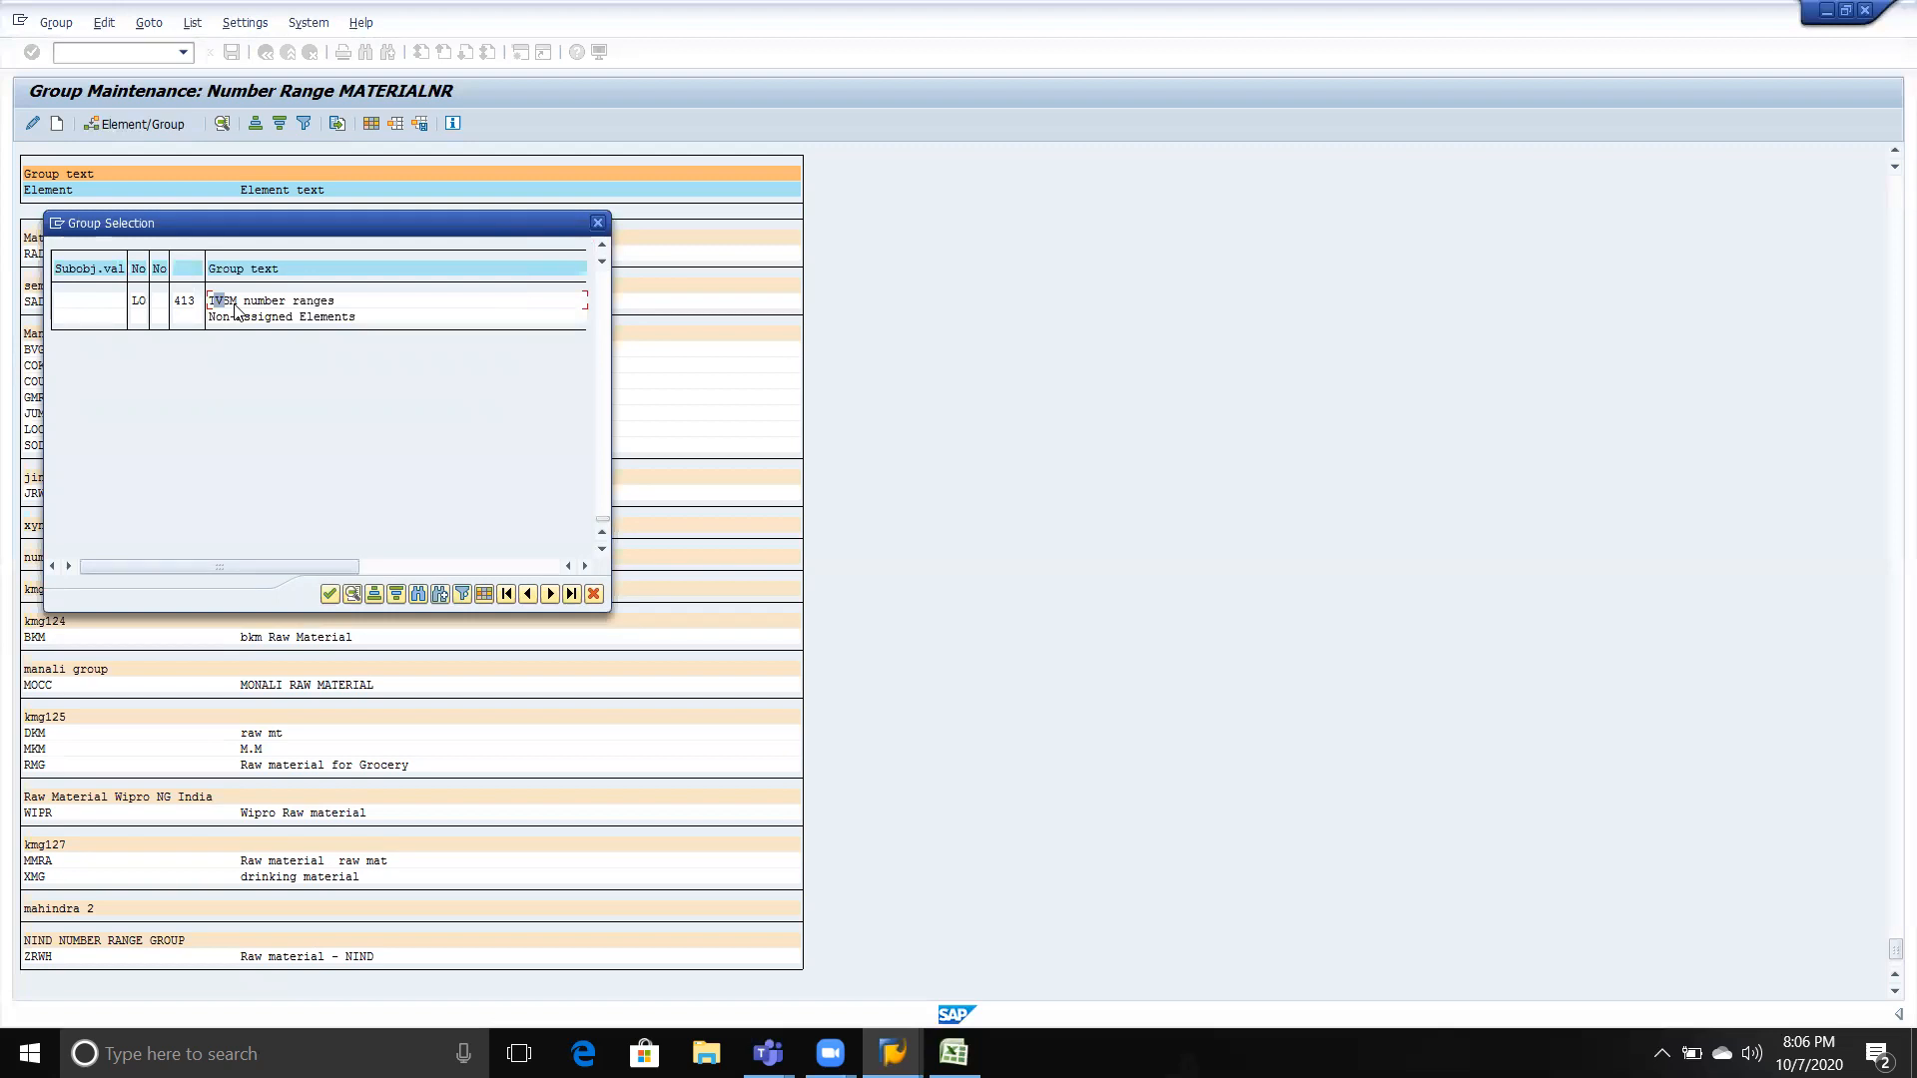
double_click(235, 304)
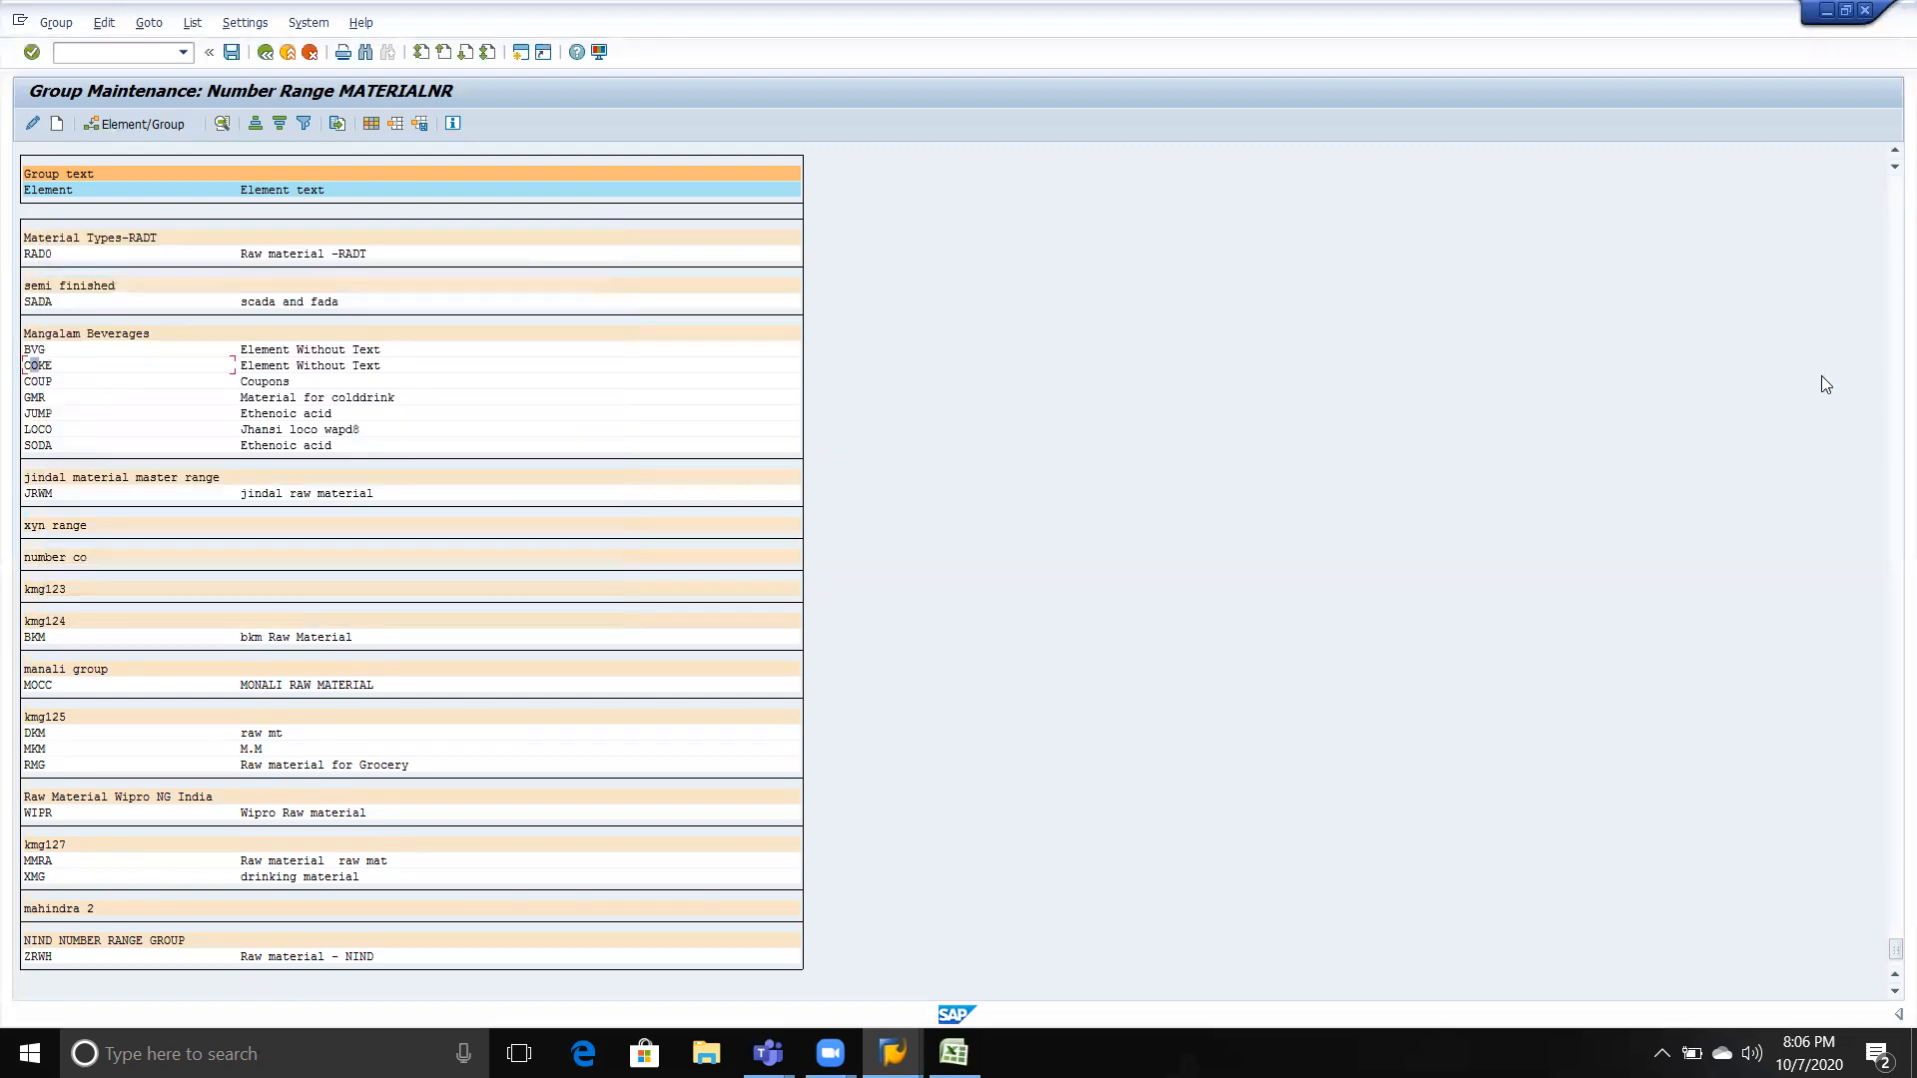
Recheck the elements assigned to the TVSM number ranges group and save the group maintenance once more.
drag(1895, 951, 1862, 983)
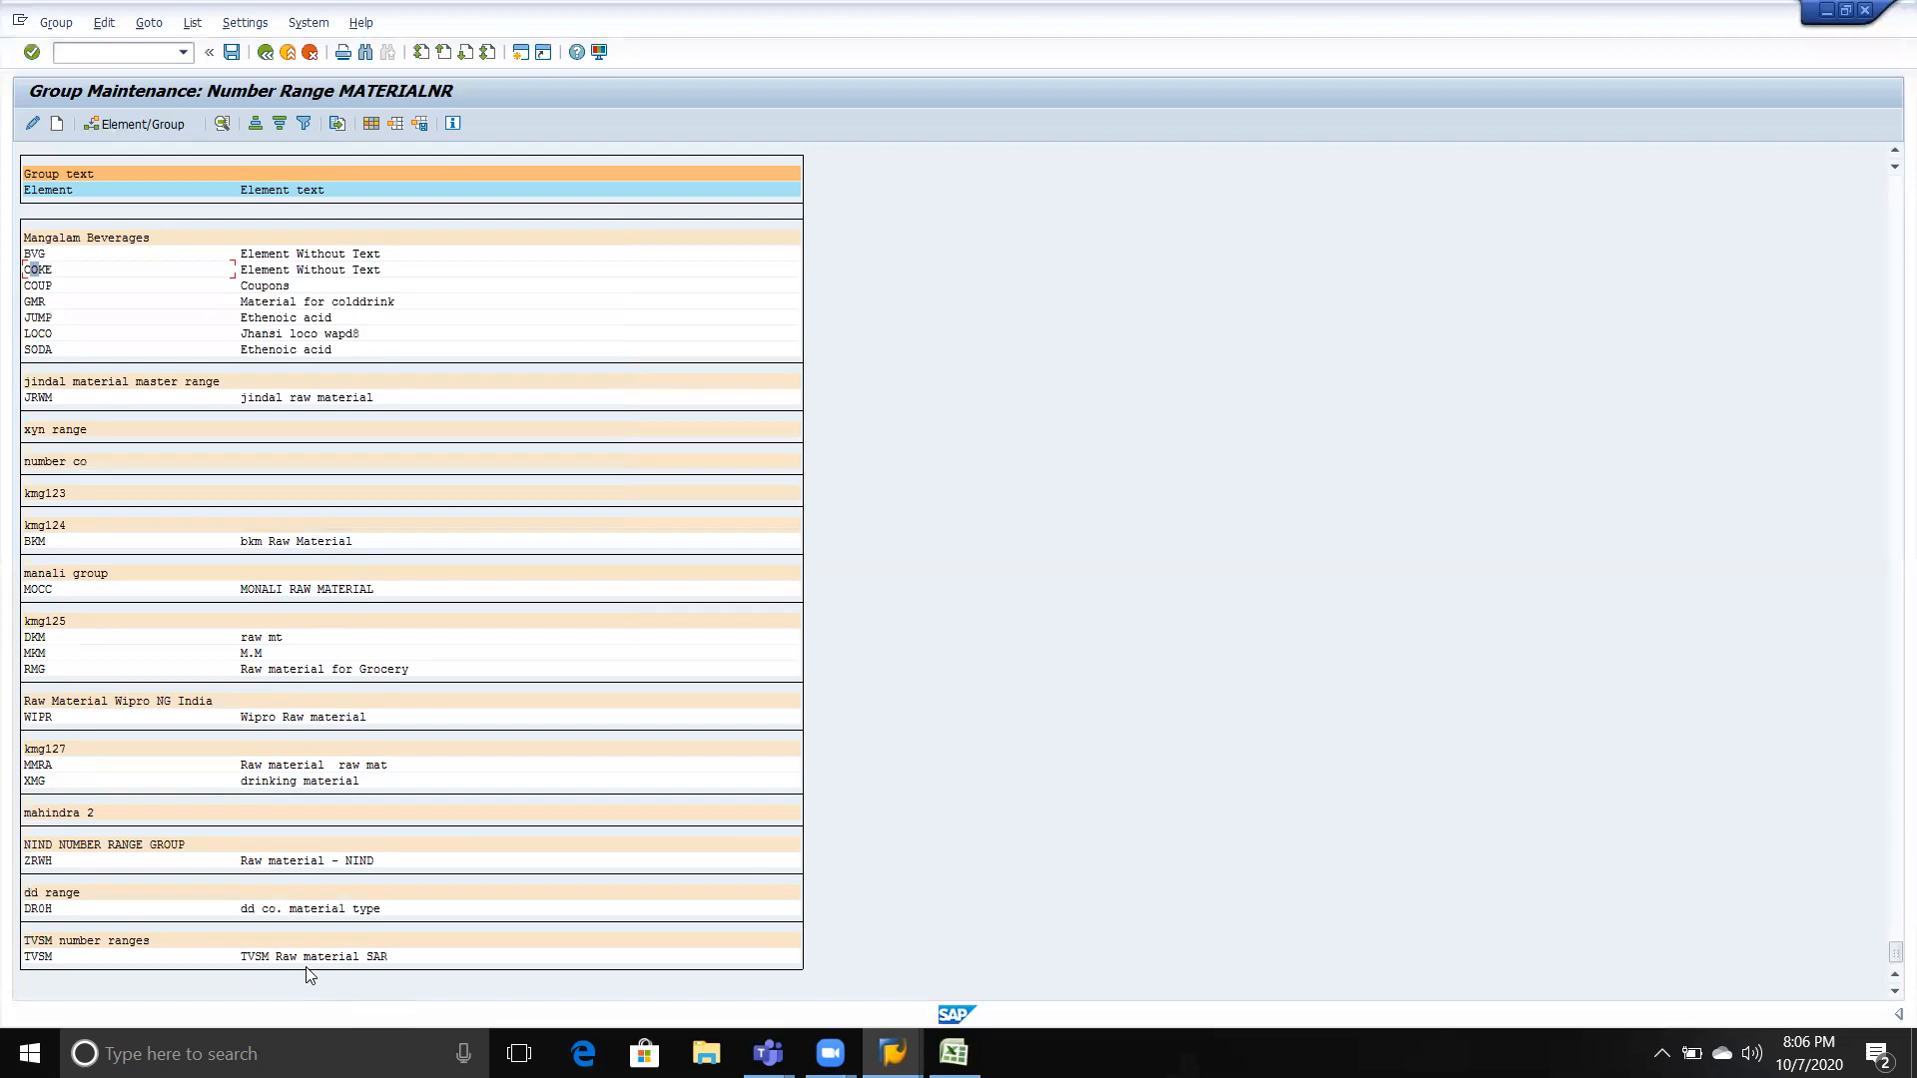
click(63, 956)
key(ctrl+s)
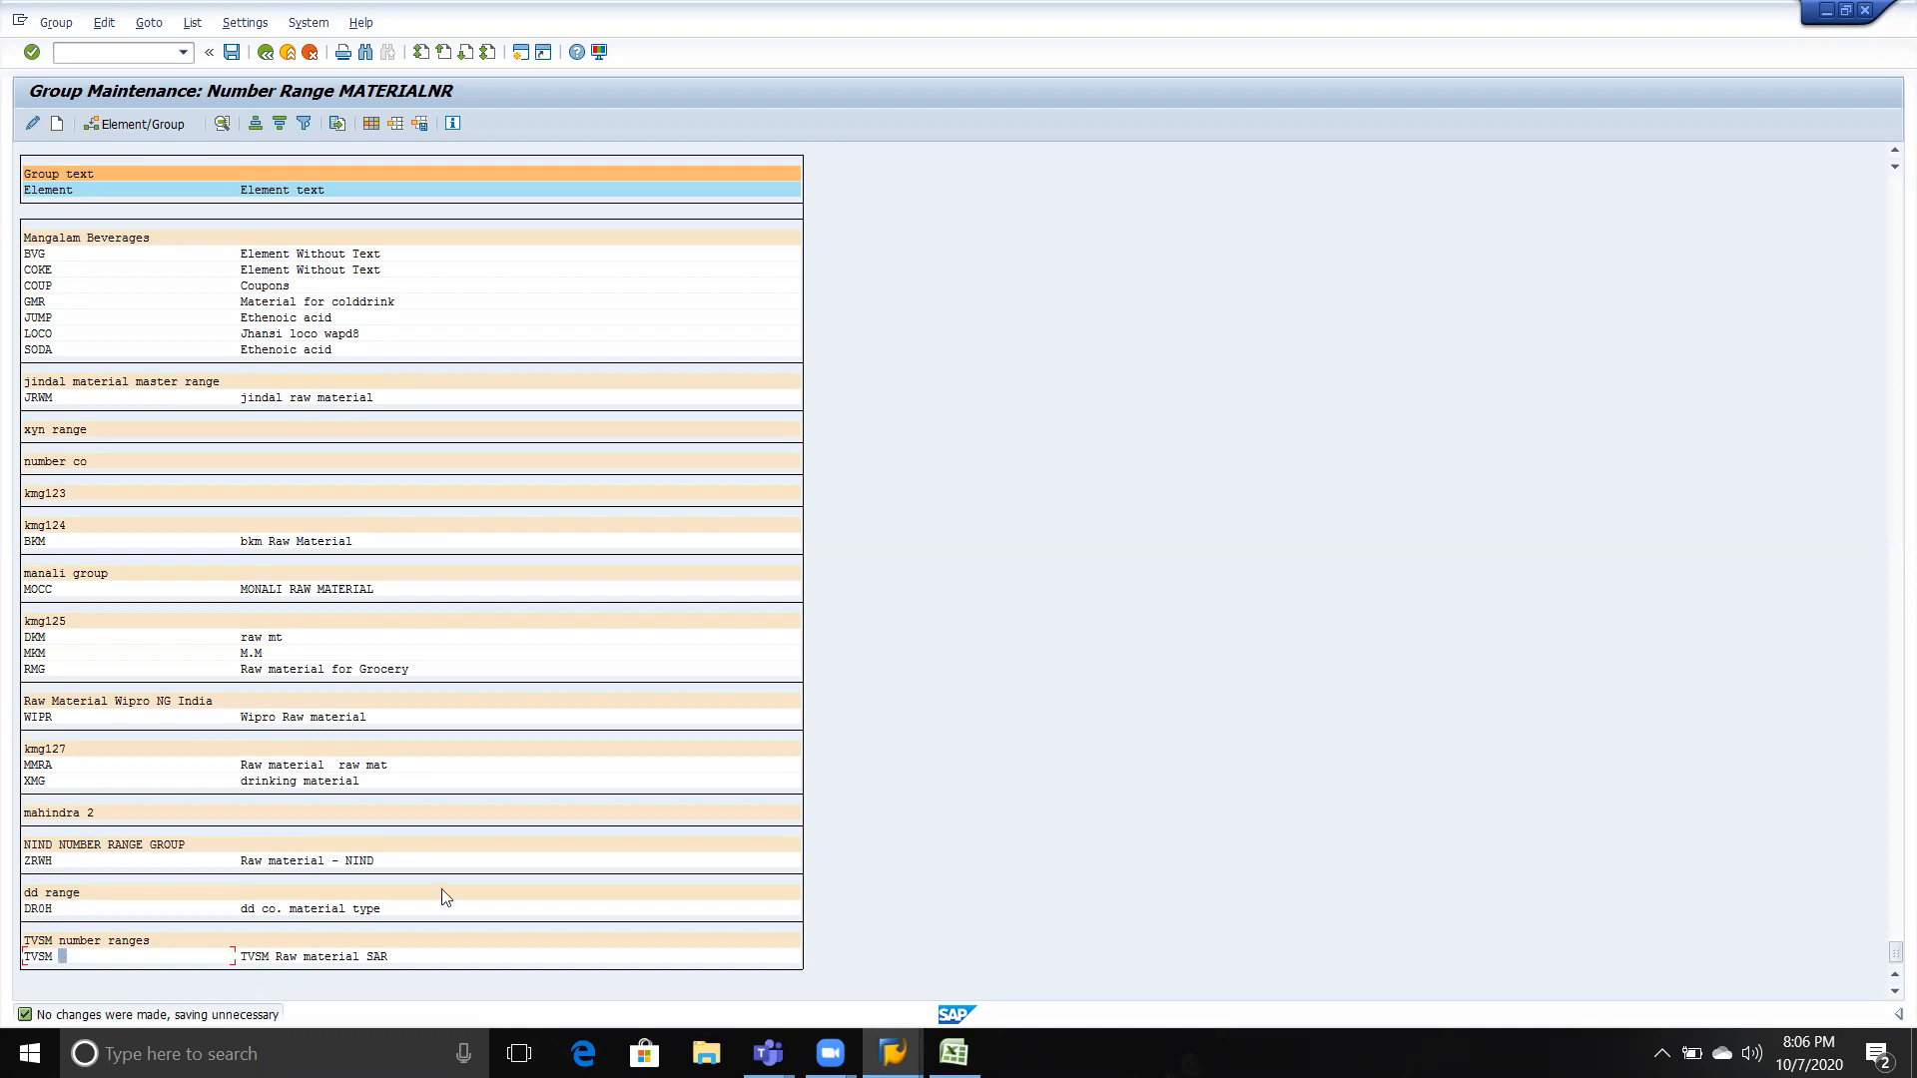
Switch to the Excel workbook and make the "number Ranges" and "MMNR" cells in row 19 bold.
key(alt+Tab)
key(alt+Tab)
key(alt+Tab)
key(Down)
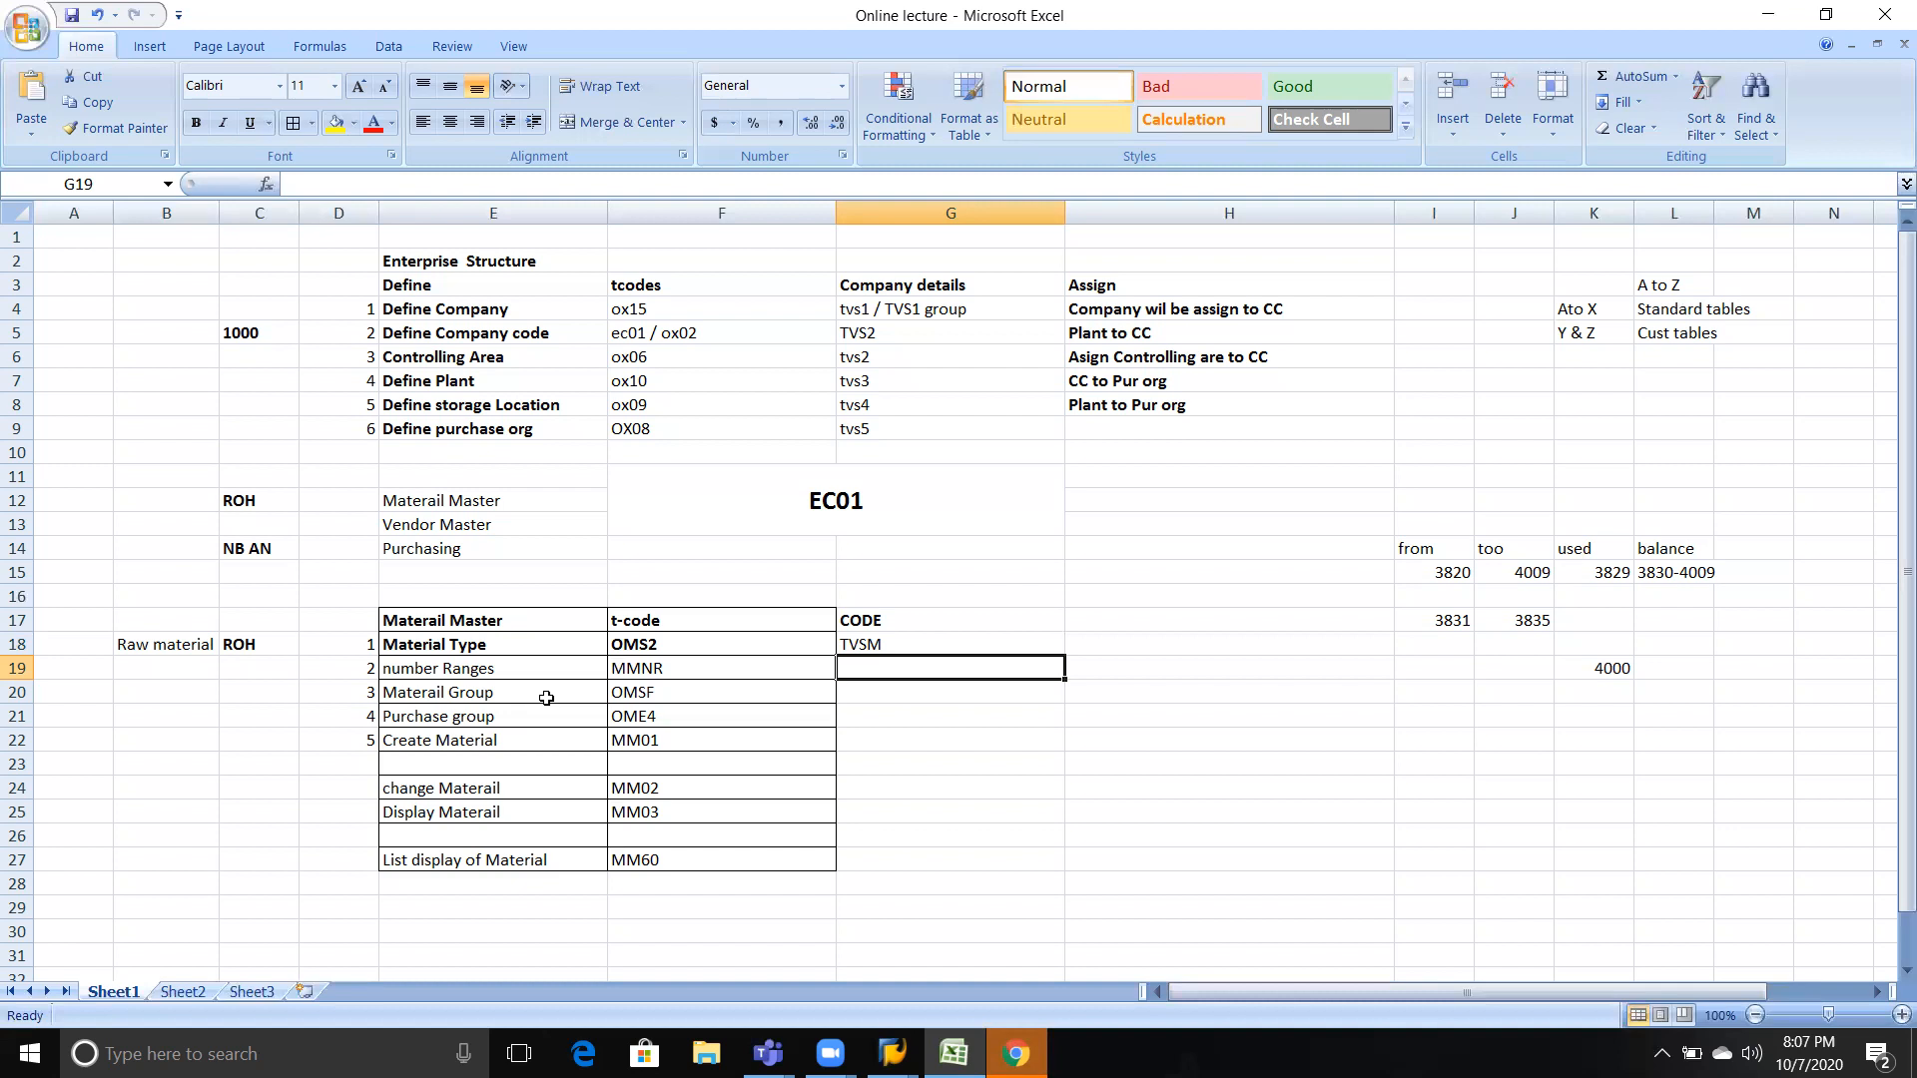
click(492, 692)
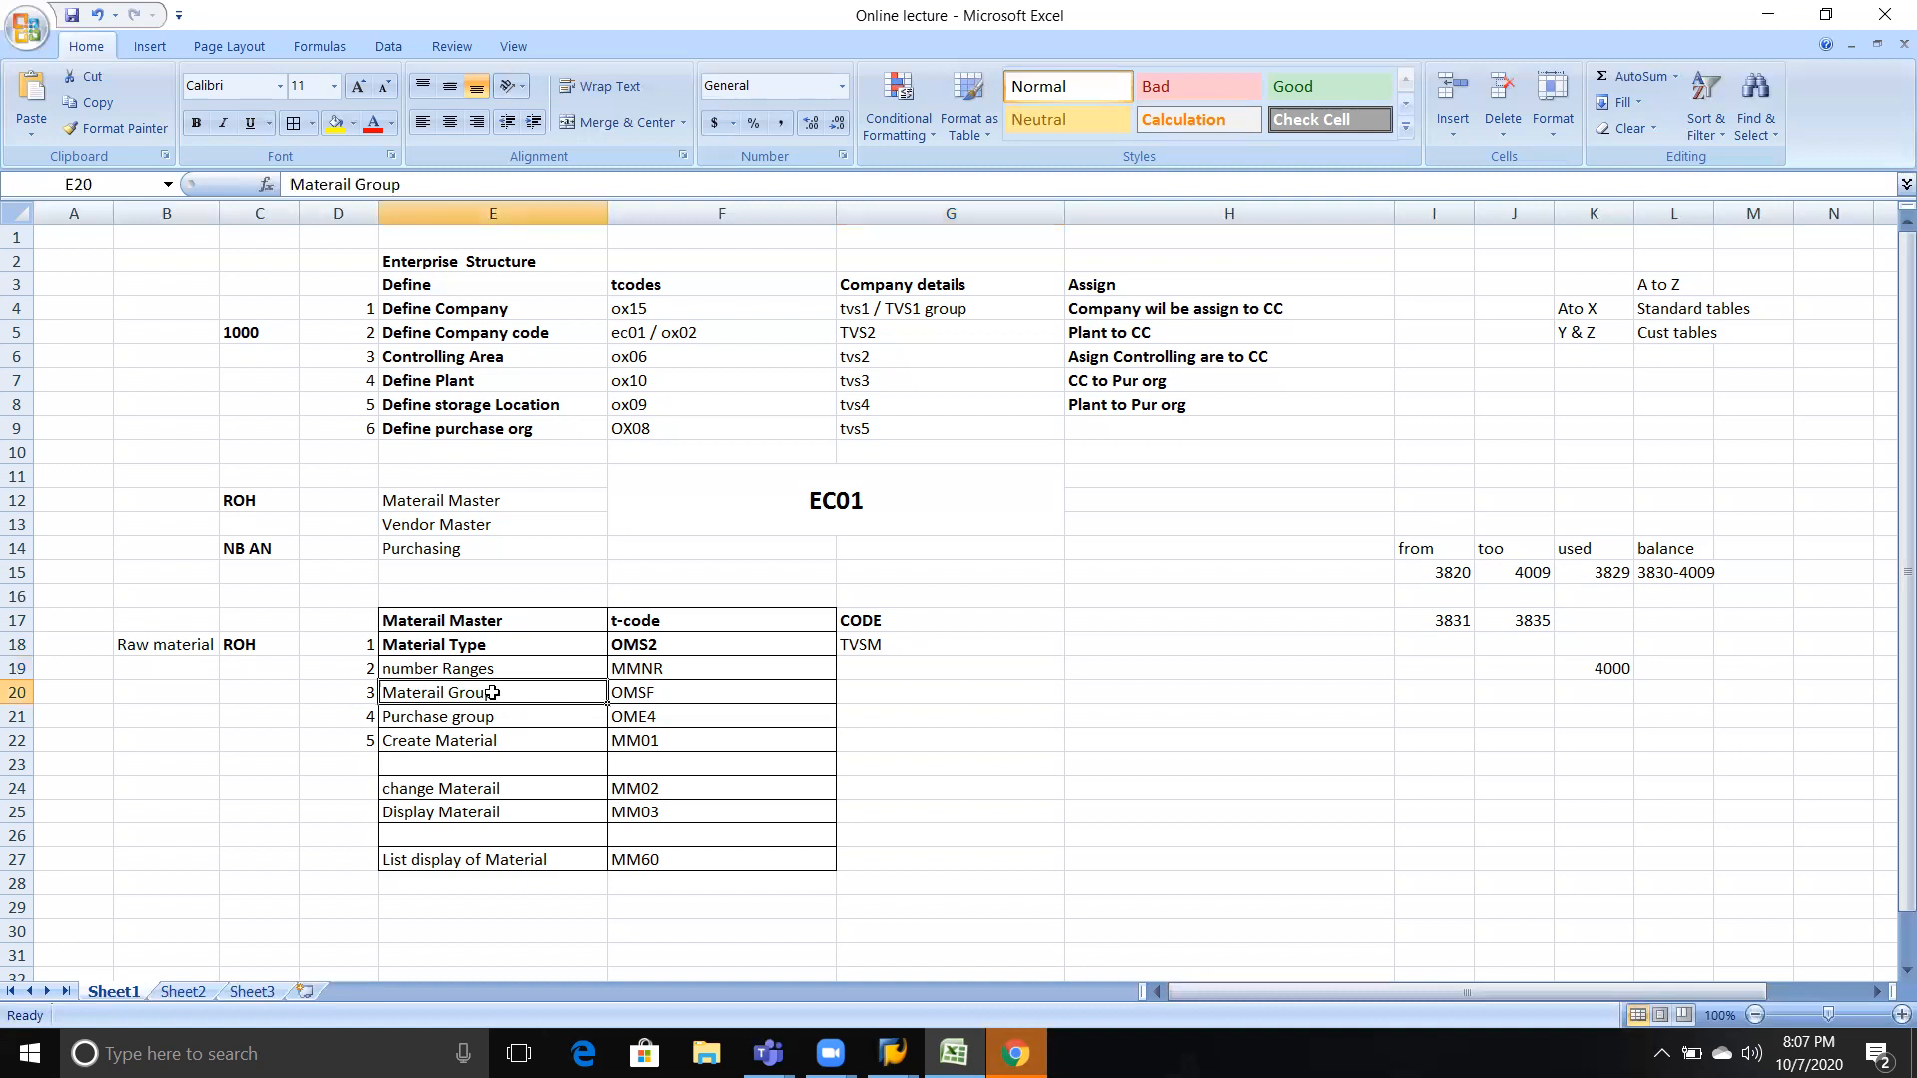
click(657, 696)
drag(489, 665, 639, 668)
key(ctrl+b)
Enter "TVSM number range" in cell G19 as the code for the MMNR row.
click(888, 665)
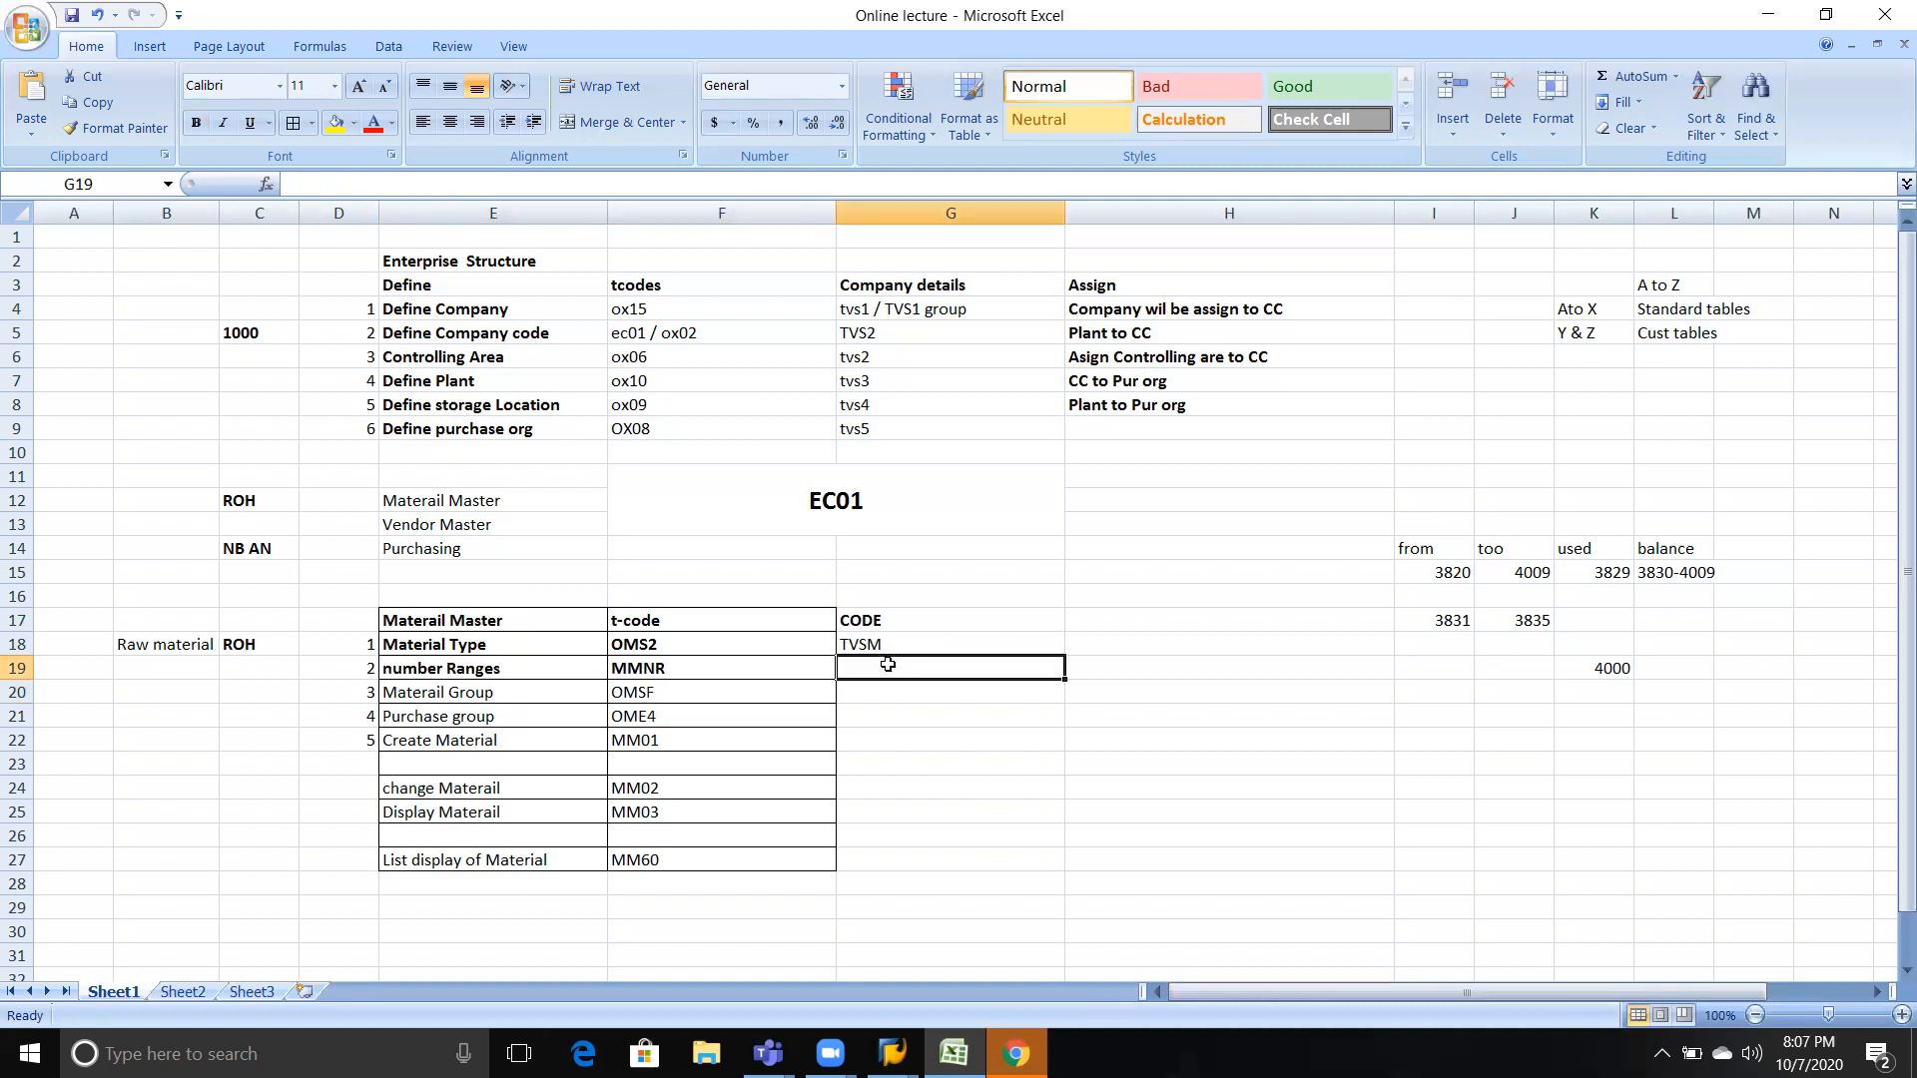
text(TVSM num)
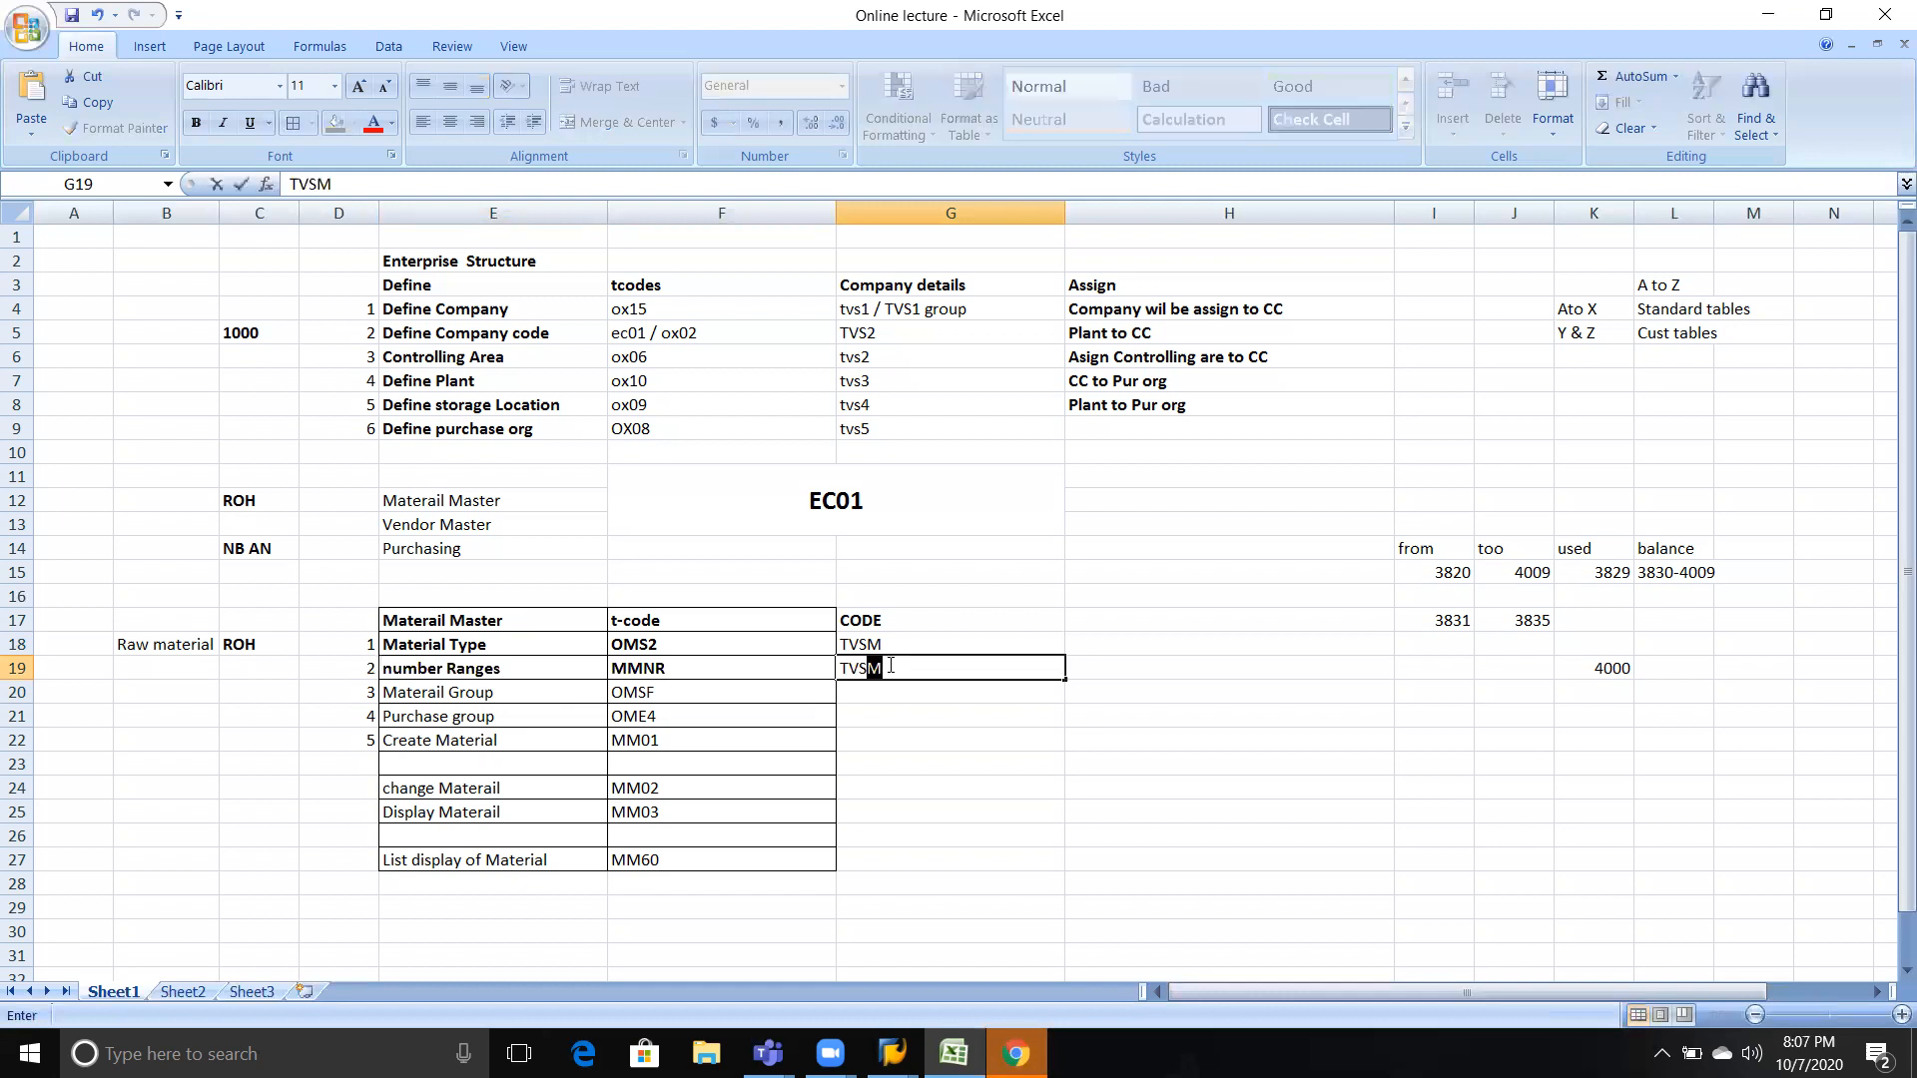
text(ber range)
Check the OMSF t-code for the Materail Group row, try to start OMSF in SAP, and return to the Excel workbook.
click(499, 683)
click(636, 690)
key(alt+Tab)
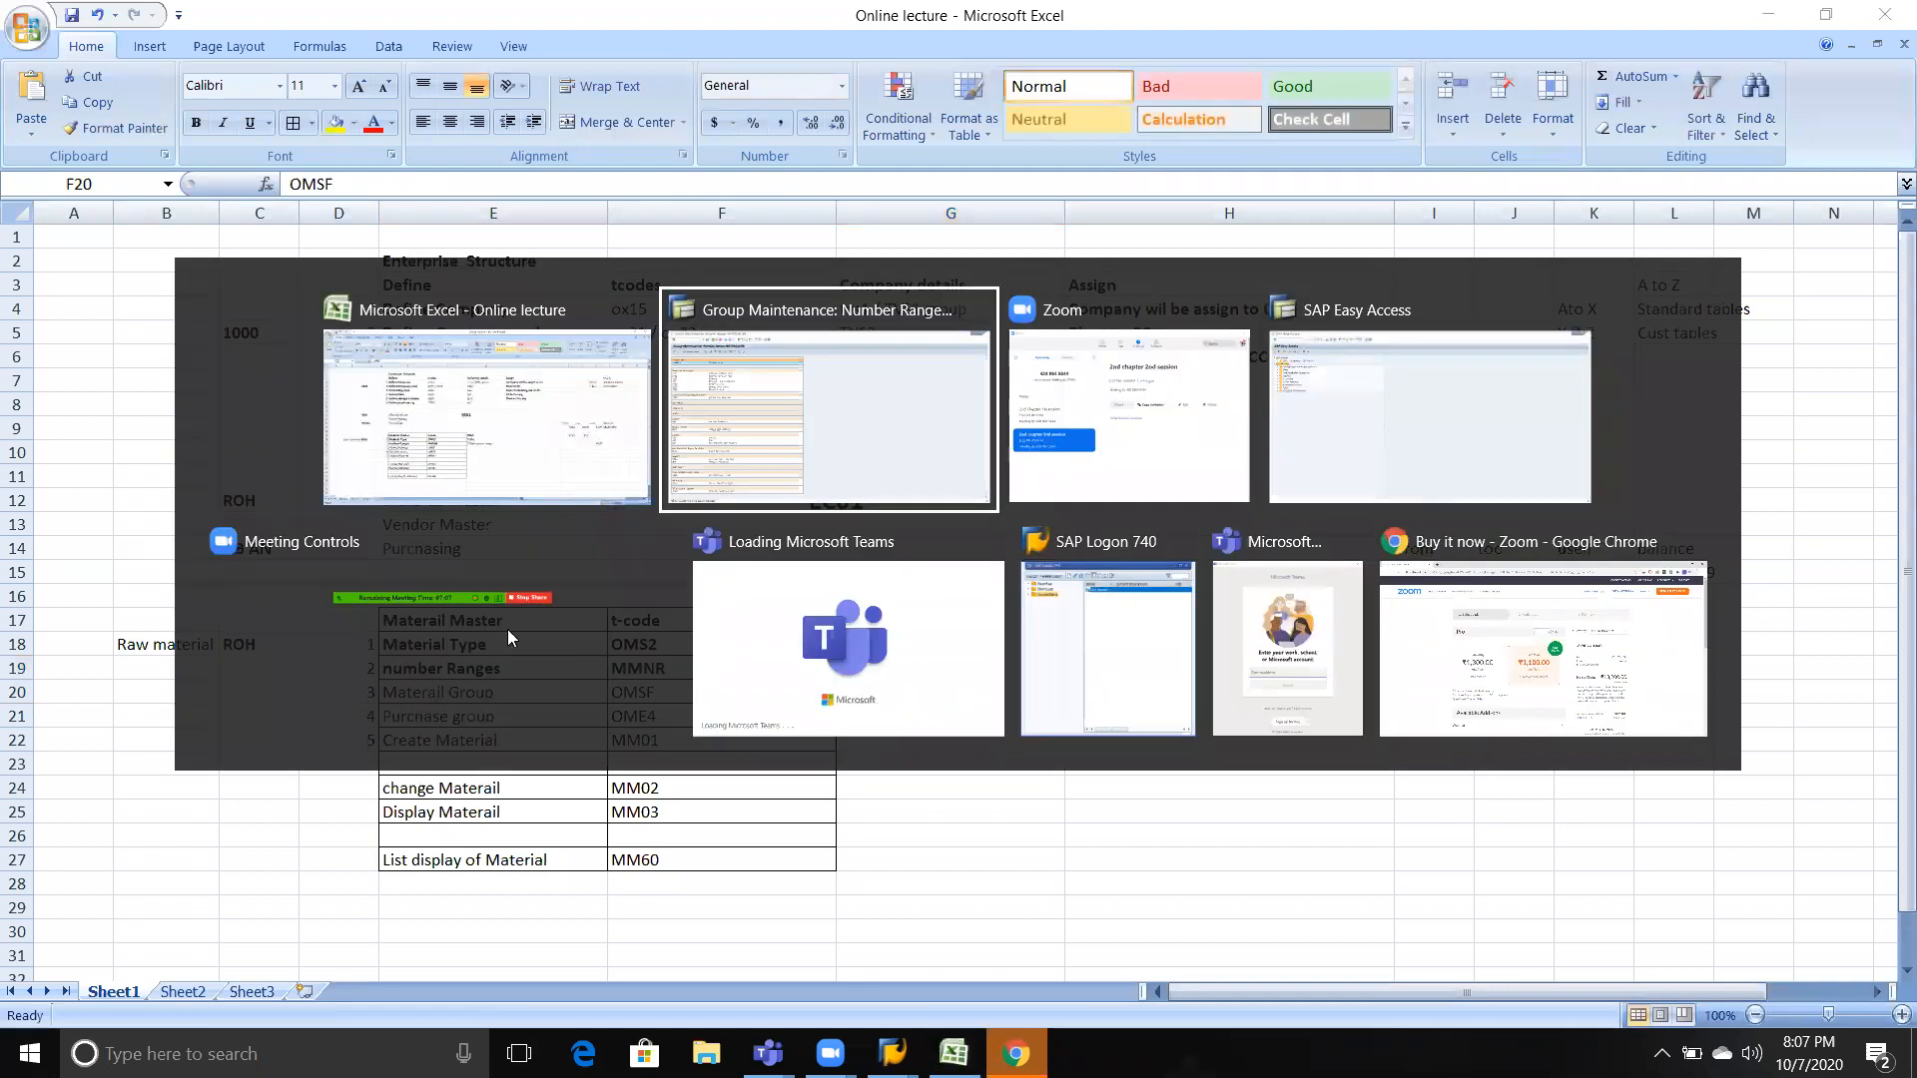
click(99, 50)
text(omsf)
key(Return)
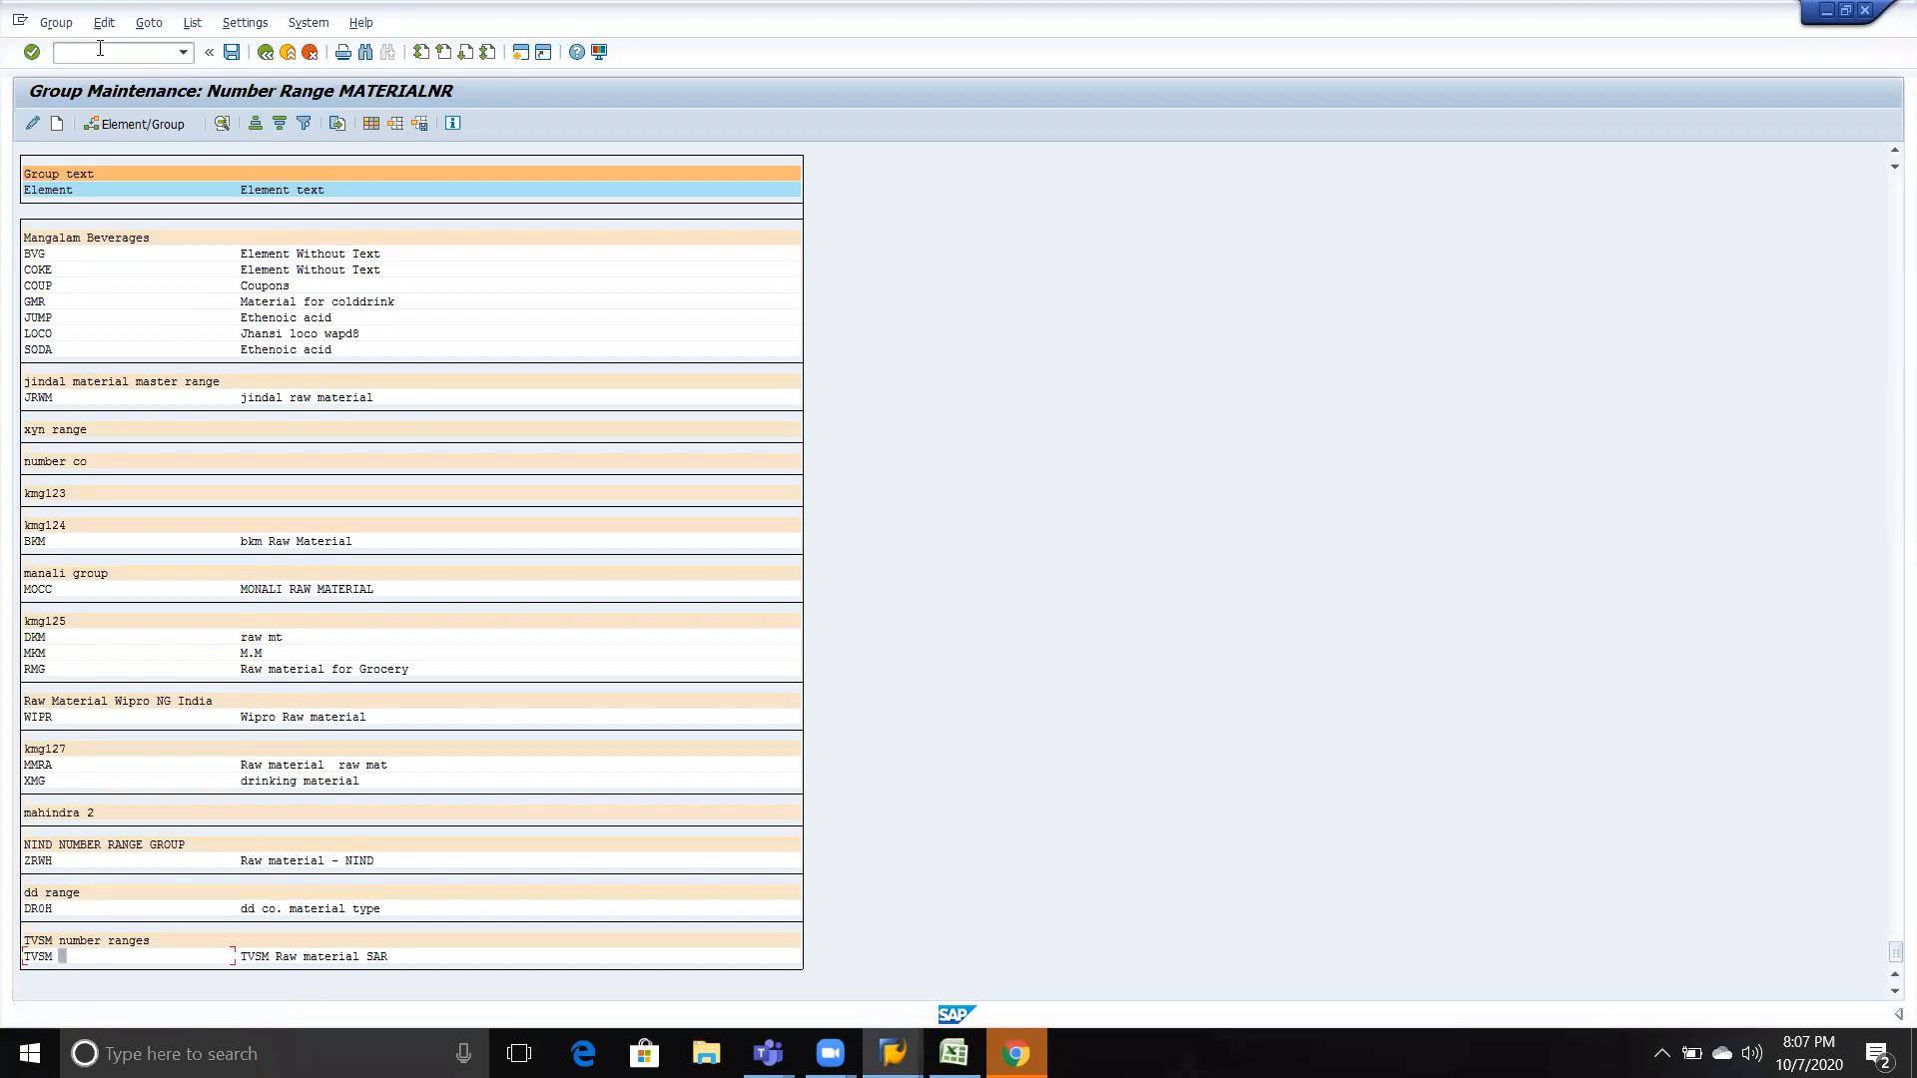
click(100, 48)
key(alt+Tab)
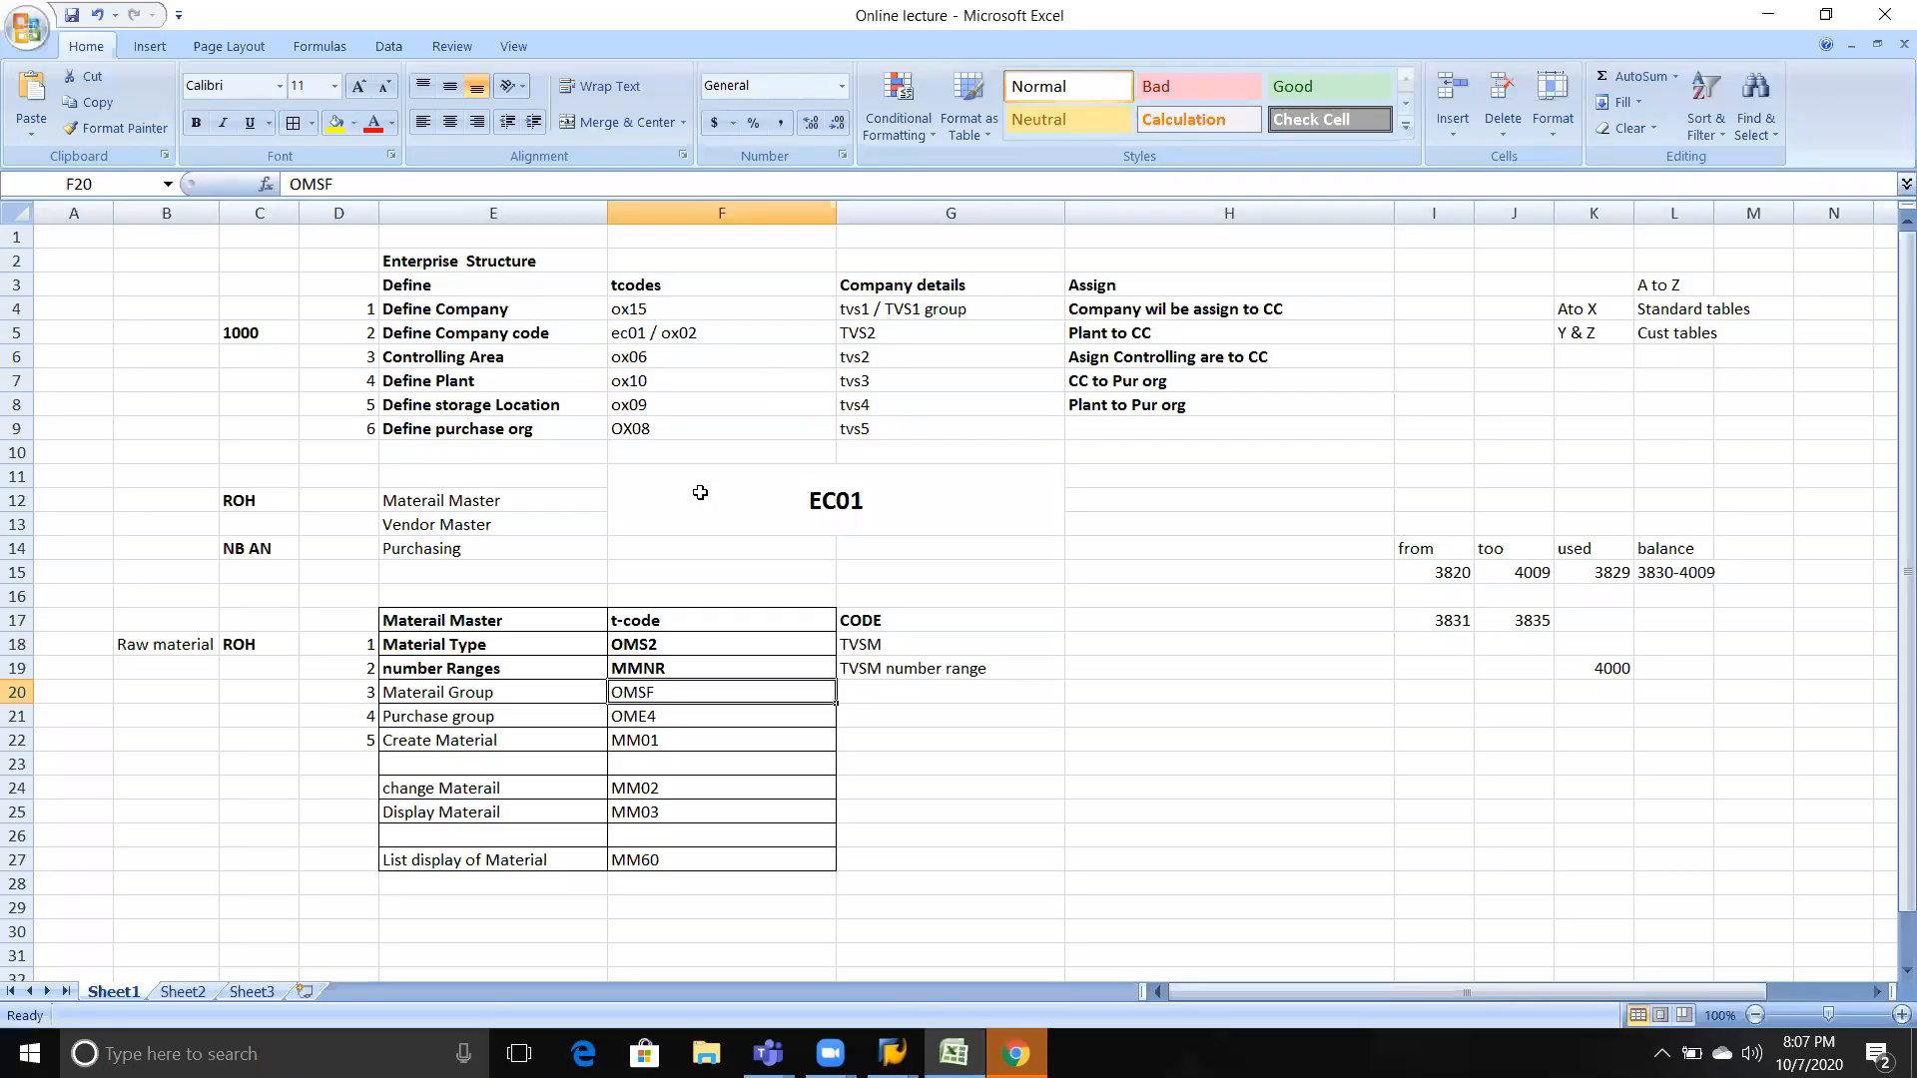
Switch to SAP, dismiss the Norton notification and start the OMSF transaction with /NOMSF.
key(alt+Tab)
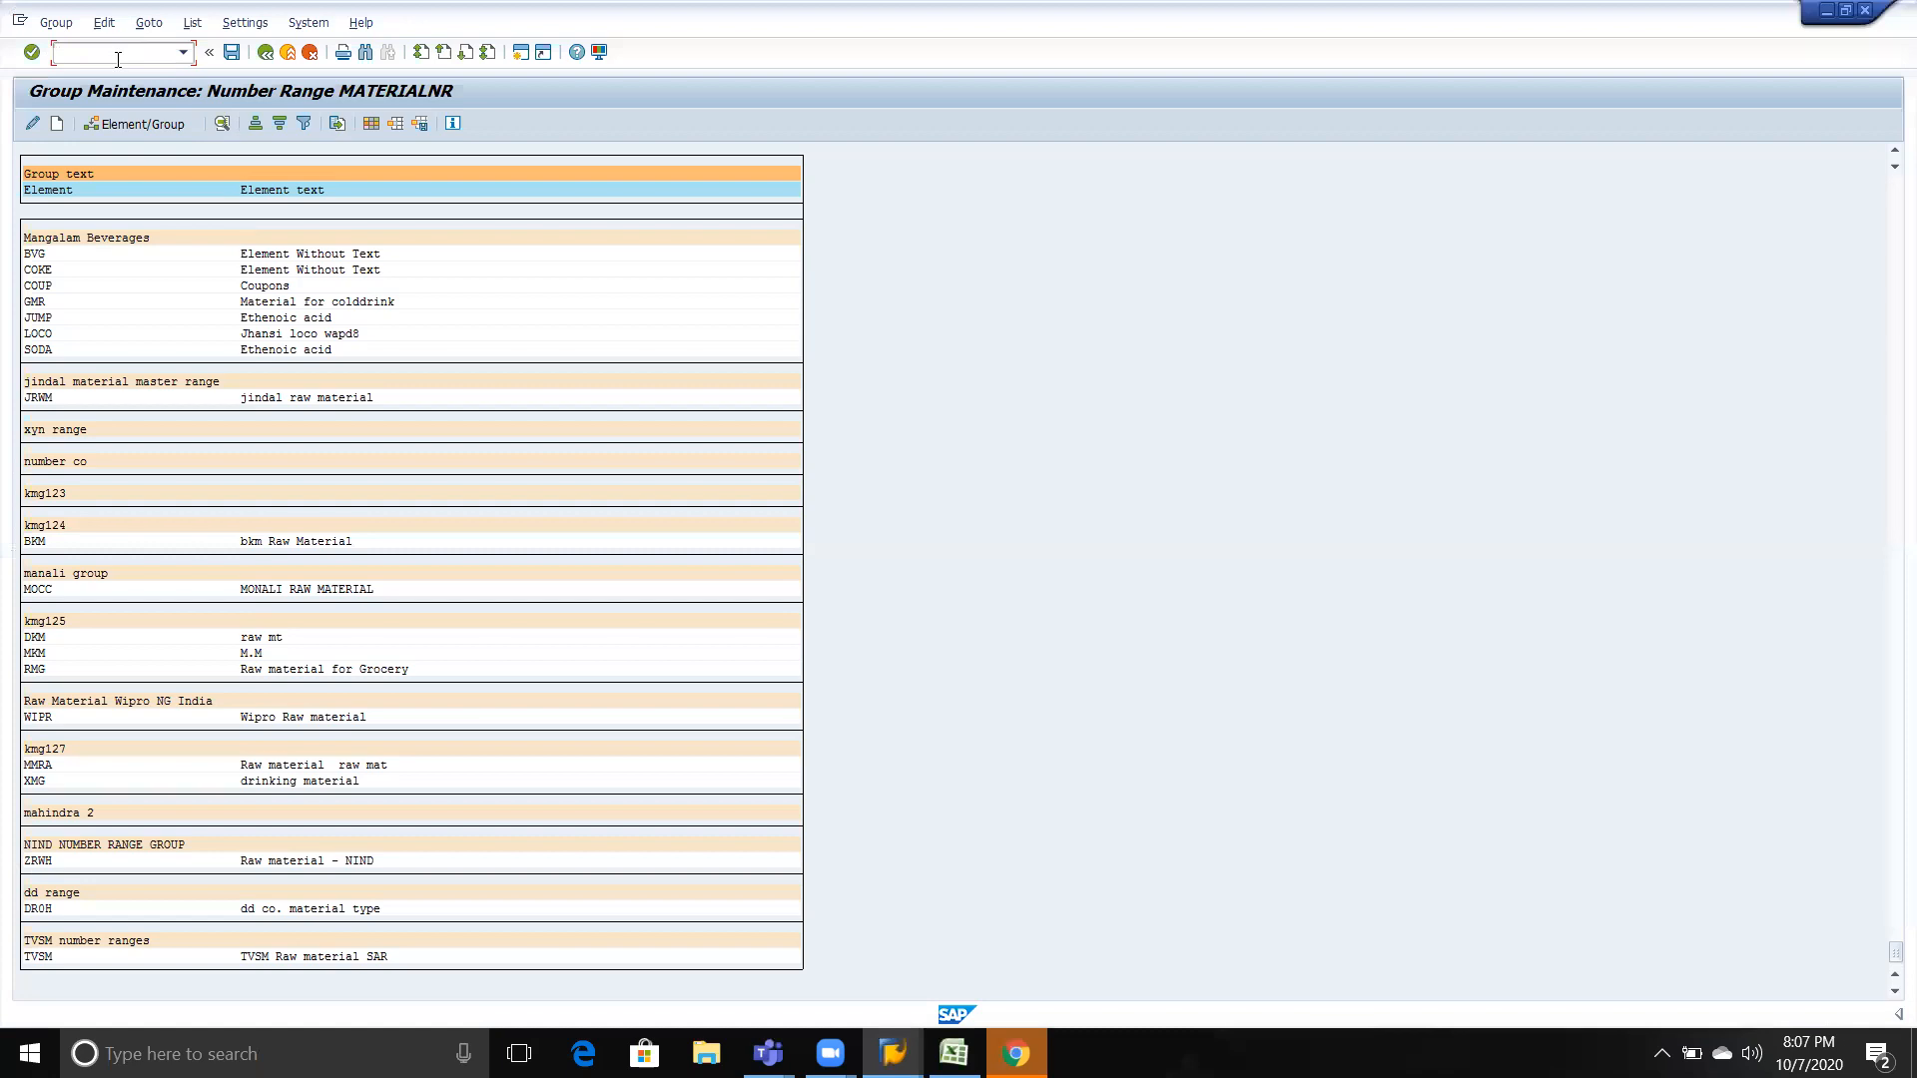
text(MM01)
key(Return)
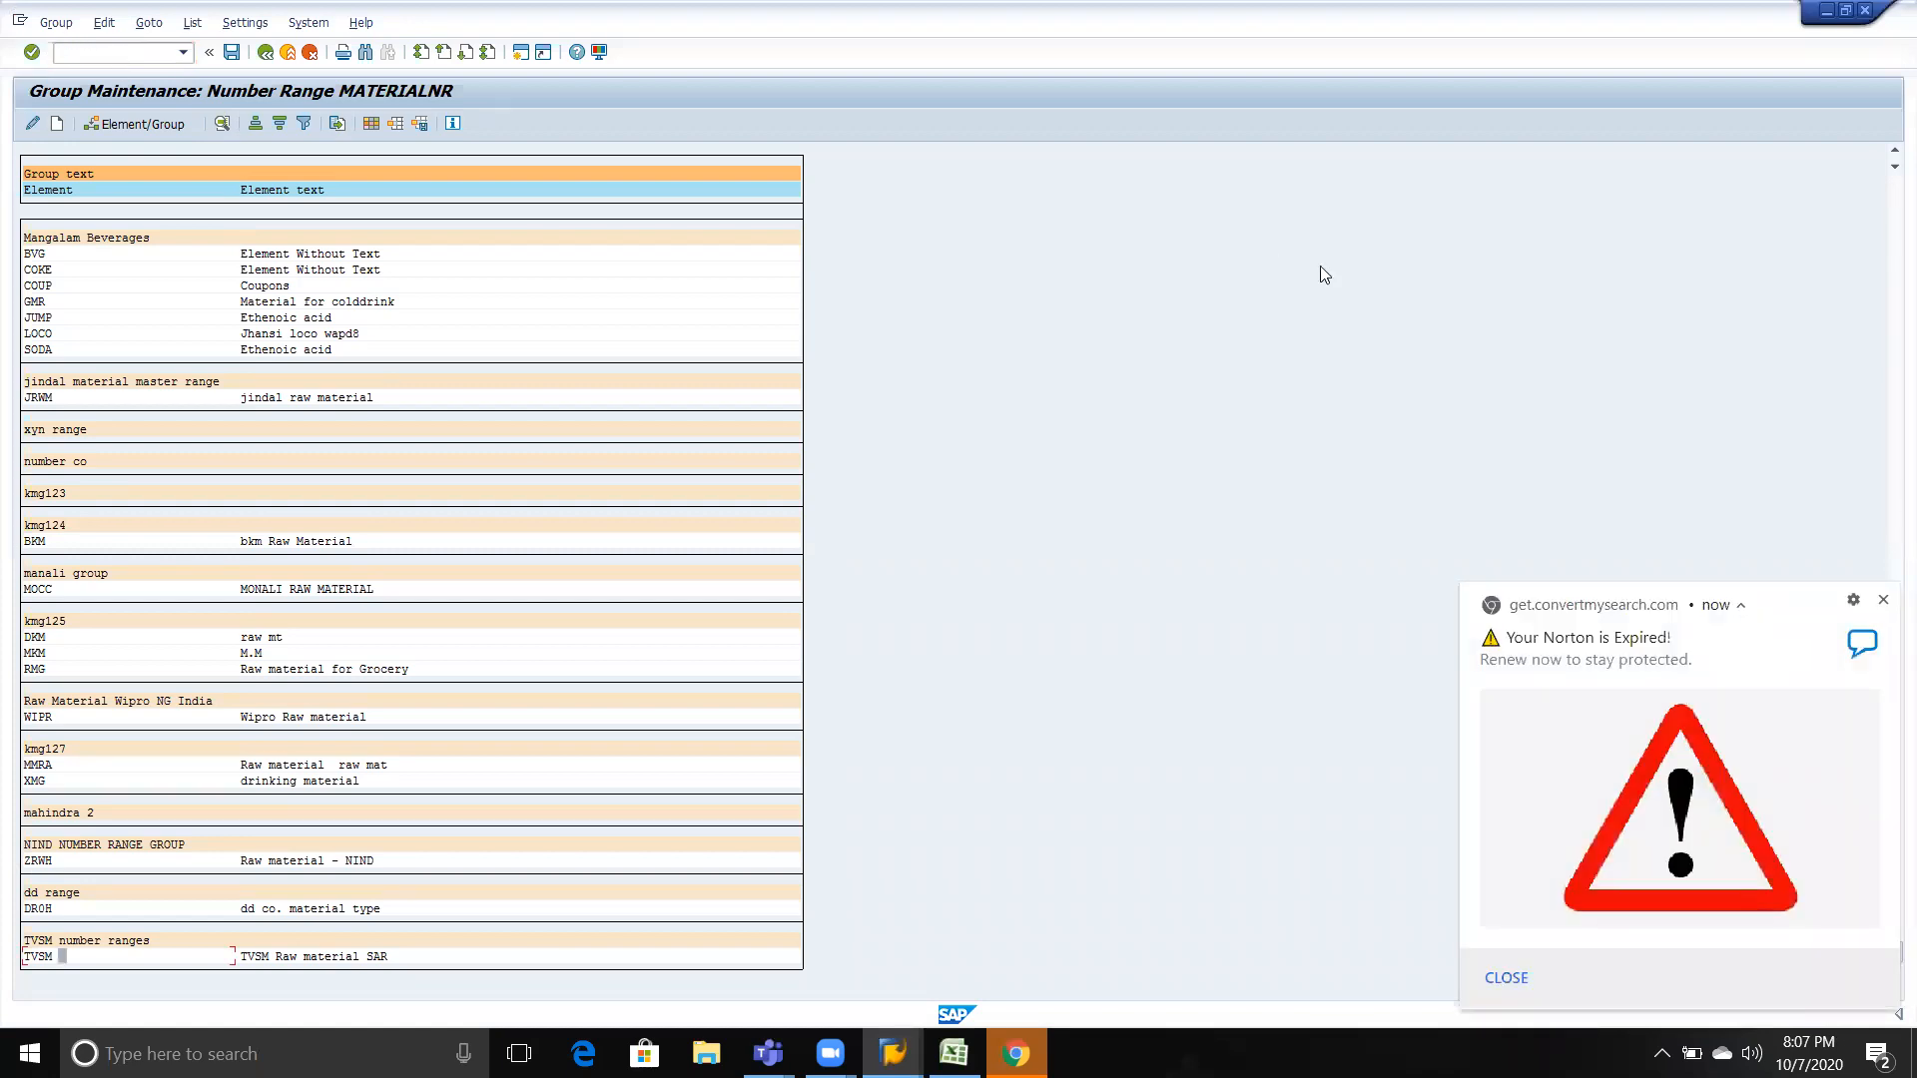
click(1883, 602)
click(134, 53)
text(/NOMSF)
key(Return)
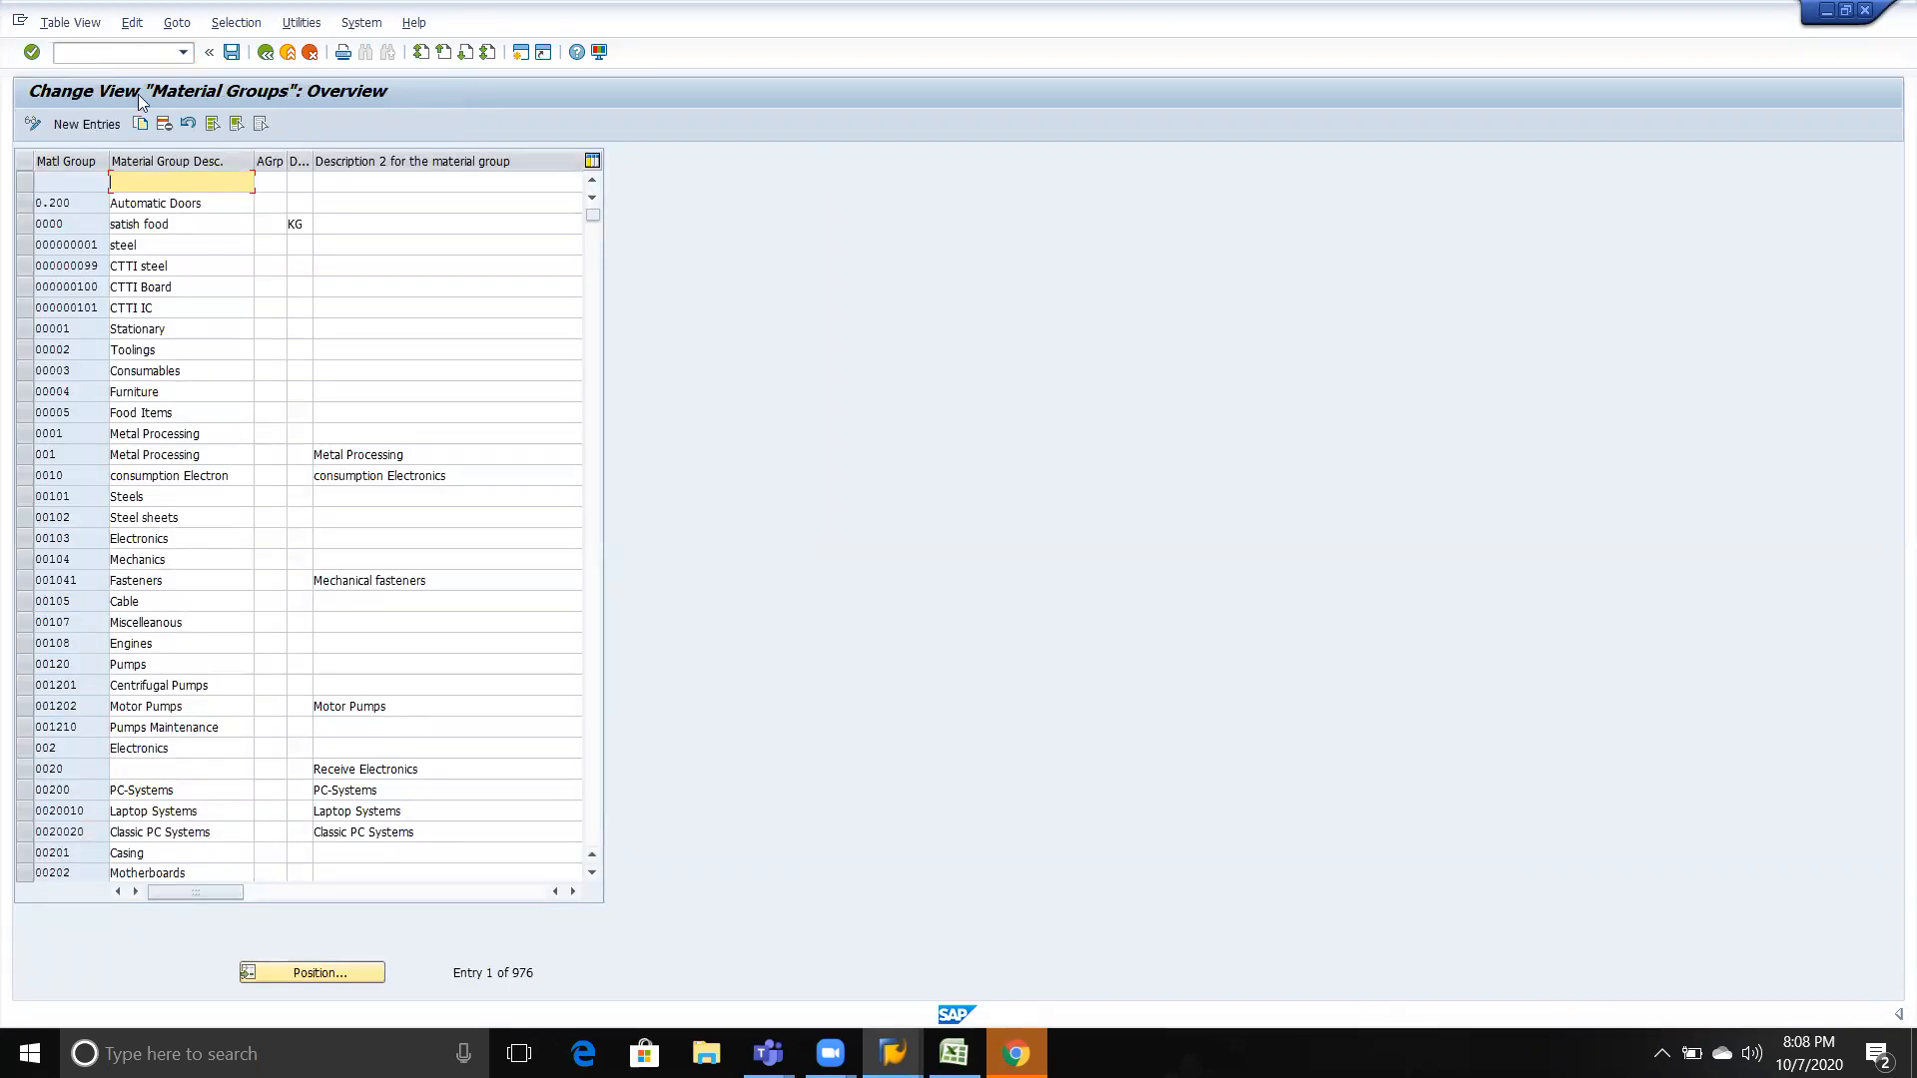
Check the Materail Group and Purchase group rows in the Excel t-code list and return to SAP.
key(alt+Tab)
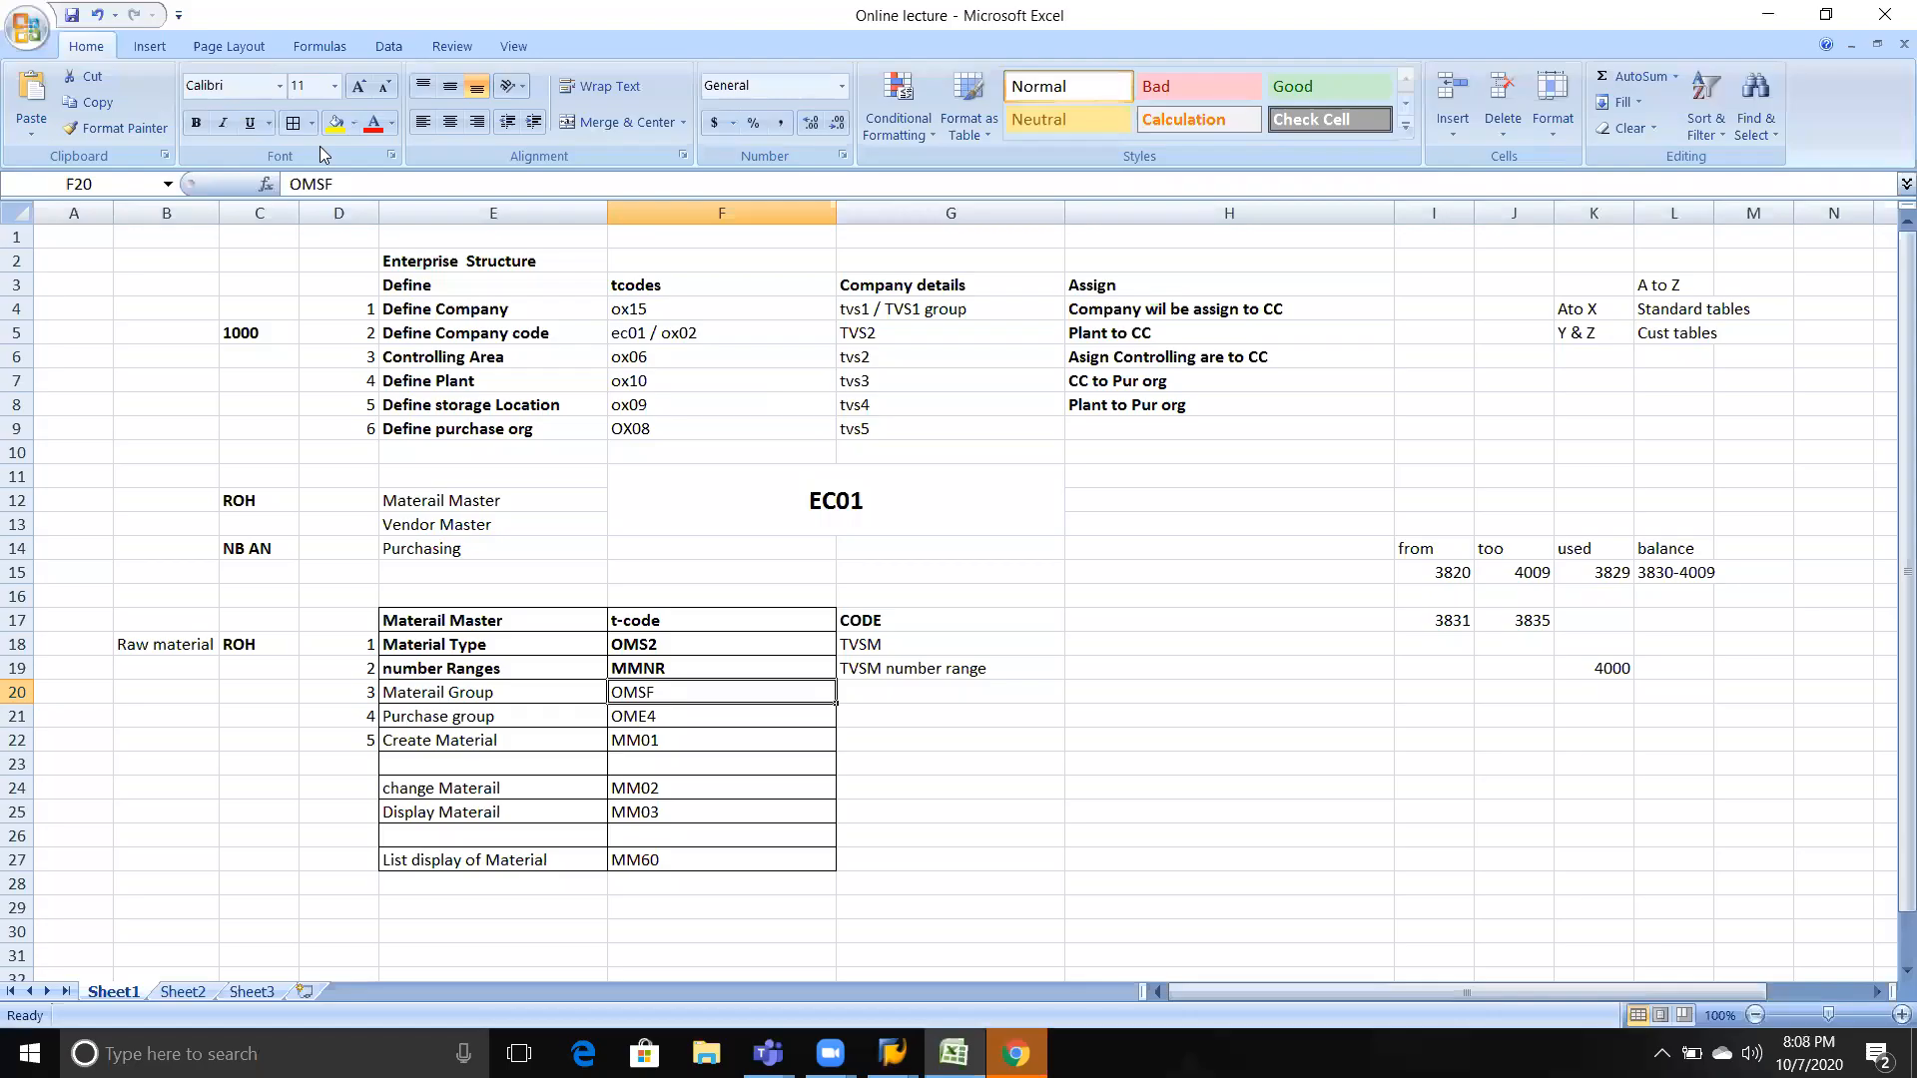
click(446, 697)
click(520, 719)
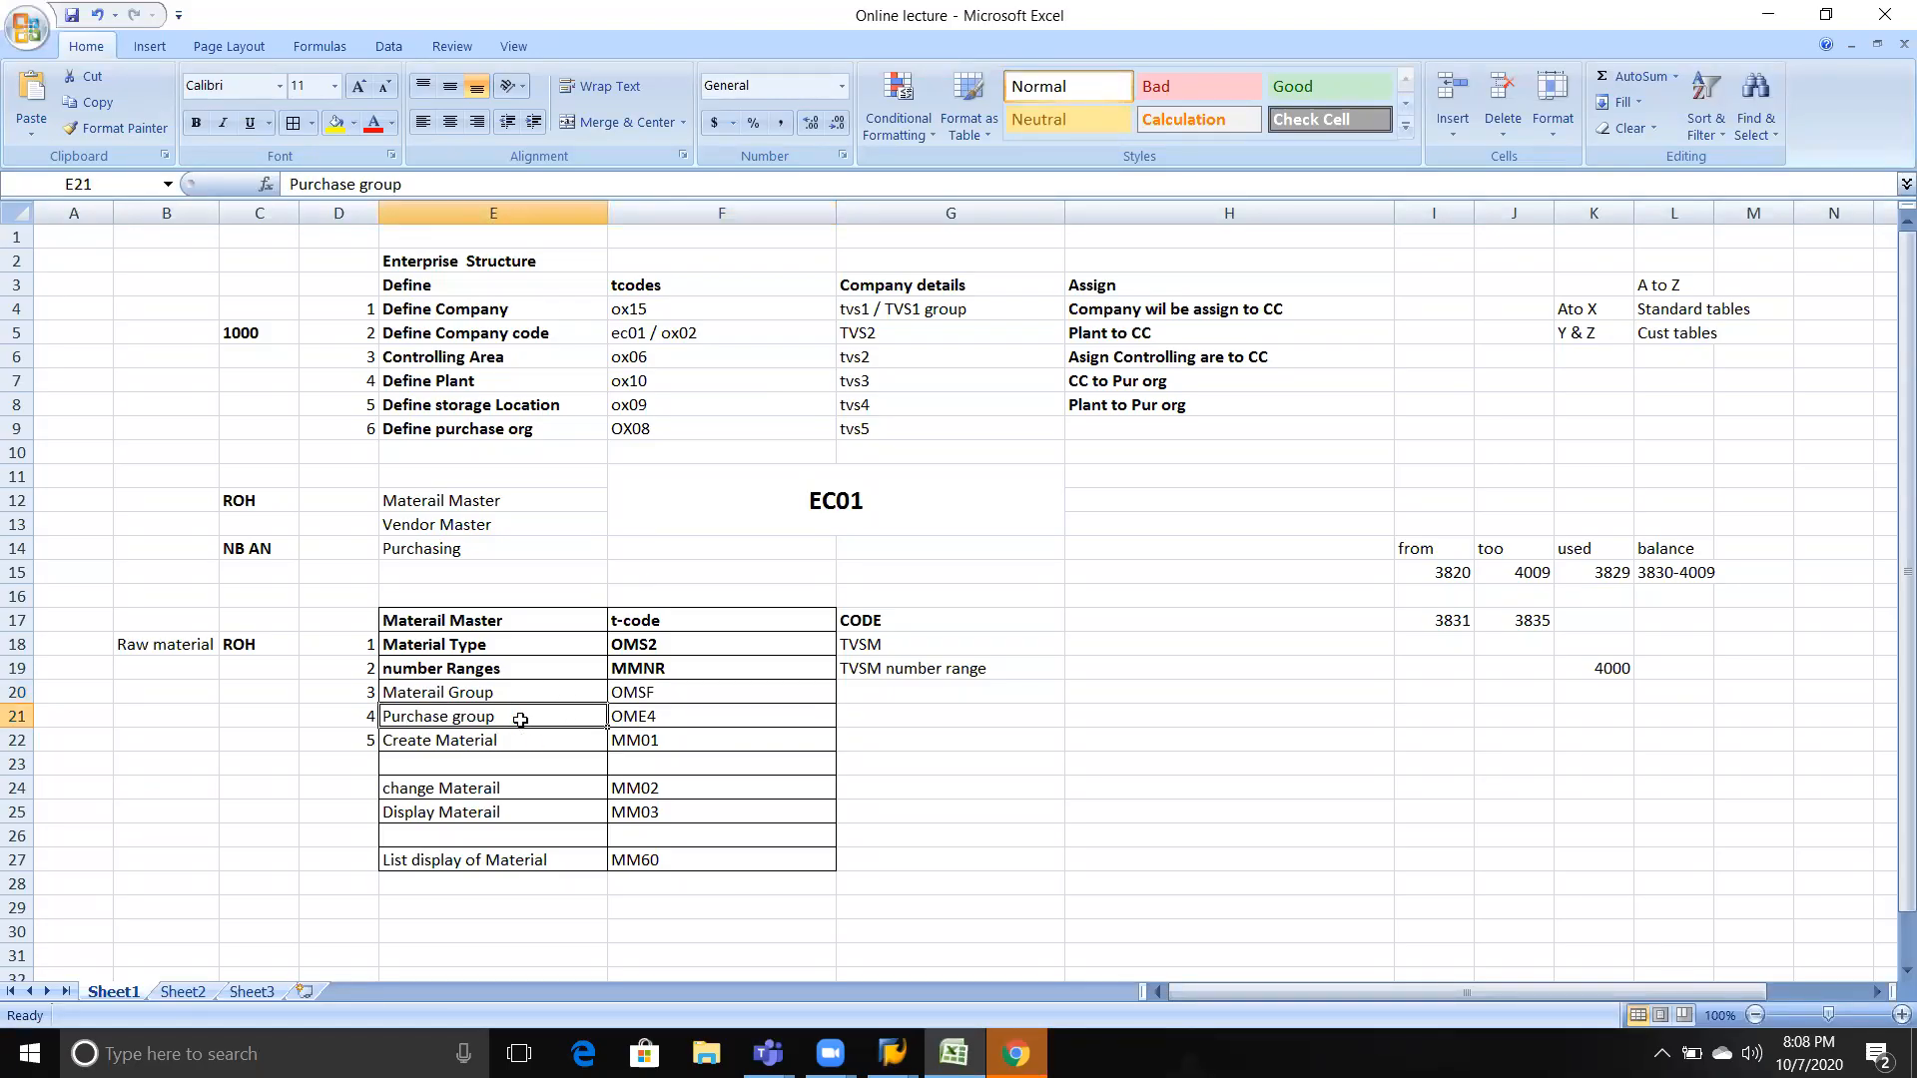
key(alt+Tab)
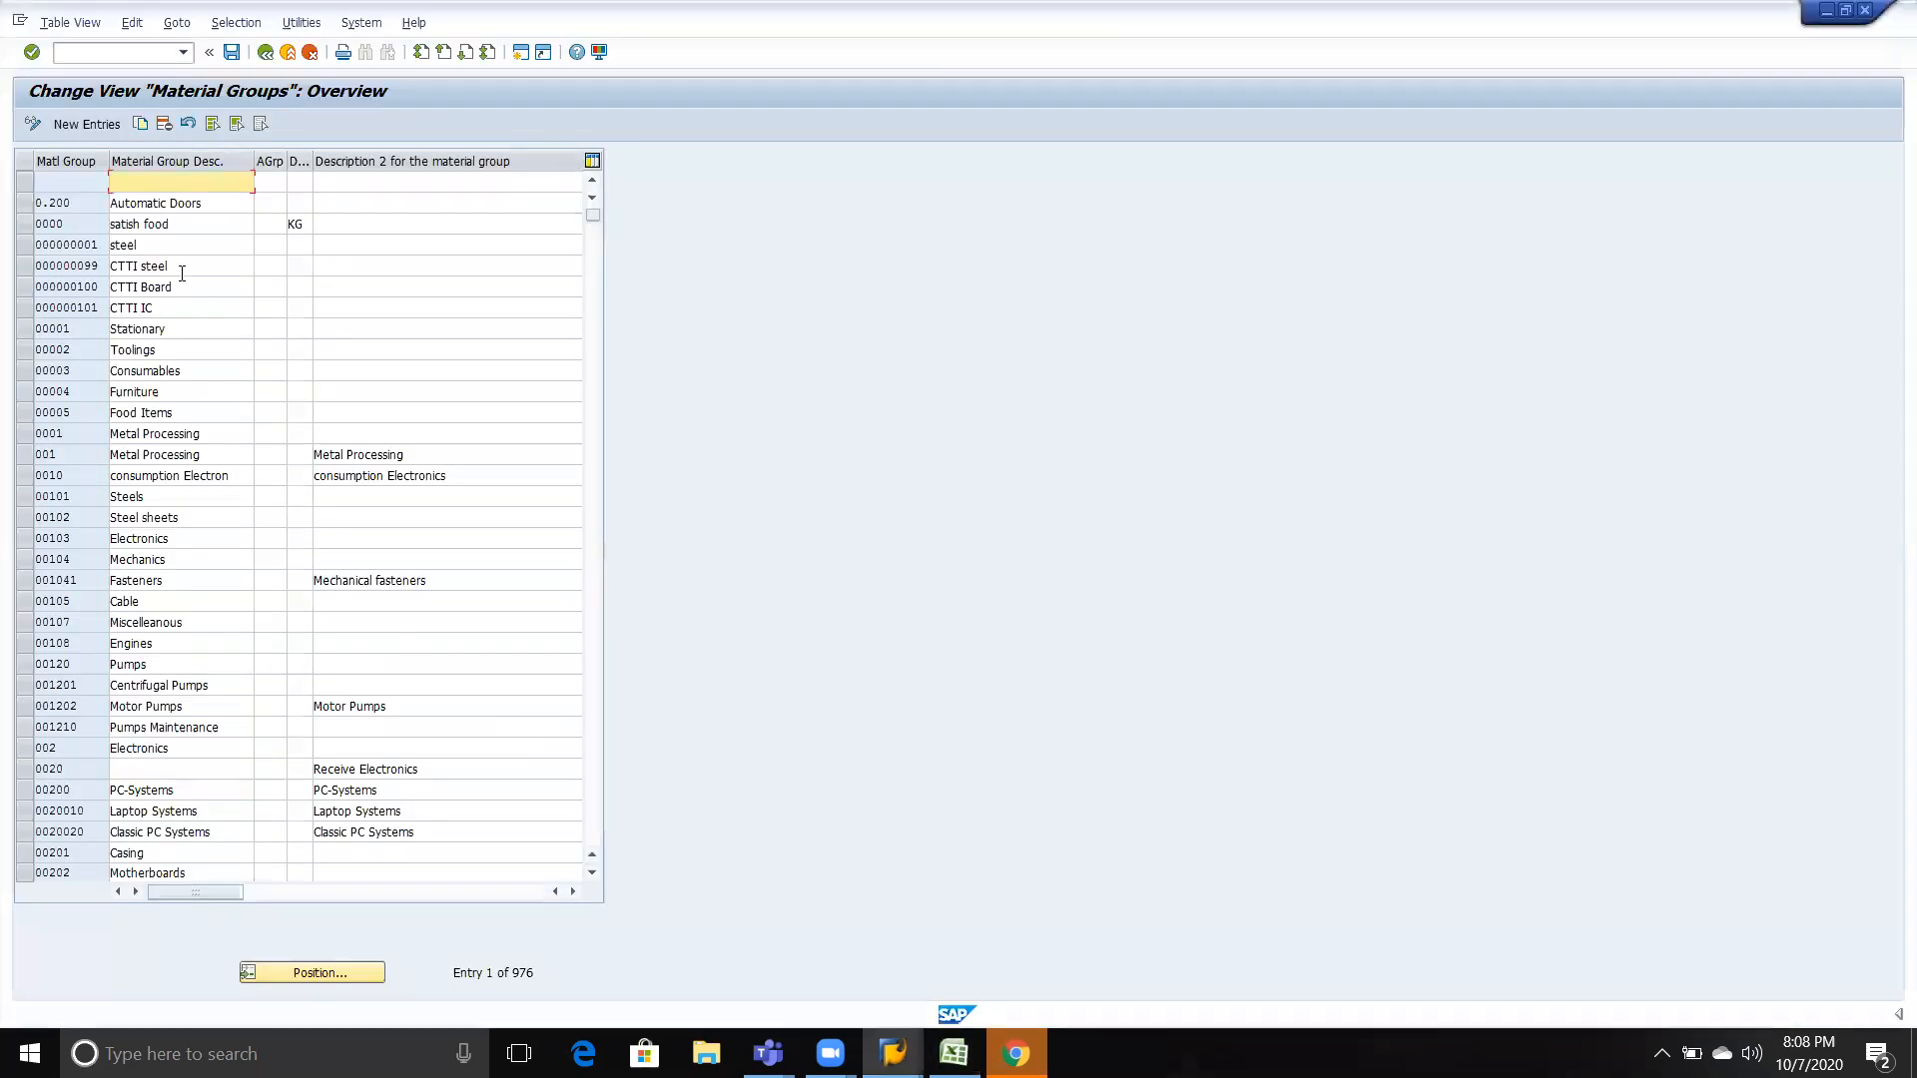
Add a new material group entry TVSMG with the description "tvs mater group".
click(84, 129)
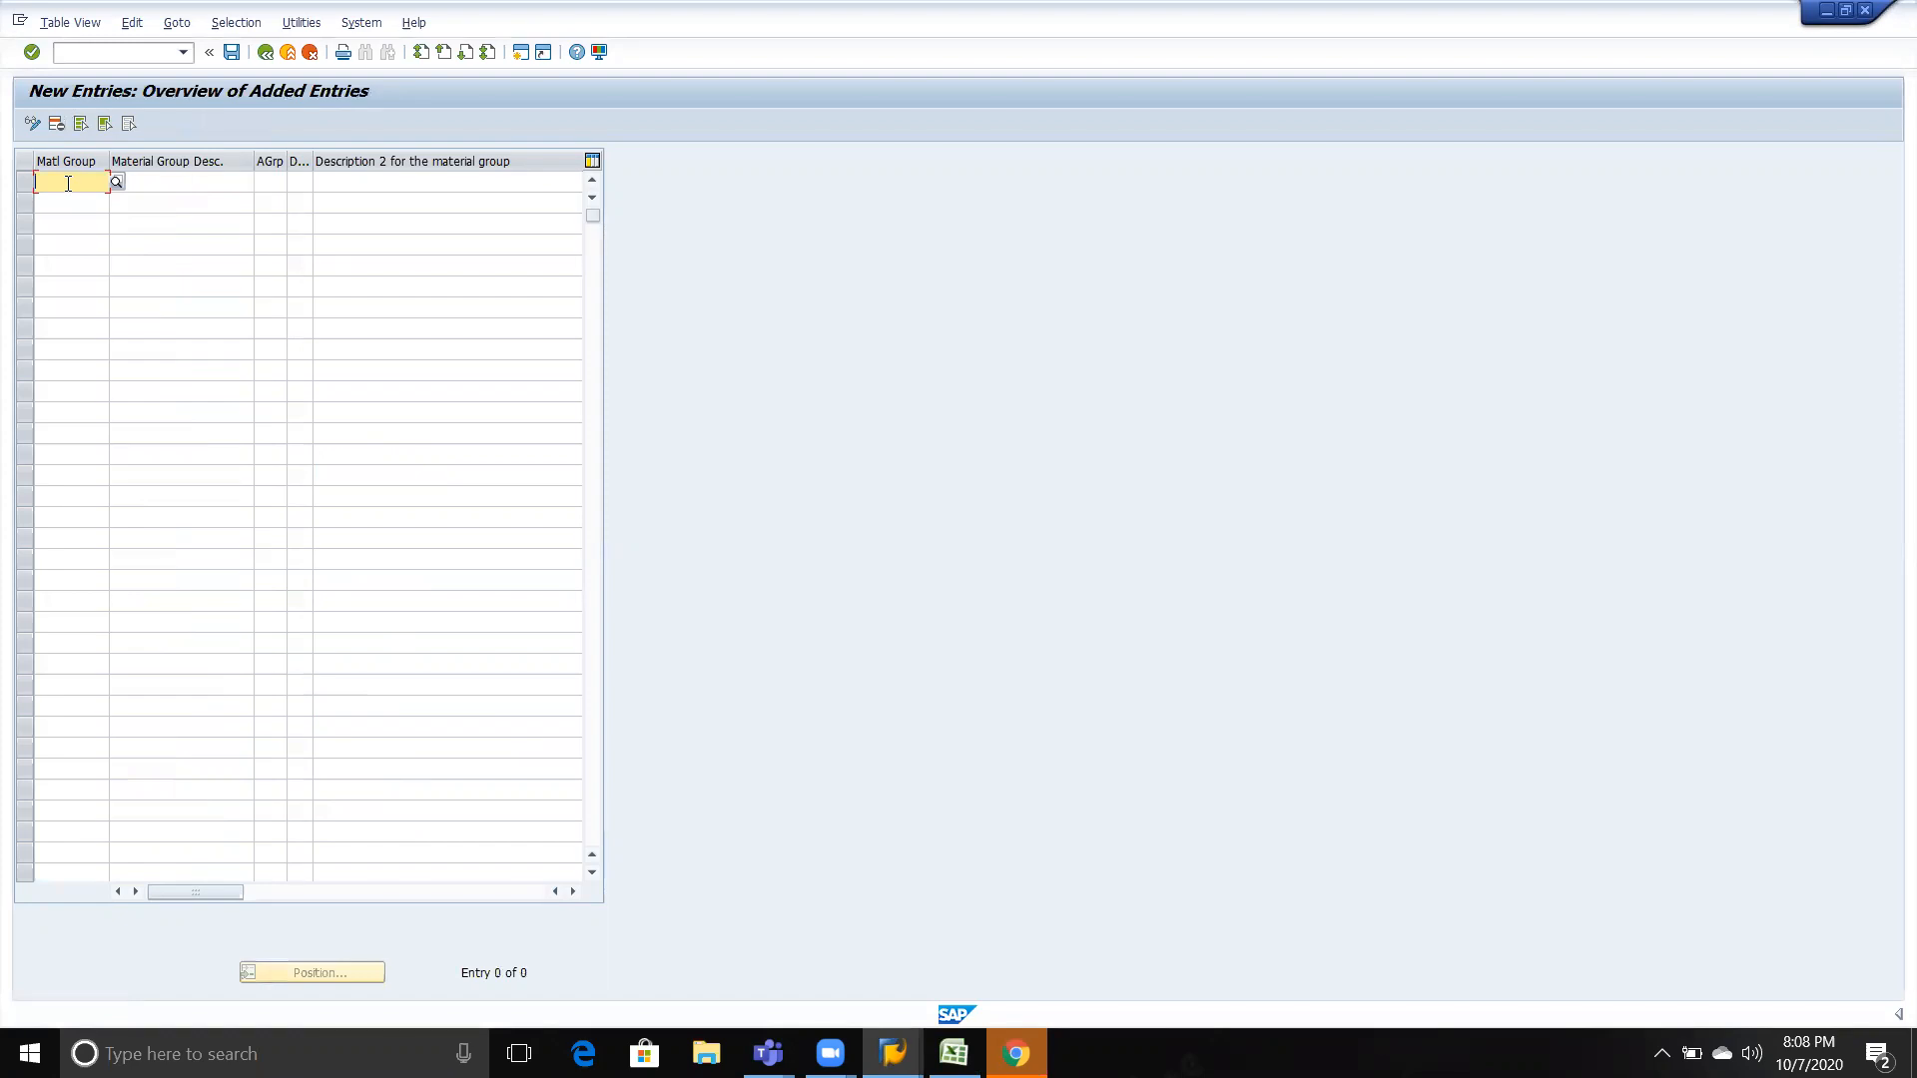
text(TVS)
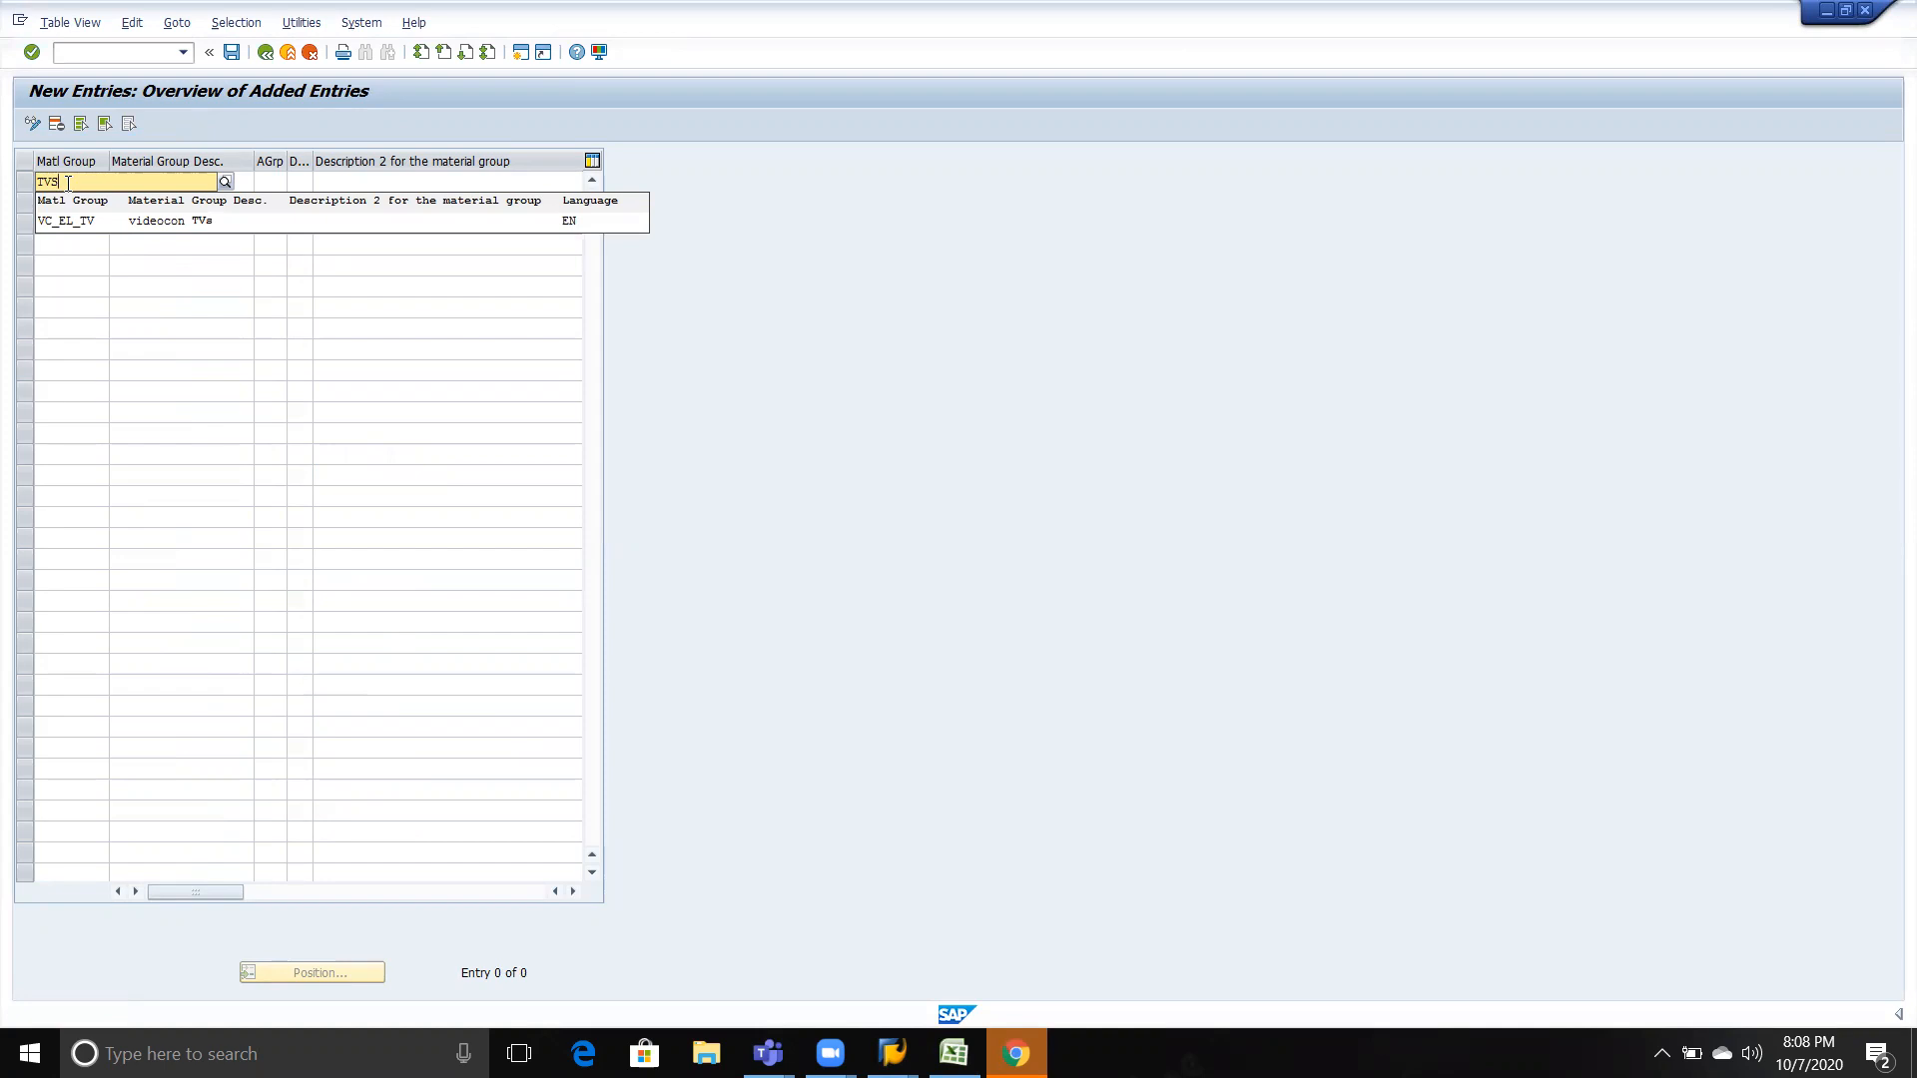
text(MC)
key(Return)
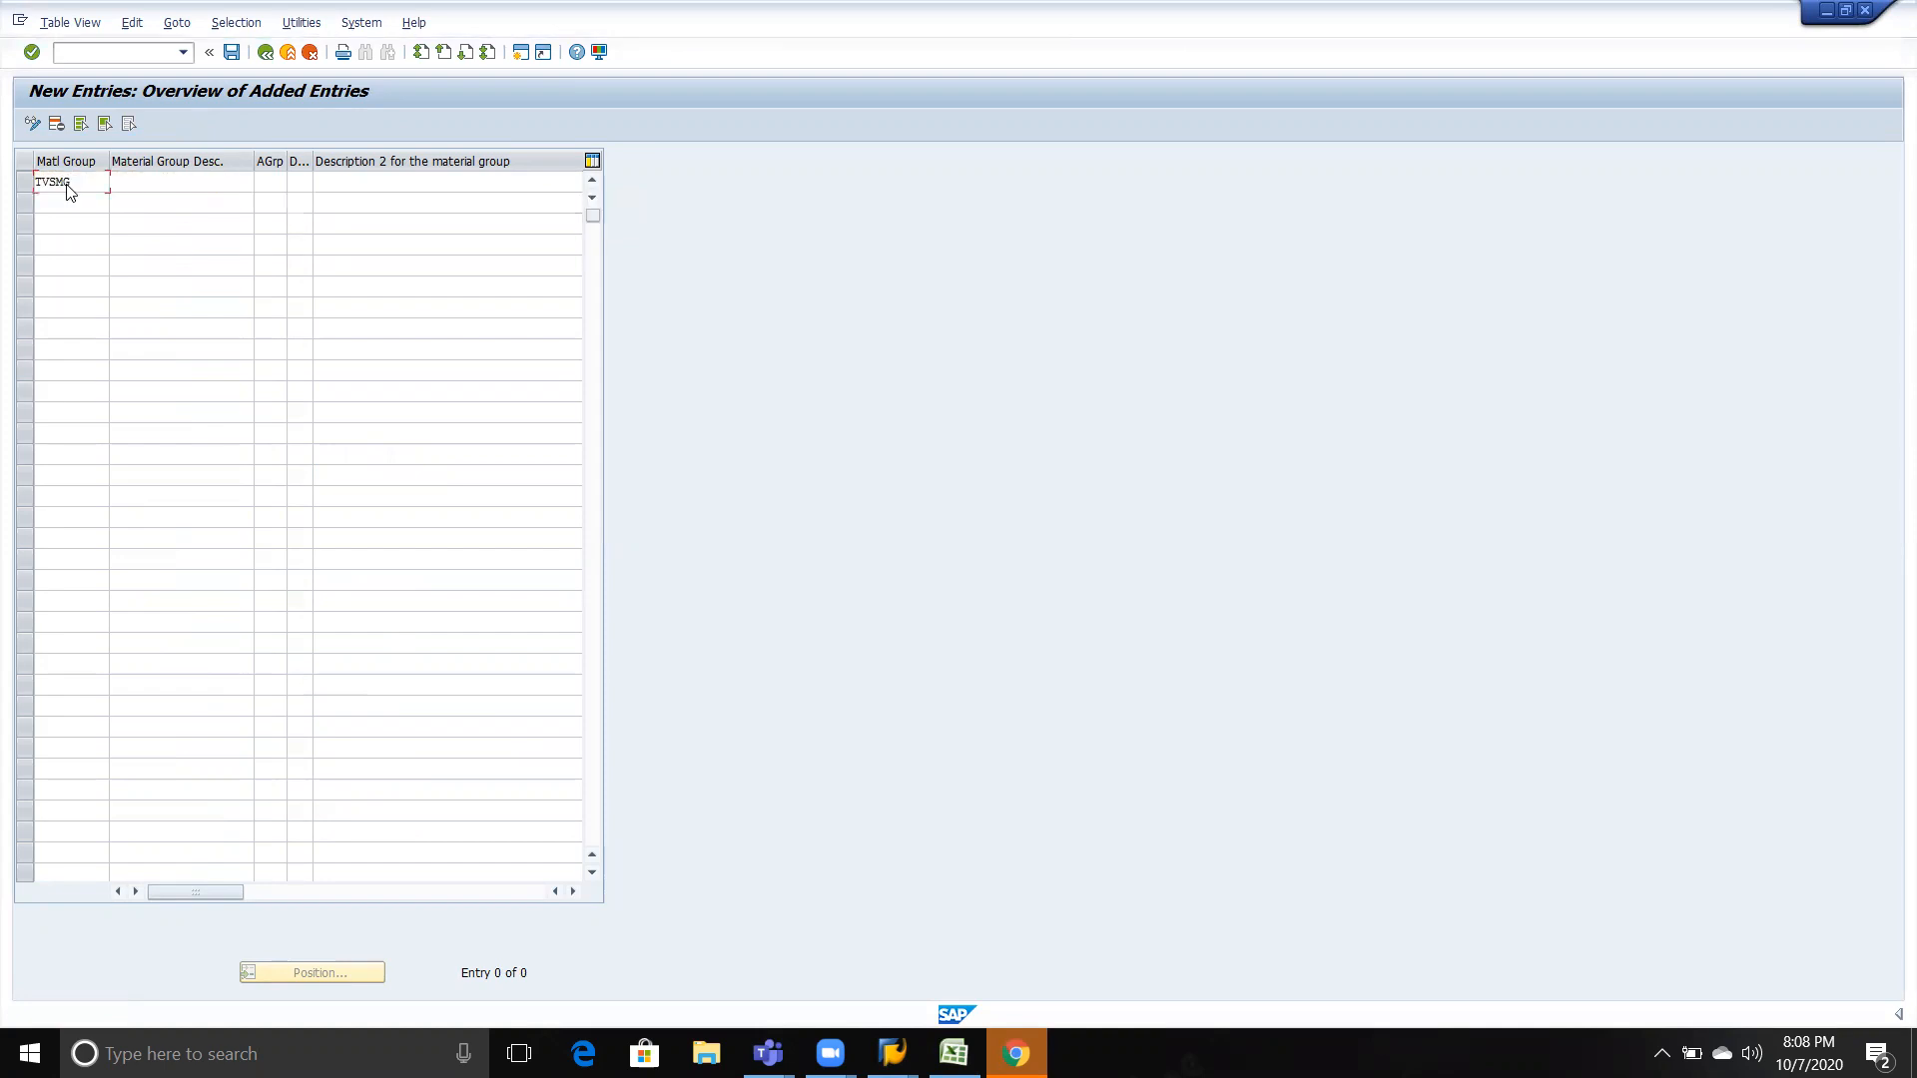
text(TVS)
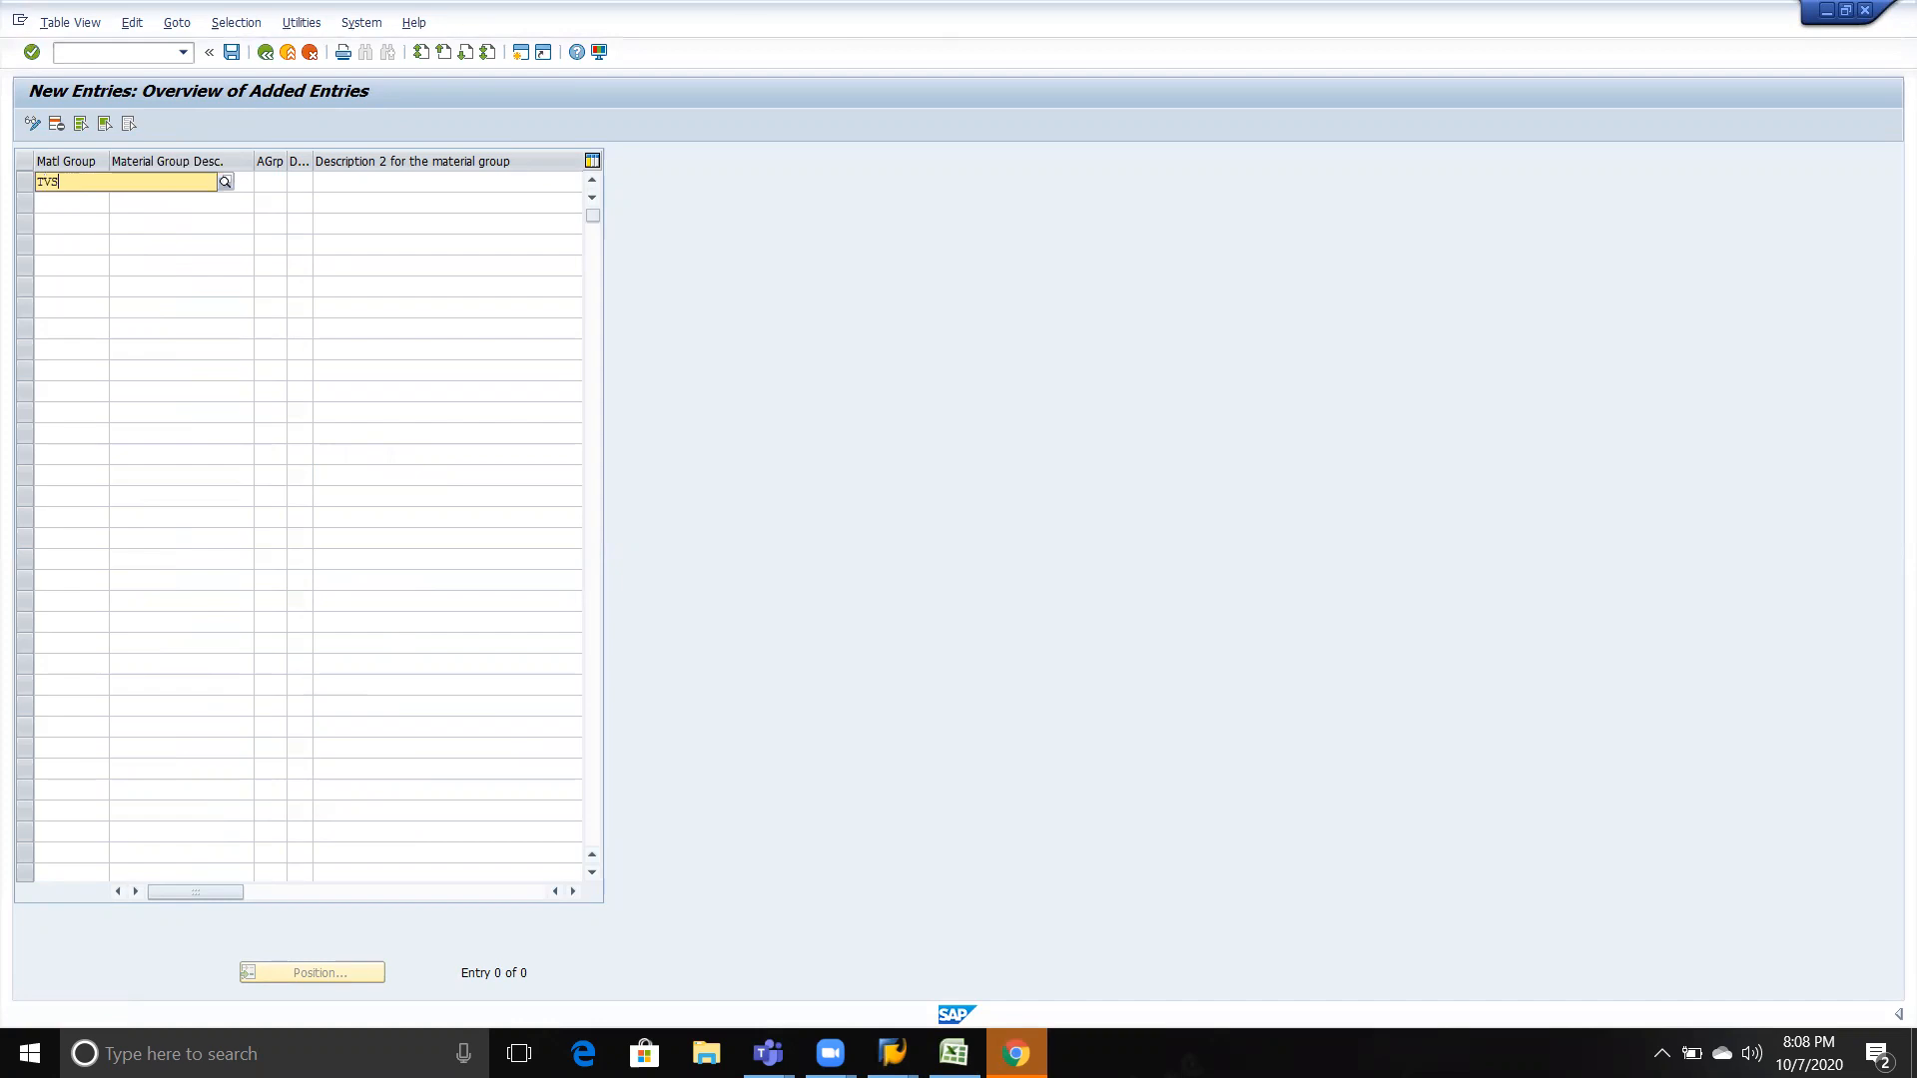
text(MC)
key(Tab)
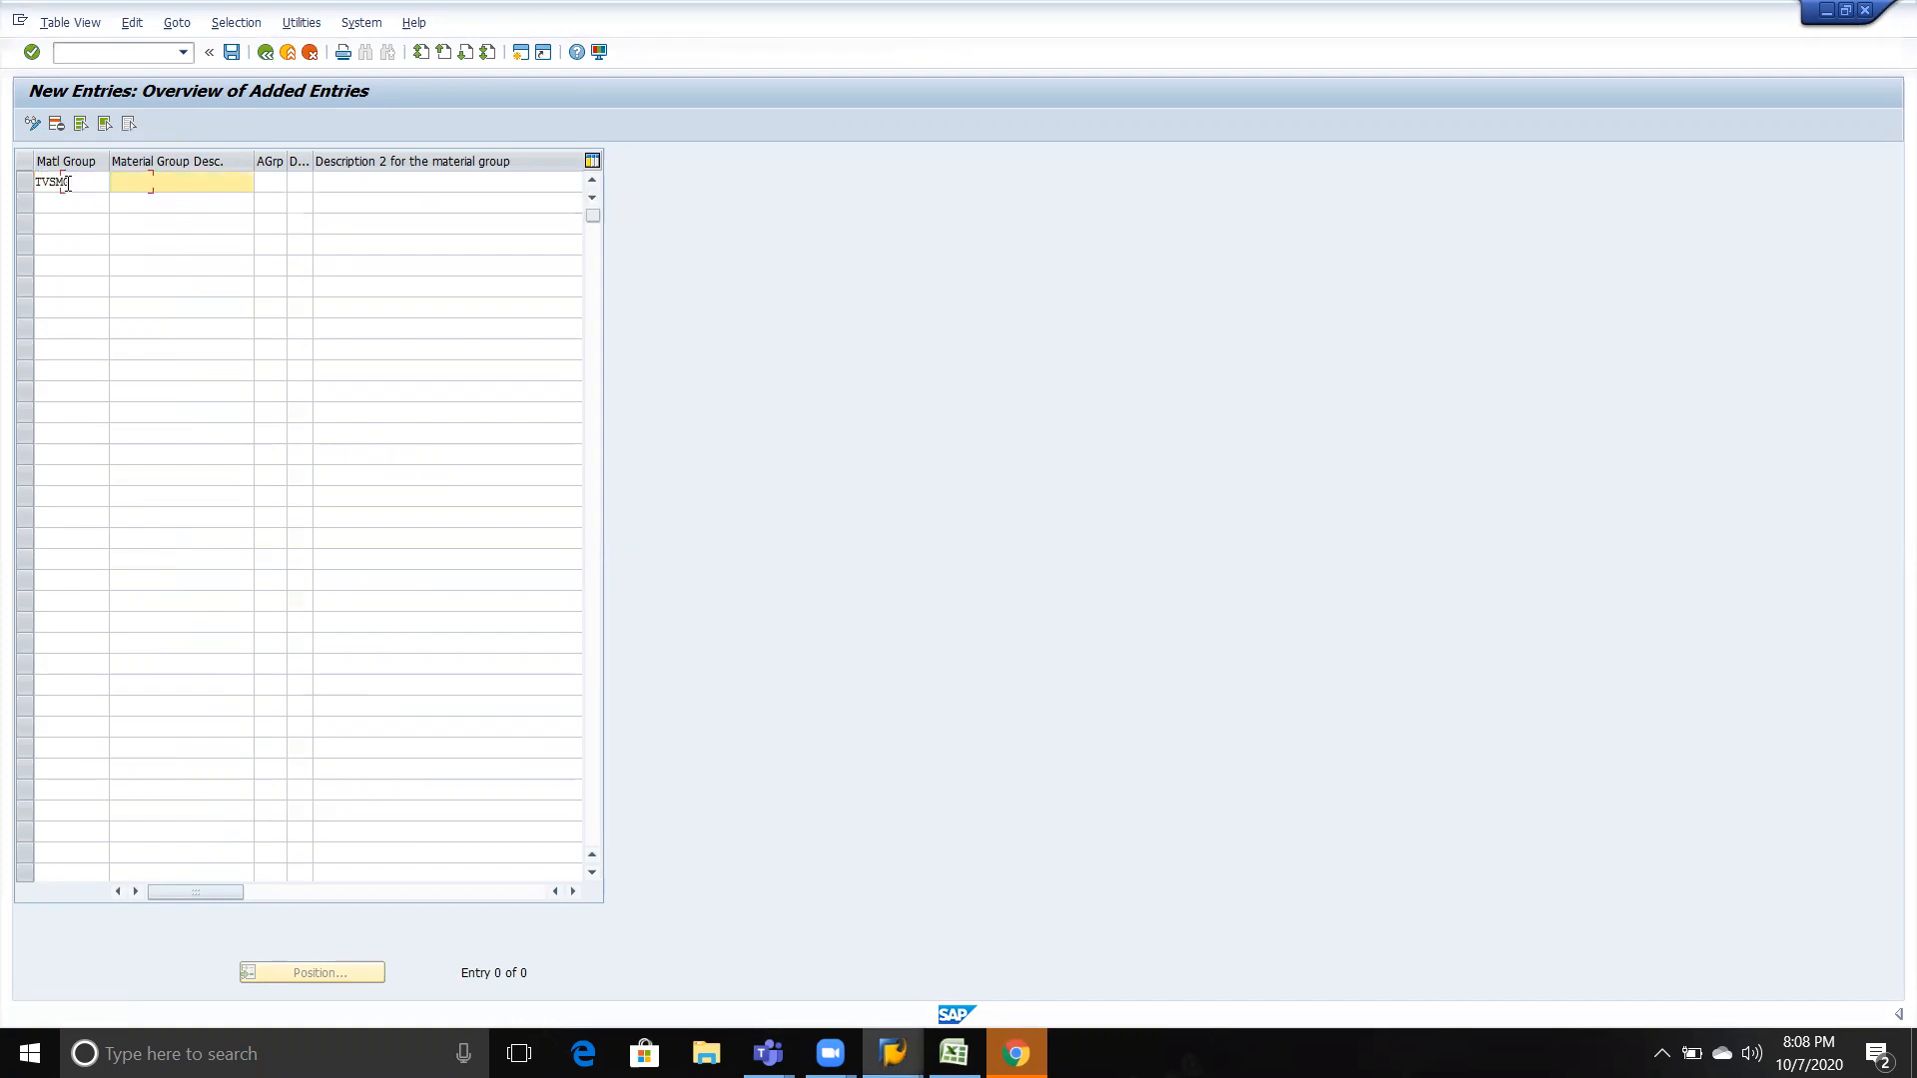
text(tvs)
text( mater)
text( group)
Switch to the Excel workbook and enter TVSMG in cell G20 as the code for the Materail Group row.
click(76, 184)
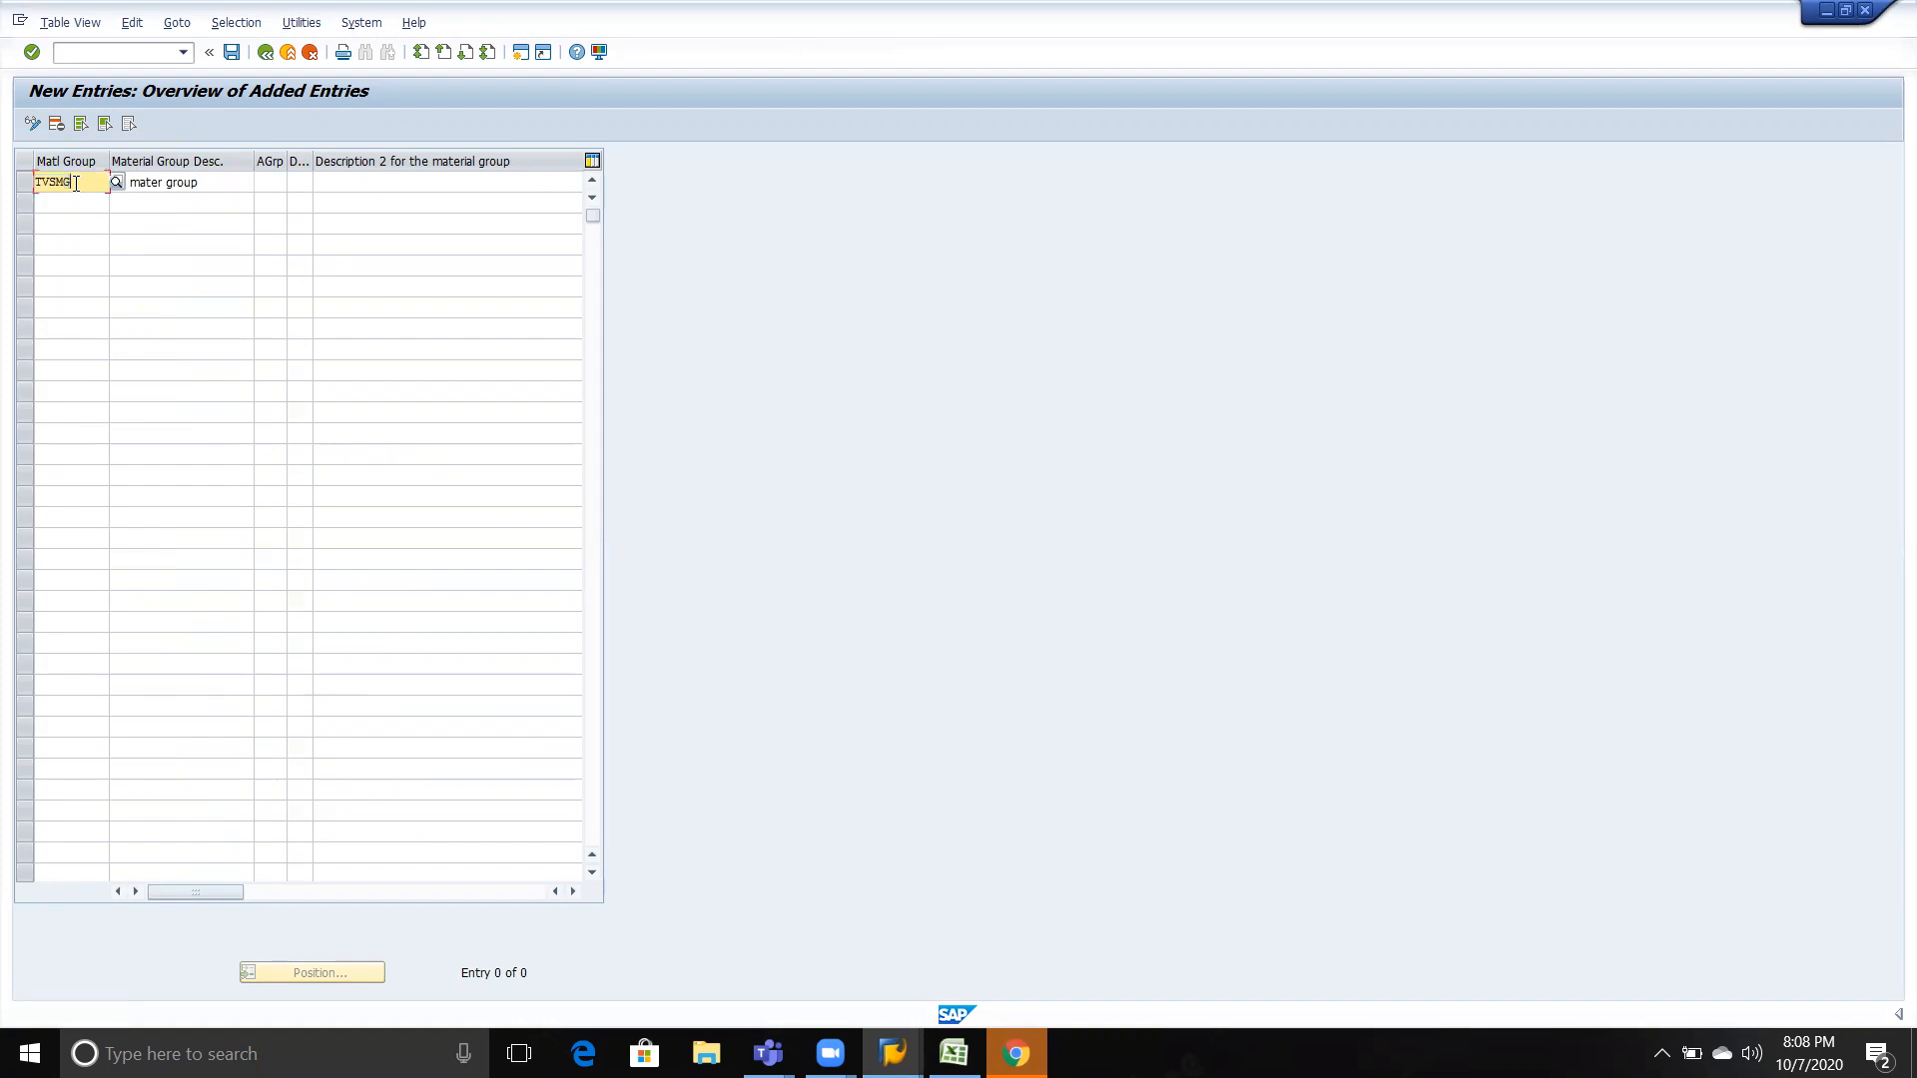
key(alt+Tab)
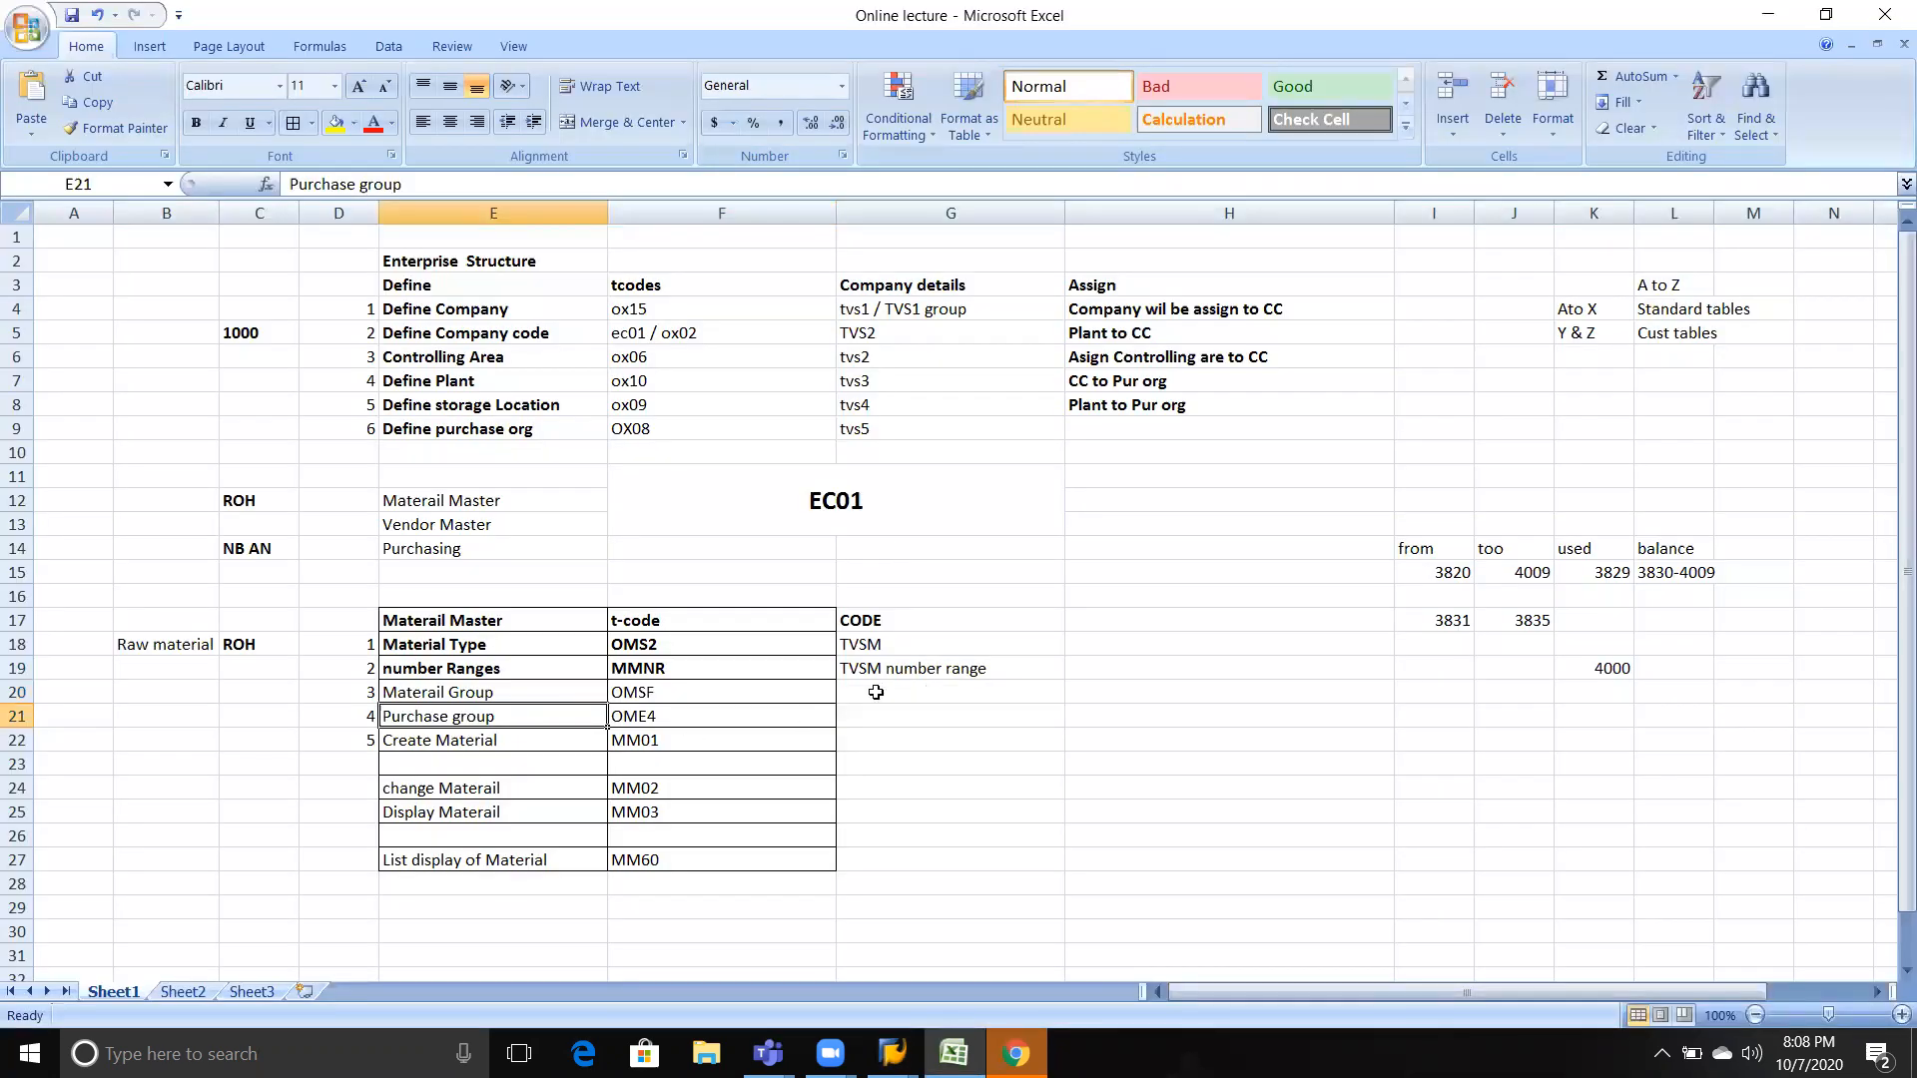
click(866, 693)
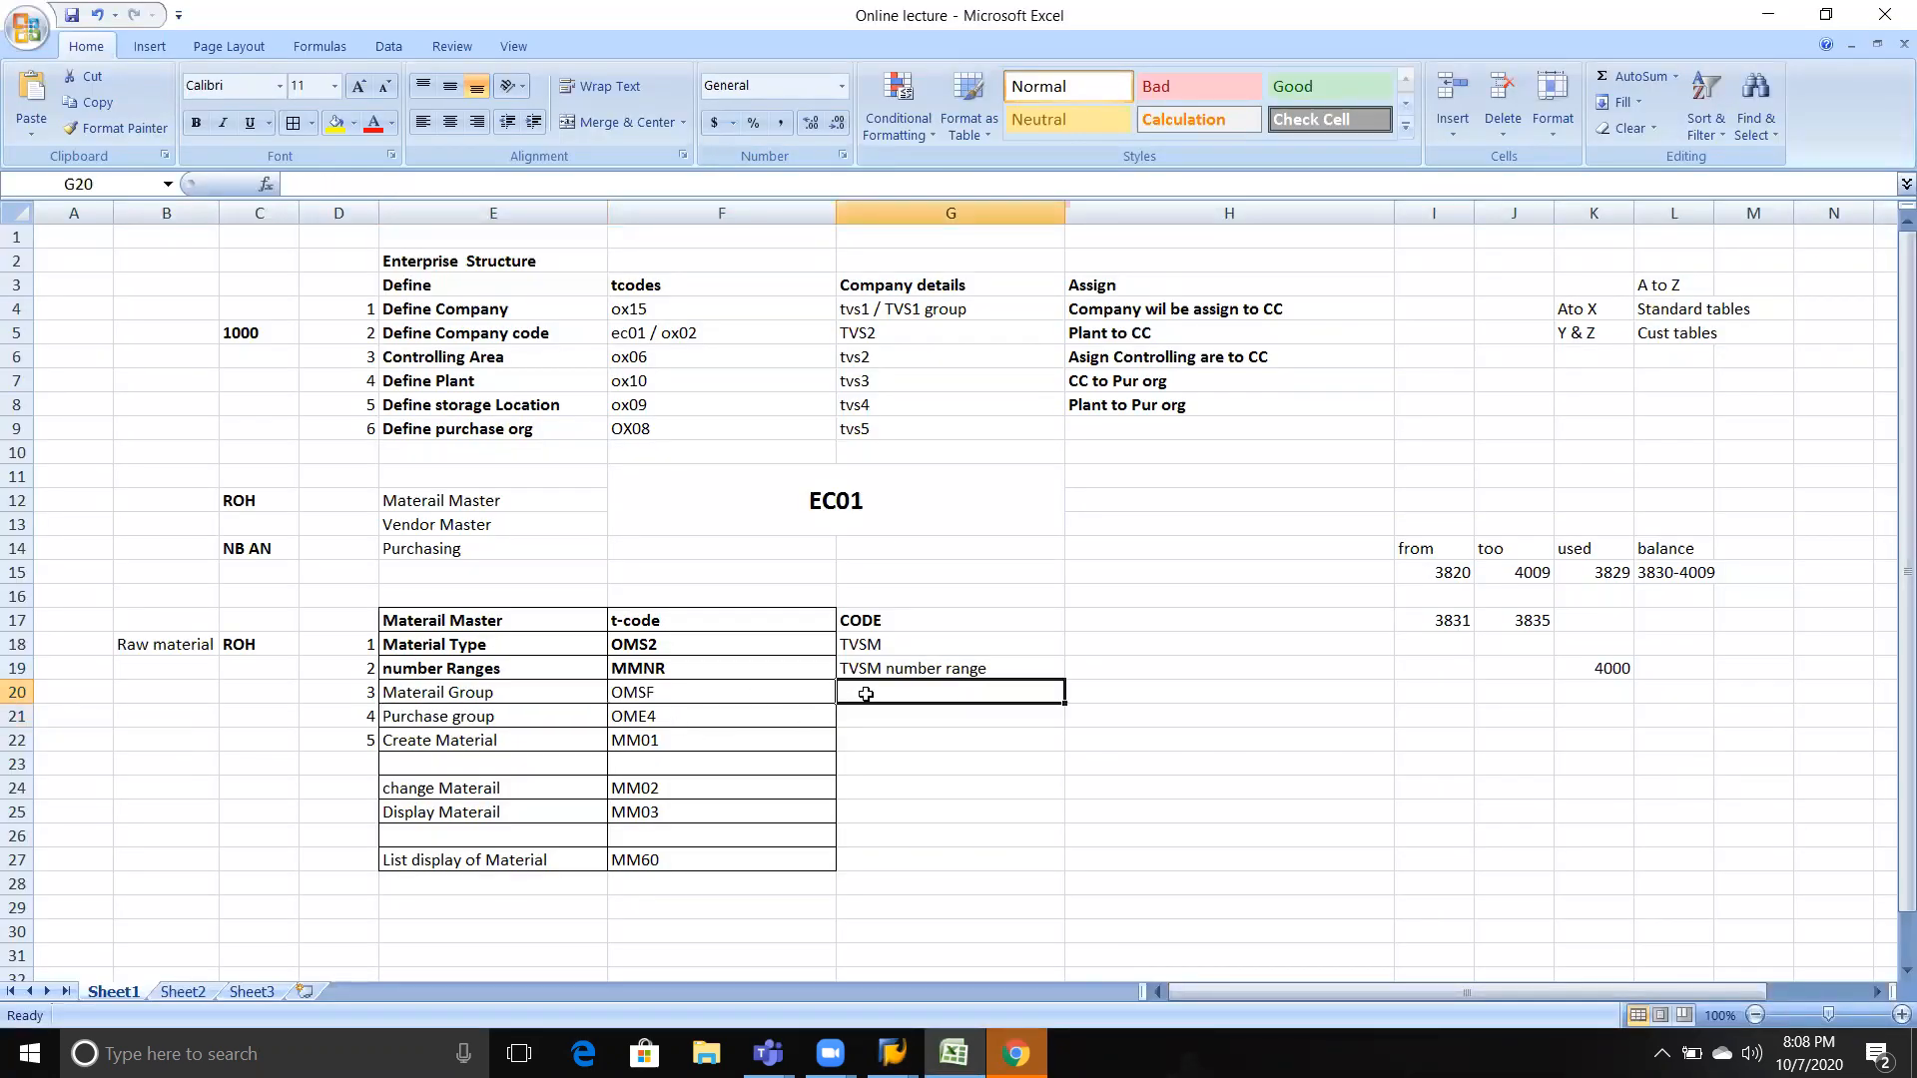
text(TVSMG)
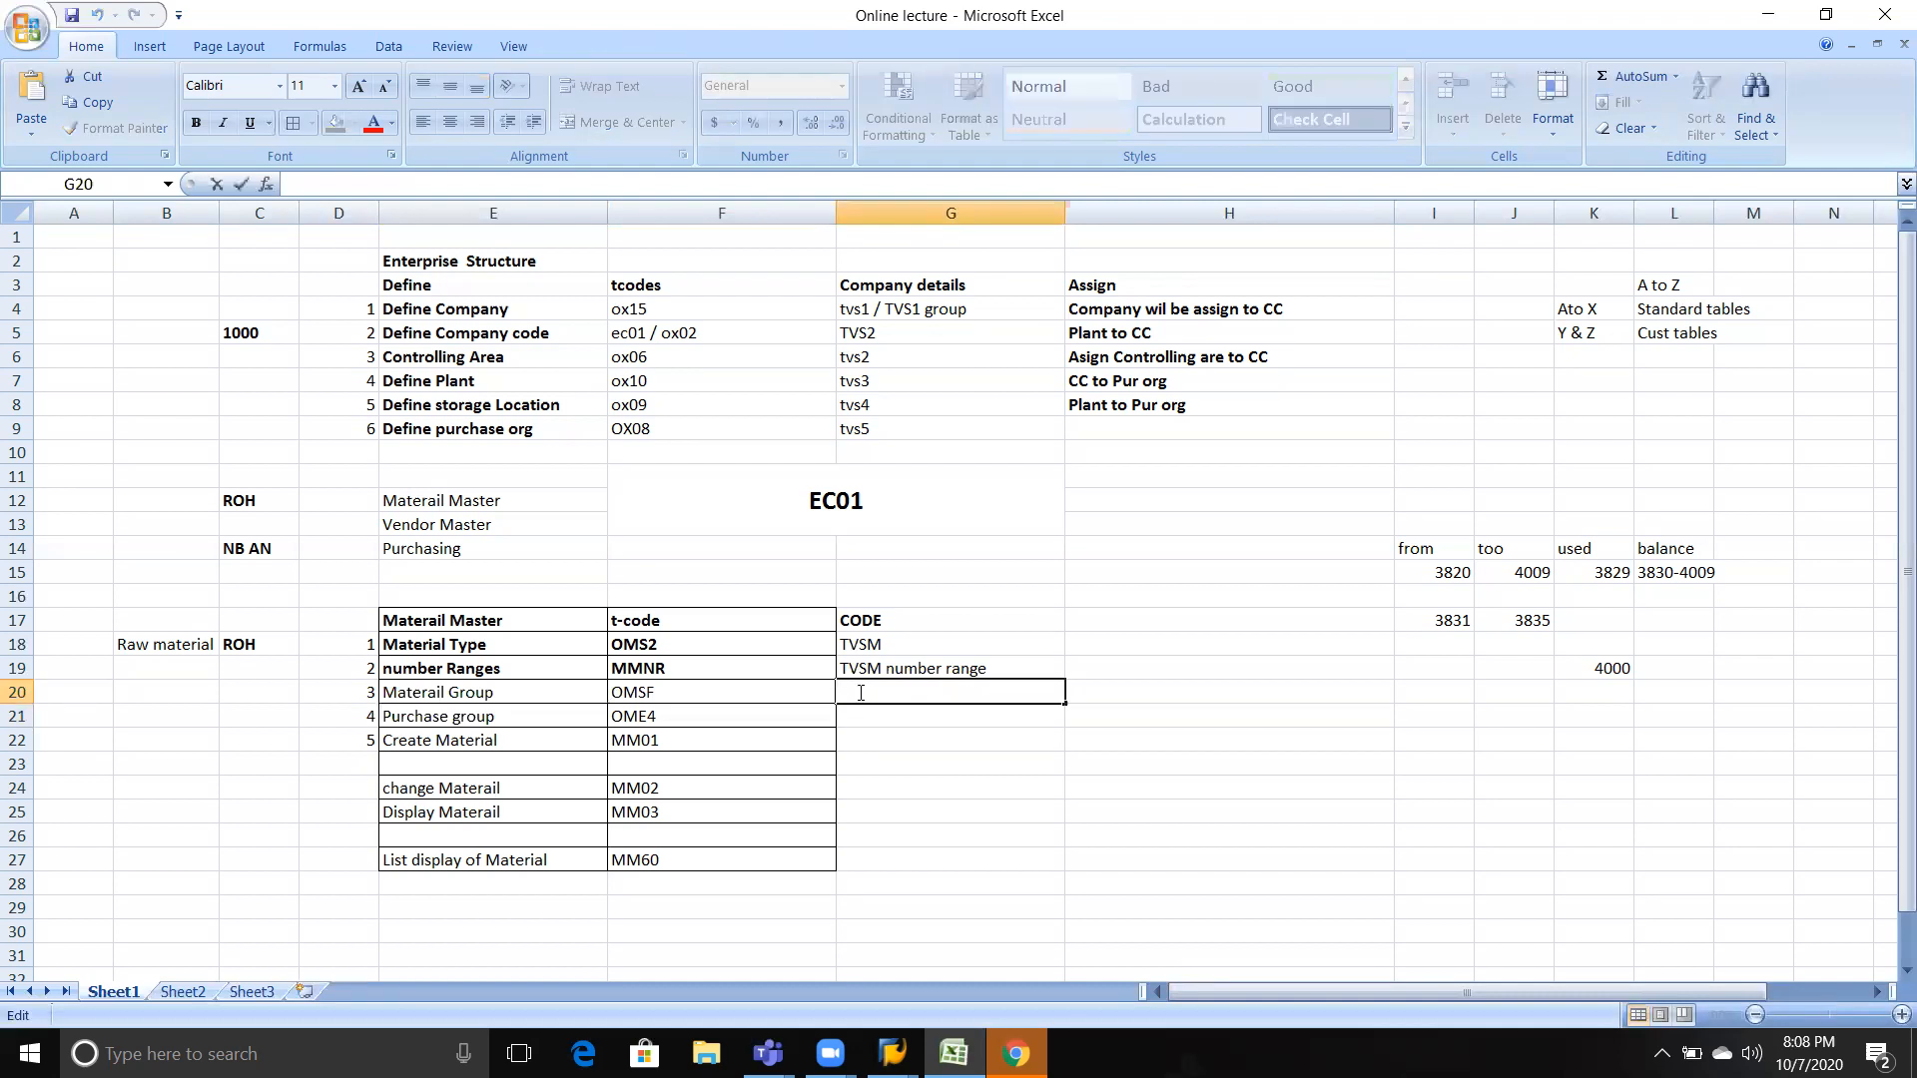
key(Tab)
click(670, 725)
click(876, 718)
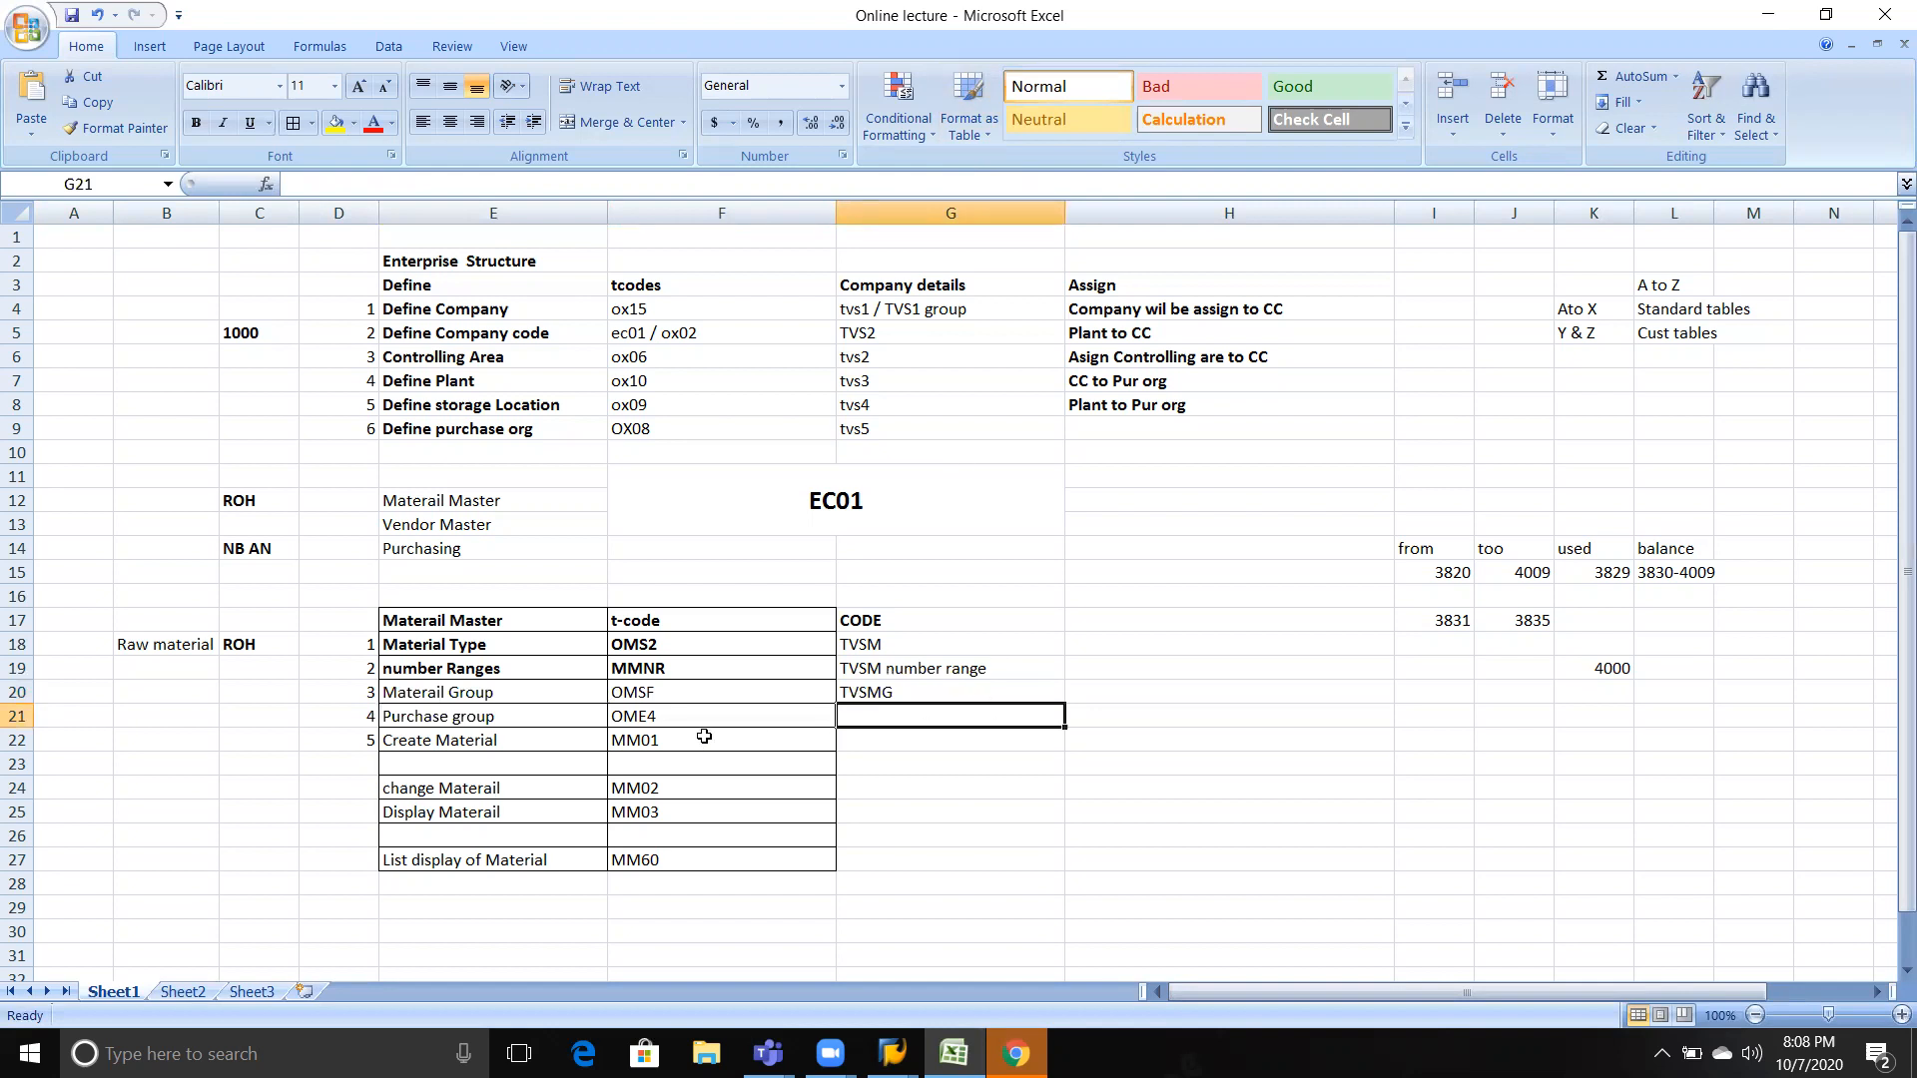
Return to SAP and save the TVSMG material group, accepting the proposed customizing request.
key(alt+Tab)
click(204, 188)
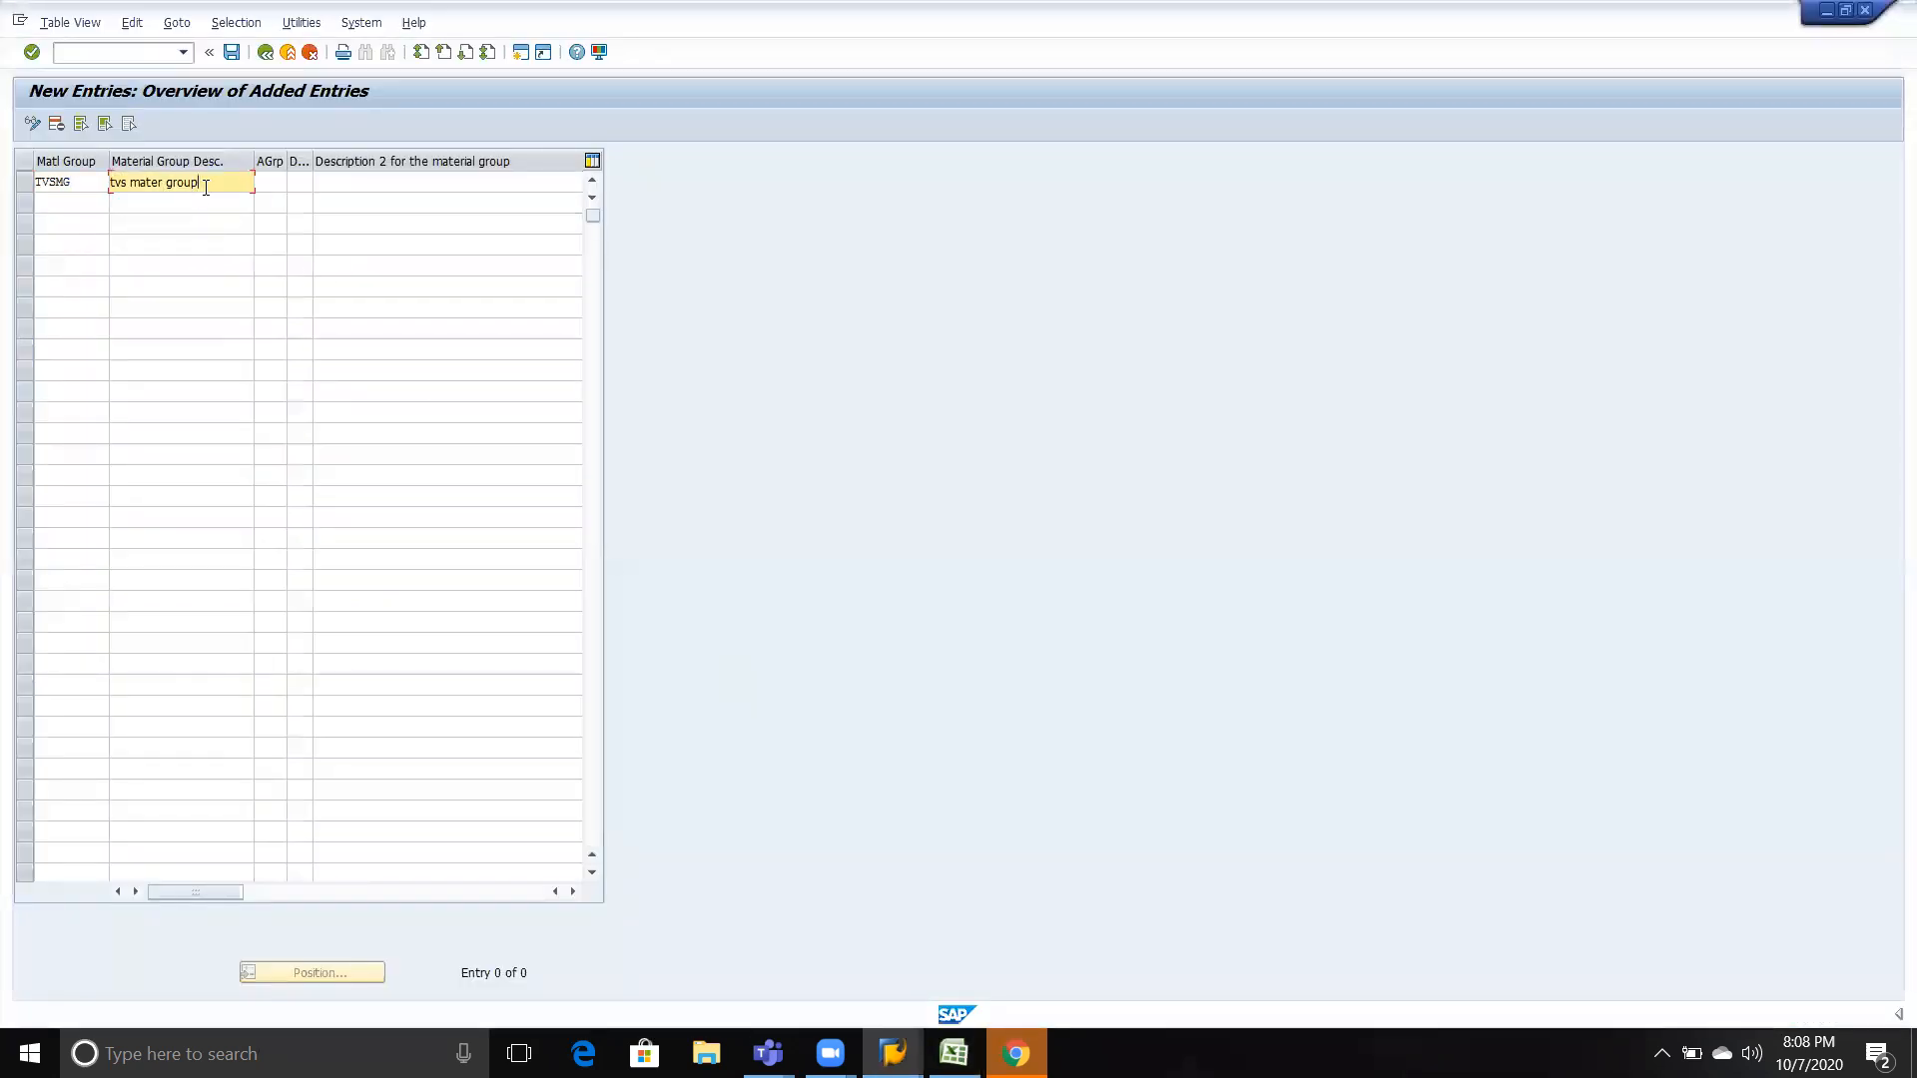
key(Return)
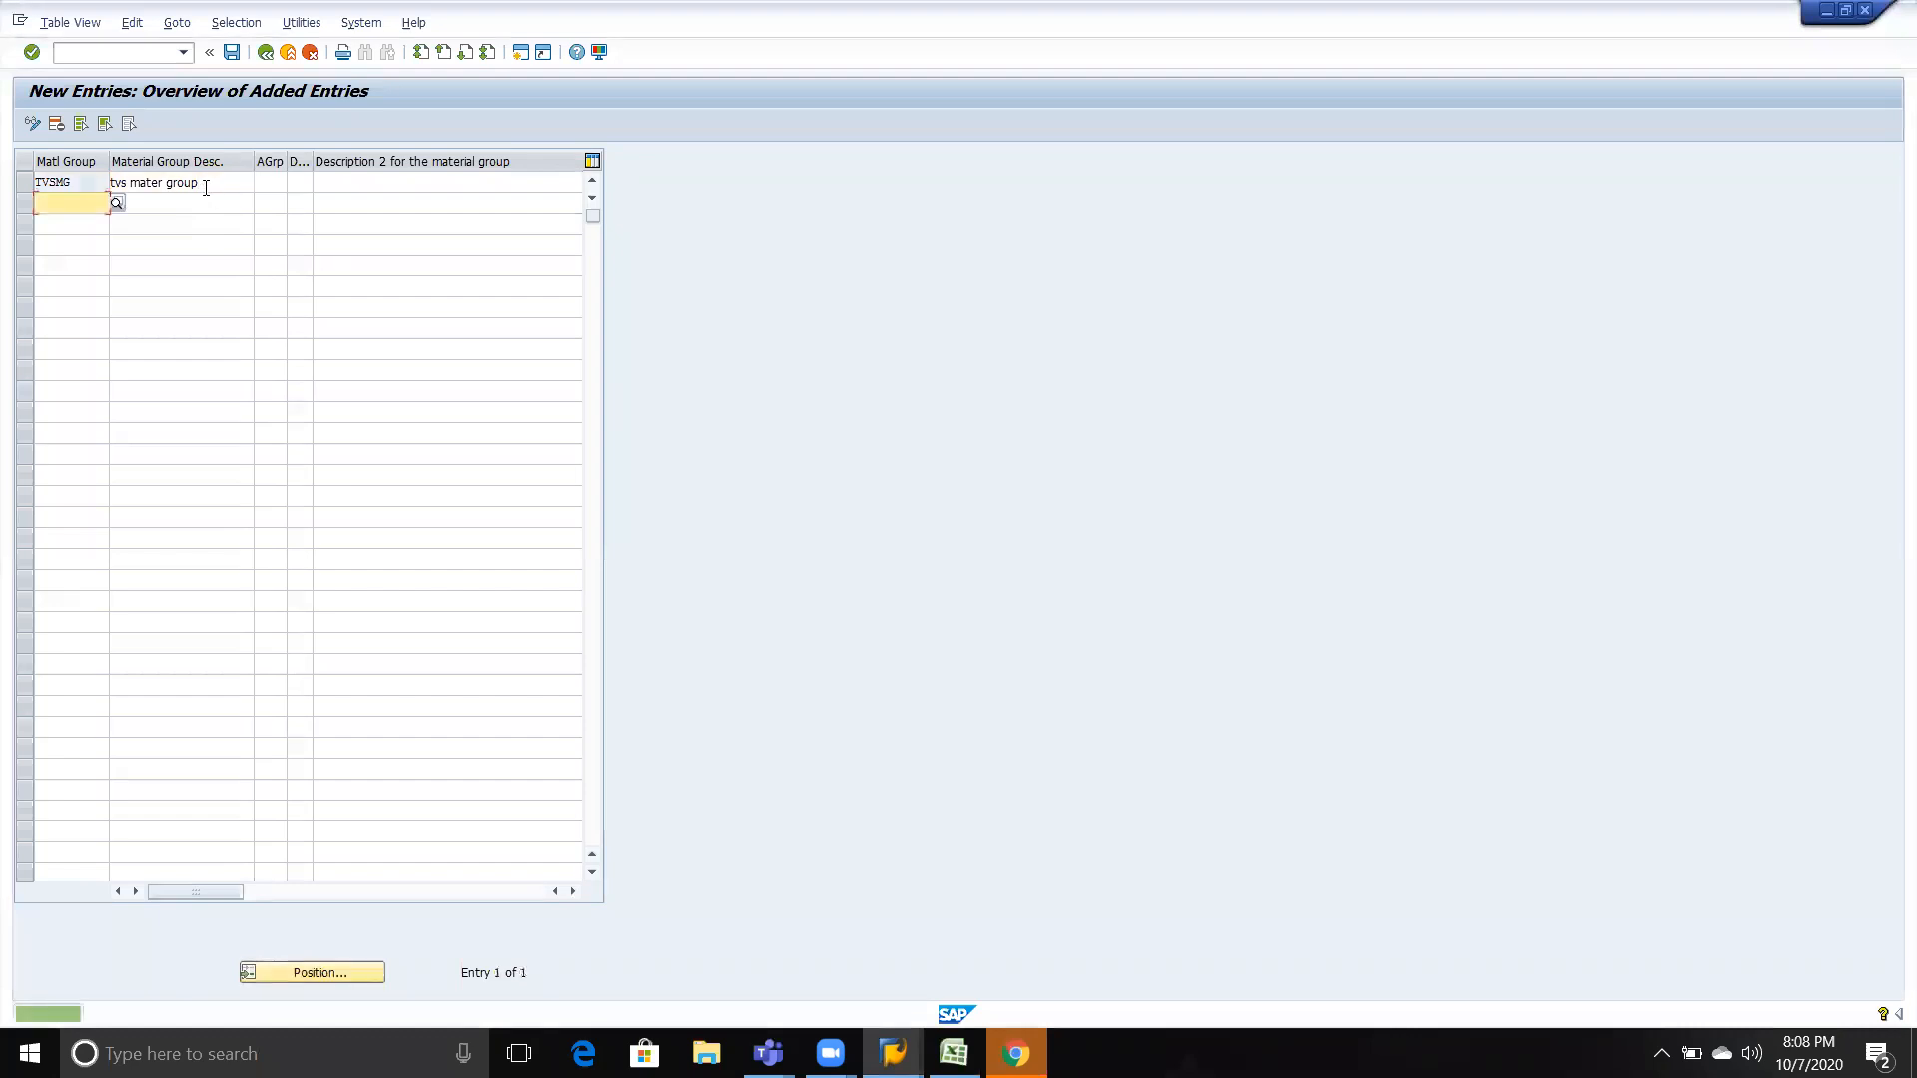
key(ctrl+s)
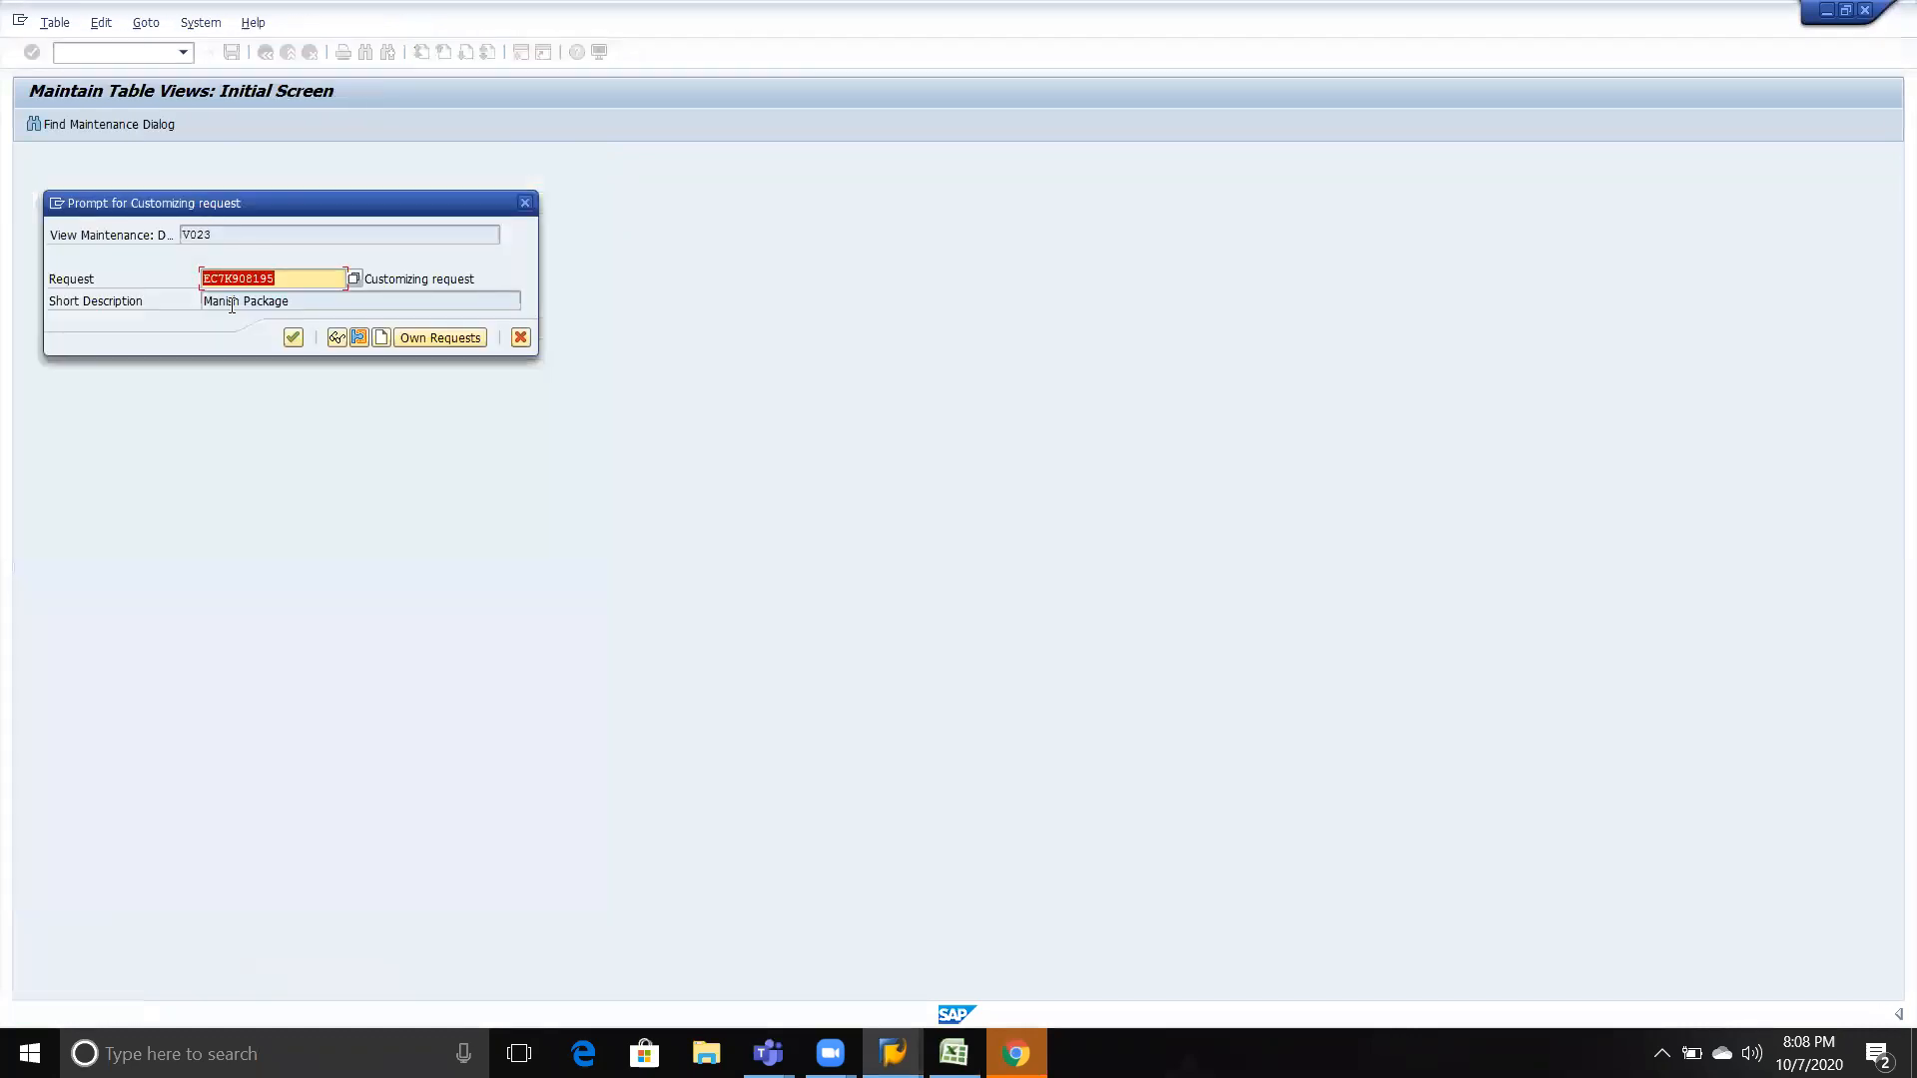
click(293, 339)
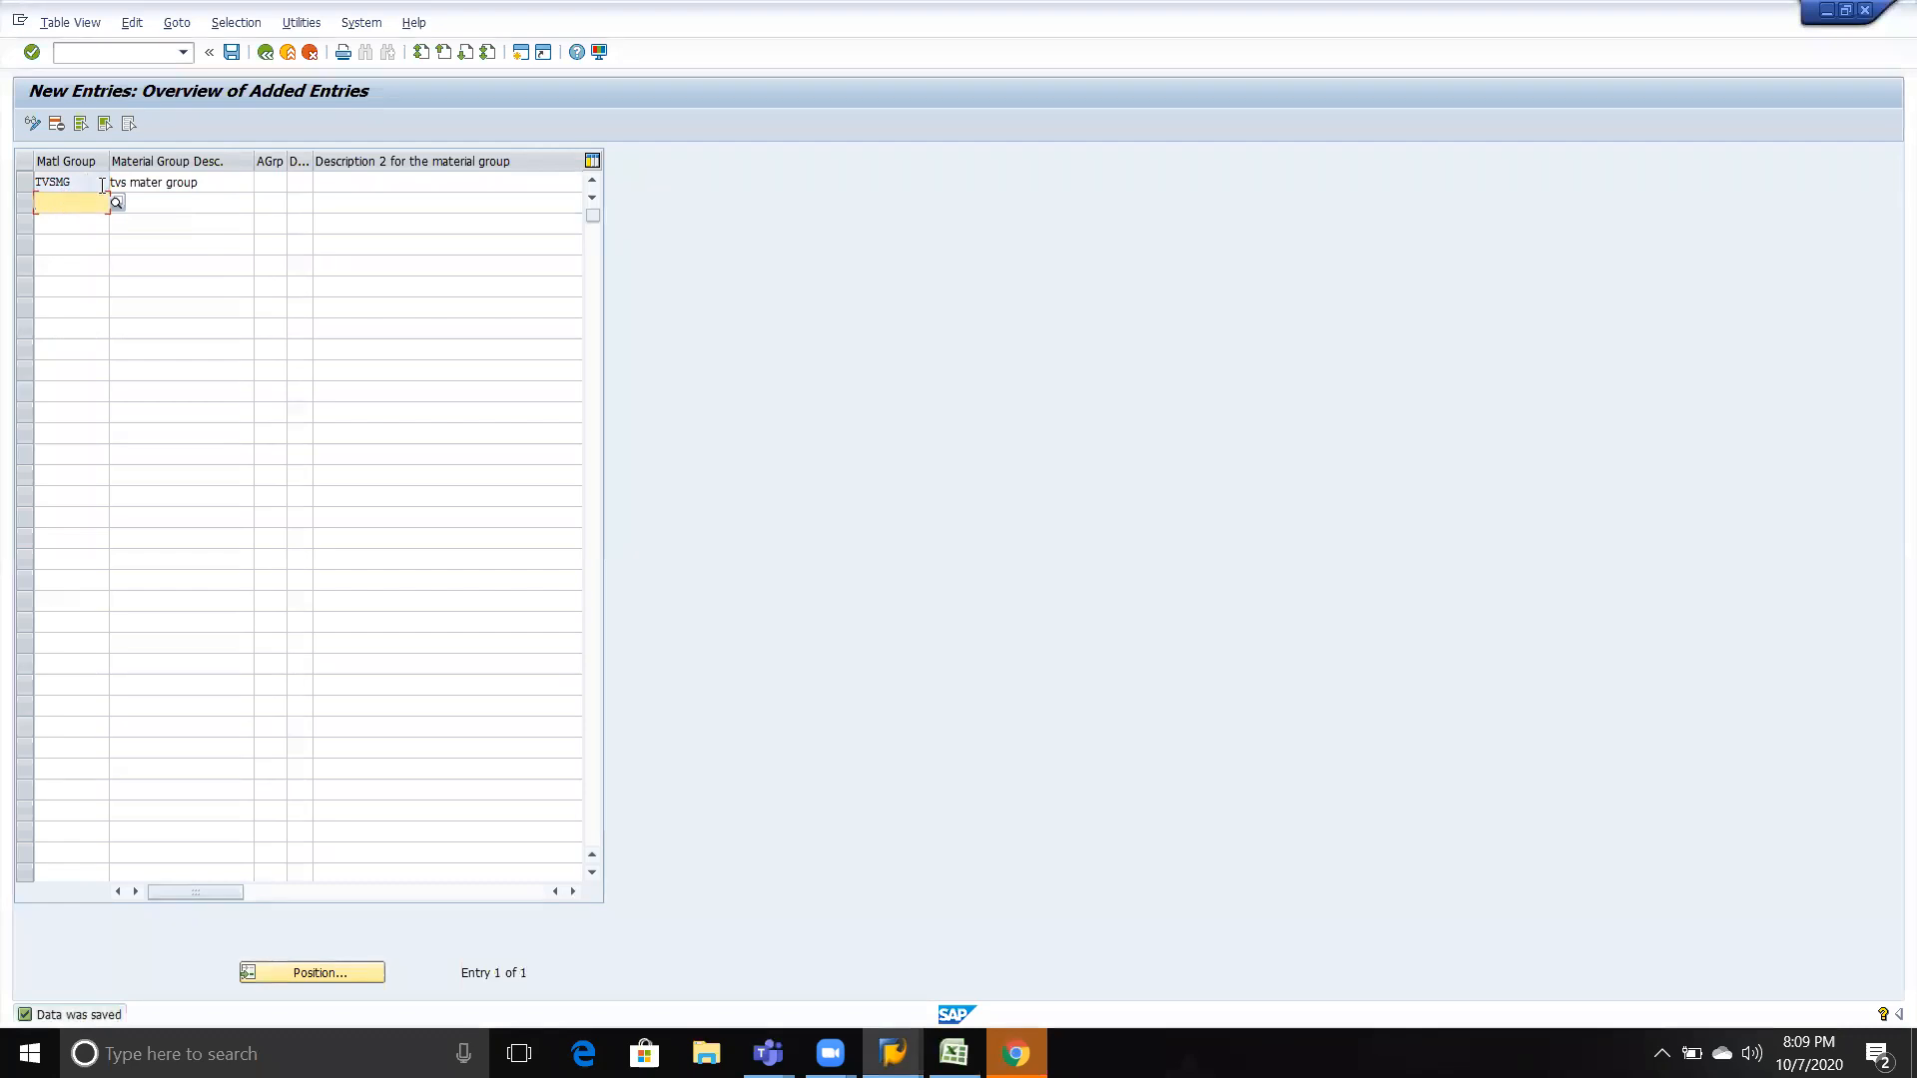
key(alt+Tab)
click(679, 715)
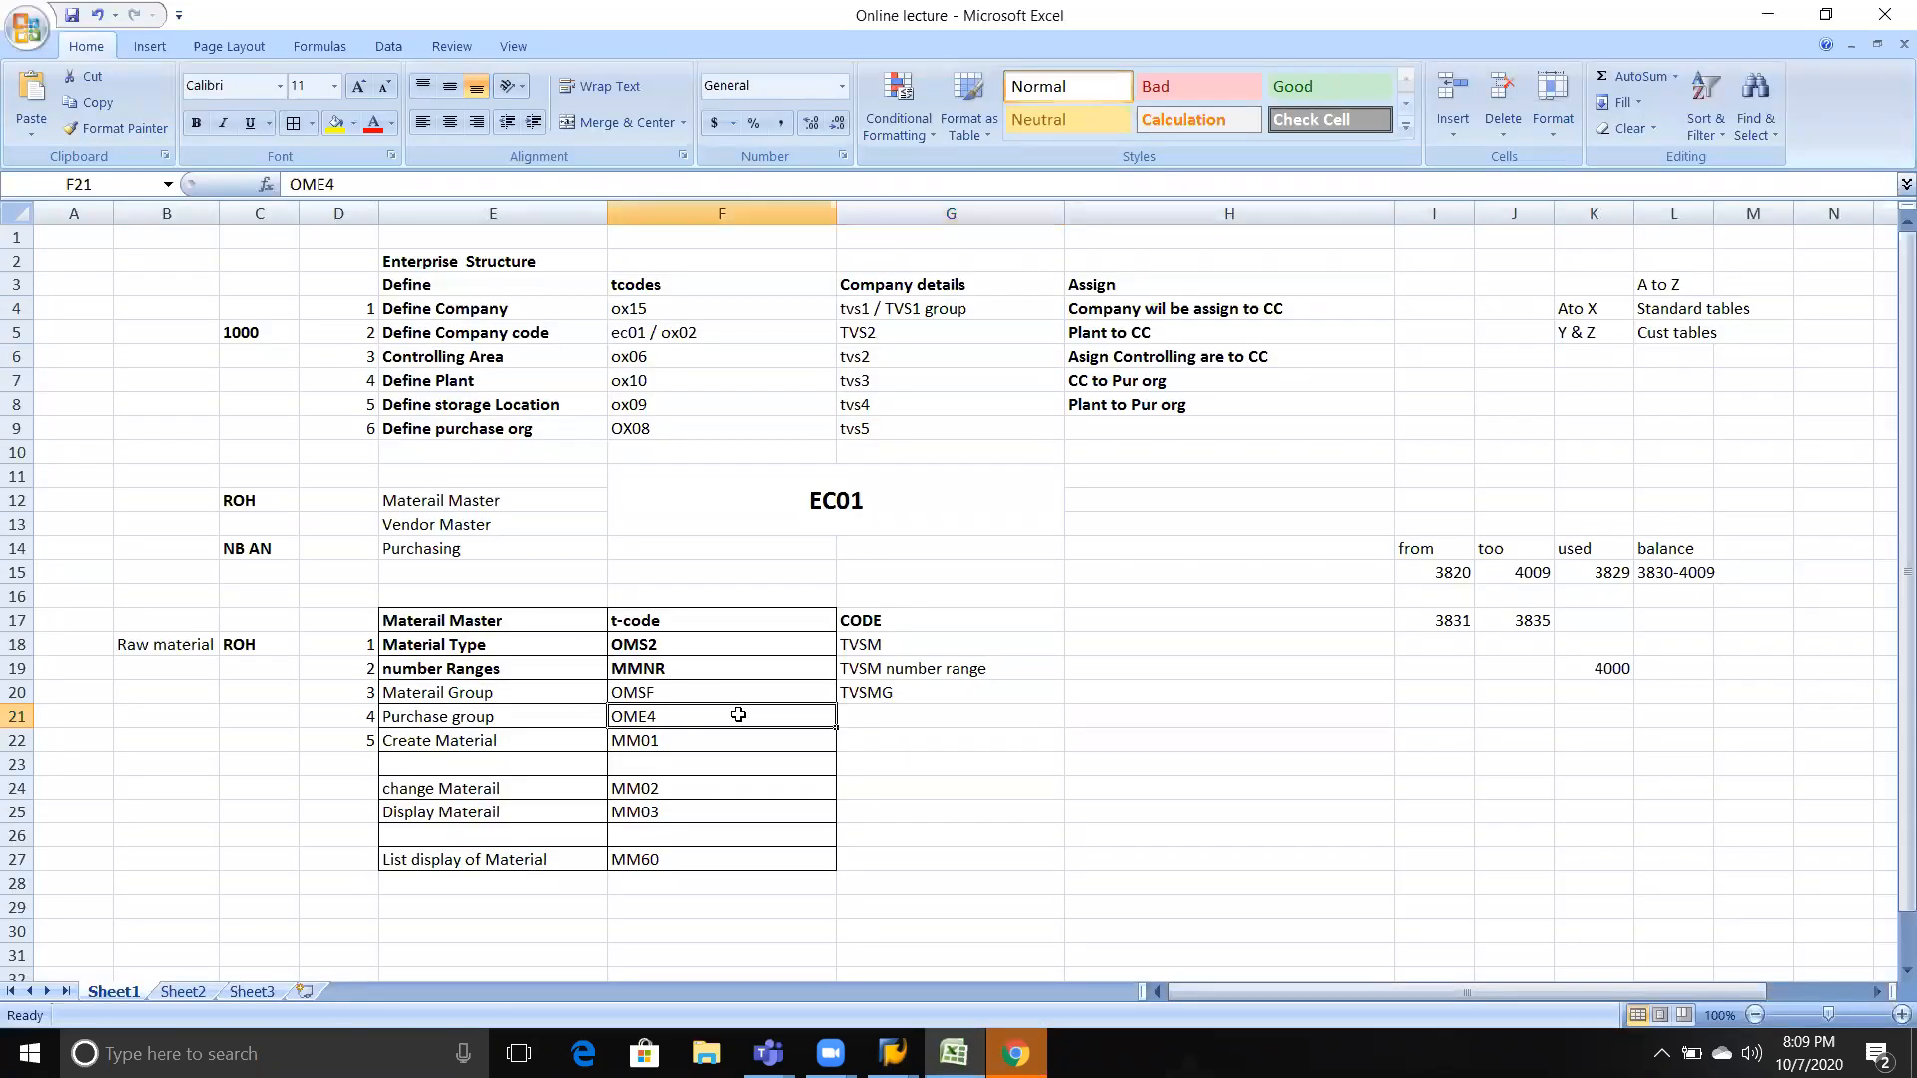
key(alt+Tab)
click(88, 53)
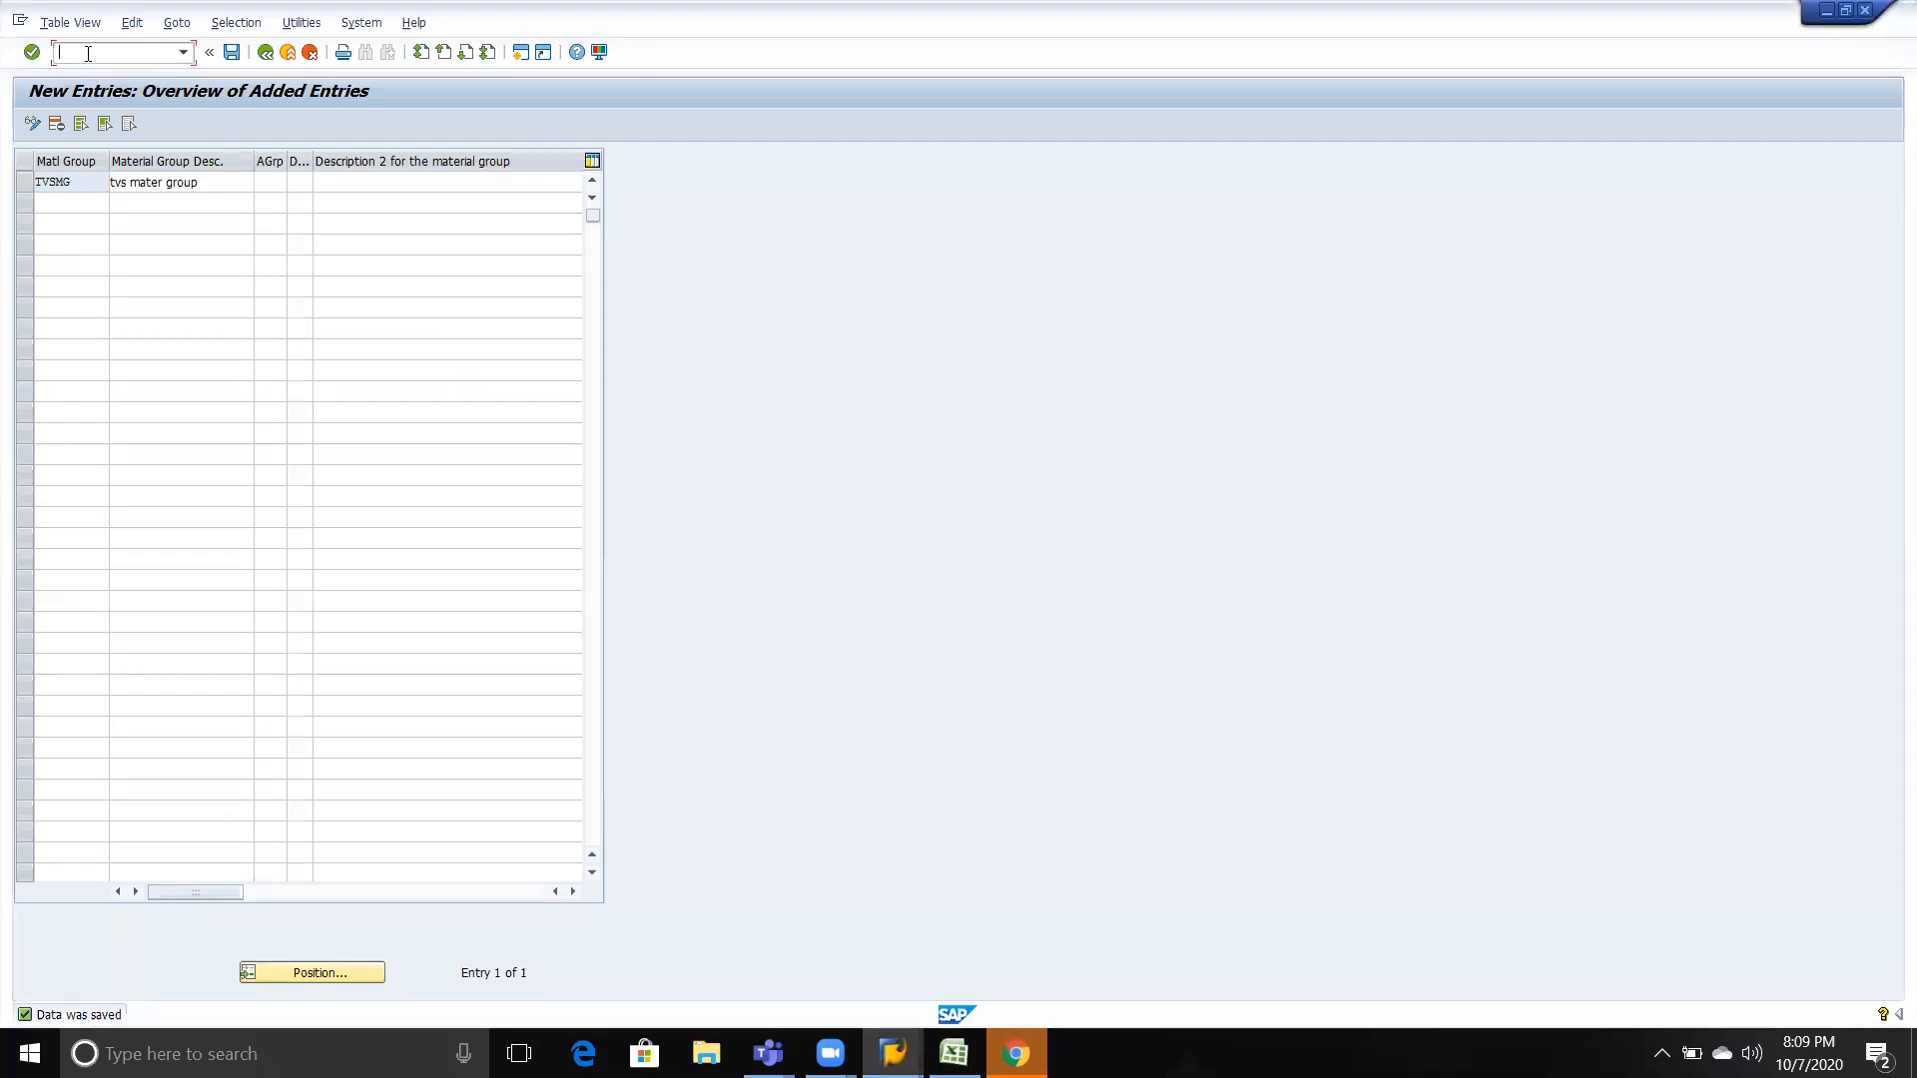
text(/nom)
key(alt+Tab)
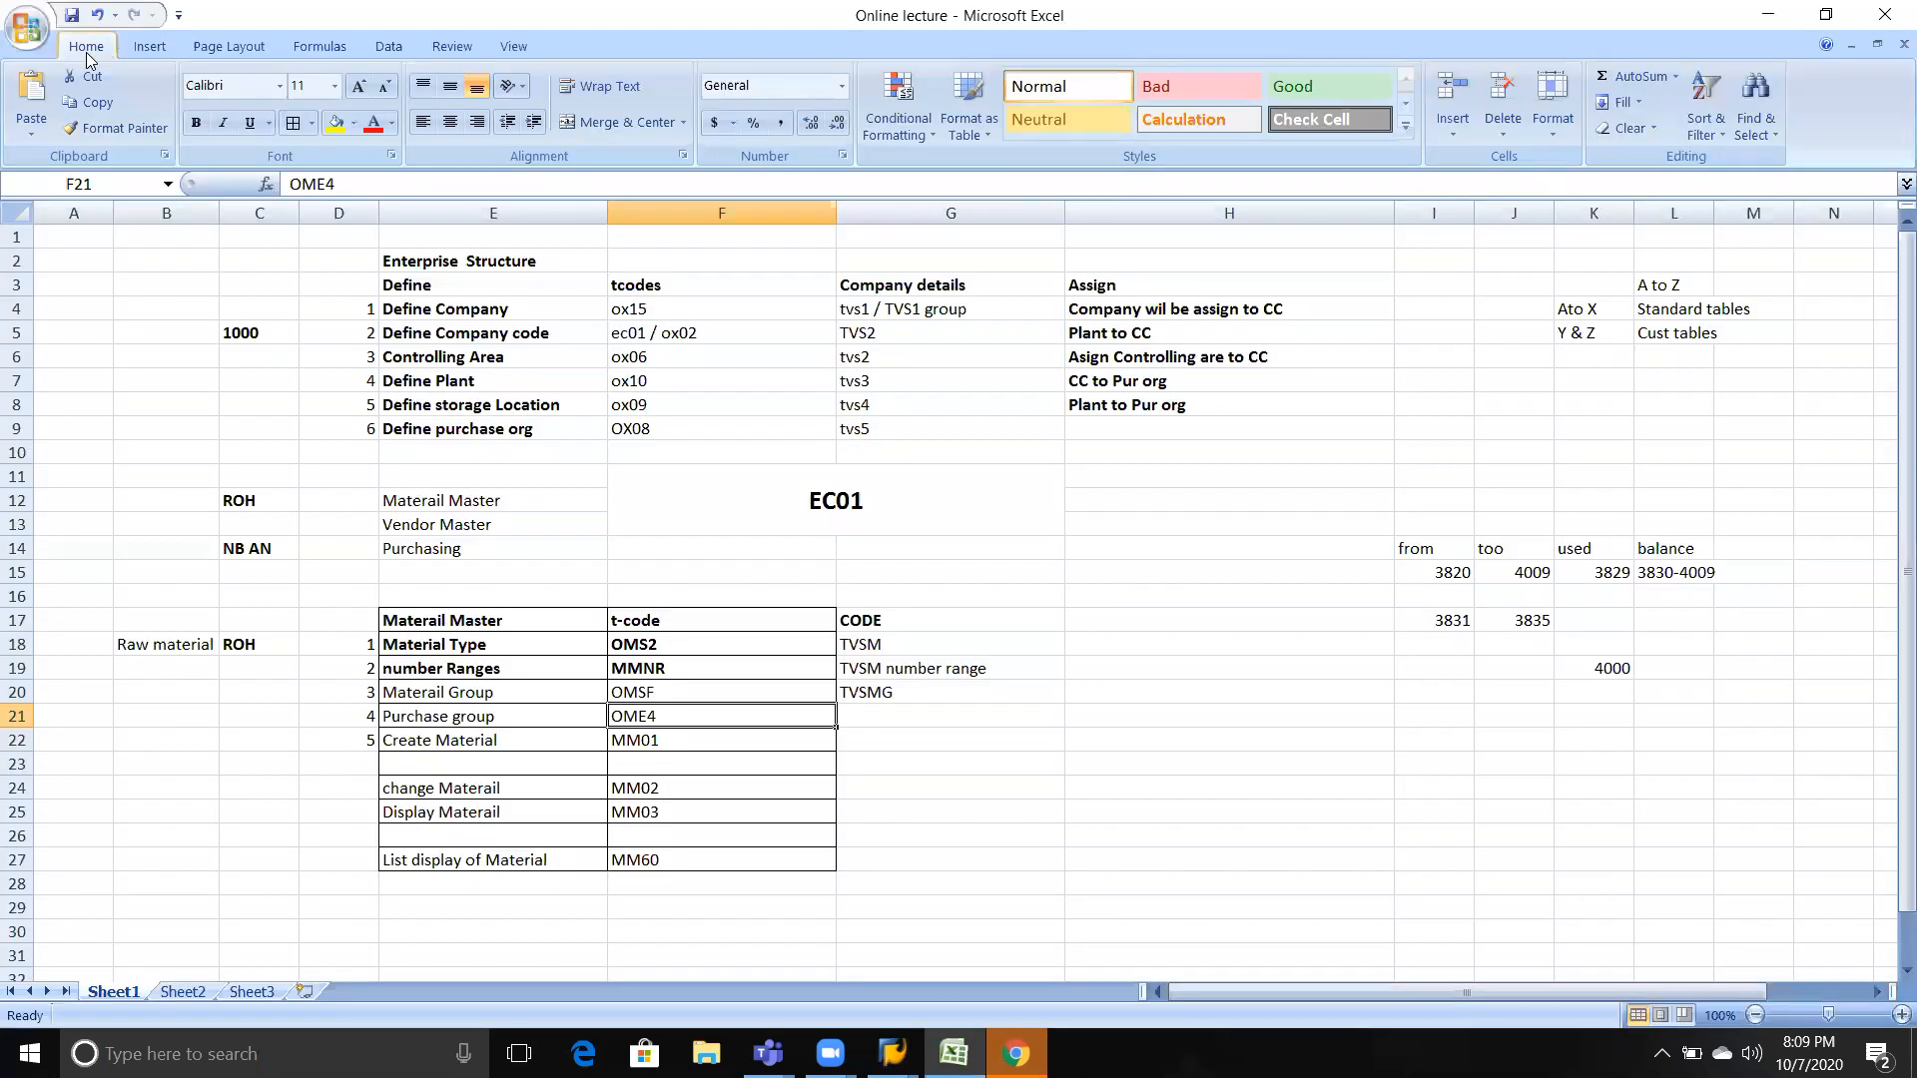
key(alt+Tab)
text(e4)
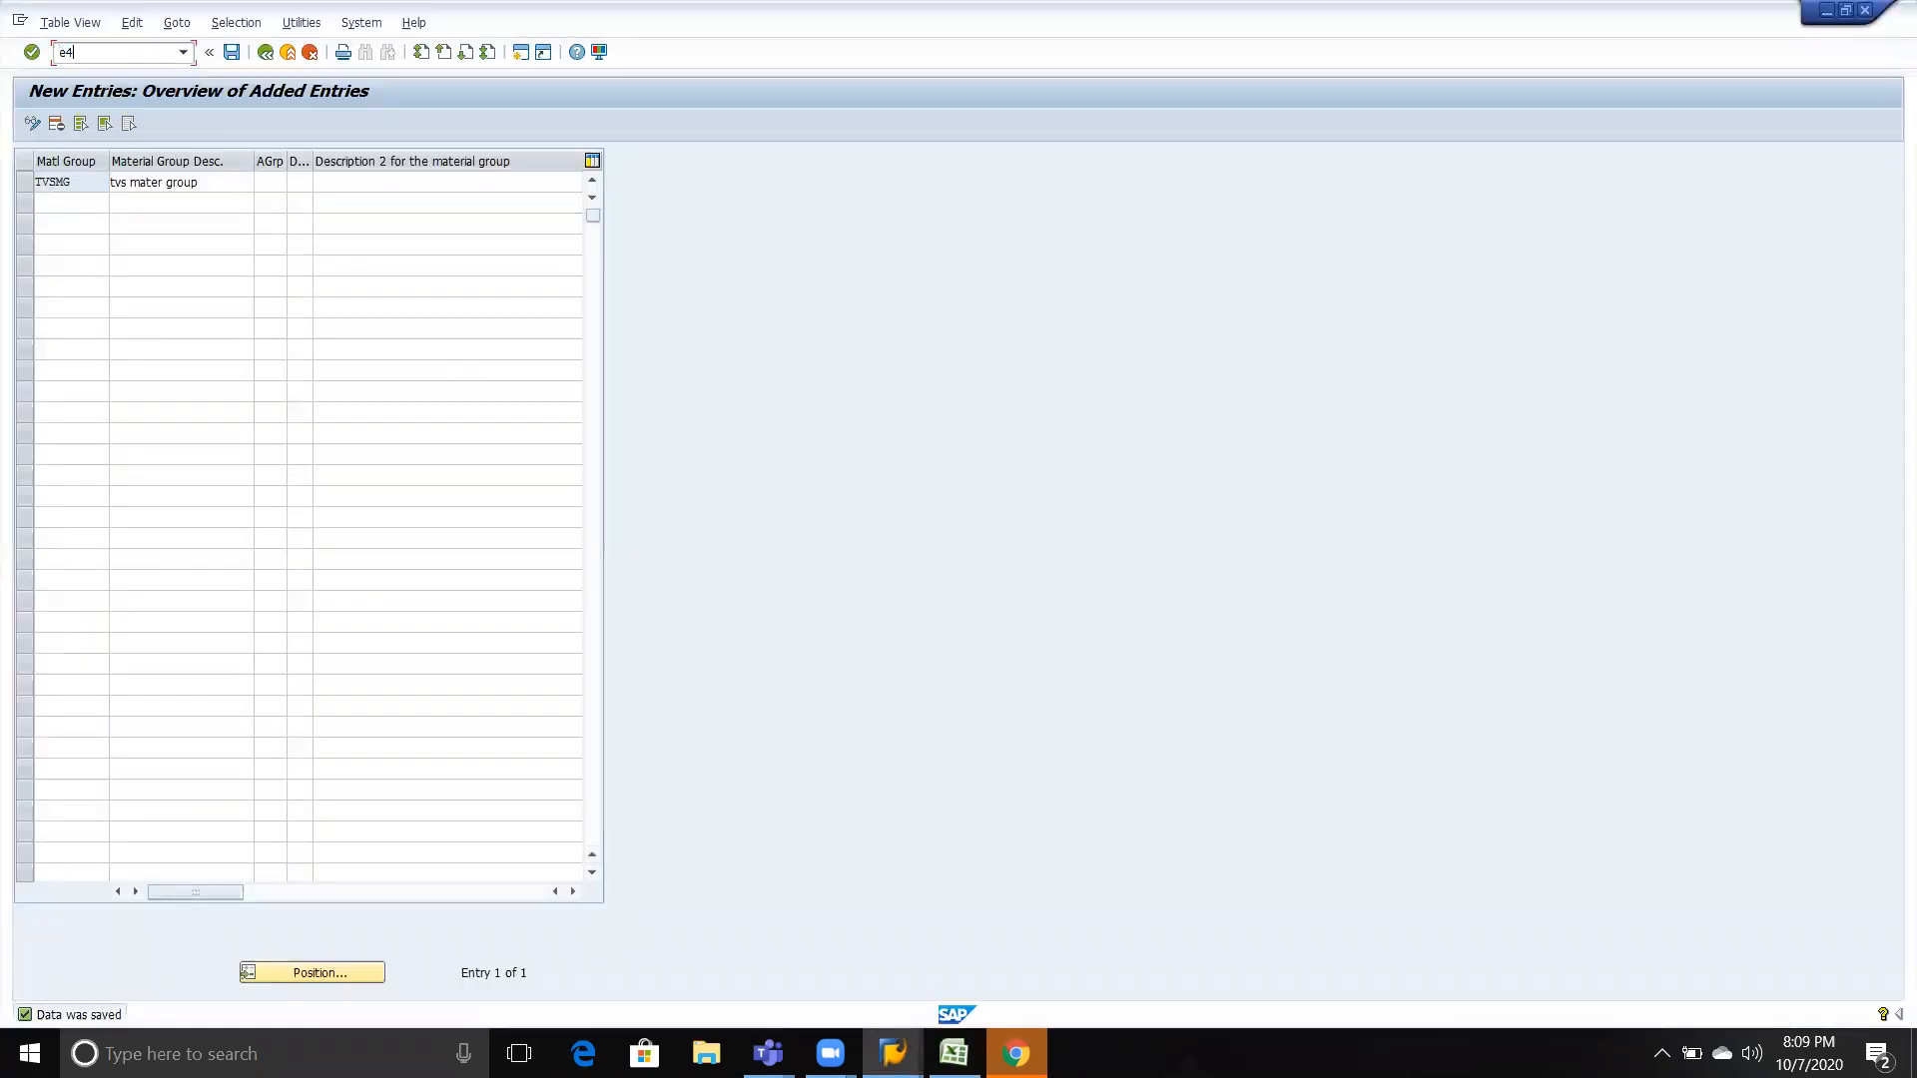
key(BackSpace)
key(BackSpace)
key(alt+Tab)
Make the "Materail Group" and "OMSF" cells in row 20 of the Excel workbook bold.
click(703, 639)
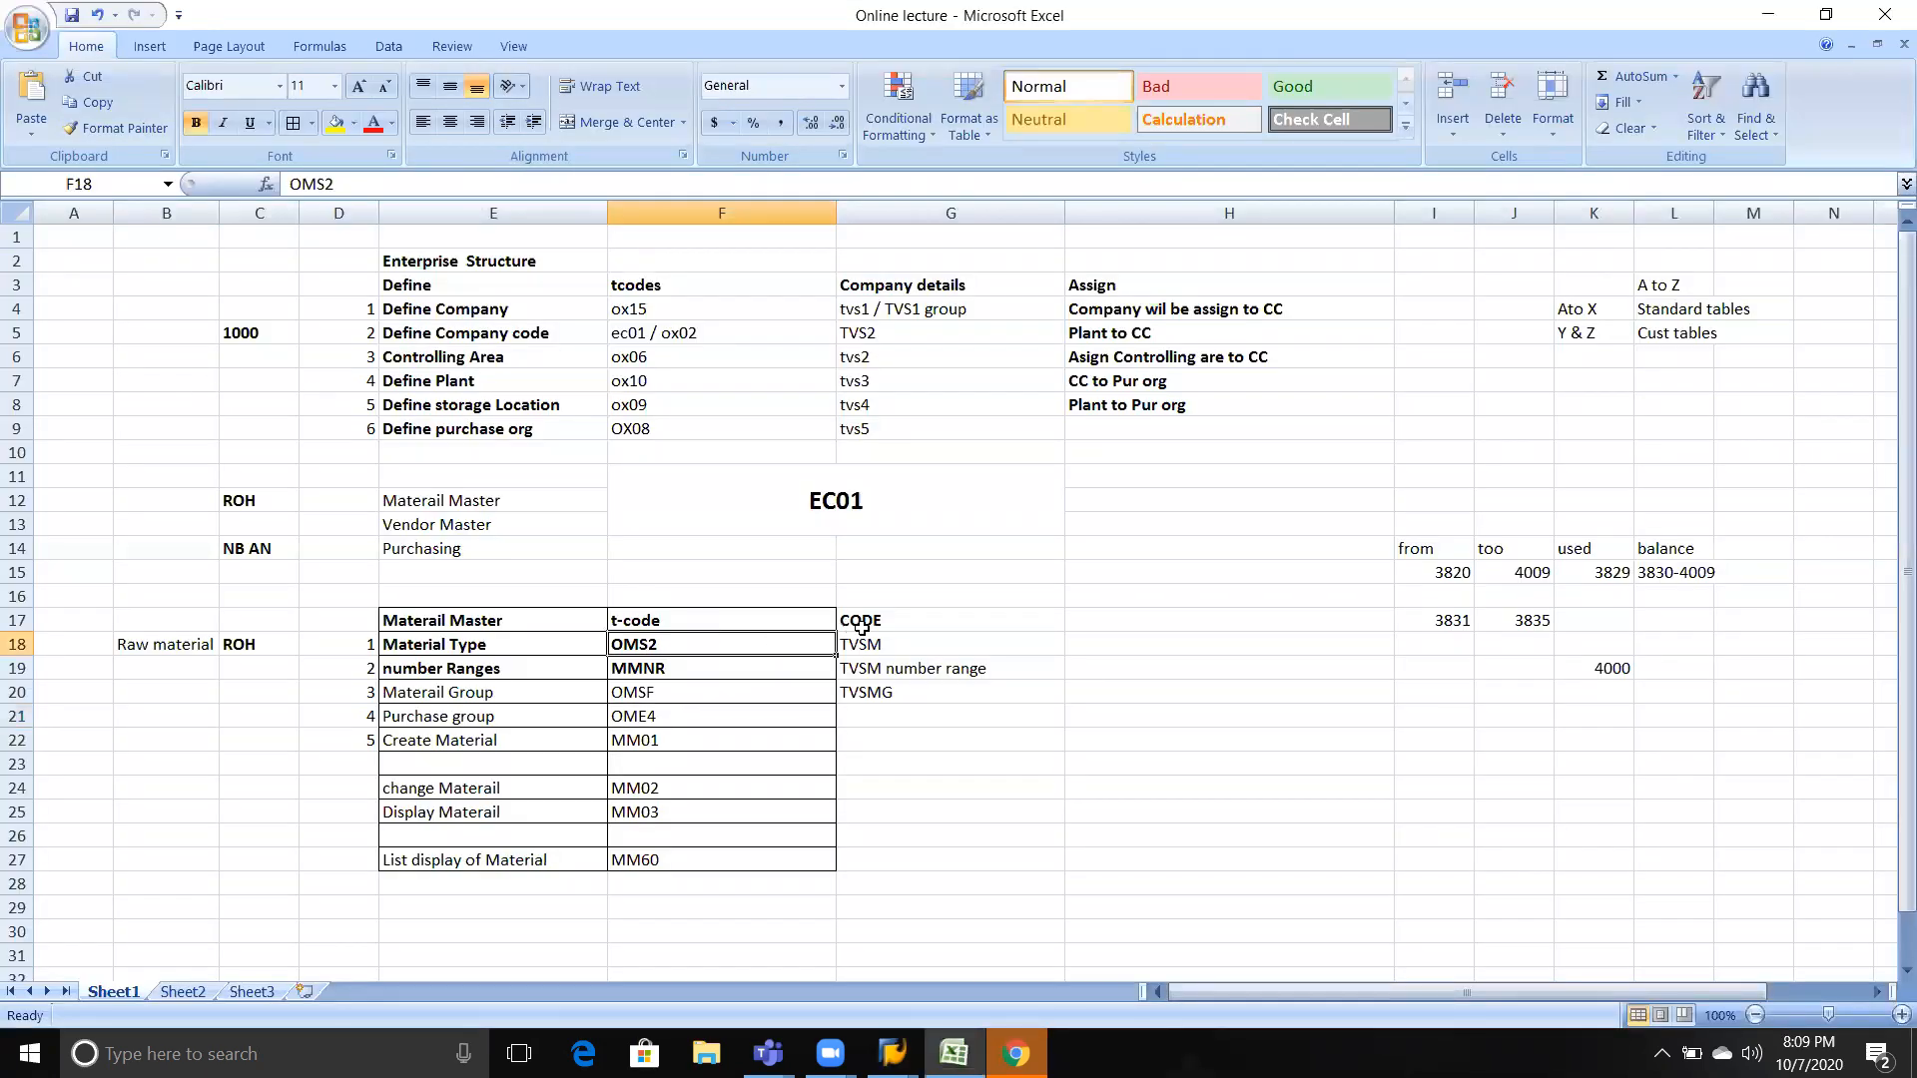
drag(665, 679, 858, 663)
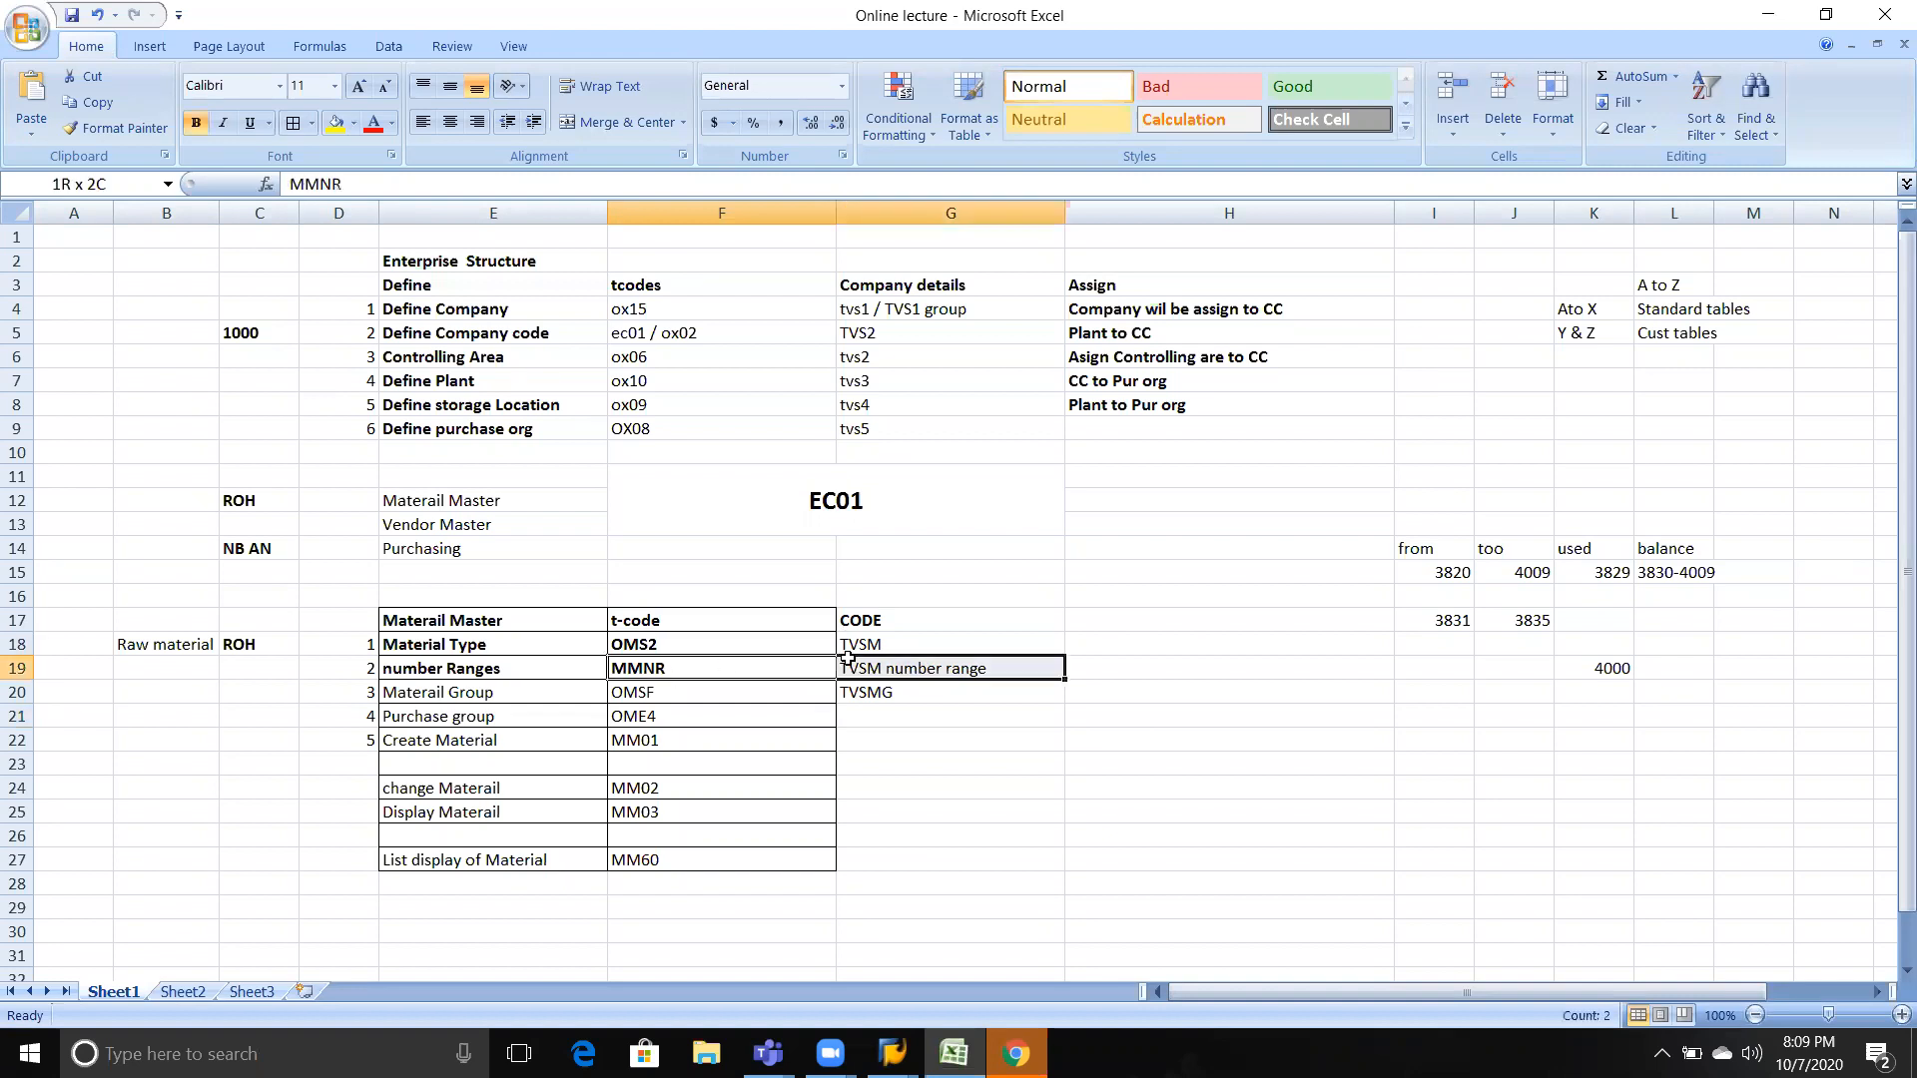
click(494, 689)
drag(494, 689, 756, 684)
key(ctrl+b)
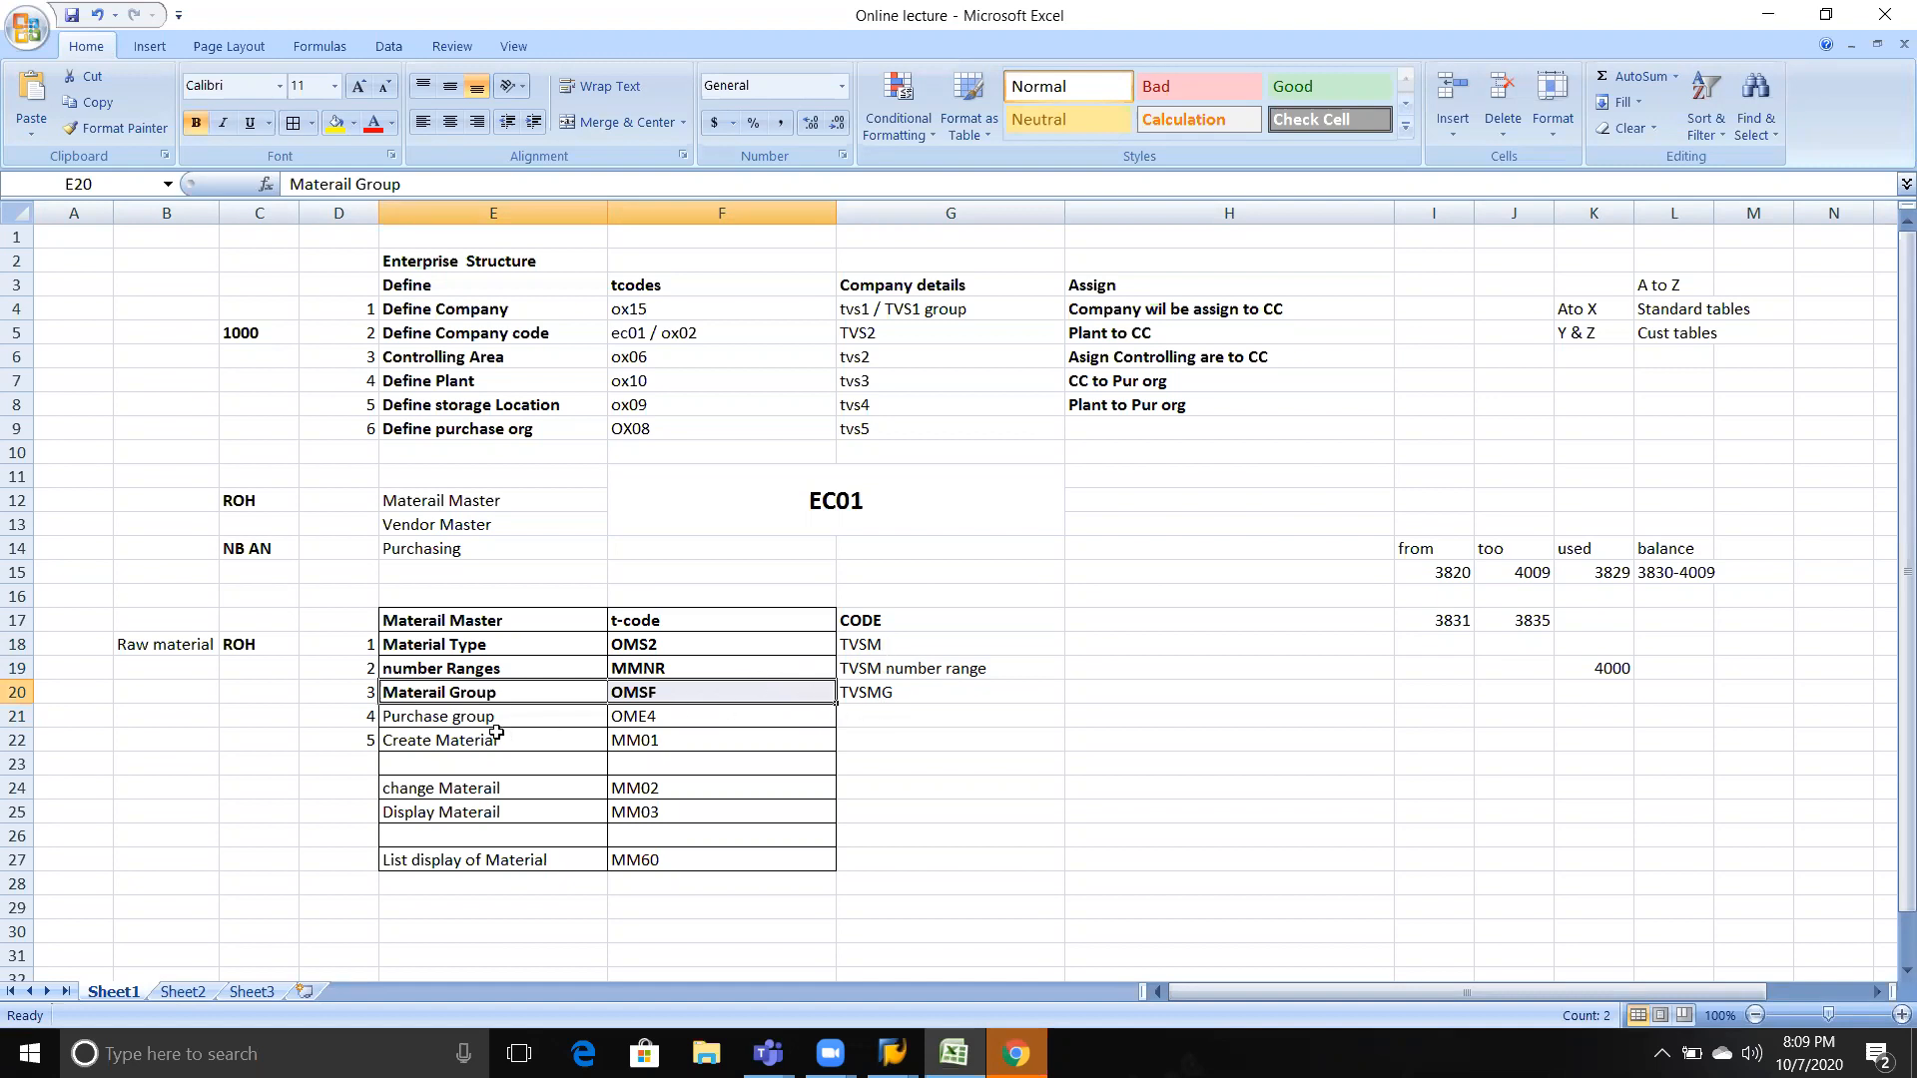
Check the Purchase group t-code in row 21 and start the OME4 transaction in SAP with /nome4.
click(556, 715)
click(643, 713)
key(alt+Tab)
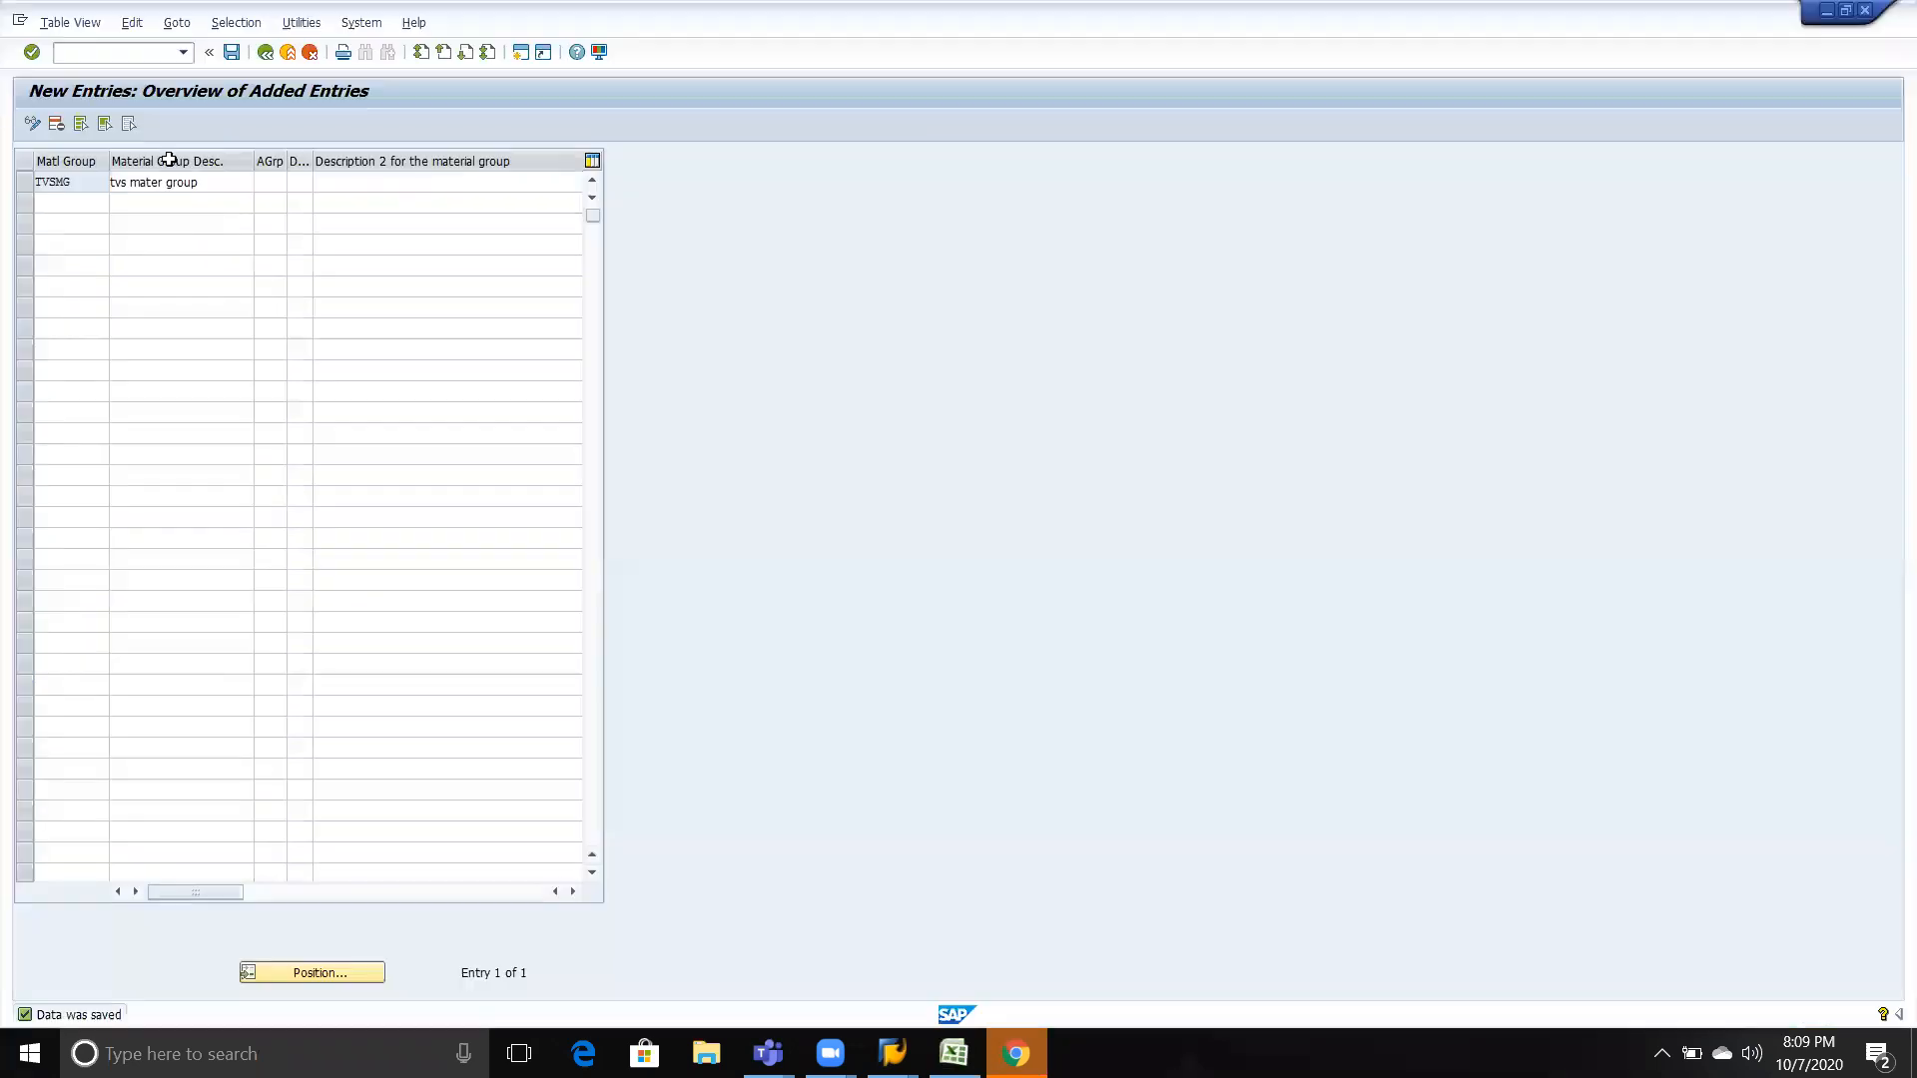
text(/nome4)
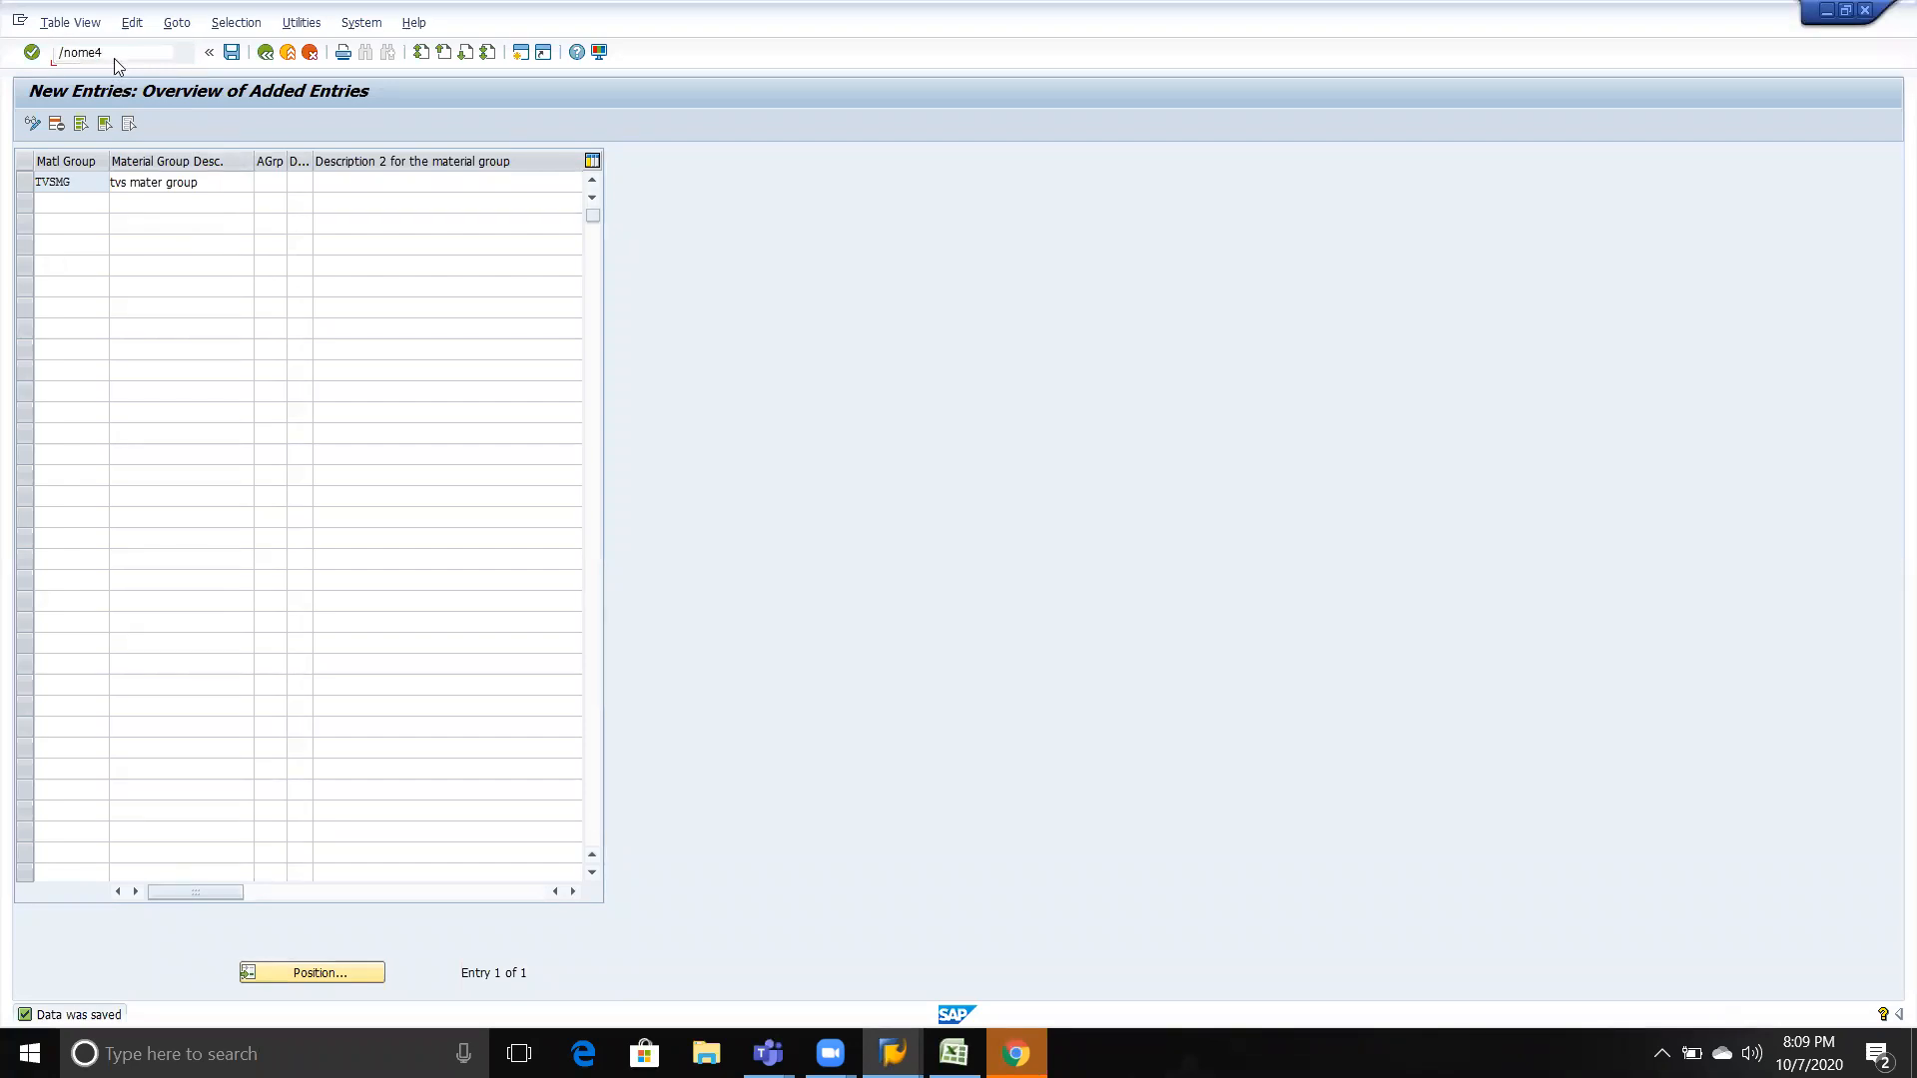
key(Return)
Create the purchasing group TV1 with the description "tv1 pur group" and save it under the proposed customizing request.
click(88, 124)
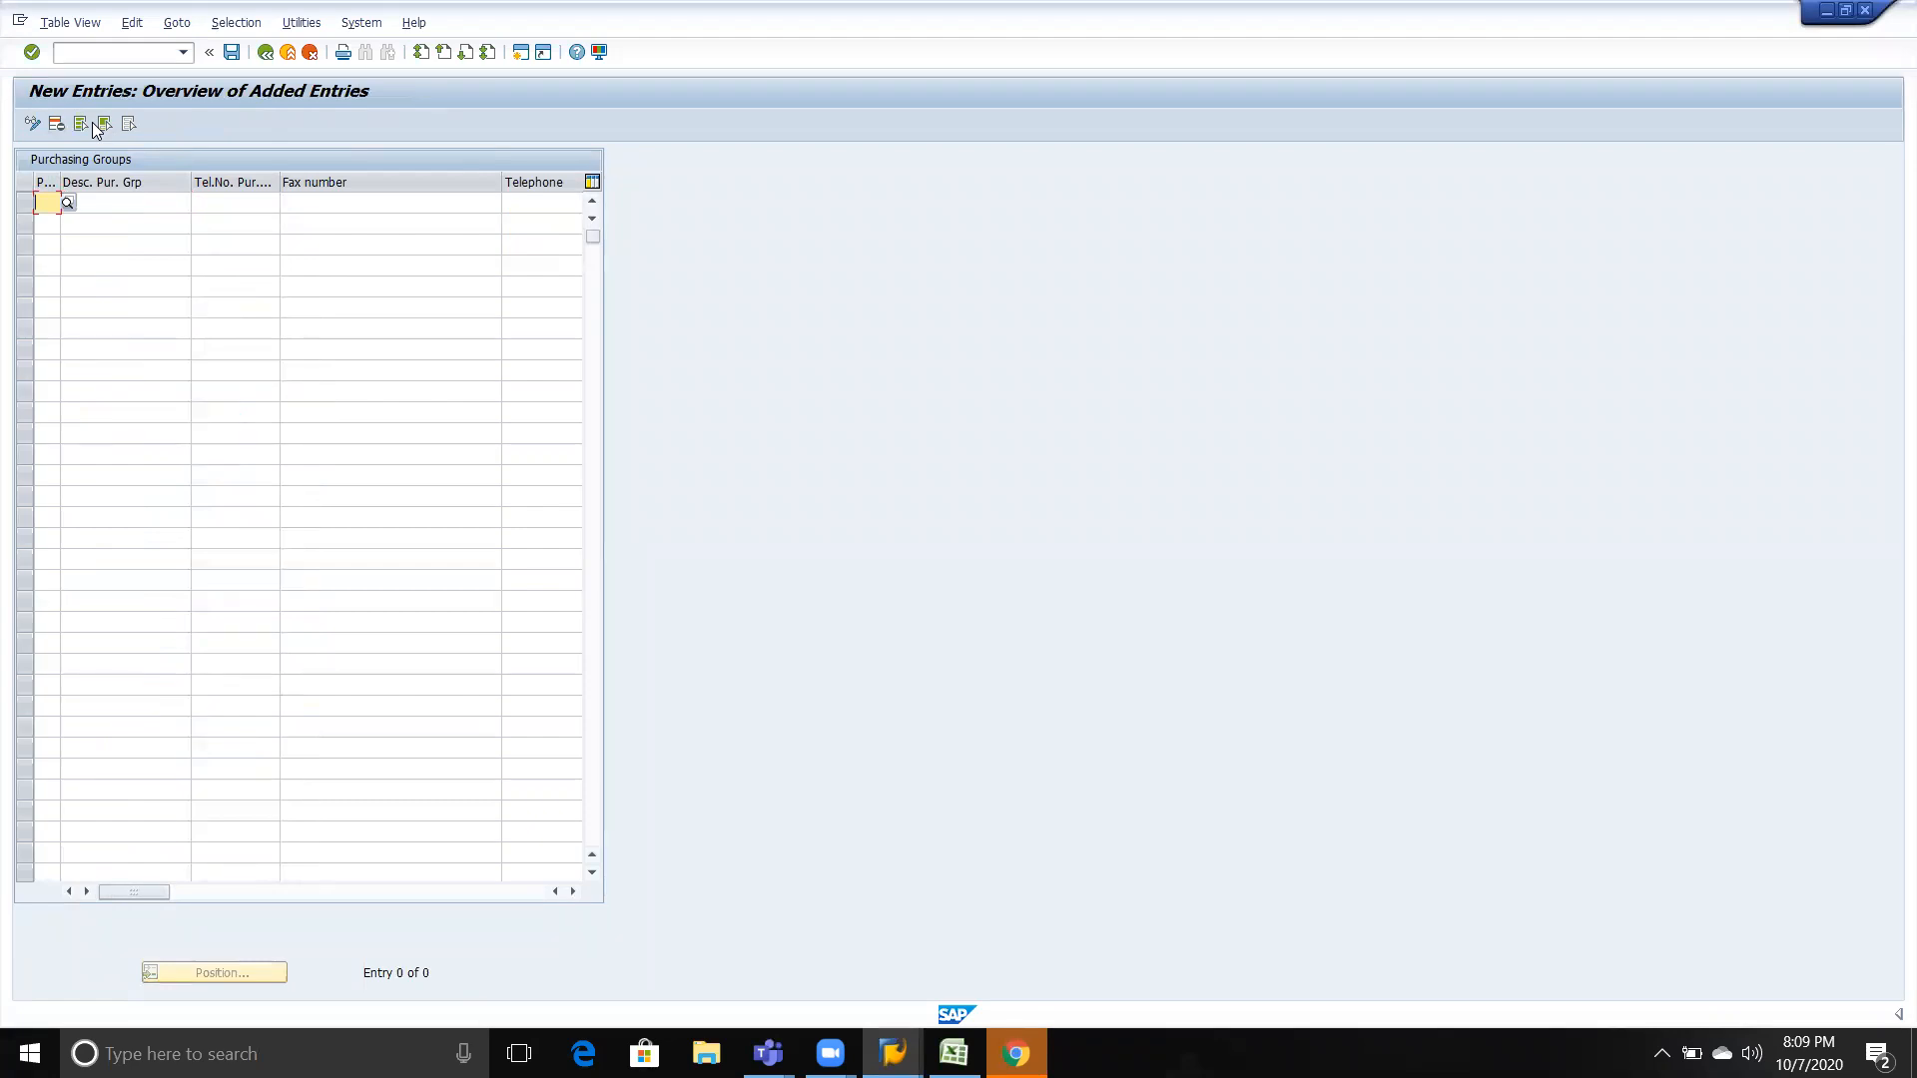
text(tv1)
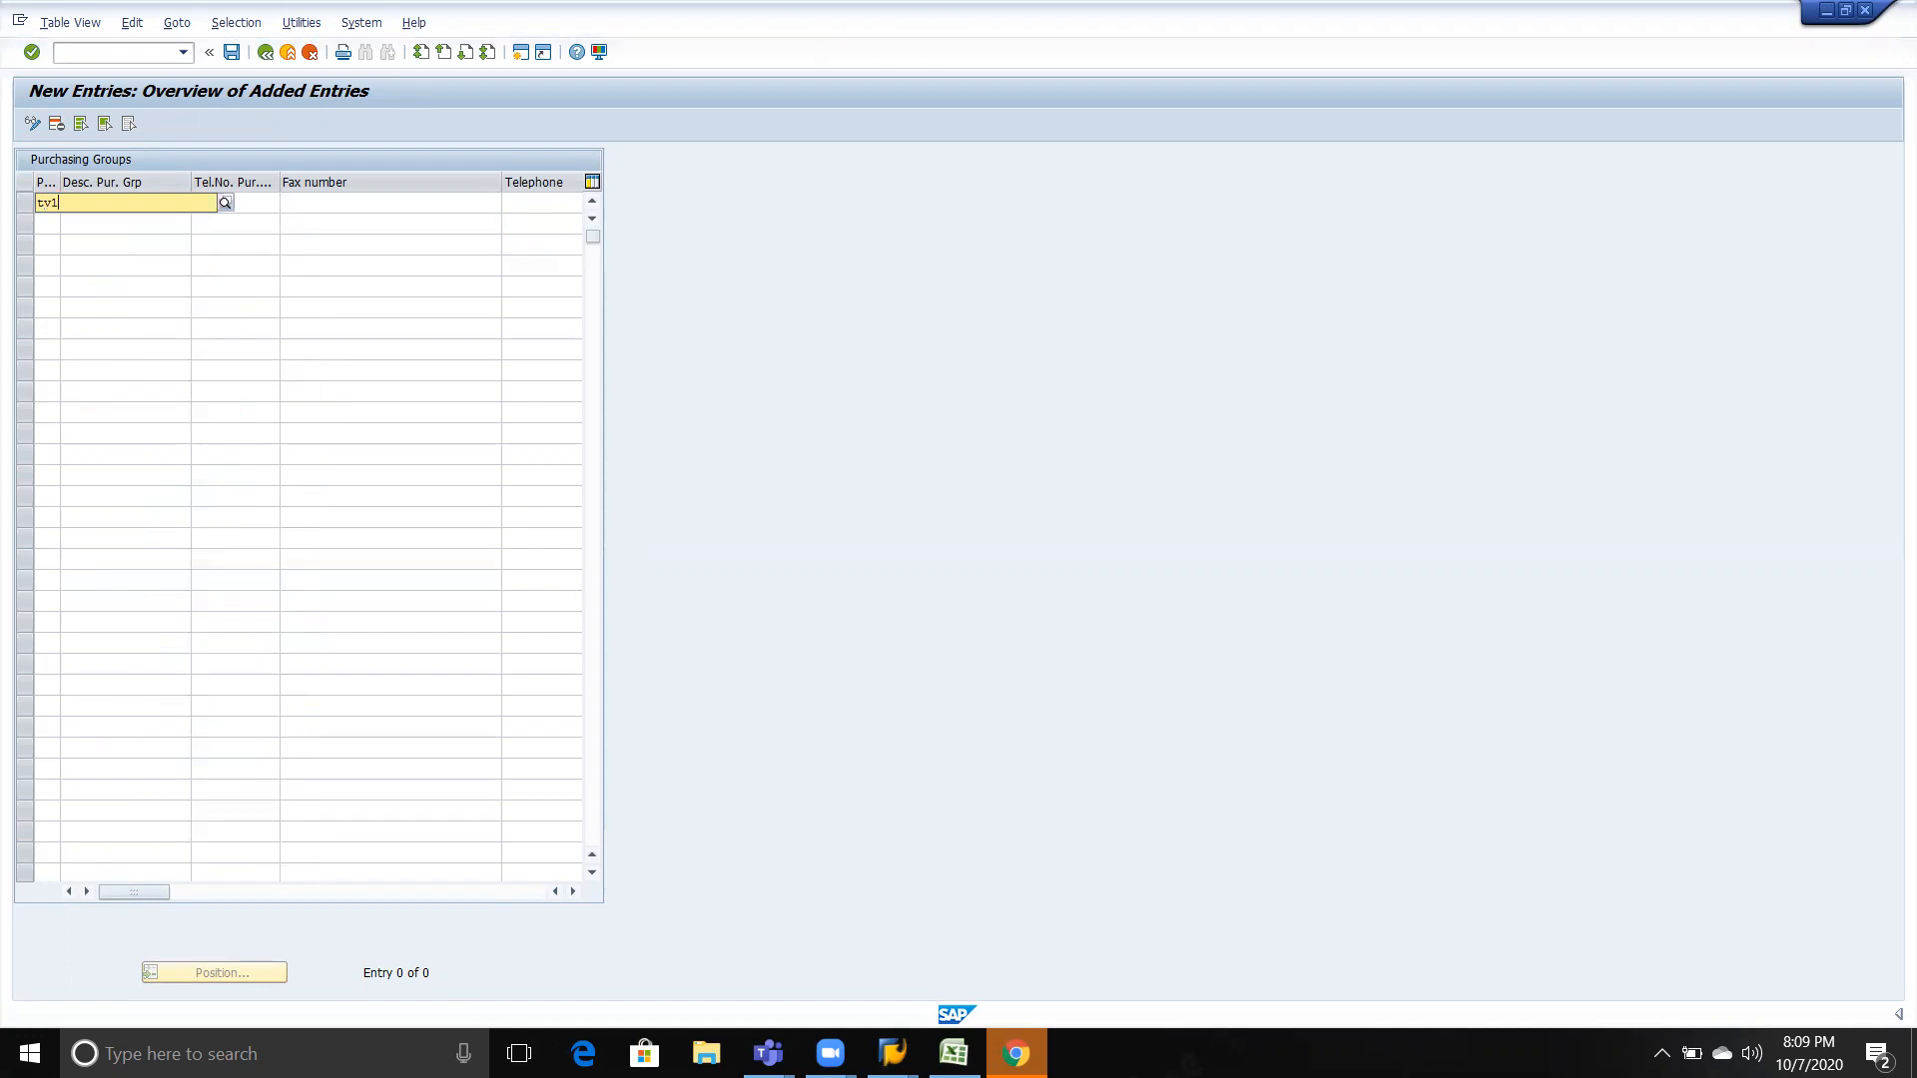
key(Tab)
text(tvs)
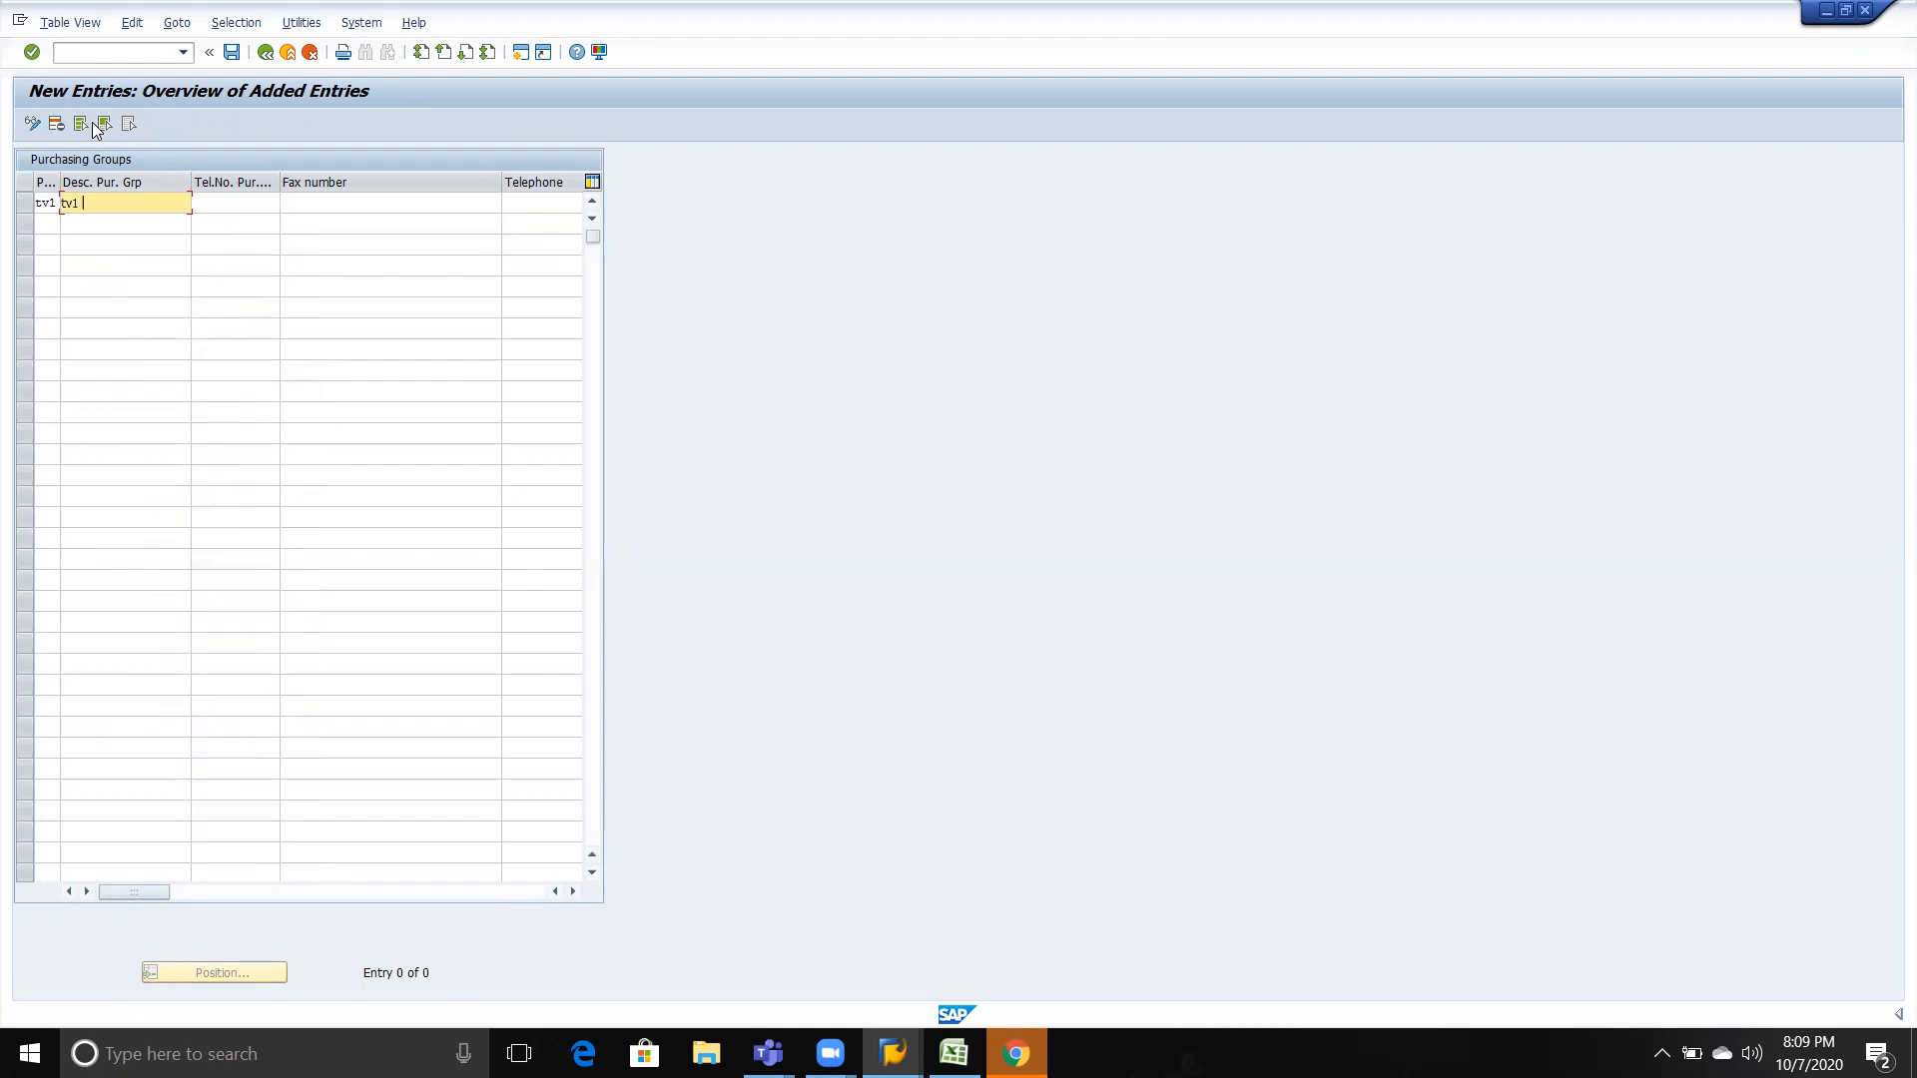
text( pur g)
text(roup)
key(Return)
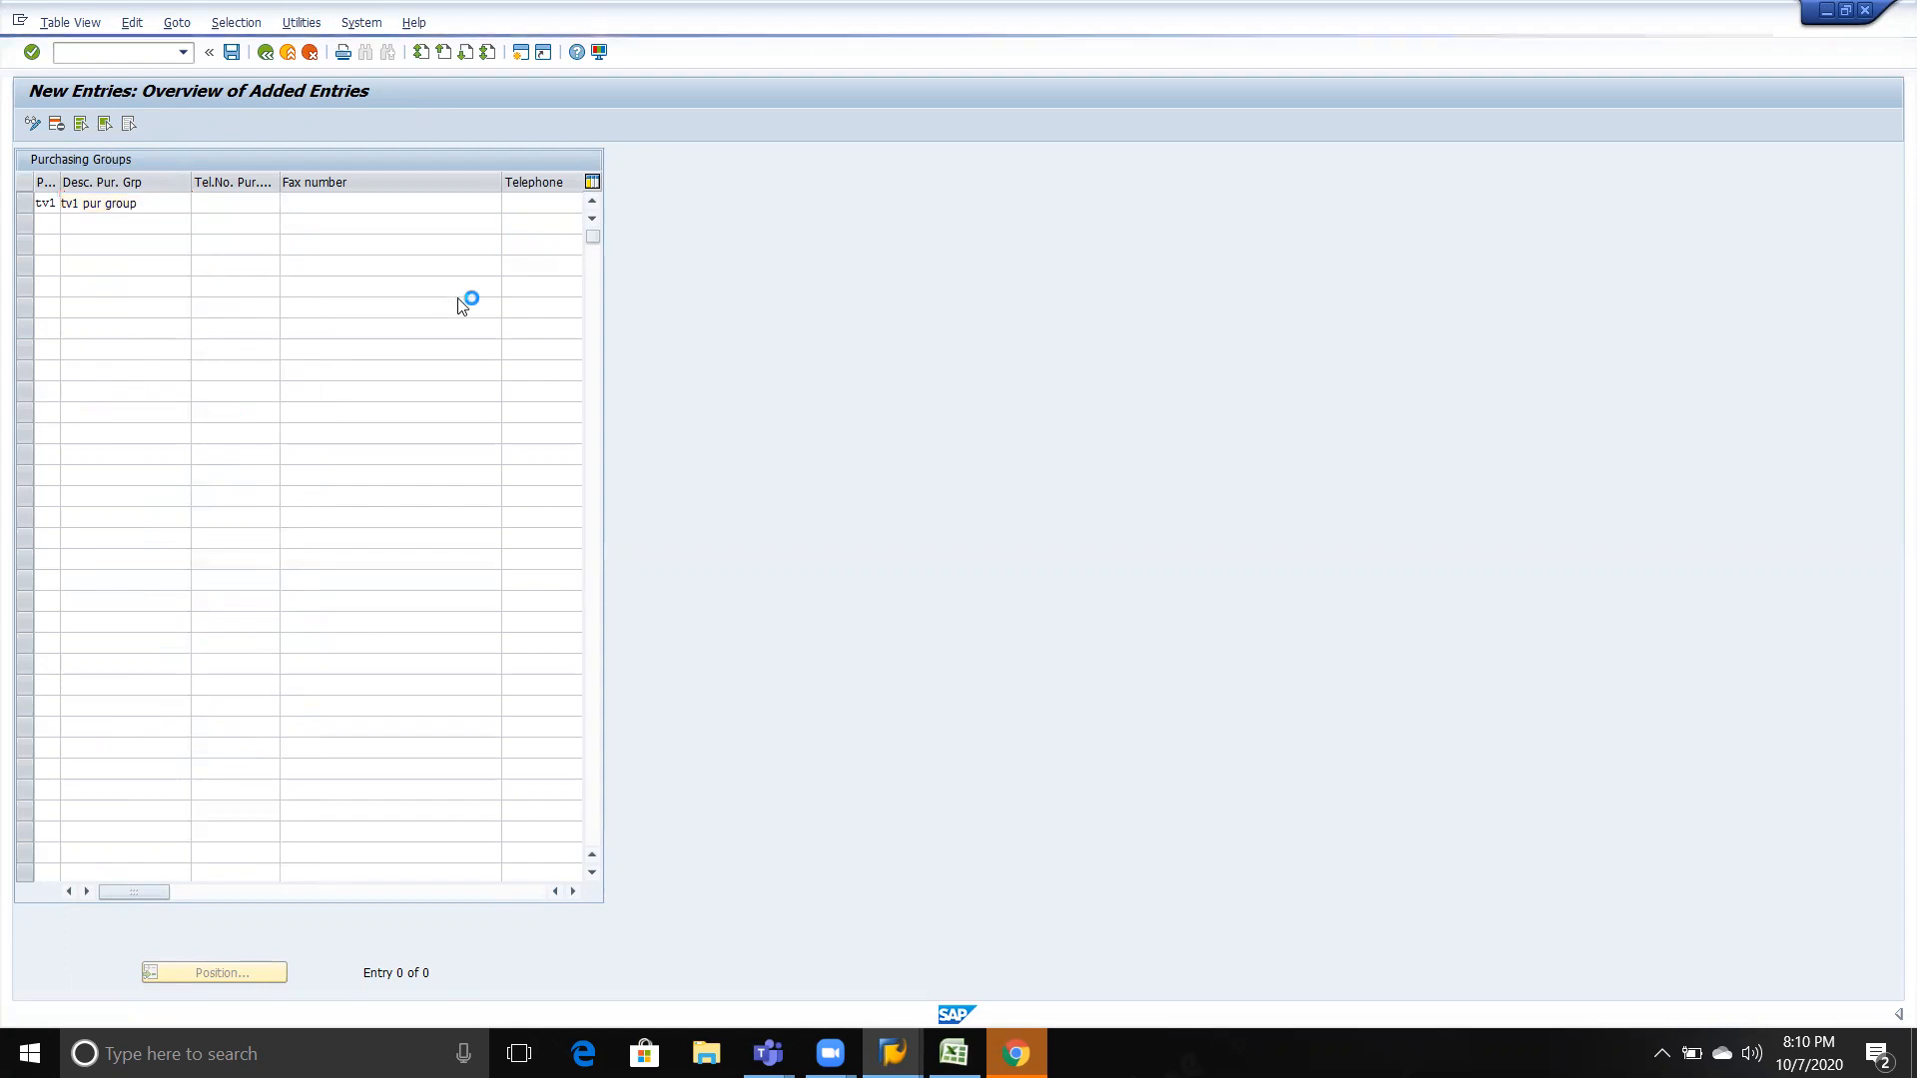
key(ctrl+s)
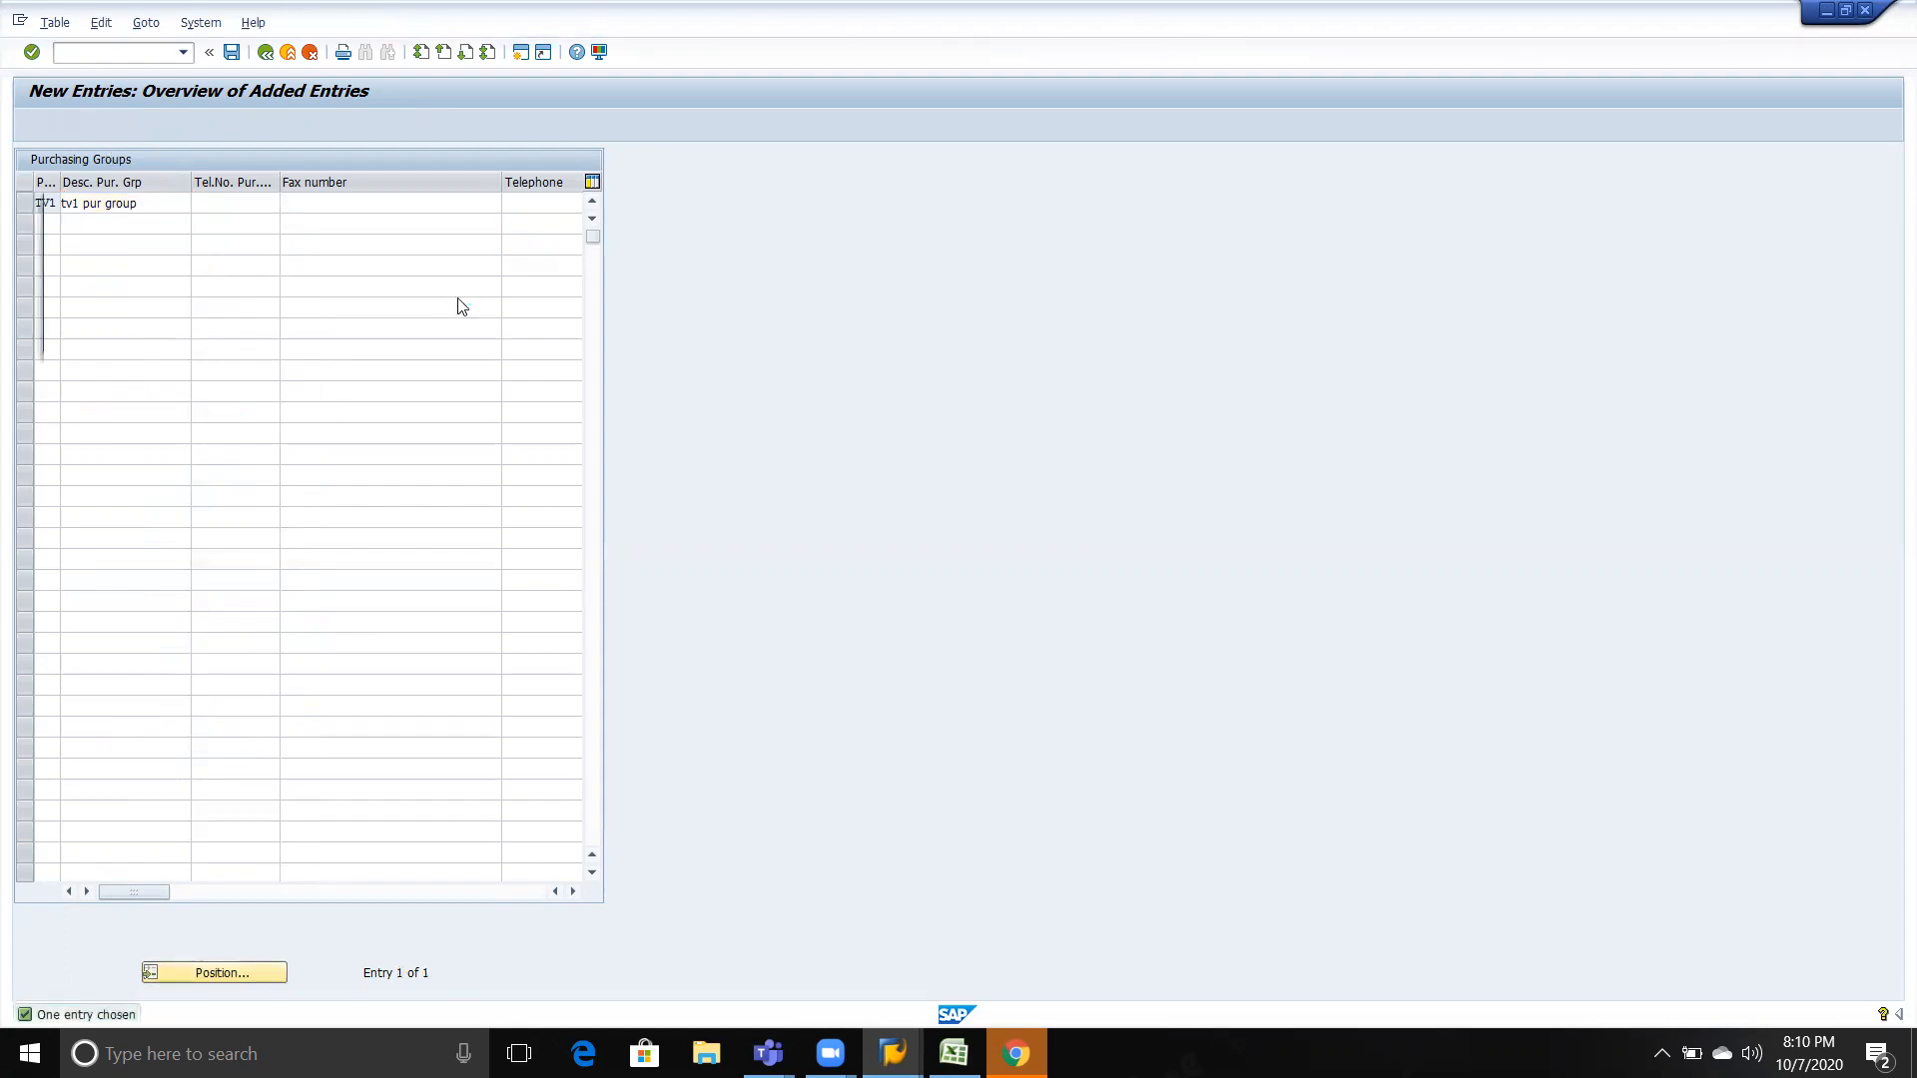
click(293, 337)
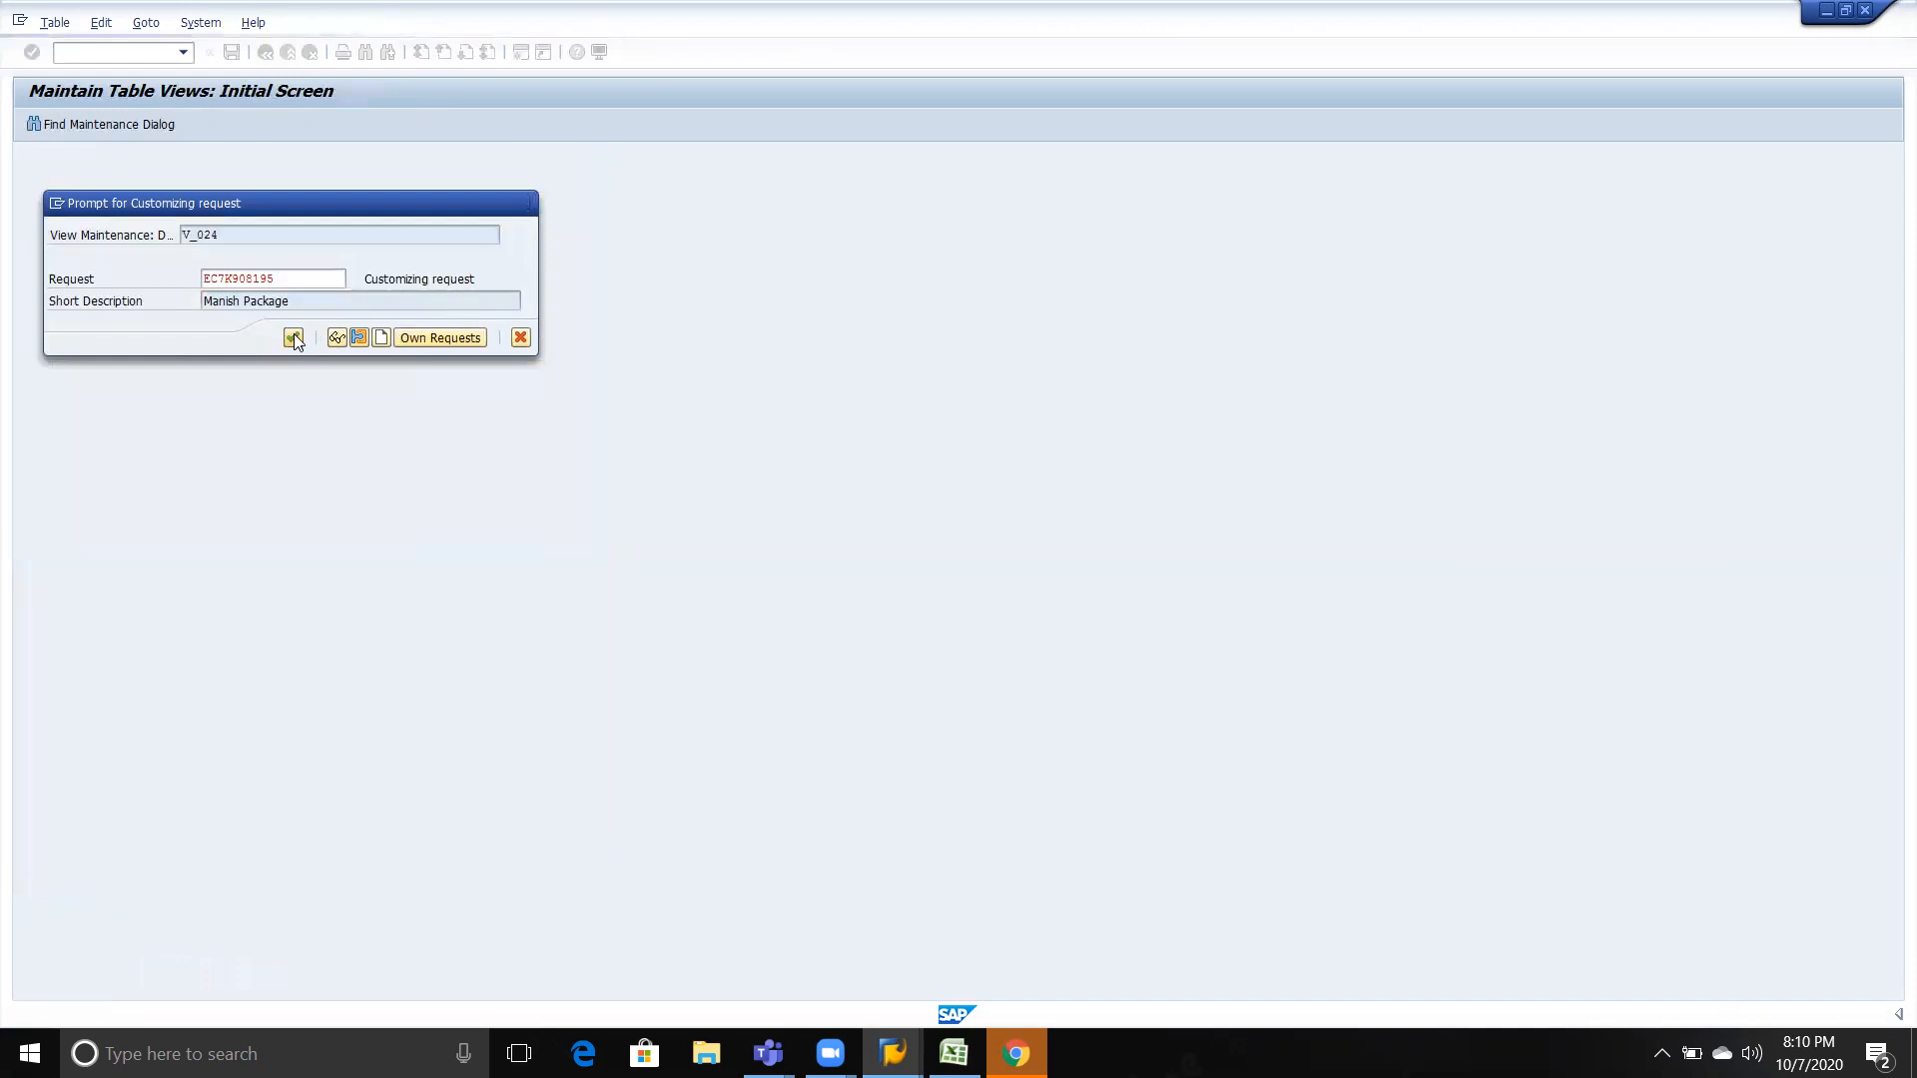
Switch to Excel, enter TV1 as the Purchase group code in G21, and make the "Purchase group" and "OME4" cells in row 21 bold.
key(alt+Tab)
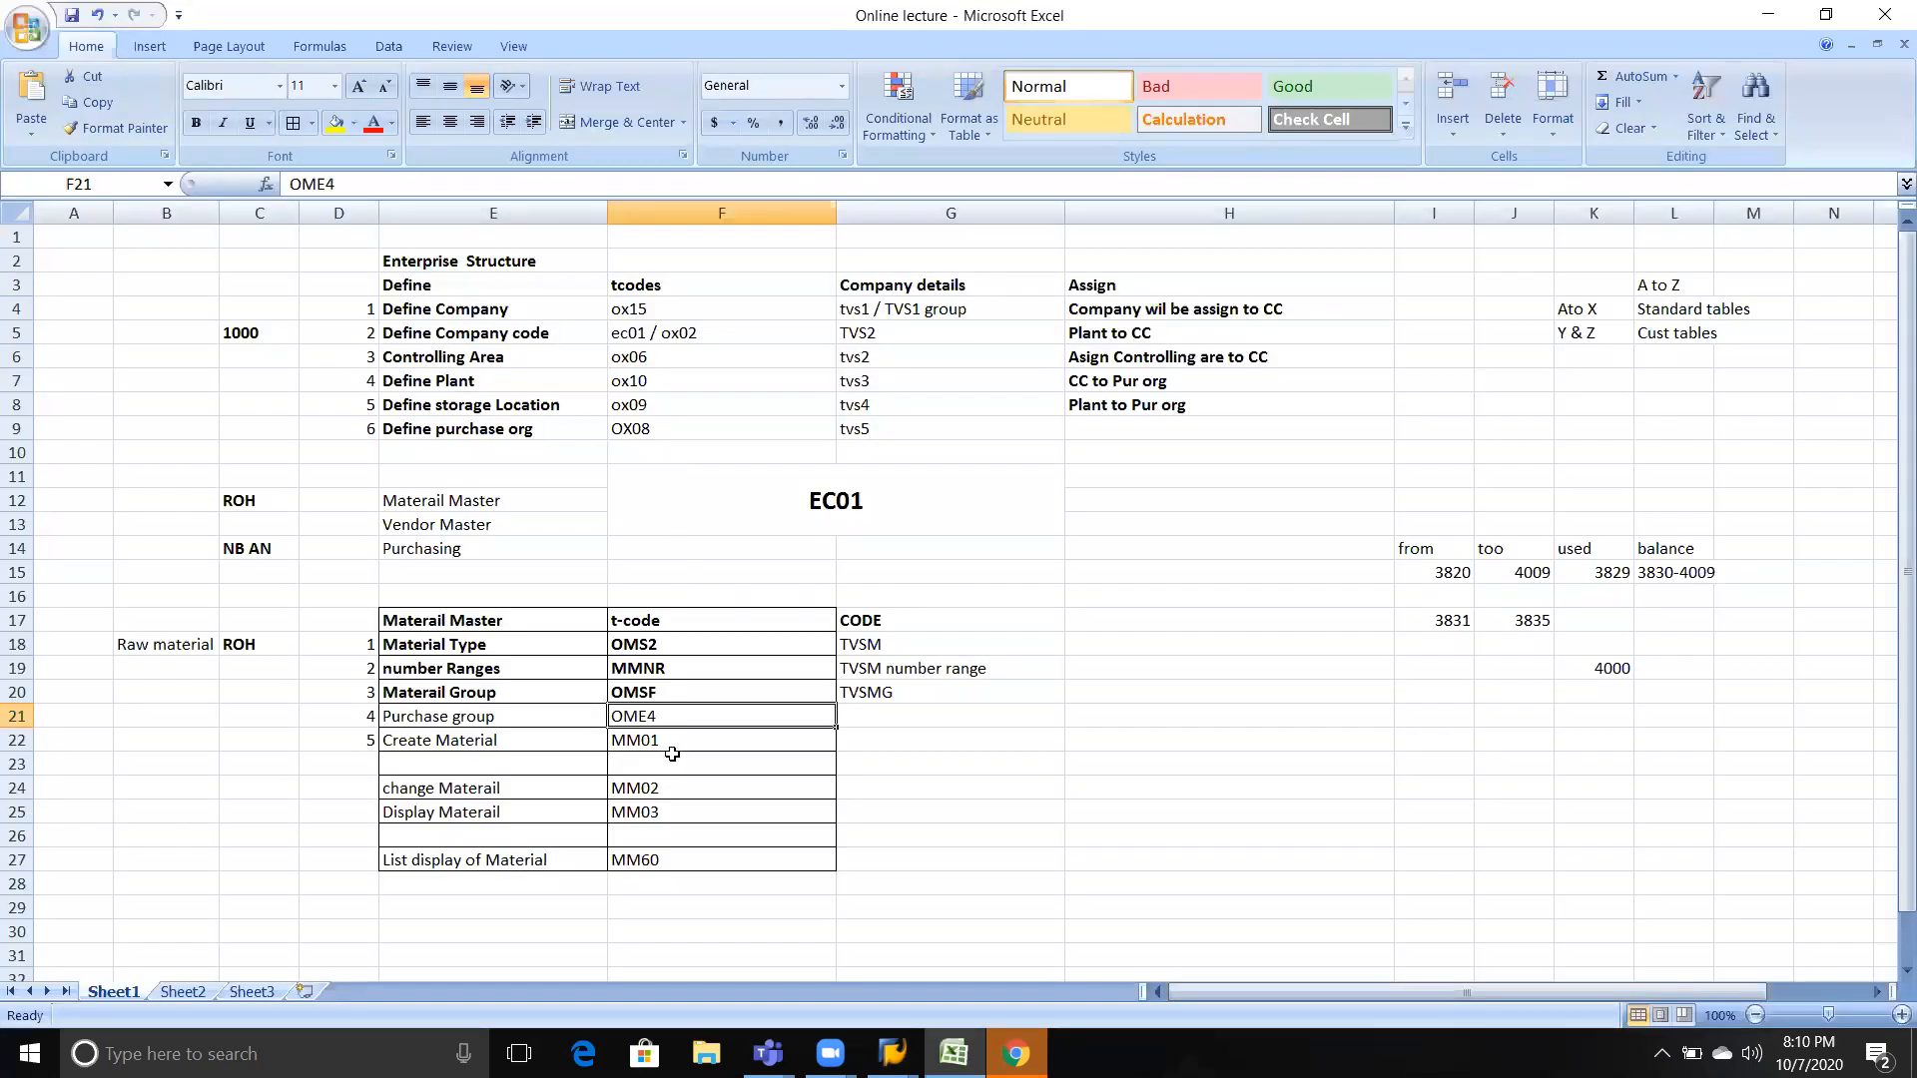
click(878, 725)
text(TV1)
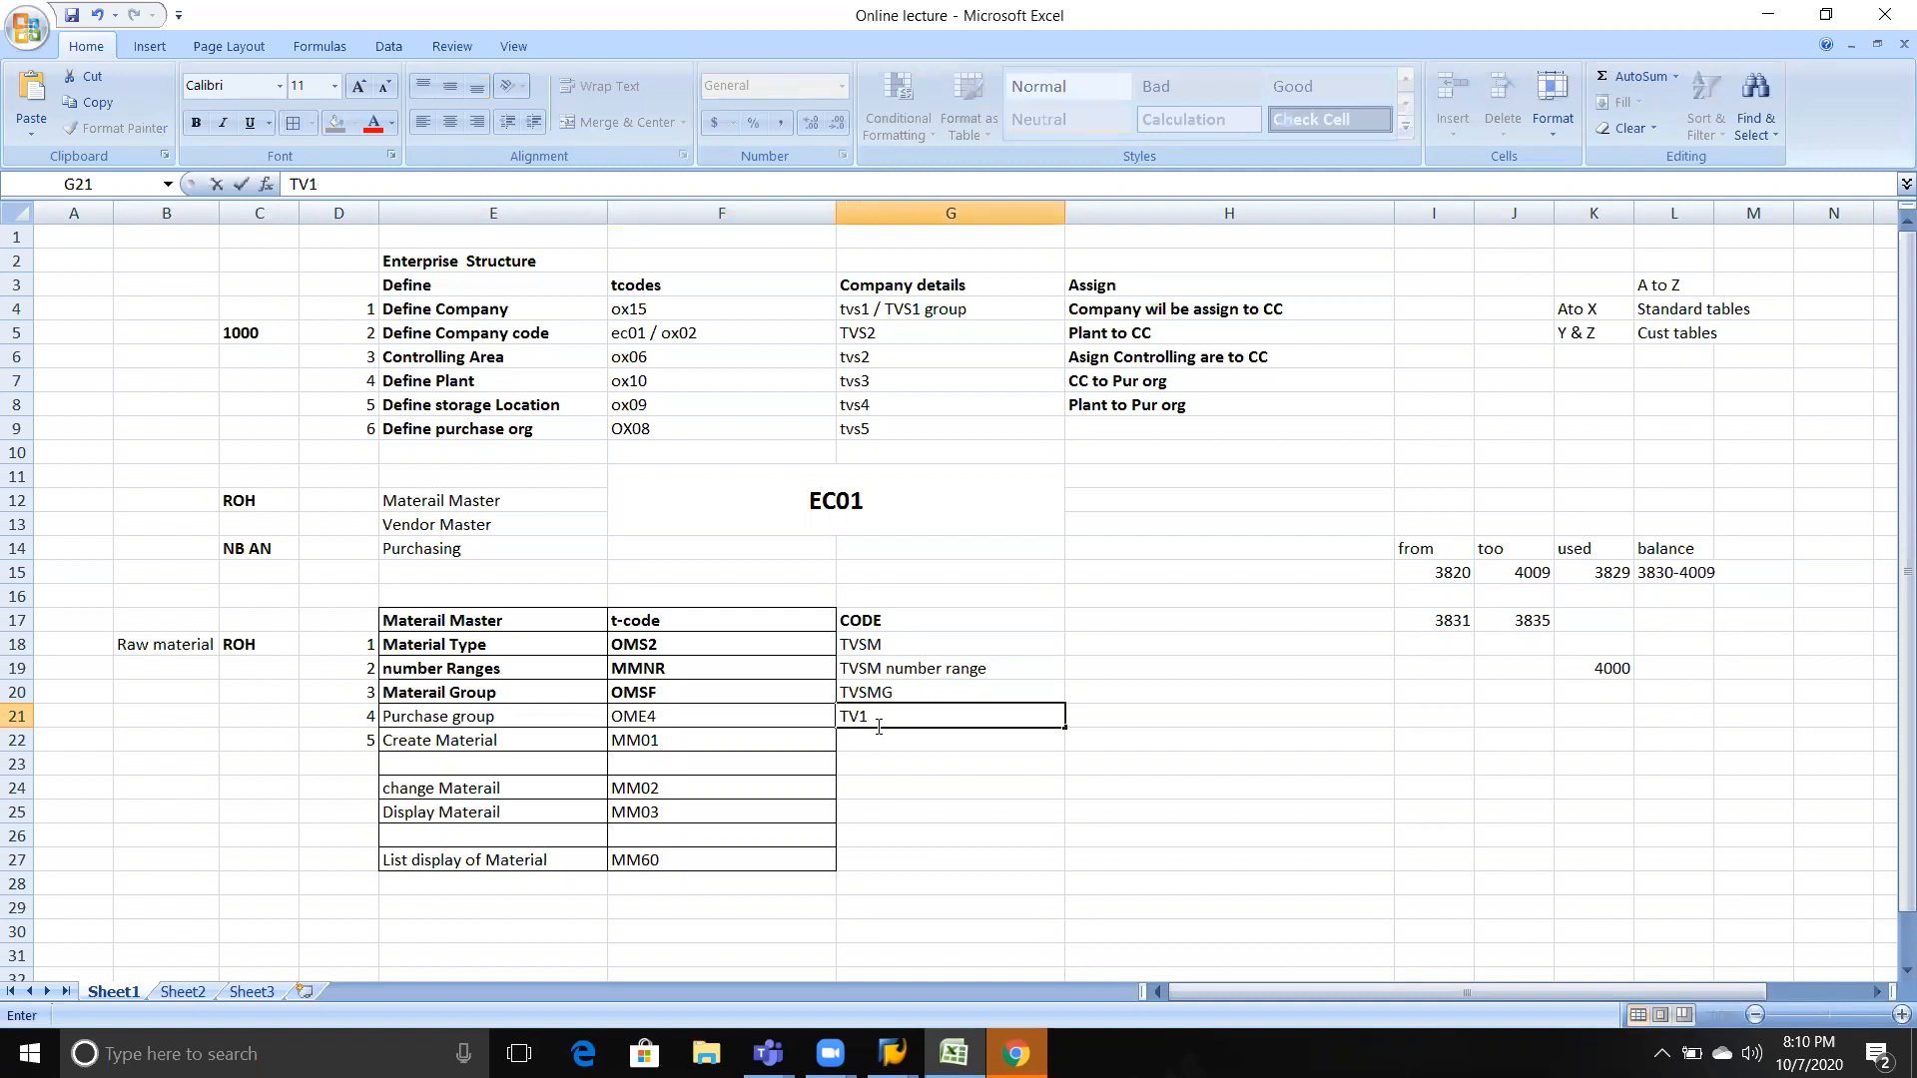
click(878, 726)
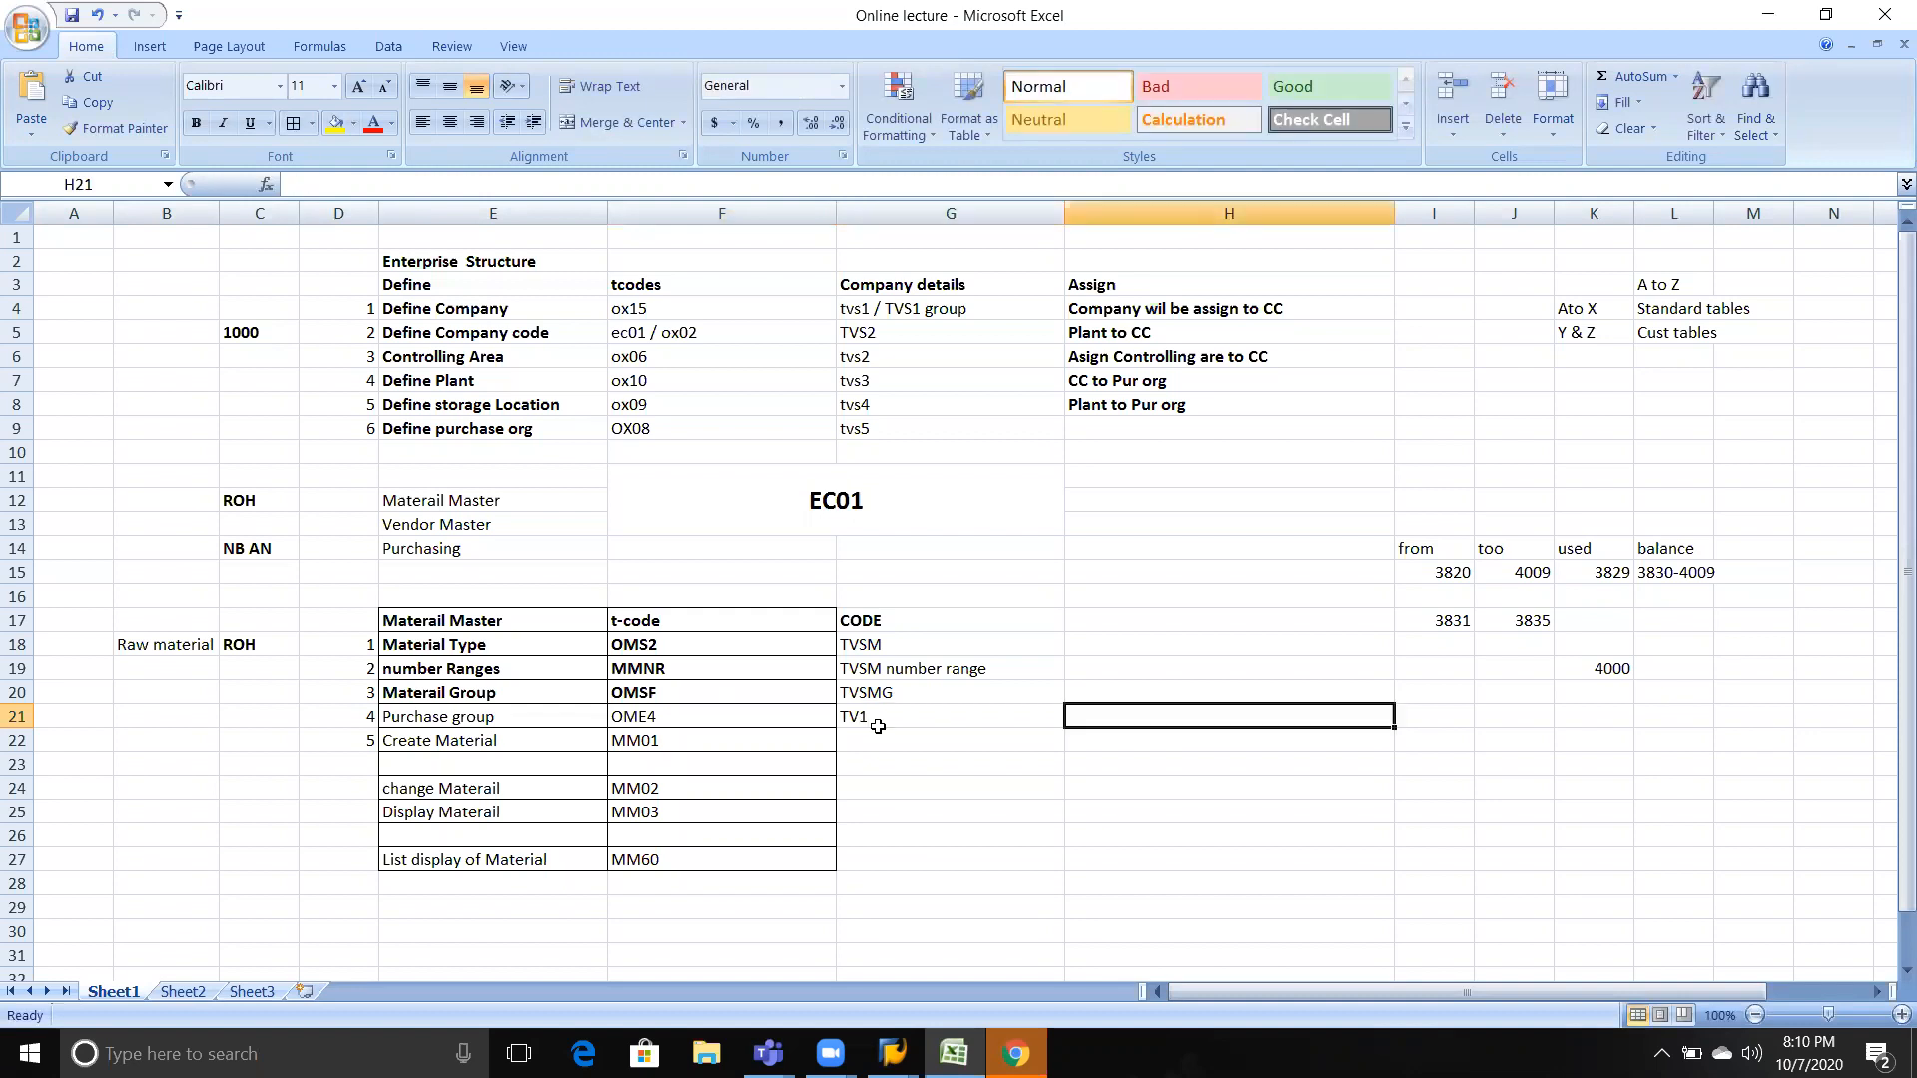
drag(499, 718, 672, 715)
key(ctrl+b)
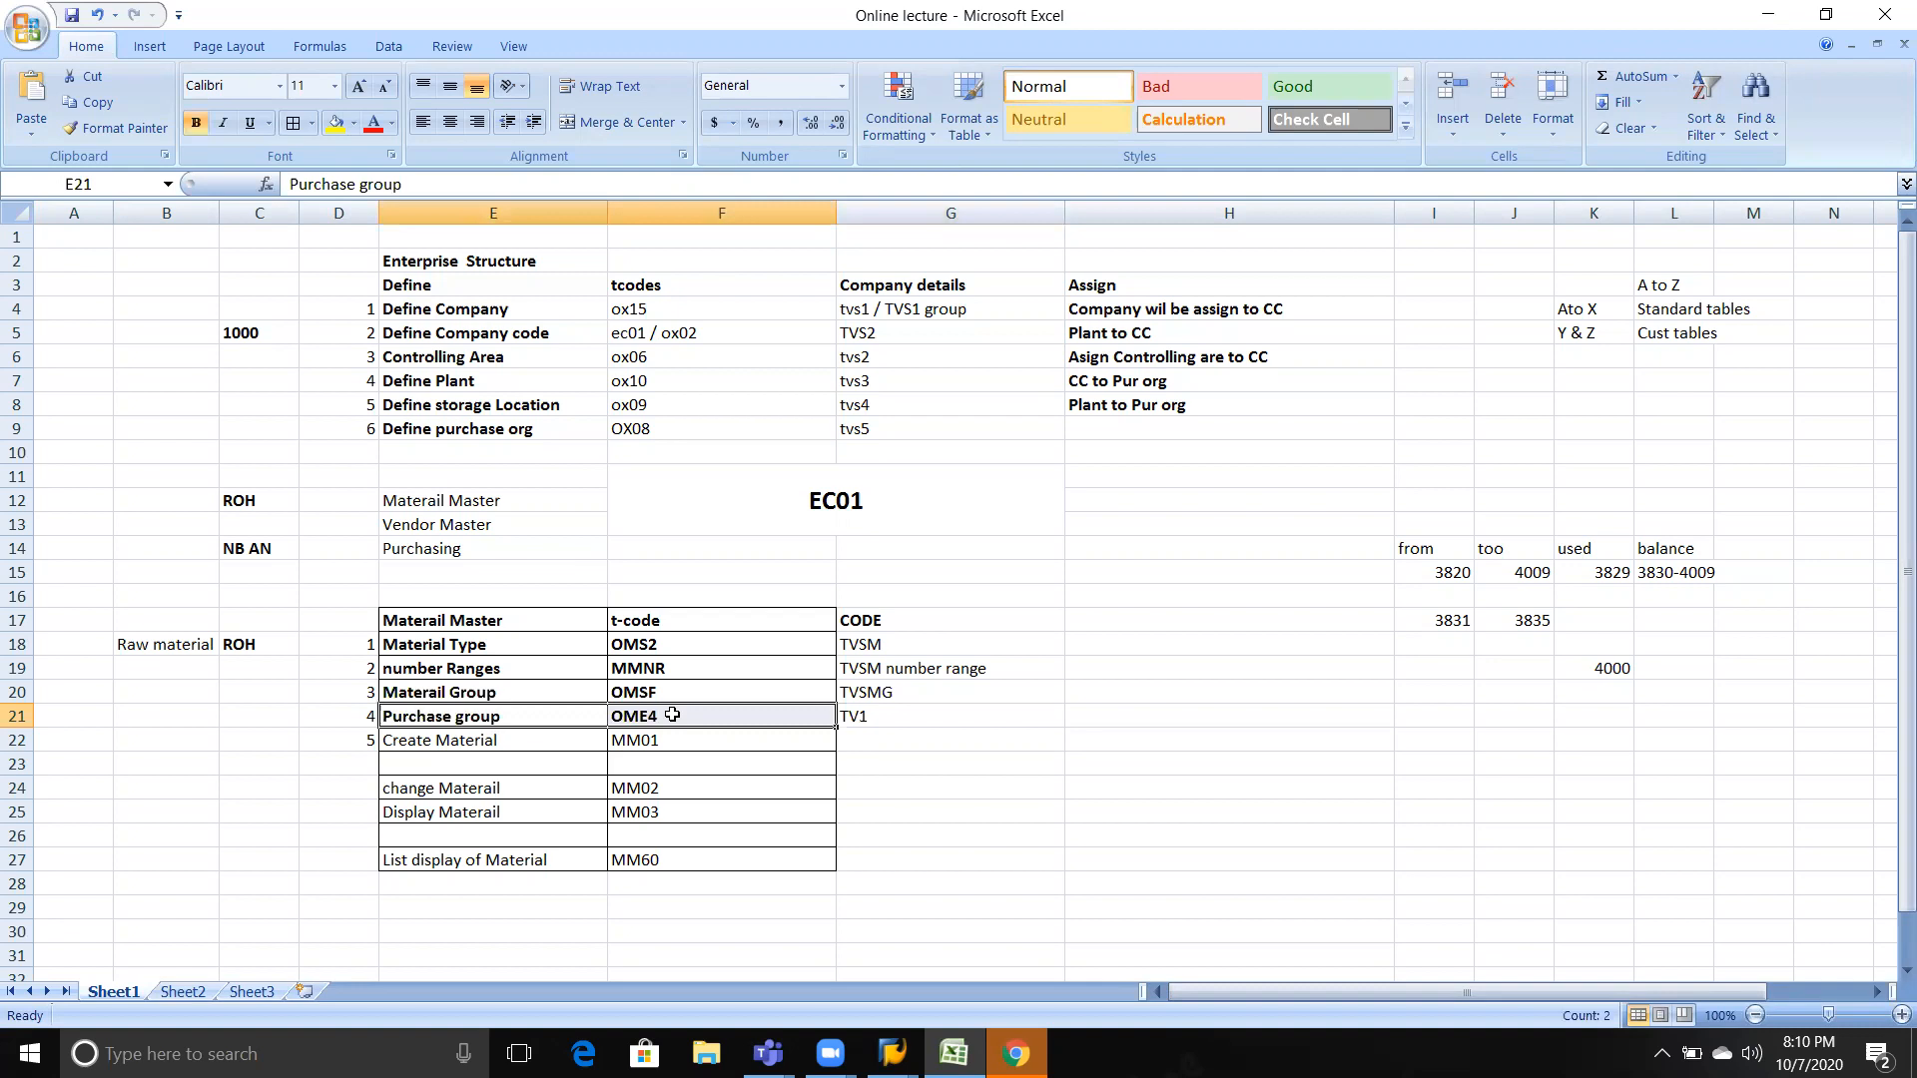
Review the codes in G18:G21 and check the Create Material t-code in row 22 of the Excel workbook.
click(868, 693)
drag(851, 644, 859, 717)
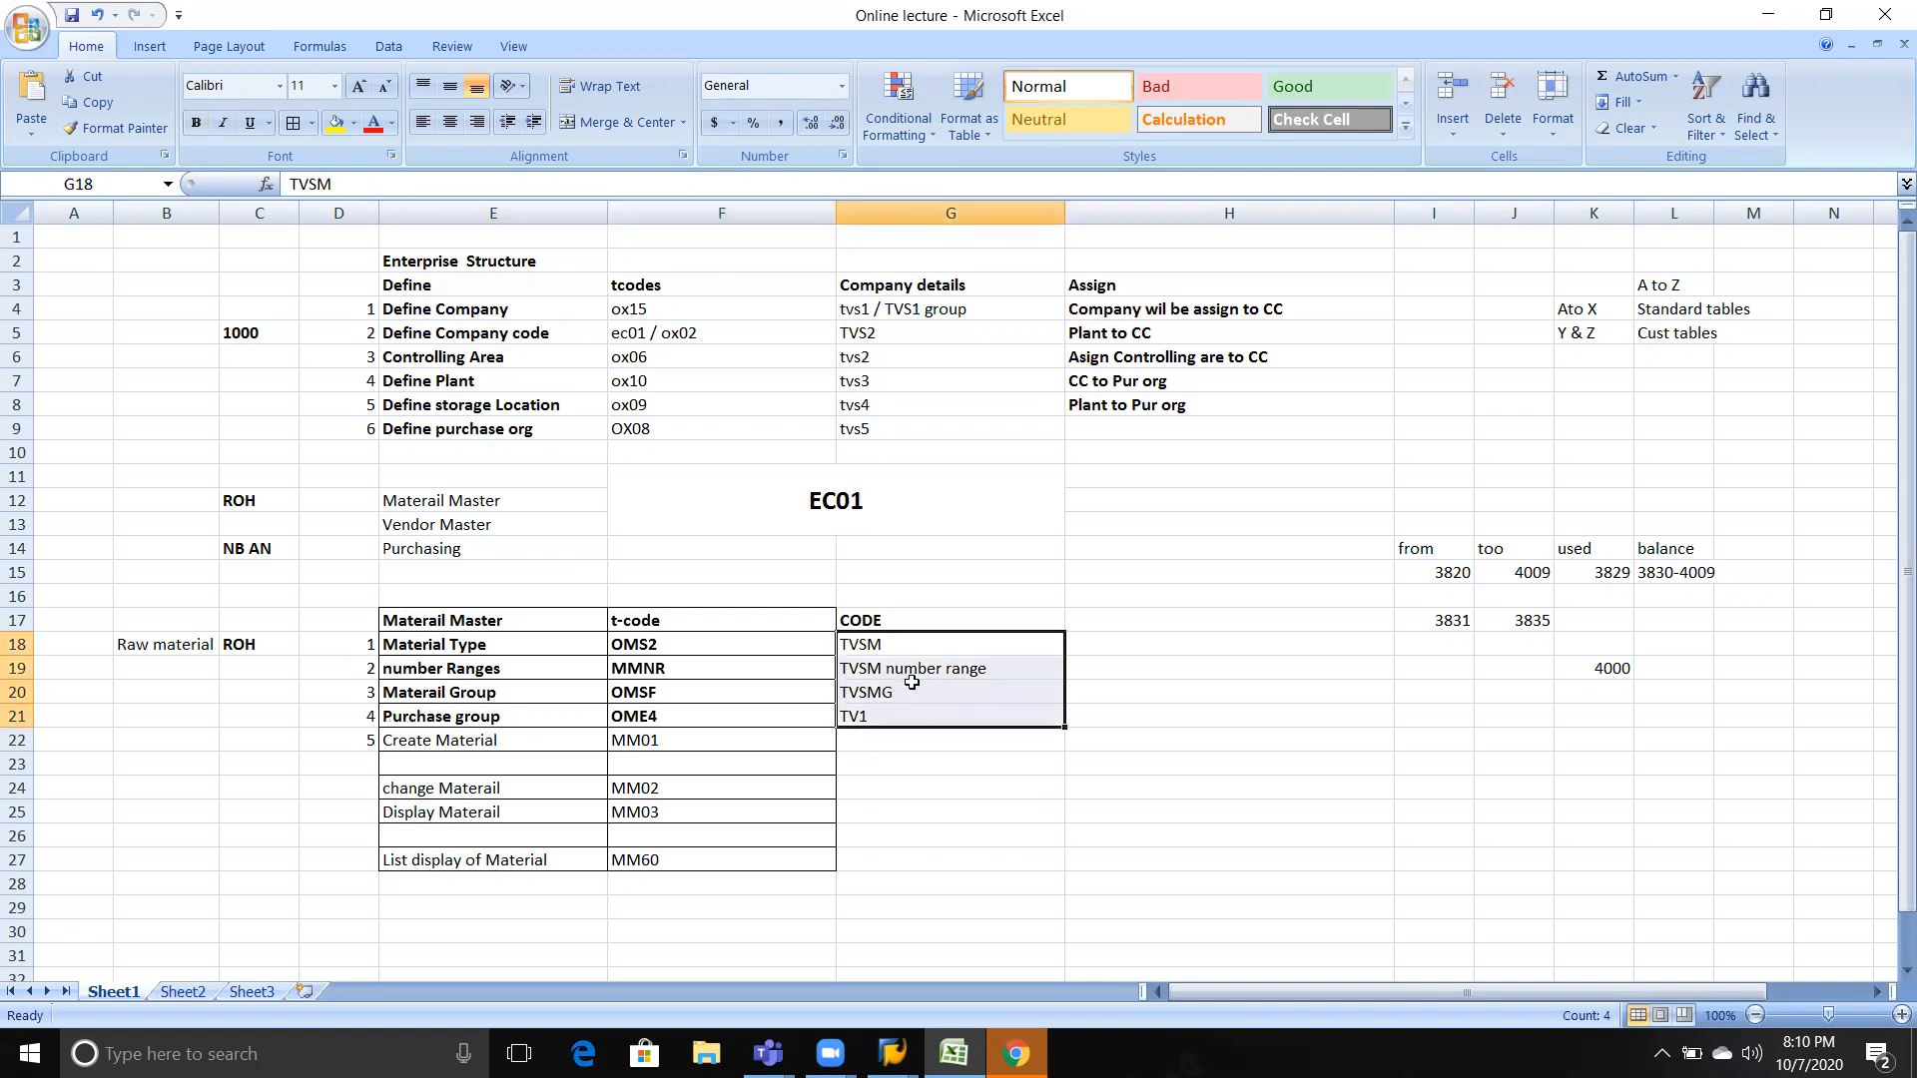
drag(539, 740, 674, 739)
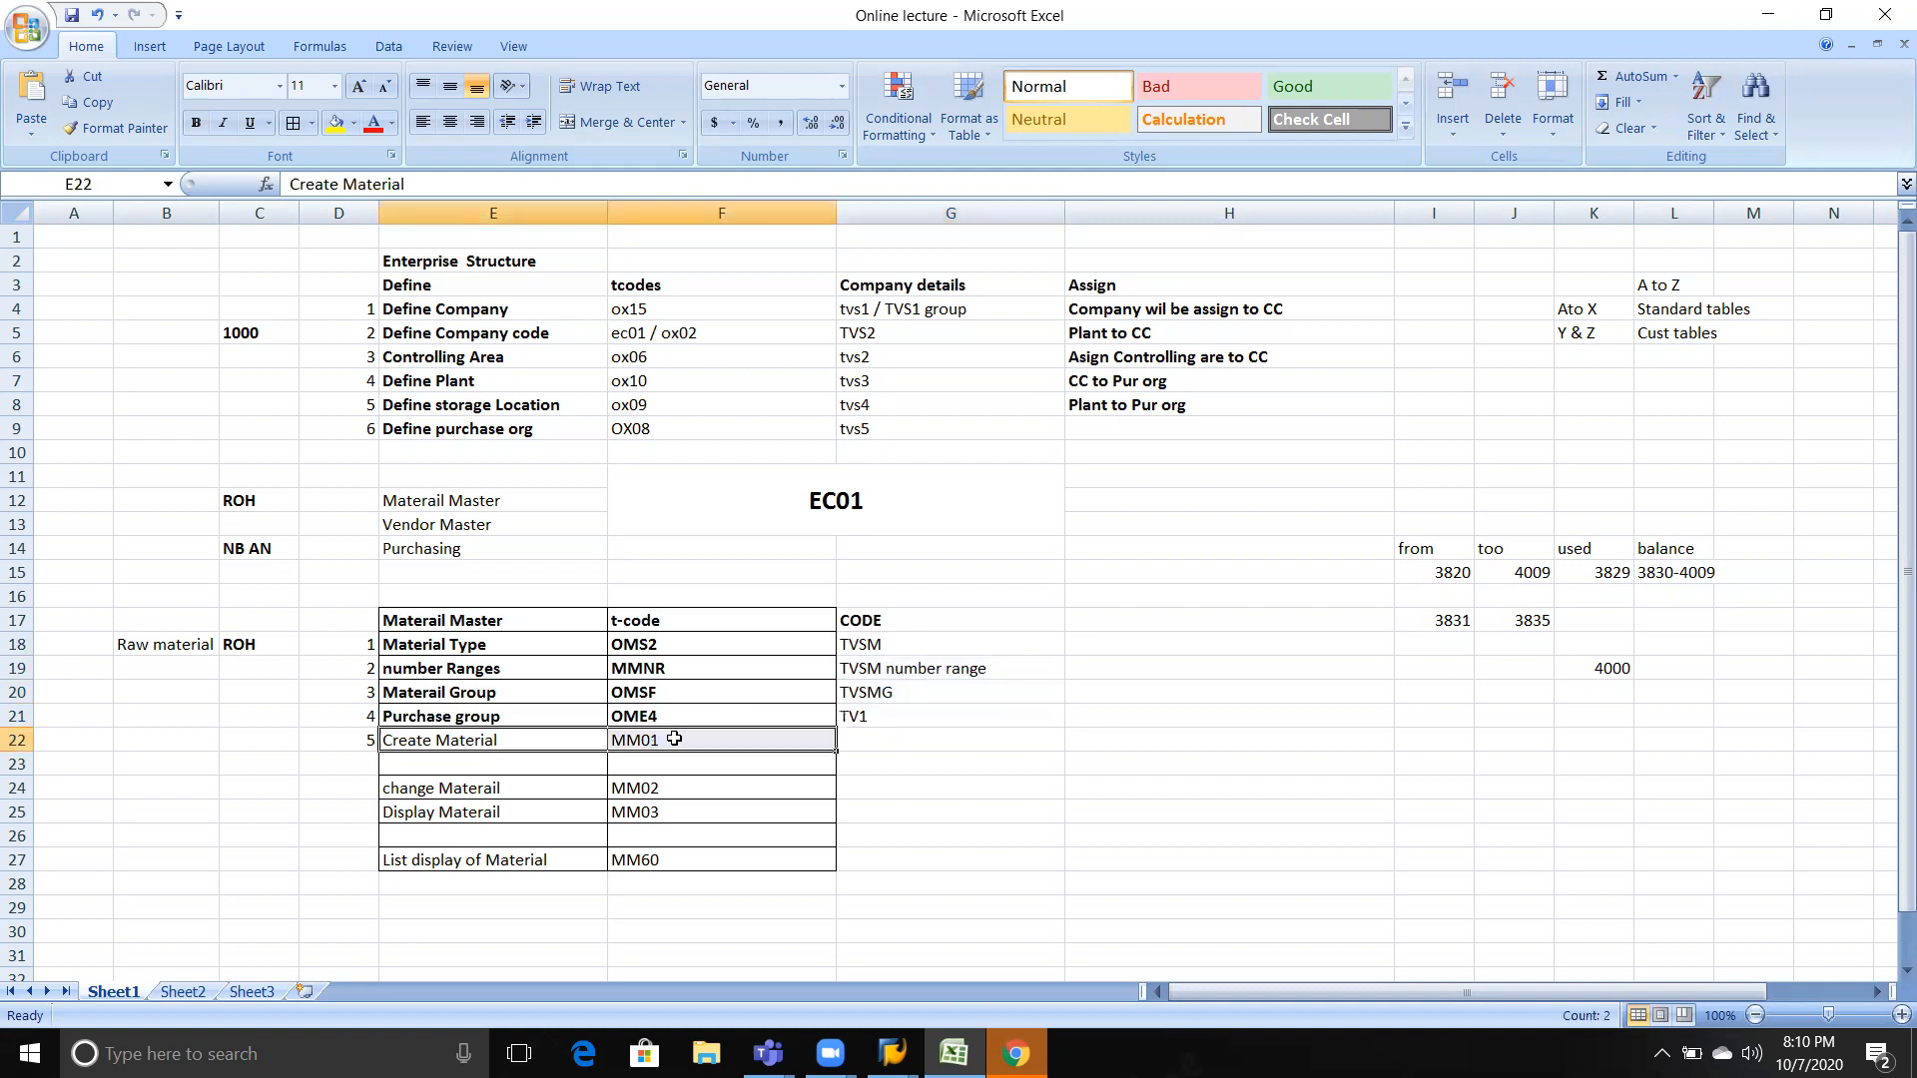
click(714, 740)
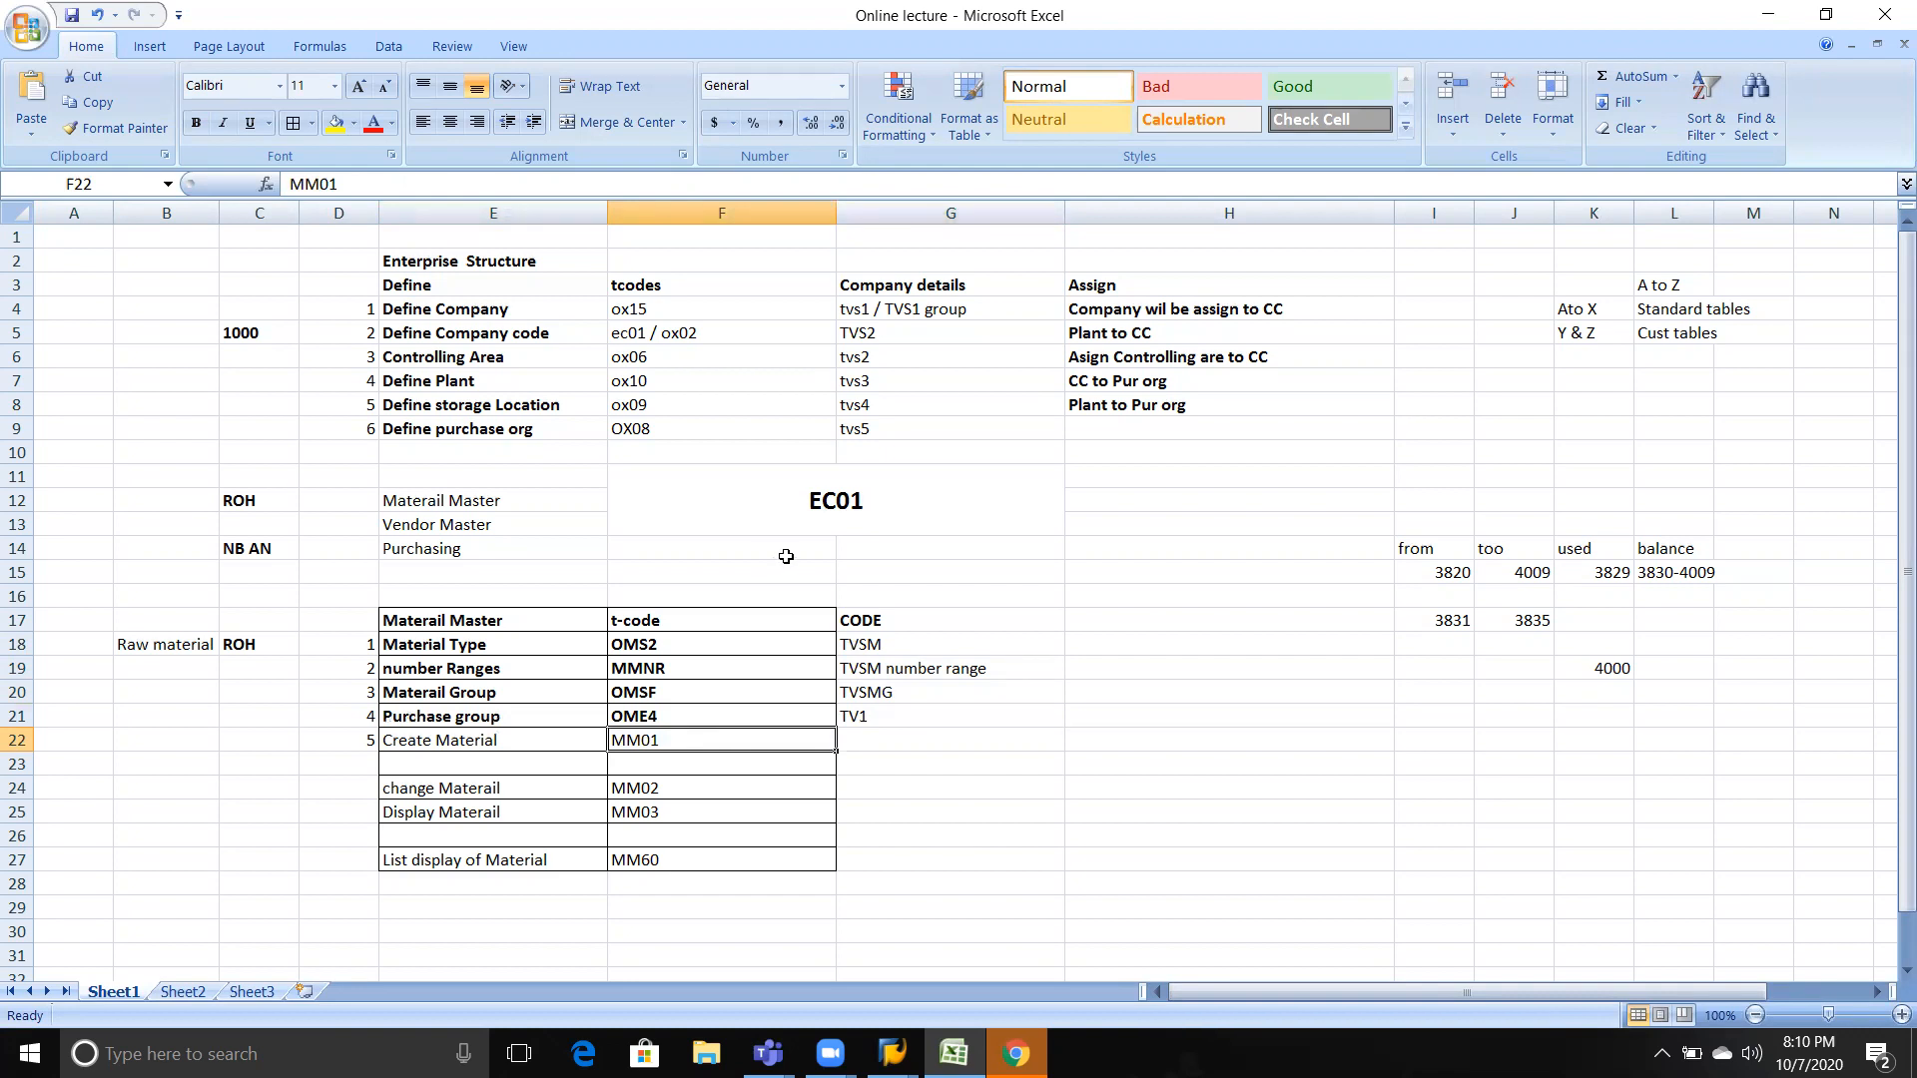
key(alt+Tab)
key(Tab)
key(Escape)
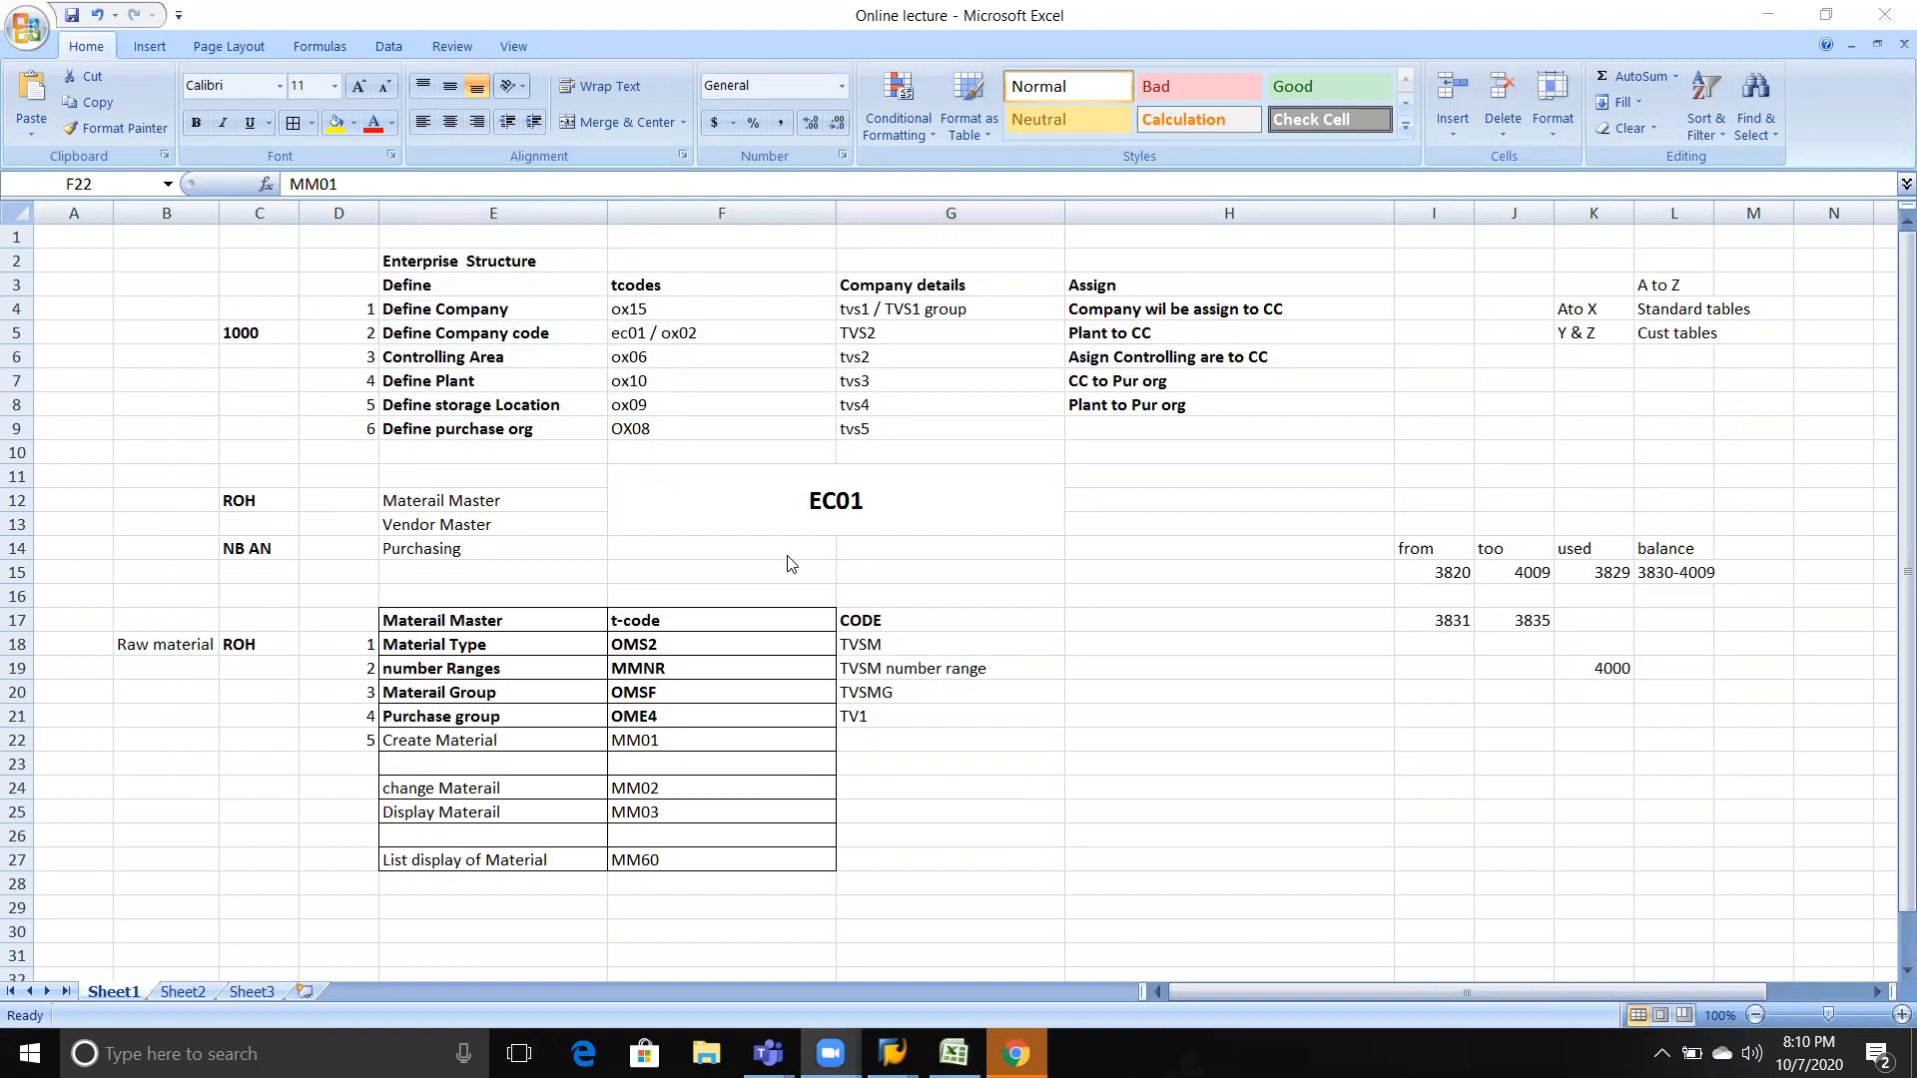